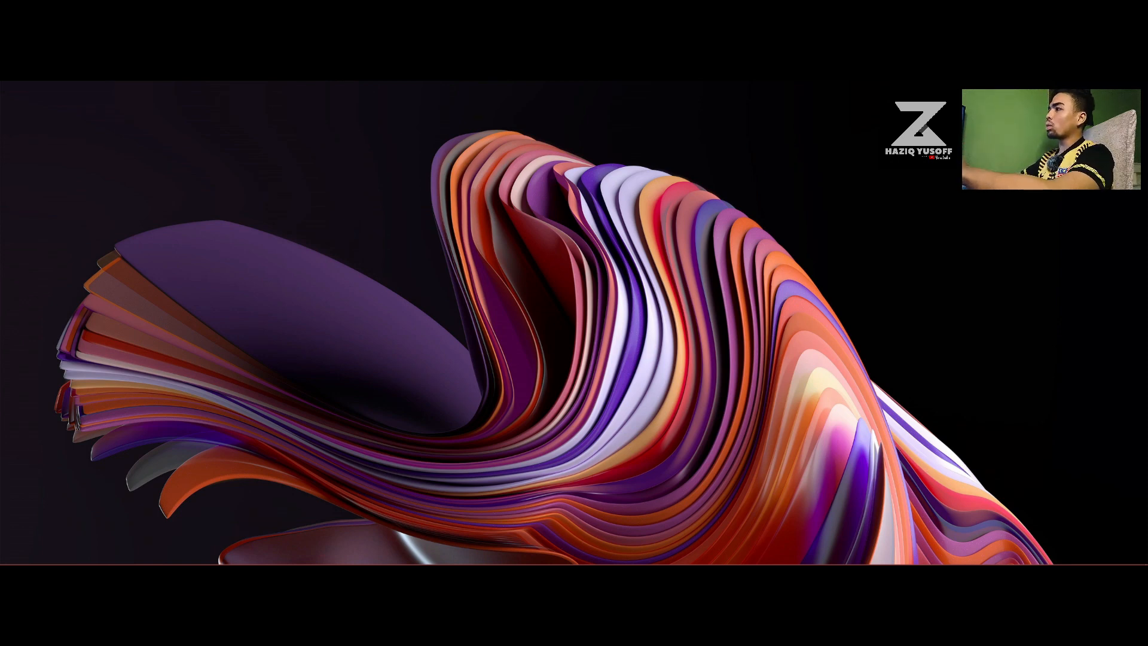
- Search the computer for "micros" and open Microsoft Project 2010
mouse_move(1011, 538)
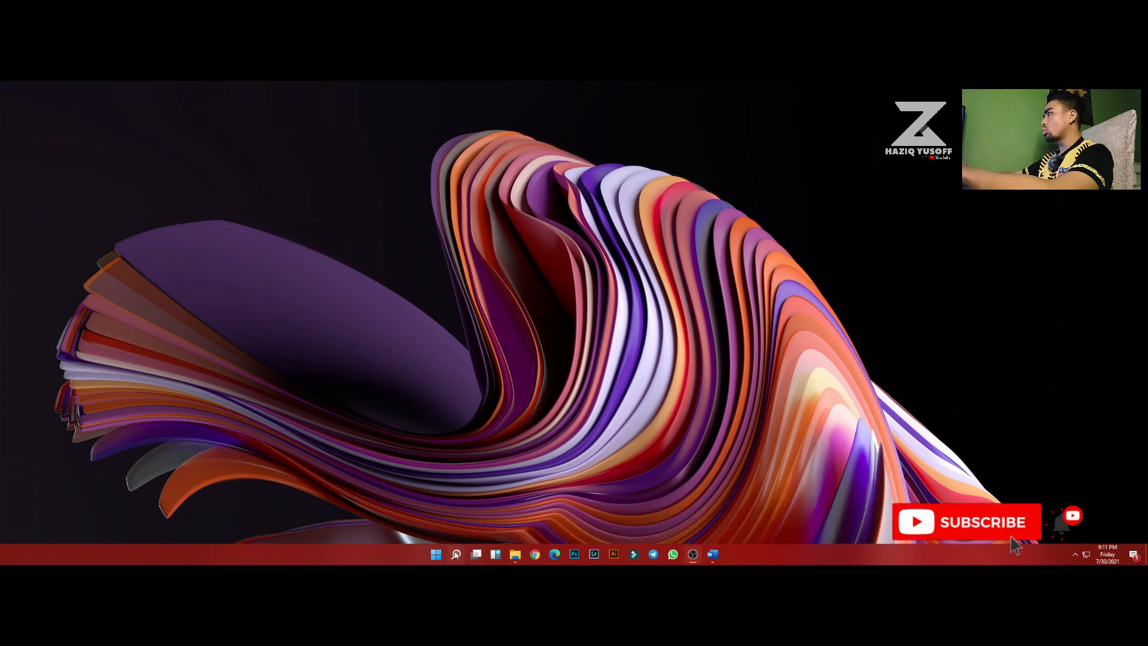
click(455, 554)
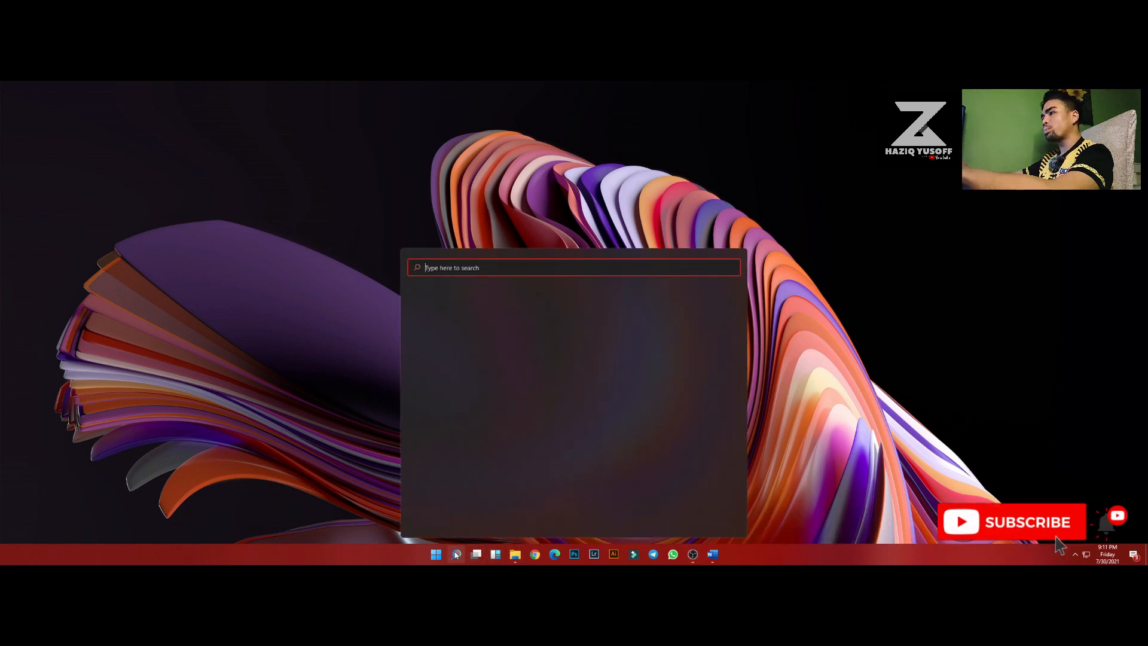
text(mi)
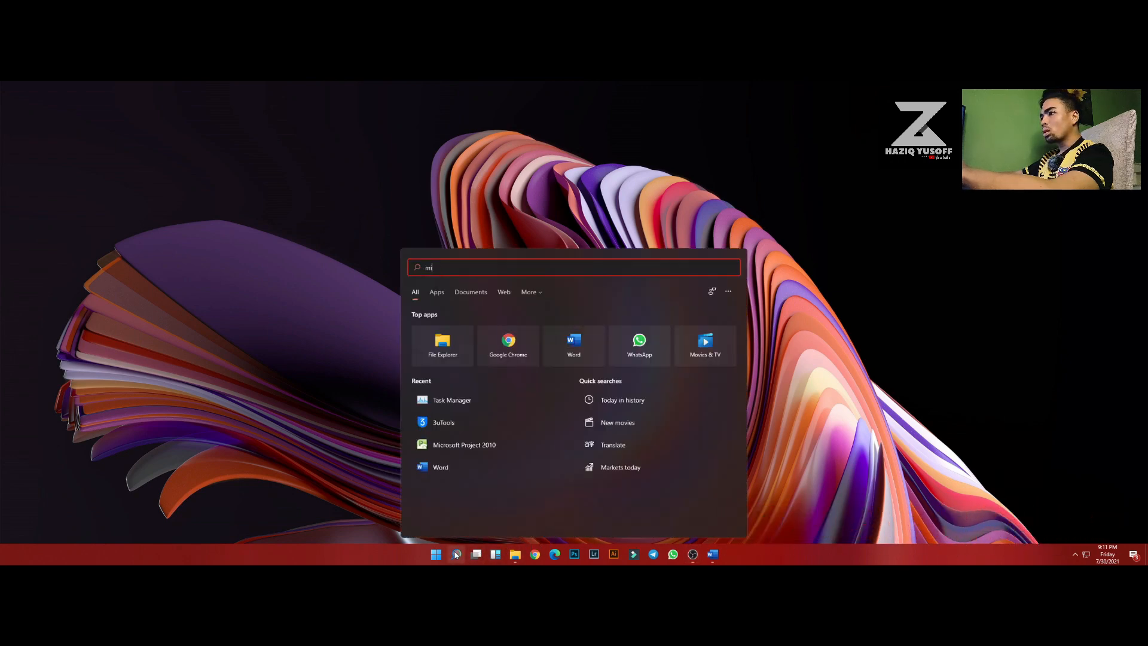
text(cros)
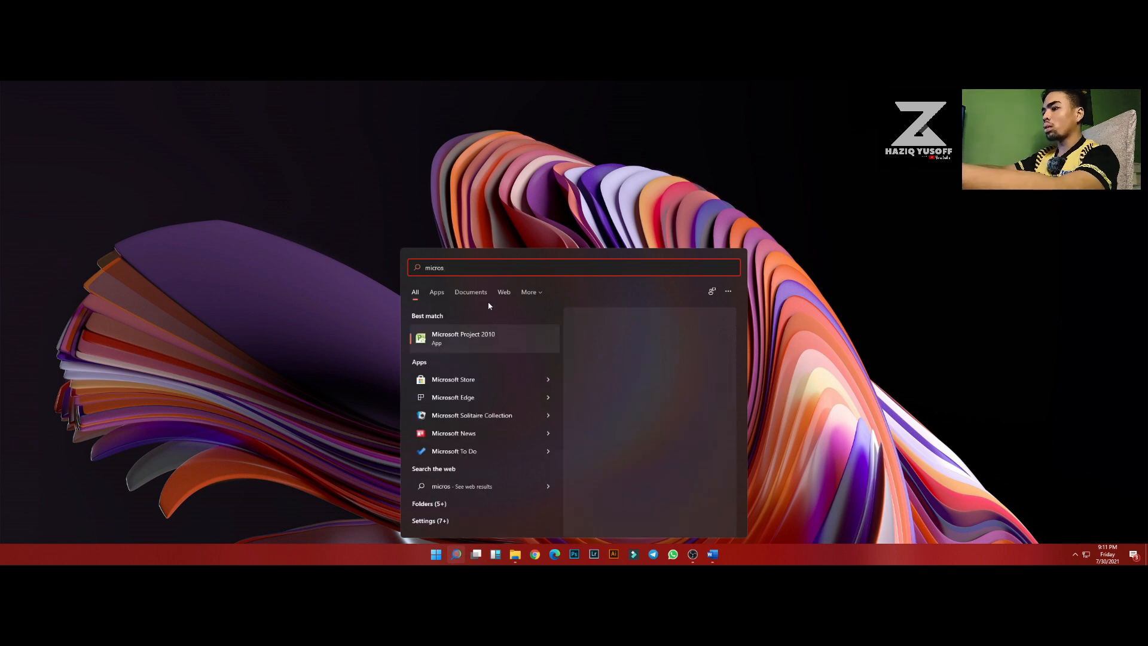
click(489, 338)
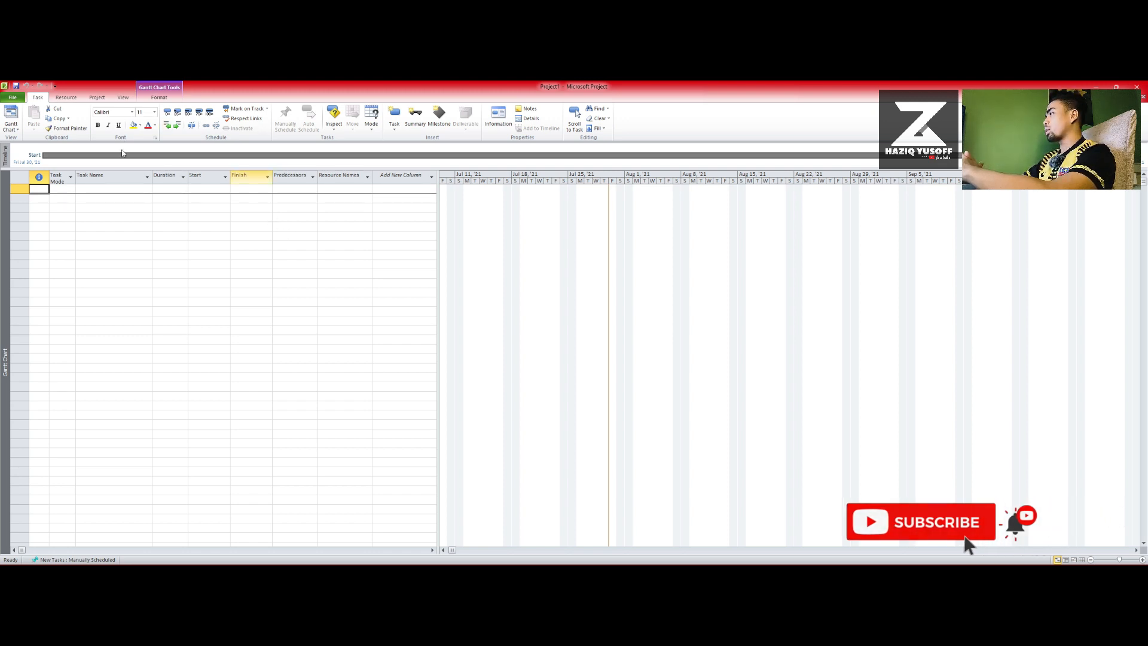
- Examine the Task Name, Duration, Start, Finish, Predecessors and Resource Names columns and the fields available for a new column
click(110, 176)
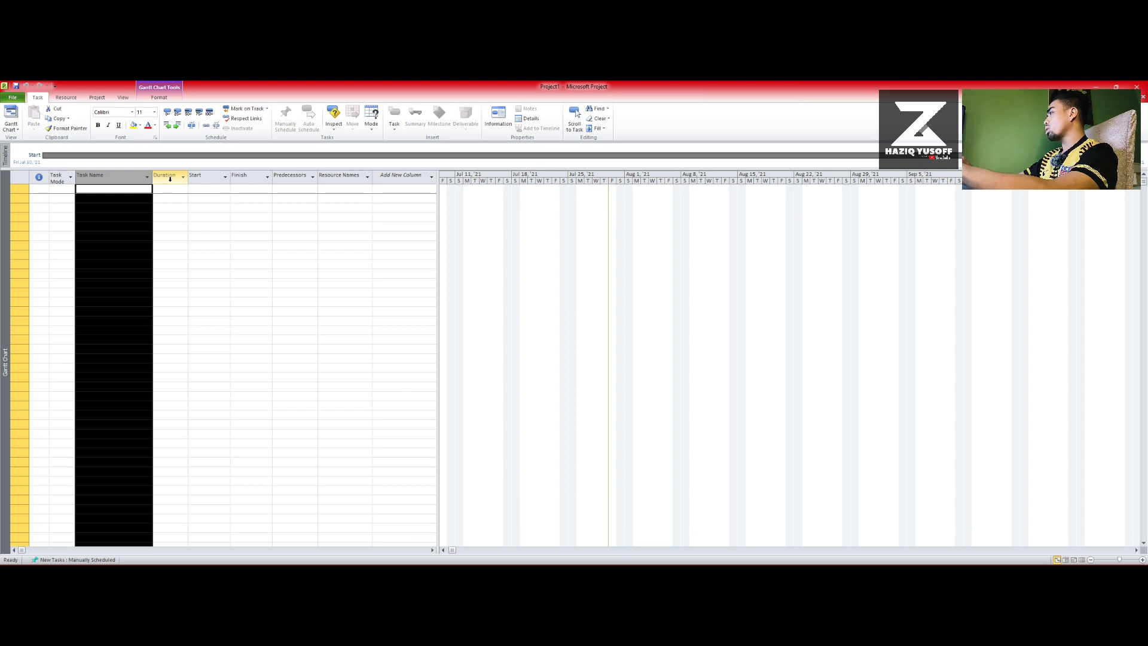
click(165, 179)
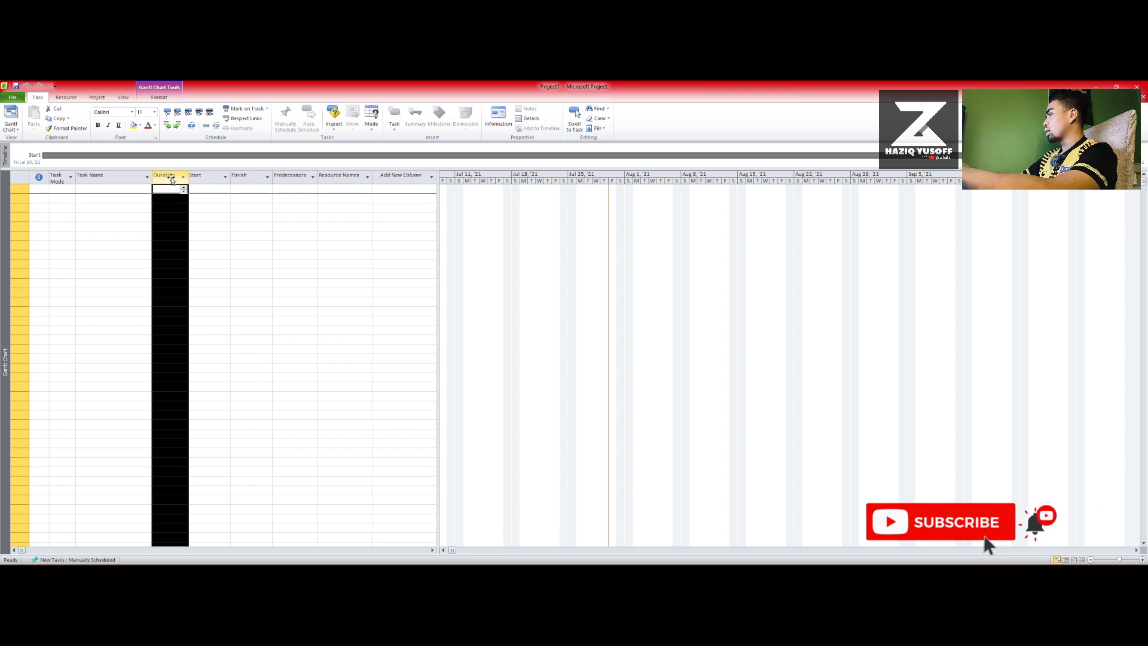
click(201, 180)
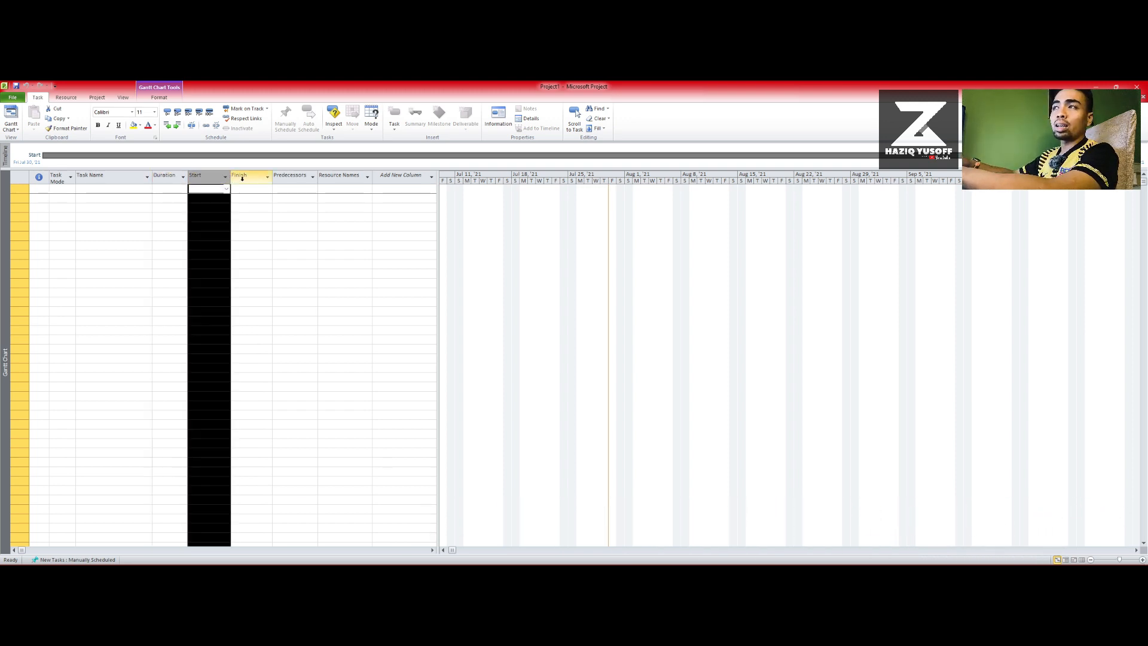
click(240, 180)
click(204, 177)
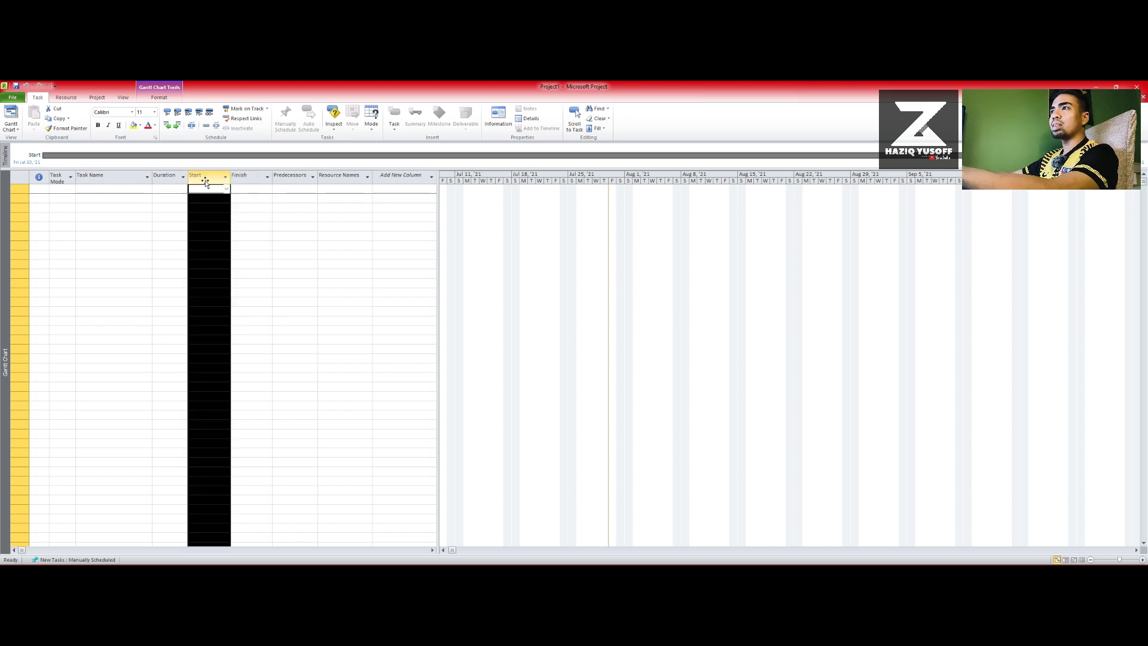
click(250, 180)
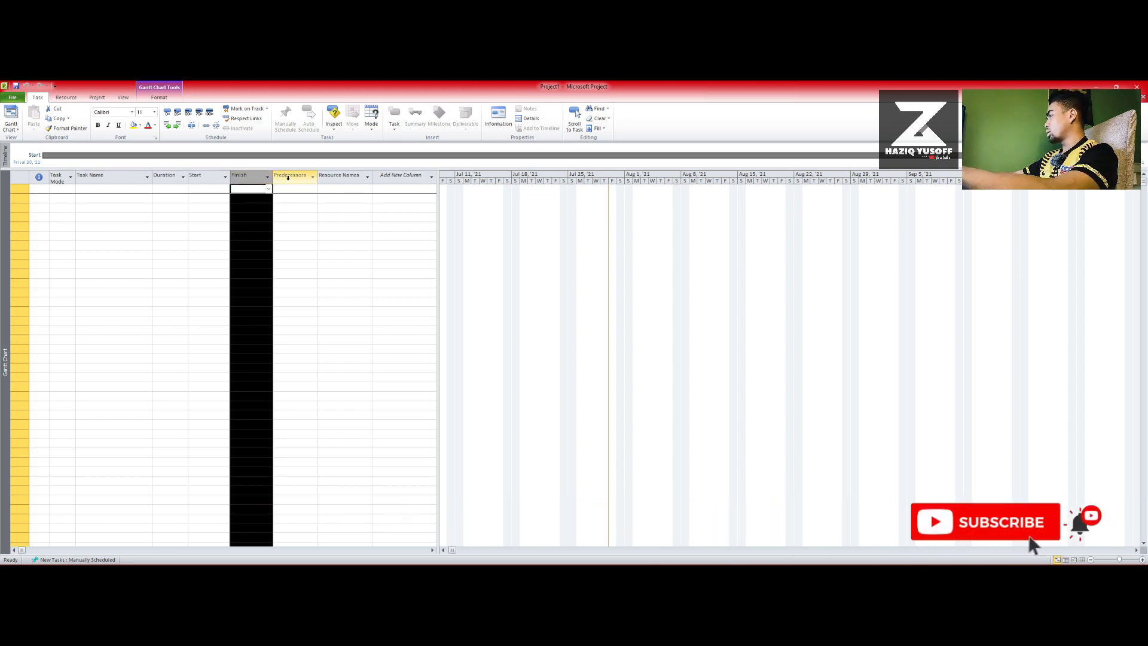
click(288, 177)
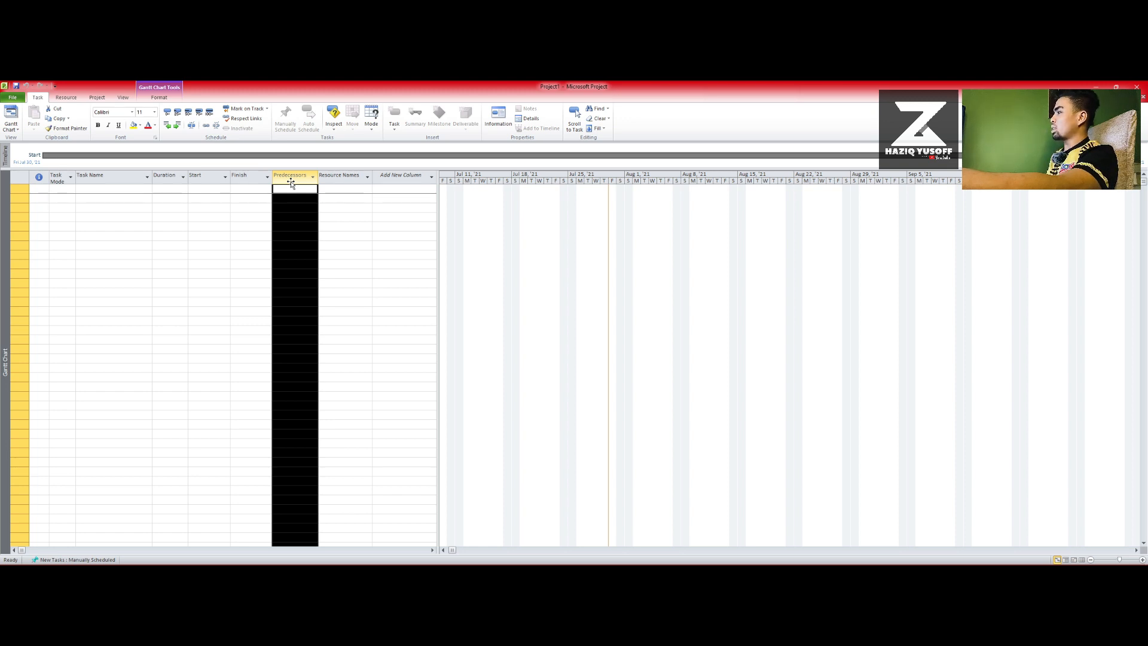
click(342, 184)
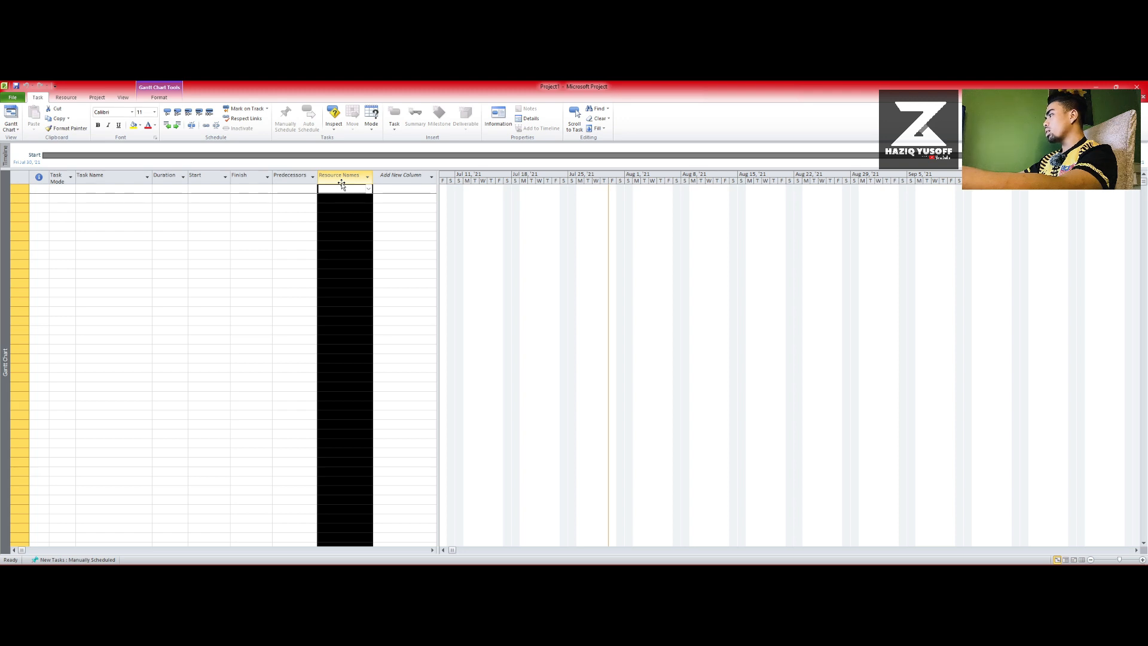
click(402, 177)
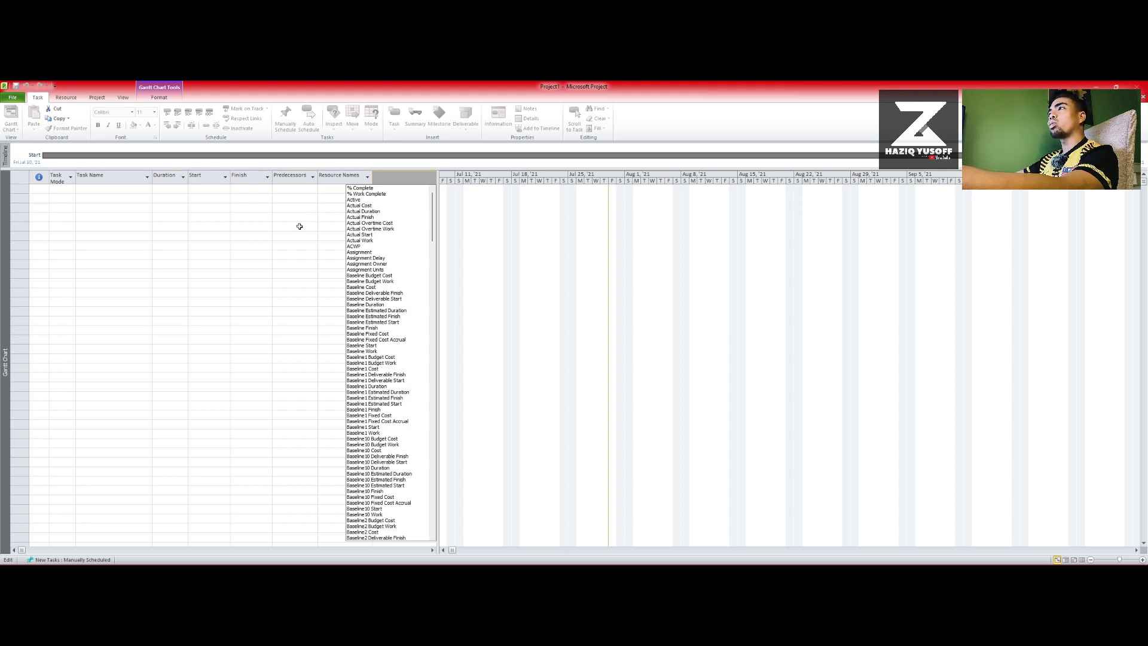
click(299, 226)
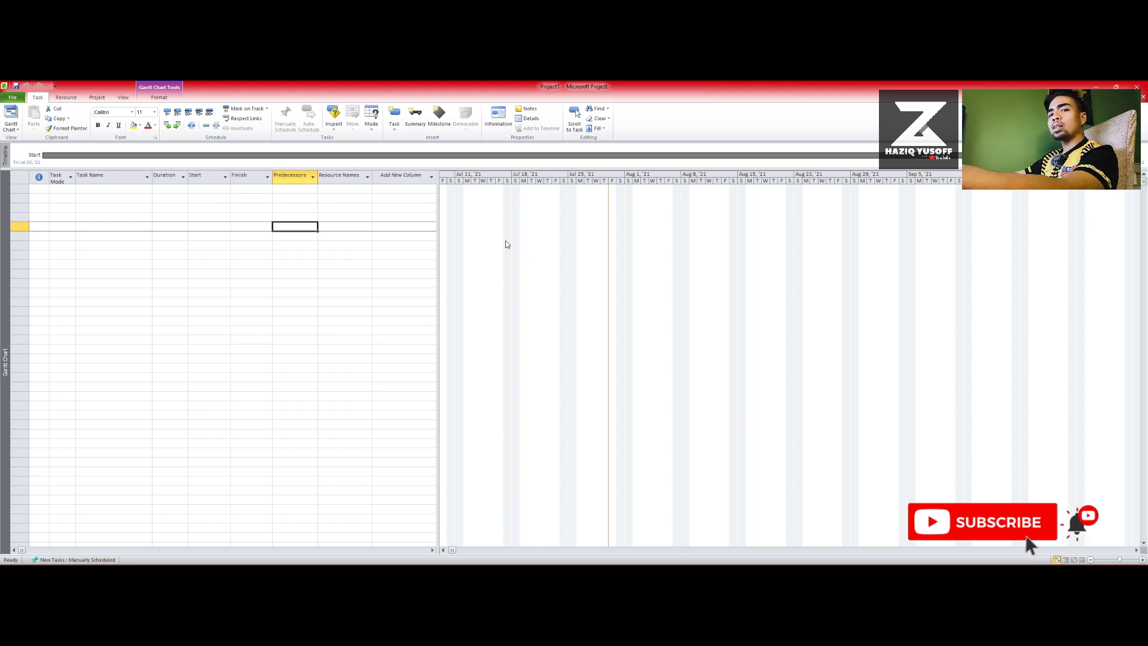
click(424, 179)
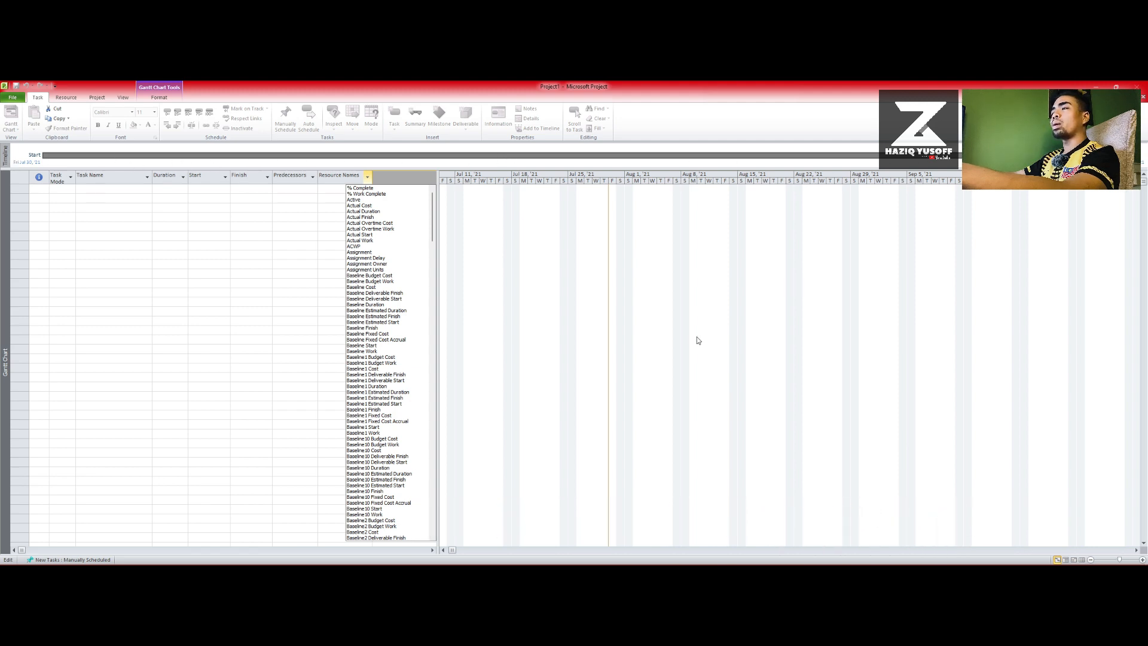
click(228, 309)
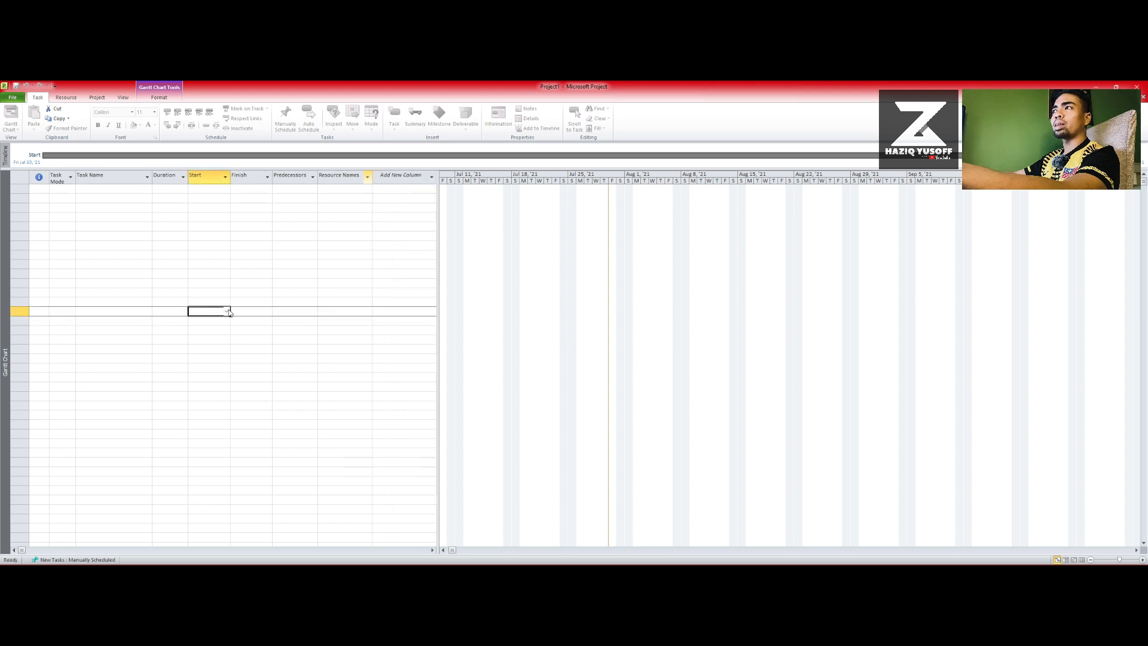
click(132, 250)
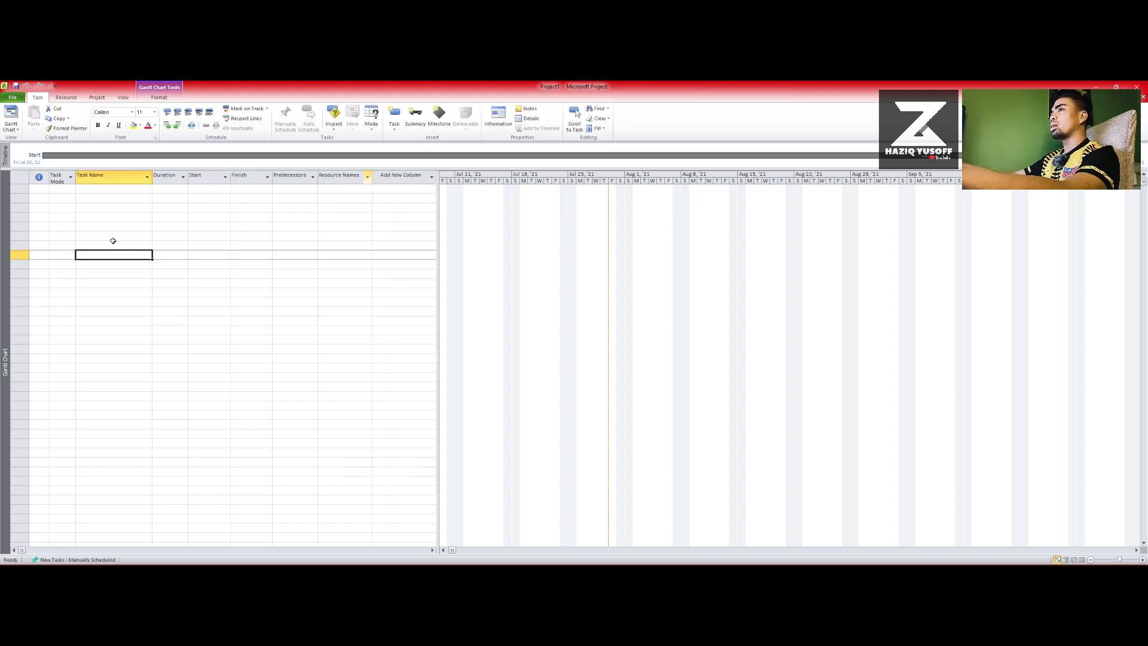
- Enter "Bunglow in Bangi" as the task name in the first row of the Gantt table
click(114, 189)
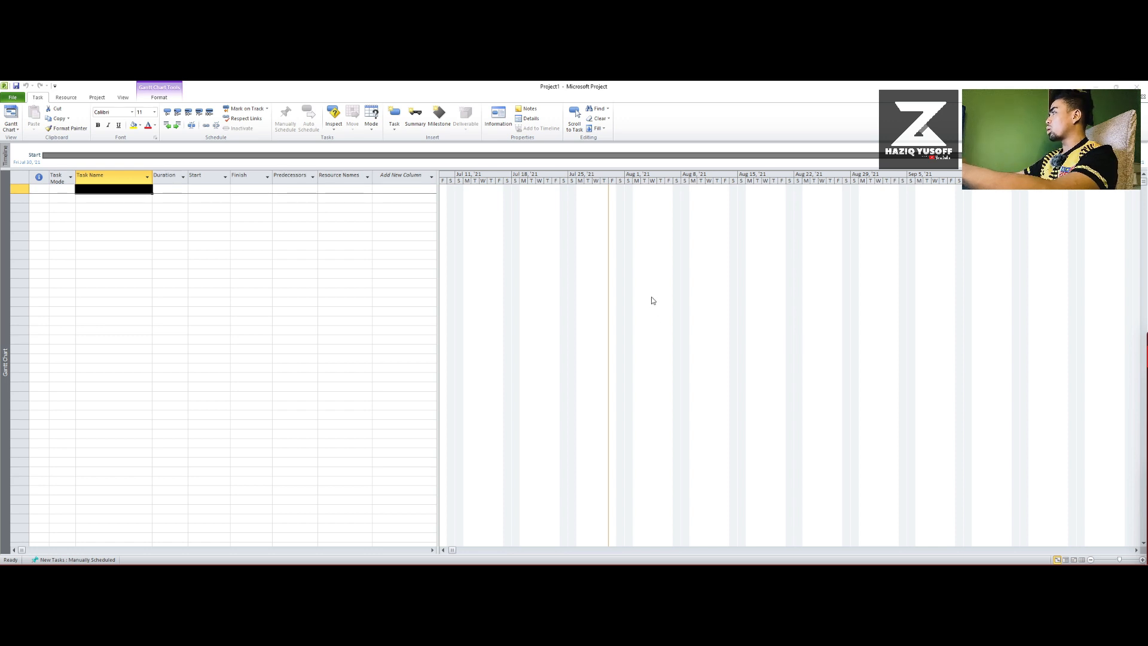
click(99, 198)
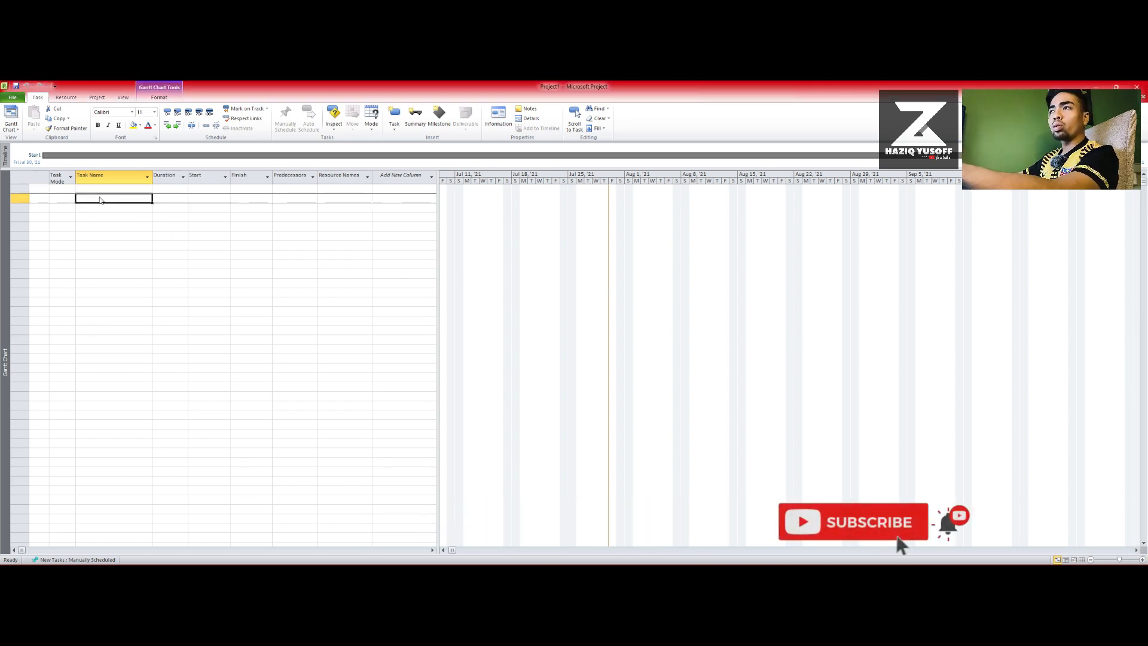
click(106, 190)
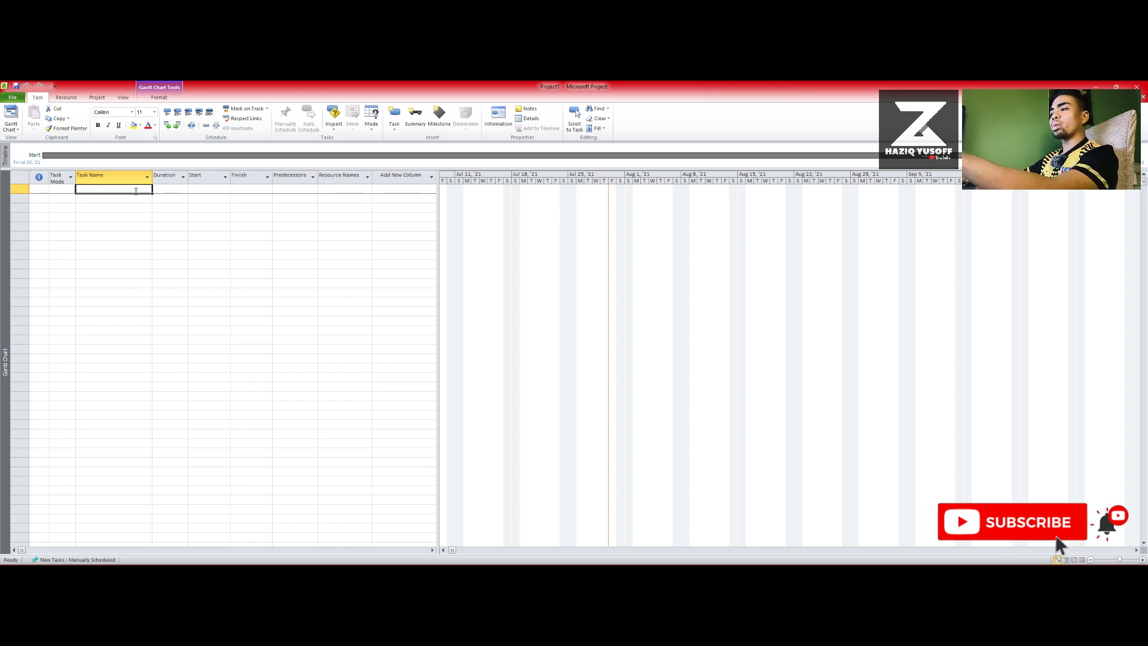
text(by)
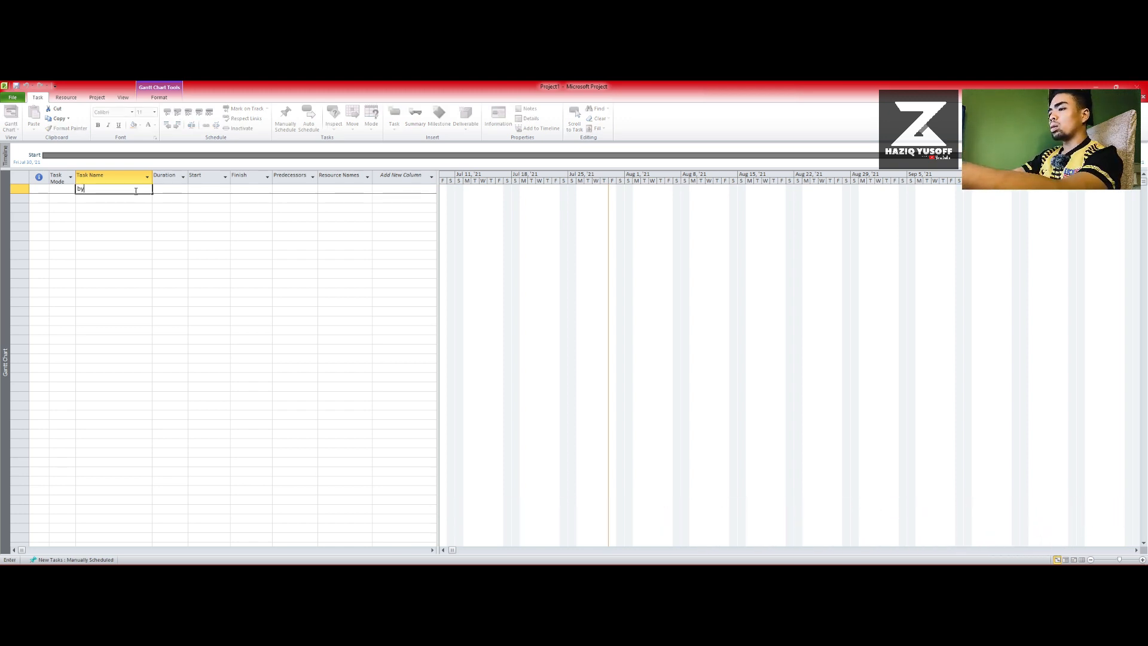
text(u)
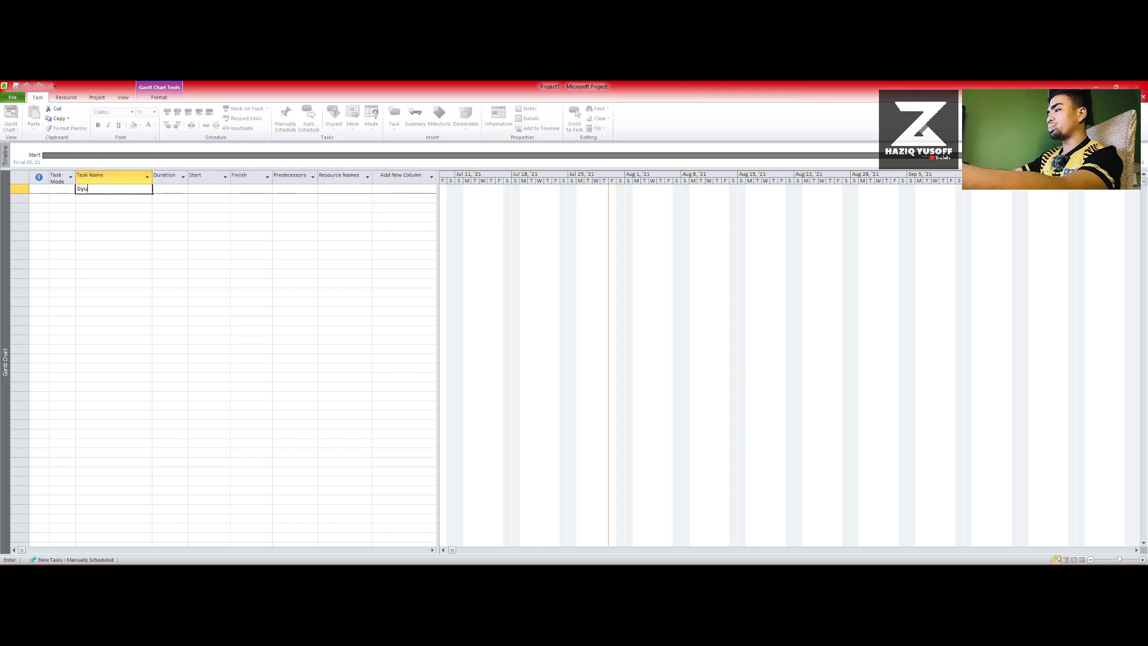
key(BackSpace)
key(BackSpace)
text(Bu)
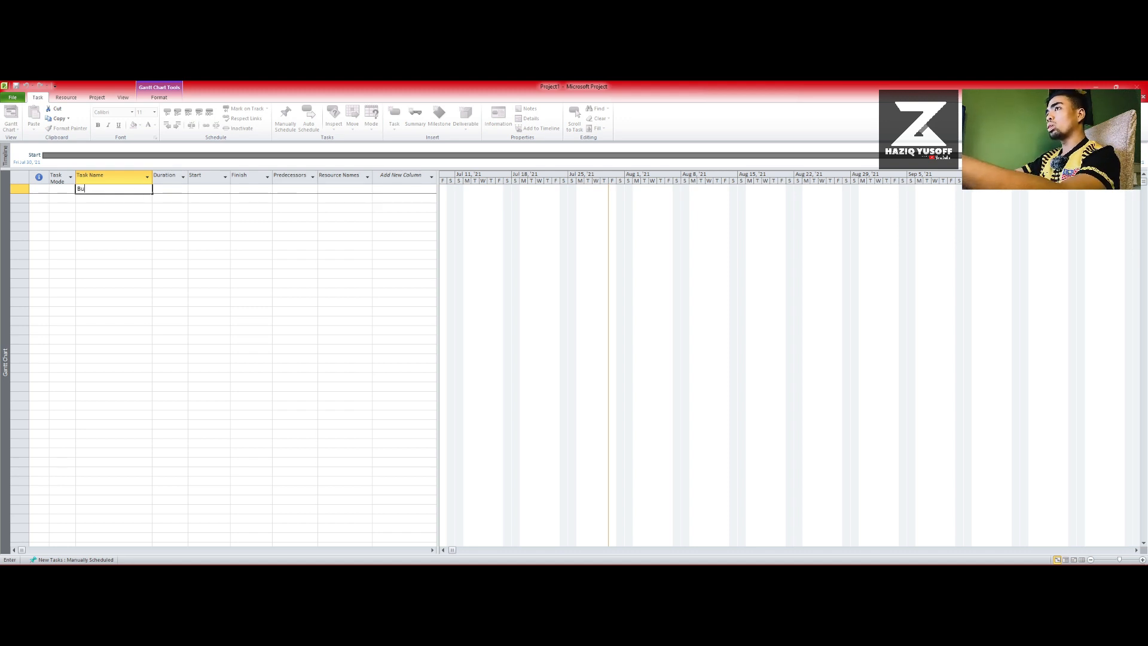
text(nga)
key(BackSpace)
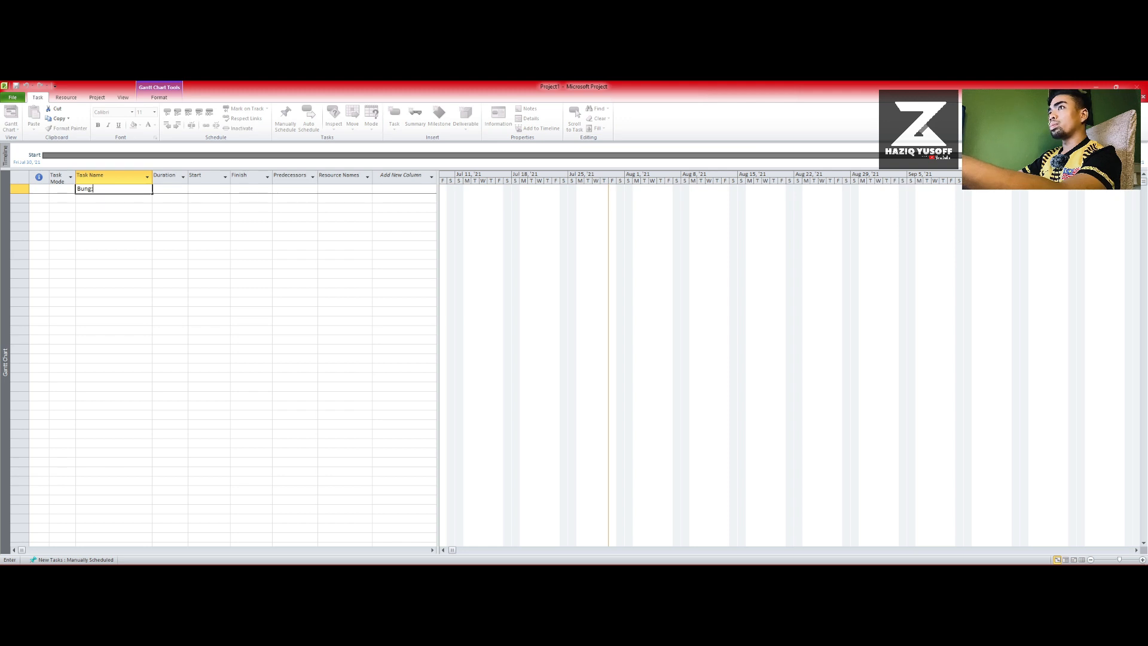
text(low )
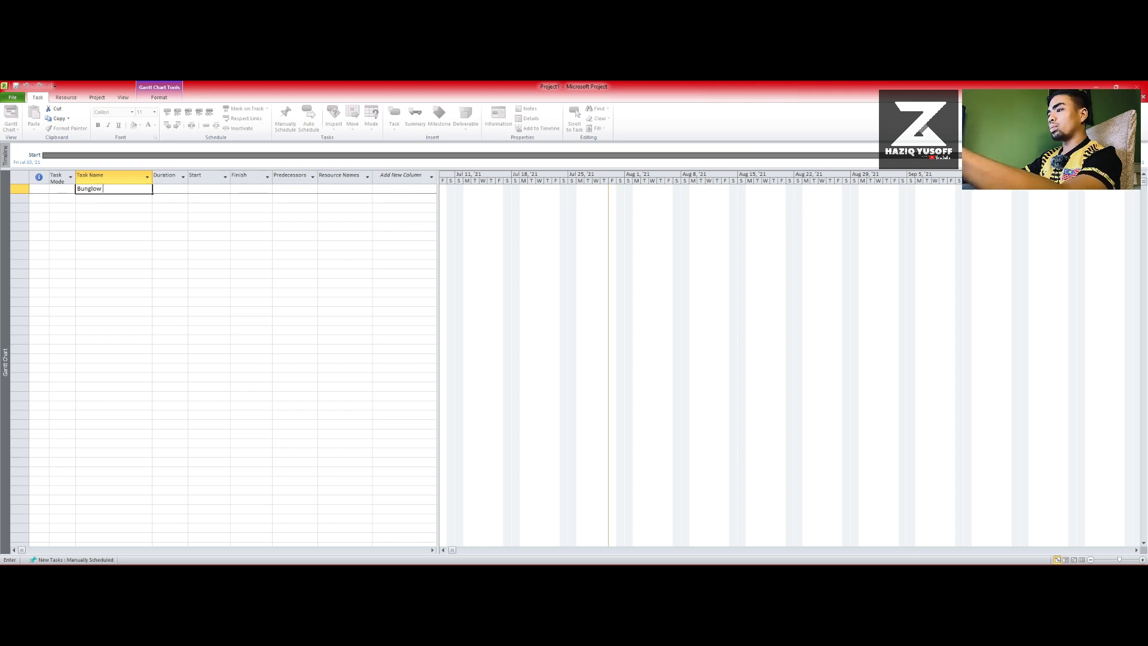
text(ln Bangi)
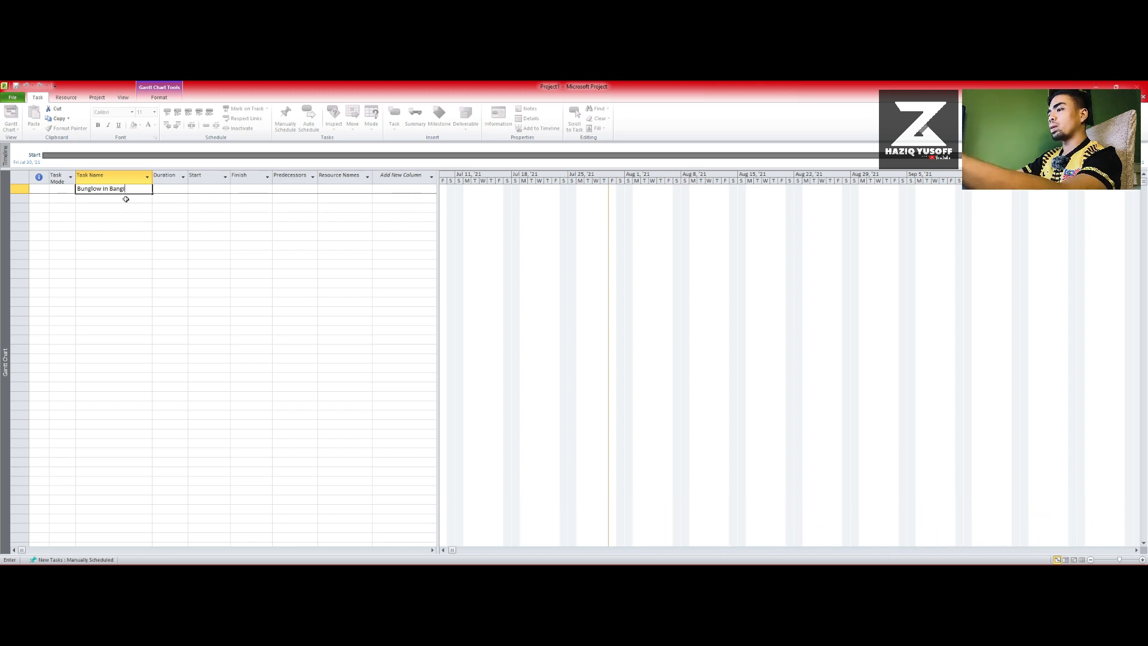
click(127, 199)
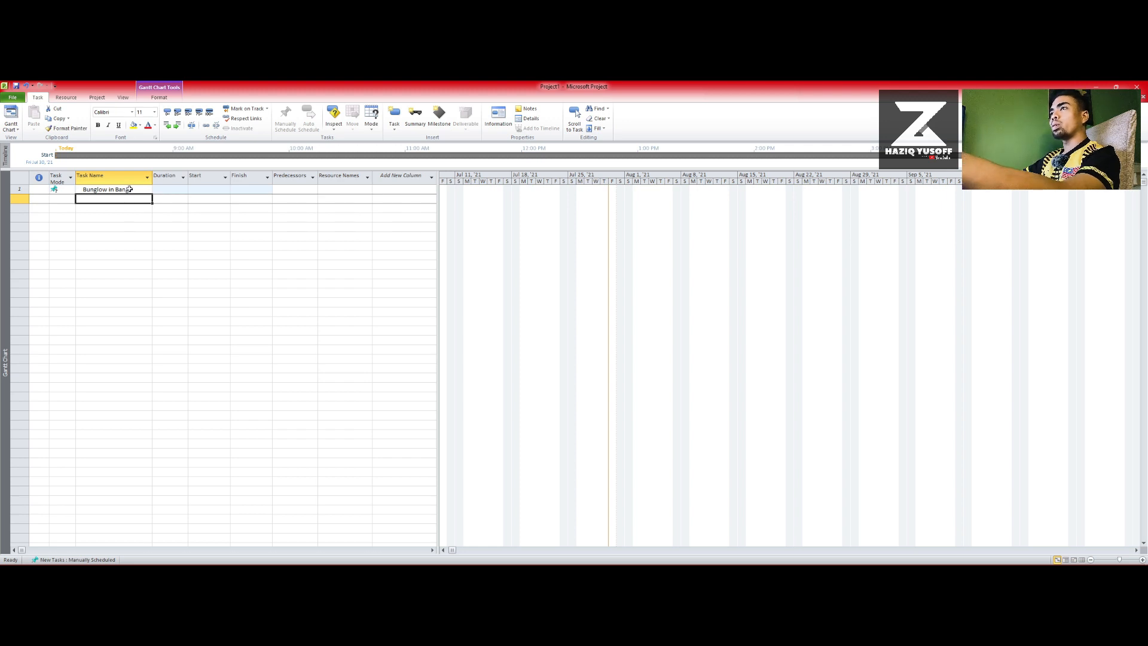
- Clear the task name from the first row of the Gantt table
click(129, 189)
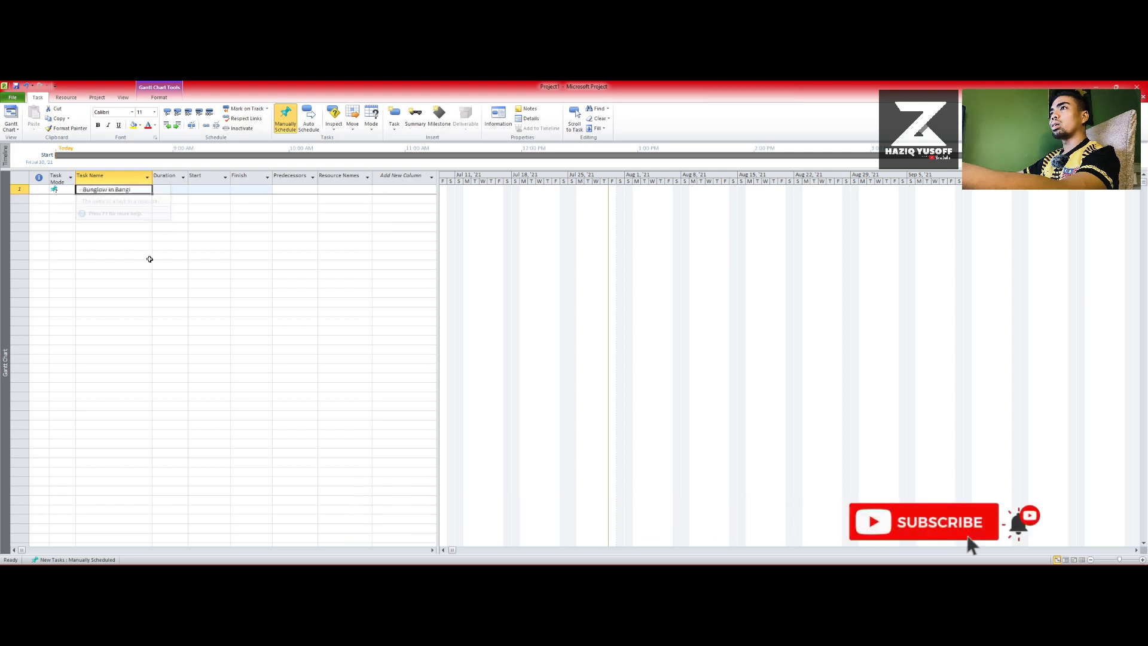
click(149, 256)
click(126, 191)
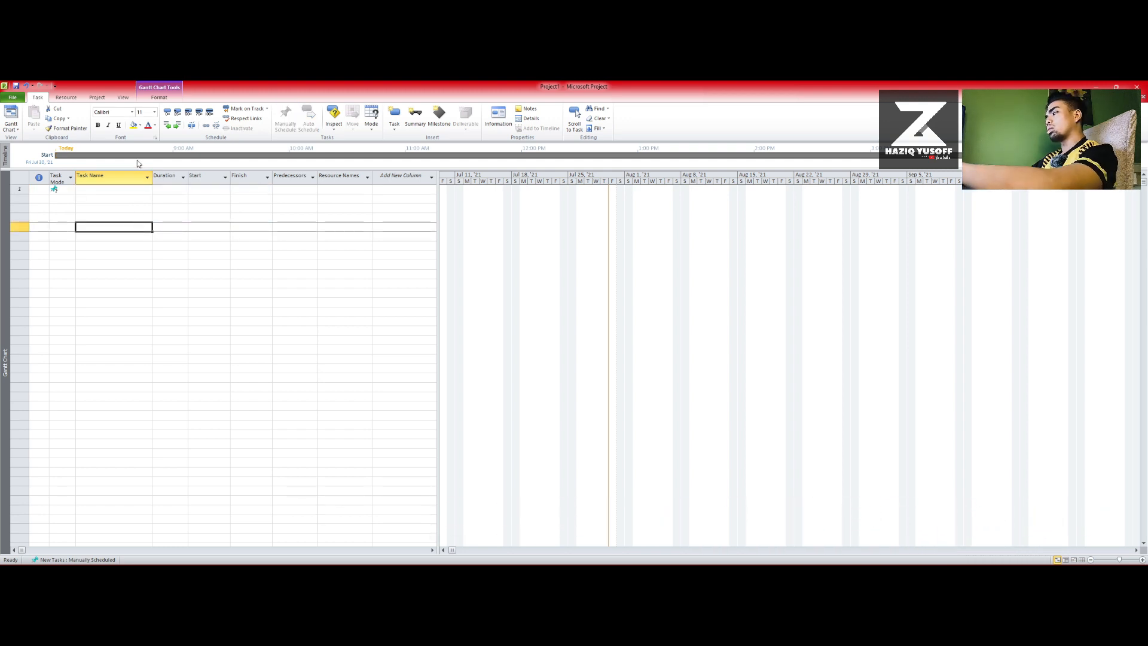
click(138, 167)
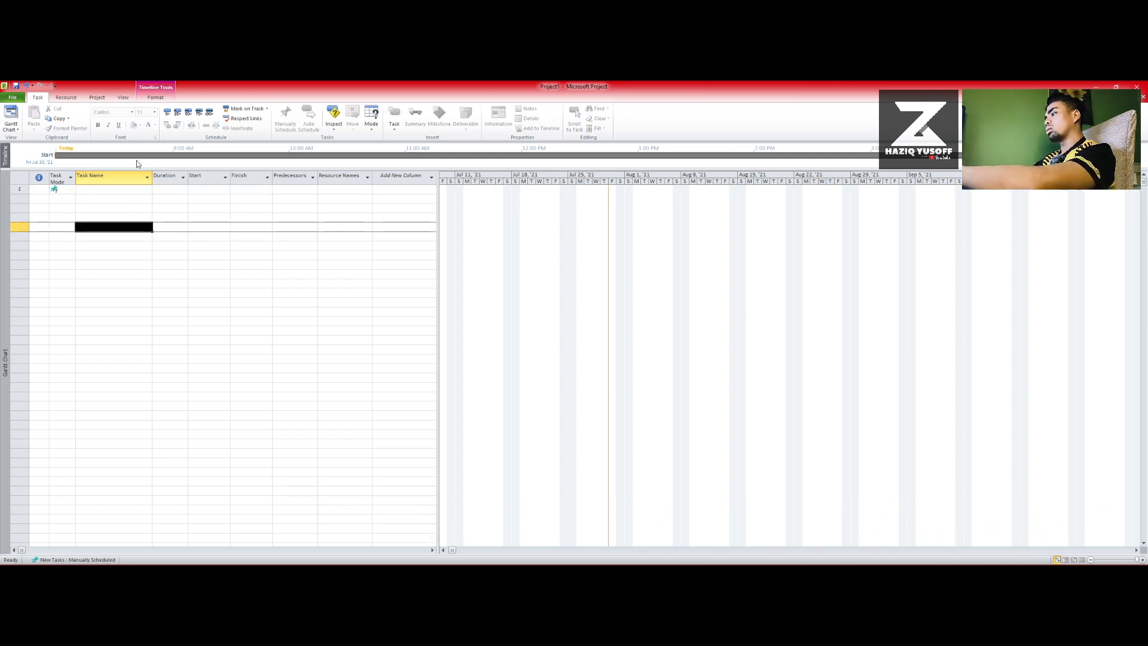
click(137, 216)
click(61, 192)
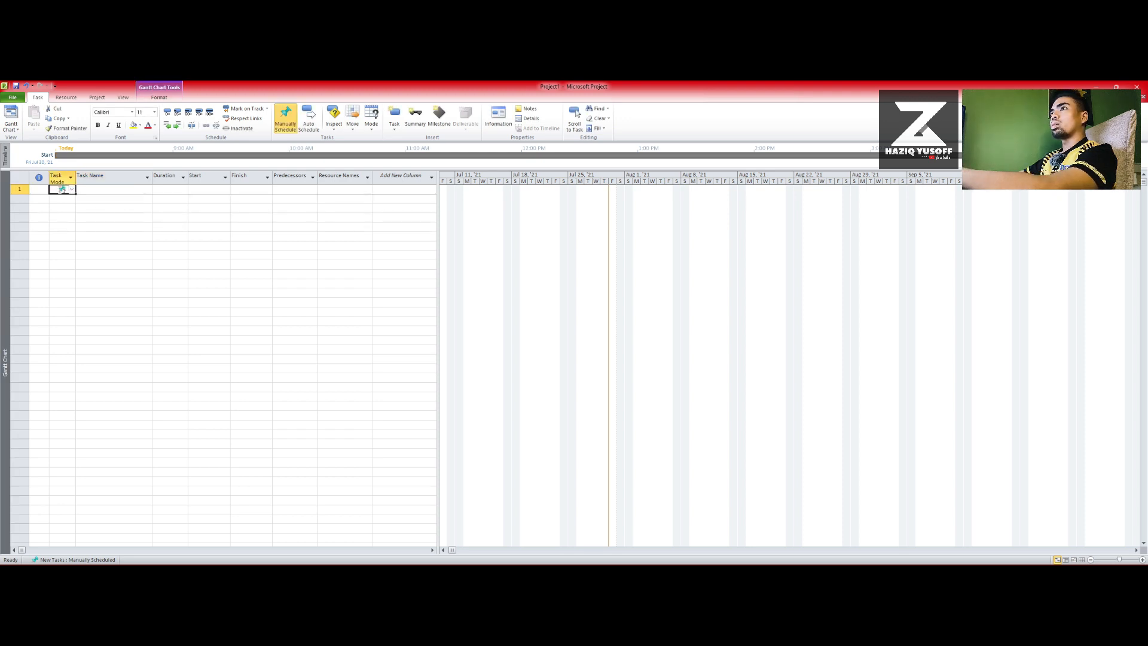
click(117, 264)
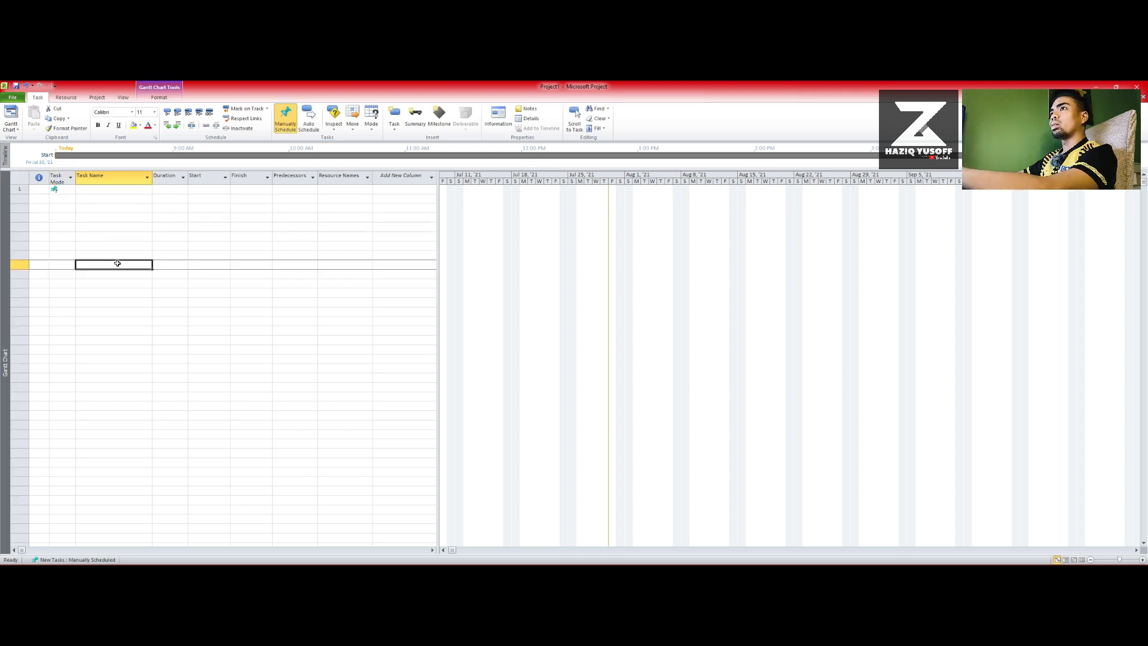
click(73, 192)
click(110, 246)
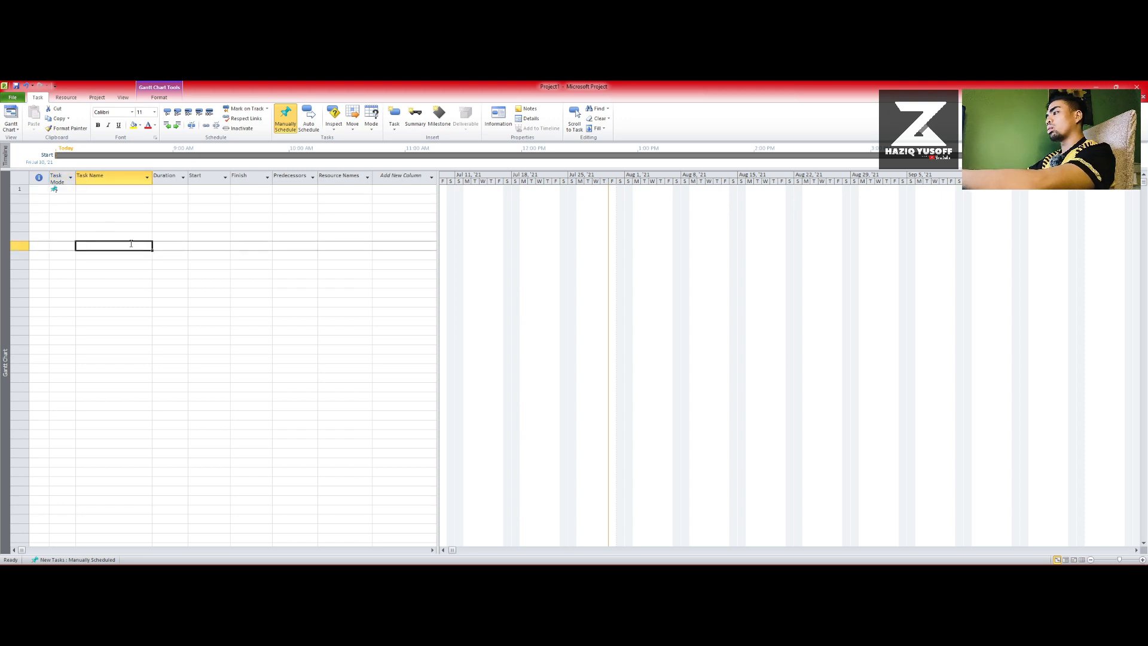
click(242, 201)
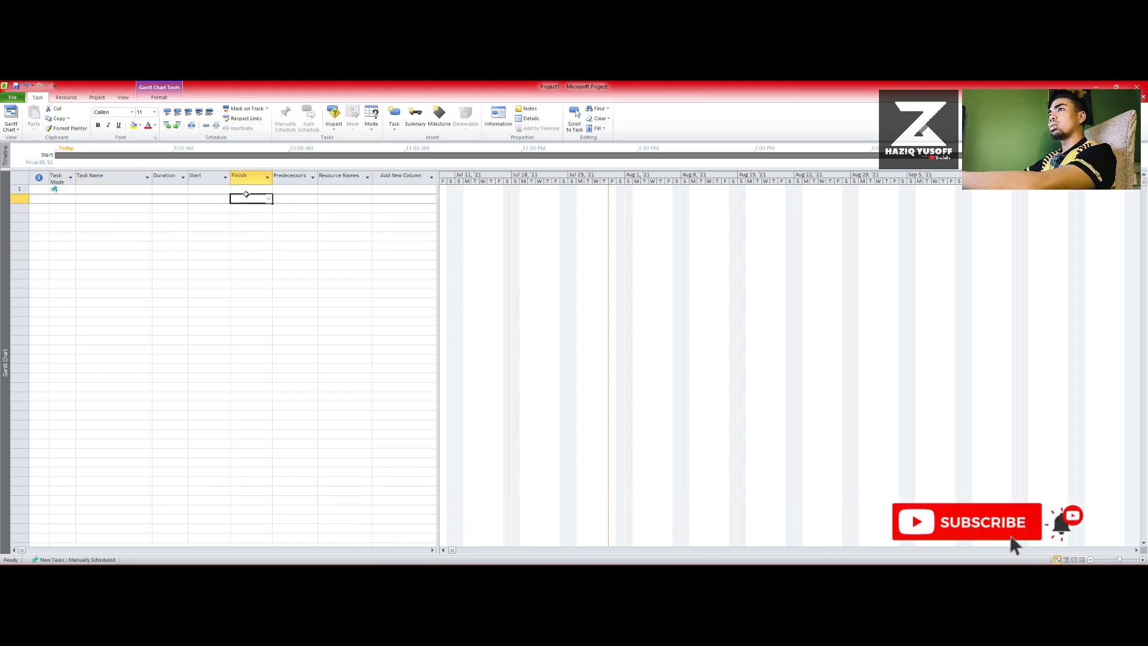
click(248, 163)
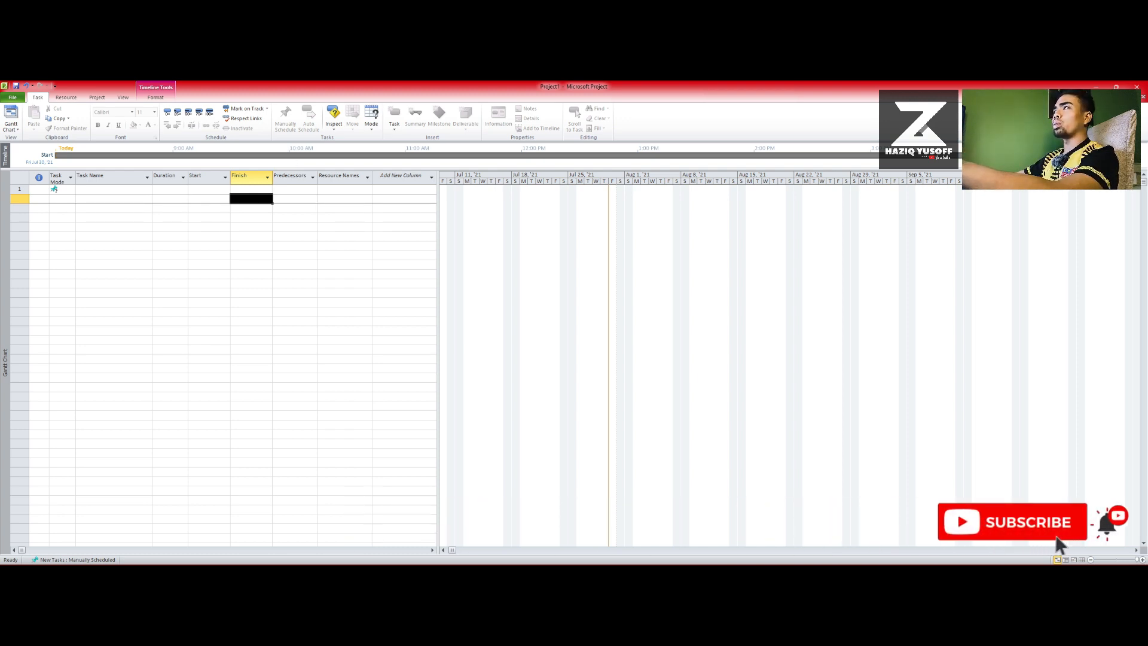
- Open the project options and choose Wed Jan 28, '09 as the date format for the project view
click(12, 98)
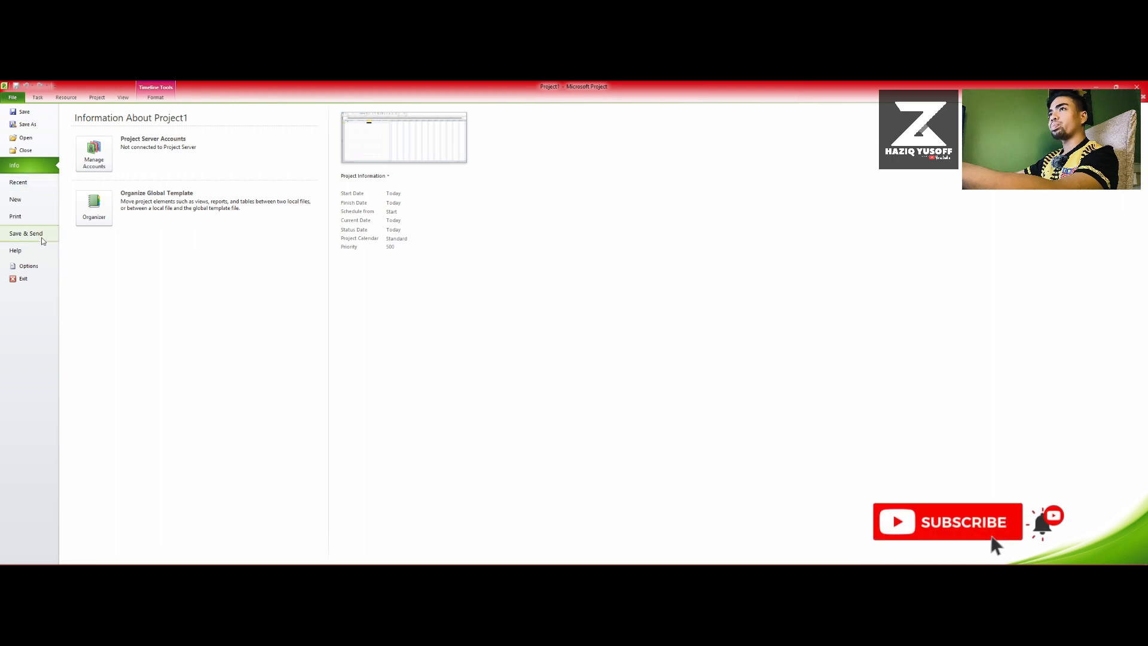
click(29, 266)
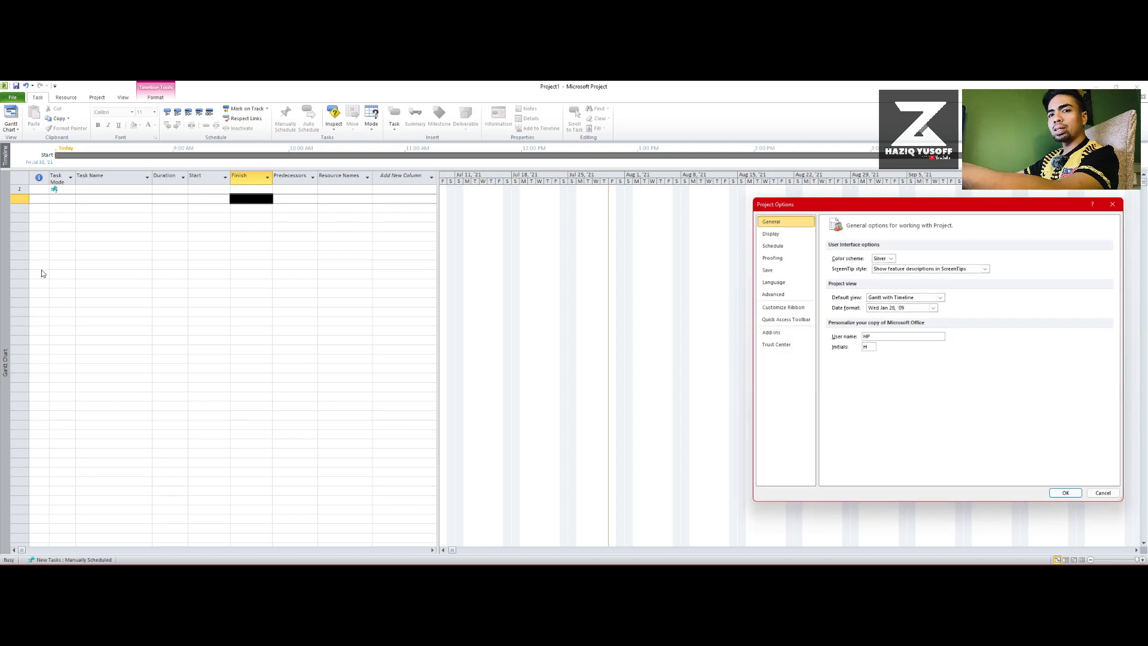
drag(874, 212, 715, 203)
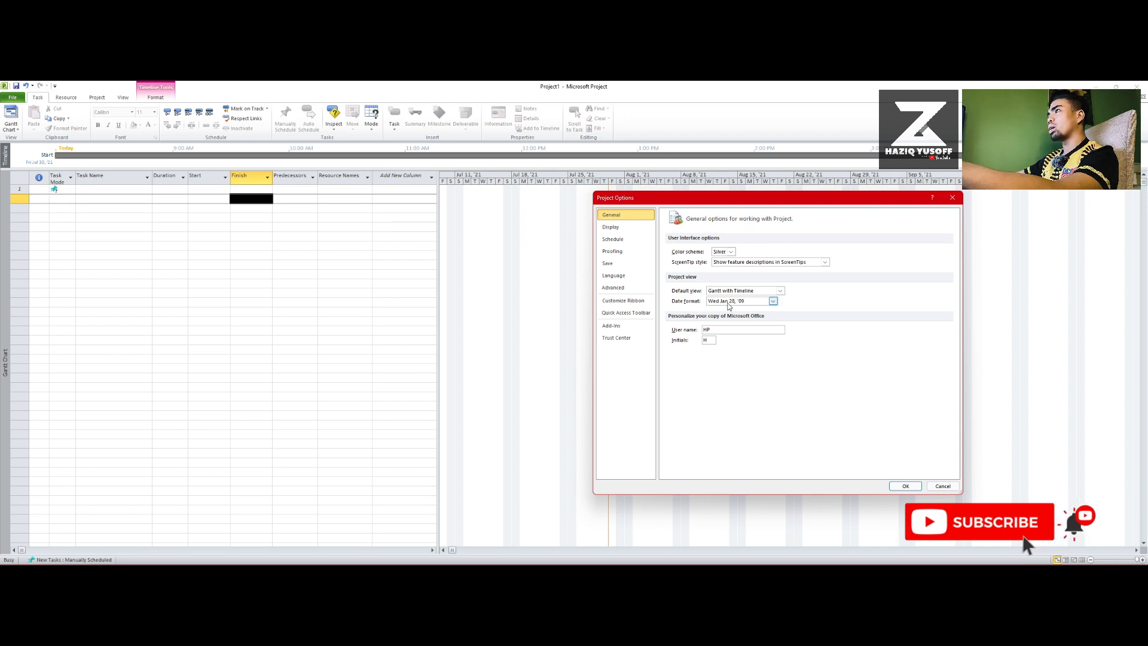
click(772, 302)
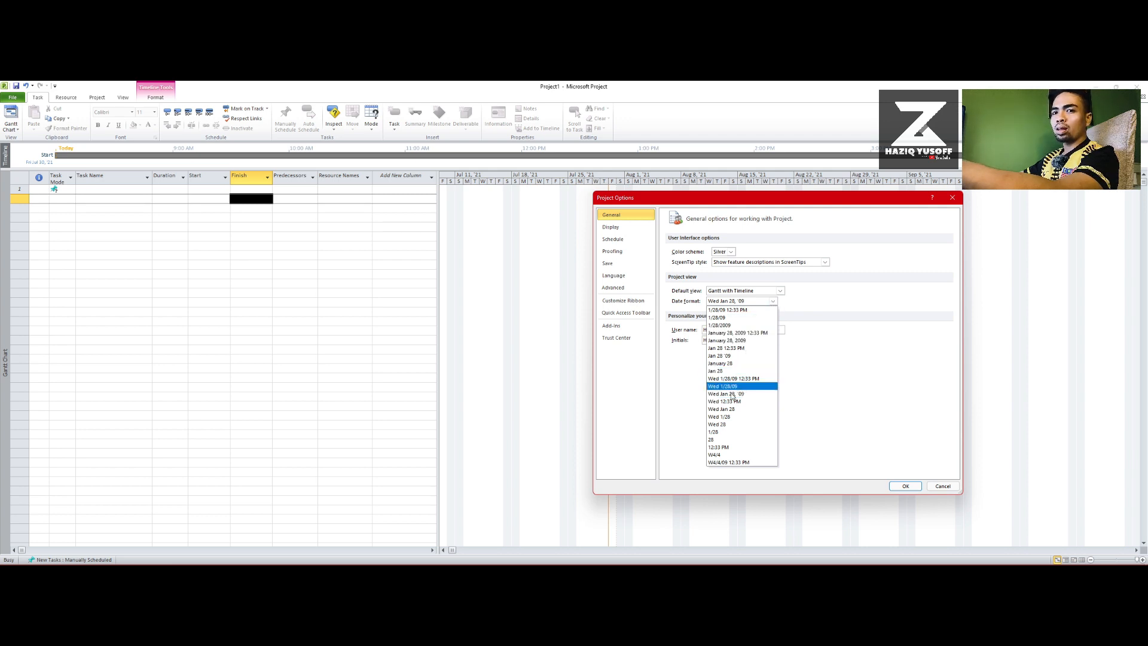
click(743, 394)
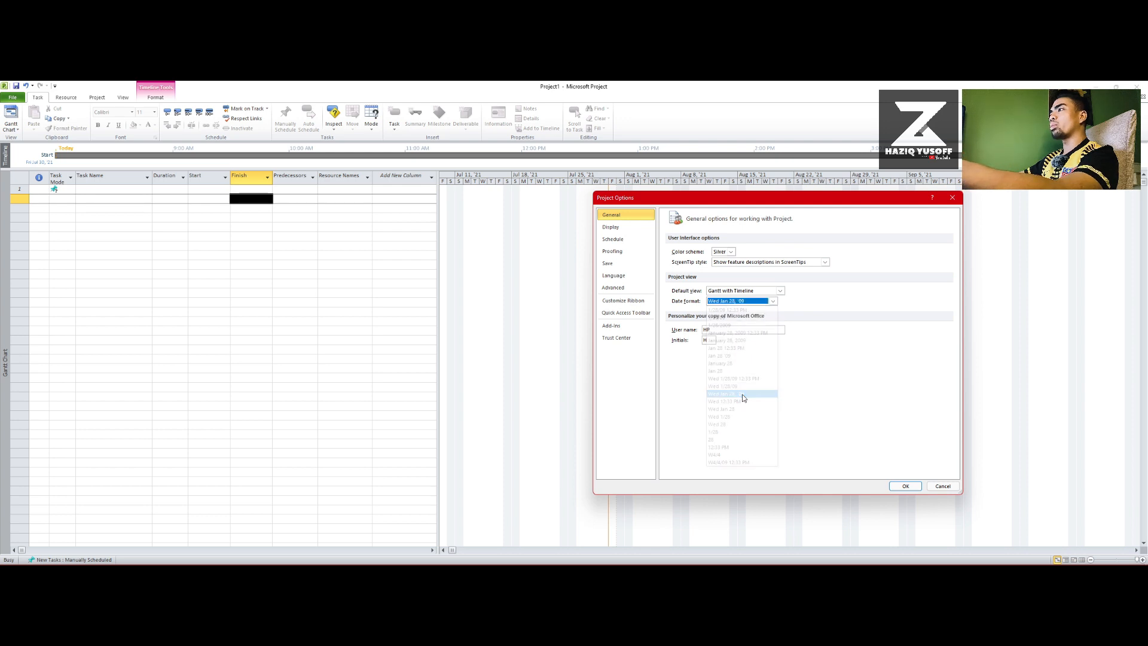
- Set the project's currency to MYR in the display options
click(626, 235)
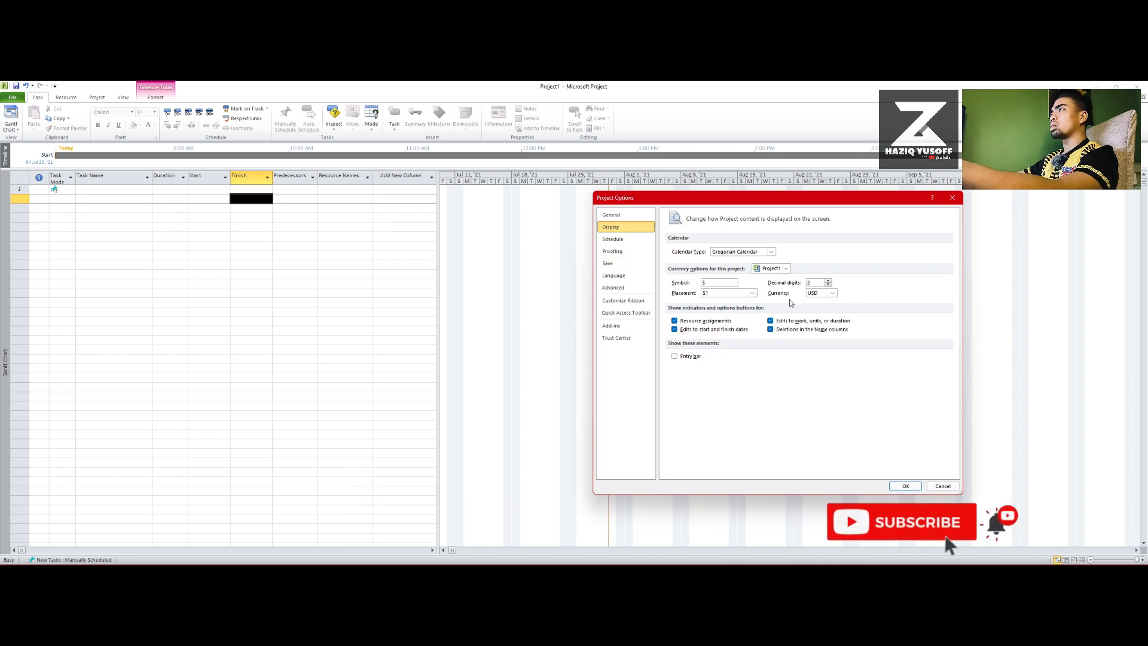
click(832, 293)
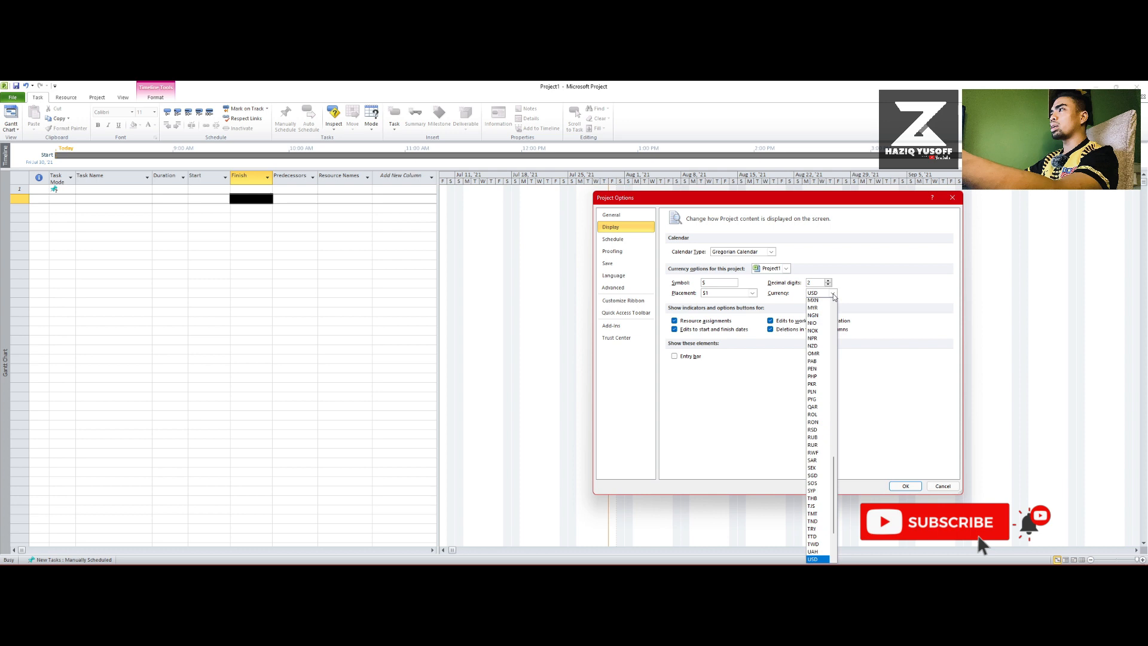
click(820, 308)
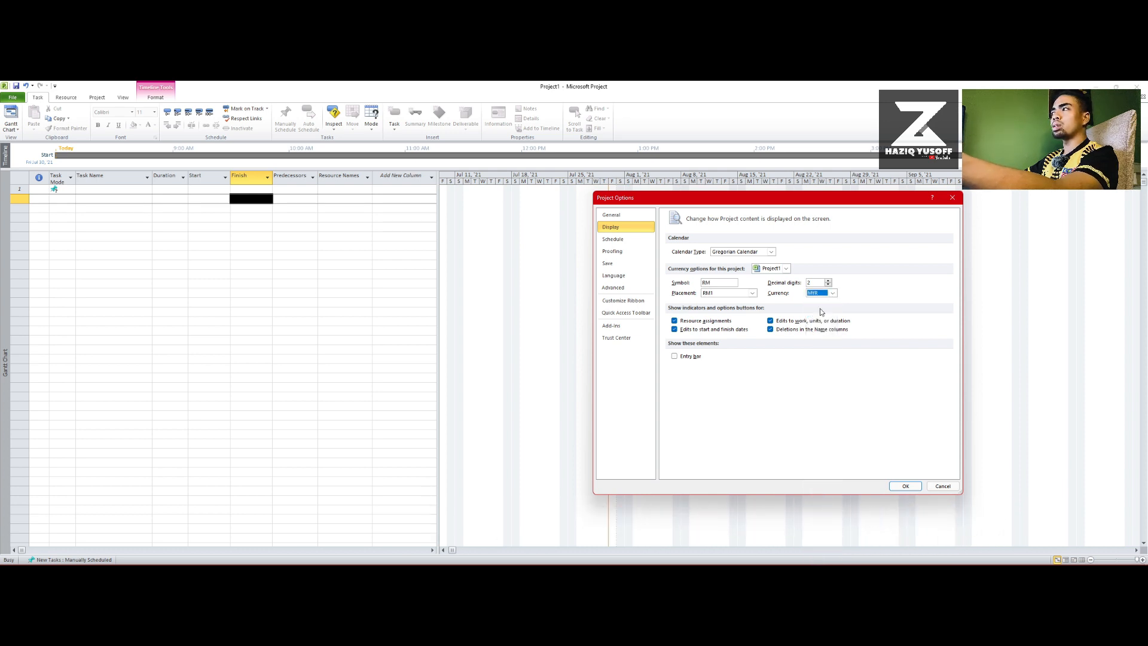
- Set newly created tasks to Auto Scheduled in the scheduling options and apply the project options
click(630, 243)
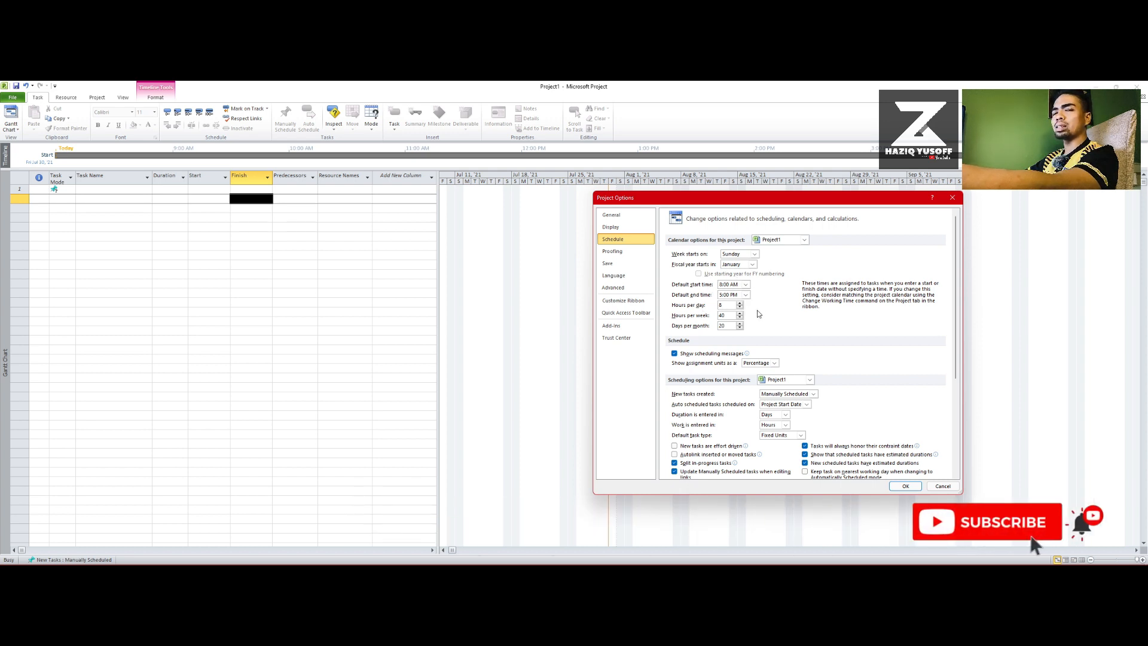
click(813, 394)
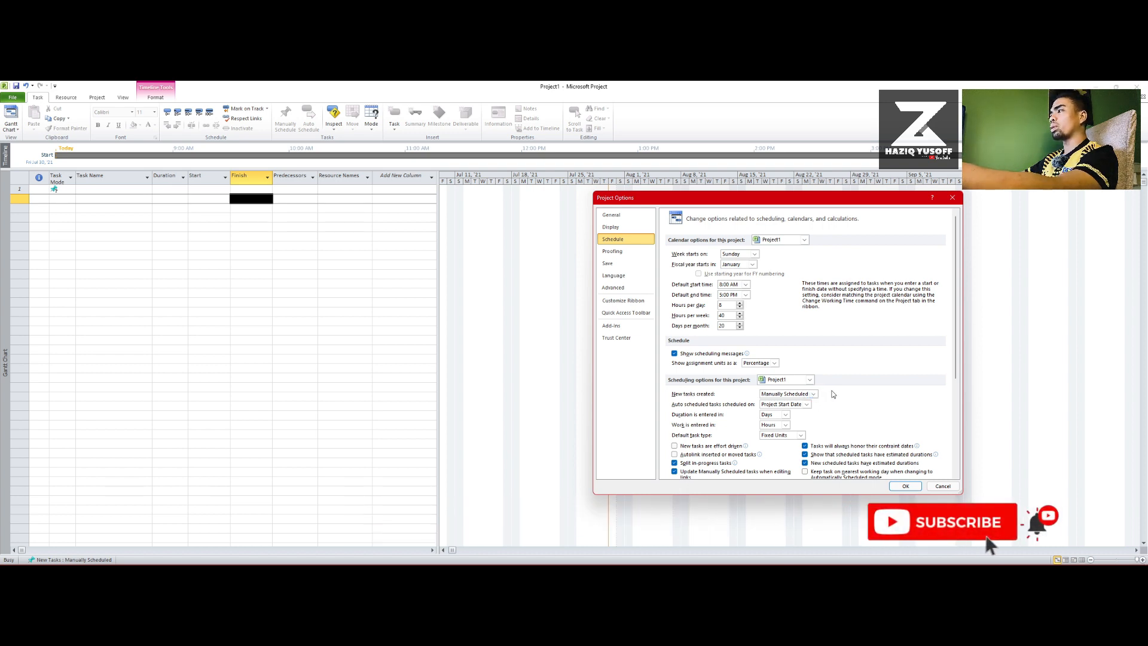
click(804, 410)
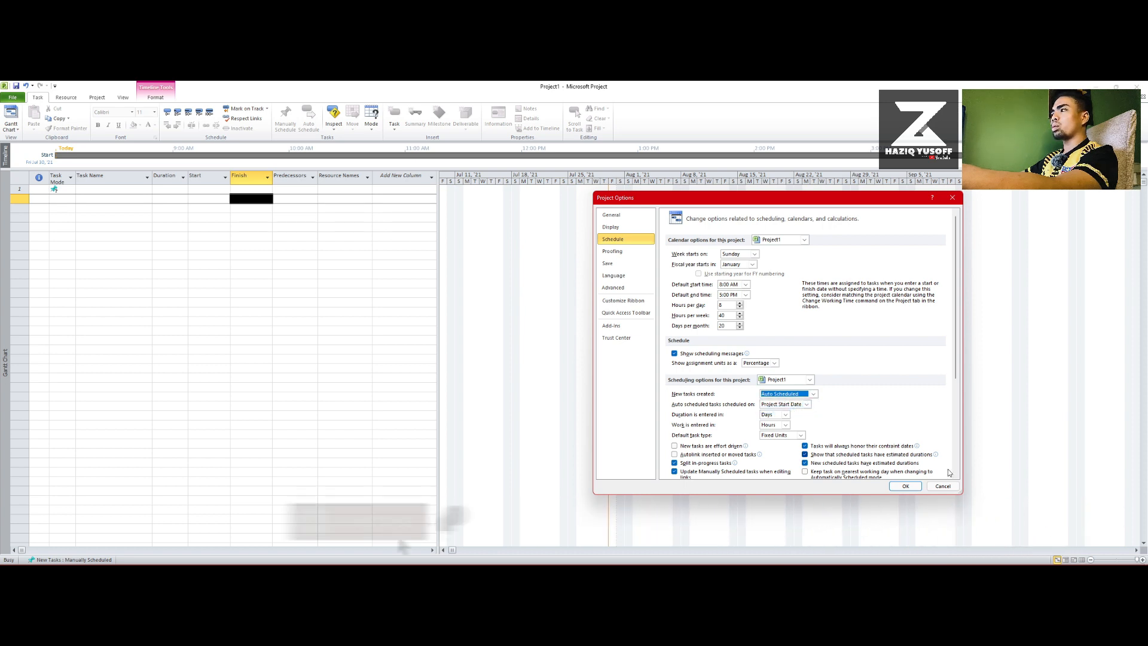
click(907, 486)
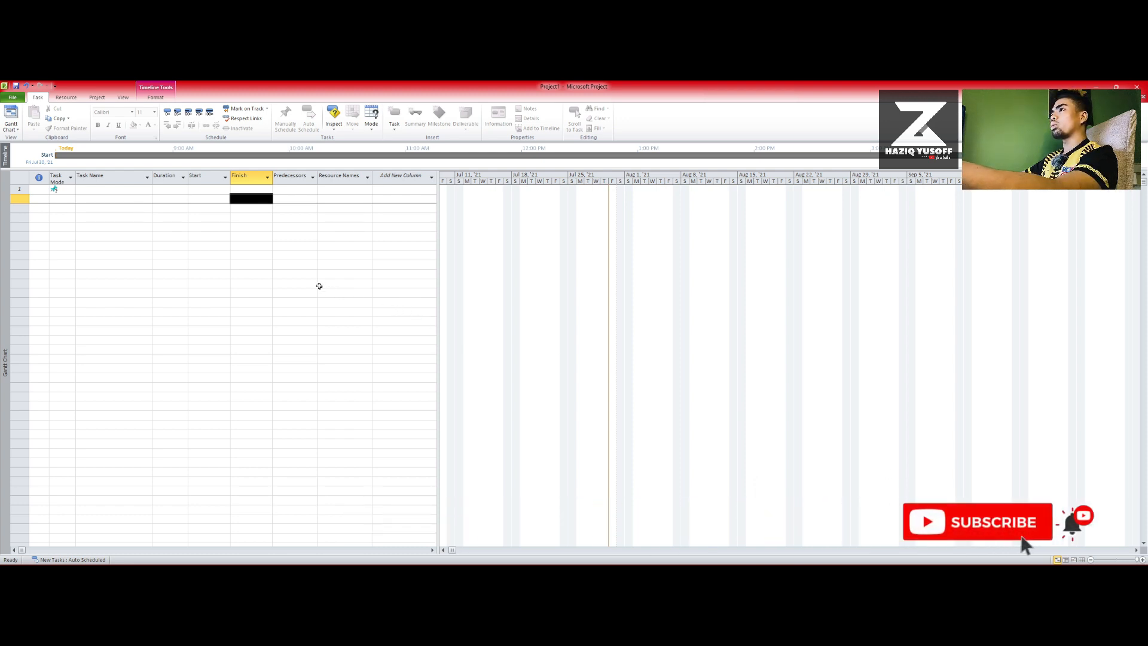
- Enter "Bunglow in Bangi" as the task name in row 1 of the Gantt table
click(114, 189)
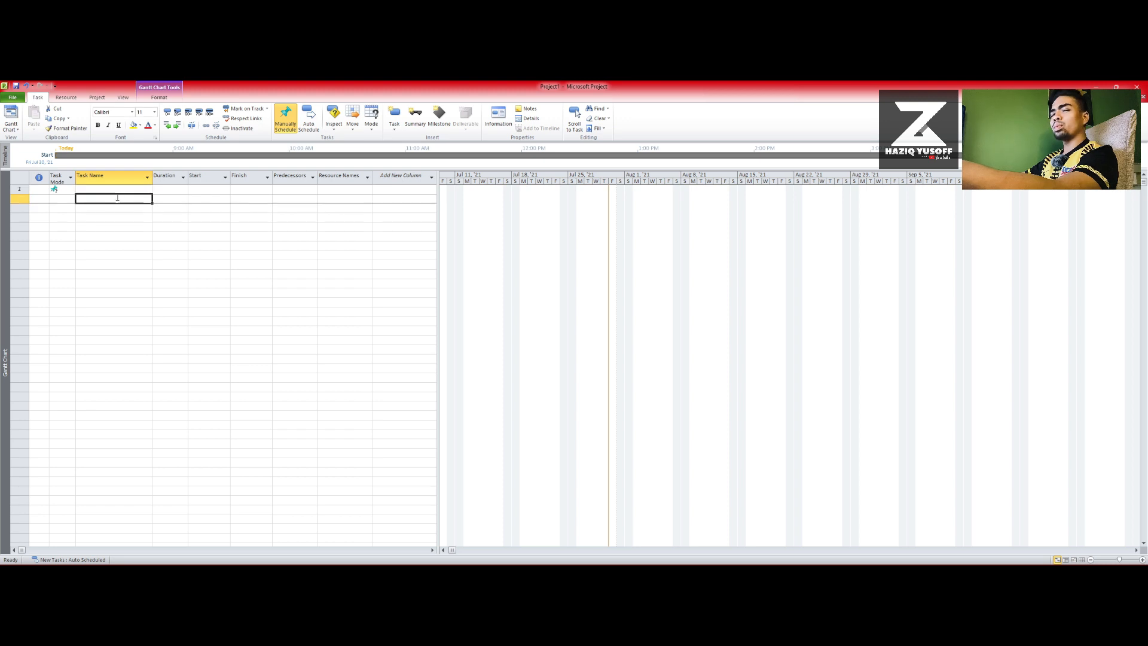
click(104, 176)
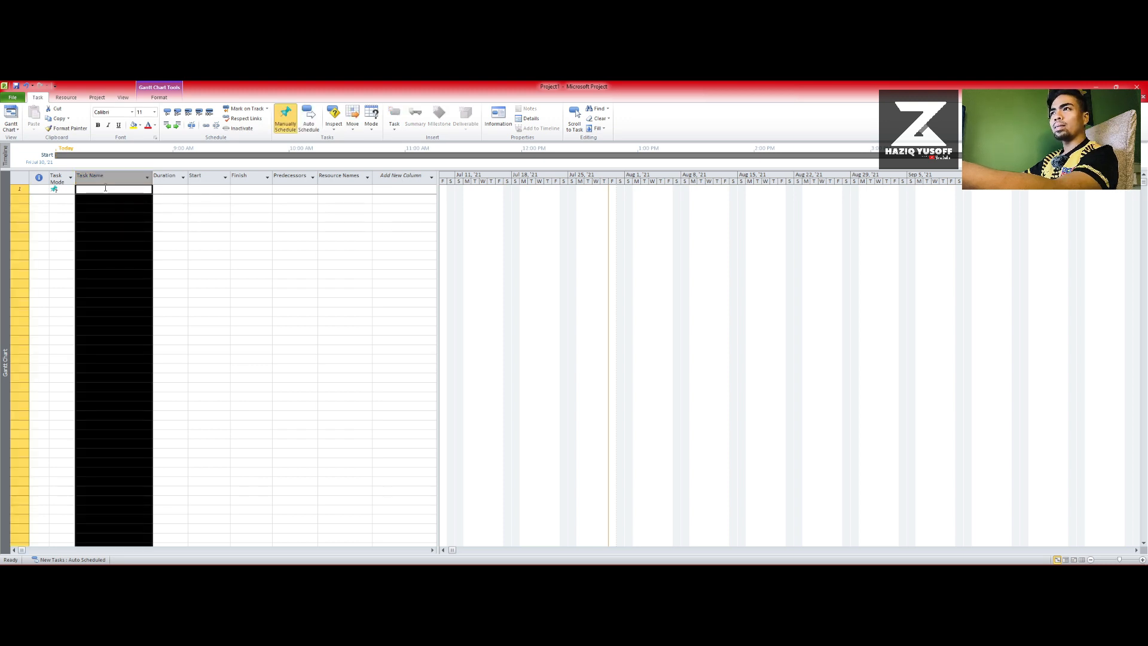
click(121, 208)
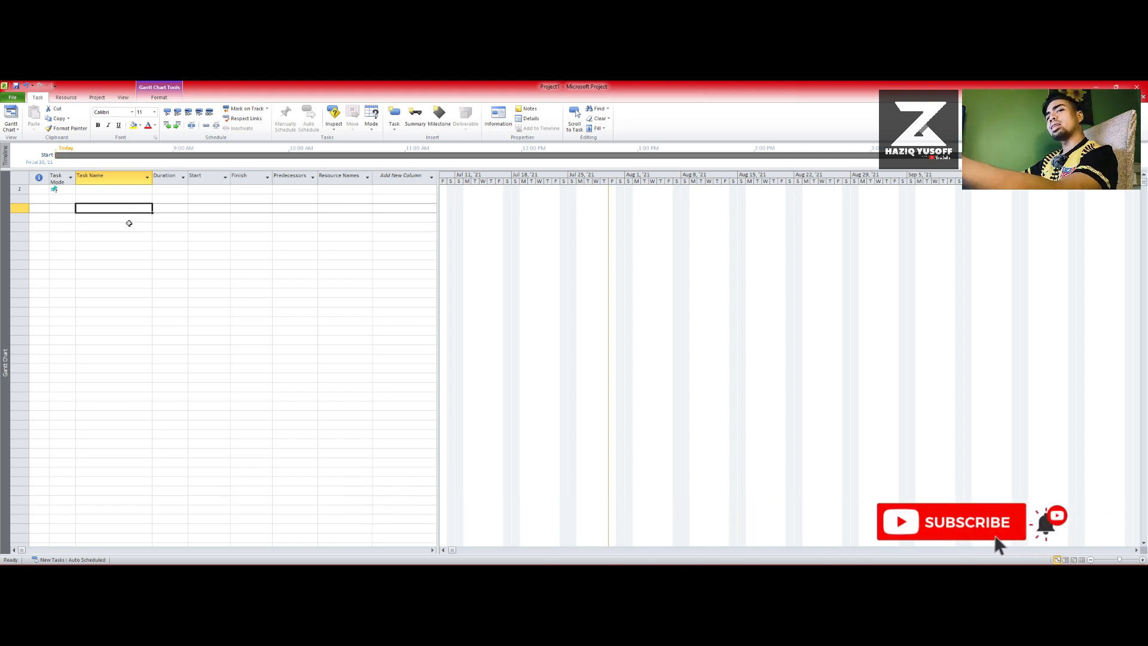
click(107, 191)
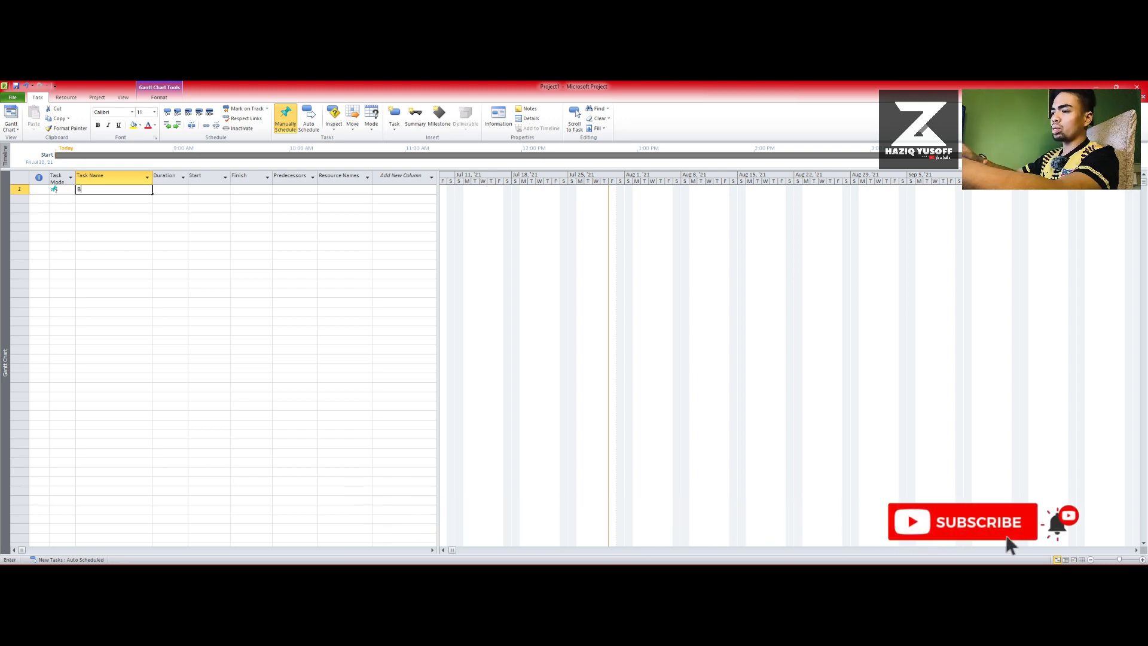
text(Bung)
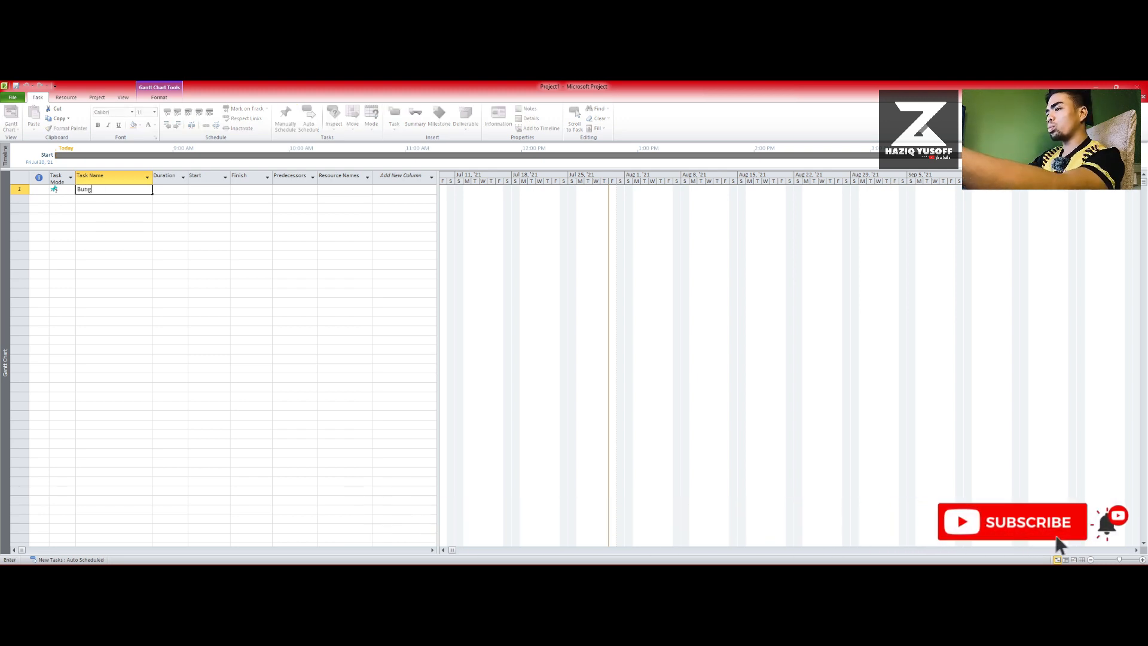
text(low in Bangi)
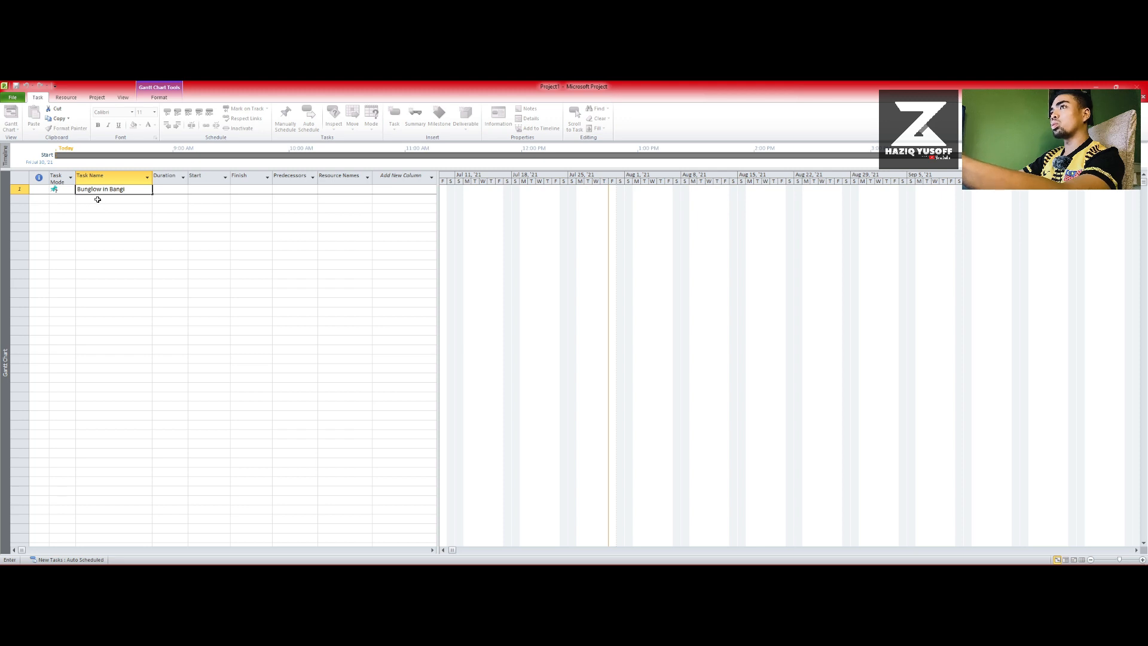
click(97, 200)
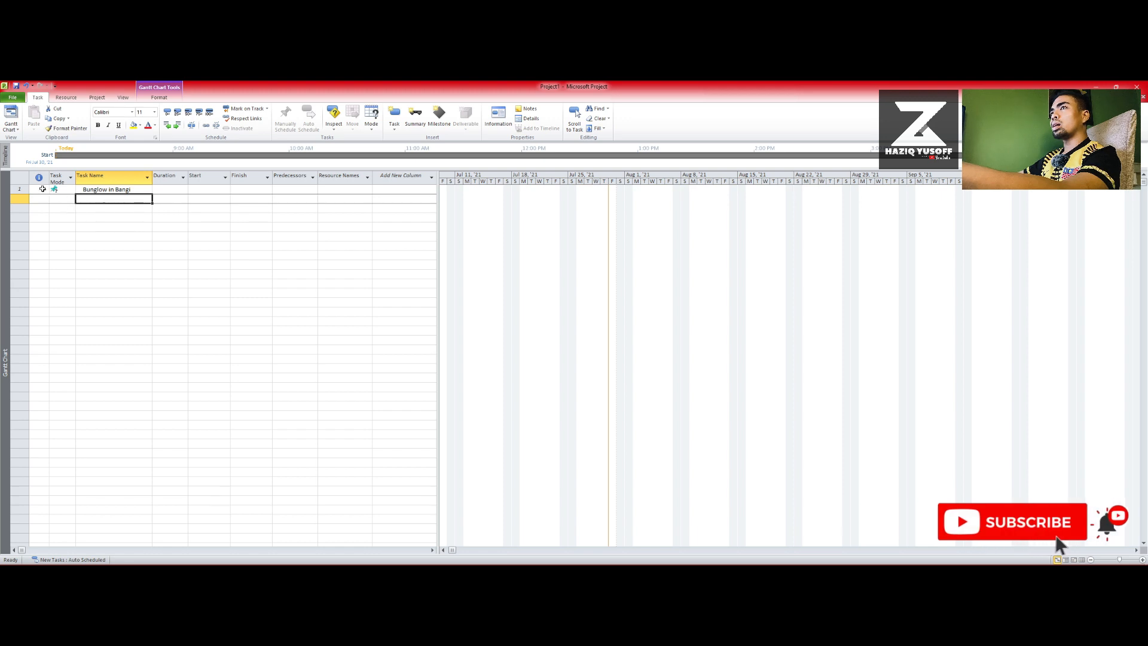
- Switch the "Bunglow in Bangi" task from manual to automatic scheduling
click(62, 190)
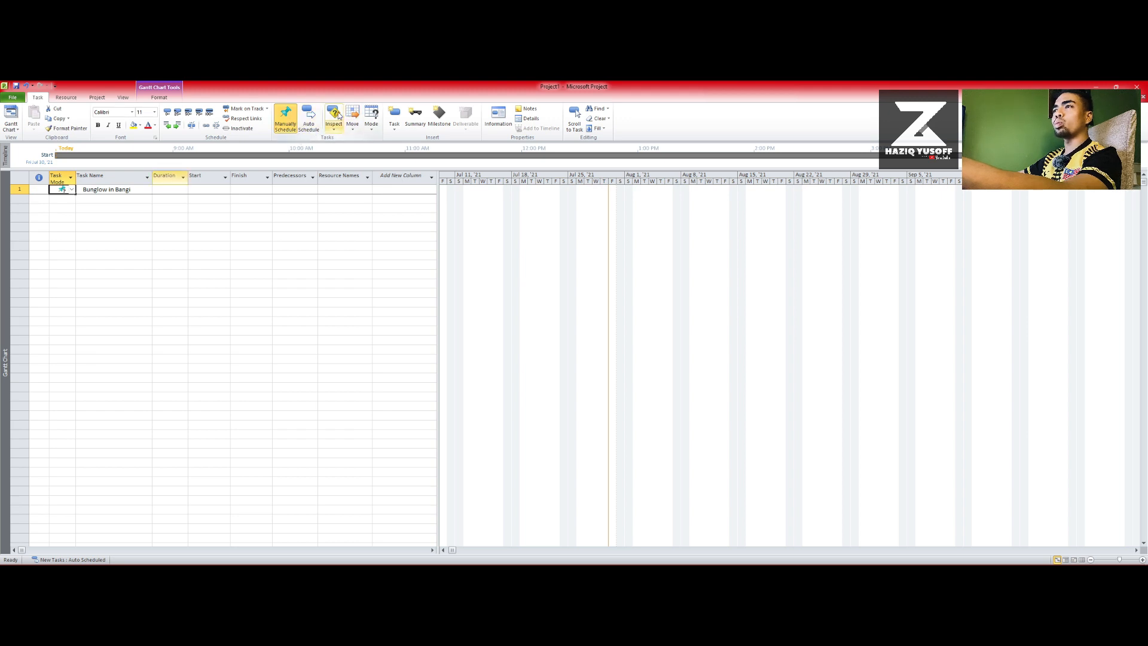
click(311, 124)
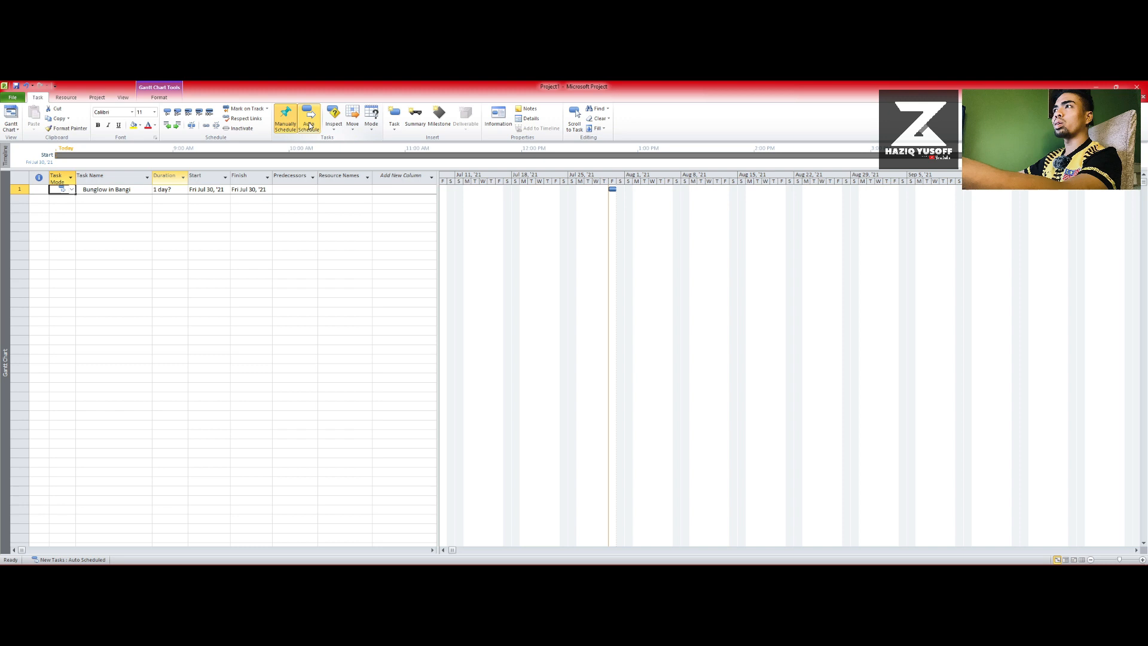
click(166, 236)
- Add a task named "Project Start" in row 2, directly below the bungalow task
click(112, 198)
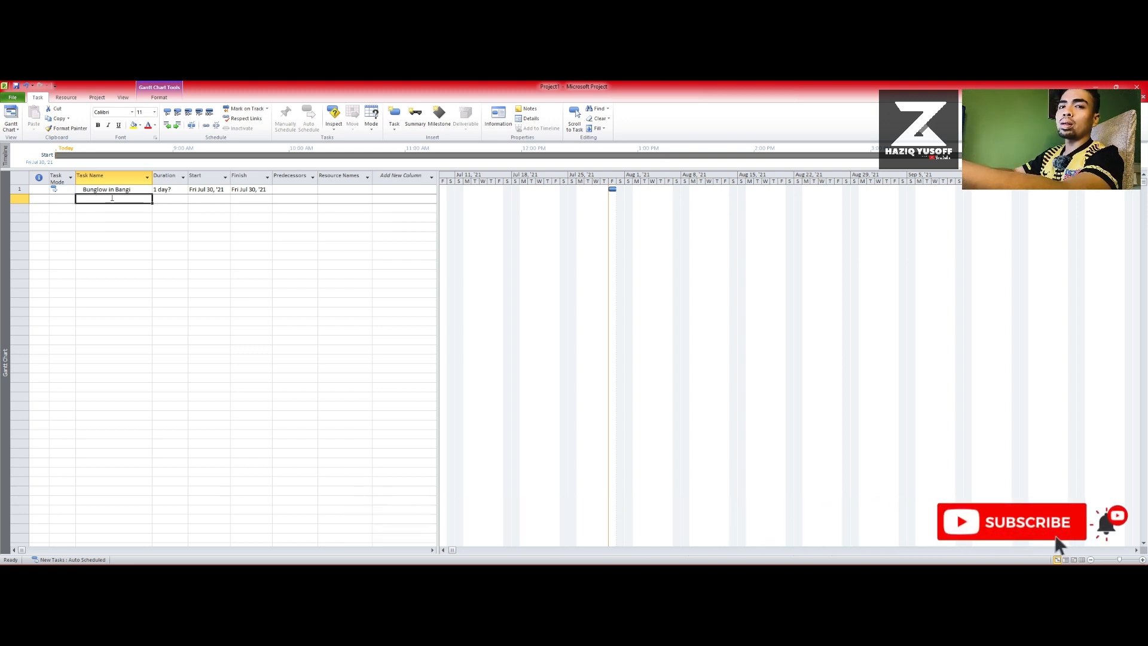
text(Project)
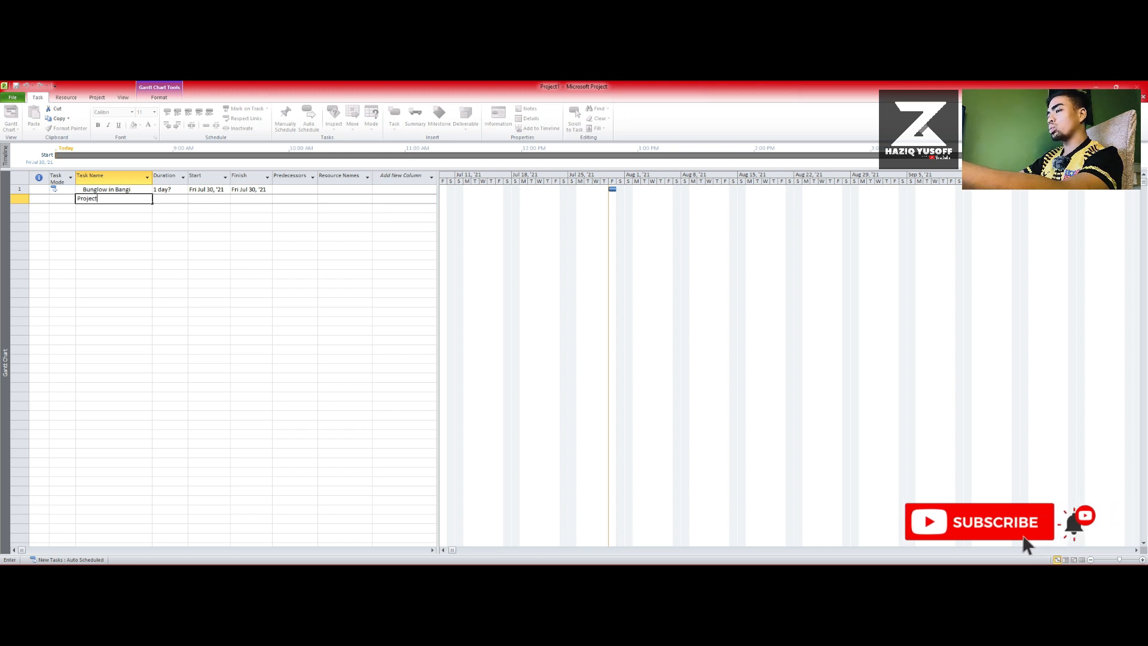
text( S)
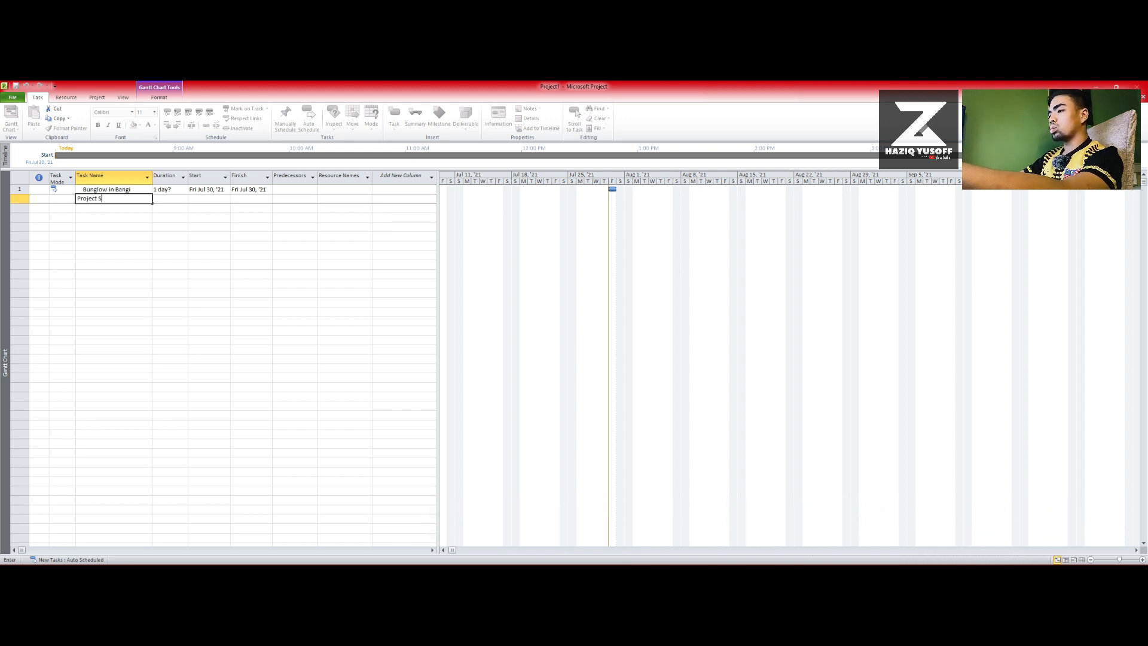
text(tart)
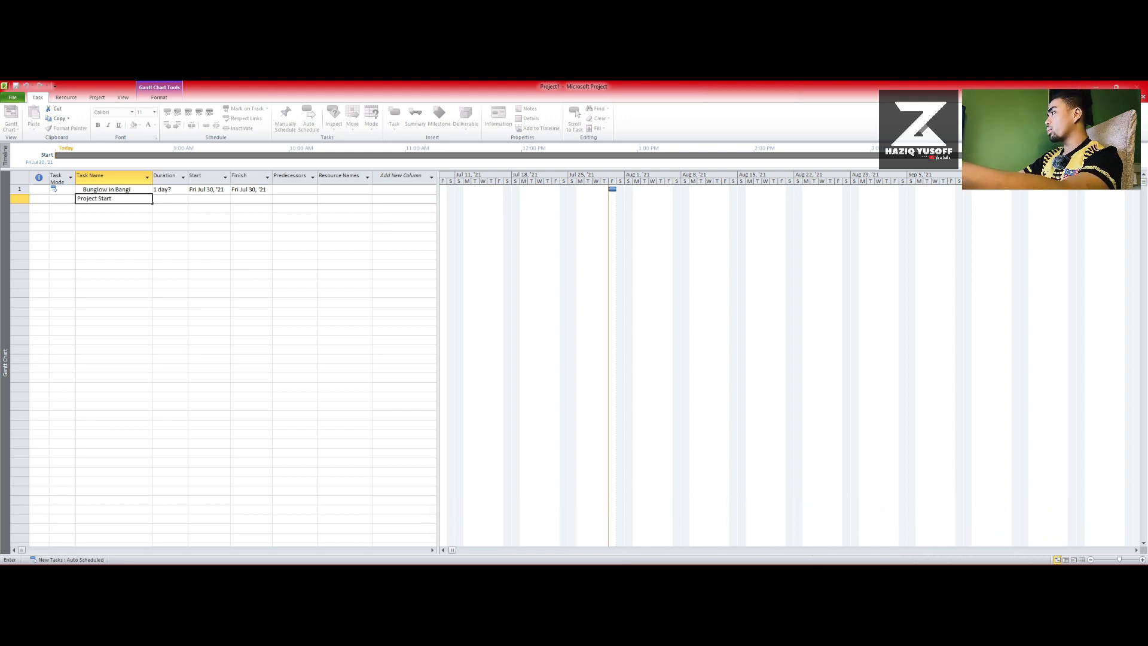
click(117, 206)
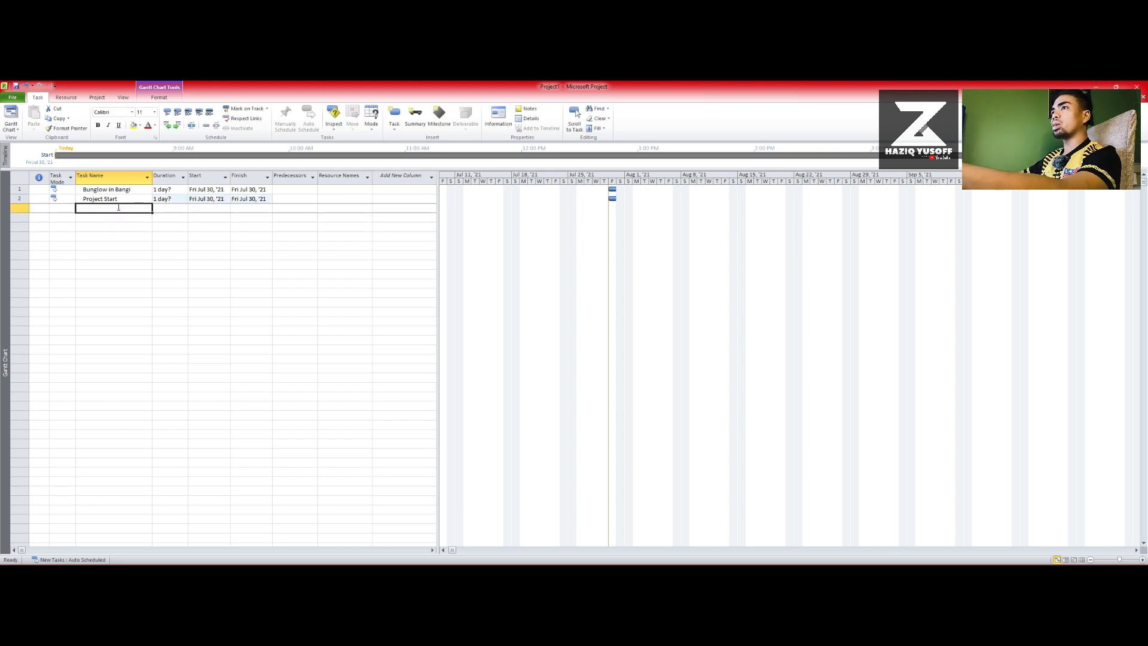
- Add a task named "Prelimineries" in row 3, below "Project Start"
text(Prenm)
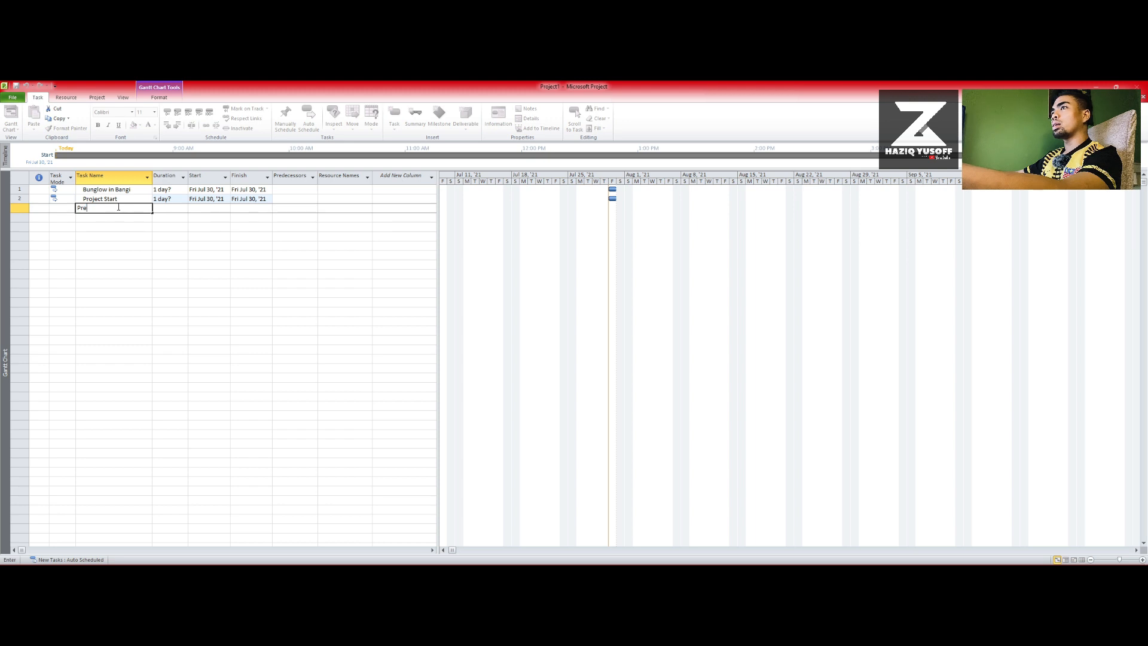
key(BackSpace)
key(BackSpace)
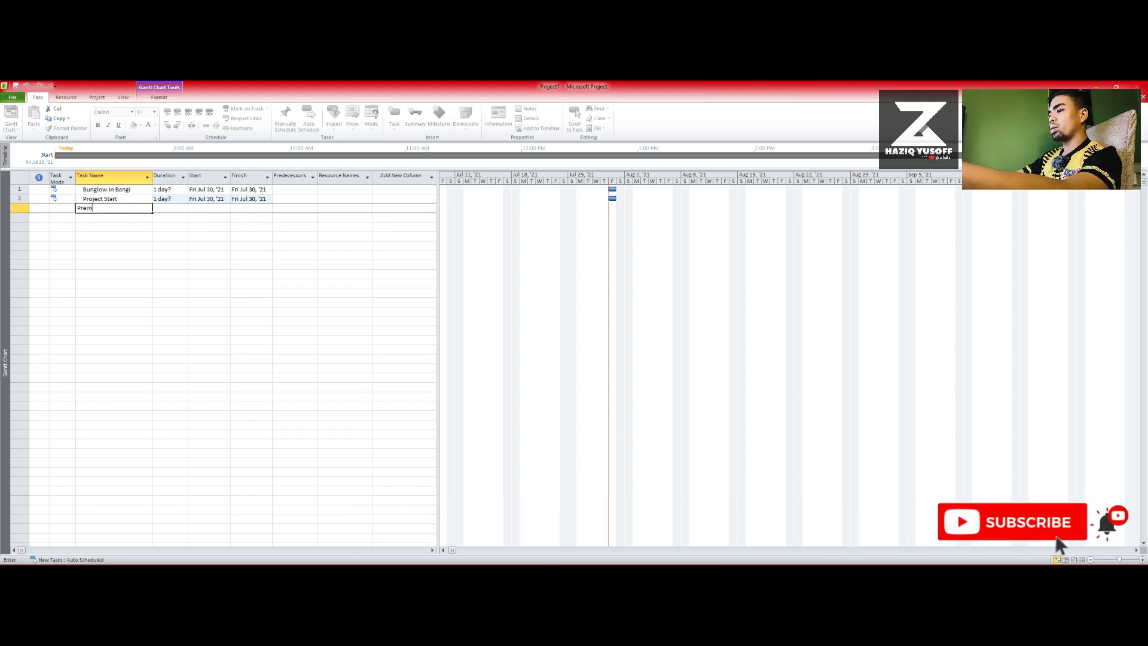
key(BackSpace)
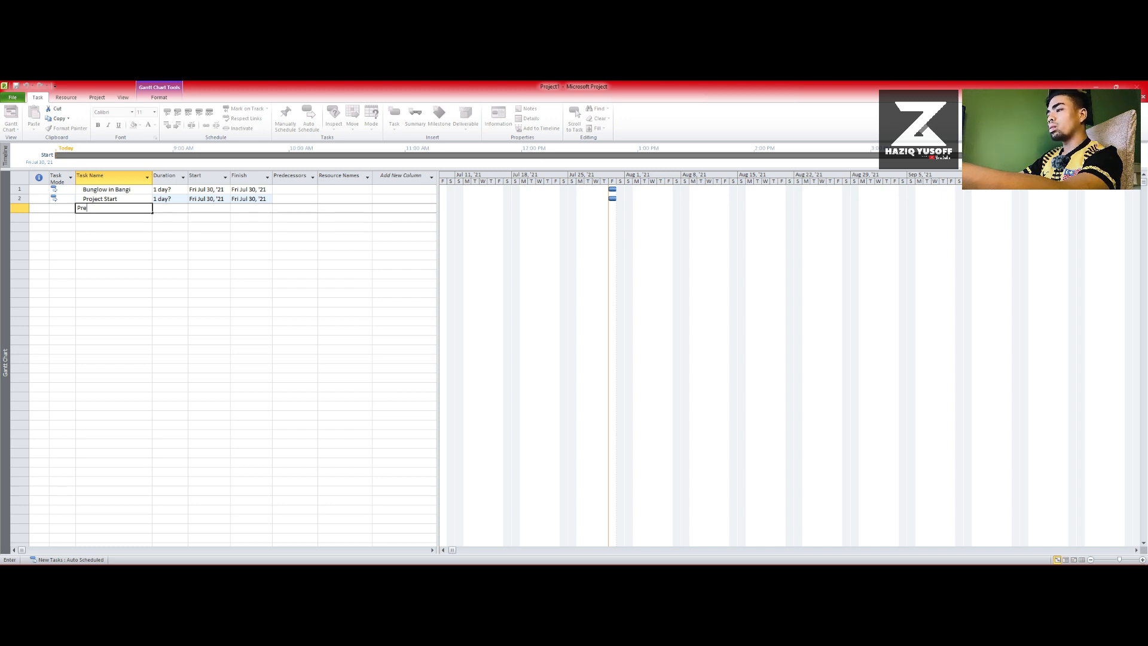
text(l)
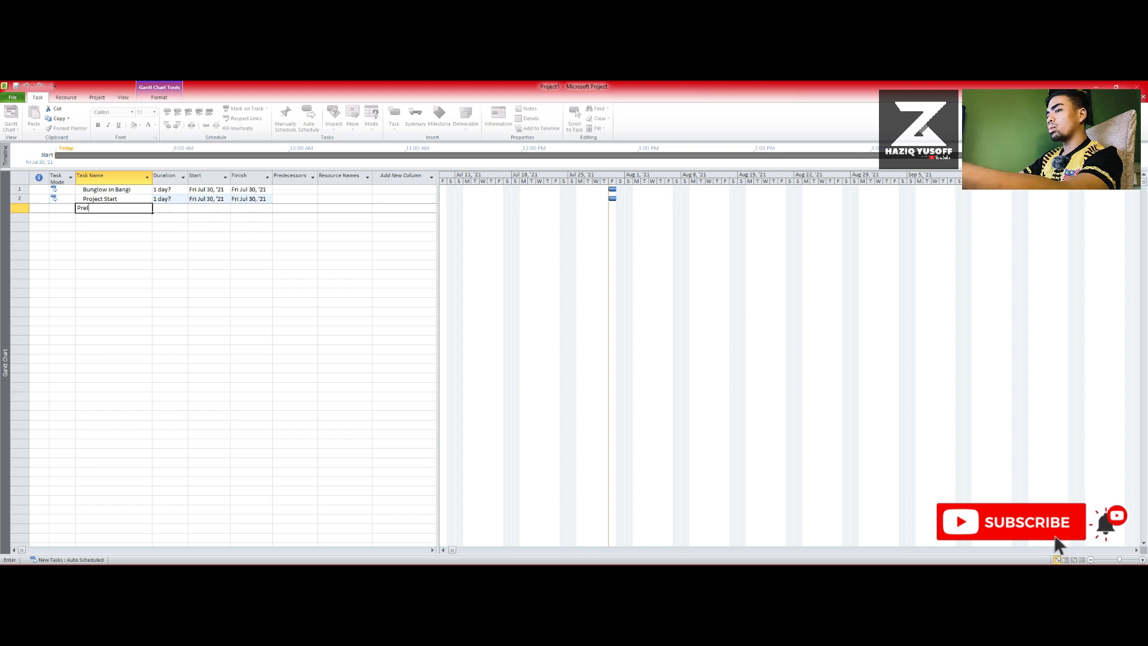
text(imineries)
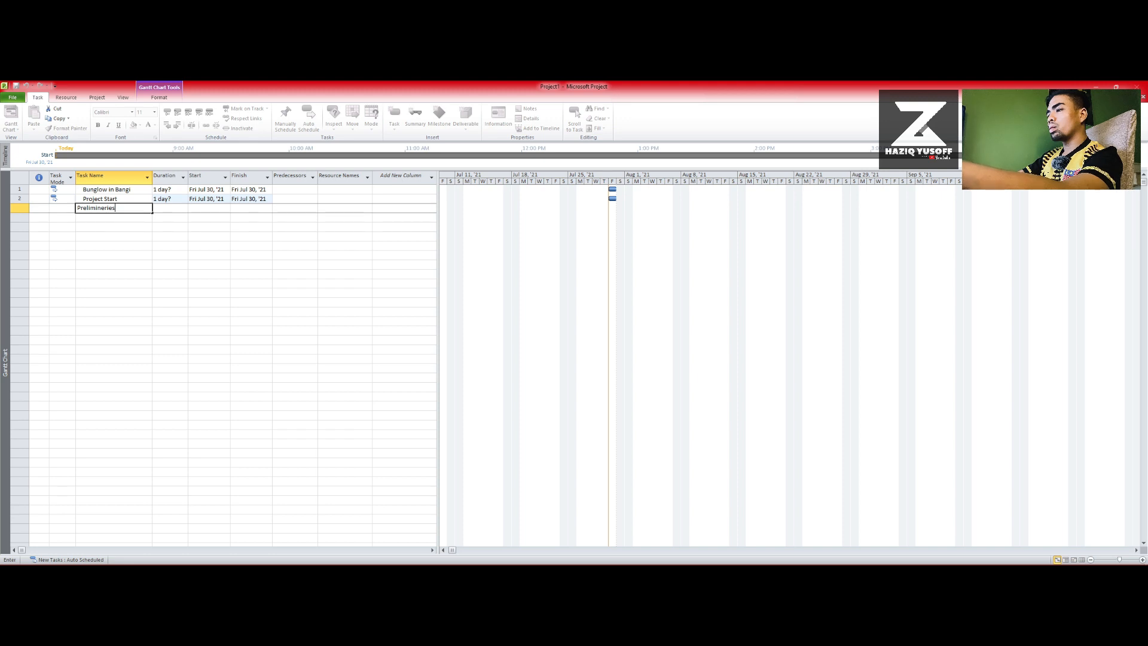
key(Return)
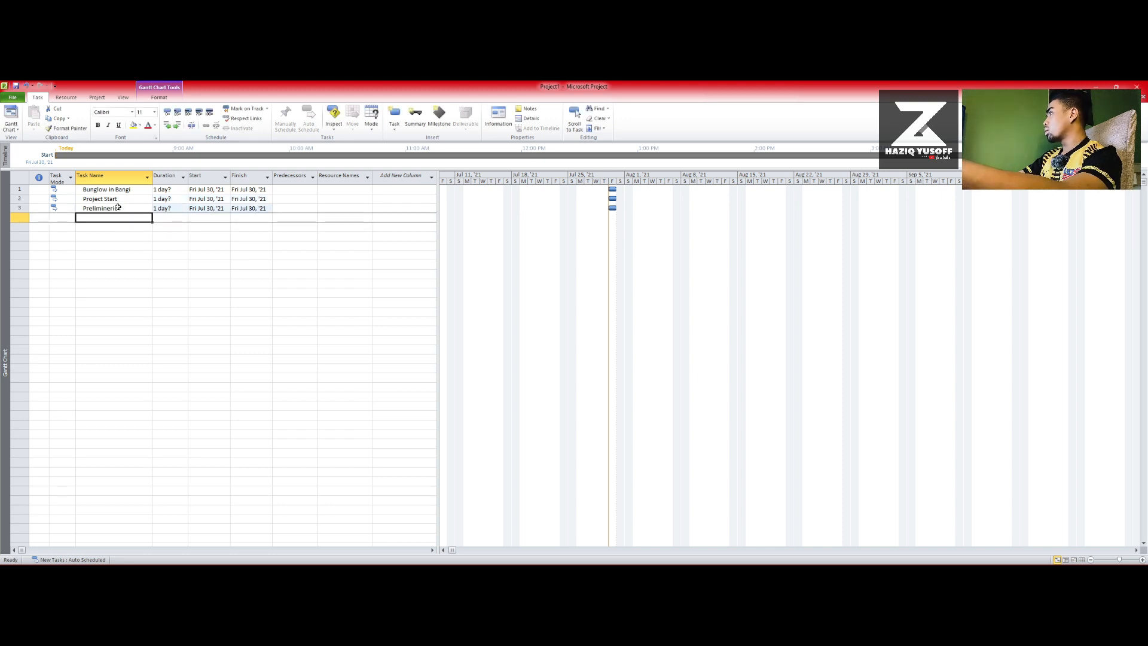
- Add a task named "Performance Bond/ Insurance" in row 4, below "Prelimineries"
text(Per)
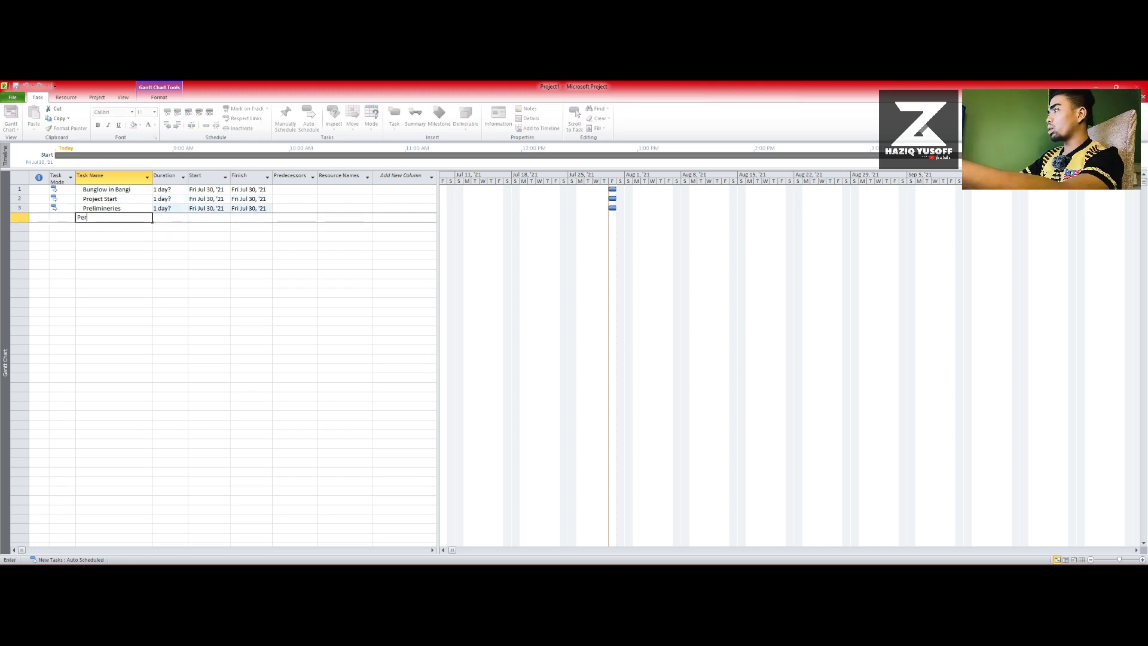
text(forman)
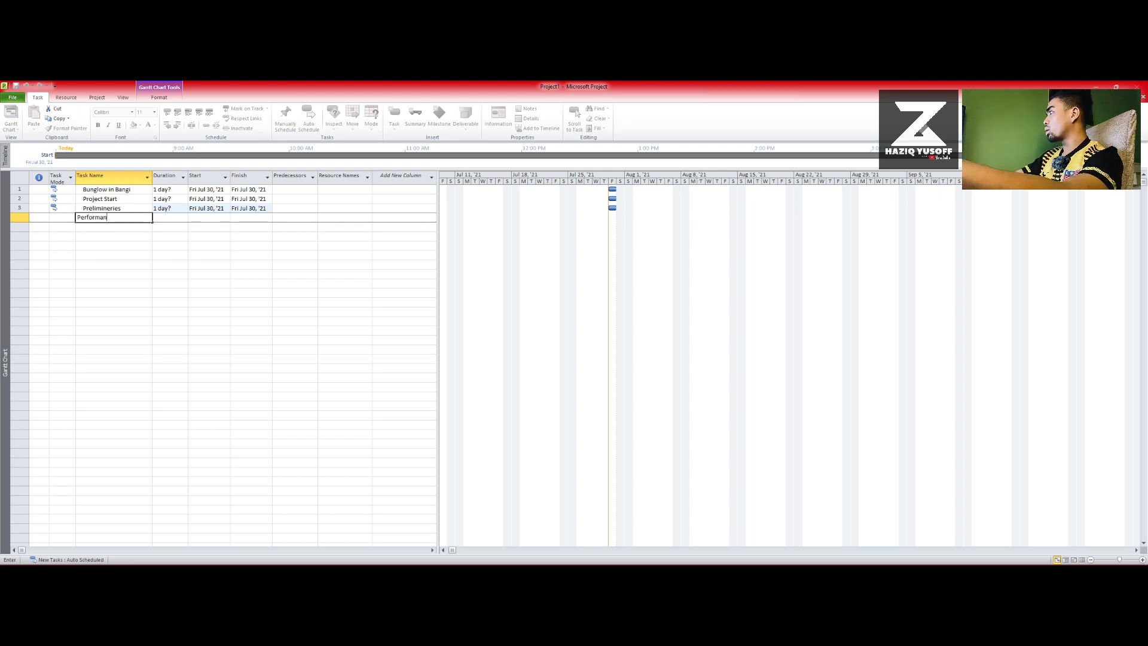
text(ce )
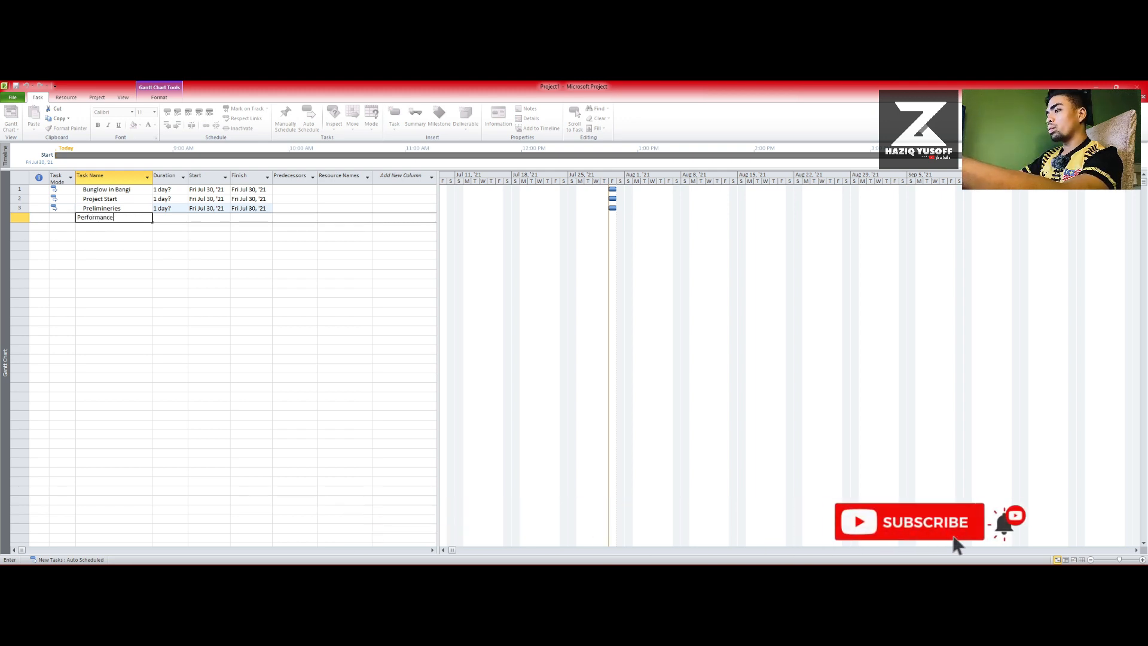
text(Bi)
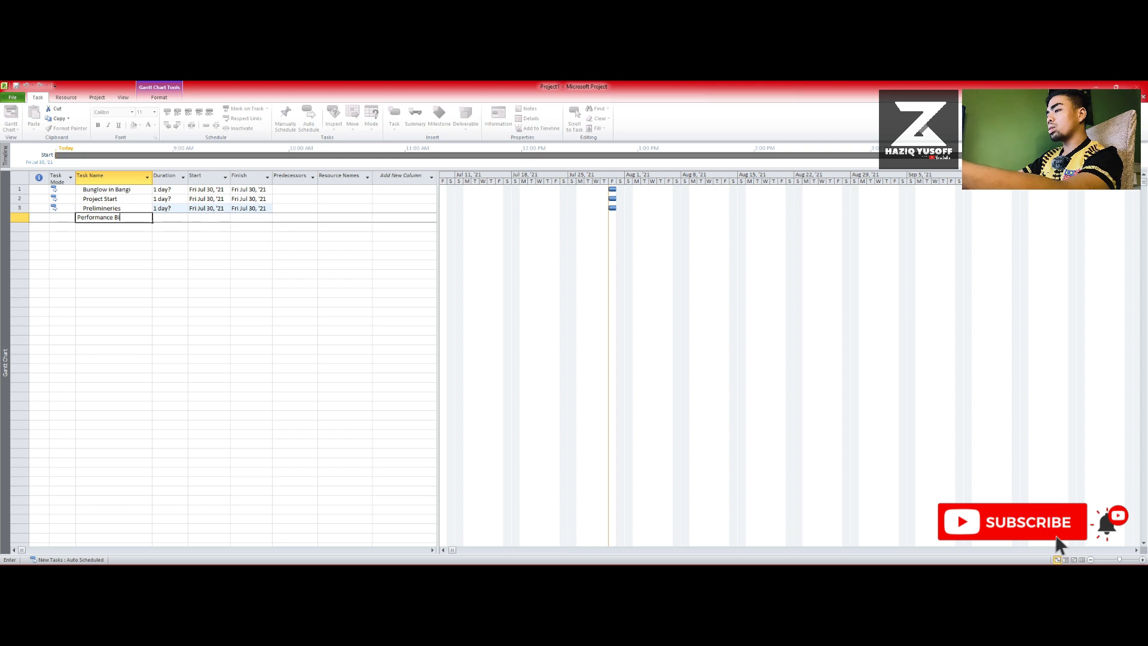
key(BackSpace)
text(ond/)
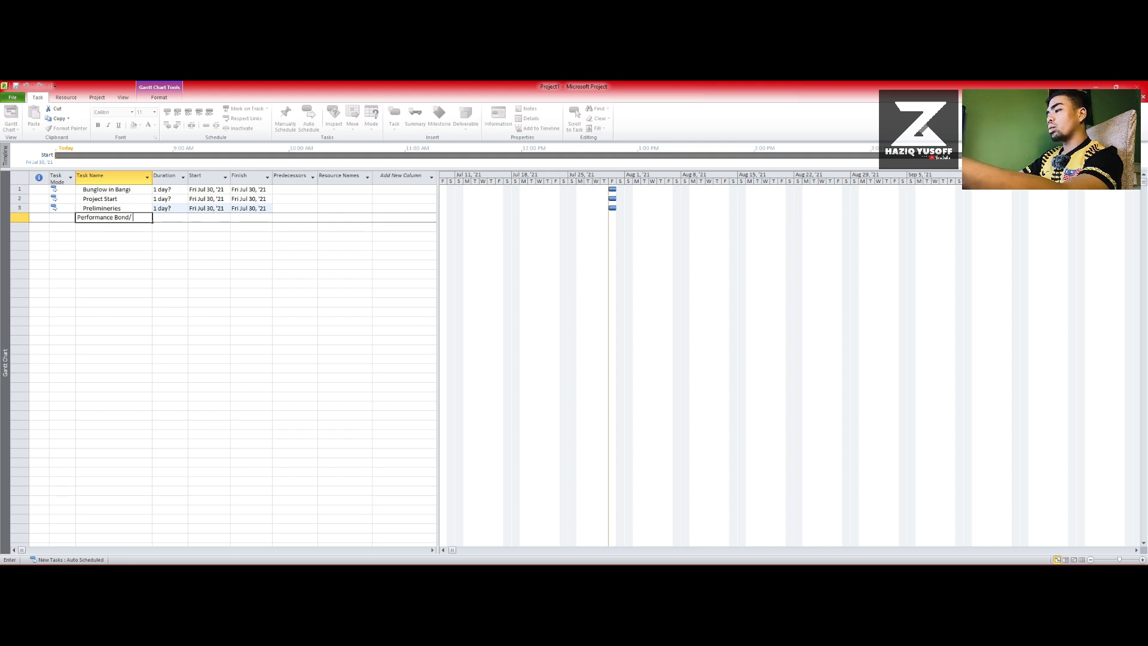
text(Insur)
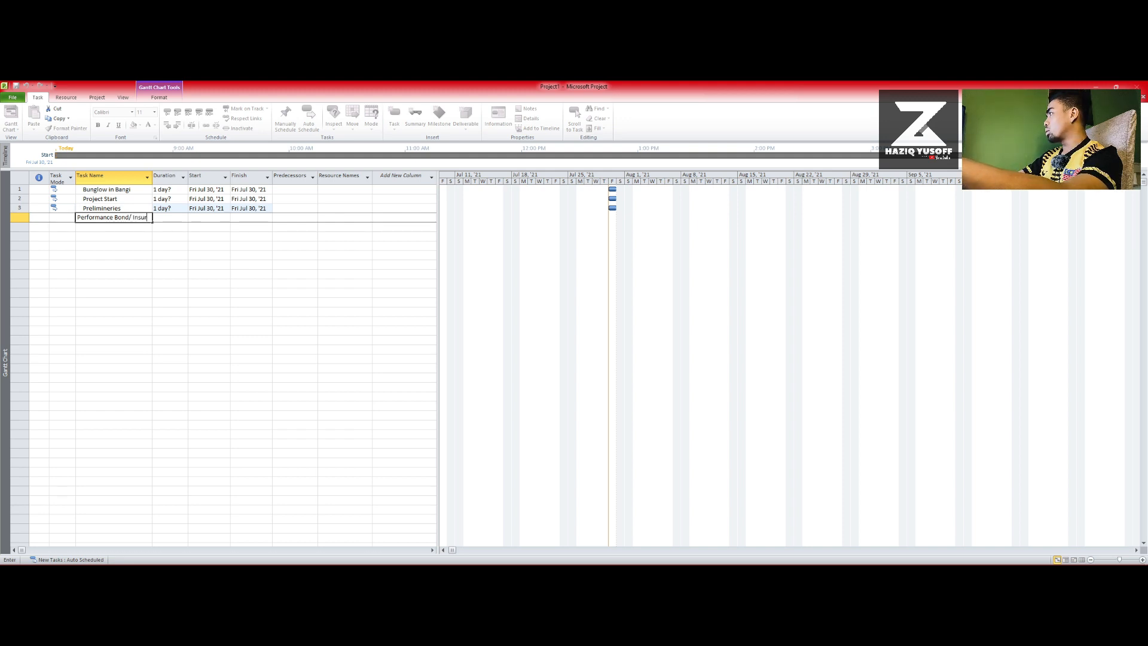
text(ance)
key(Return)
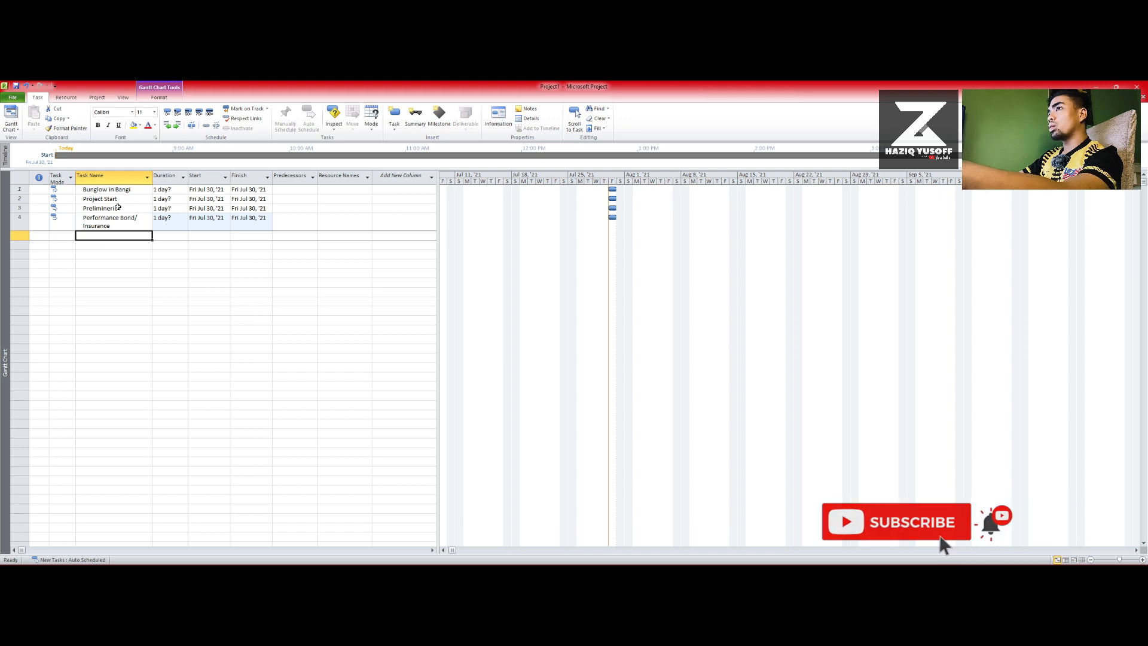
- Add a task named "Establish & Removal of Site" in row 5, below the performance bond task
text(Es)
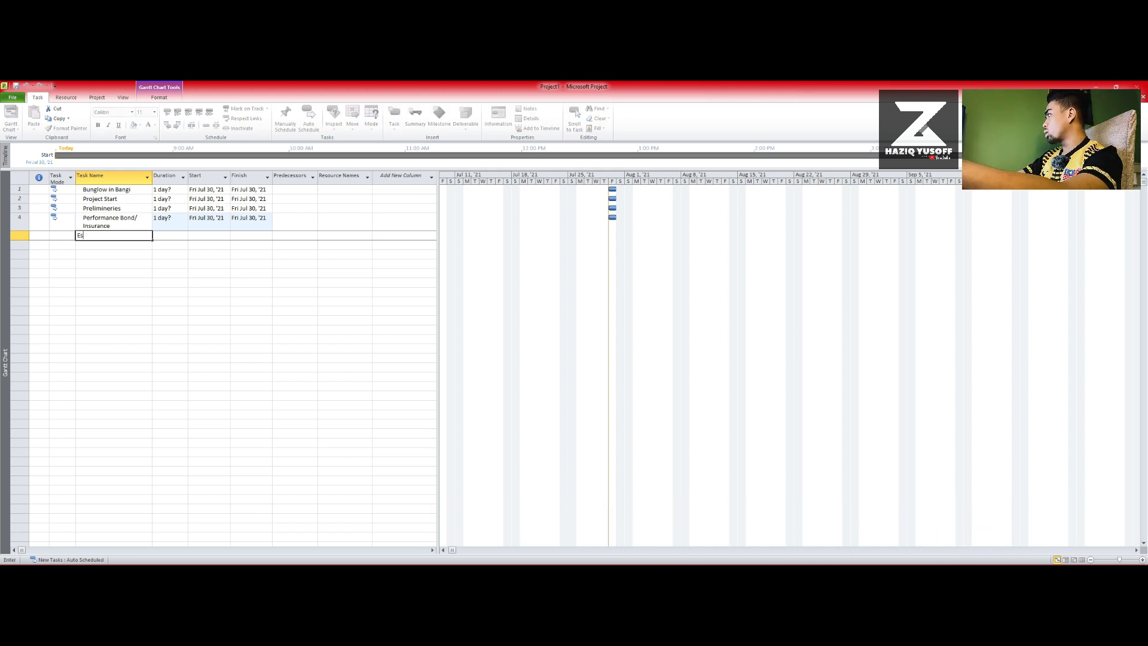
text(tablish)
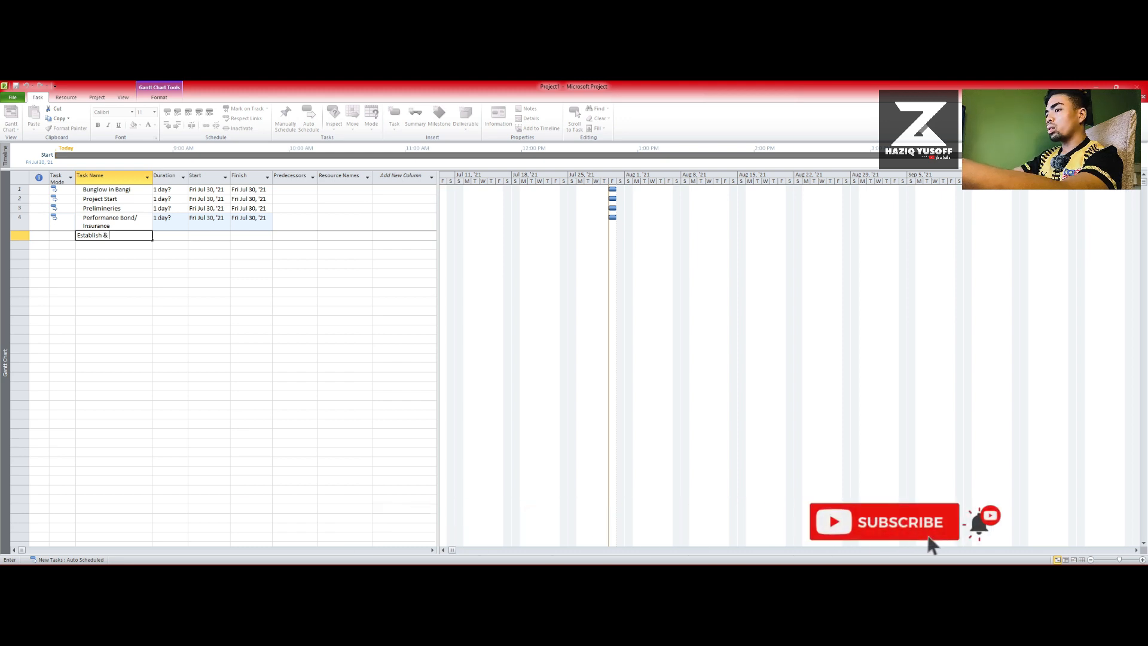
text(& Removal o)
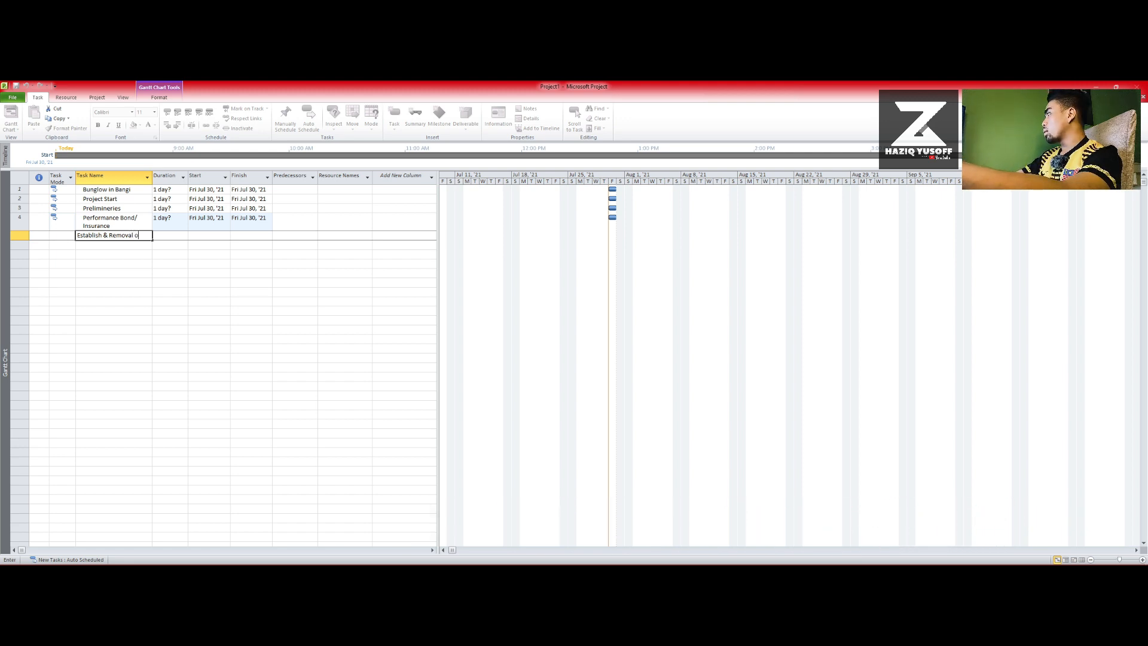
text(f Site)
key(Return)
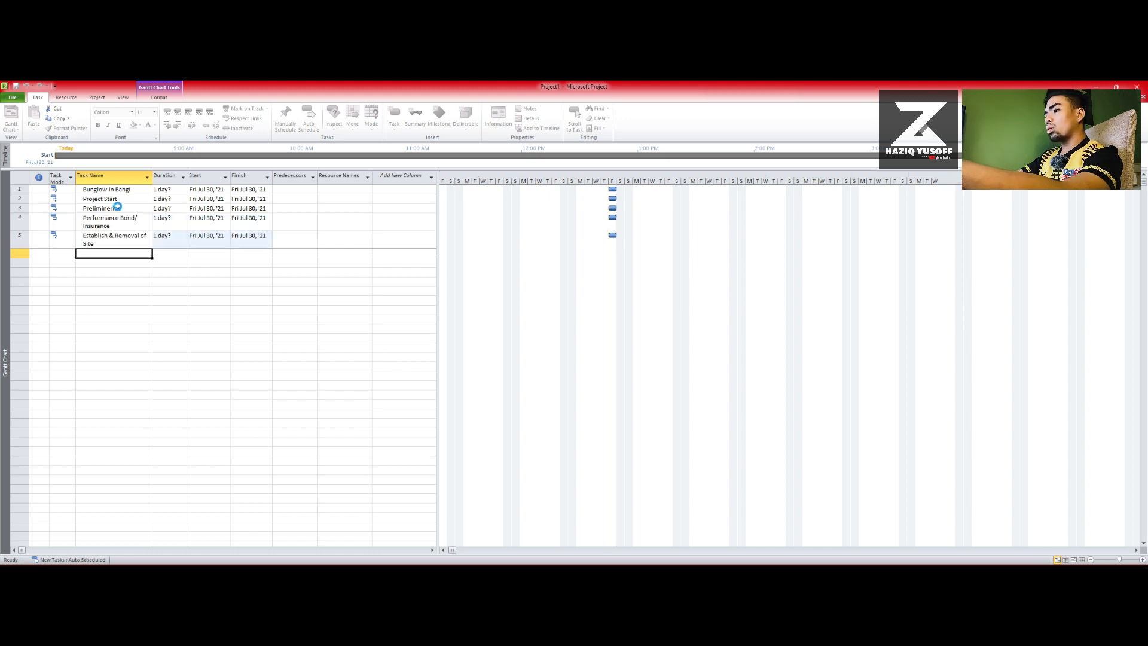
- Add a task named "Progress Report" in row 6, below the site establishment and removal task
text(Prog)
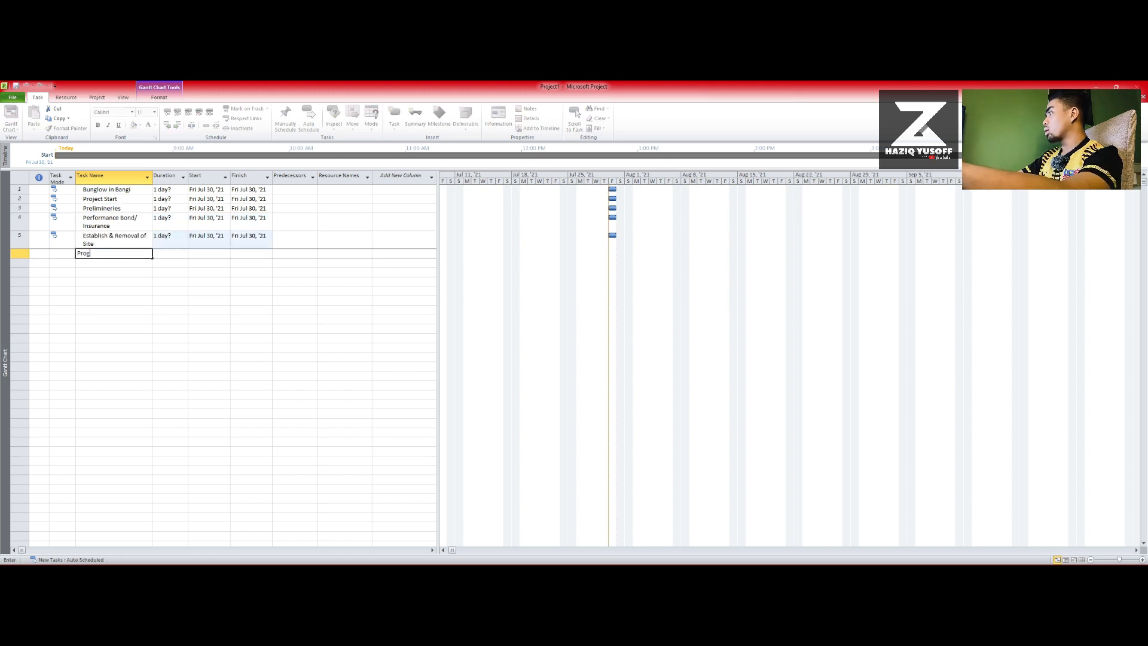
text(ress Report)
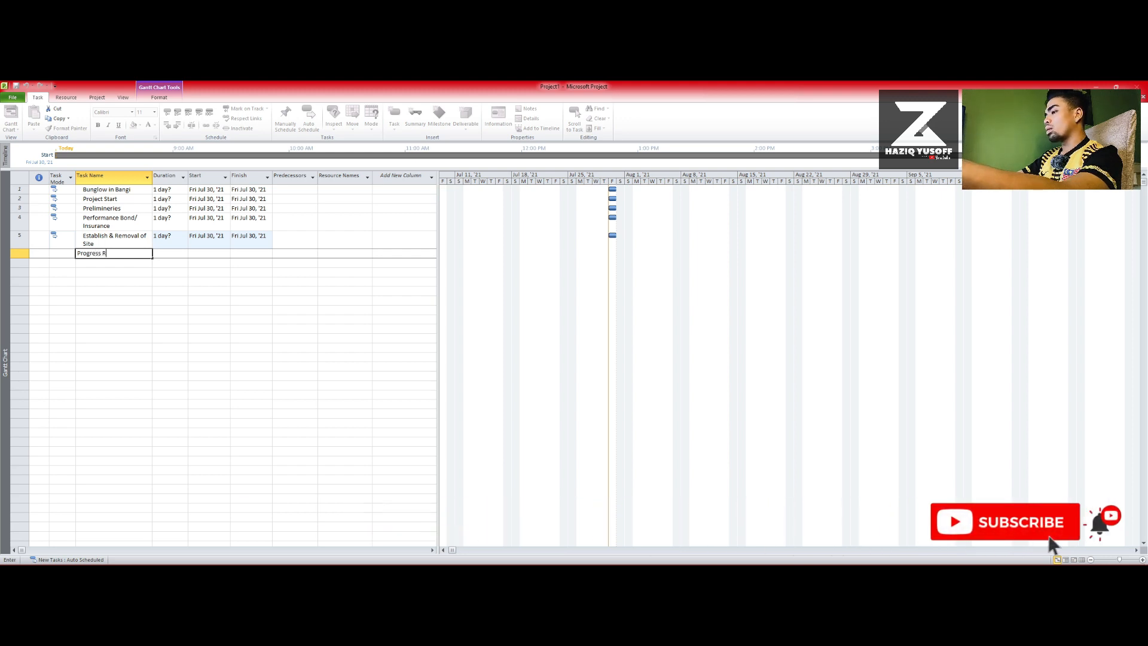
key(Return)
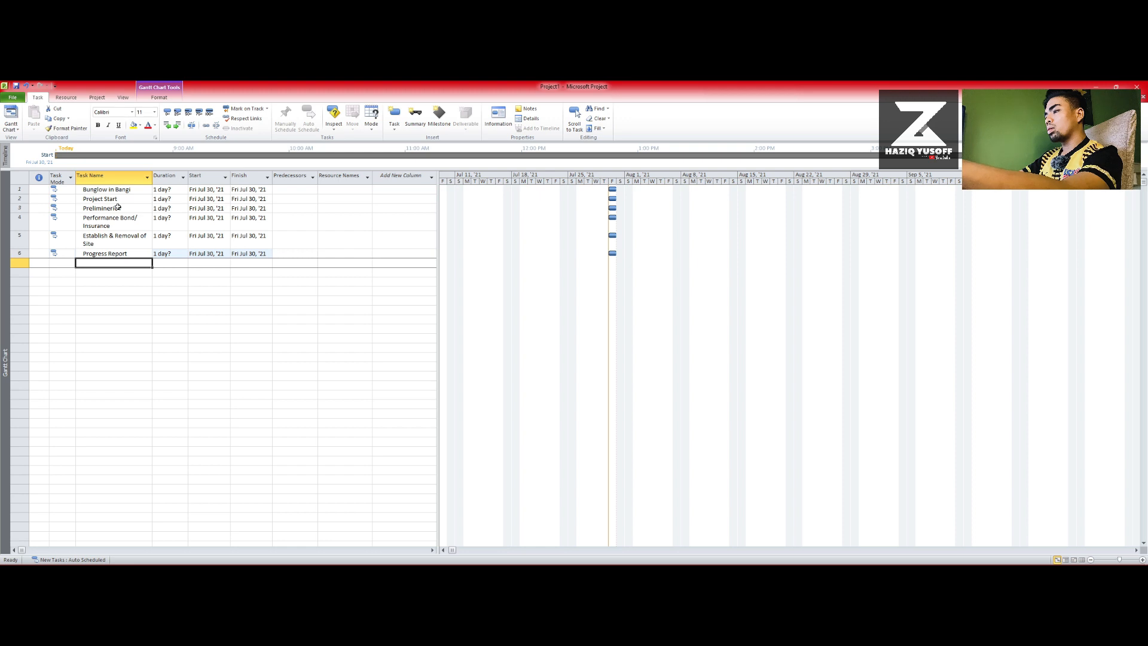
- Add a task named "Land Acquastion" in row 7, below "Progress Report"
text(Land)
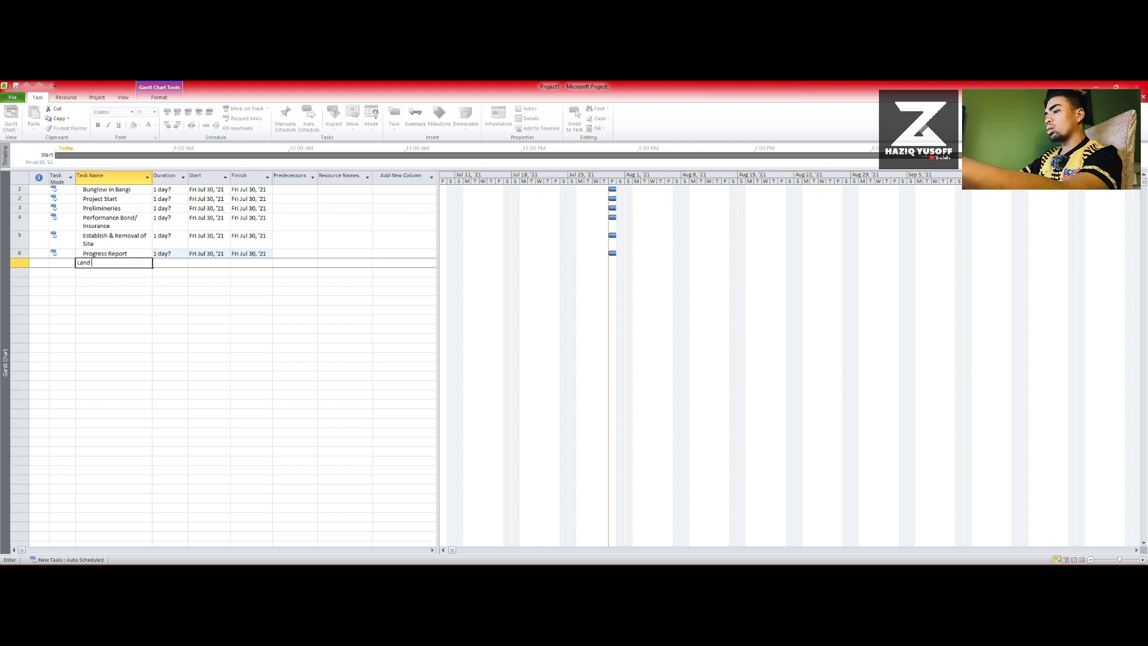
text(A)
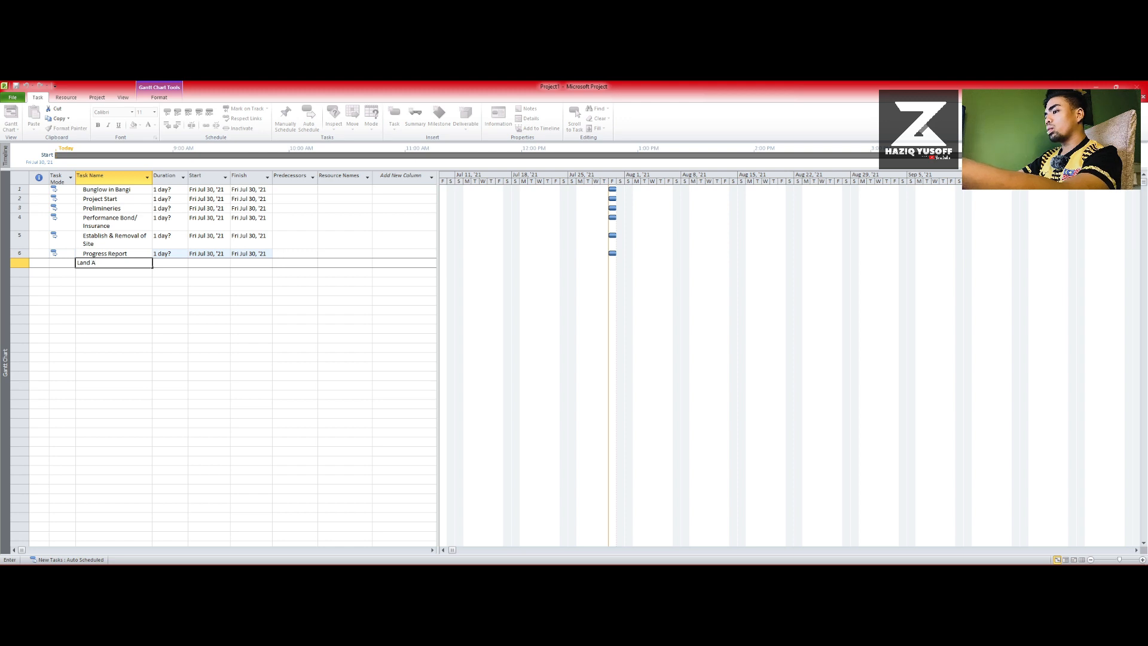
text(cqua)
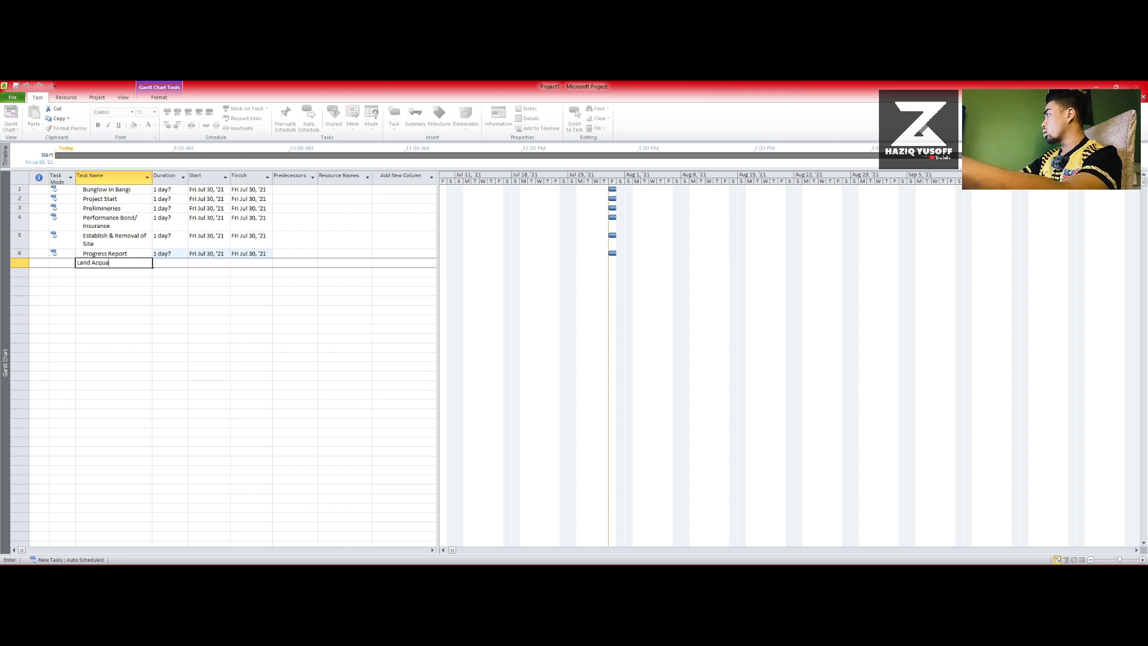
text(s)
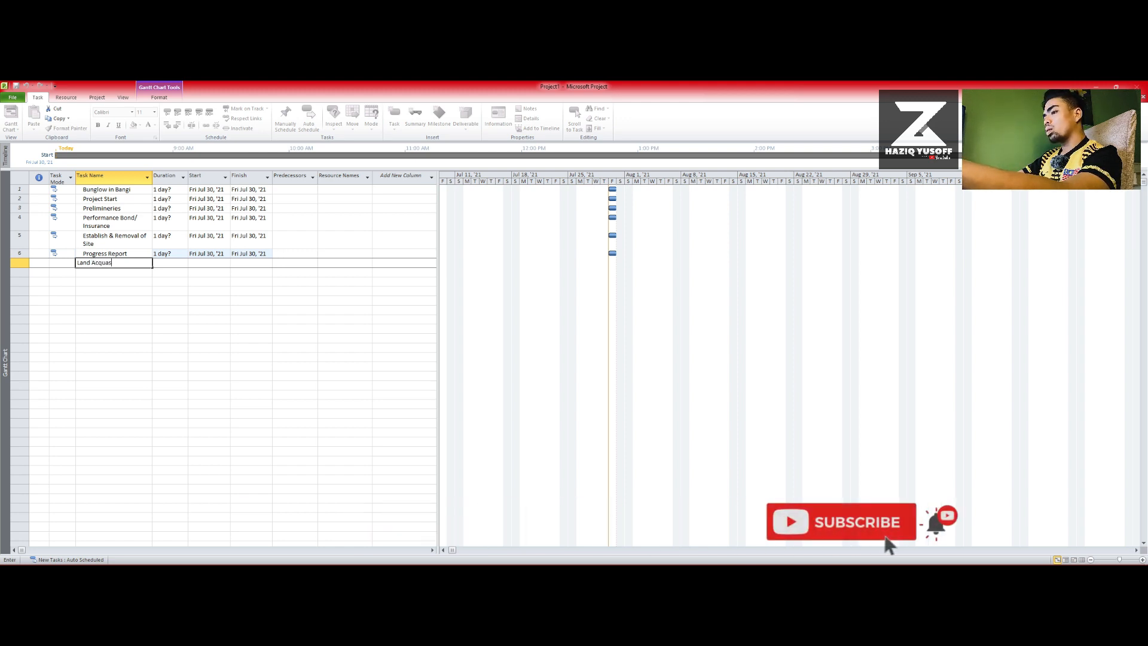
text(tion)
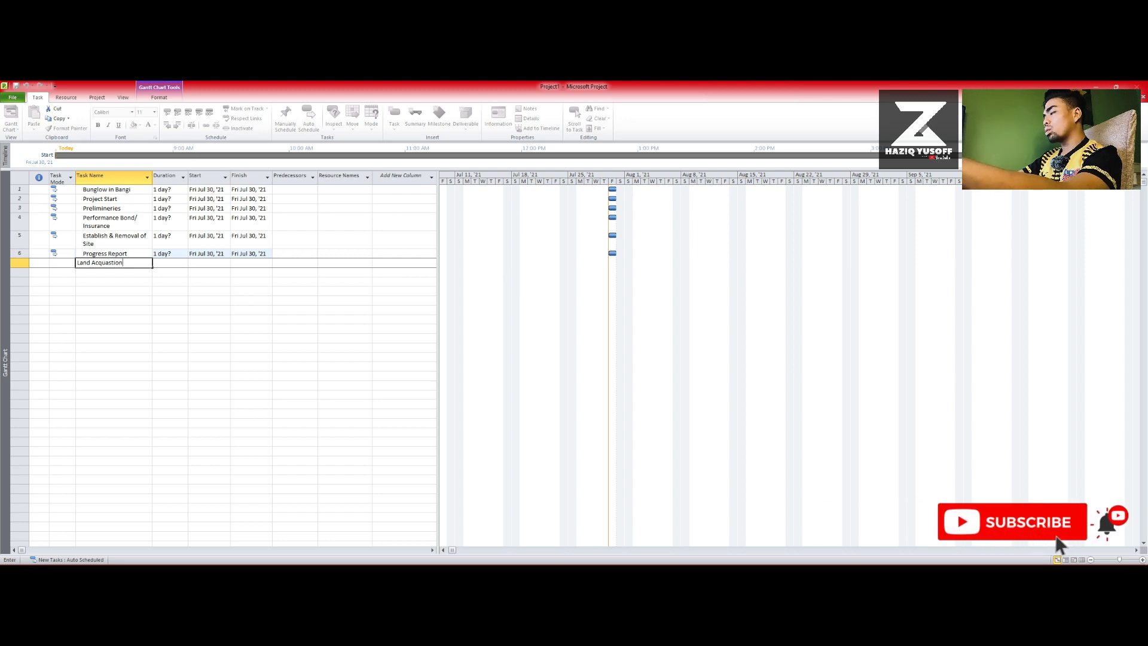
key(Return)
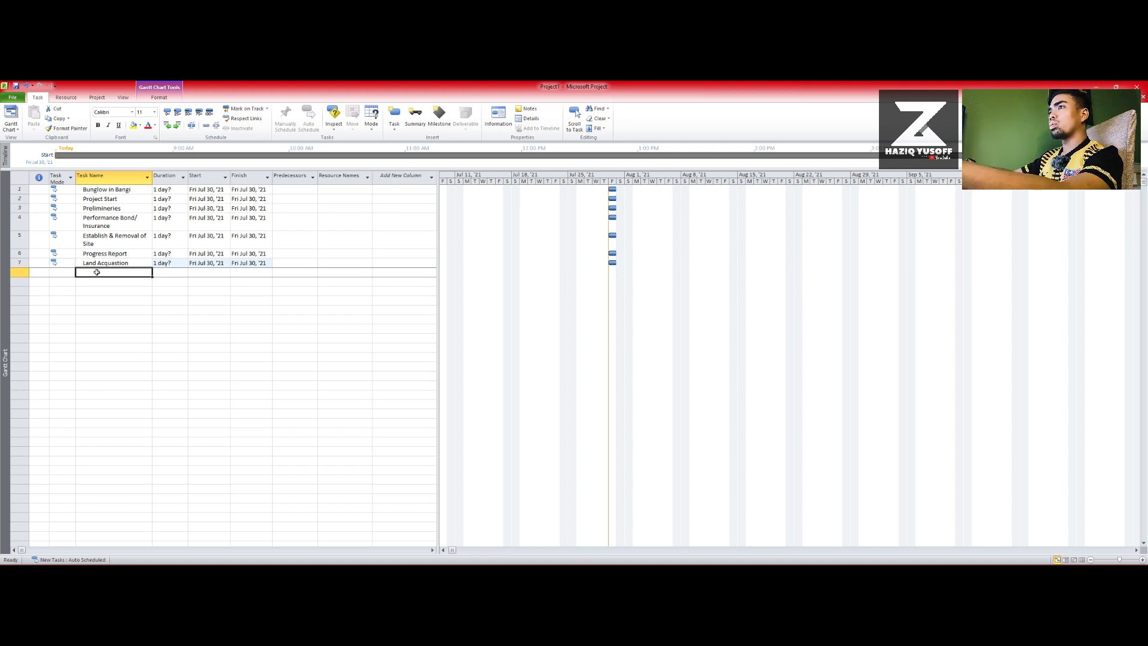
- Add two tasks below the land task: "Earthwork" in row 8 and "Site Clearing" in row 9
text(Earth)
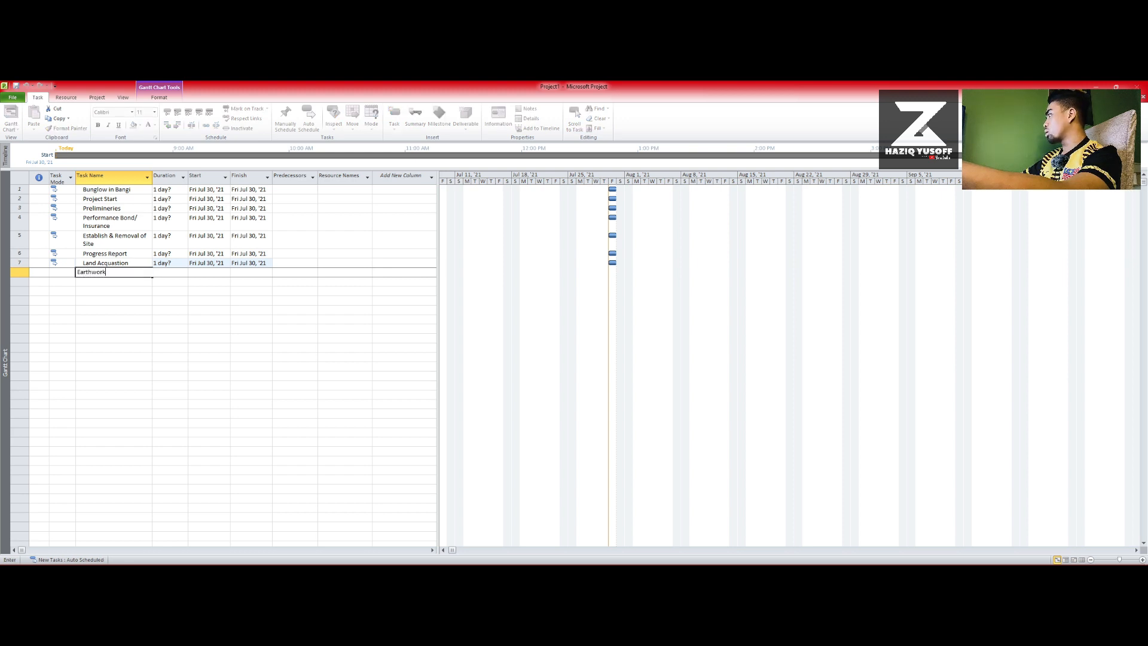
text(work)
key(Return)
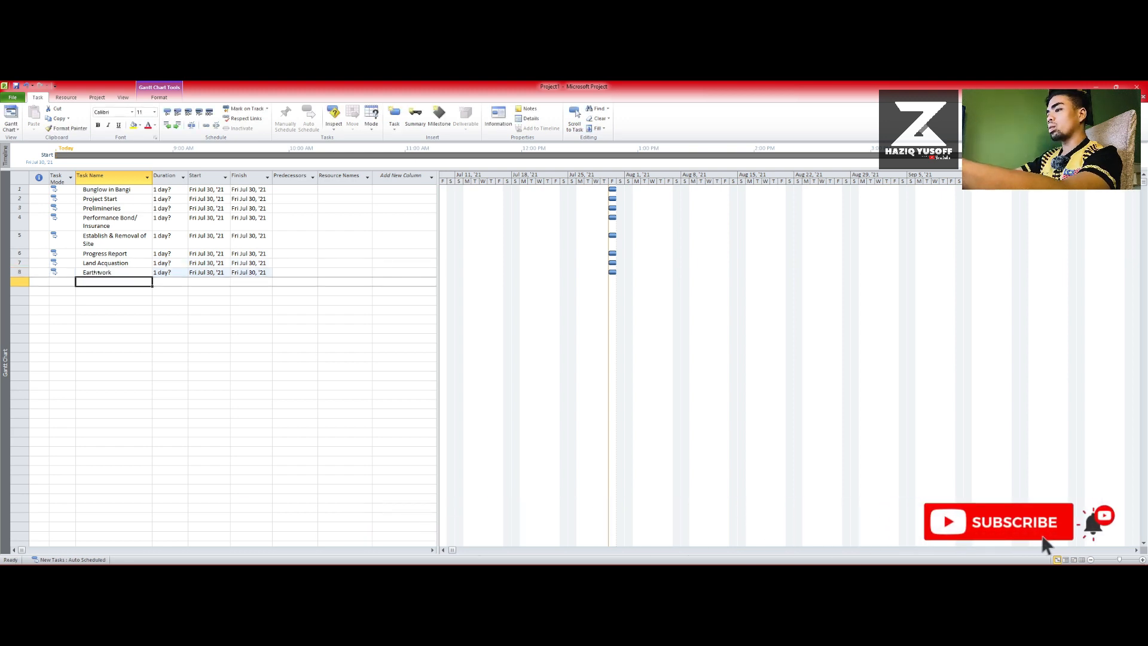
text(Sit)
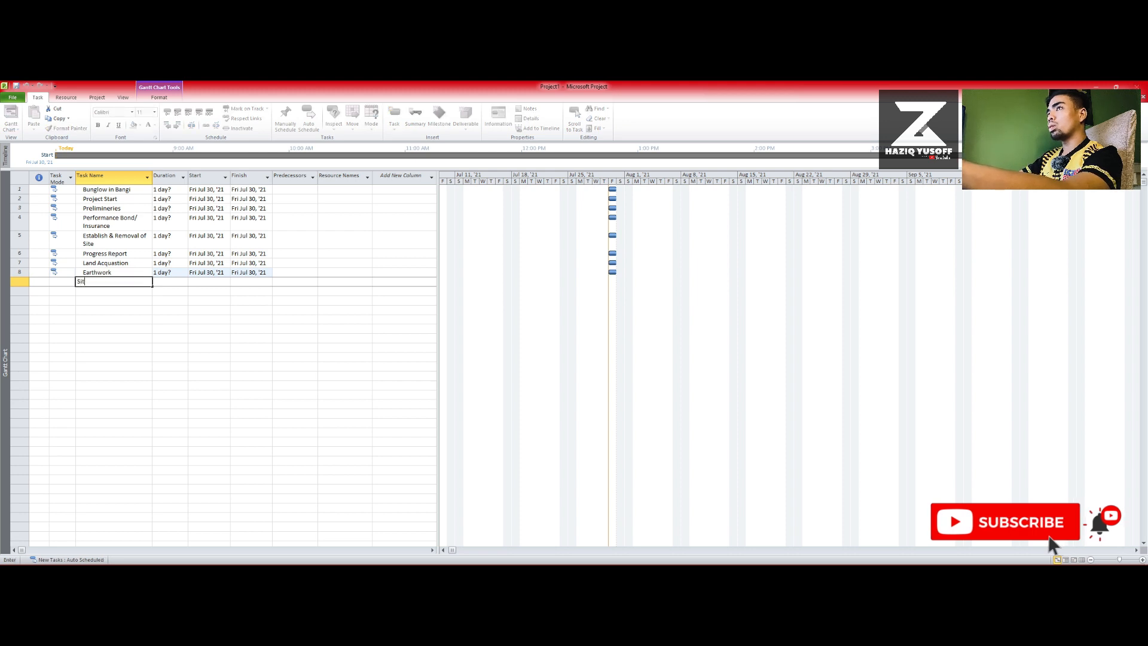
text(e Clea)
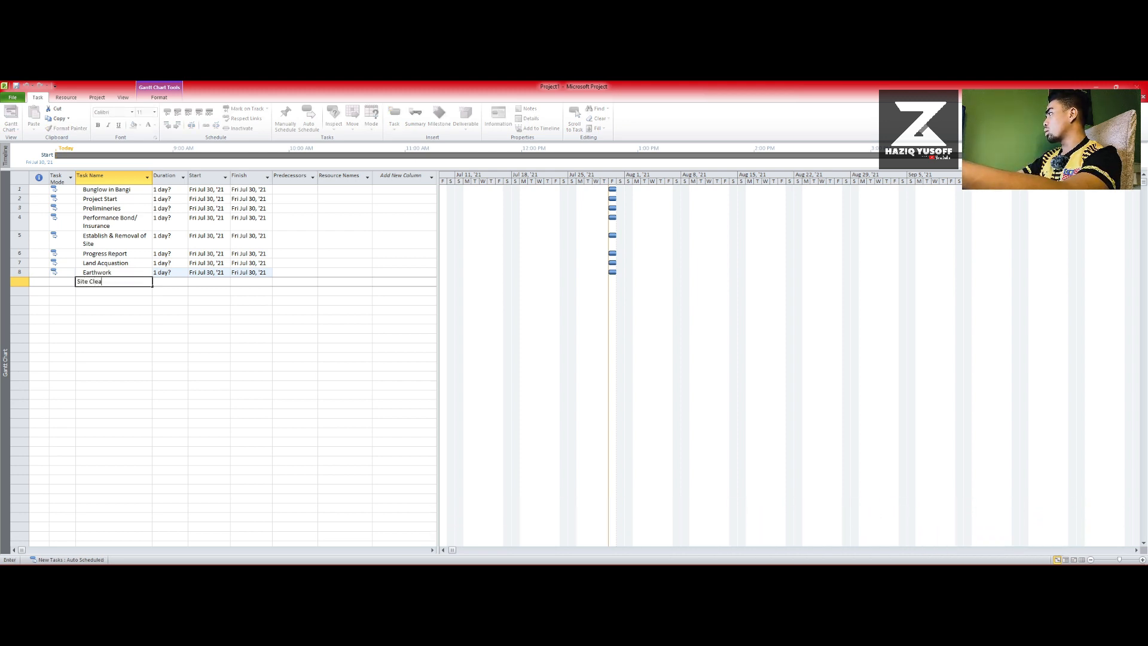
text(ring)
key(Return)
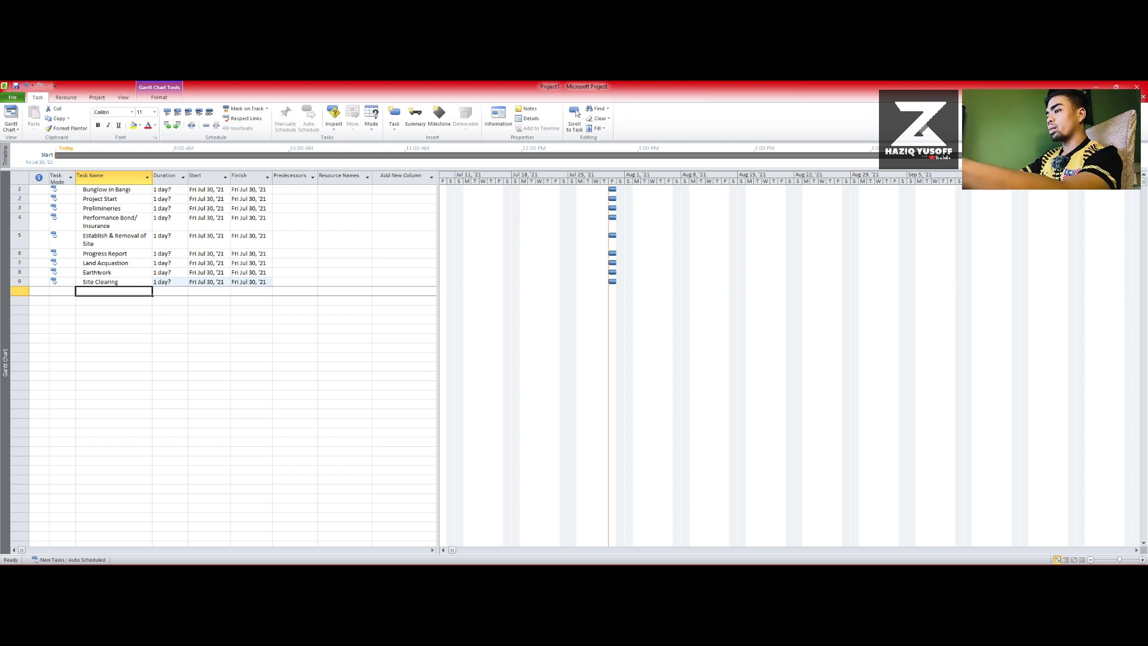
- Add a task named "Excavation & Backfilling" in row 10, below "Site Clearing"
text(Ex)
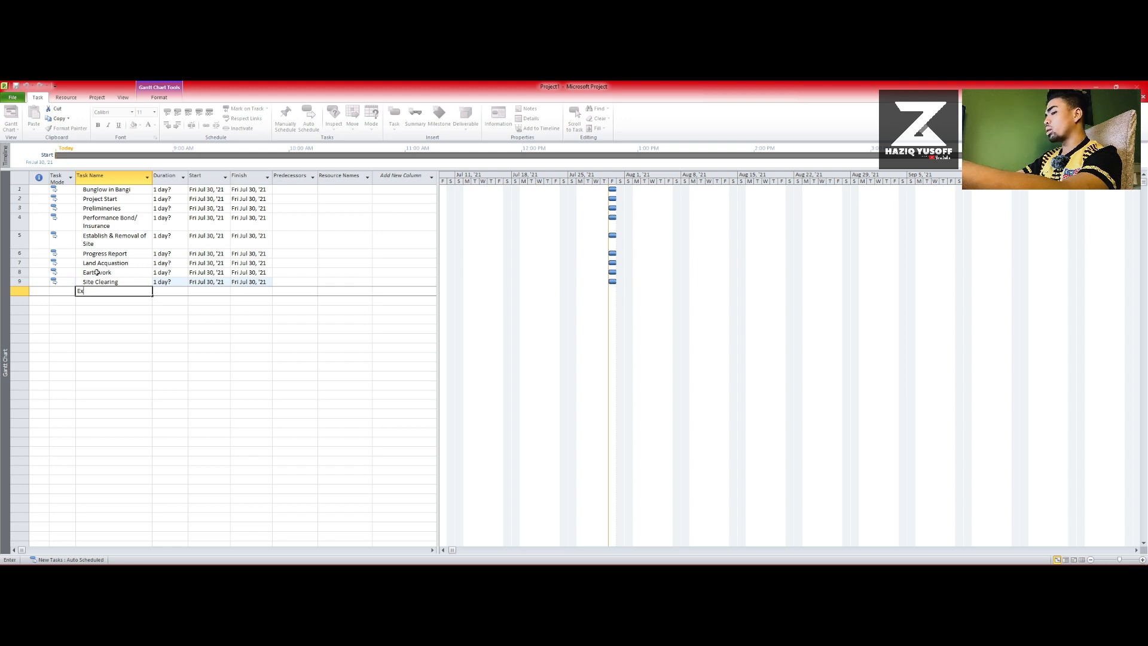
text(cavat)
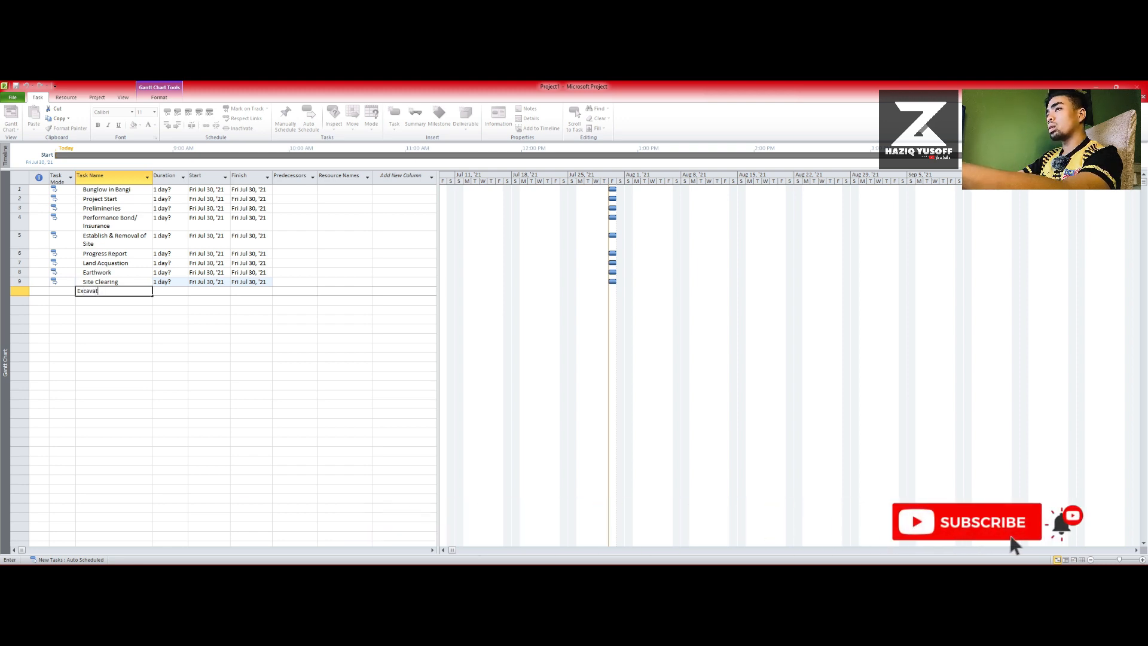
text(ion)
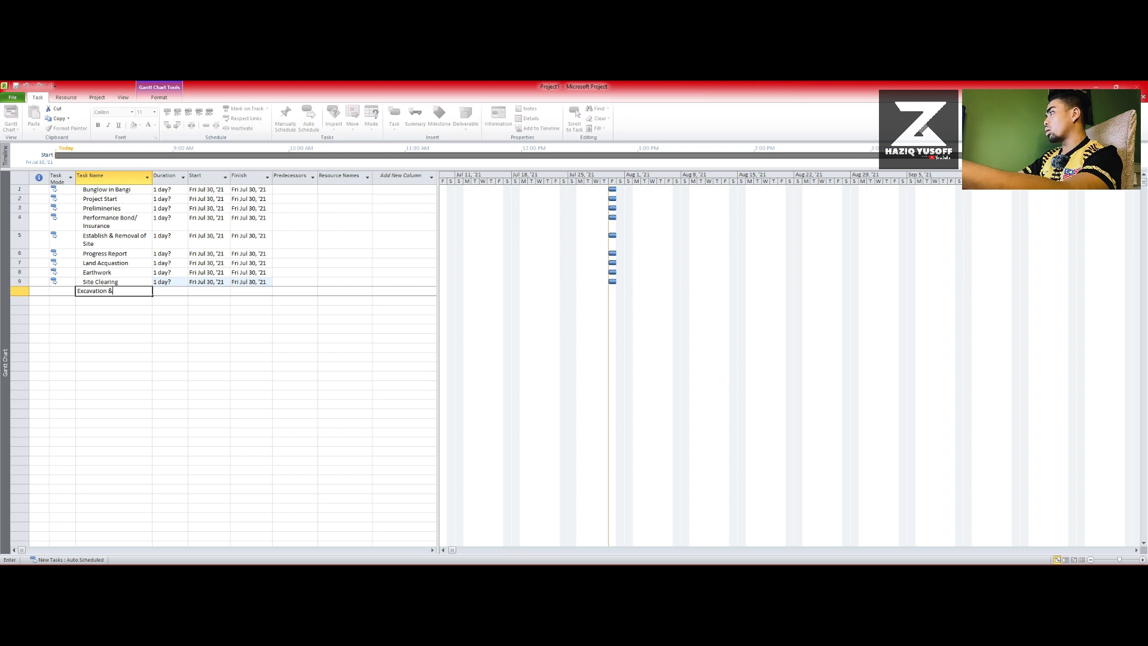
text(& Backfi)
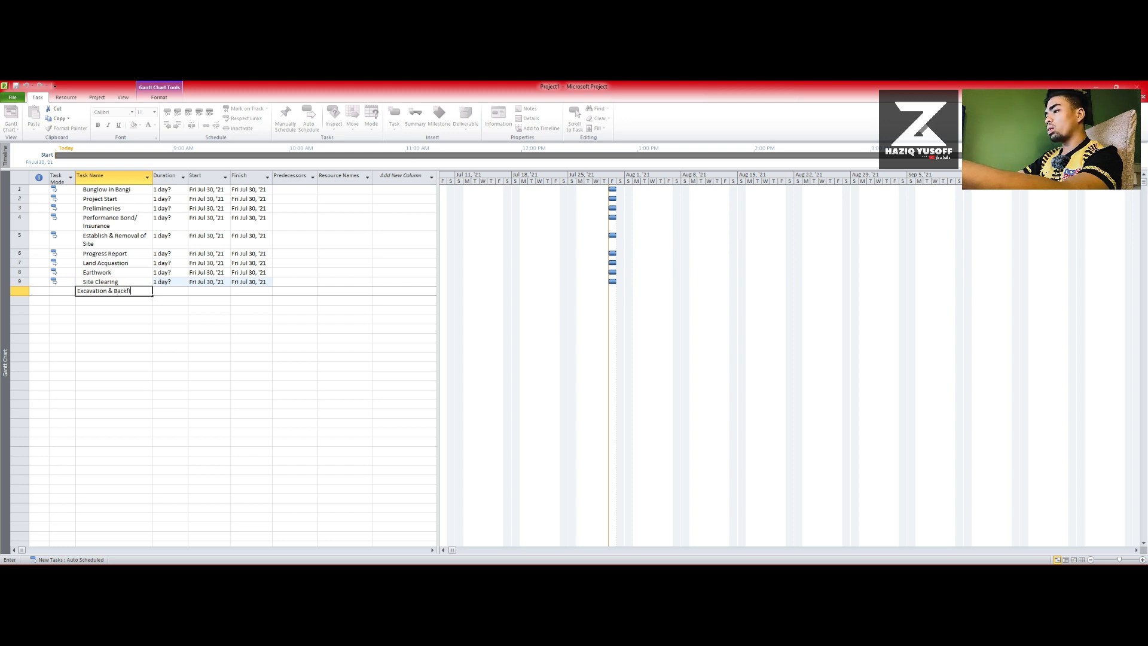
text(lling)
key(Return)
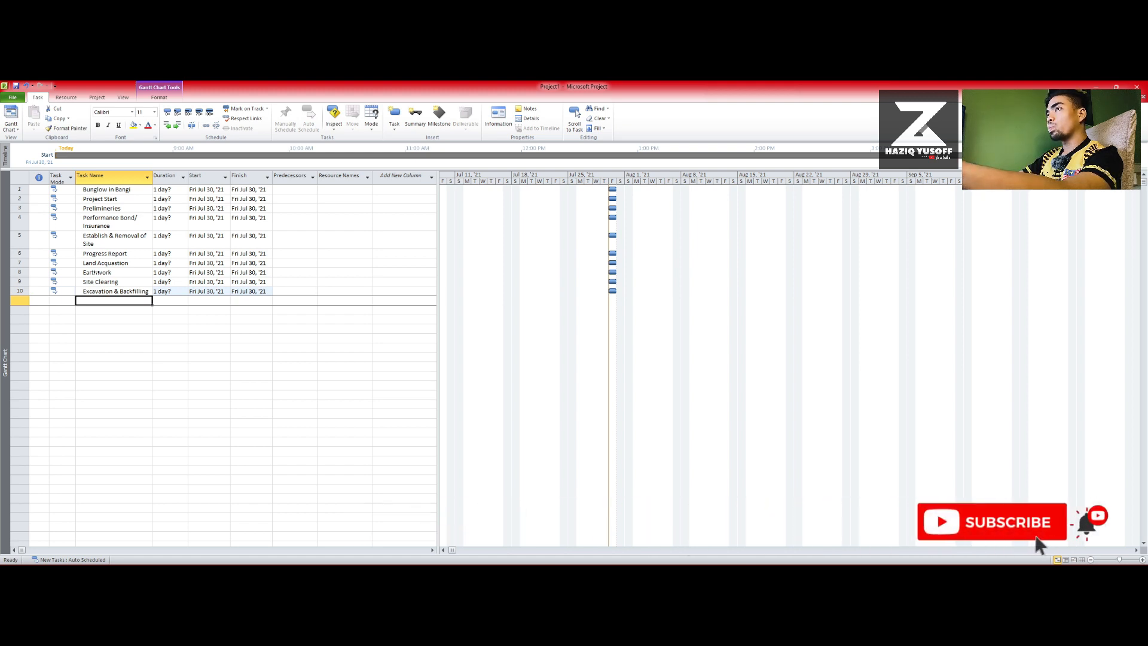
- Add a task named "Pilling Work" in row 11, below "Excavation & Backfilling"
text(Pilli)
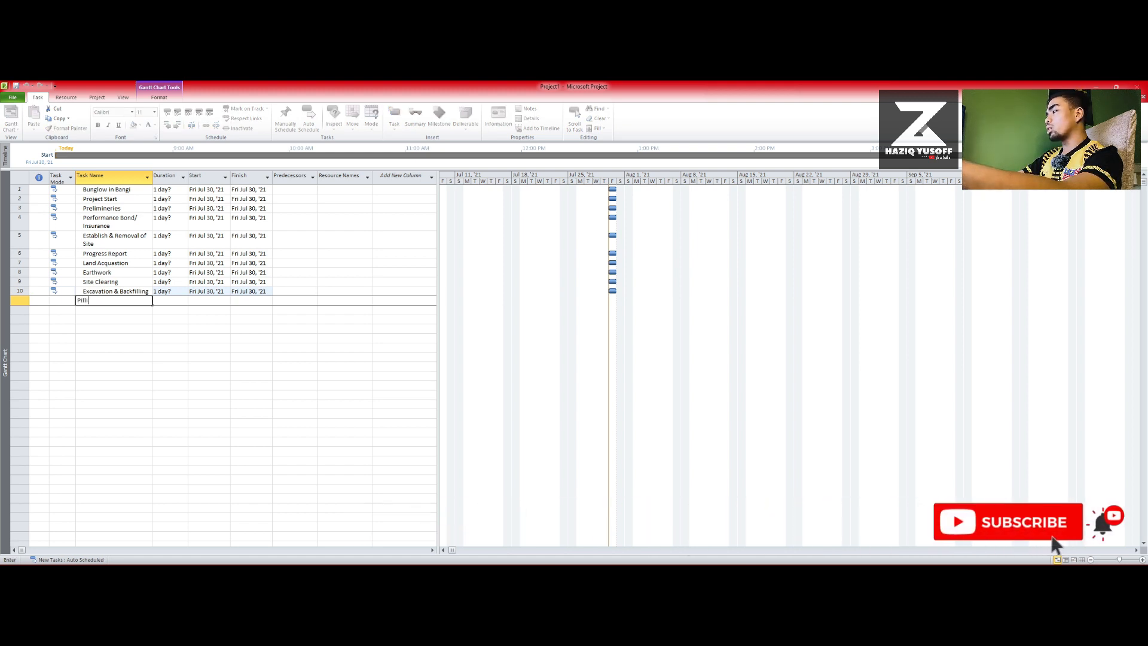
text(ng Work)
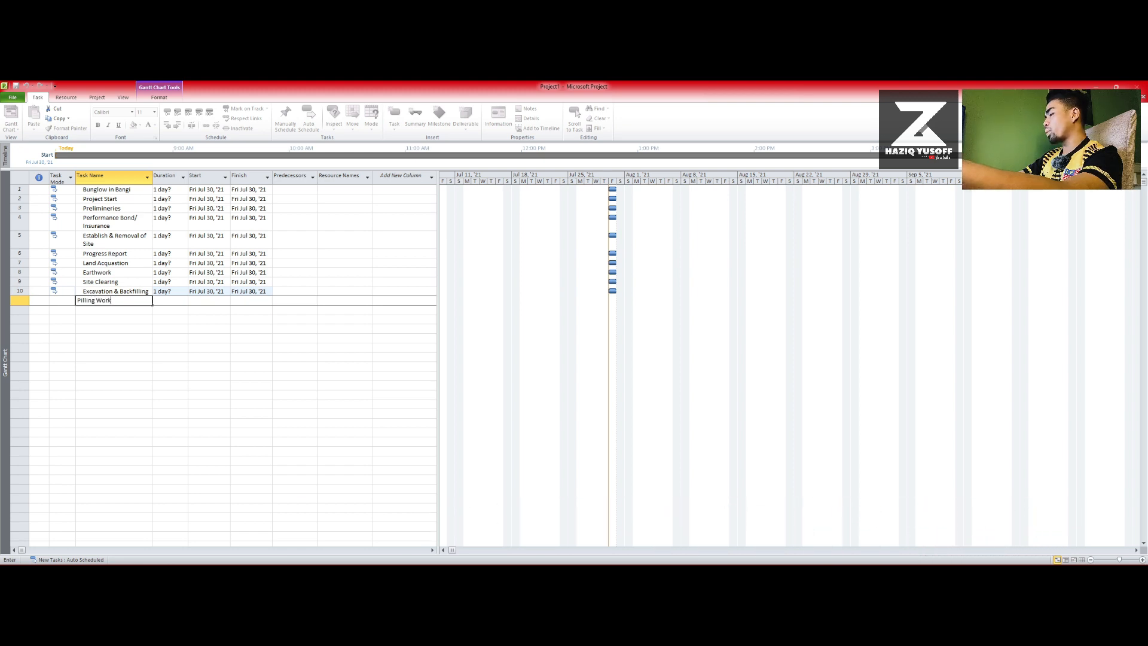
key(Return)
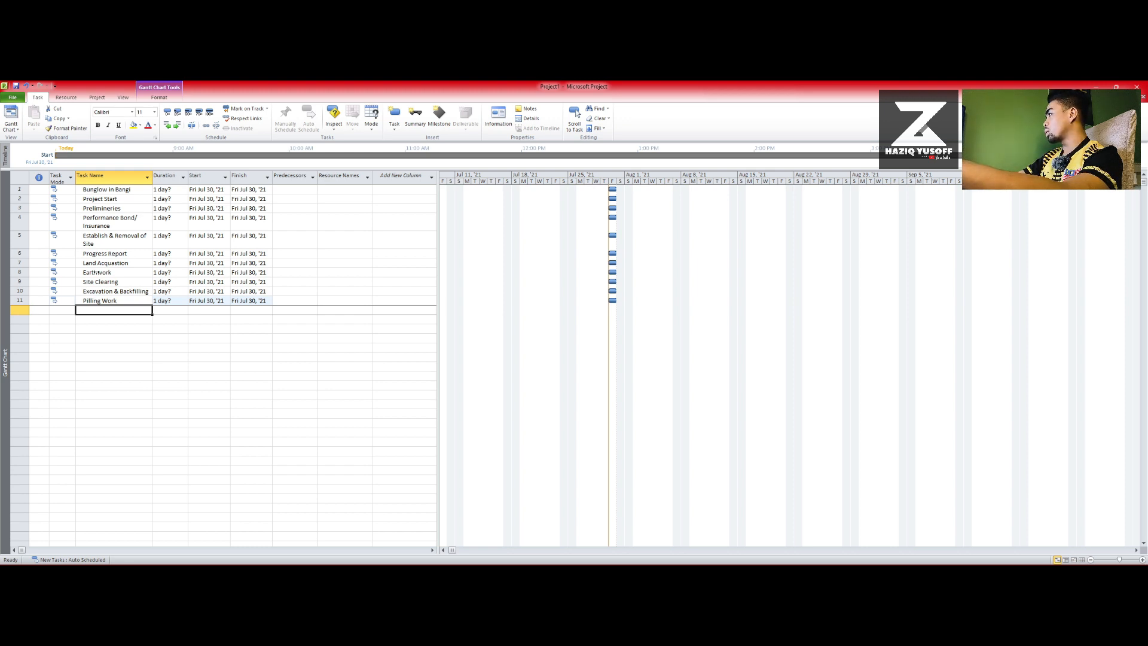
- Add a task named "Building" in row 12, below "Pilling Work"
text(B)
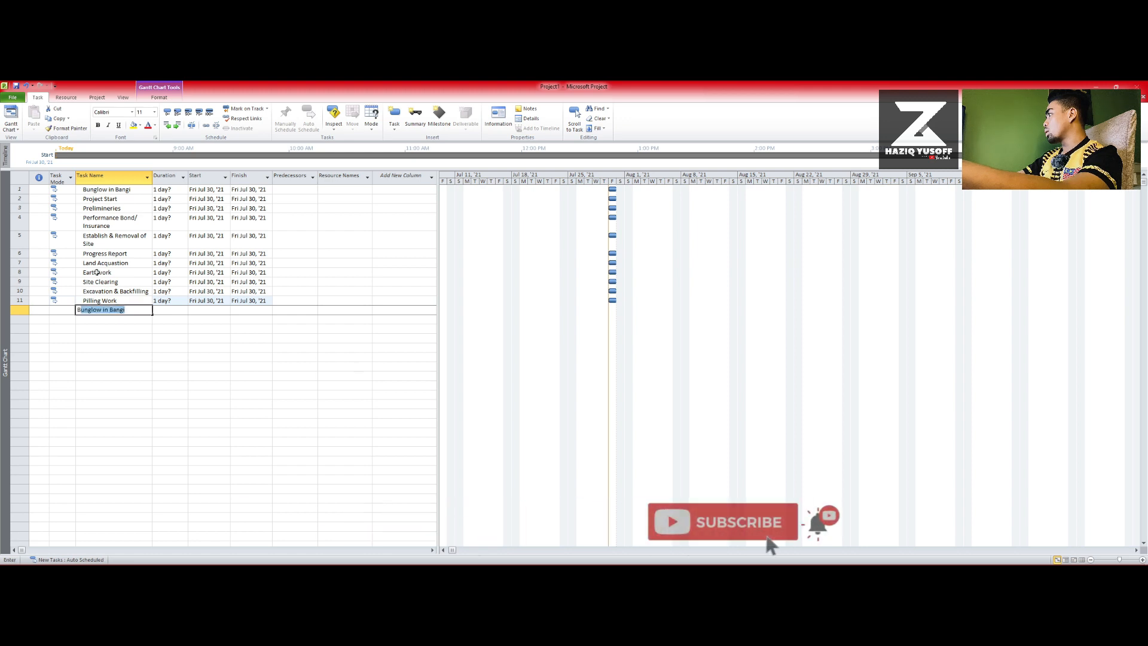
text(uild)
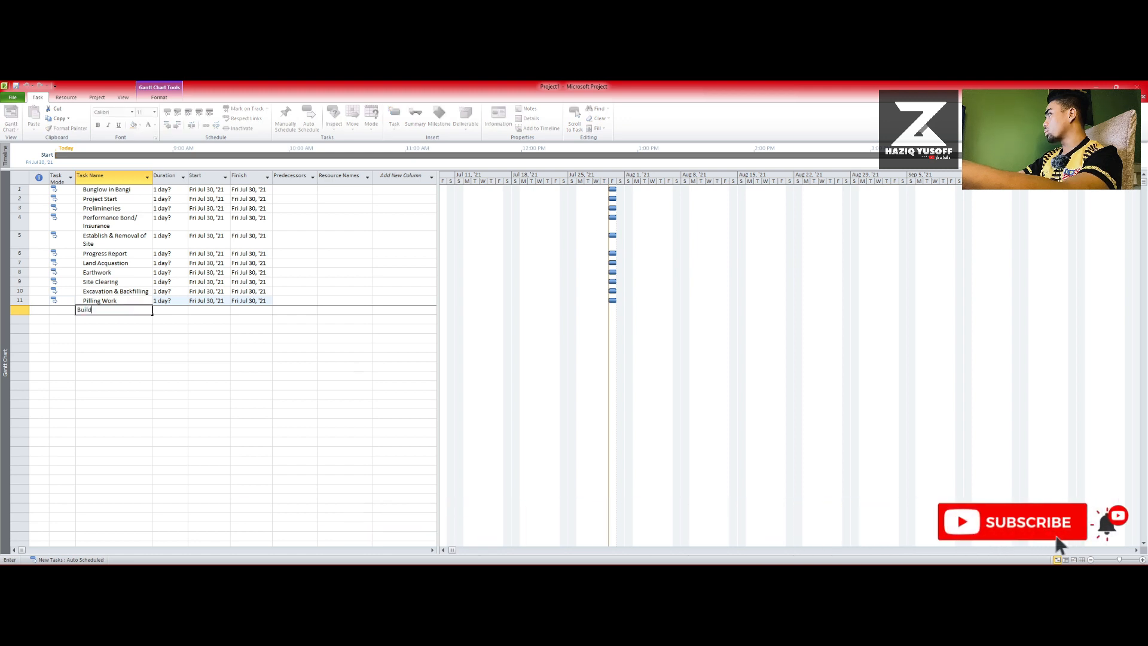
text(ing)
key(Return)
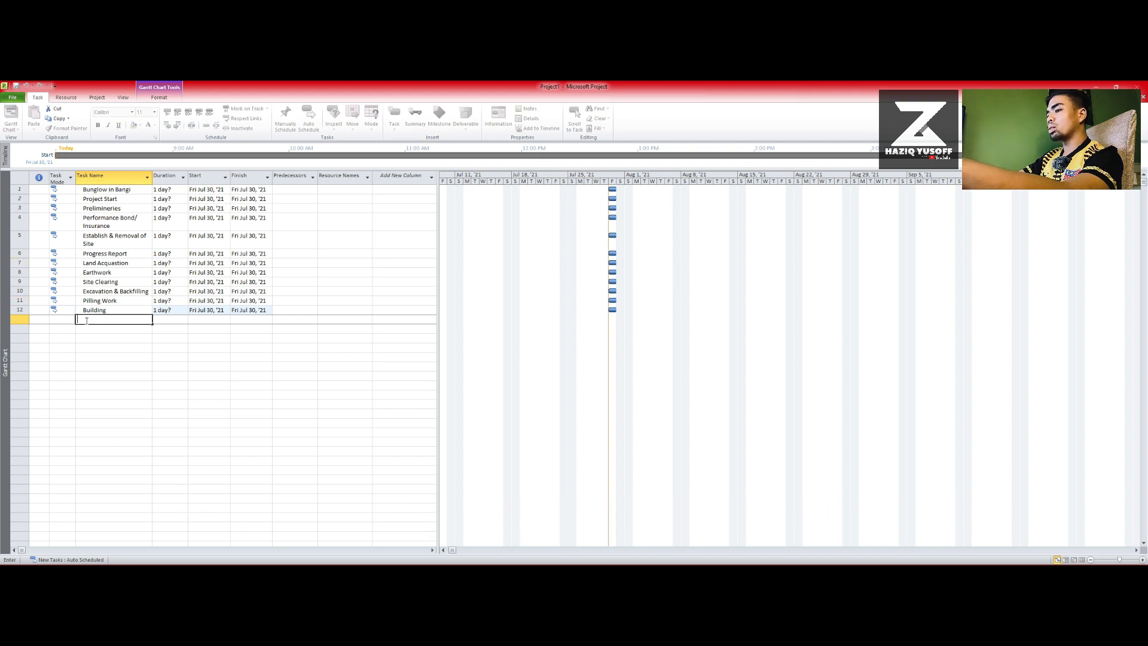
- Rename the "Building" task in row 12 as "Building Work"
click(106, 310)
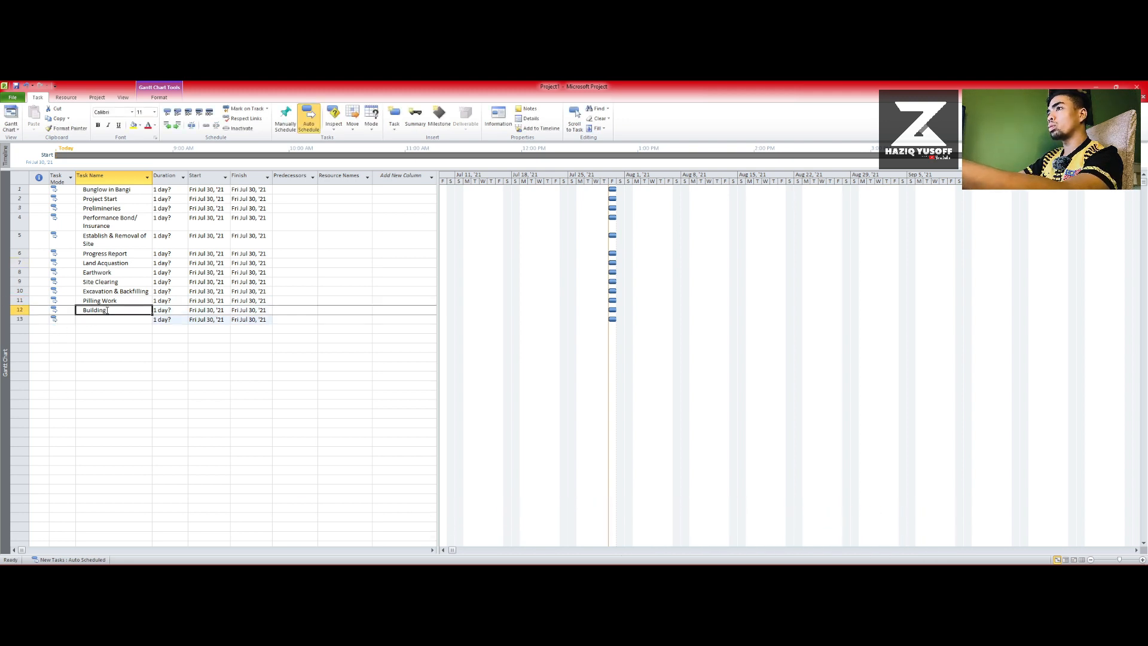
text(B)
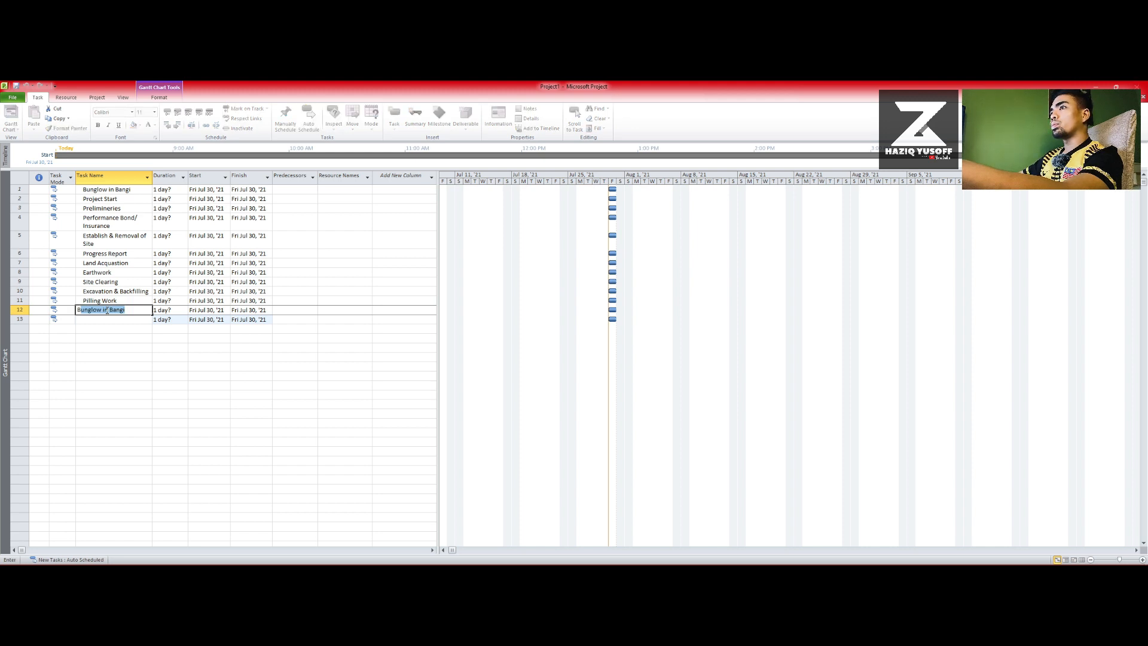
text(uilding )
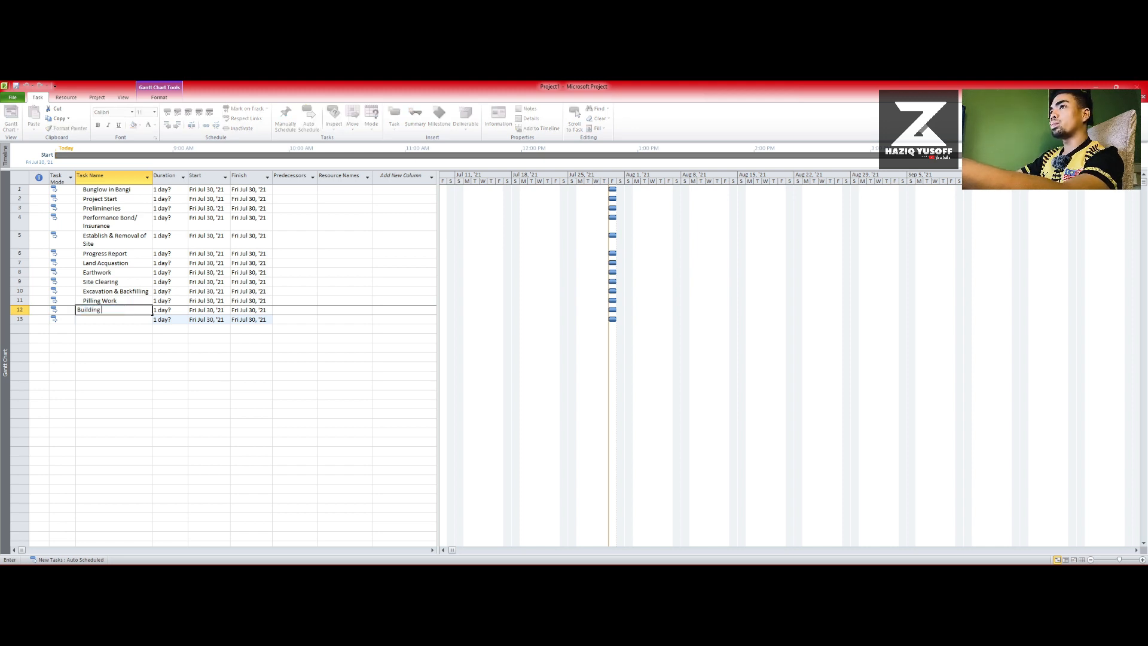
text(Work)
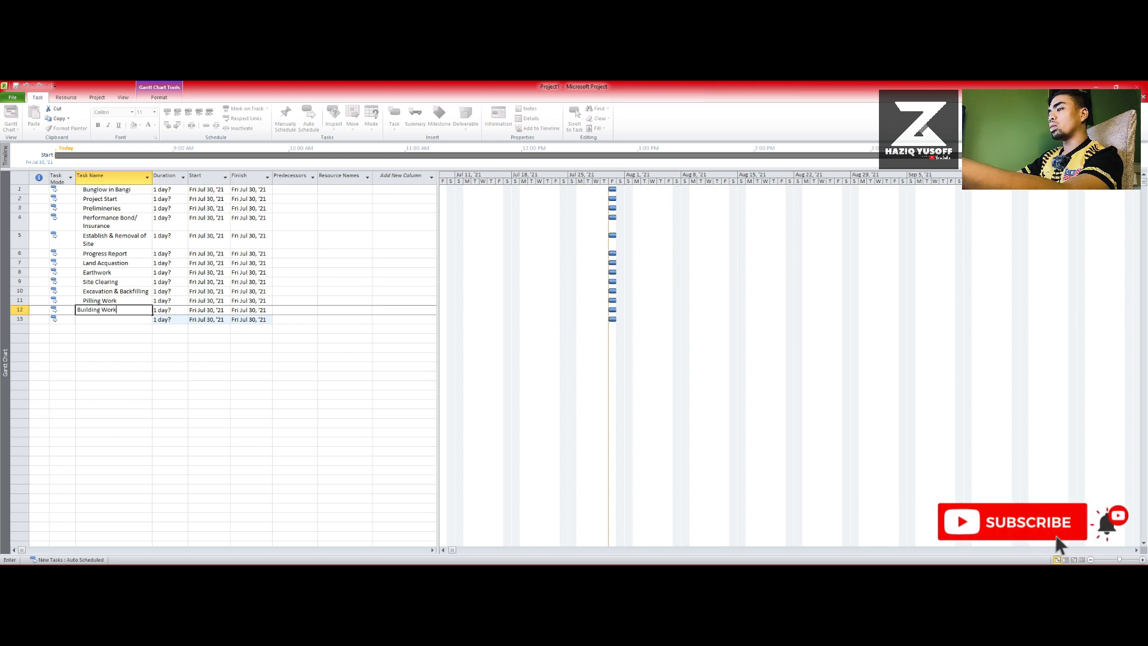
key(Return)
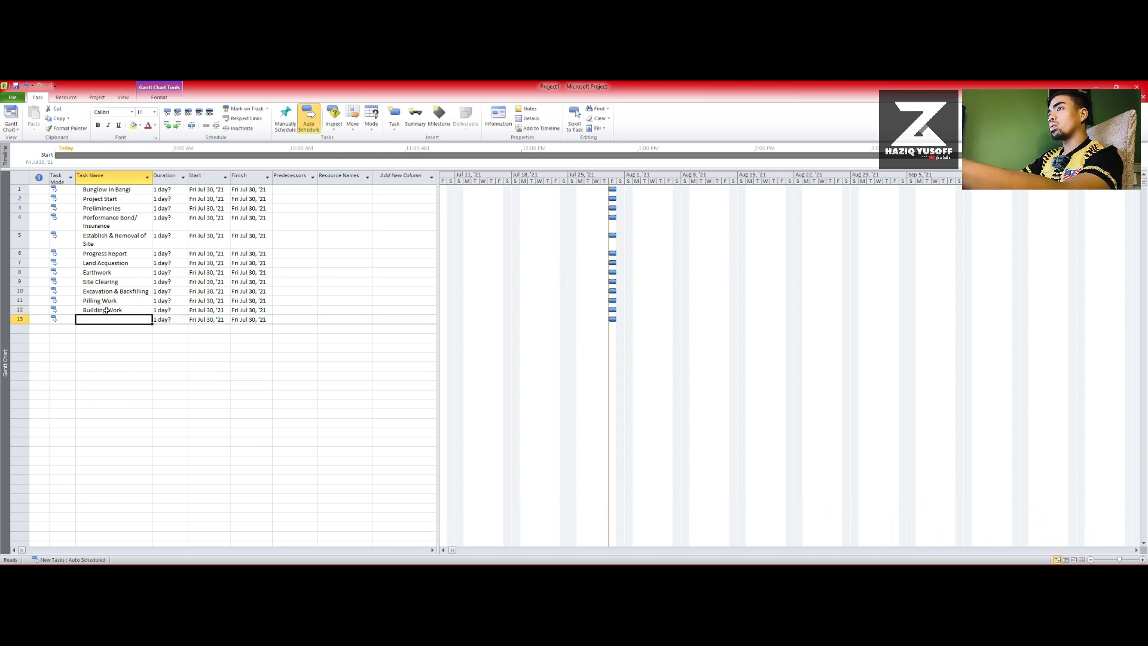
- Add two tasks below "Building Work": "Structure" in row 13 and "Substructure" in row 14
text(Structure)
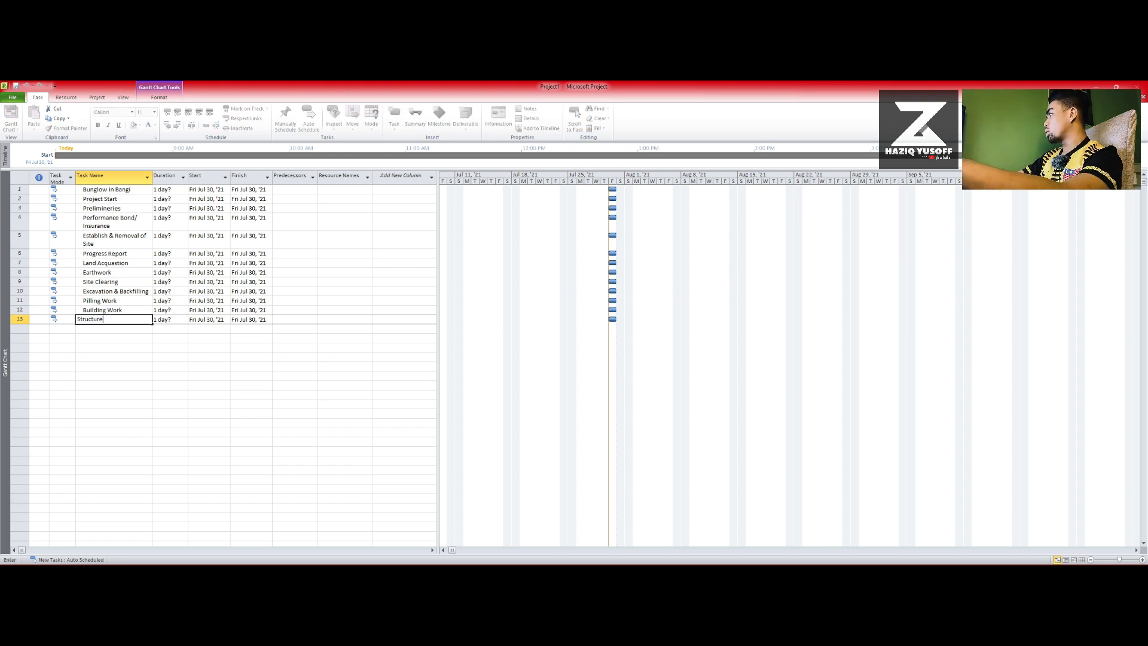
key(Return)
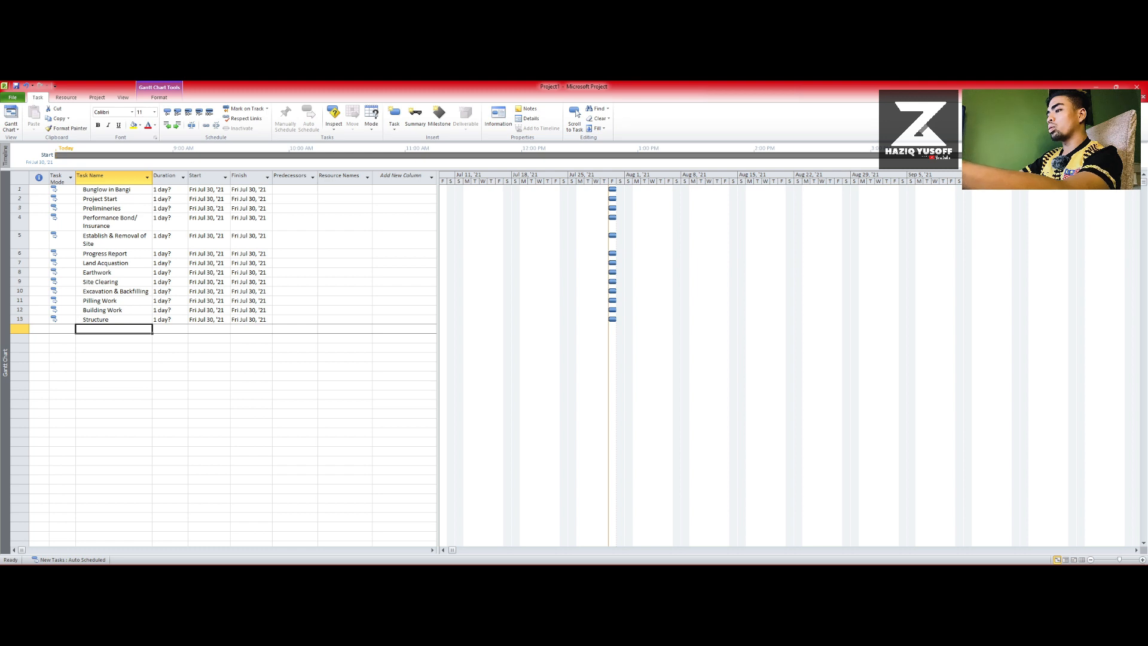
text(S)
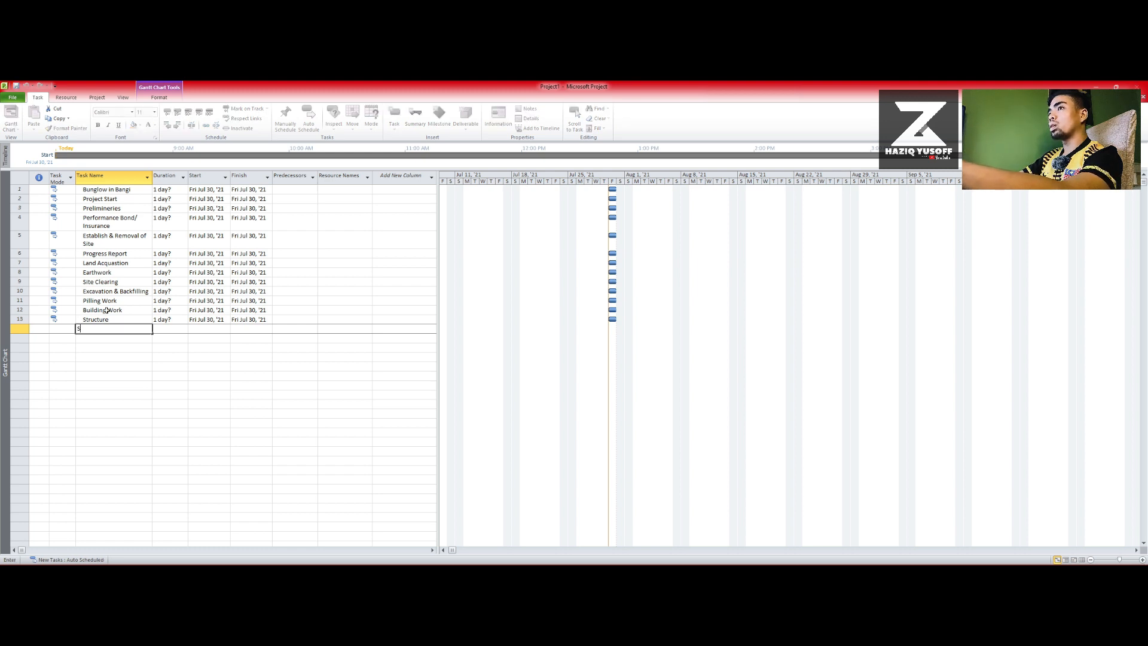
text(ubstru)
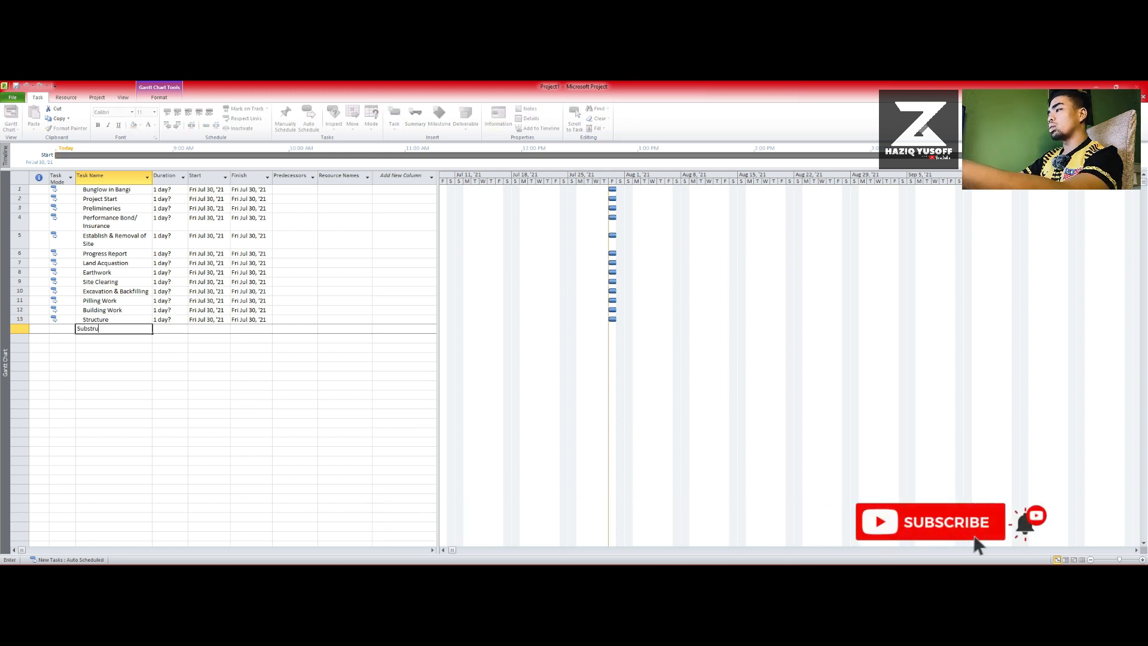
text(cture)
key(Return)
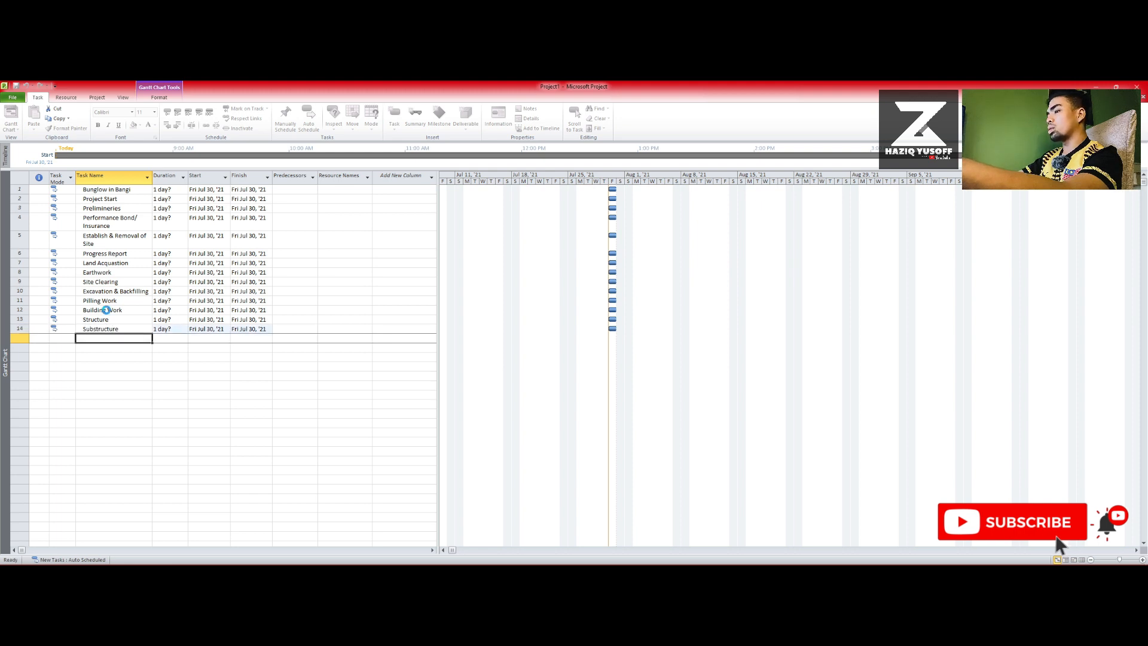
- Add two tasks below "Substructure": "Superstructure" in row 15 and "Roof trusses" in row 16
text(Supers)
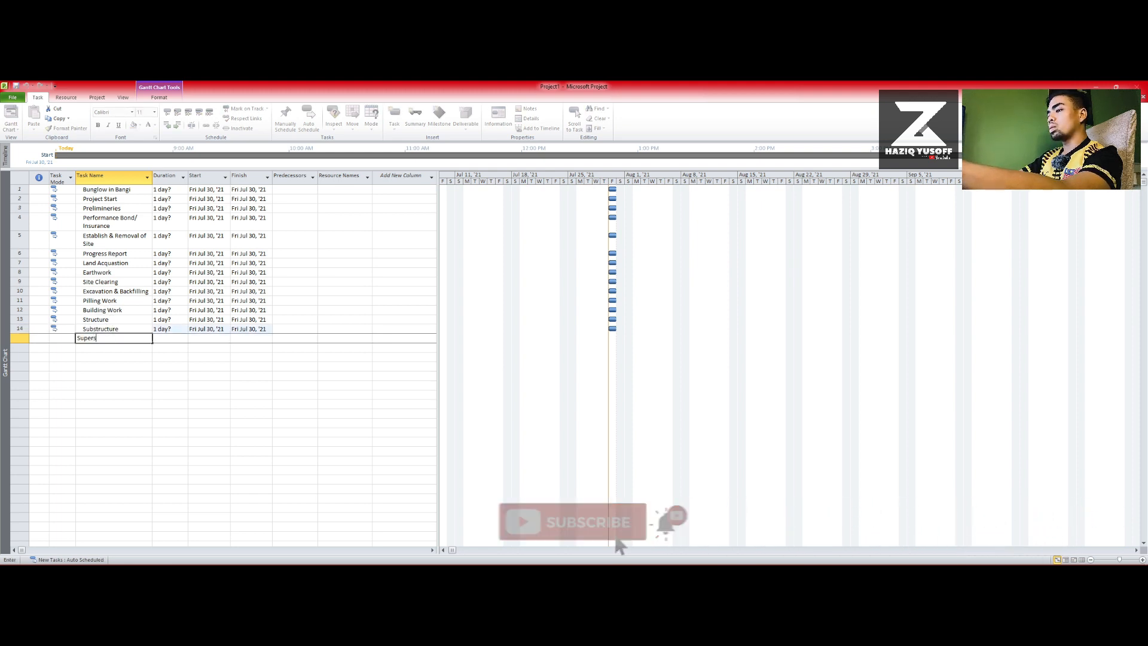
text(tructure)
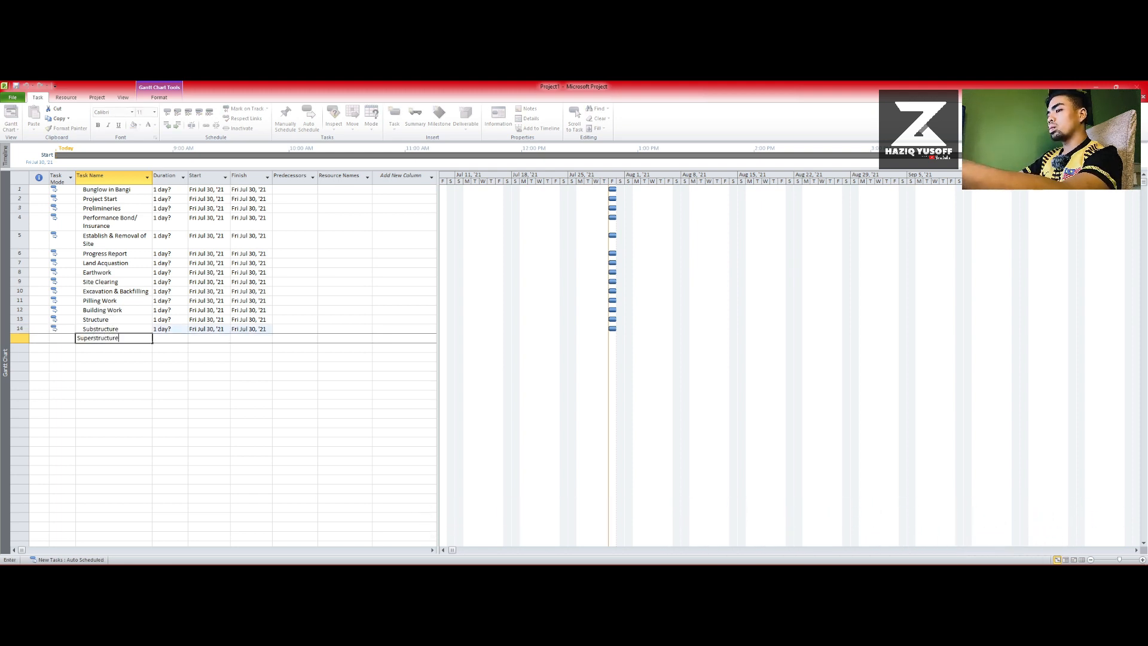
key(Return)
text(R)
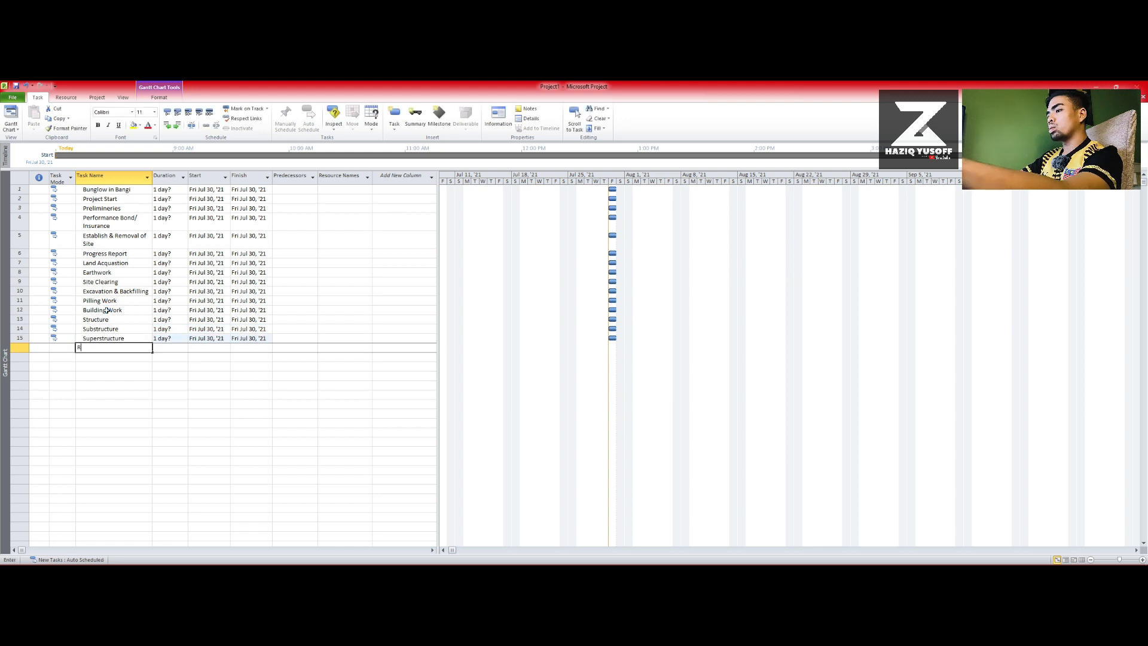
text(oof tru)
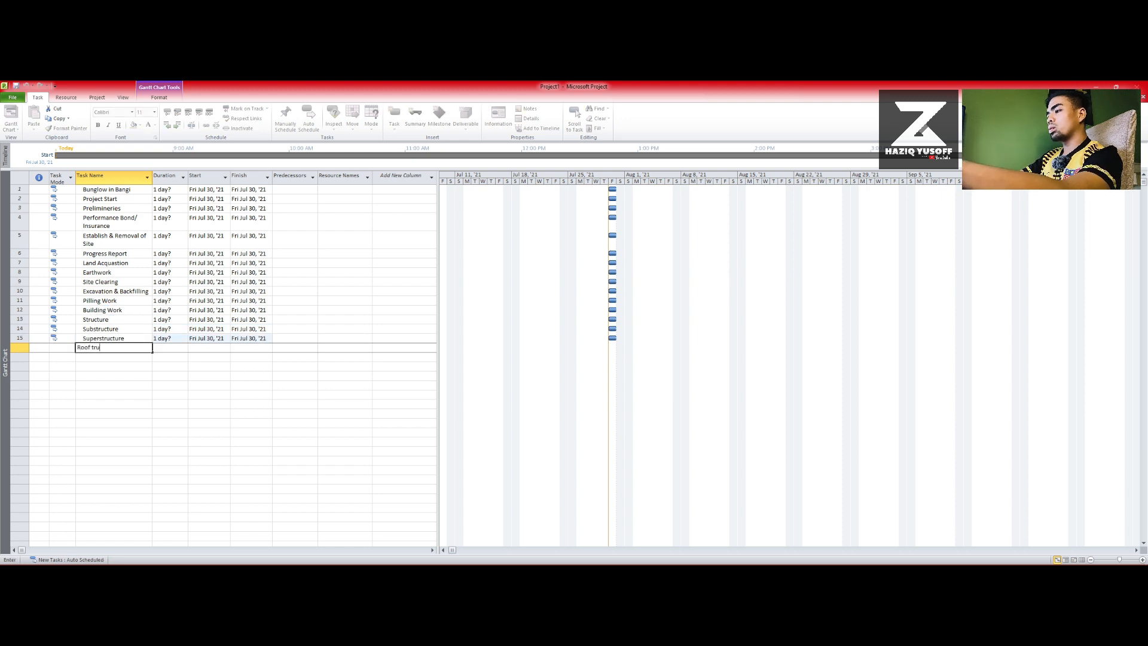
text(sses)
key(Return)
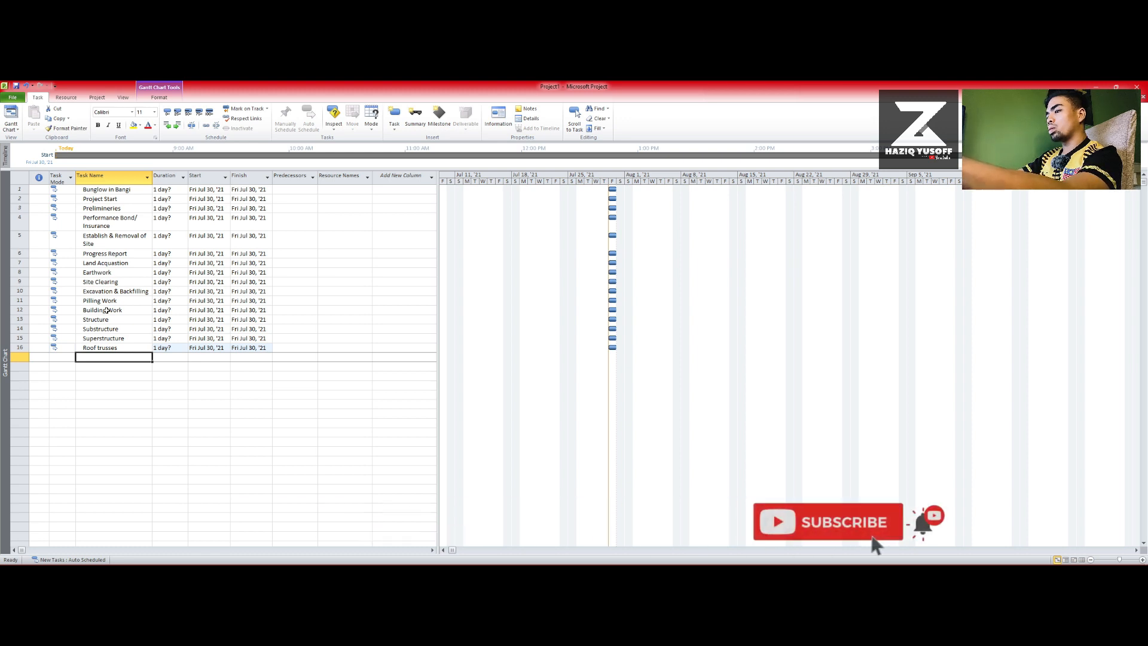
- Add two tasks below "Roof trusses": "Architecture" in row 17 and "Wall" in row 18
text(Ar)
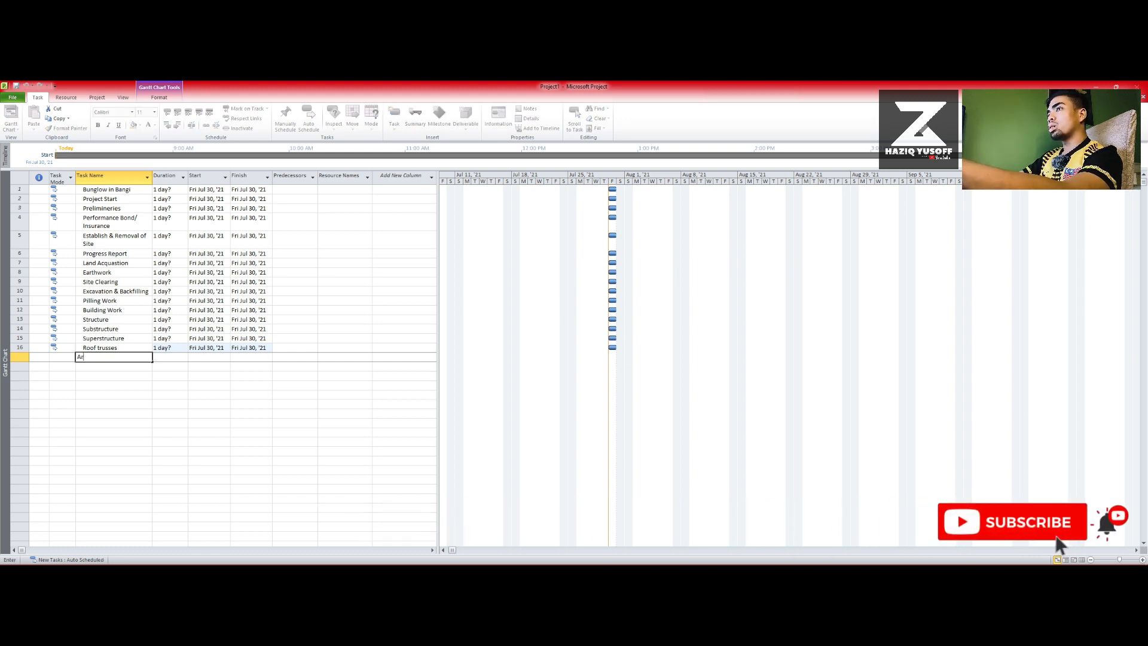
text(chite)
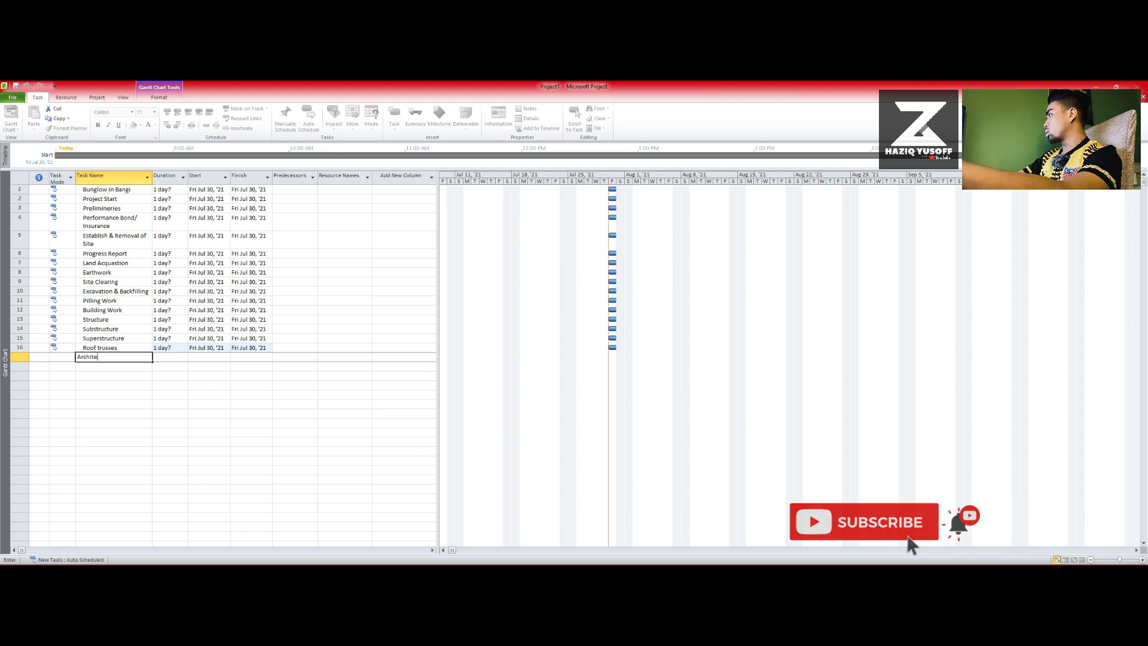
text(cture)
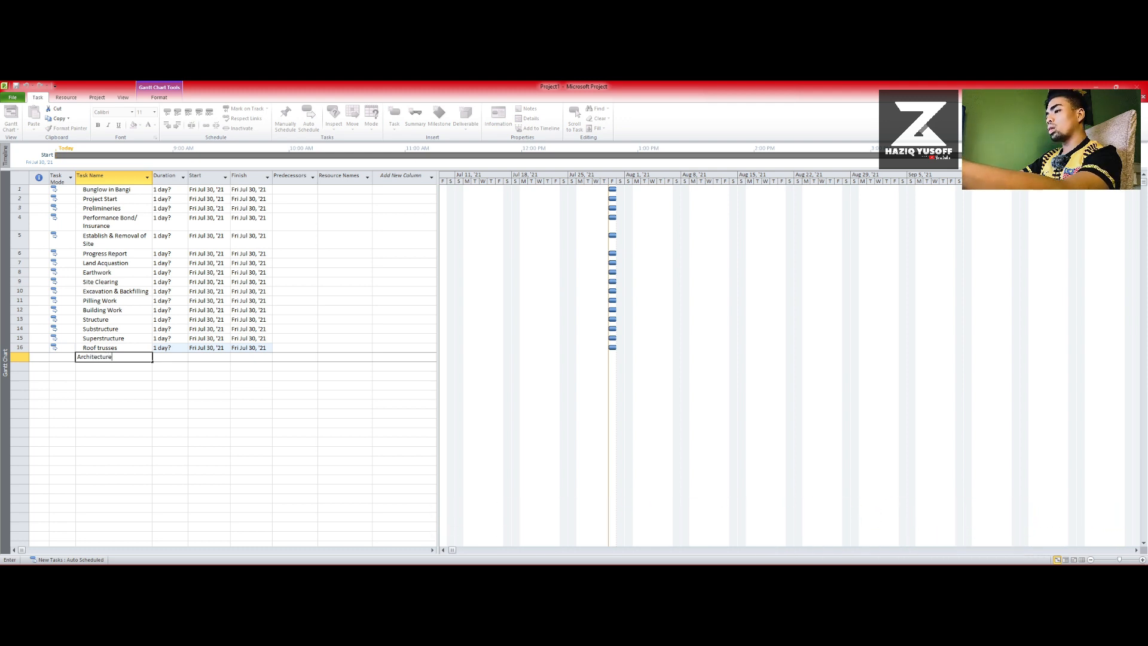
key(Return)
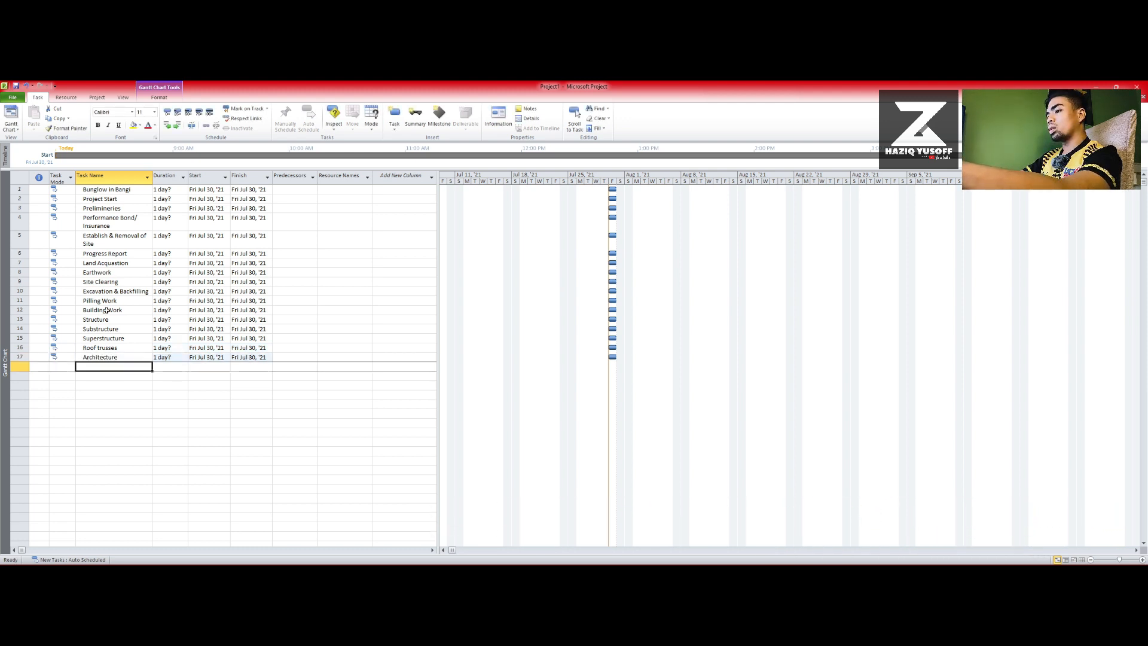
text(Wall)
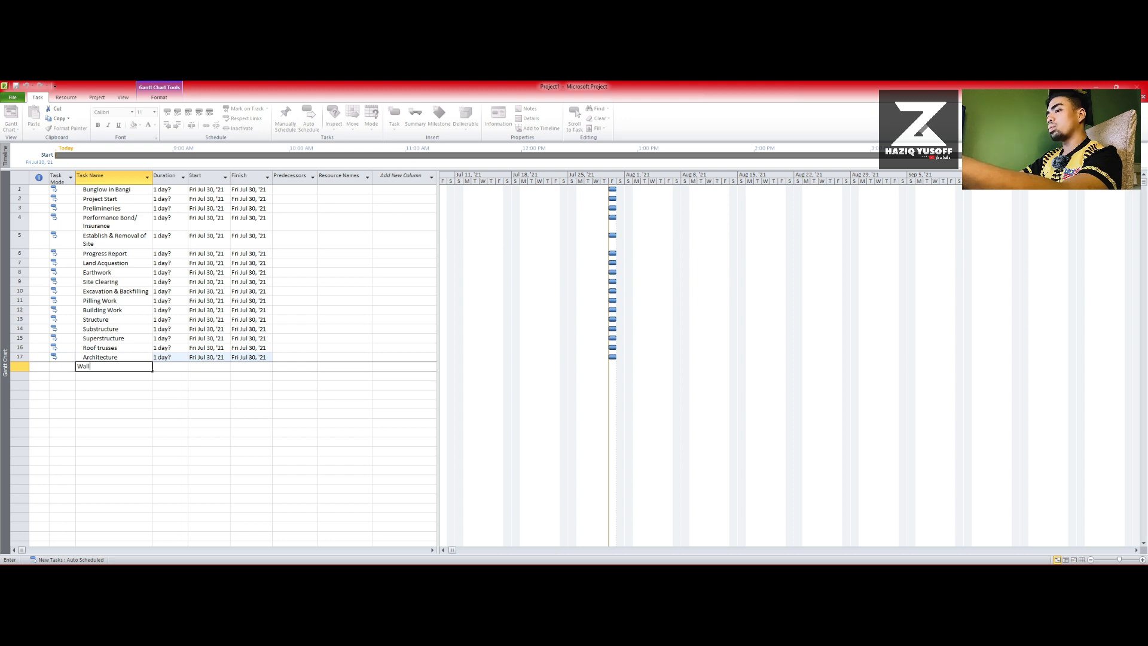
key(Return)
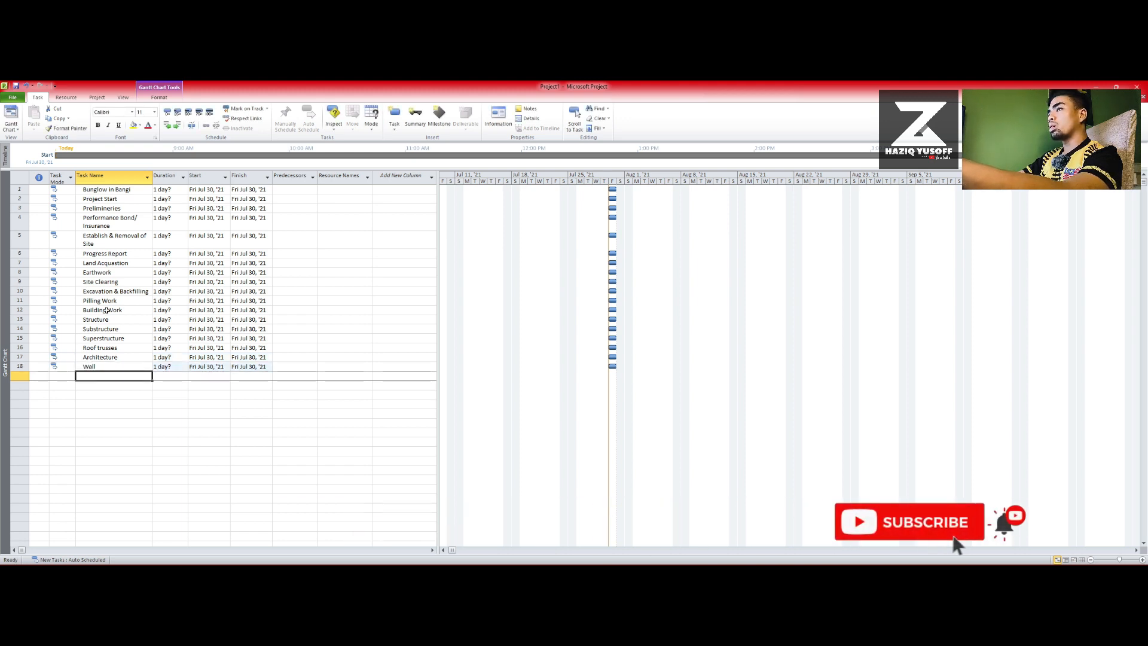
- Add a task named "Floor Finishes" in row 19, below "Wall"
text(F)
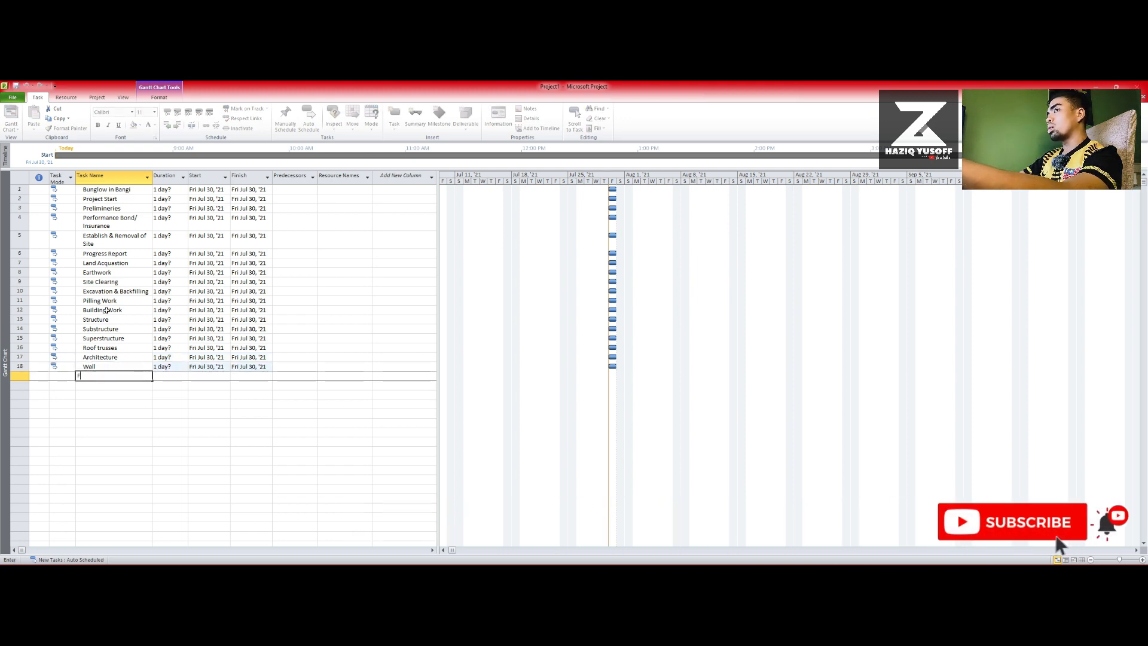
text(loor F)
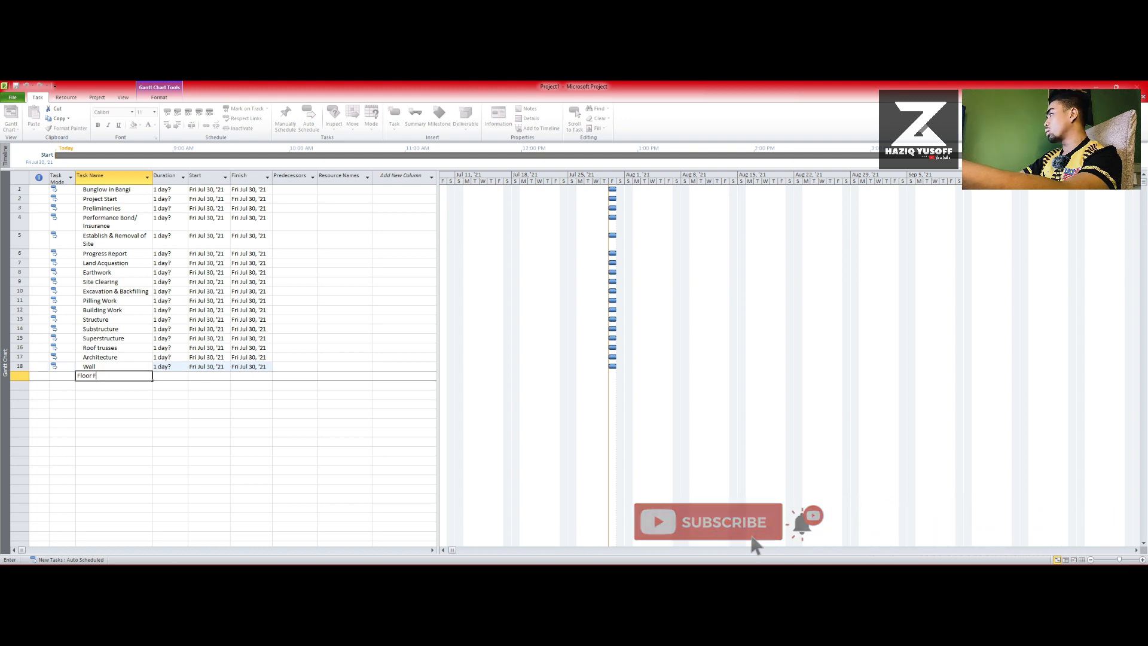
text(inishs)
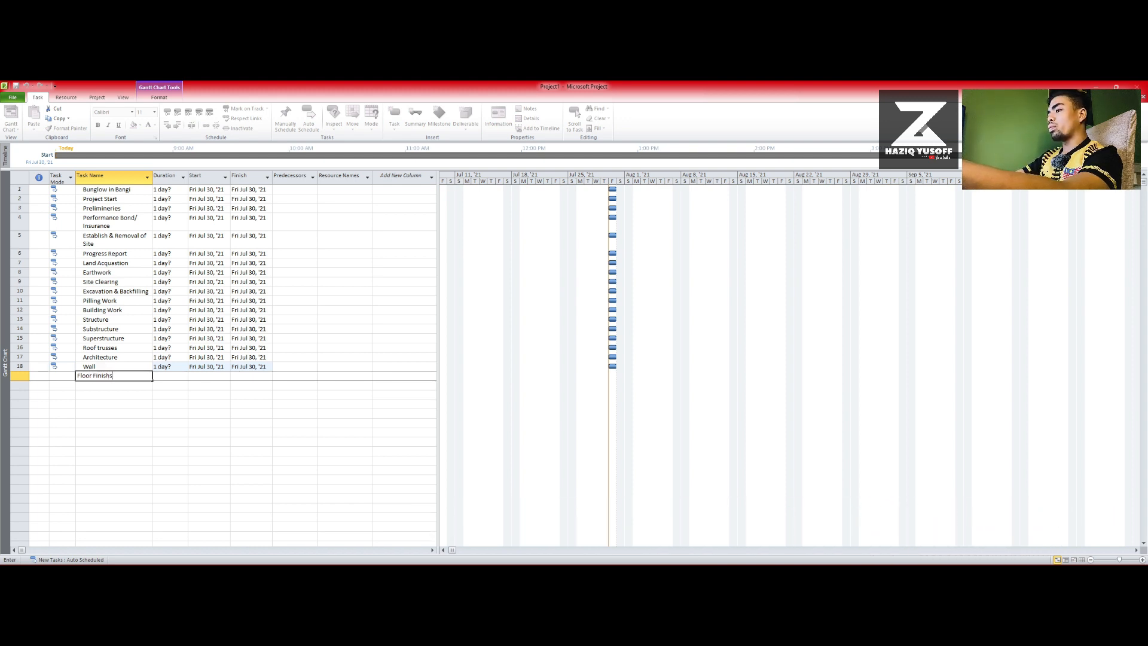
text(e)
text(s)
key(BackSpace)
key(BackSpace)
key(BackSpace)
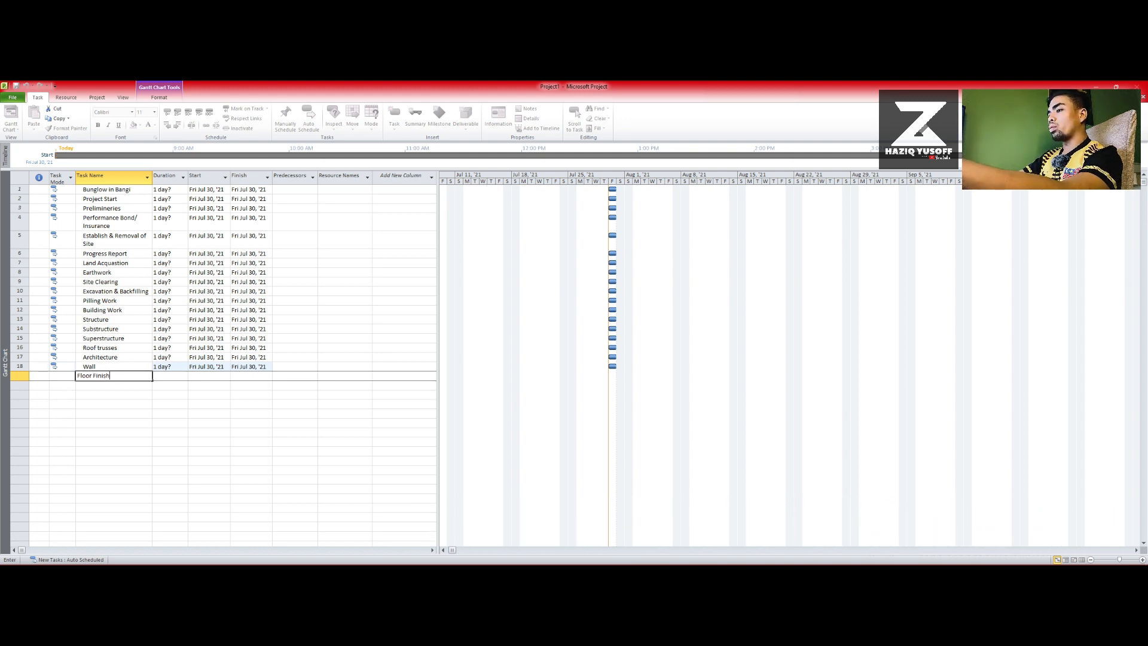
text(es)
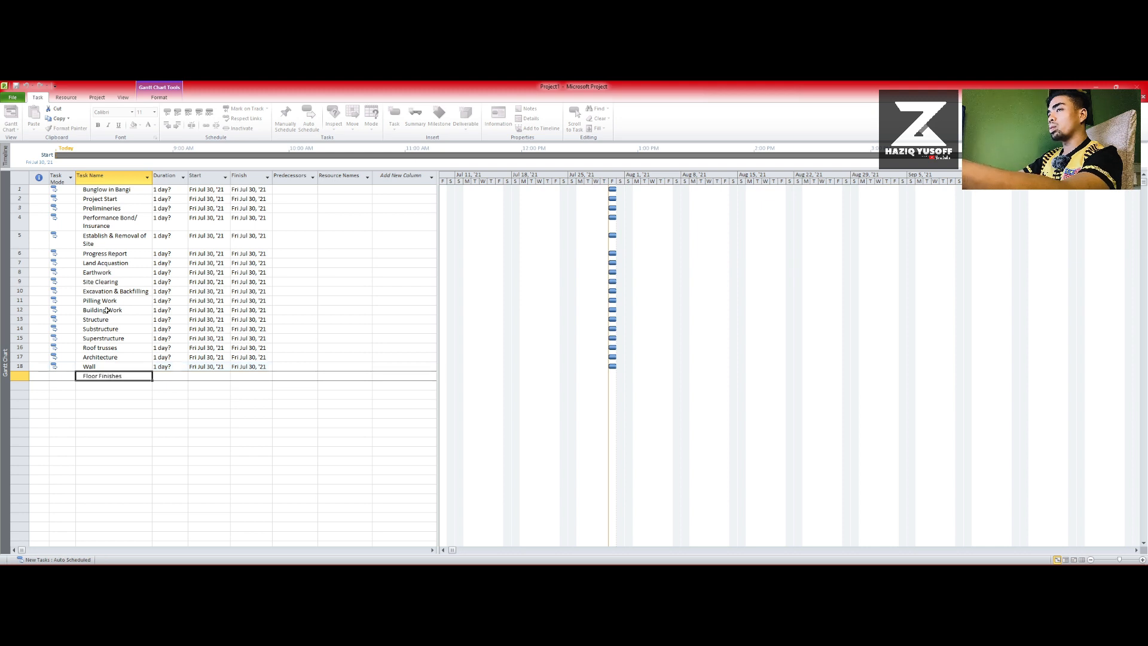
key(Return)
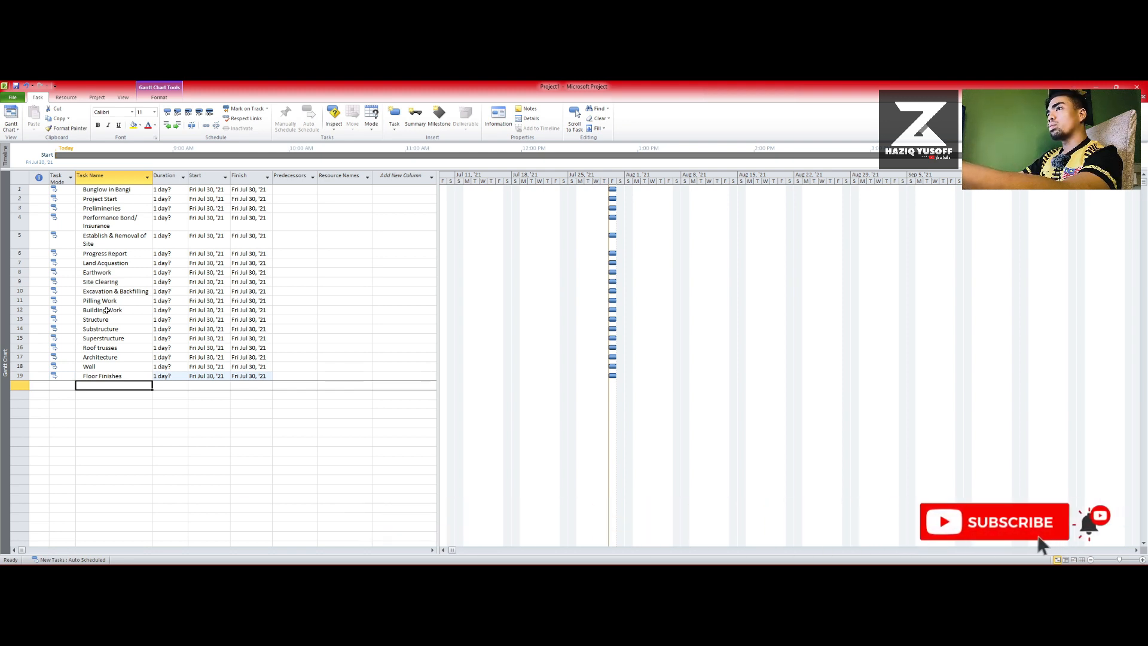
- Add a task named "Painting" in row 20, below "Floor Finishes"
text(P)
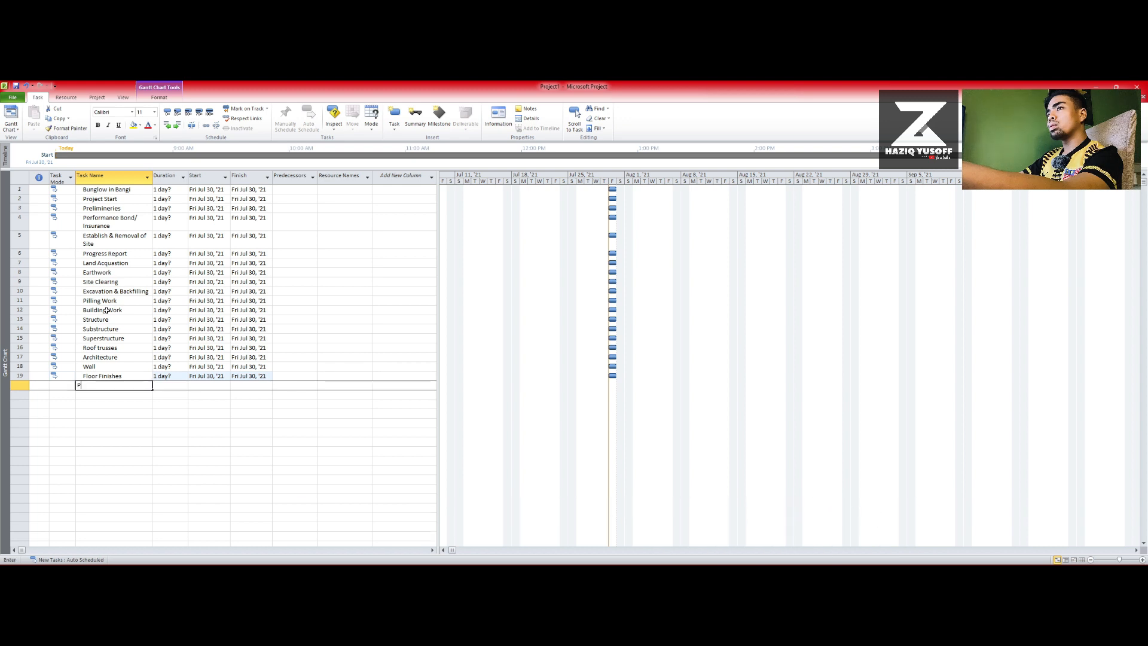
text(aintin)
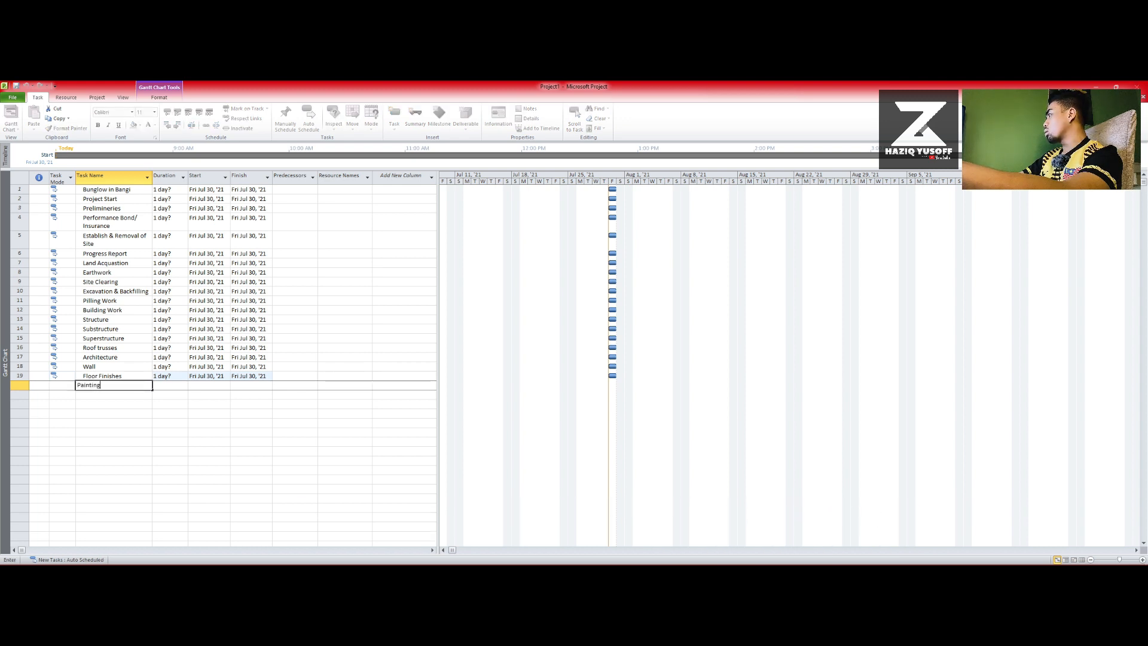
text(g)
key(Return)
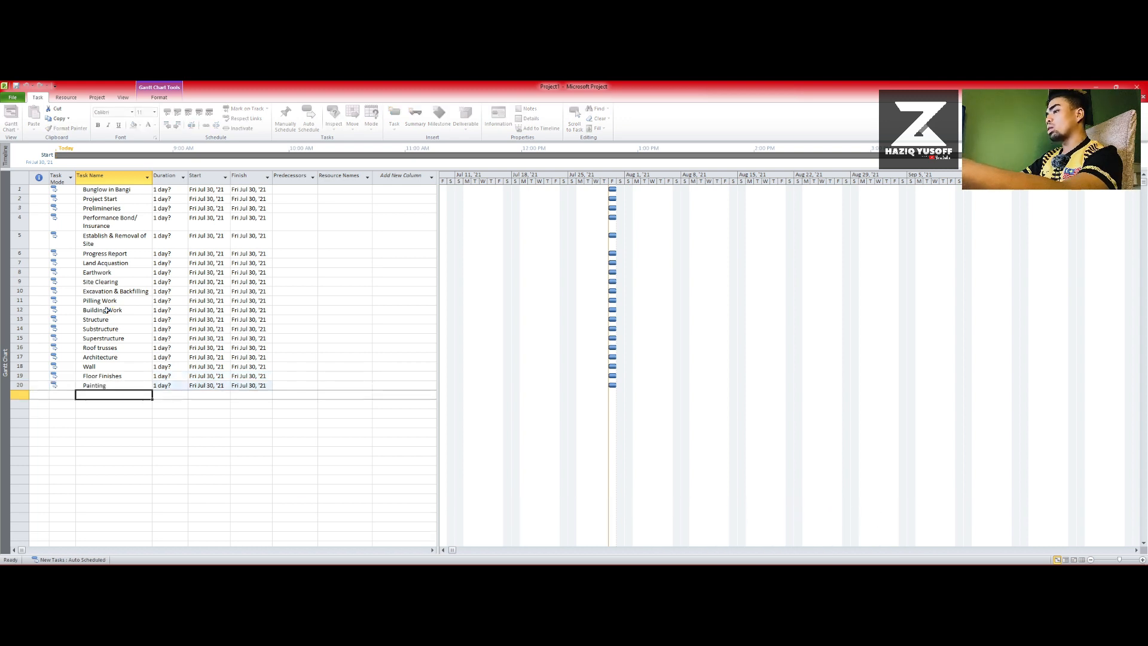
- Add two tasks below "Painting": "Intenal" in row 21 and "External" in row 22
text(Intenal)
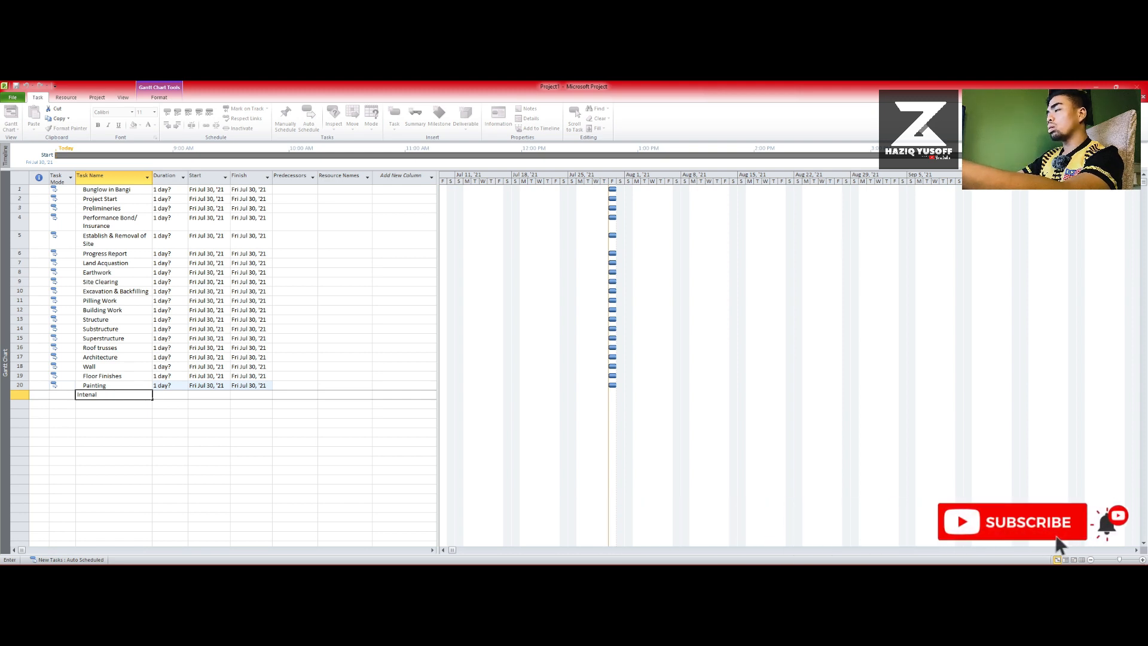
key(Return)
text(Exte)
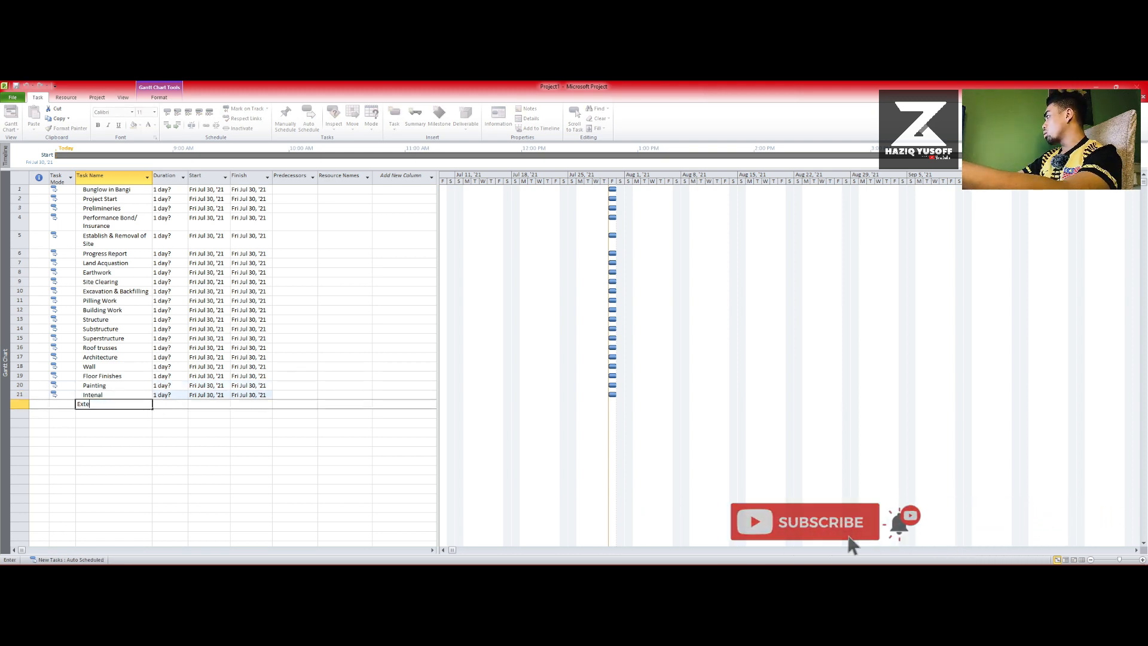
text(rnal)
key(Return)
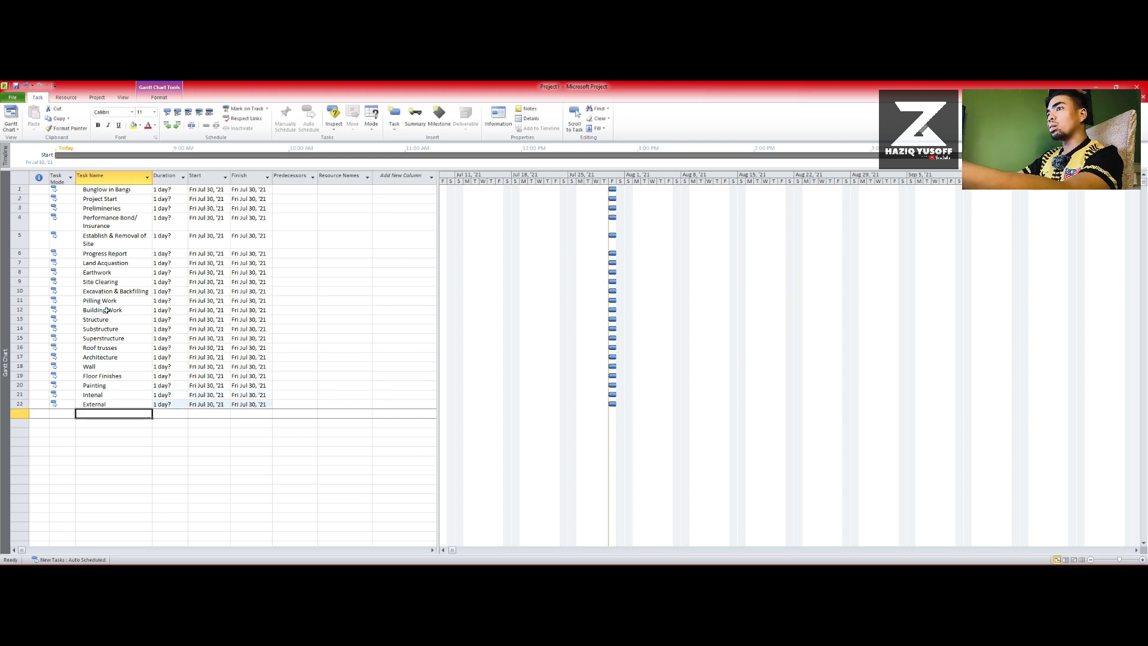
- Add two tasks below "External": "M&E" in row 23 and "Electrical" in row 24
text(M)
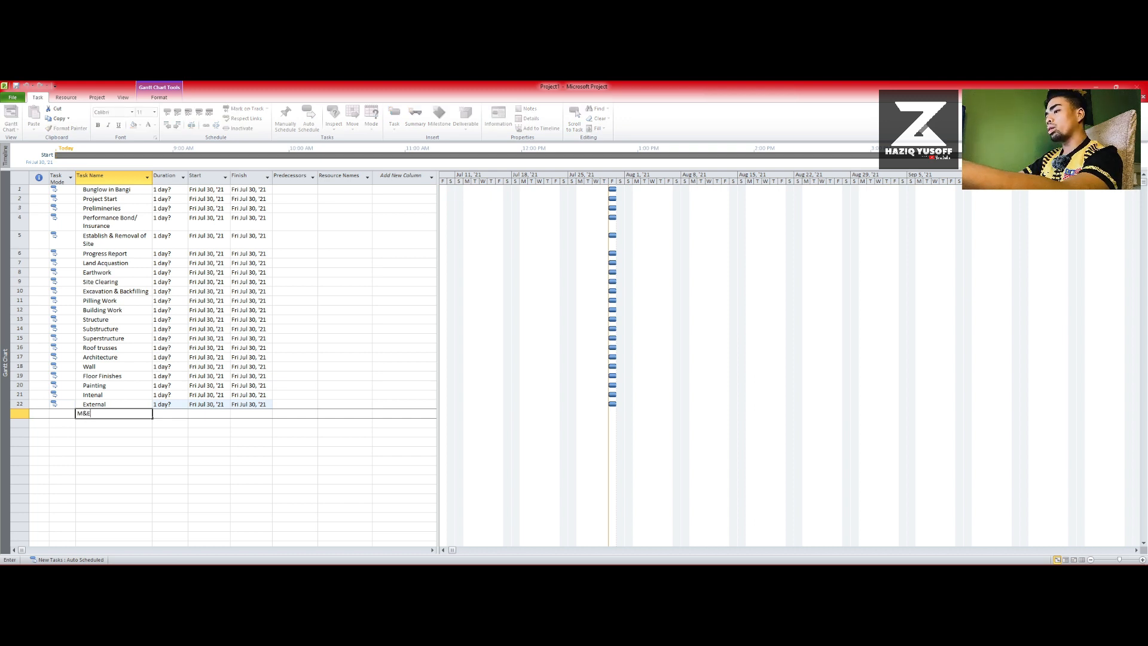
text(&E)
key(Return)
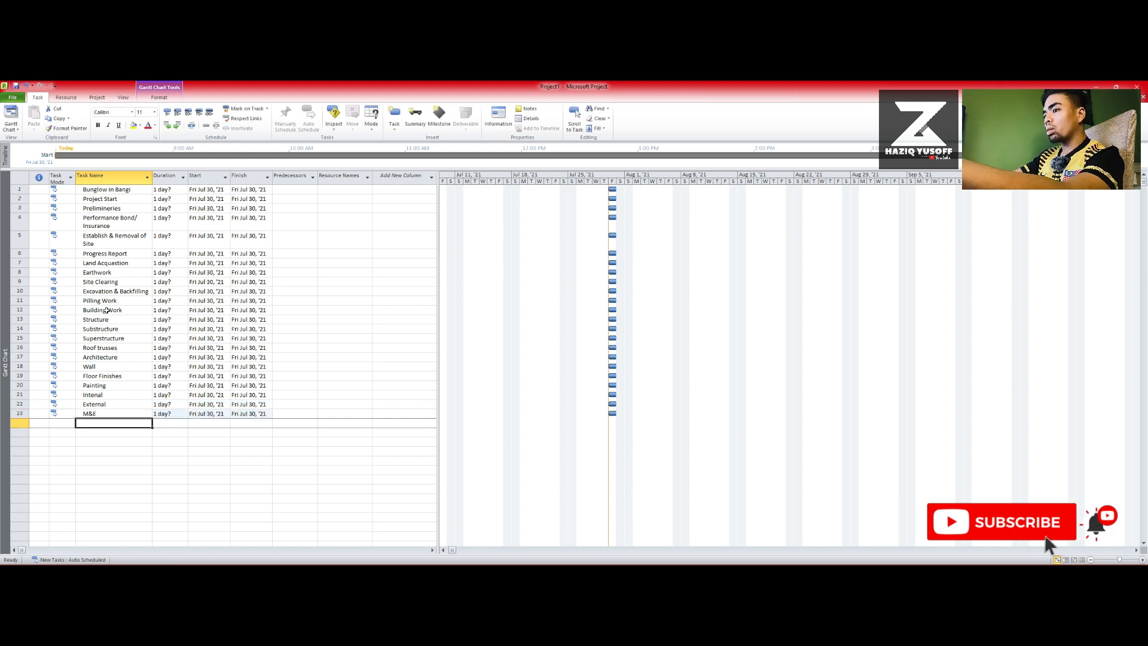
text(Electrical)
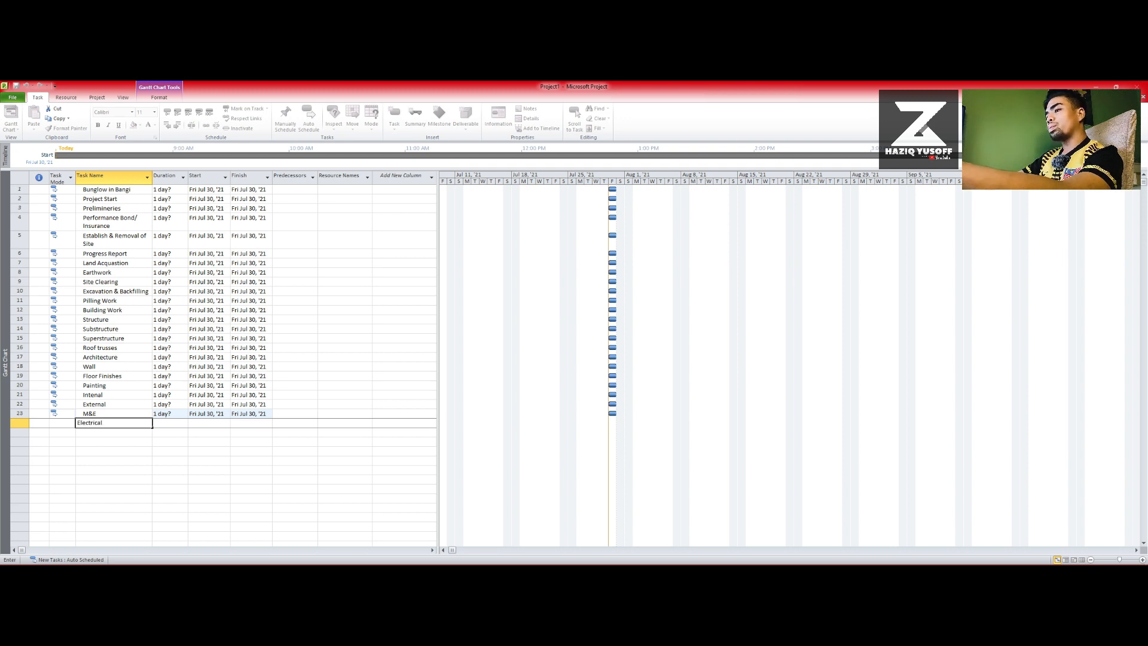
key(Return)
- Add two tasks below "Electrical": "Wiring" in row 25 and "Switches & Socket" in row 26
text(Wir)
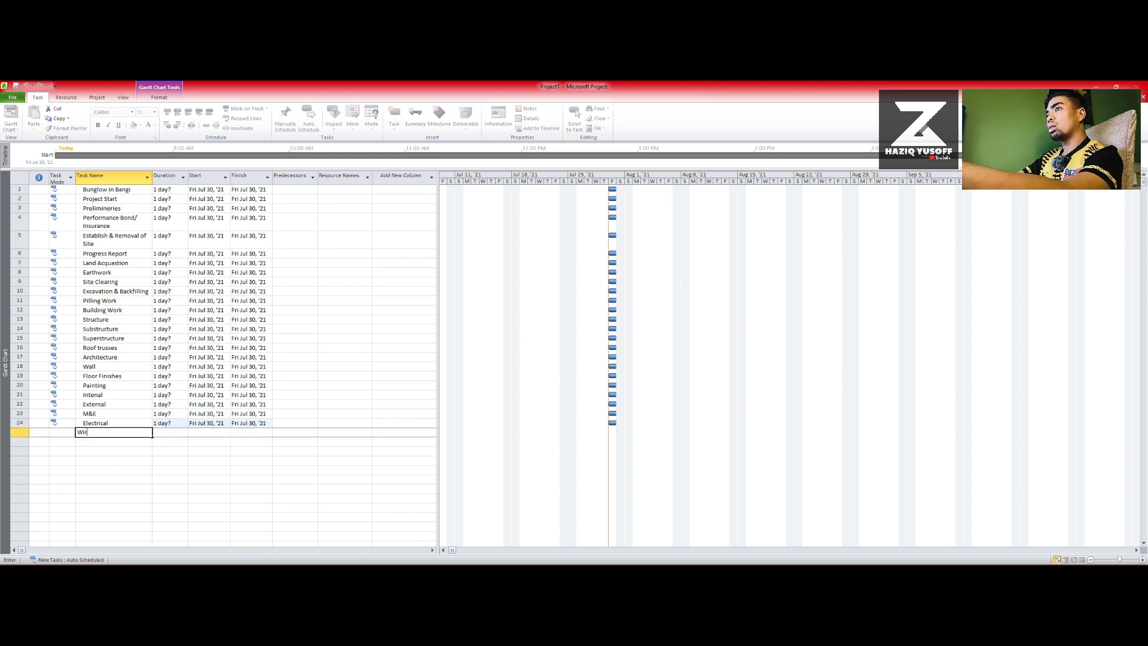
text(ing)
key(Return)
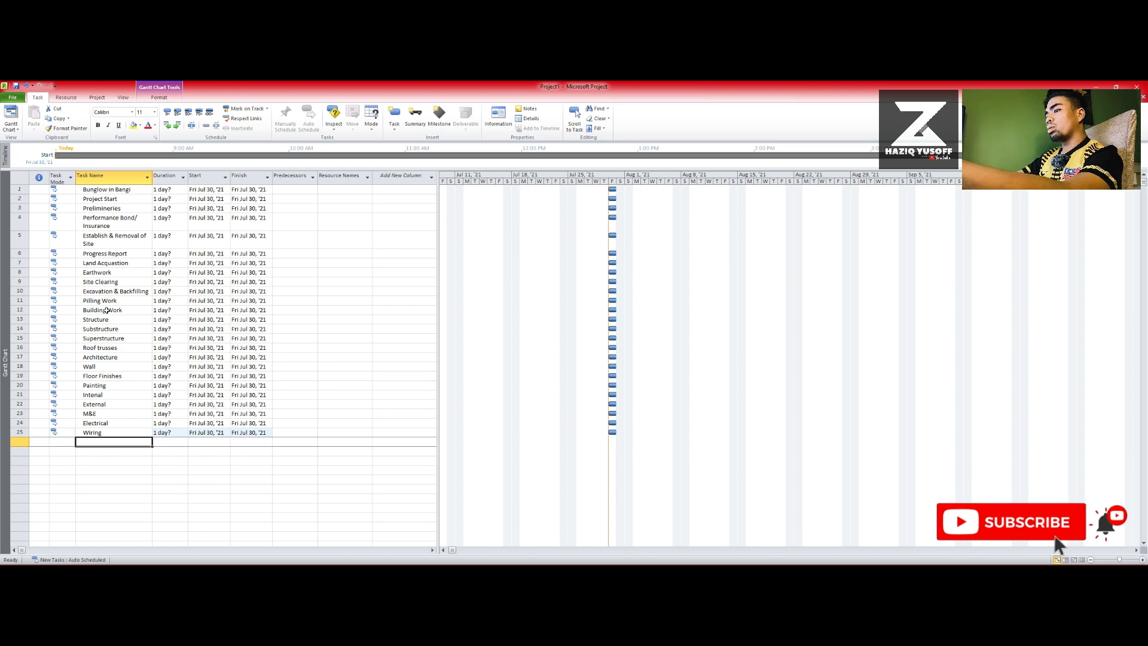
text(Swi)
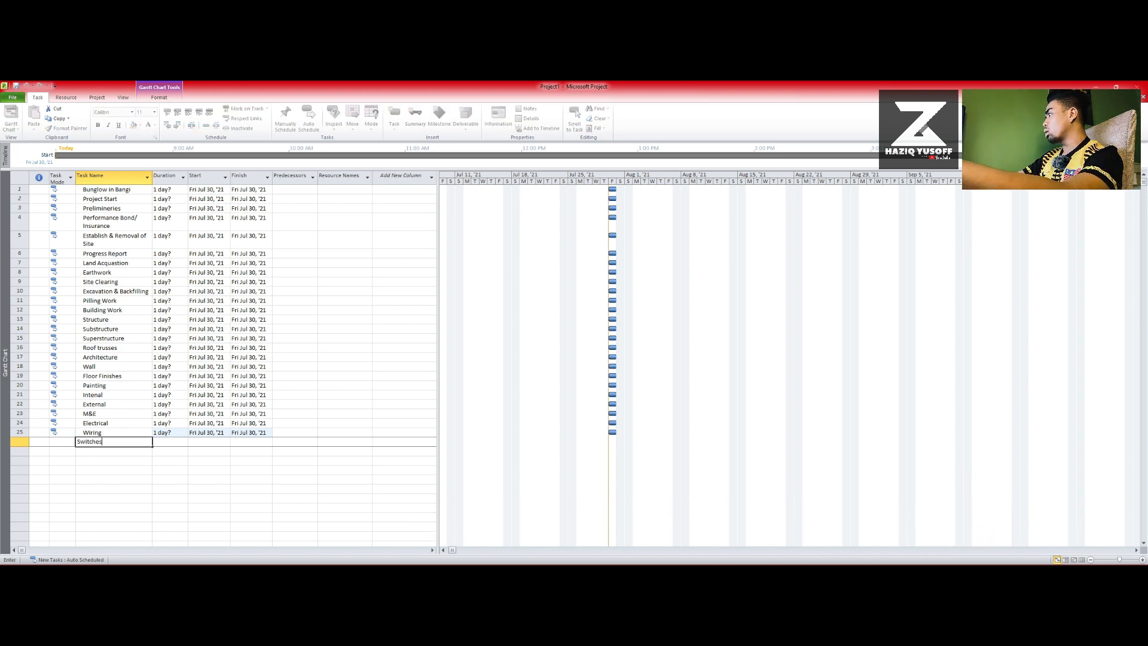
text(tches )
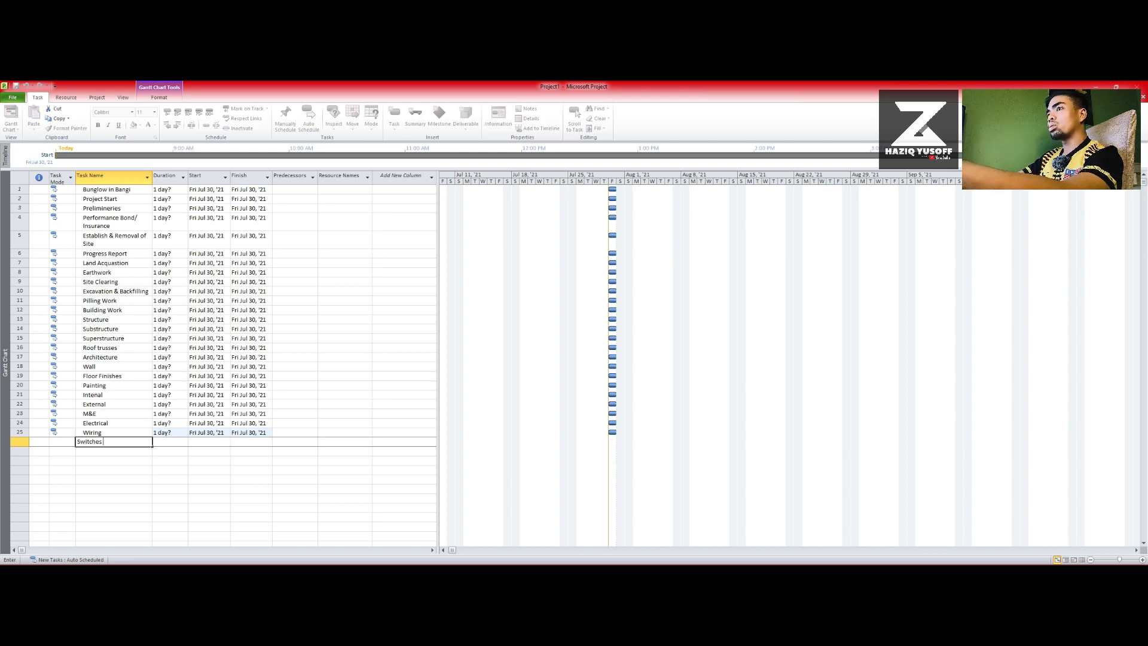
text(&)
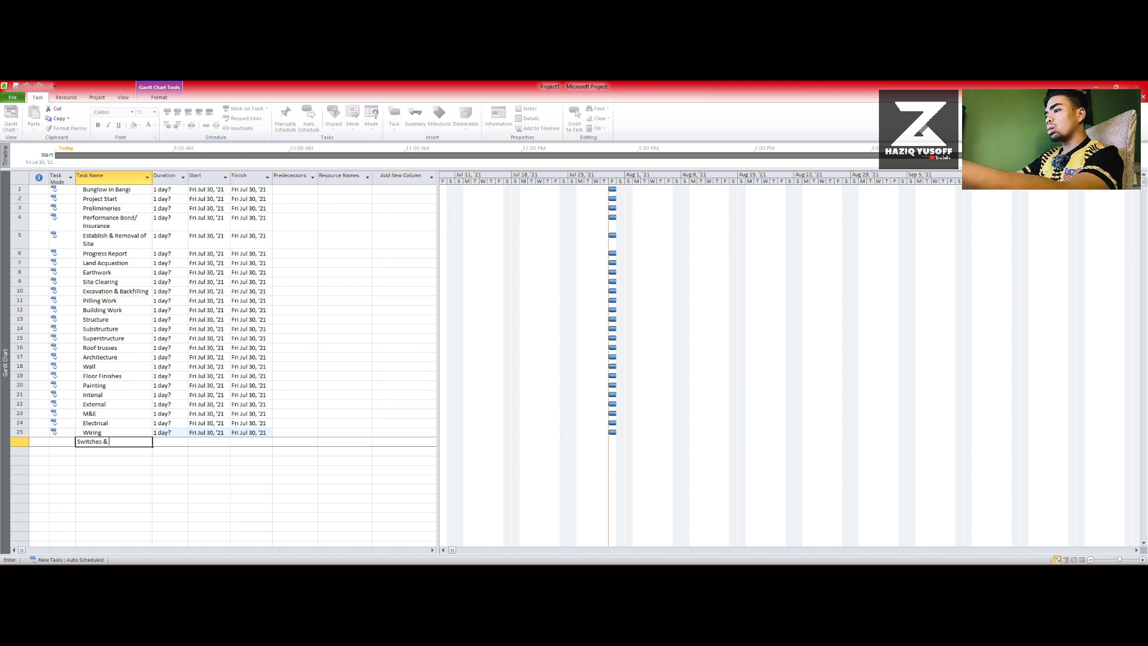
text( Socket)
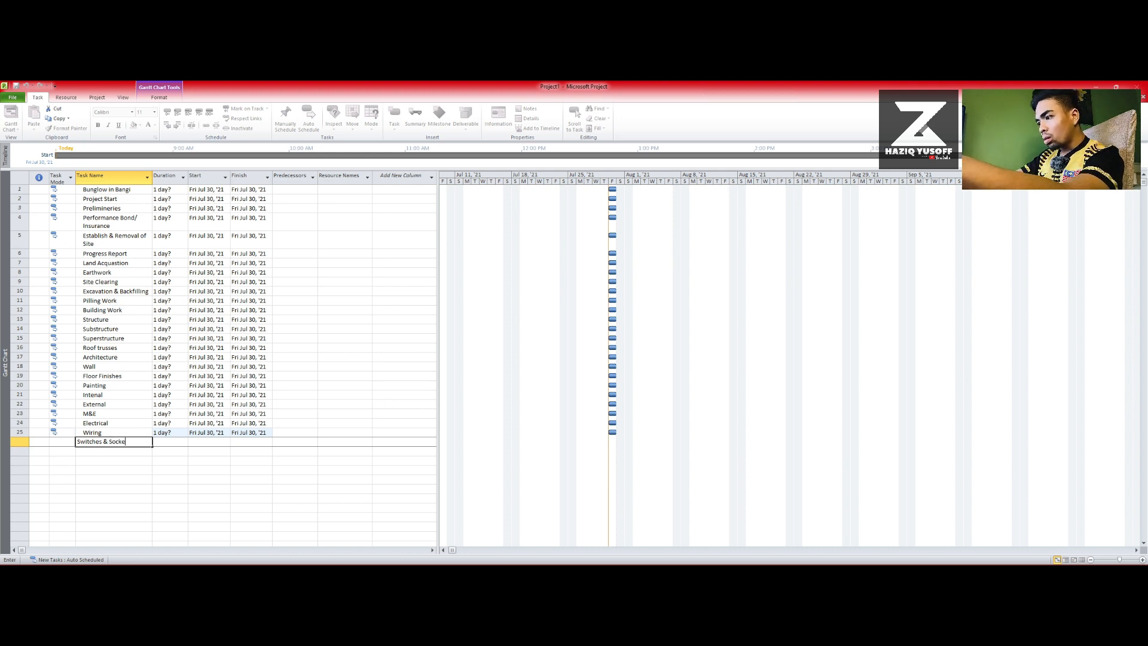
key(Return)
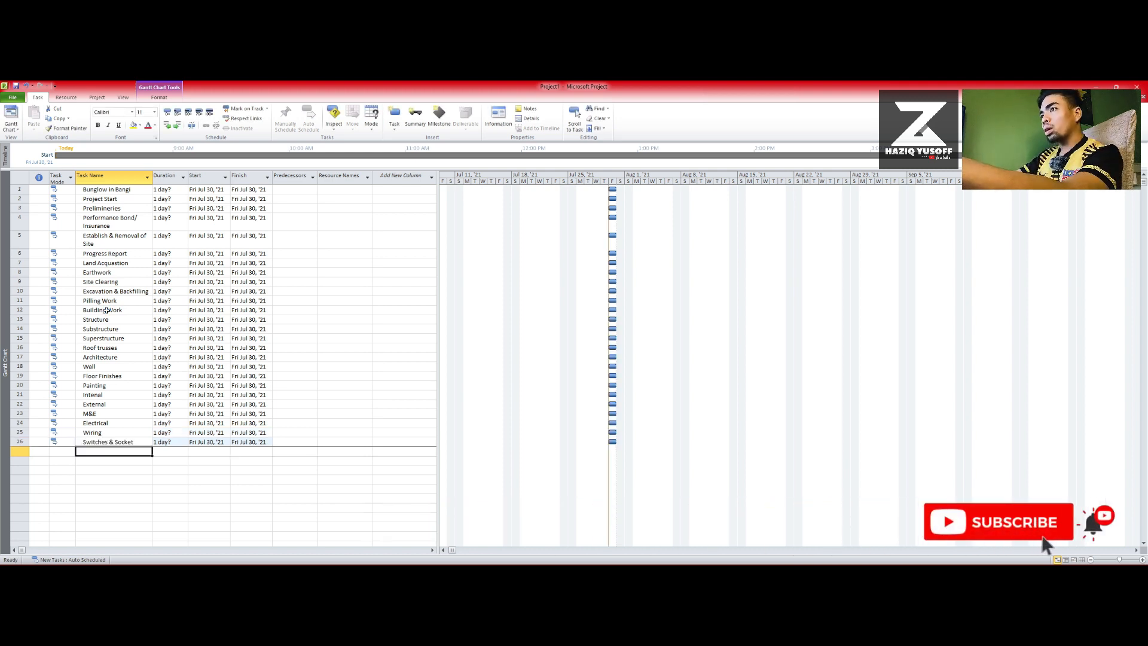
- Add two tasks below "Switches & Socket": "Plumbing" in row 27 and "Pipping" in row 28
text(Plu)
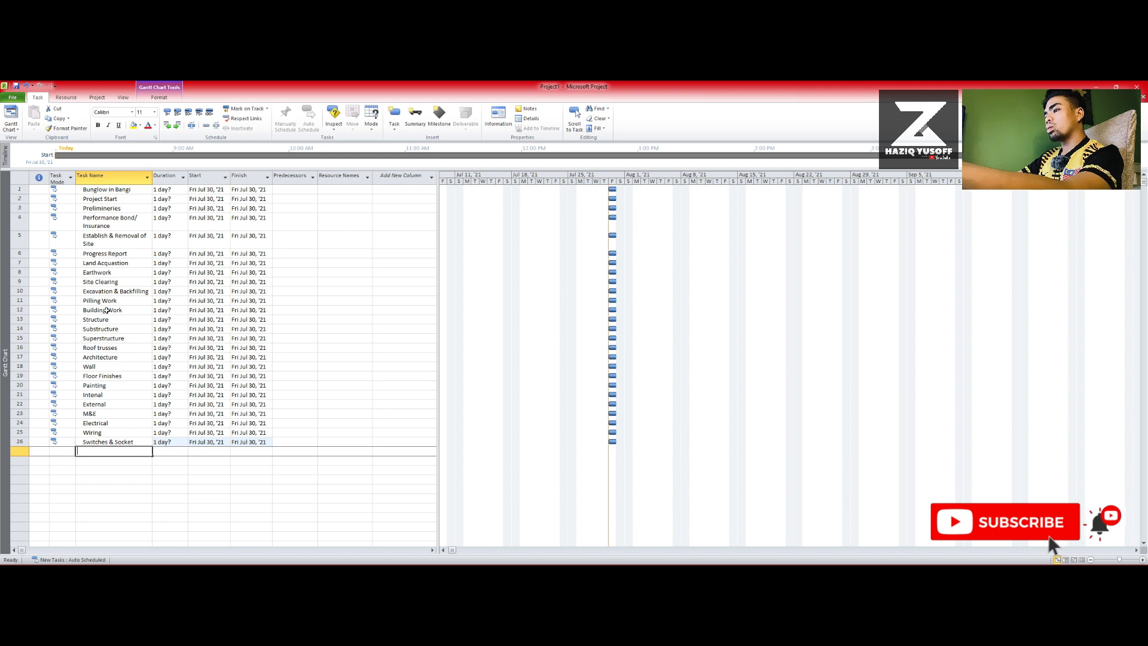
text(mbi)
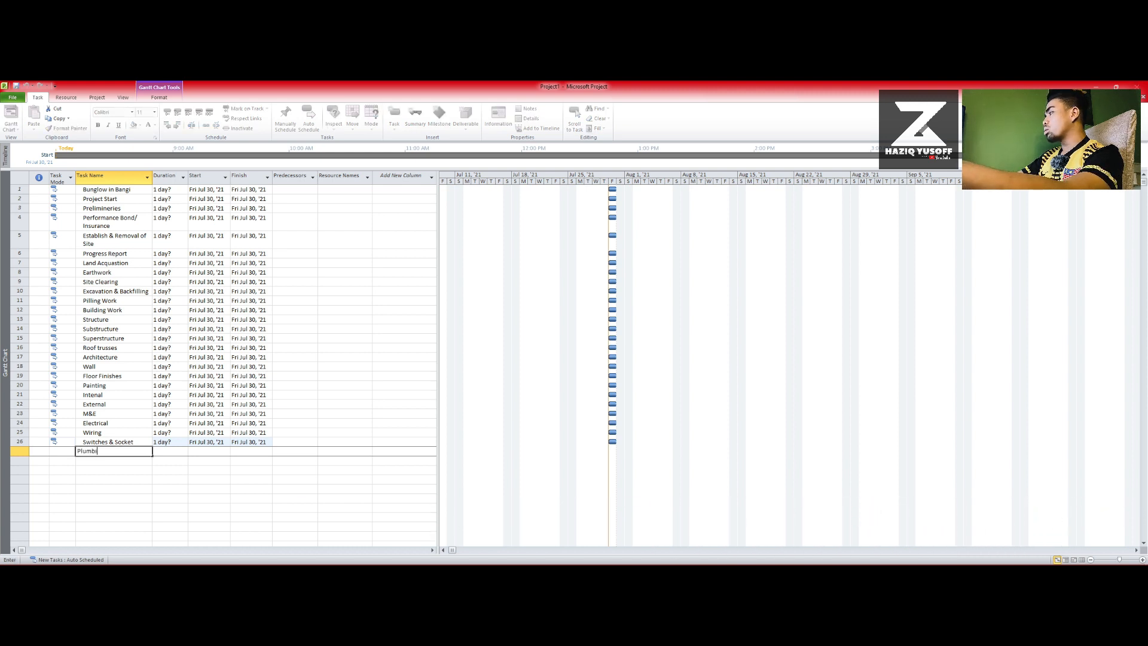
text(ng)
key(Return)
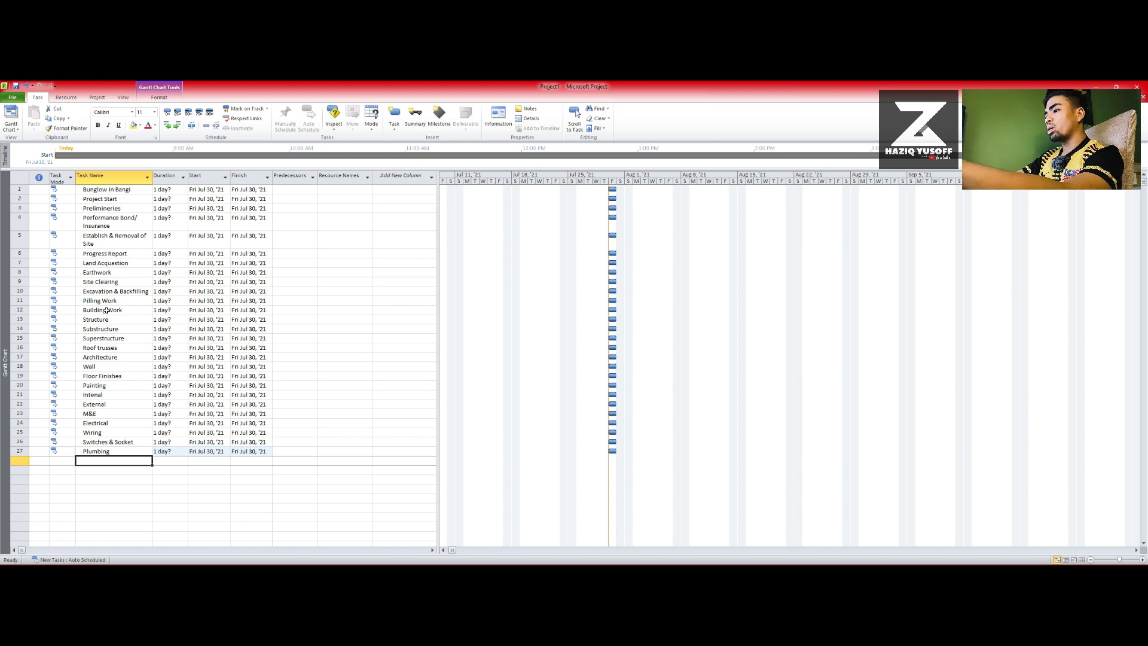
text(Pipping)
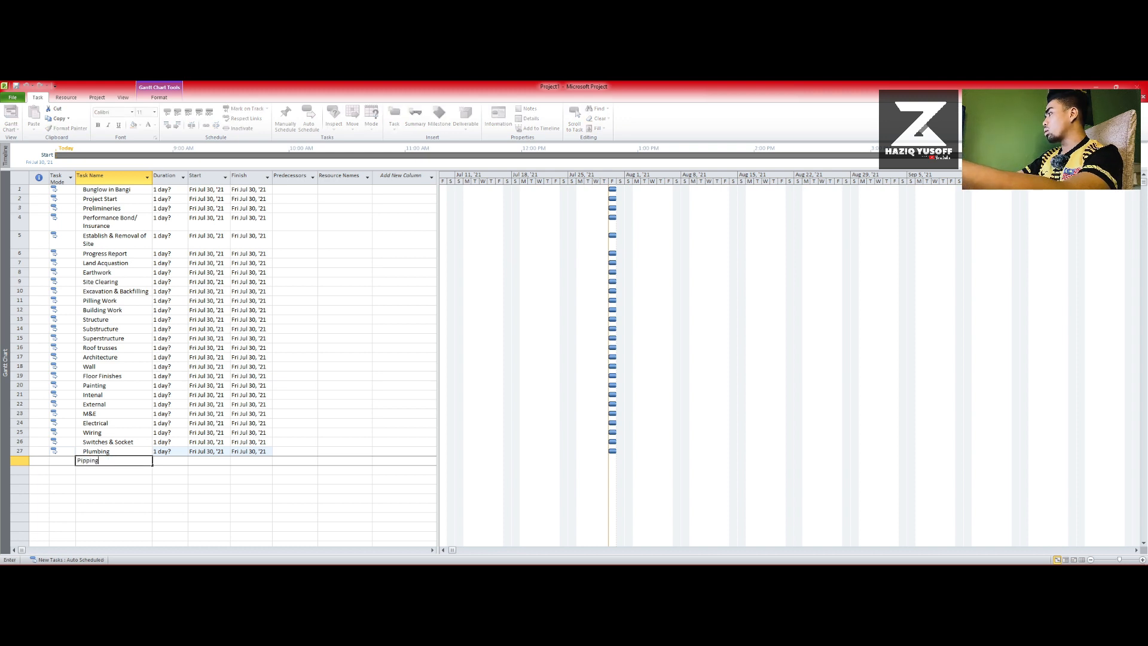
key(Return)
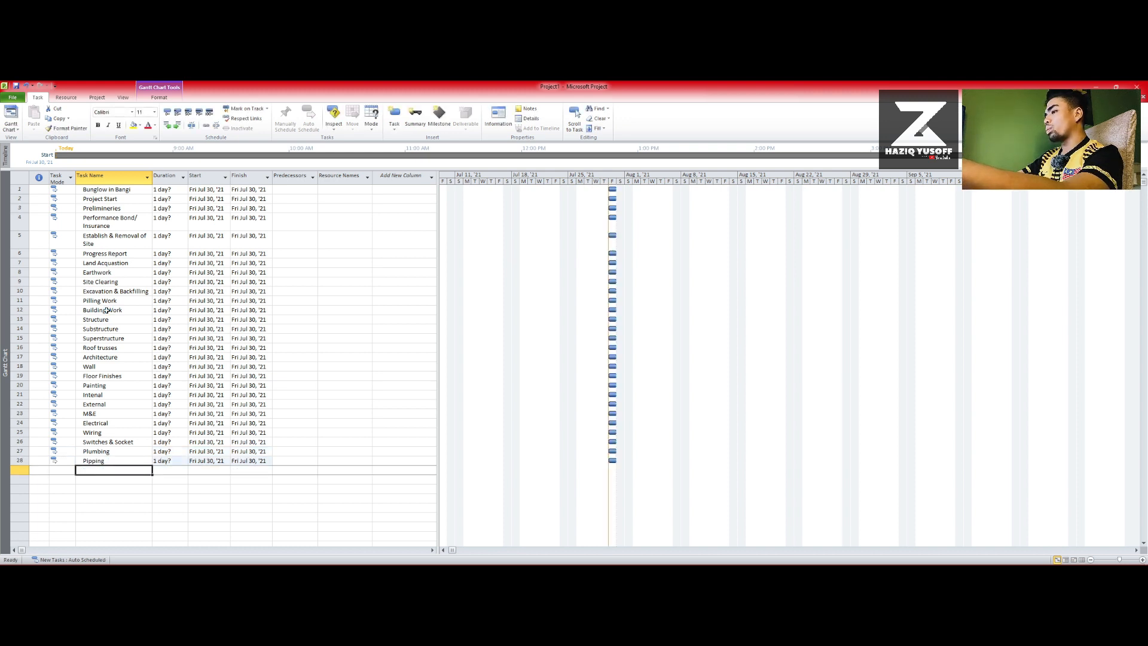
- Add two tasks below "Pipping": "Sanitary" in row 29 and "Infrastructure" in row 30
text(San)
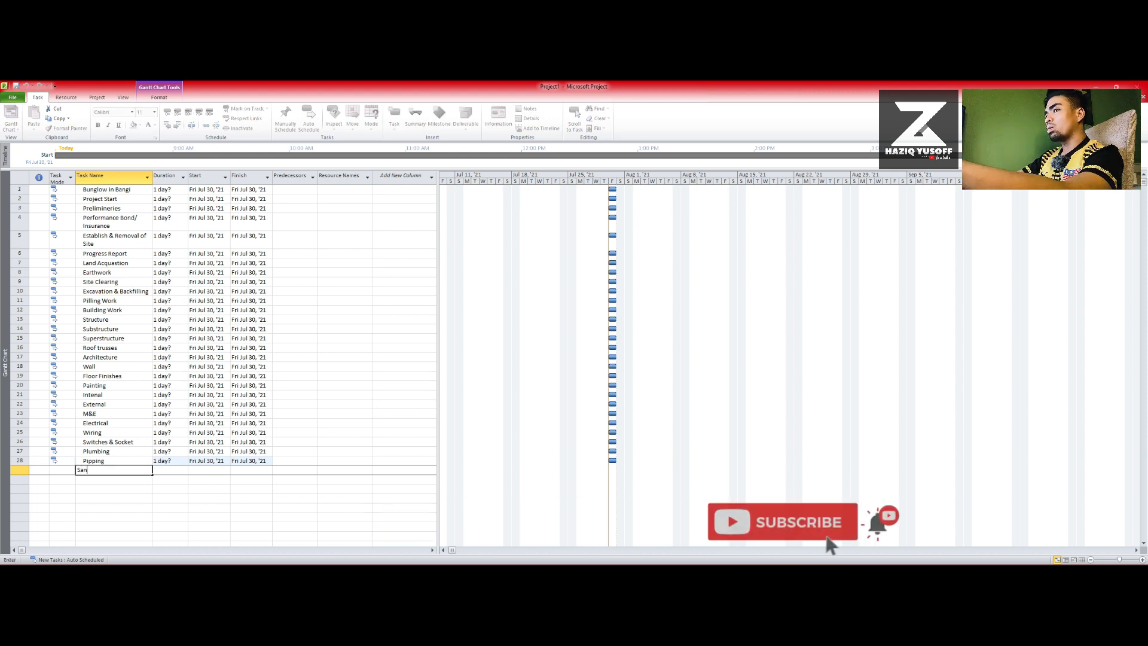
text(itary)
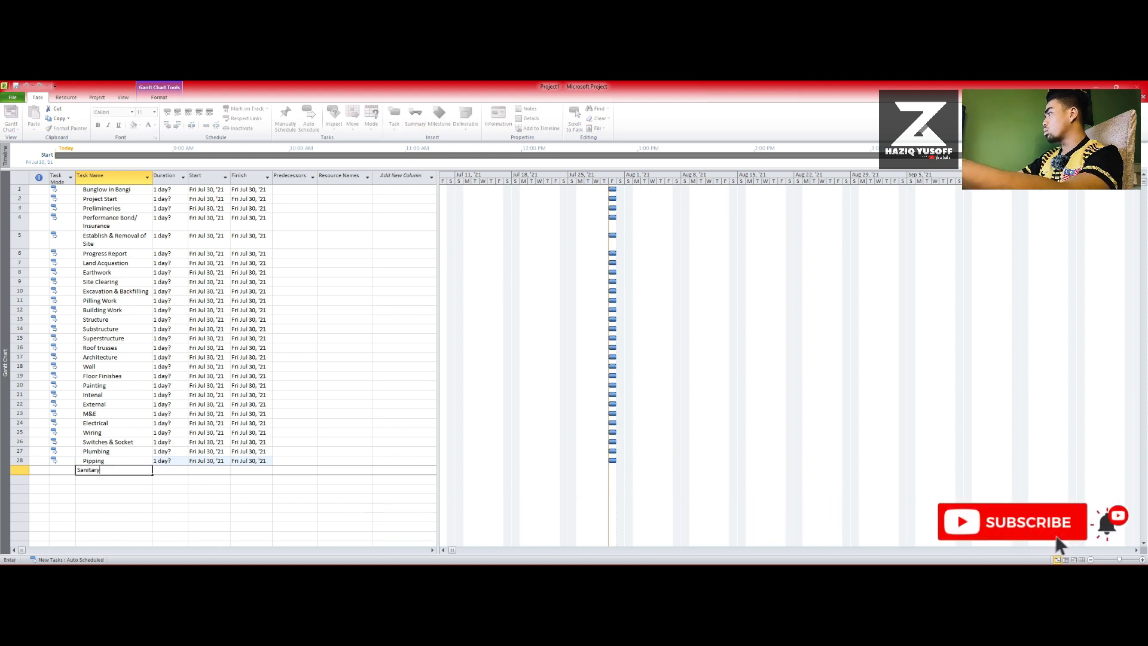
key(Return)
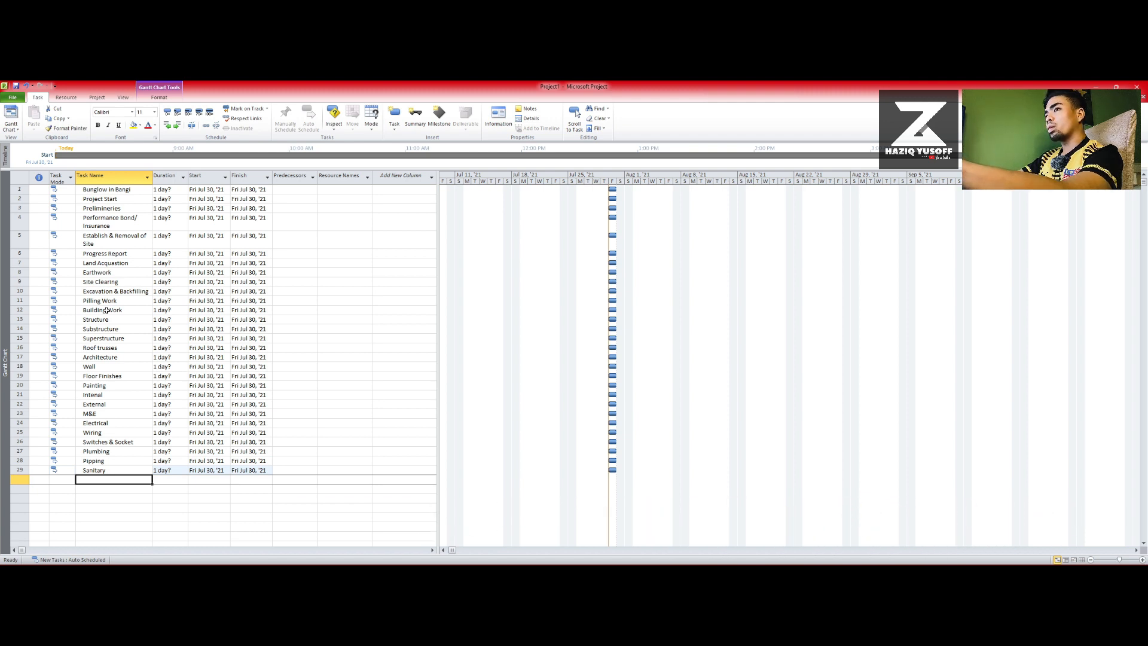
text(In)
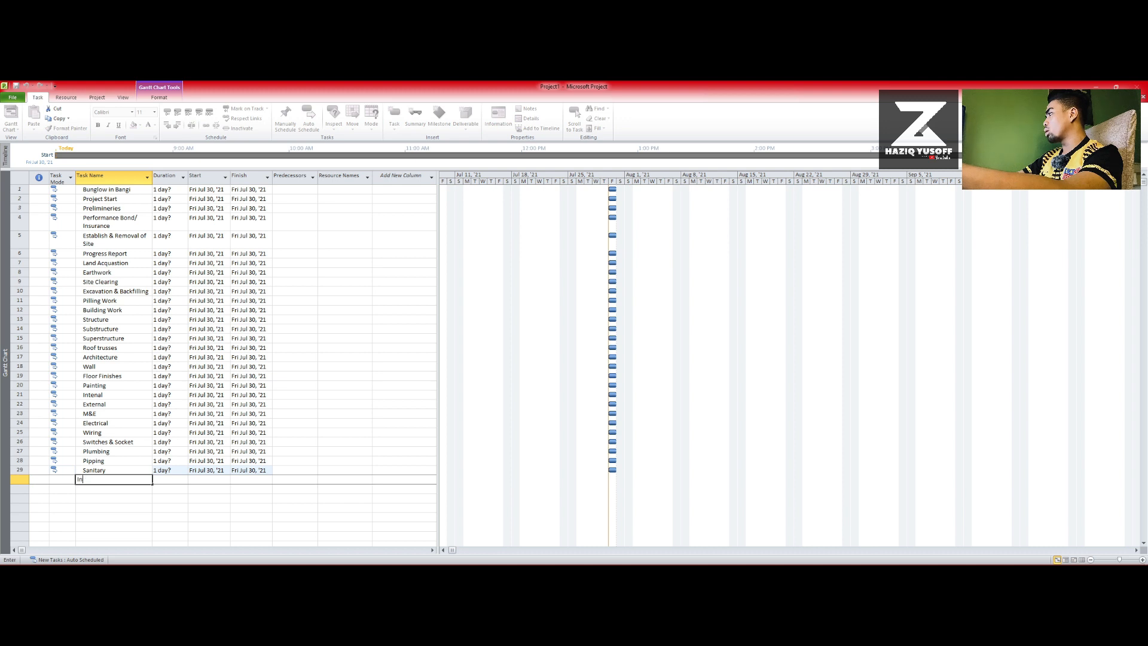
text(sfrastruc)
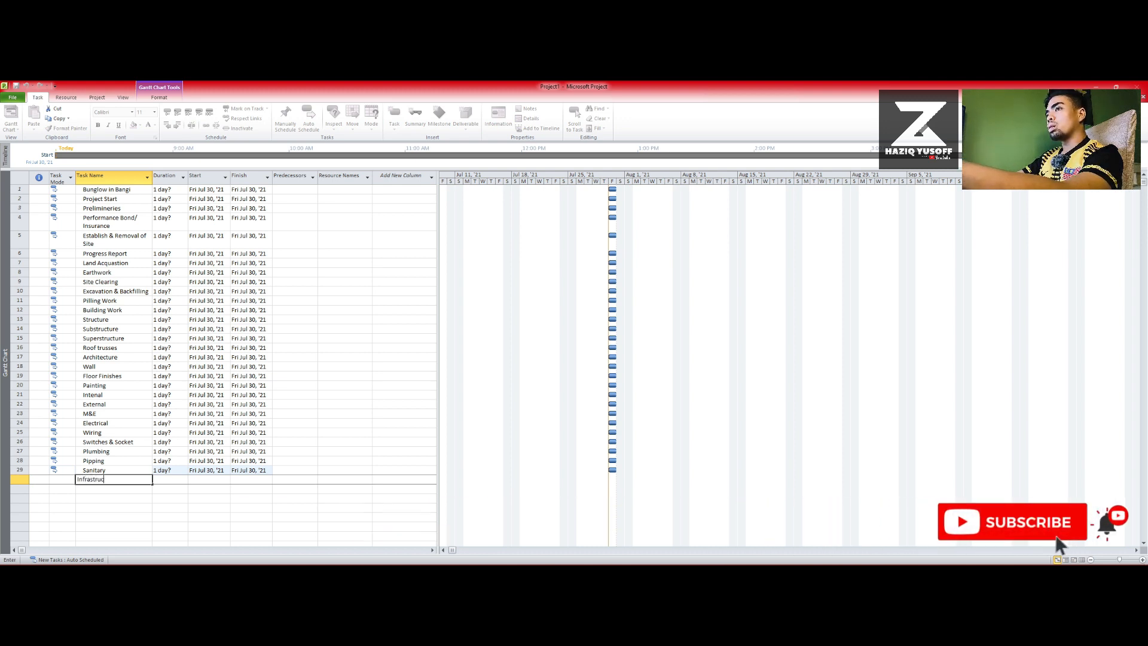
text(ture)
key(Return)
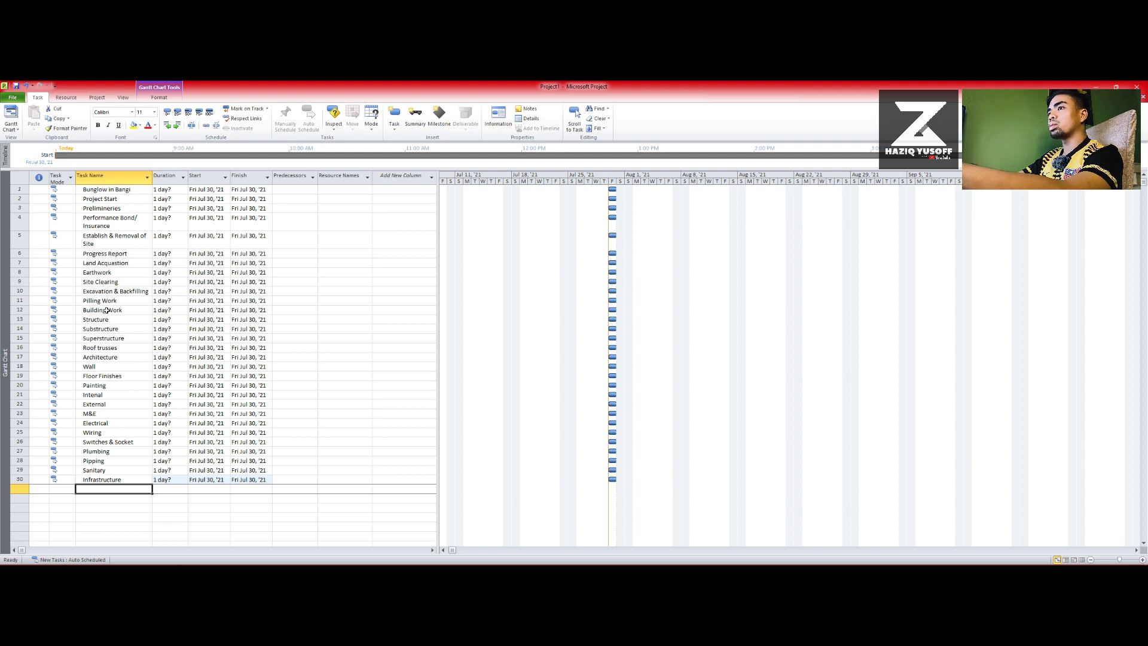
- Add two tasks below "Infrastructure": "Road & Drainage" in row 31 and "TNB & Water Meter" in row 32
text(Road)
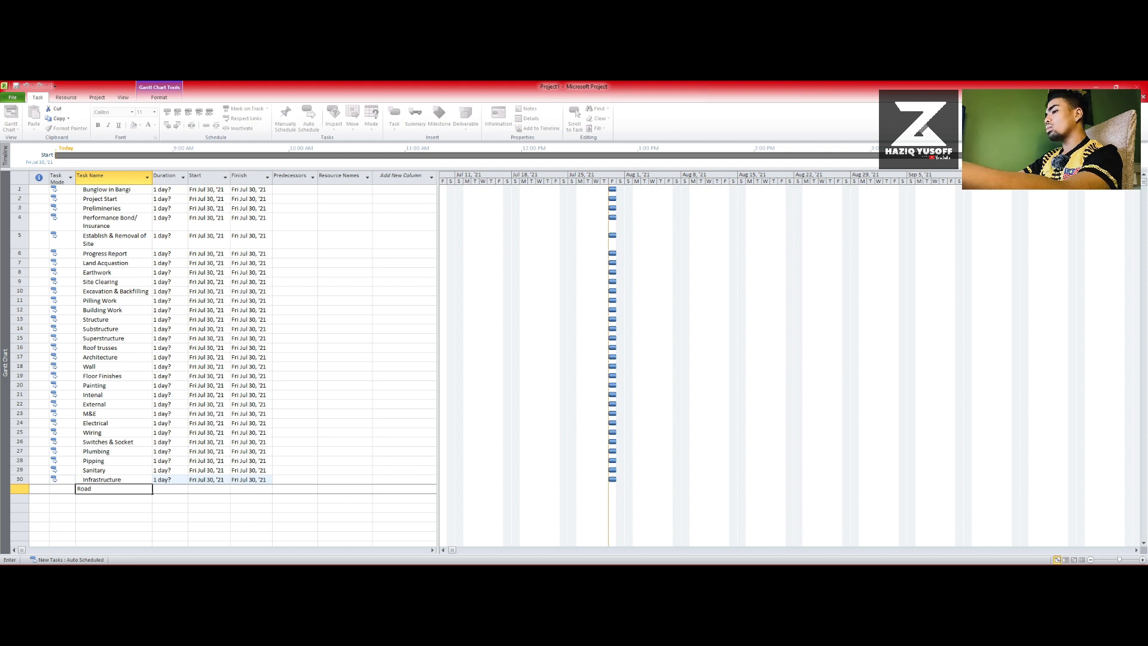
text( & )
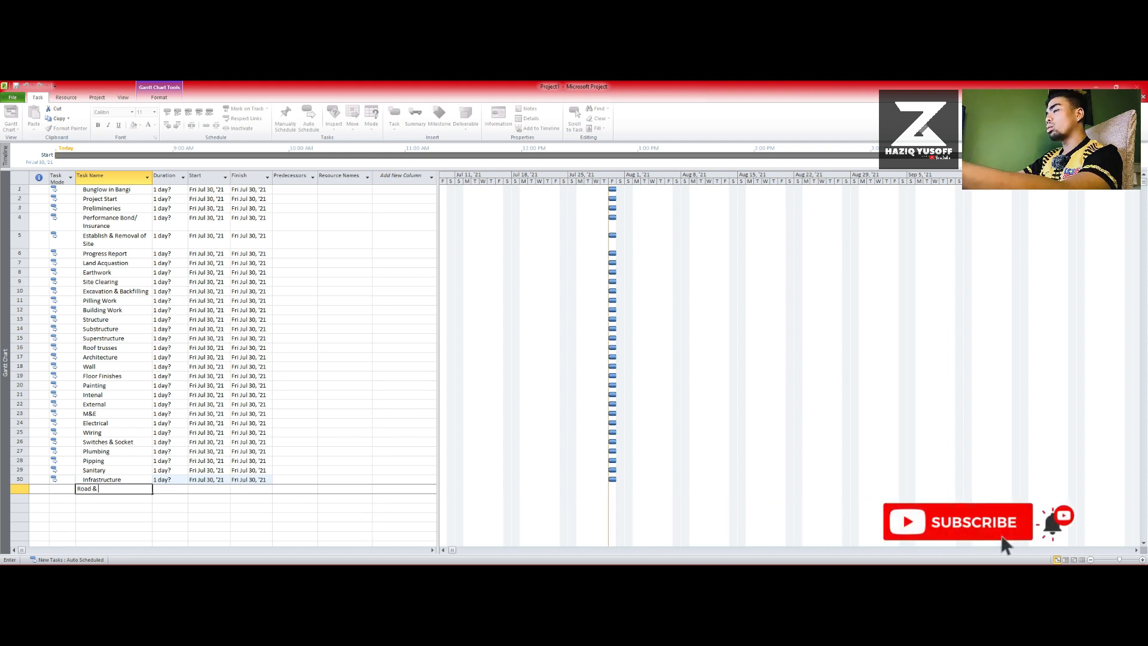
text(Drai)
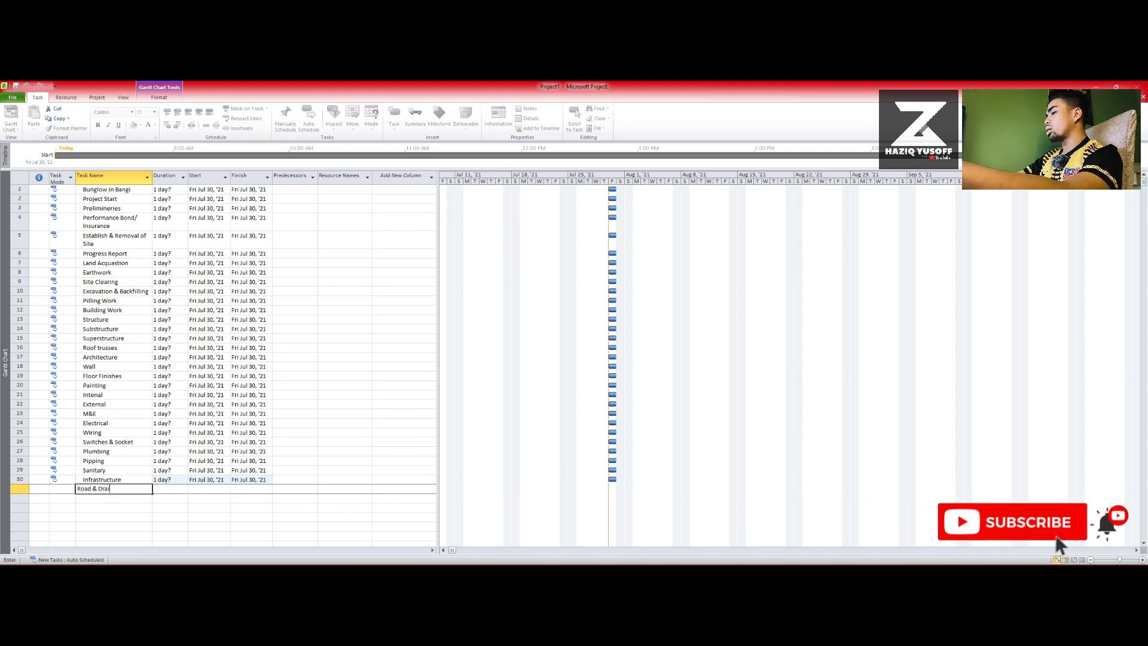
text(nage)
key(Return)
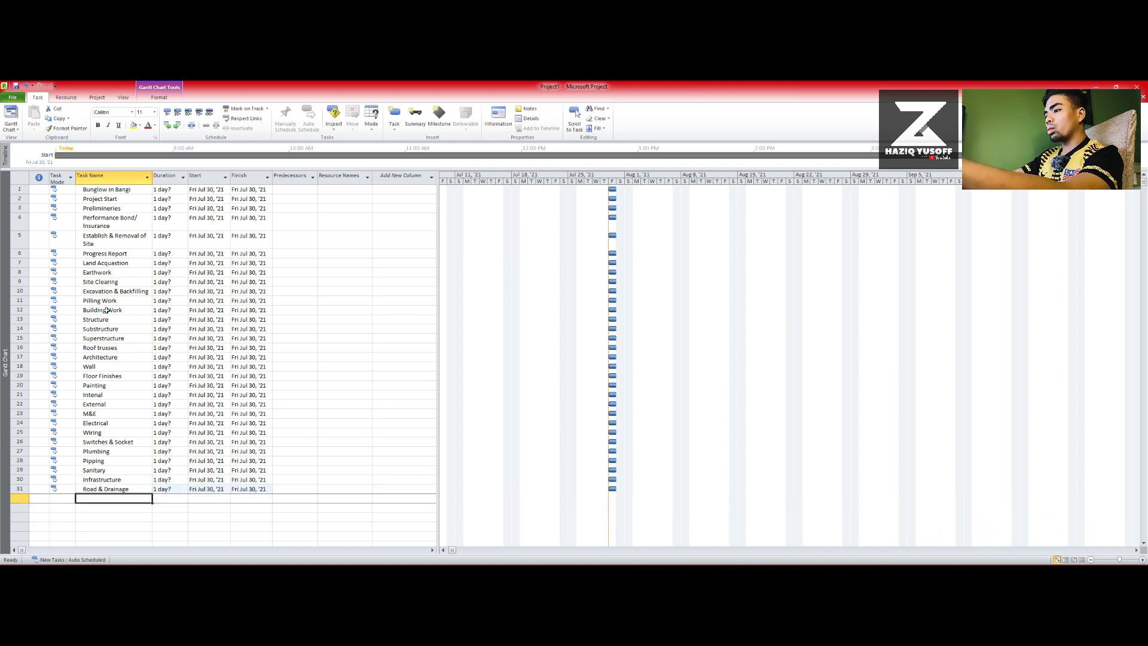
text(TN)
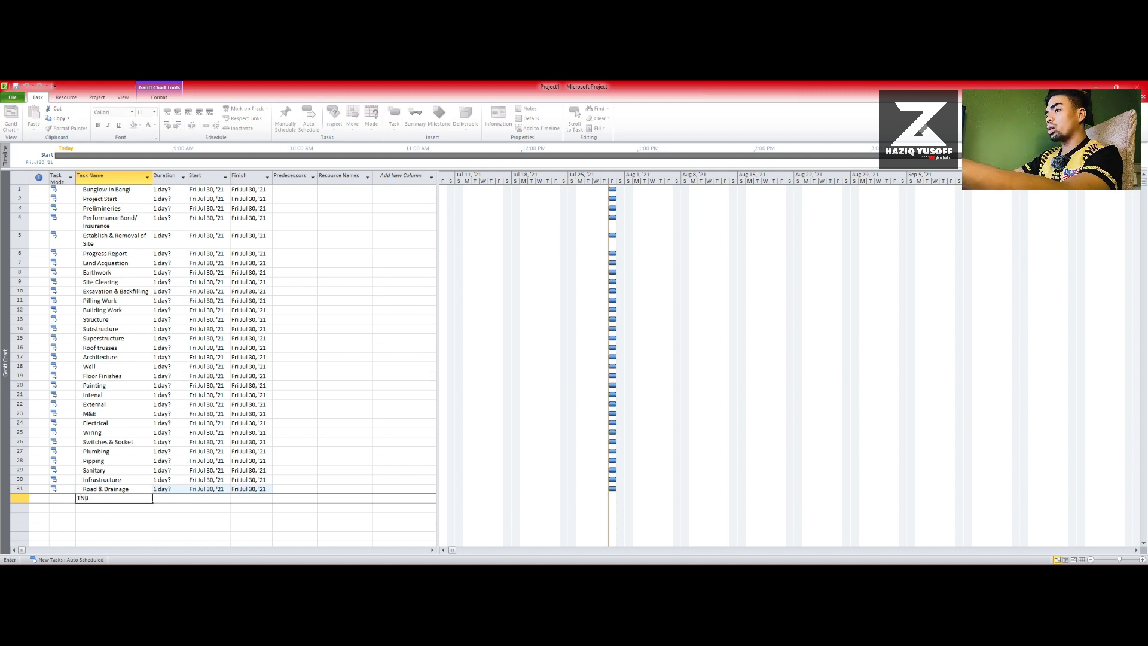
text(B & Water Meter)
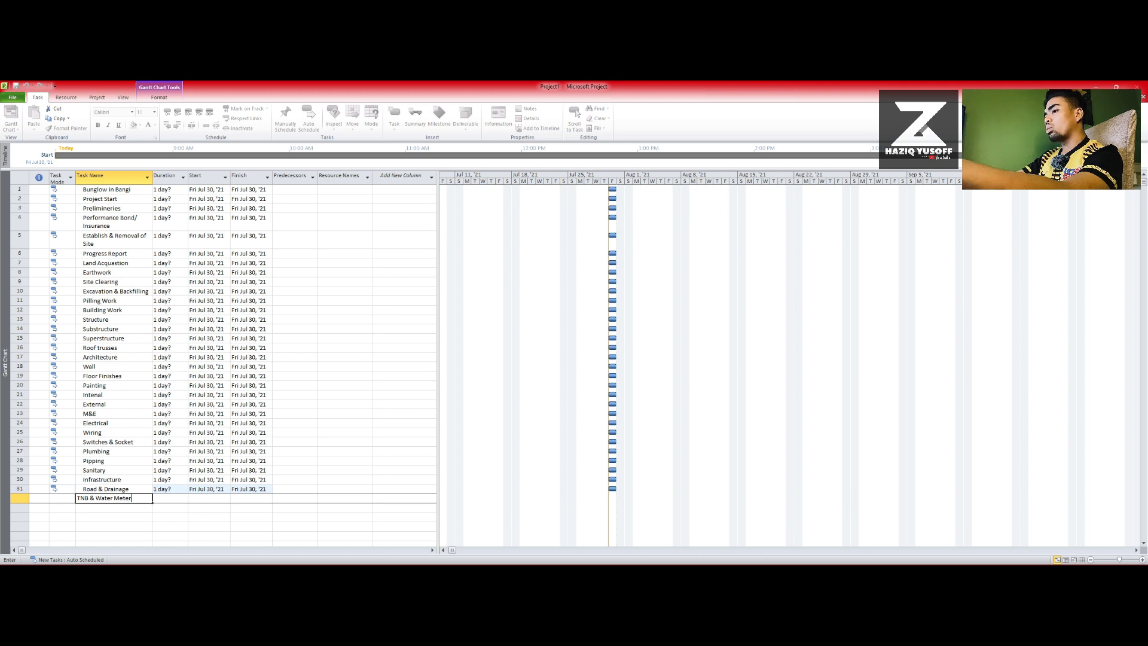
key(Return)
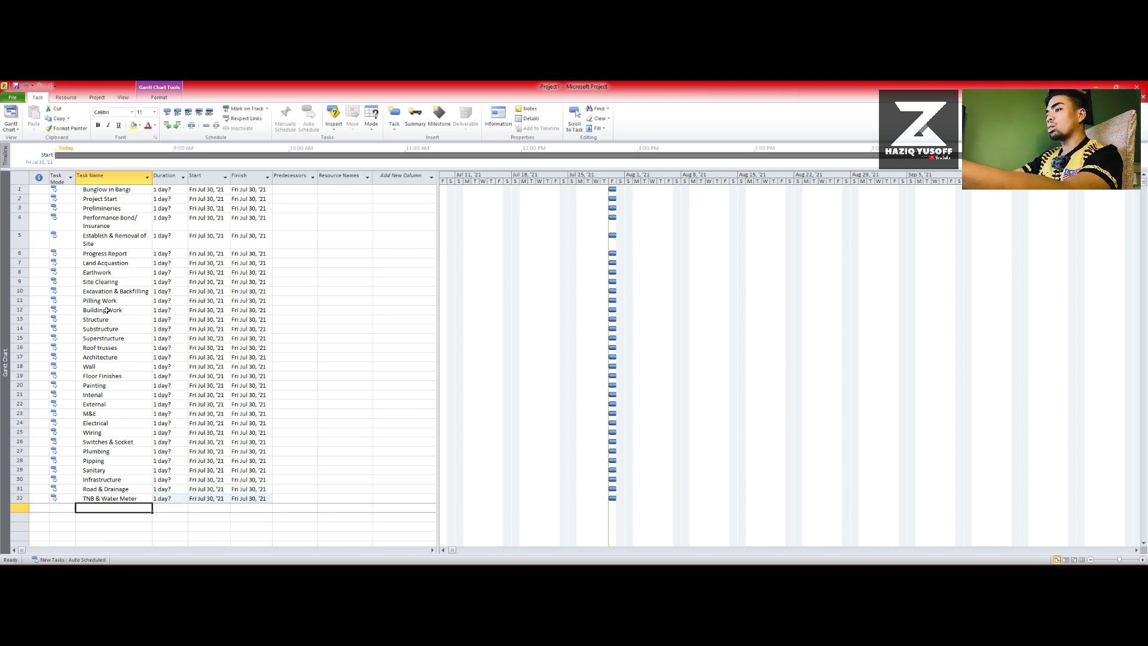
- Add two tasks below "TNB & Water Meter": "Testing" in row 33 and "Project Finish" in row 34
text(Te)
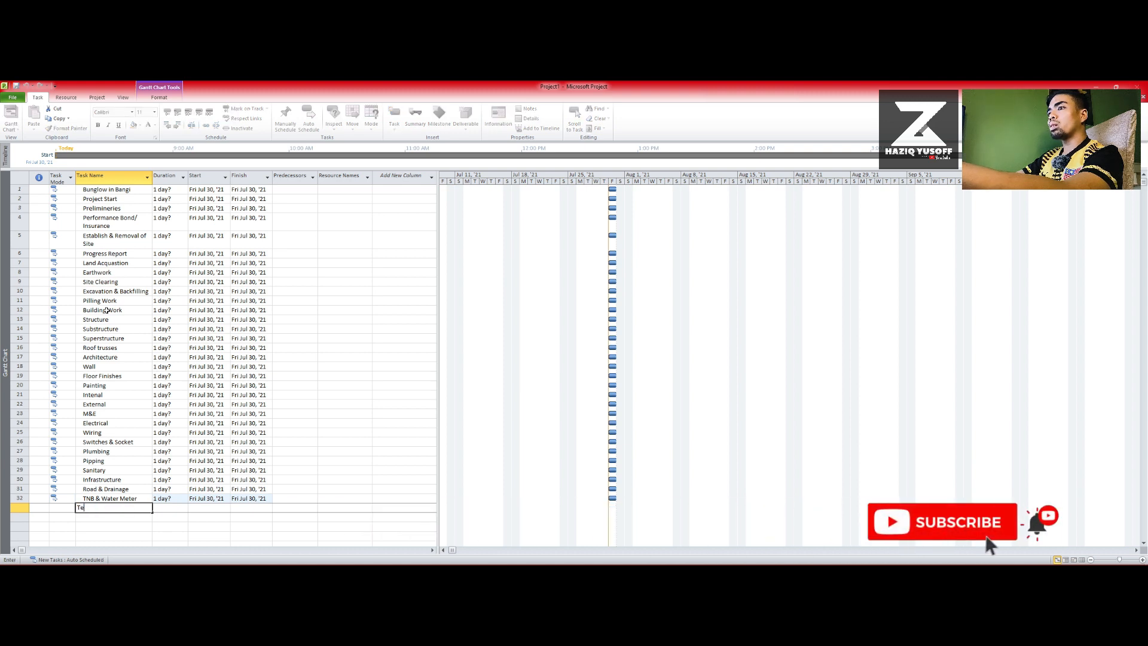
text(sting)
key(Return)
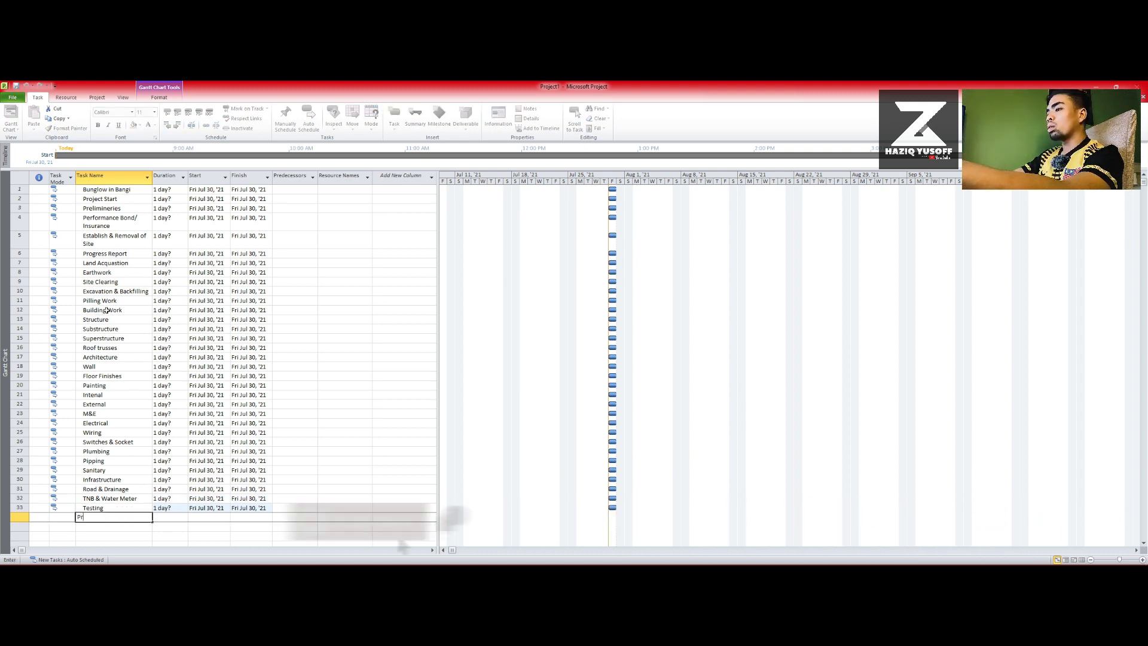
text(Project )
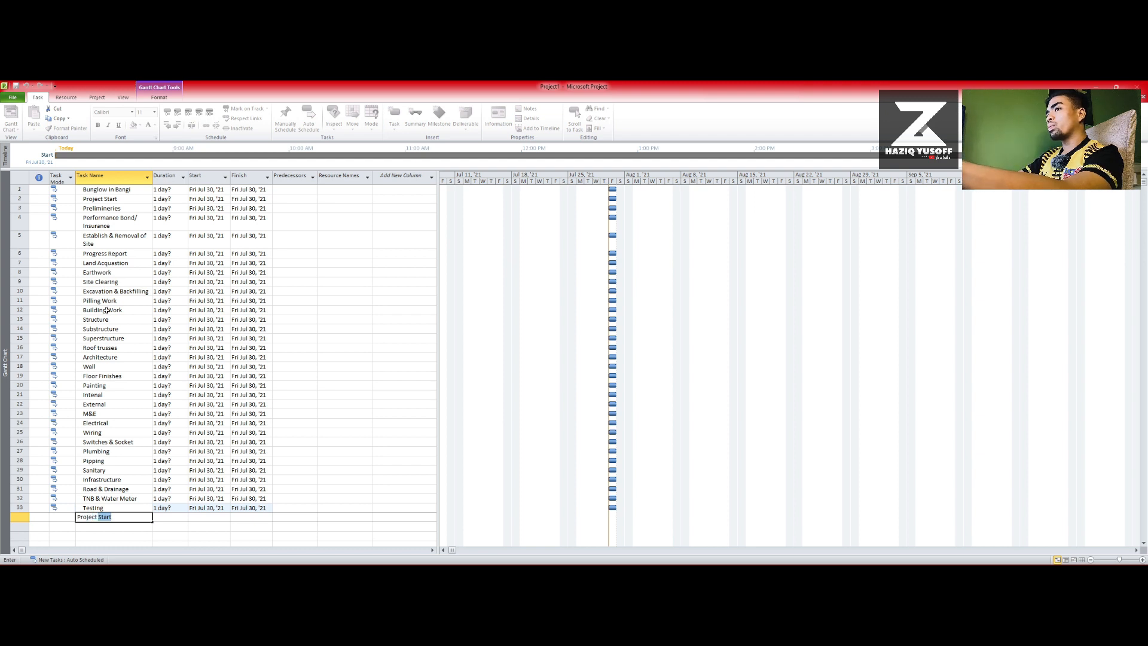
text(Finish)
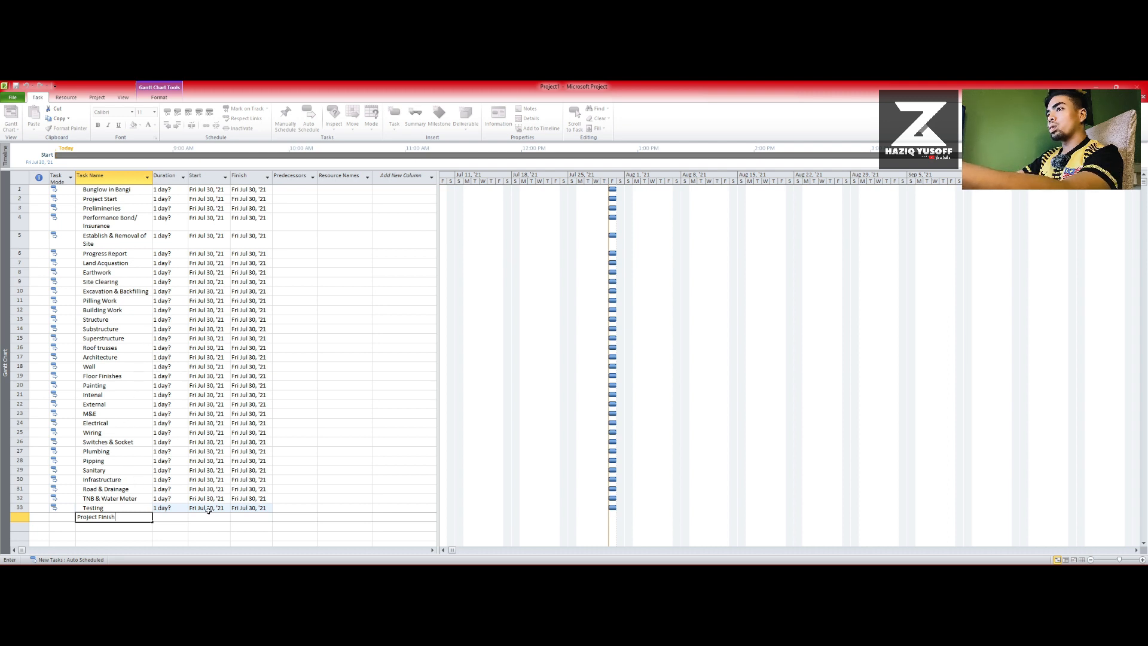
key(Return)
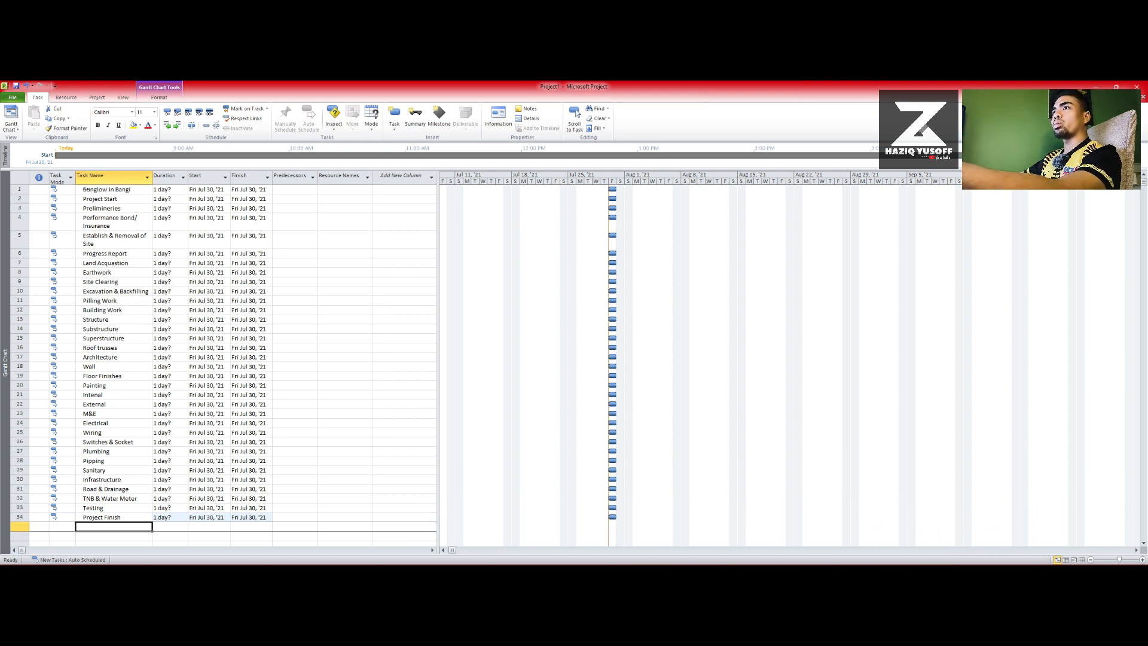
- Indent all tasks from "Project Start" through "Project Finish" one level, making them subtasks of "Bunglow in Bangi"
drag(83, 198, 144, 513)
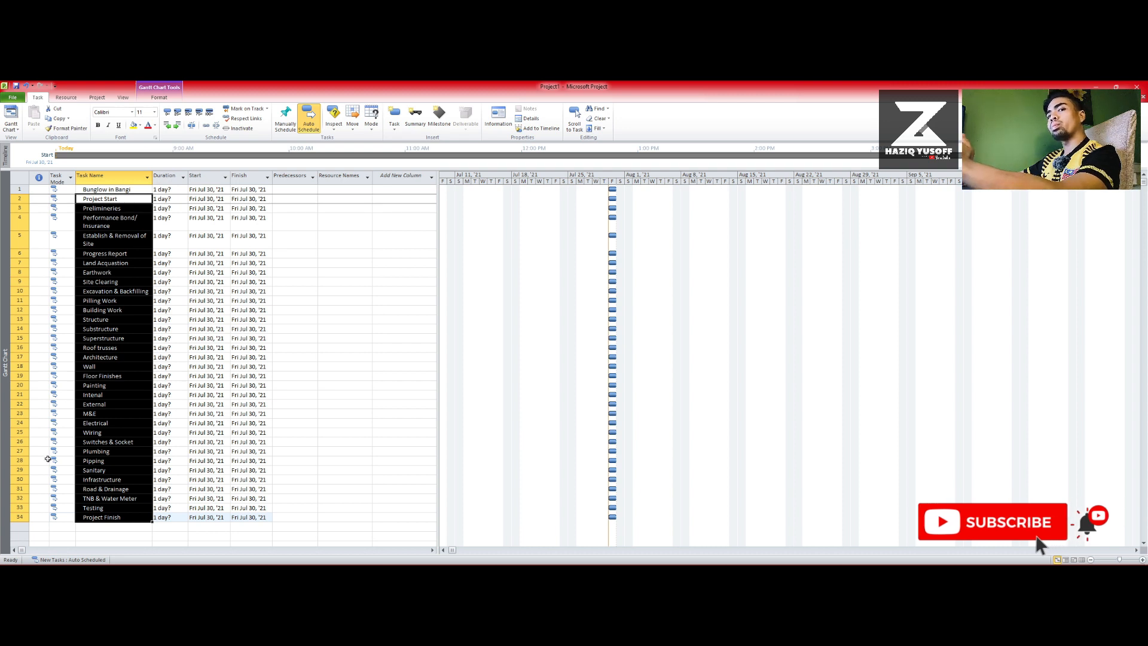
click(176, 126)
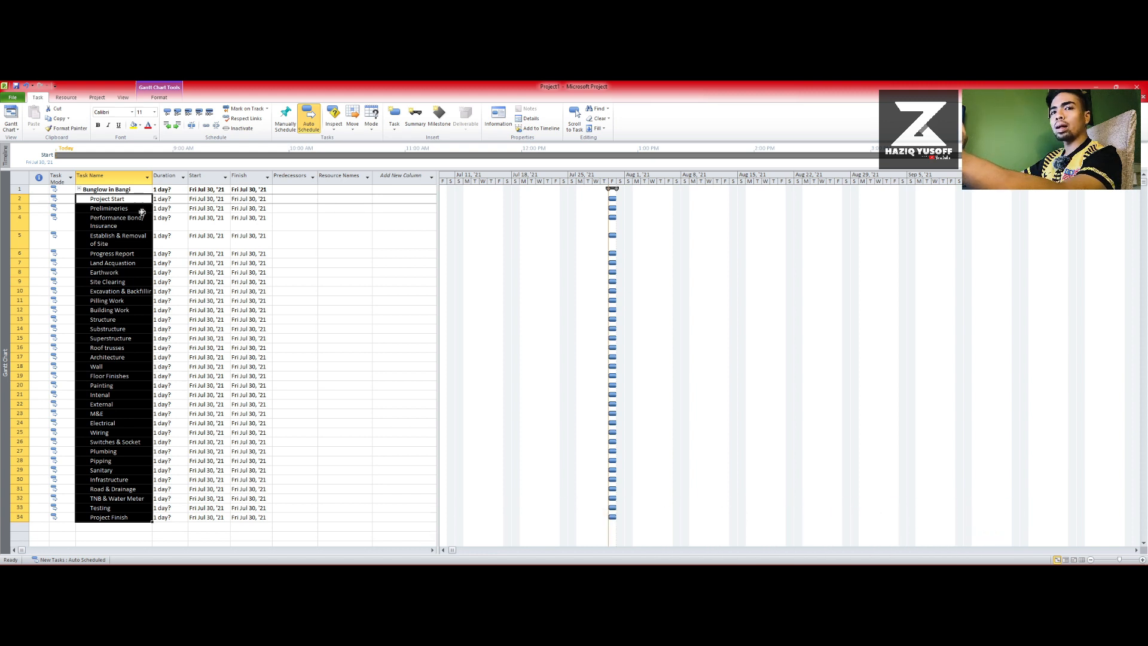
click(140, 212)
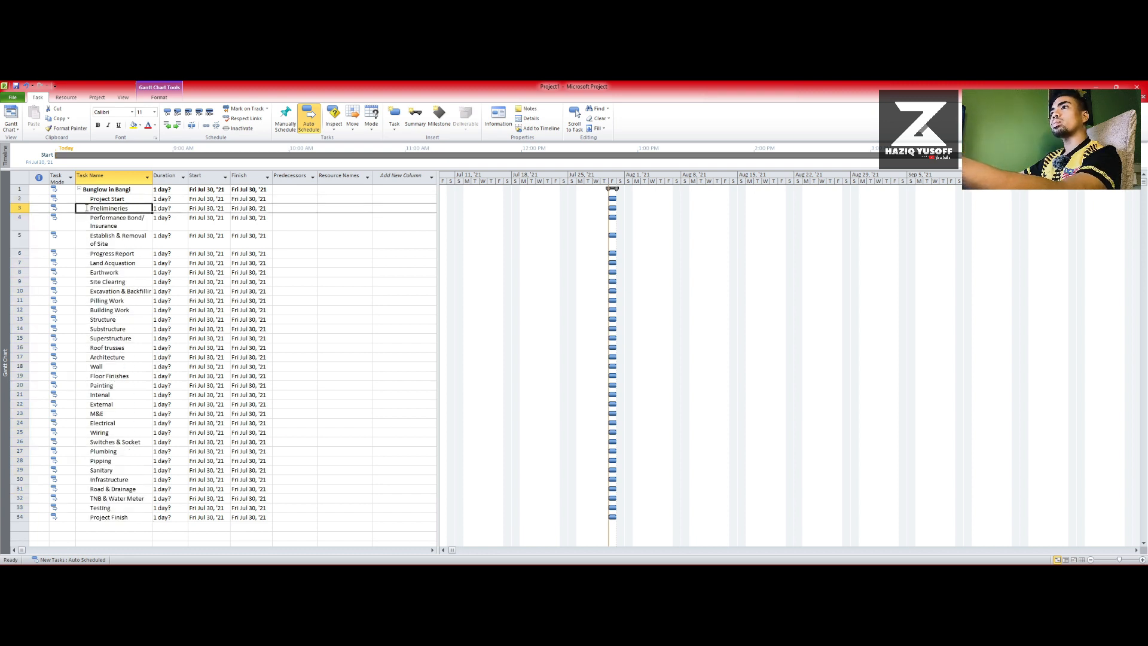
- Indent "Prelimineries" through "Land Acquastion" under "Project Start", and indent rows 4 to 7 one more level under "Prelimineries"
drag(90, 218, 103, 260)
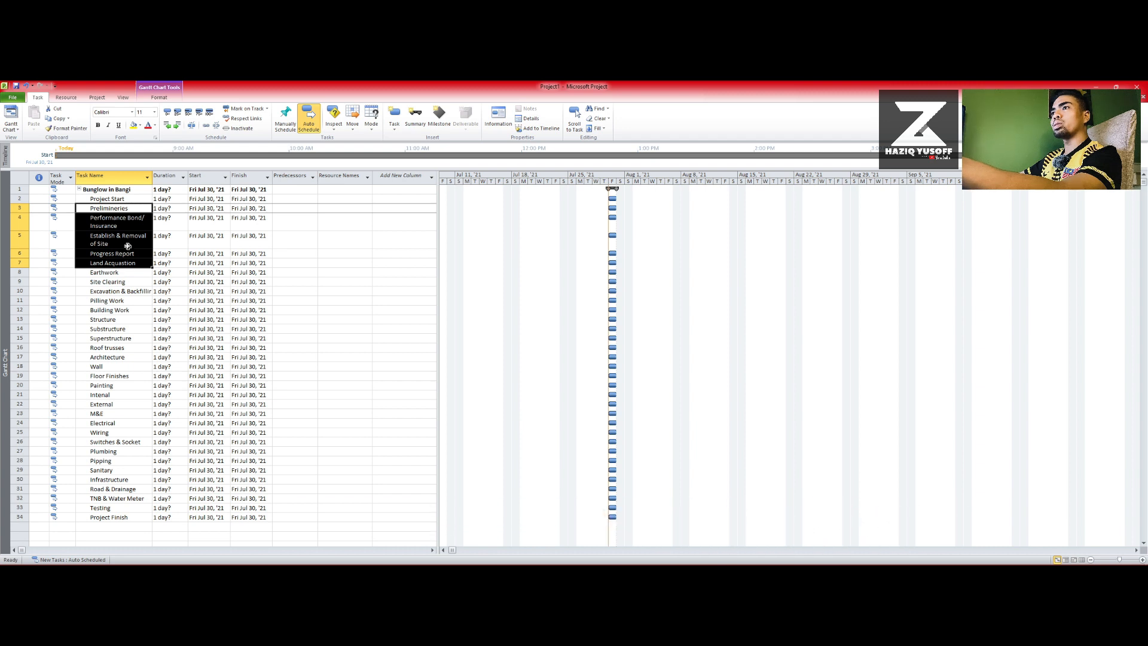
click(178, 125)
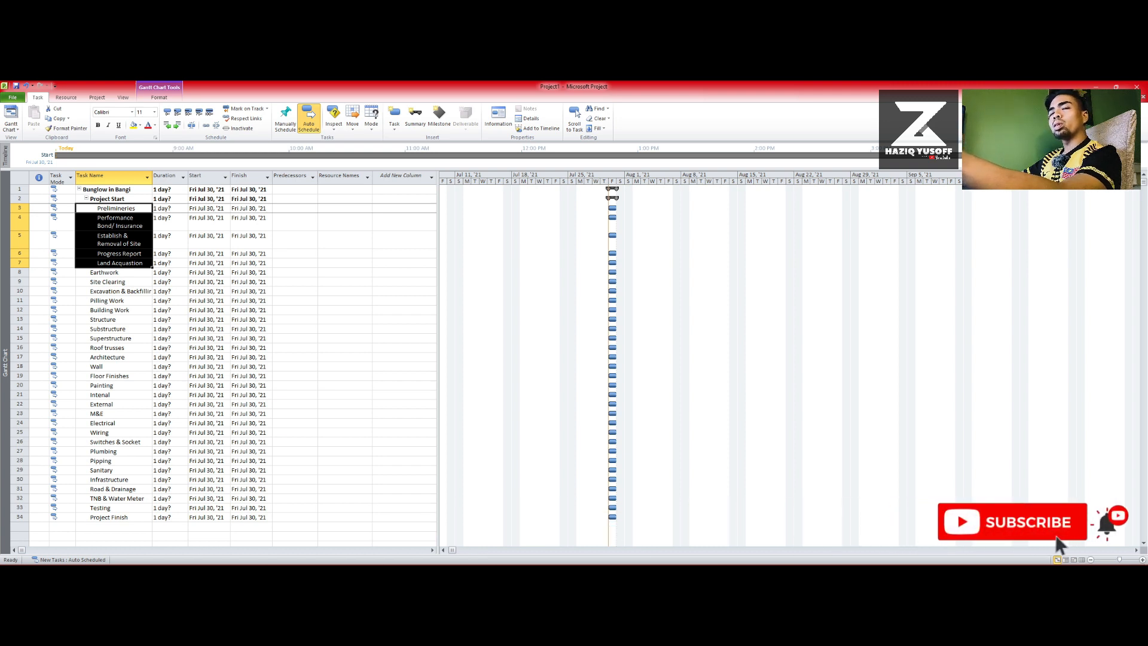
click(131, 245)
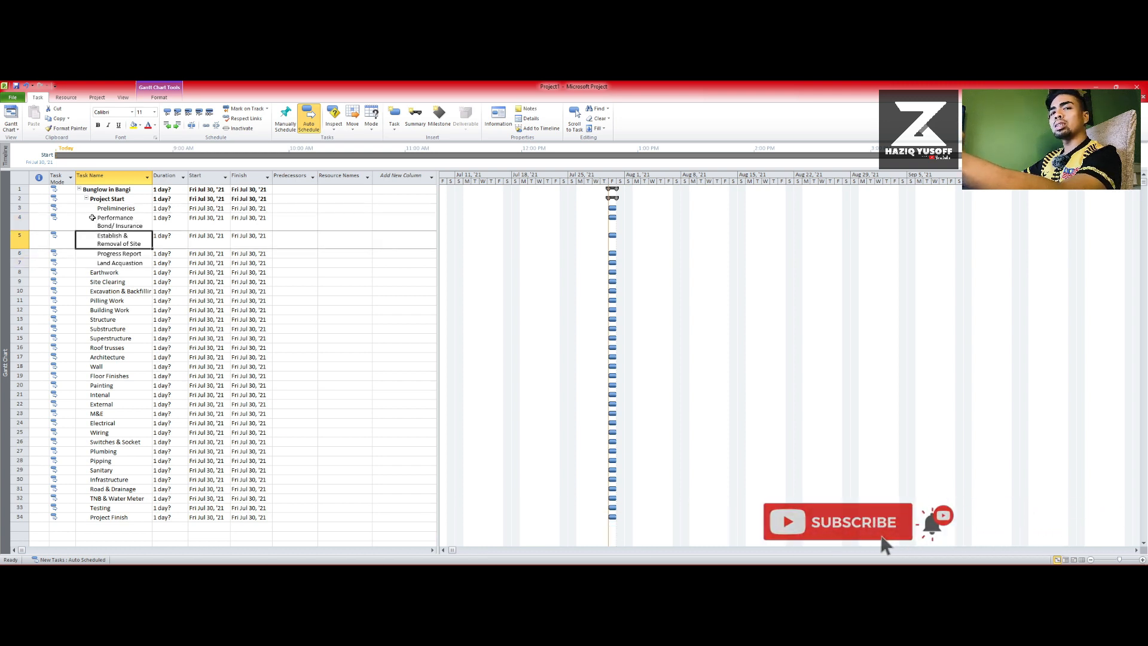
drag(94, 219, 134, 264)
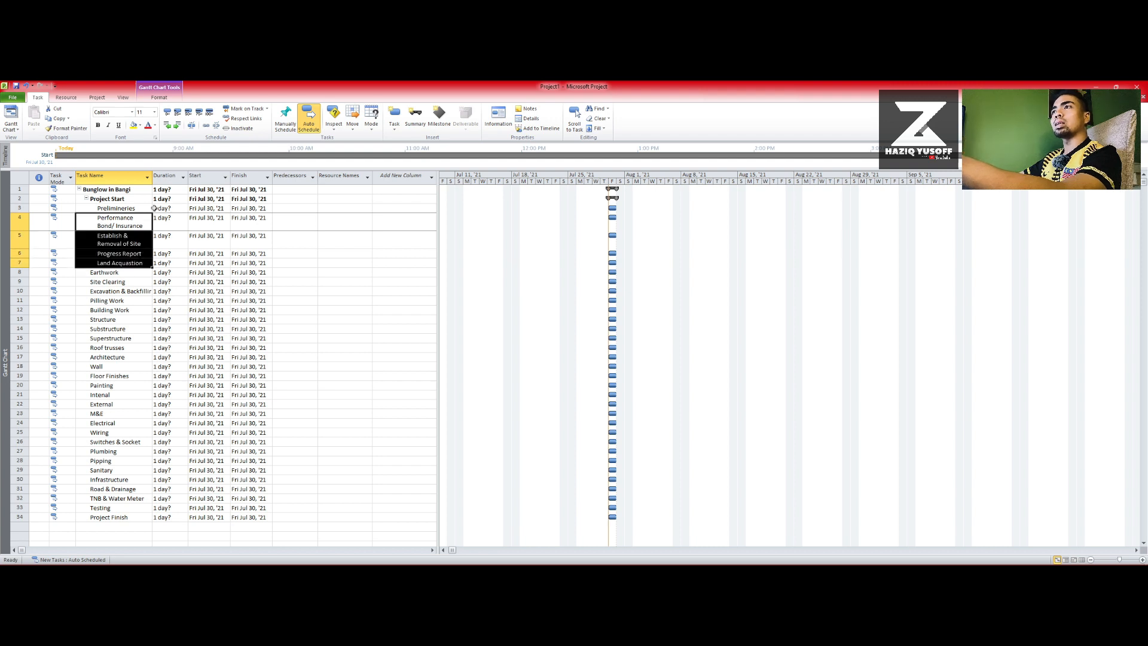
click(178, 125)
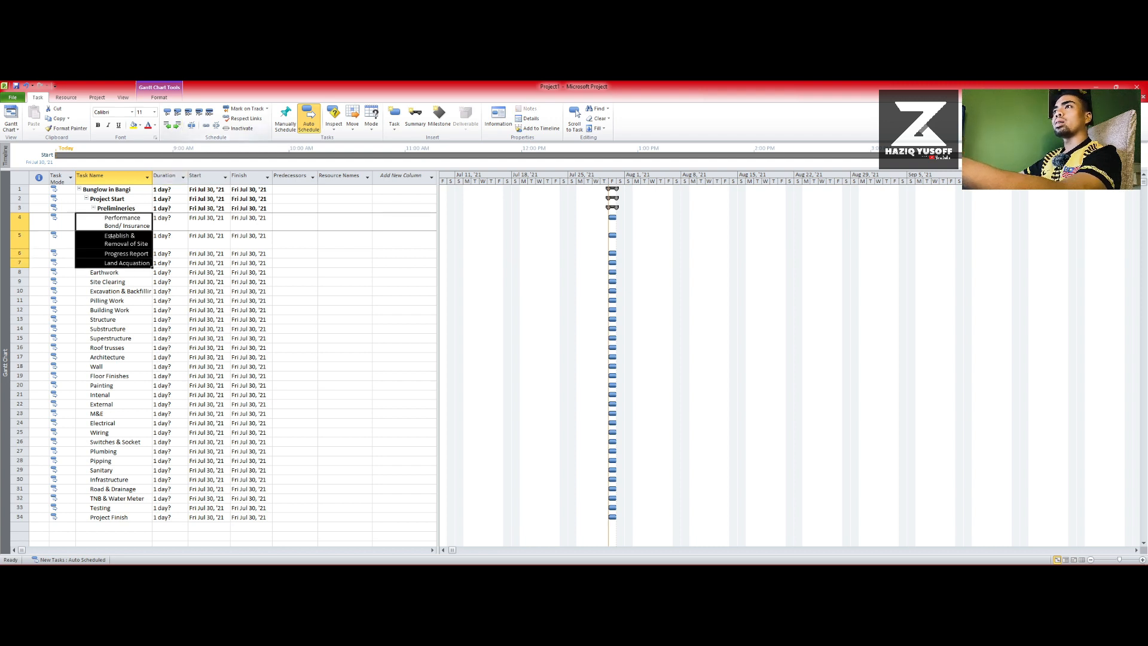
click(103, 209)
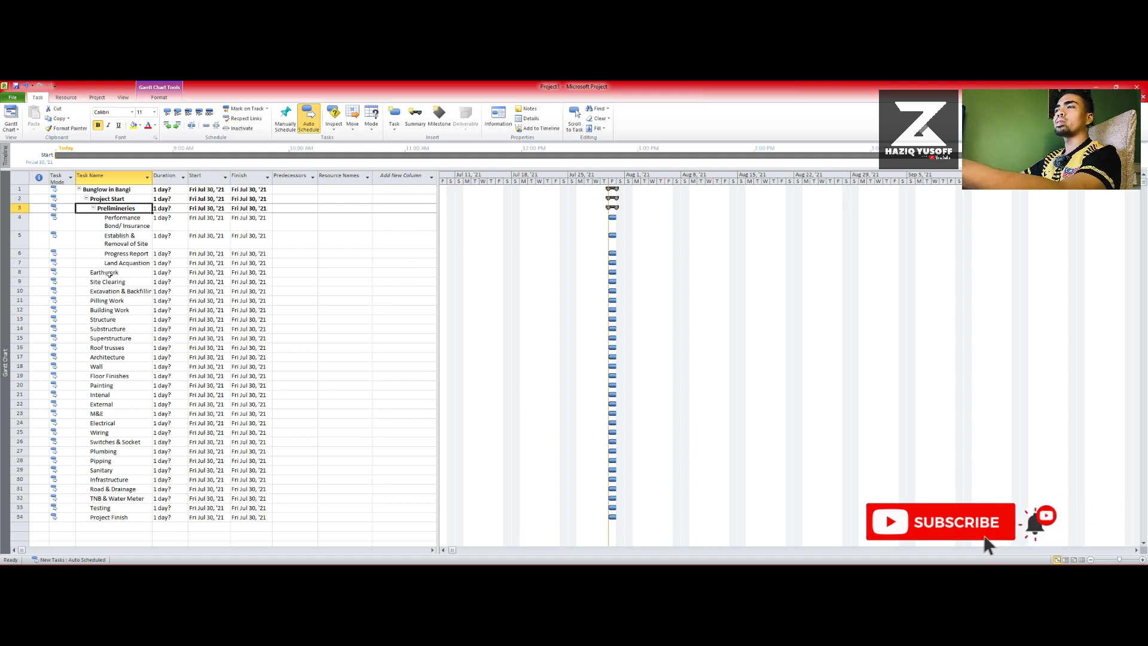
- Indent "Site Clearing", "Excavation & Backfilling" and "Pilling Work" as subtasks of "Earthwork"
click(86, 281)
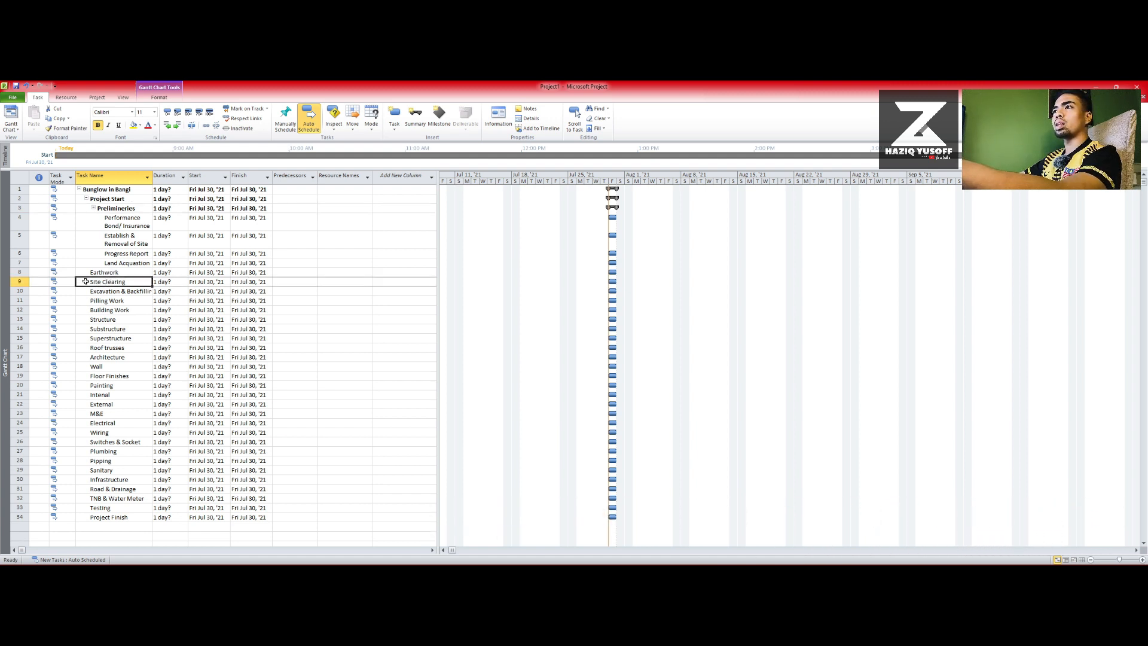
drag(86, 281, 116, 300)
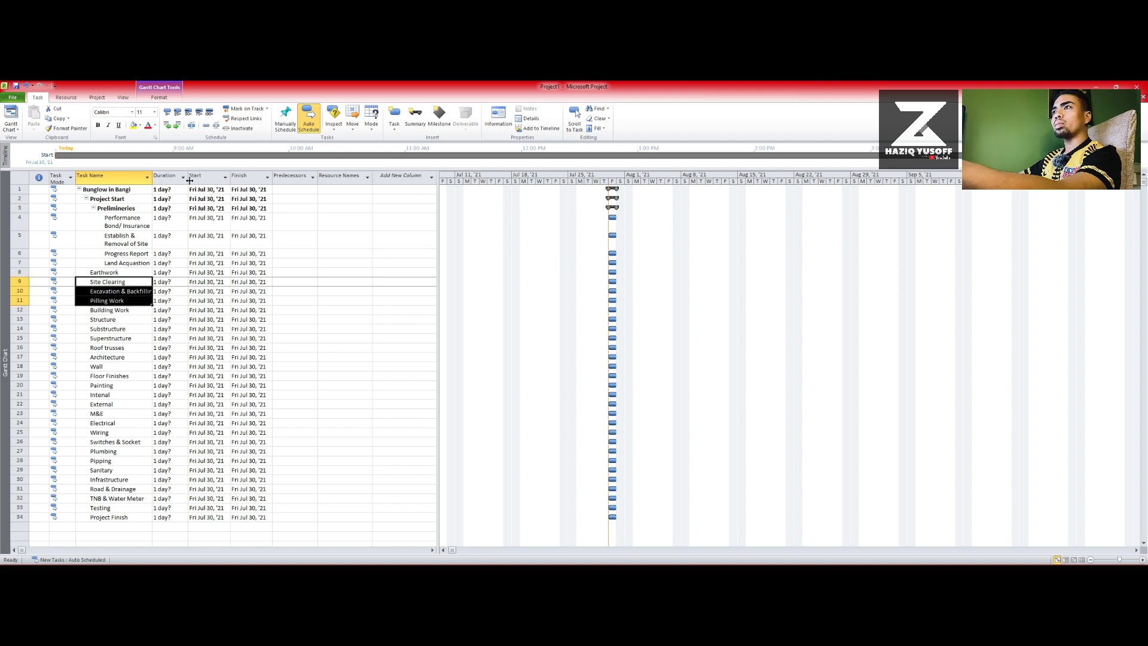
click(177, 128)
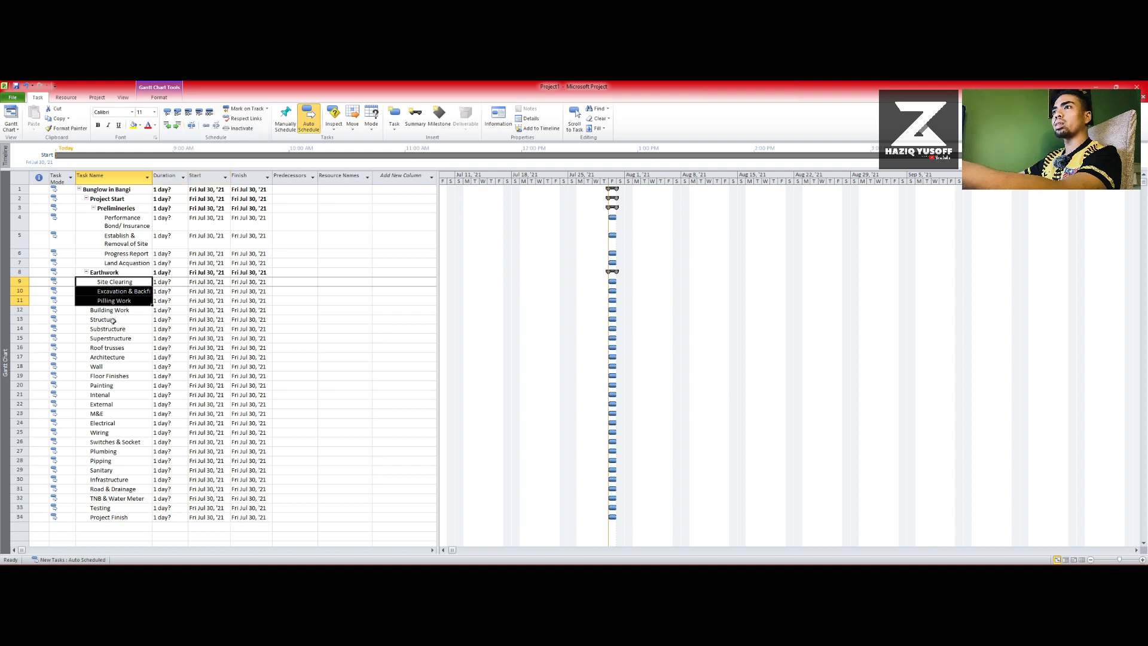
- Indent "Structure", "Substructure", "Superstructure" and "Roof trusses" as subtasks of "Building Work"
click(135, 348)
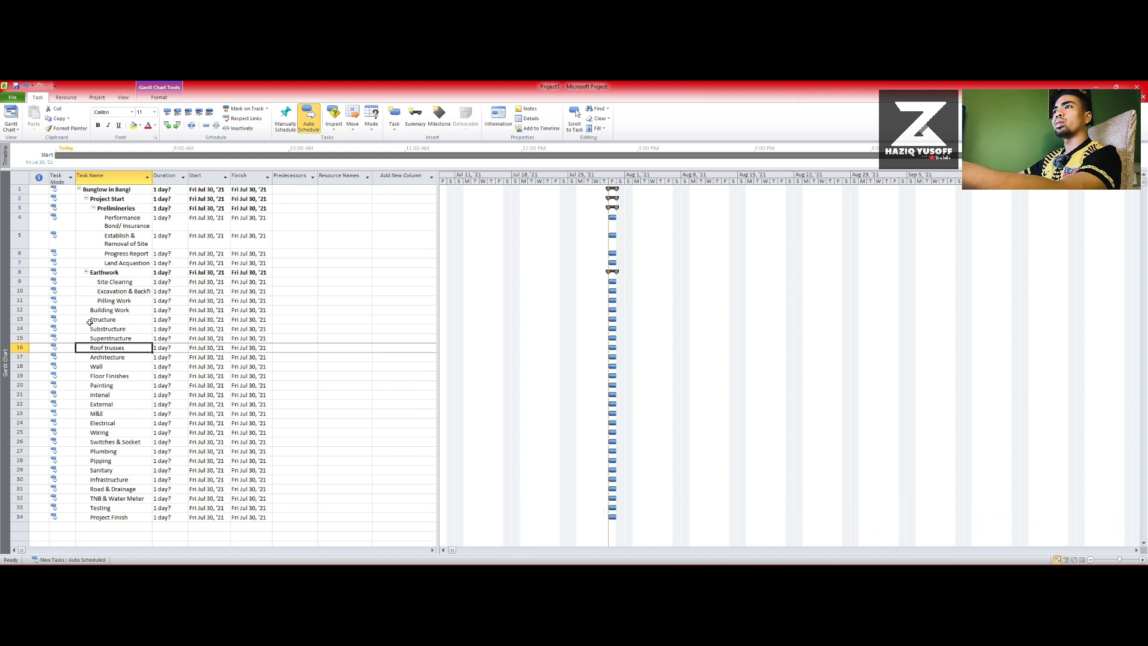
drag(89, 323, 130, 347)
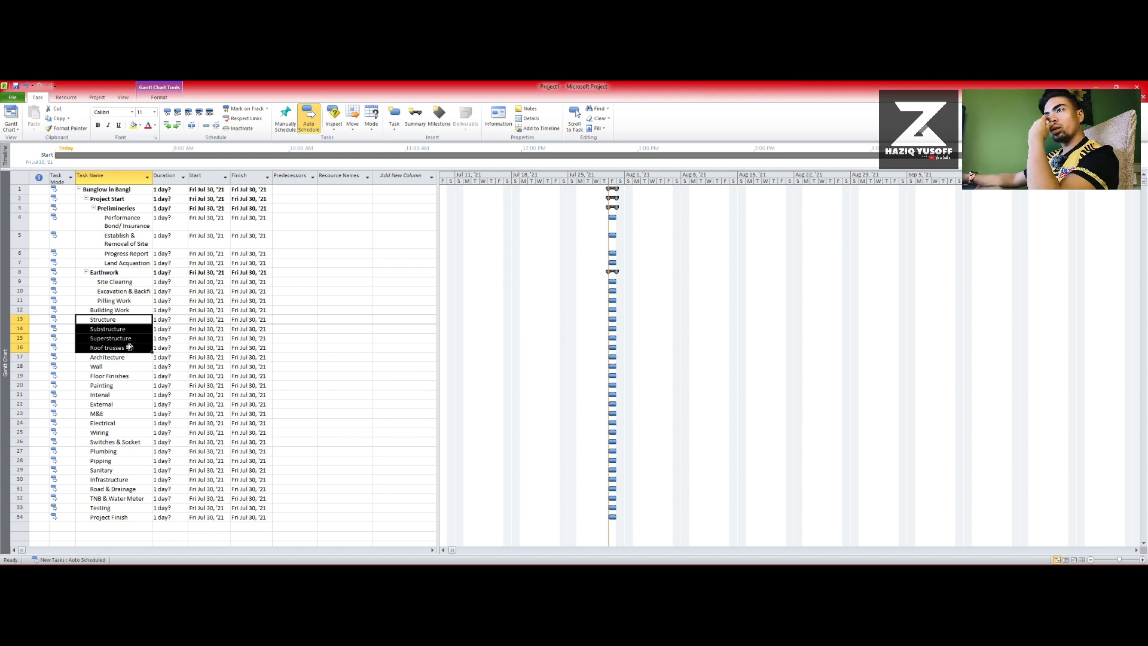
click(128, 329)
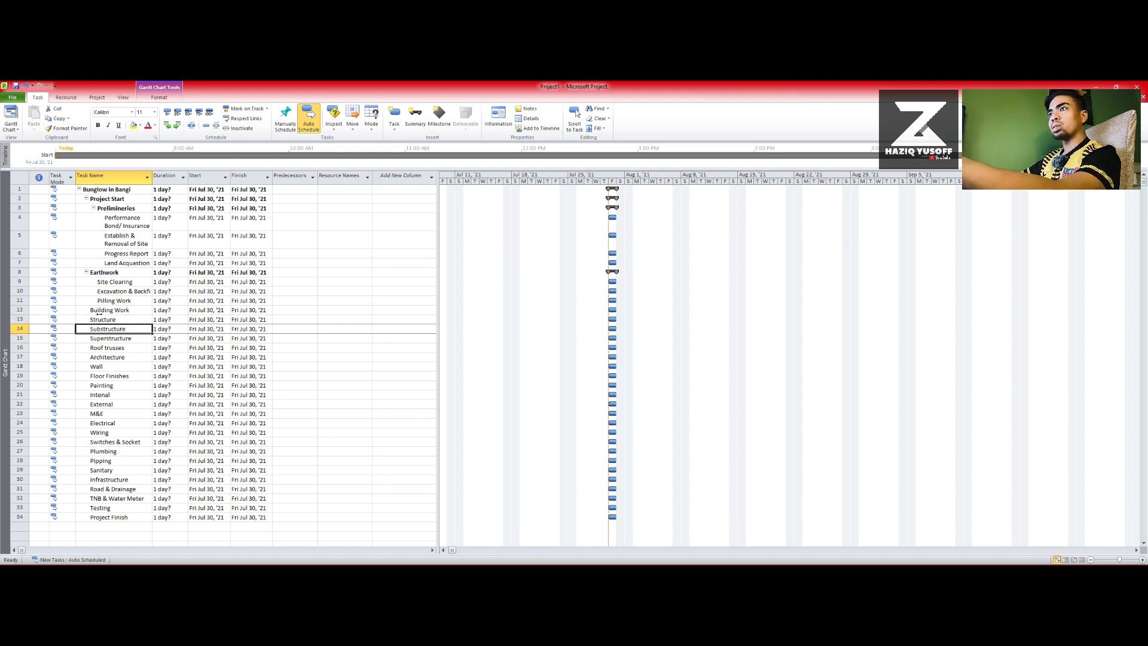
drag(88, 320, 129, 347)
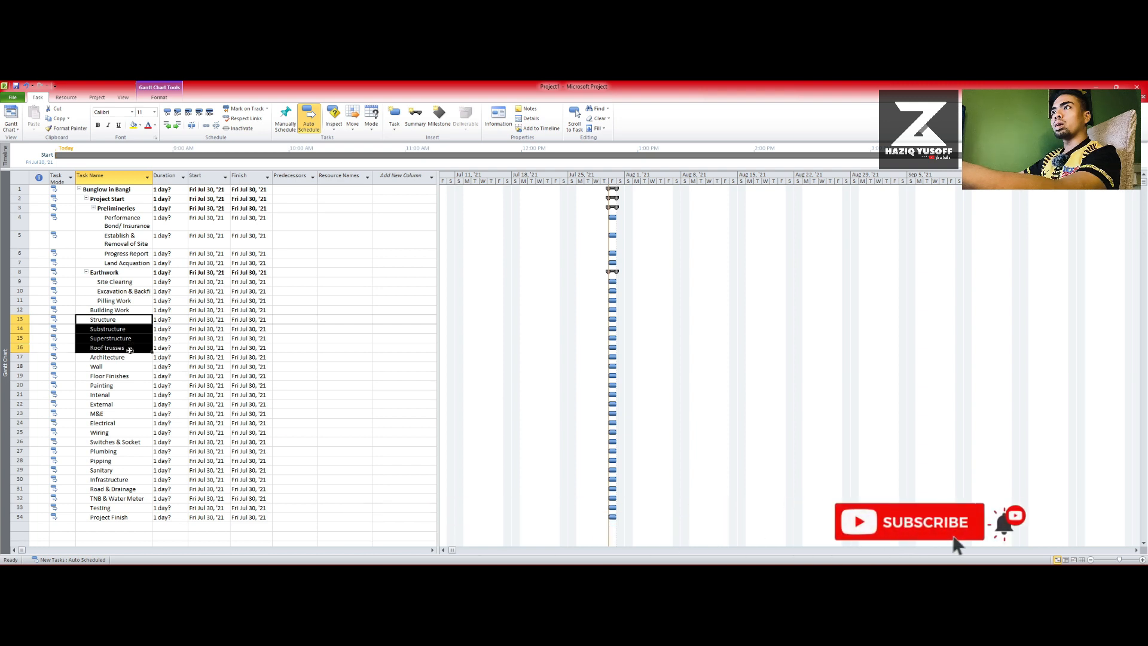
click(177, 125)
click(128, 375)
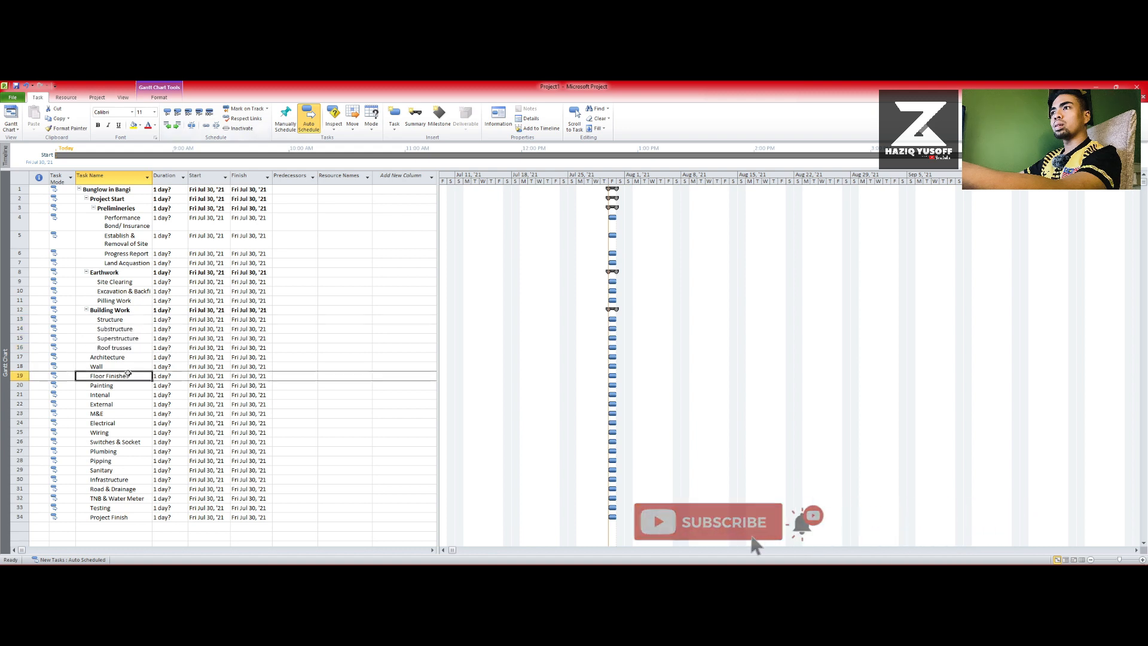
- Indent "Substructure", "Superstructure" and "Roof trusses" one more level as subtasks of "Structure"
drag(88, 328, 127, 345)
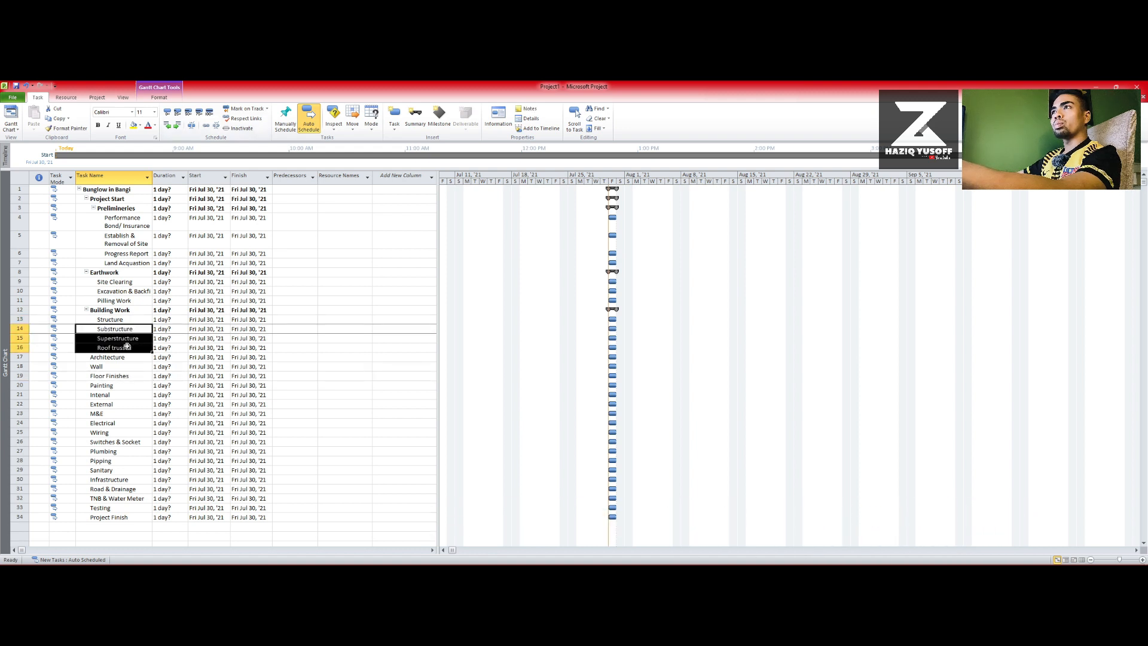
click(177, 127)
click(133, 376)
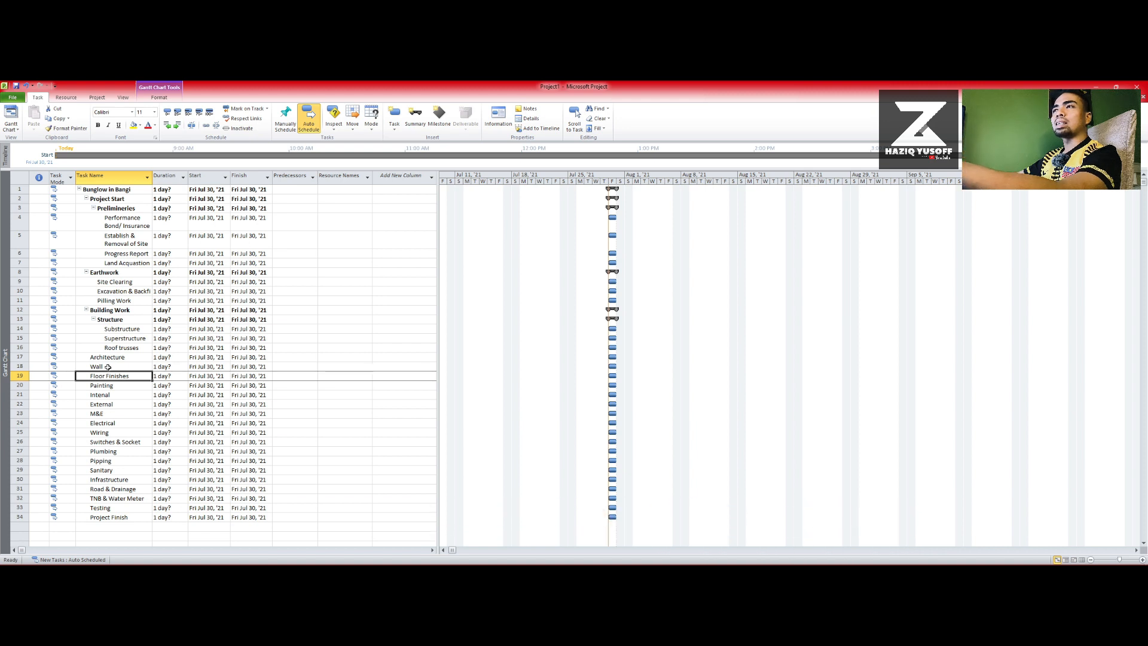
- Indent "Architecture", "Wall" and "Floor Finishes" under "Building Work", with "Wall" and "Floor Finishes" one level deeper as subtasks of "Architecture"
drag(83, 366, 122, 377)
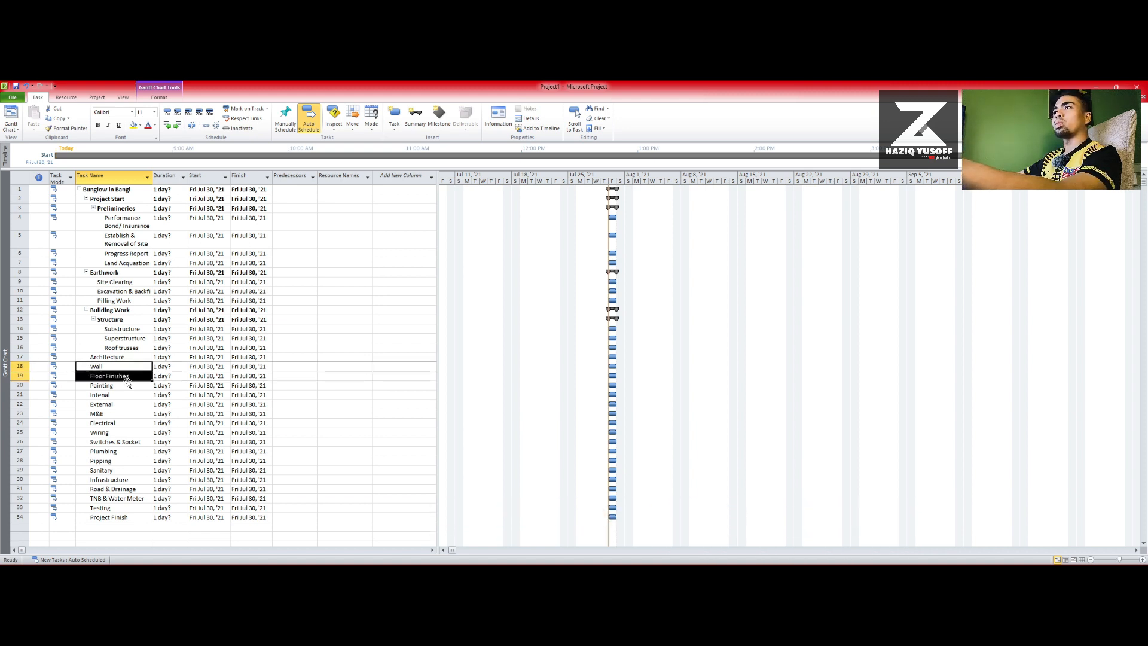
drag(87, 358, 112, 372)
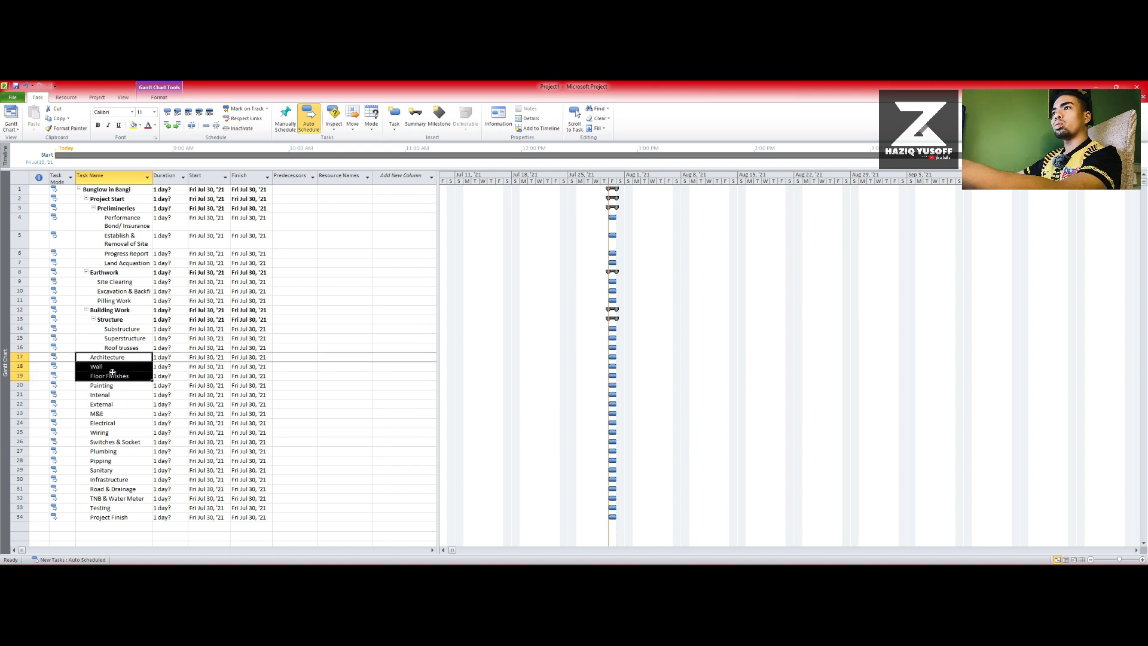
click(177, 124)
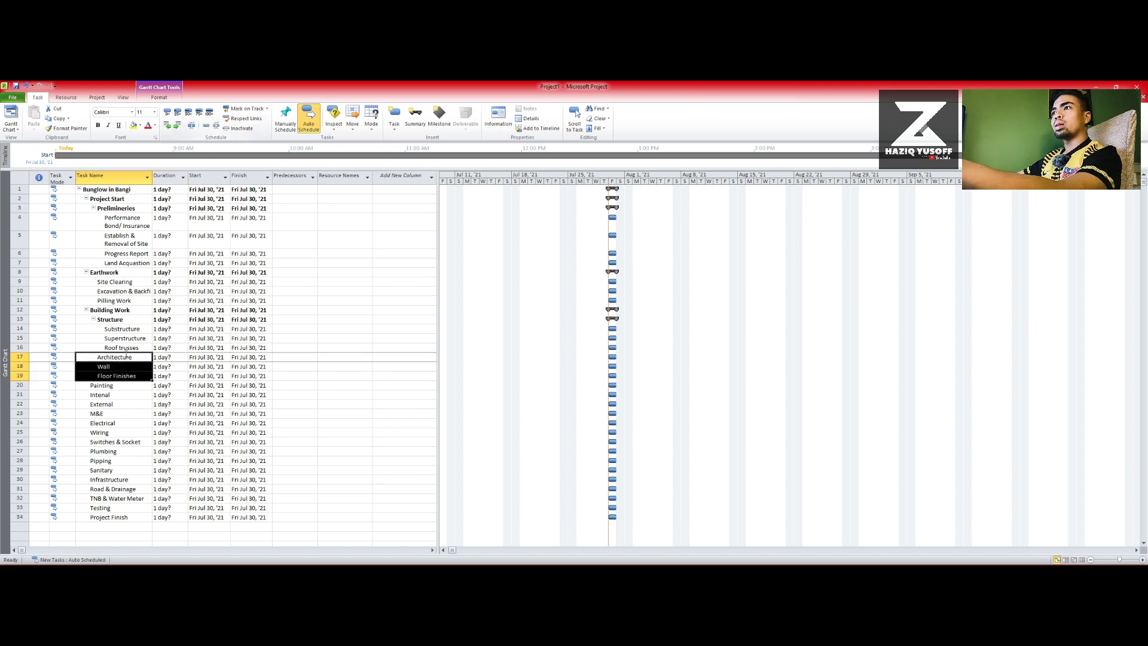
drag(104, 367, 118, 375)
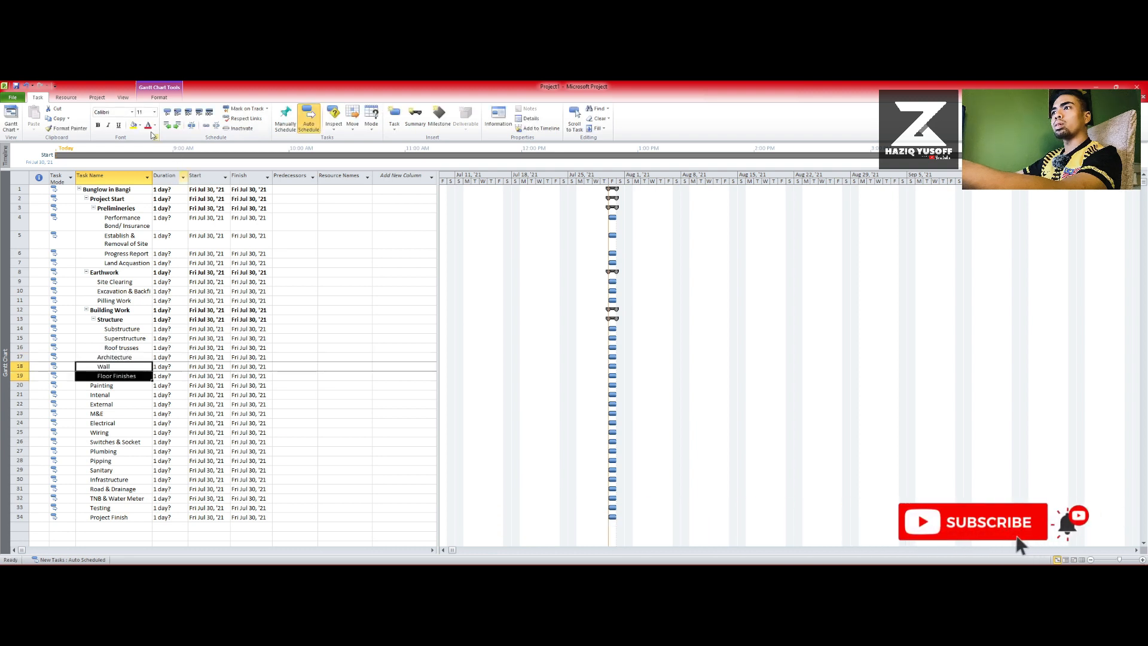
click(178, 126)
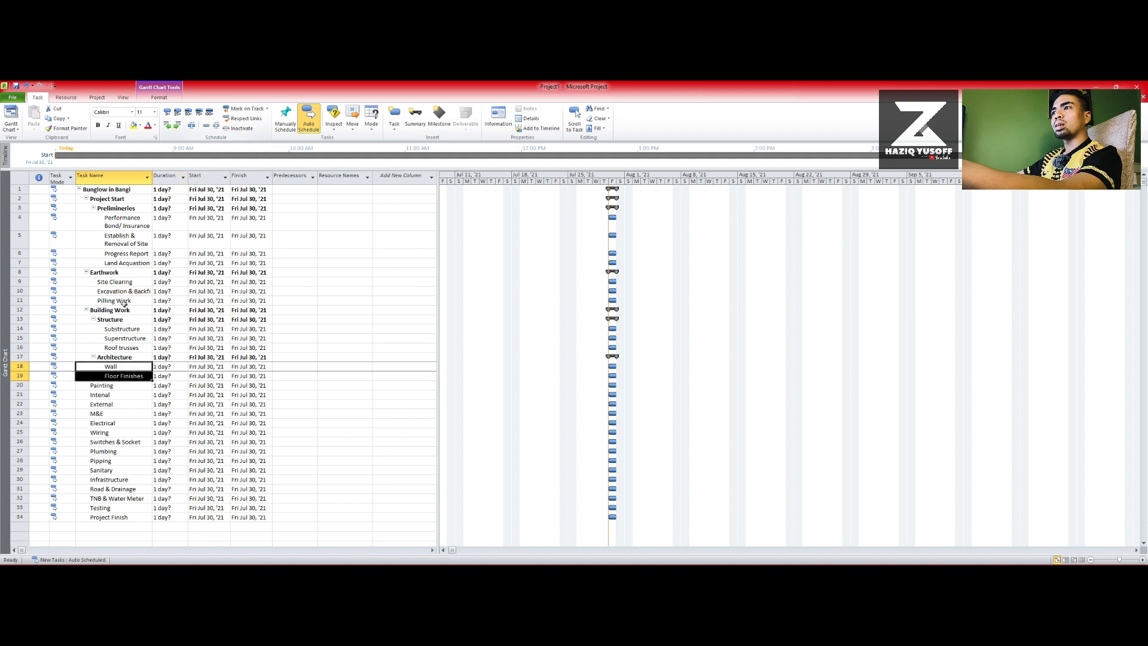
- Indent "Painting", "Intenal" and "External" under "Building Work", with "Intenal" and "External" one level deeper as subtasks of "Painting"
click(106, 414)
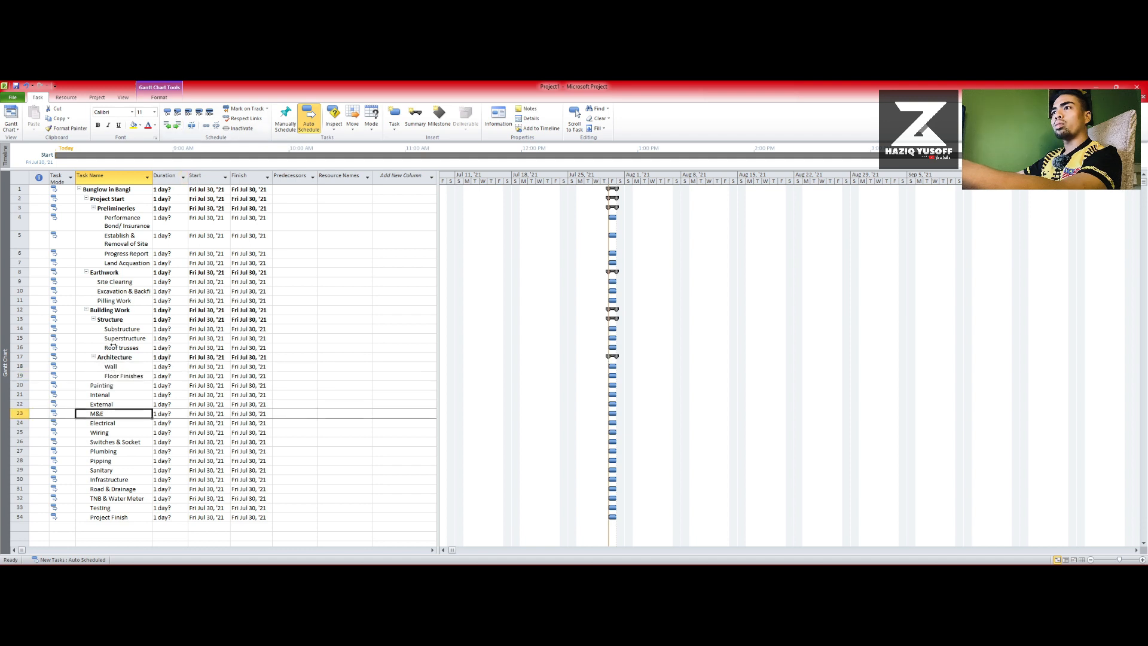
scroll(106, 414, down, 1)
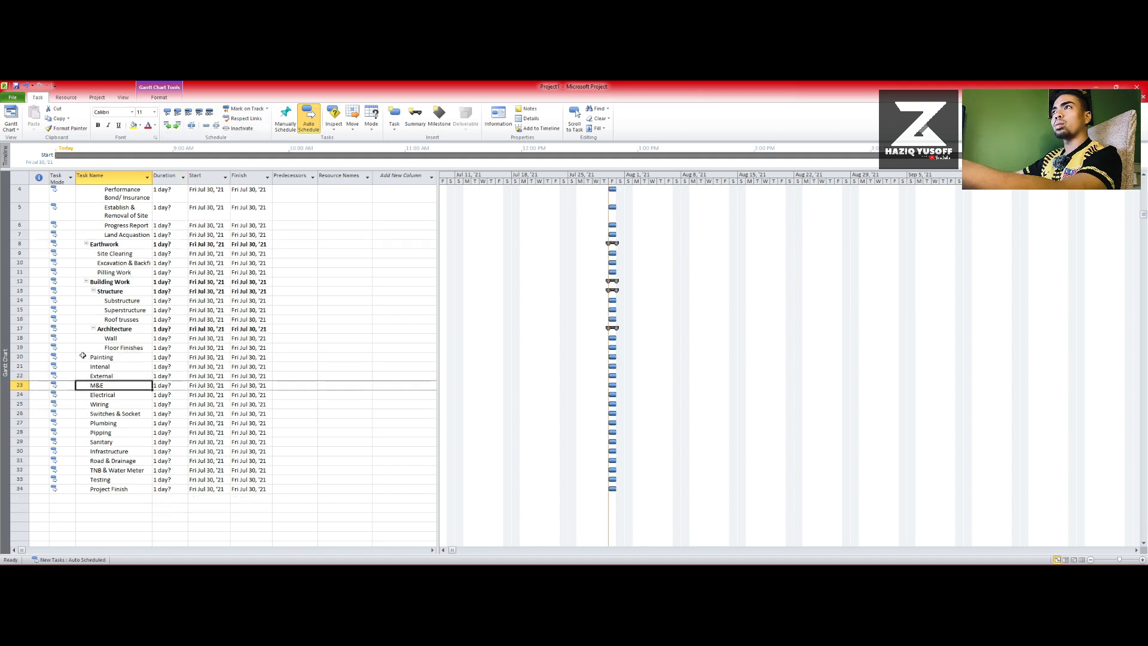
mouse_move(83, 357)
mouse_down()
mouse_move(115, 383)
mouse_move(121, 373)
mouse_up()
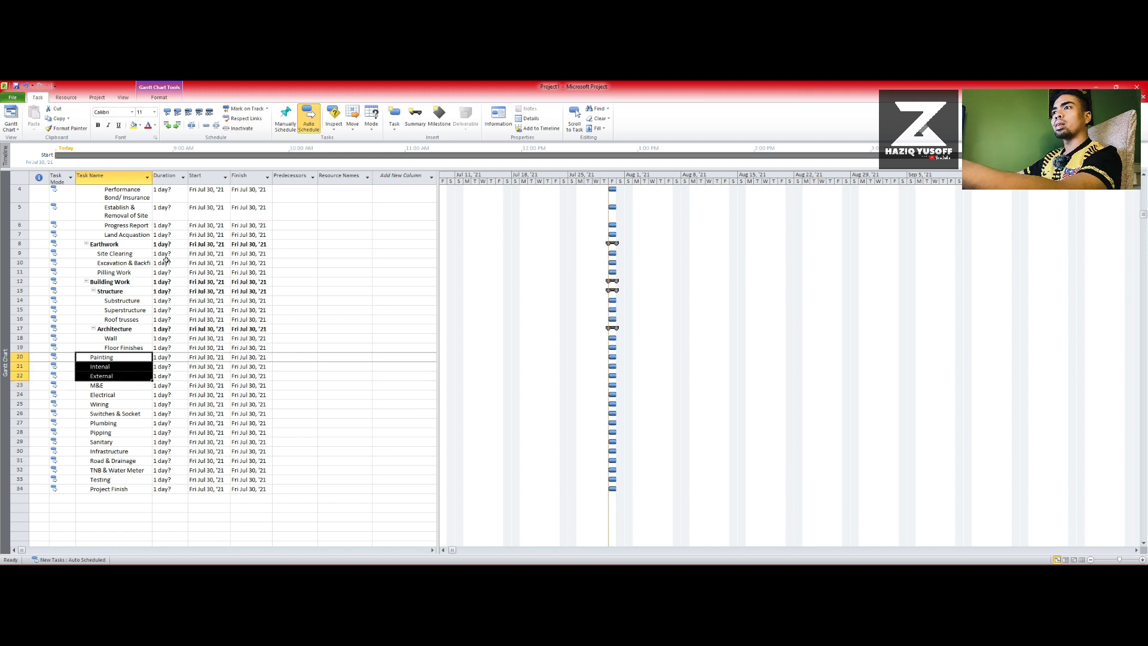
click(178, 125)
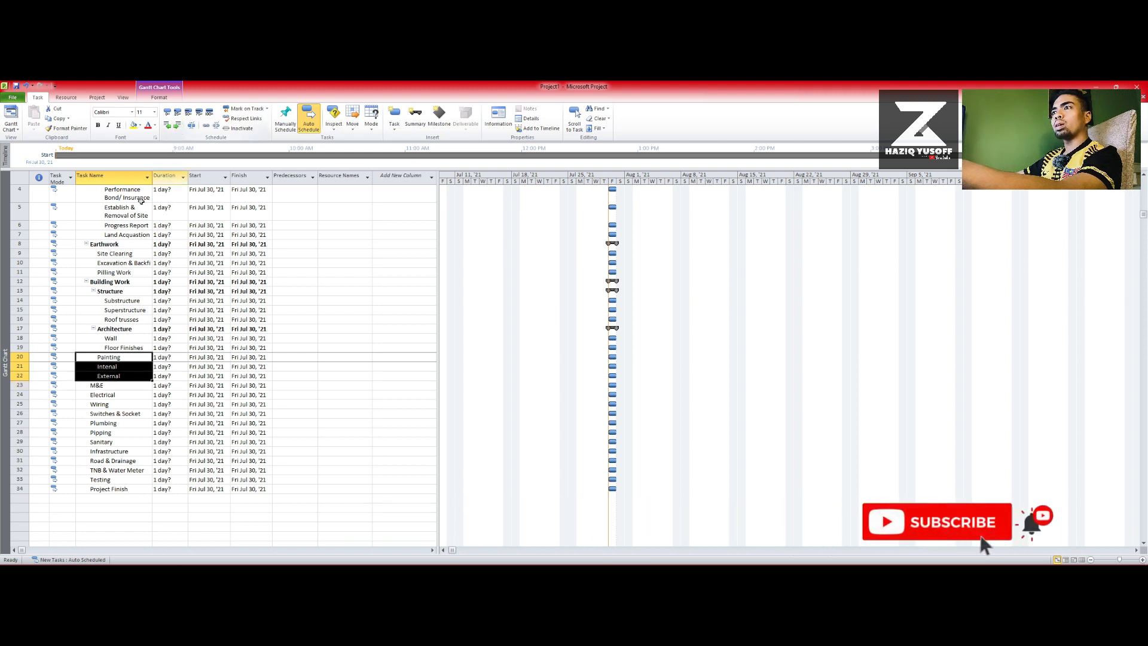
click(94, 375)
drag(91, 366, 92, 375)
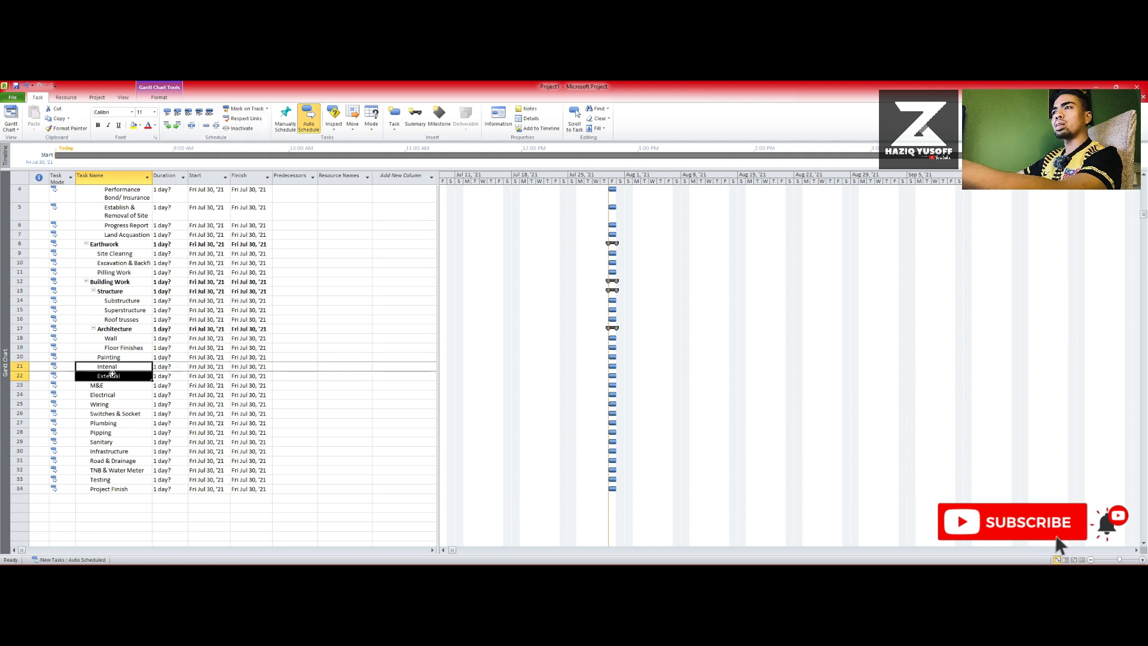
click(177, 126)
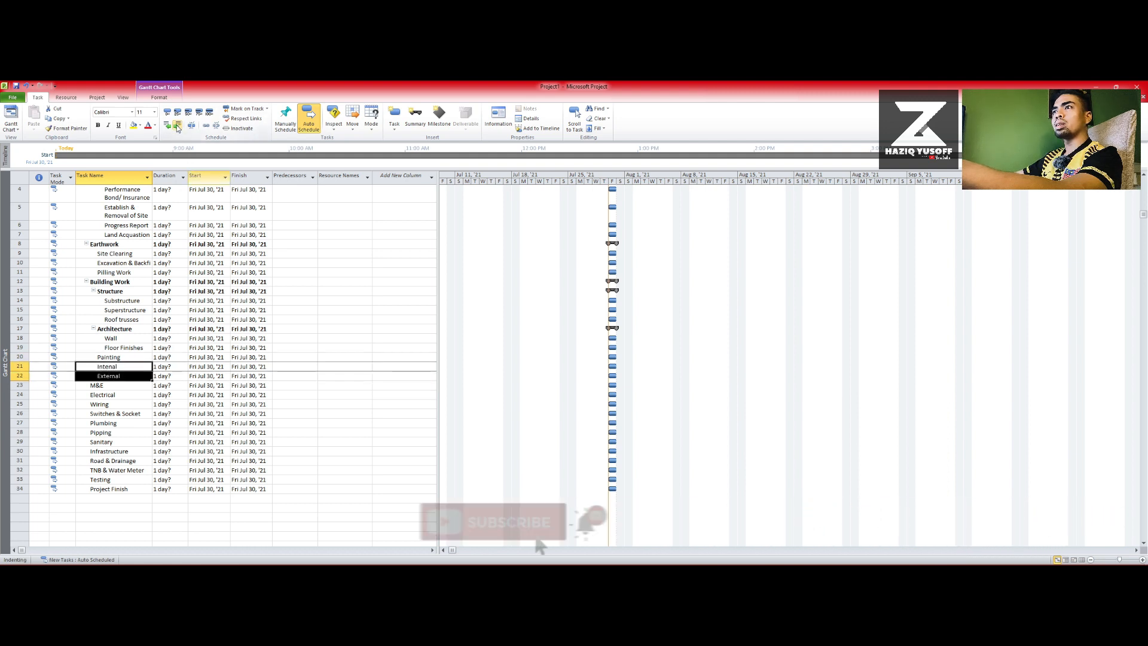
- Indent "M&E", "Electrical", "Wiring", "Switches & Socket", "Plumbing", "Pipping" and "Sanitary" one level as subtasks of "Building Work"
click(125, 402)
scroll(127, 404, down, 1)
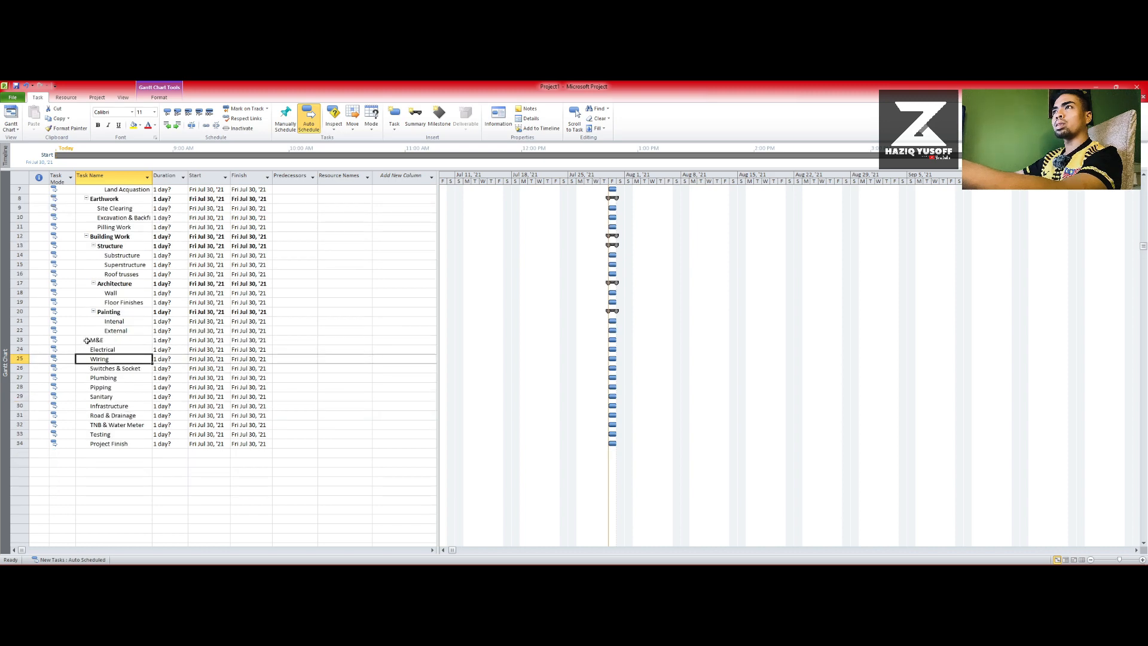
scroll(86, 340, up, 2)
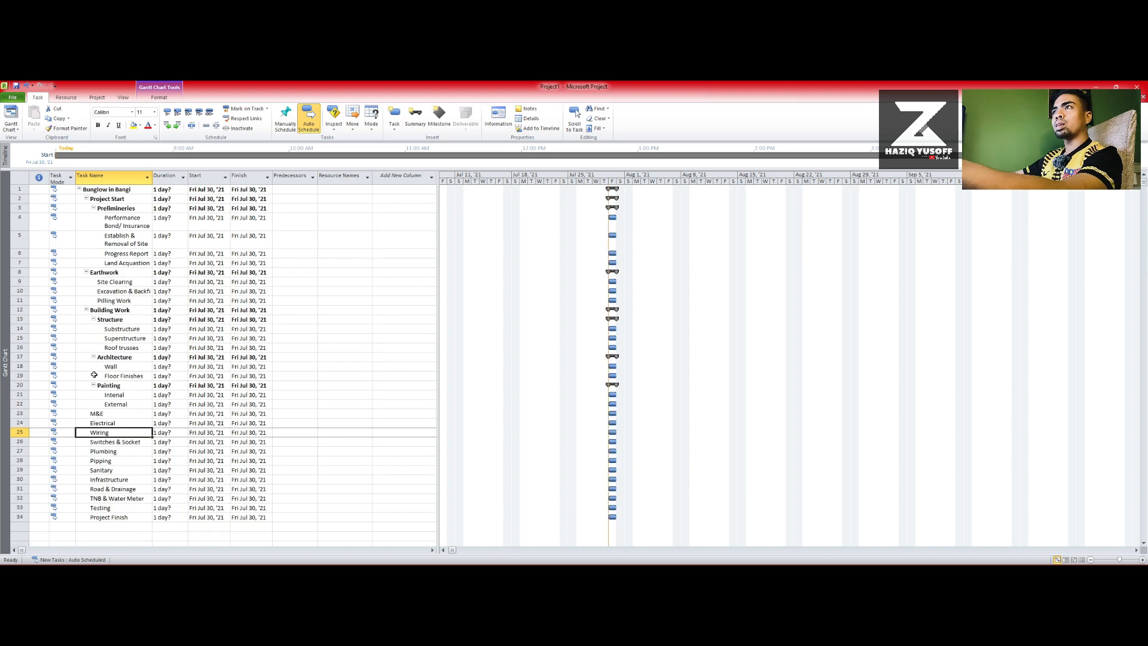
click(86, 413)
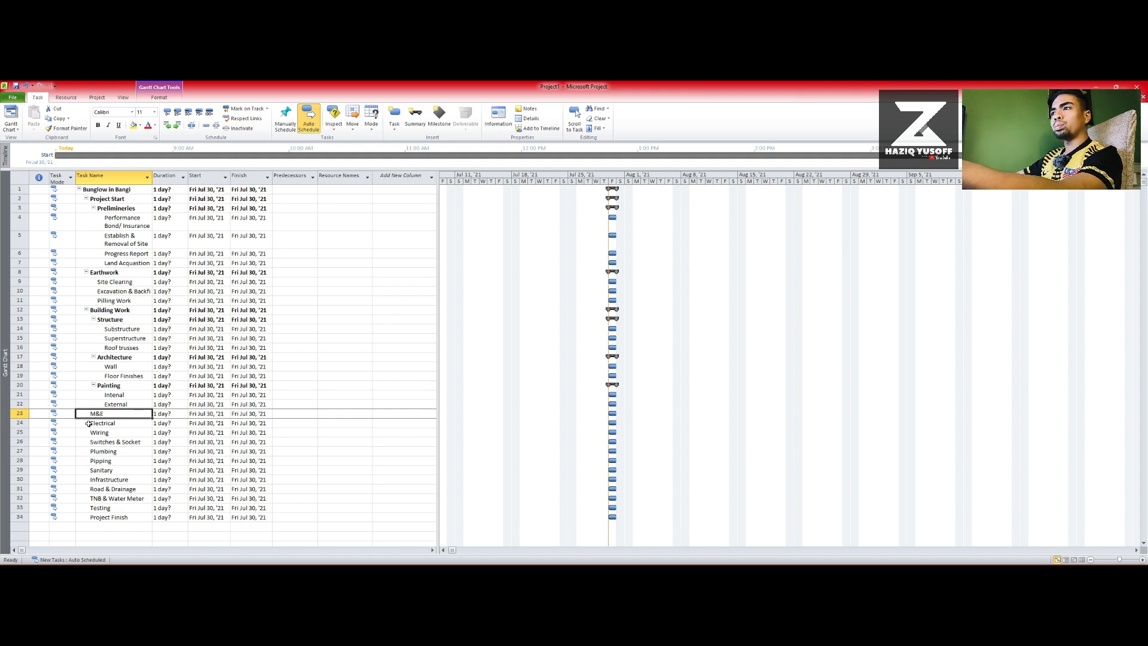
drag(88, 422, 115, 431)
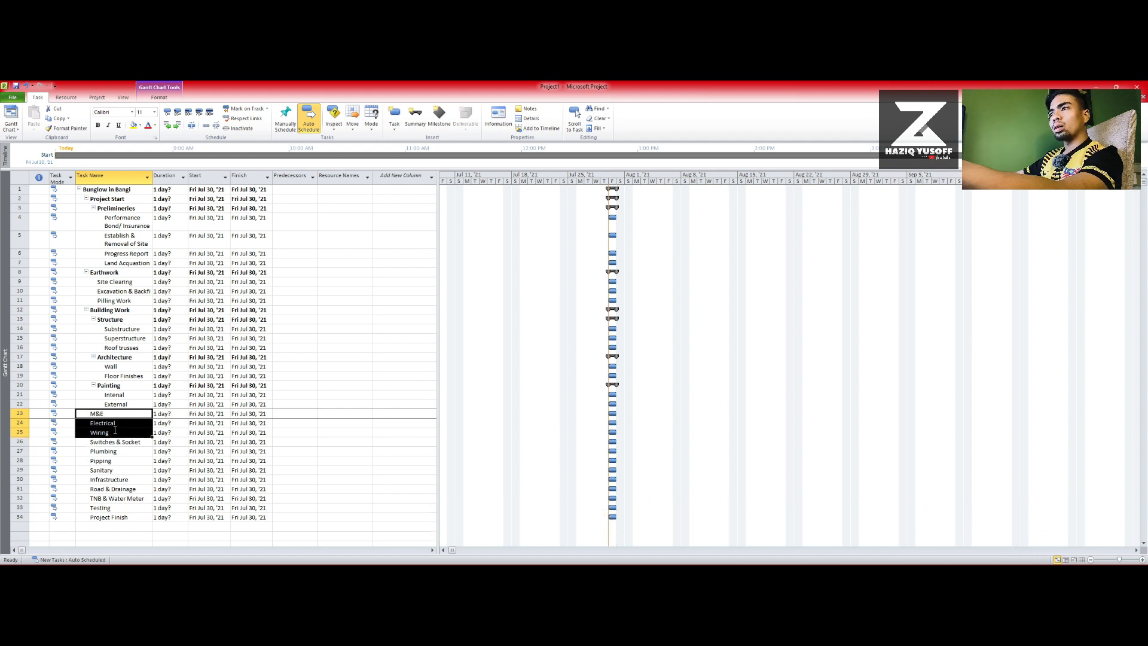
click(95, 431)
click(91, 440)
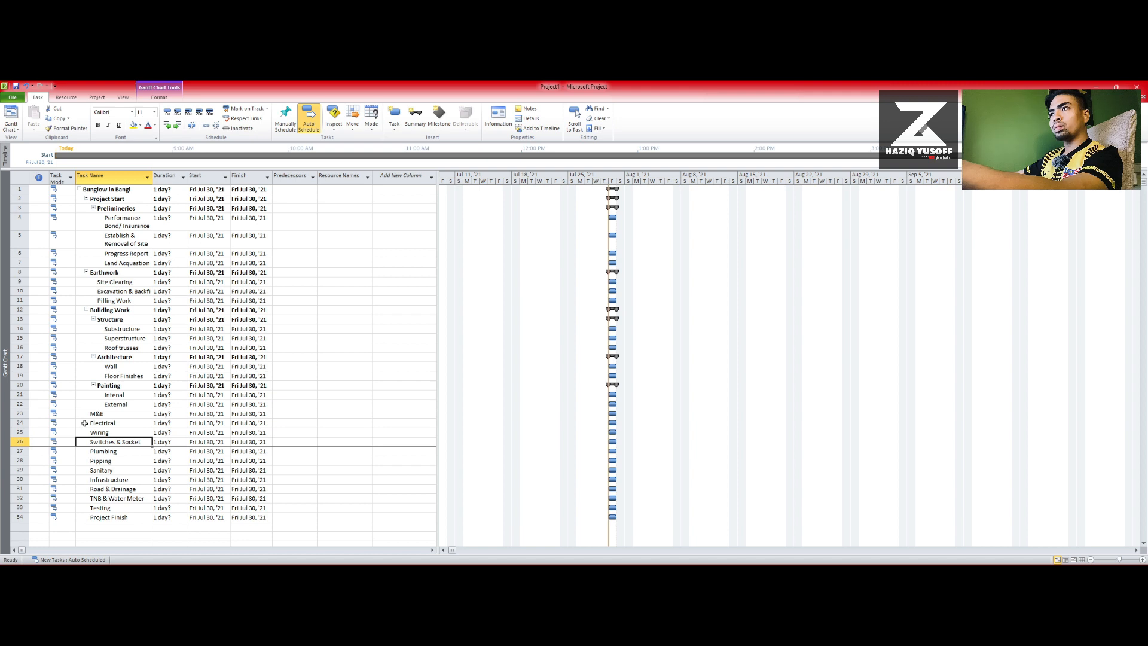
drag(84, 422, 128, 452)
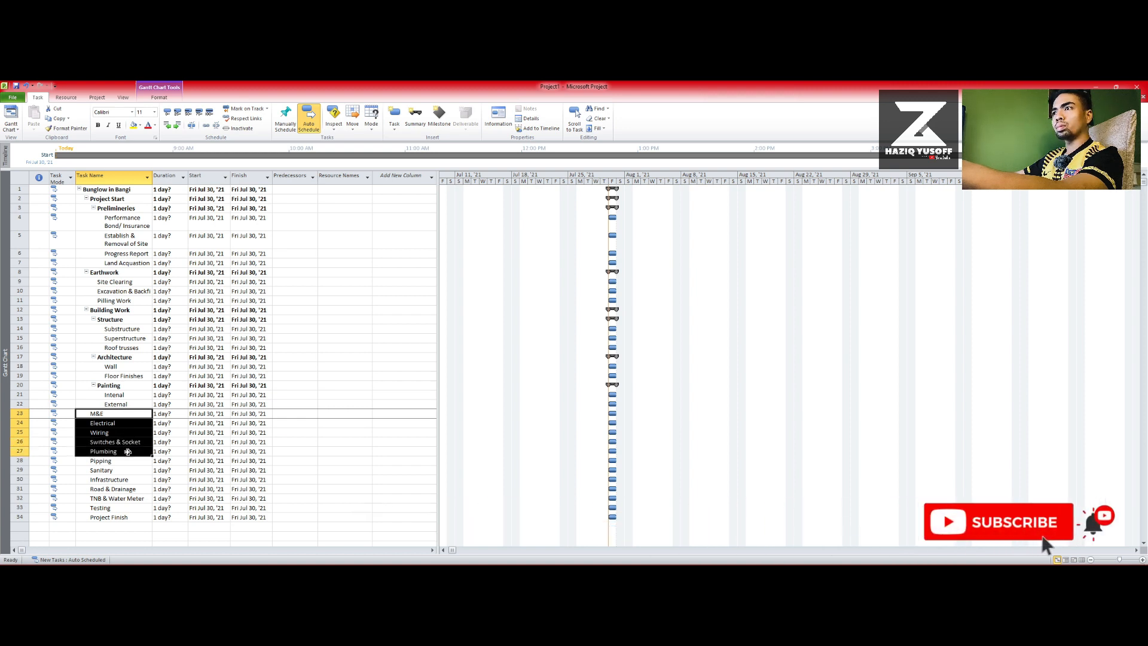
drag(127, 452, 127, 470)
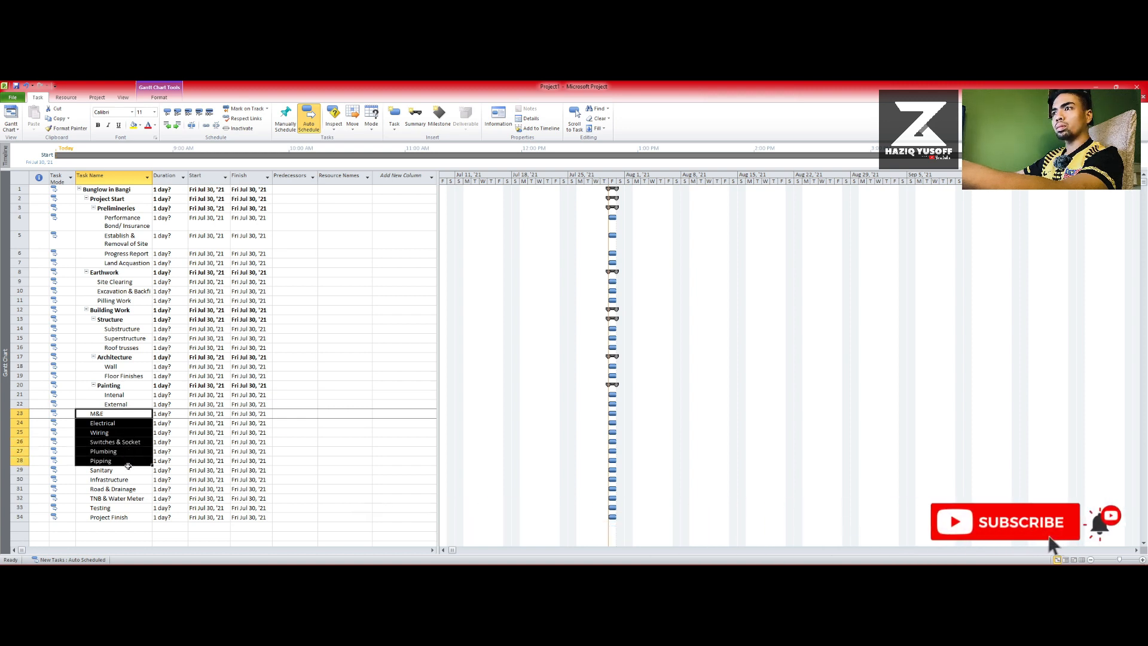
click(174, 129)
- Indent the tasks from "Electrical" through "Sanitary" one more level as subtasks of "M&E"
click(95, 453)
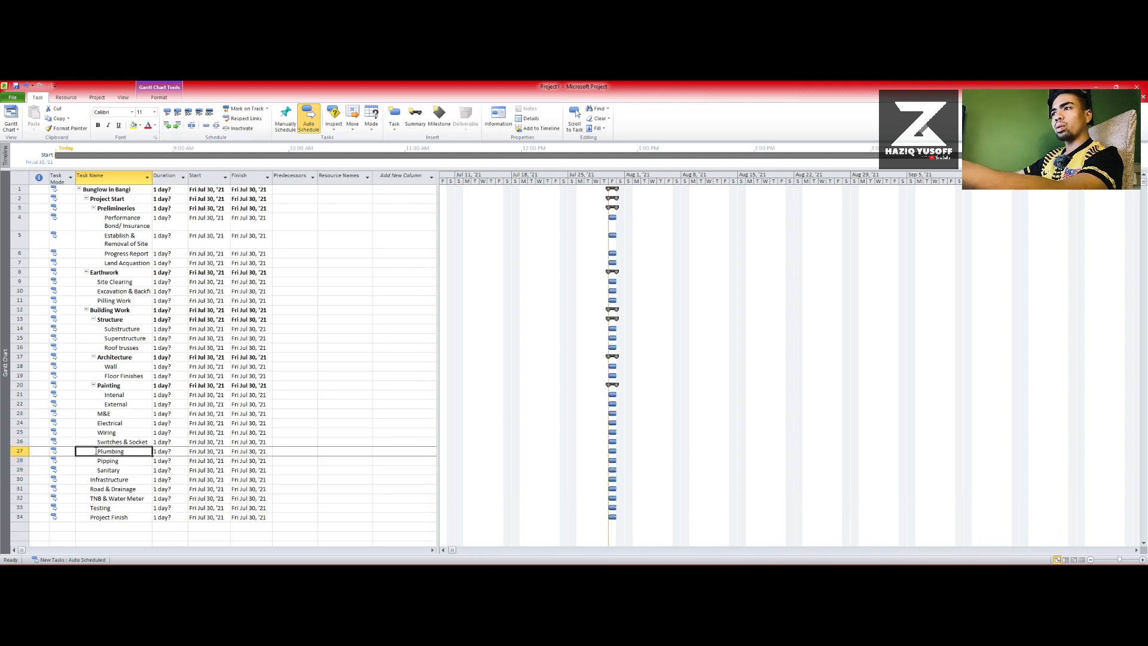
click(96, 425)
drag(96, 425, 129, 467)
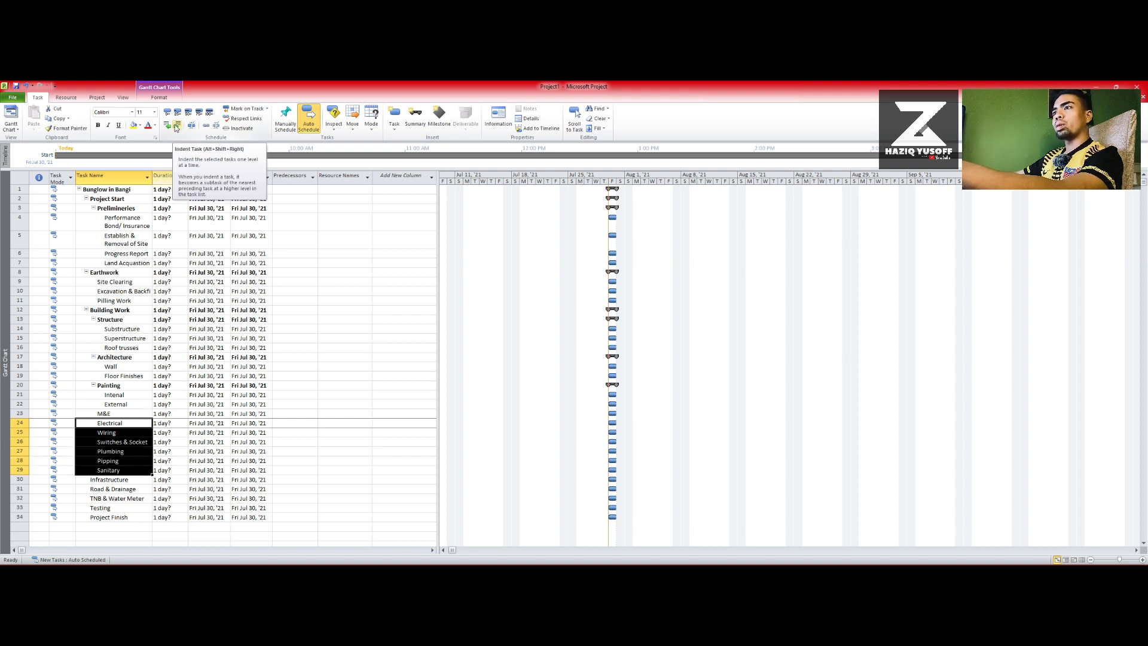
click(81, 489)
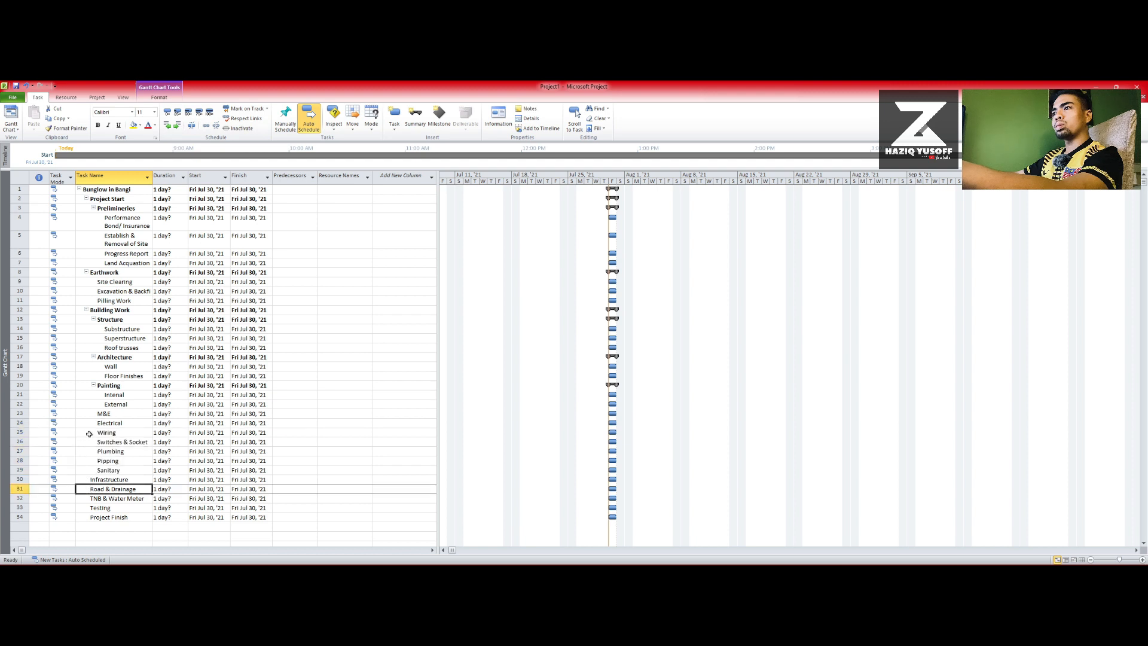
drag(96, 423, 119, 473)
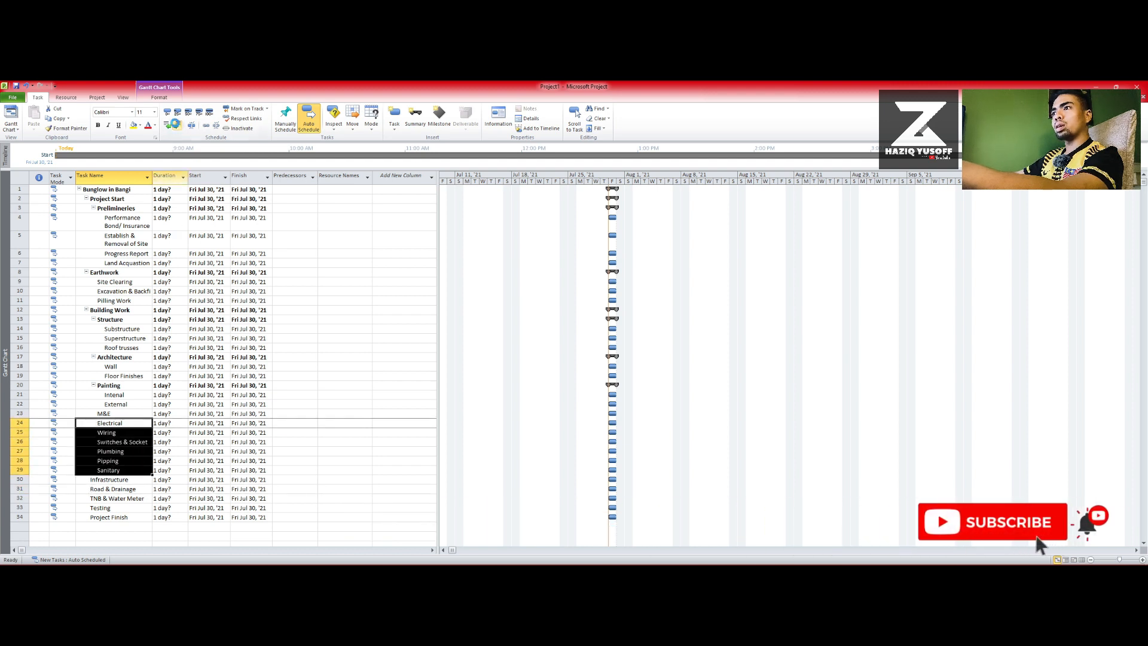
click(173, 124)
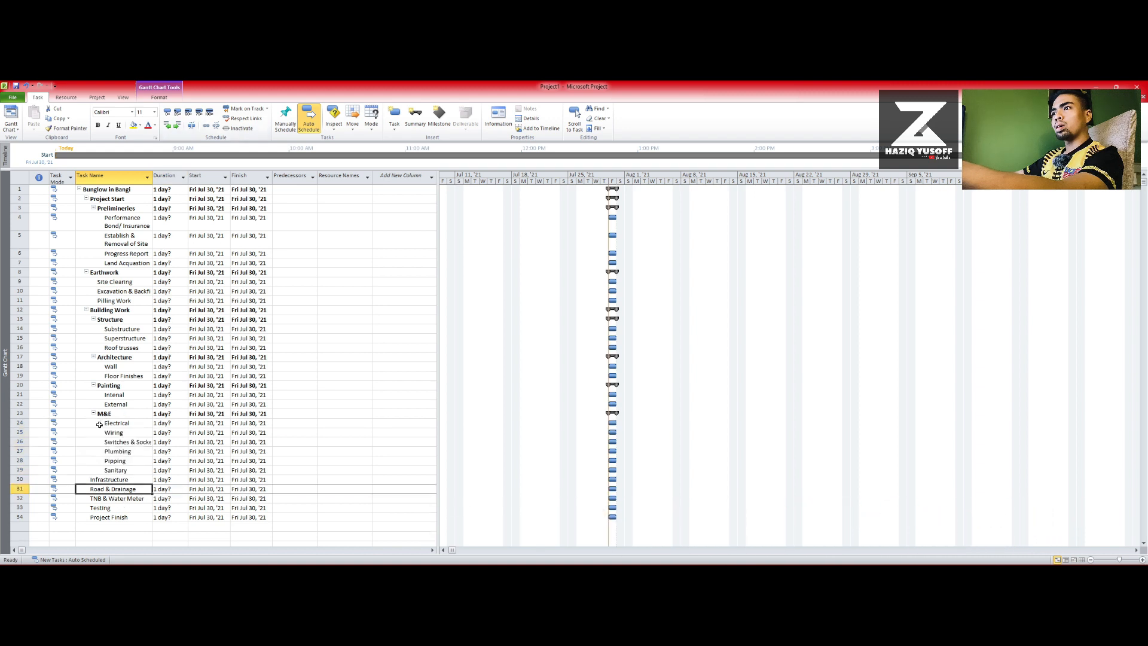
- Indent "Wiring" and "Switches & Socket" as subtasks of "Electrical", and "Pipping" and "Sanitary" as subtasks of "Plumbing"
drag(101, 432, 118, 440)
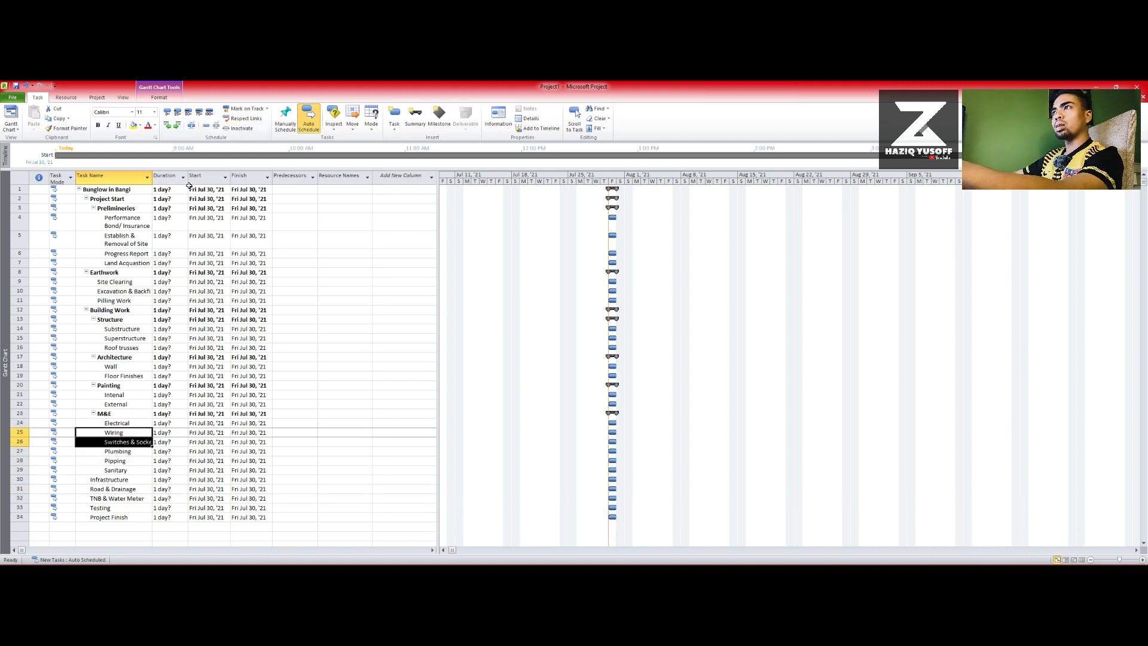
click(174, 124)
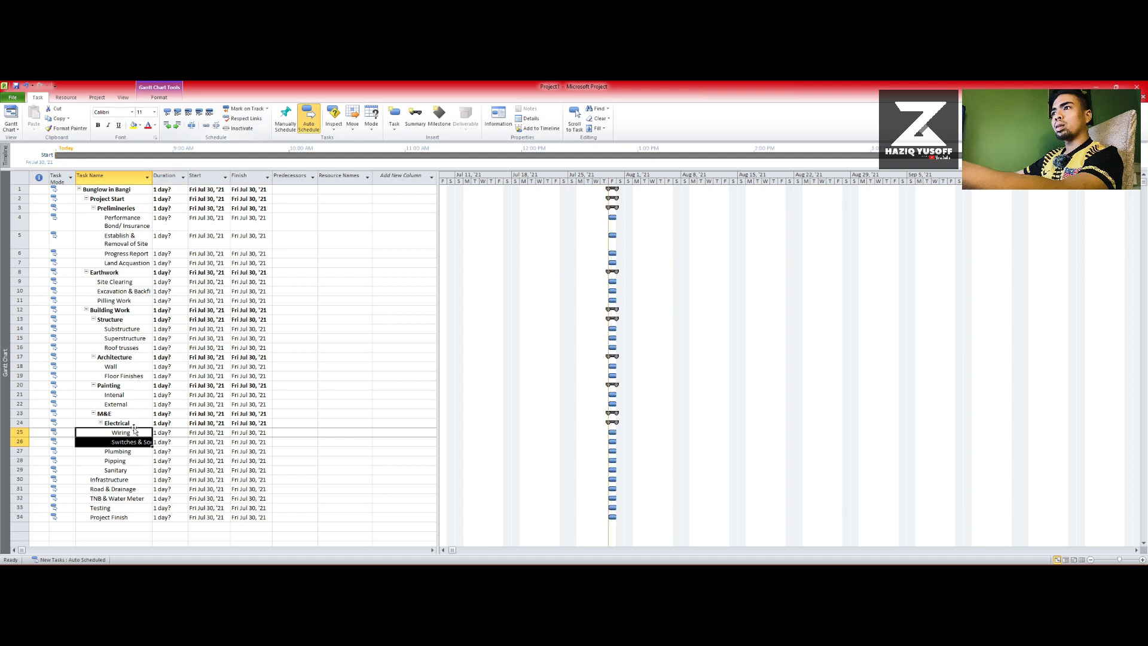
click(128, 461)
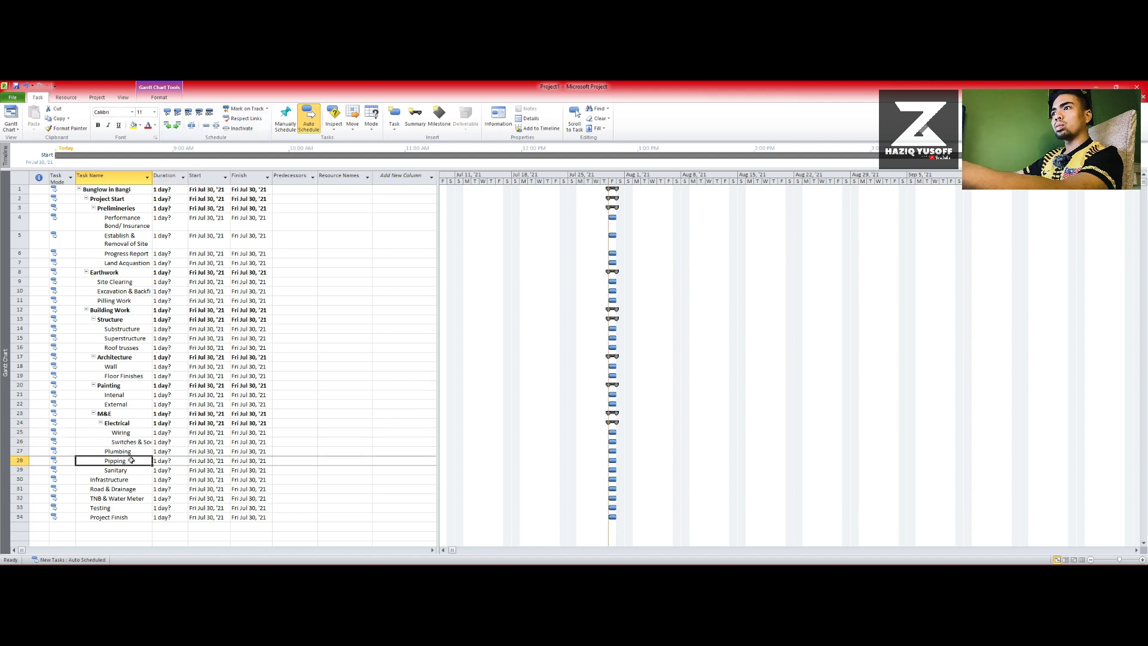
click(106, 476)
drag(102, 459, 115, 469)
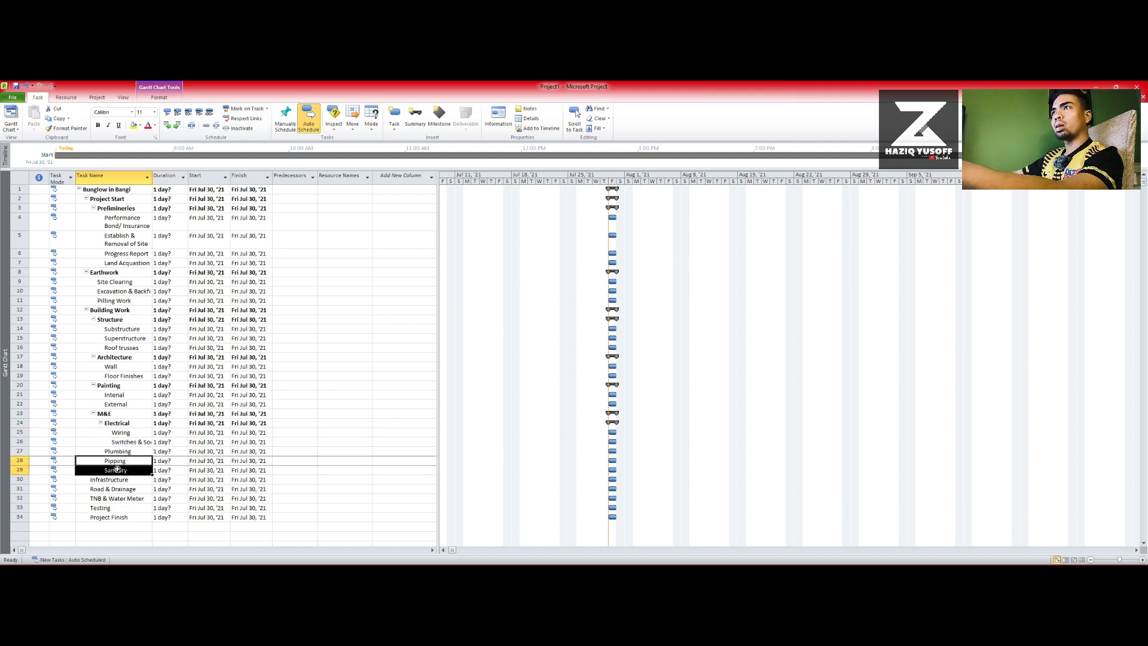
click(177, 126)
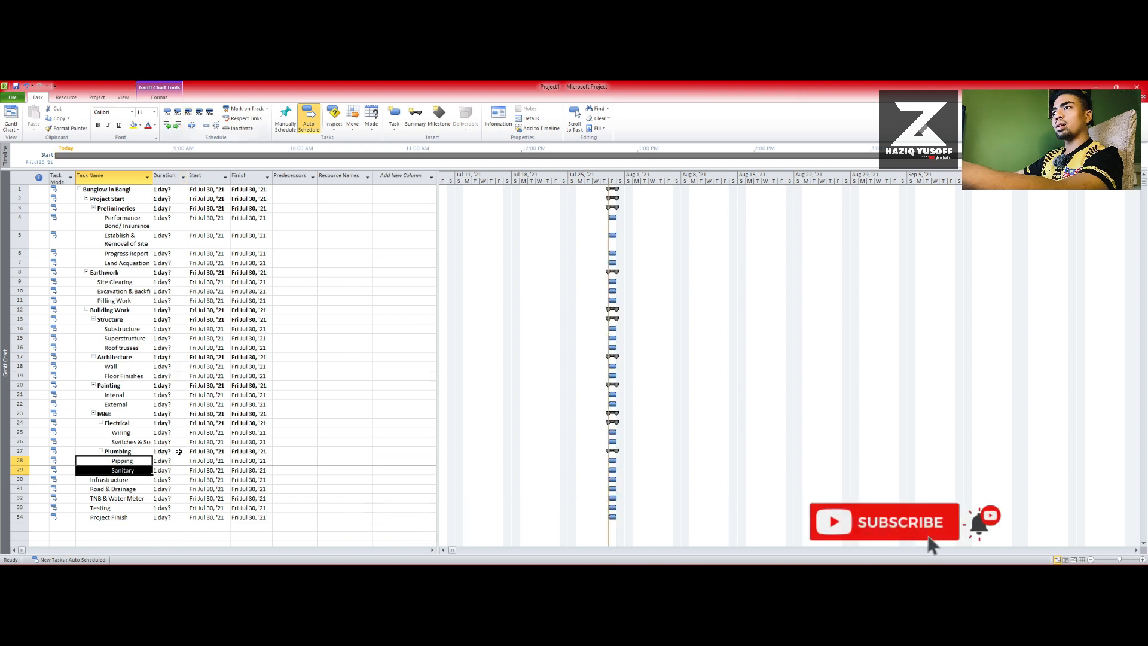
- Indent "Road & Drainage" and "TNB & Water Meter" as subtasks of "Infrastructure"
click(168, 517)
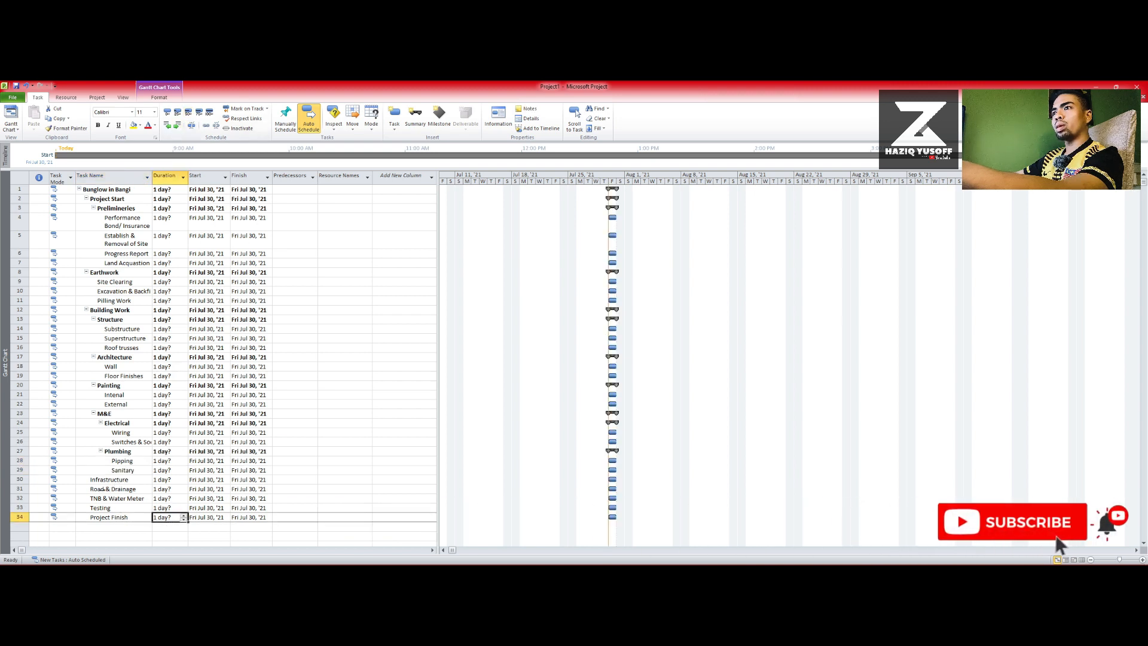
scroll(113, 487, down, 1)
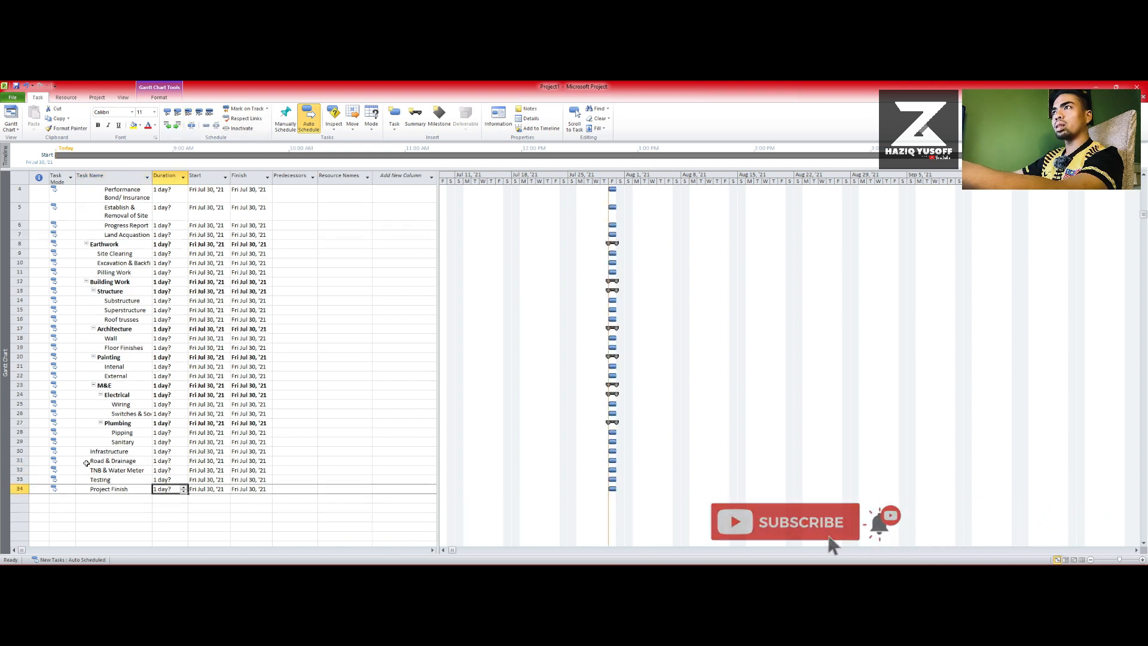
drag(88, 460, 107, 467)
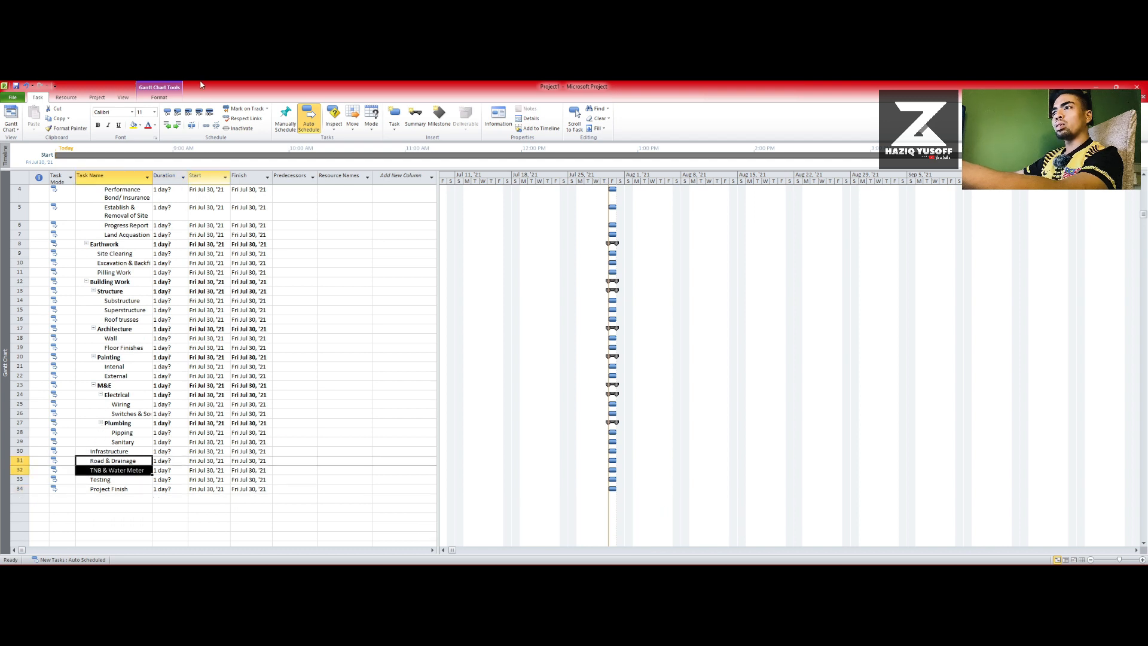
click(177, 126)
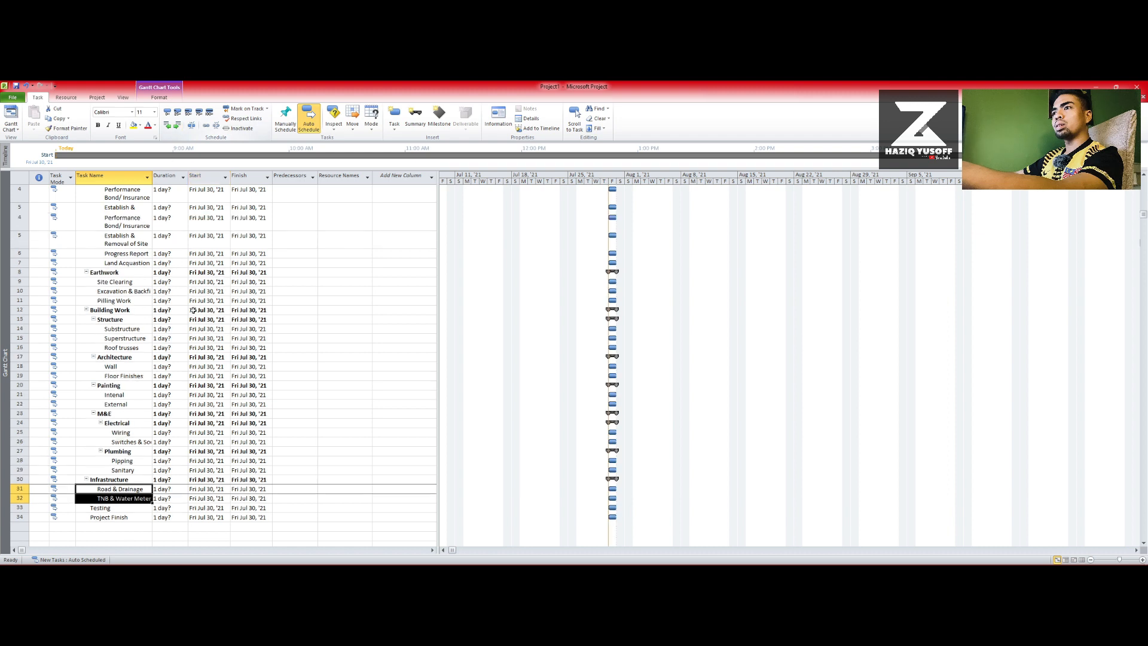
scroll(179, 358, up, 1)
click(174, 385)
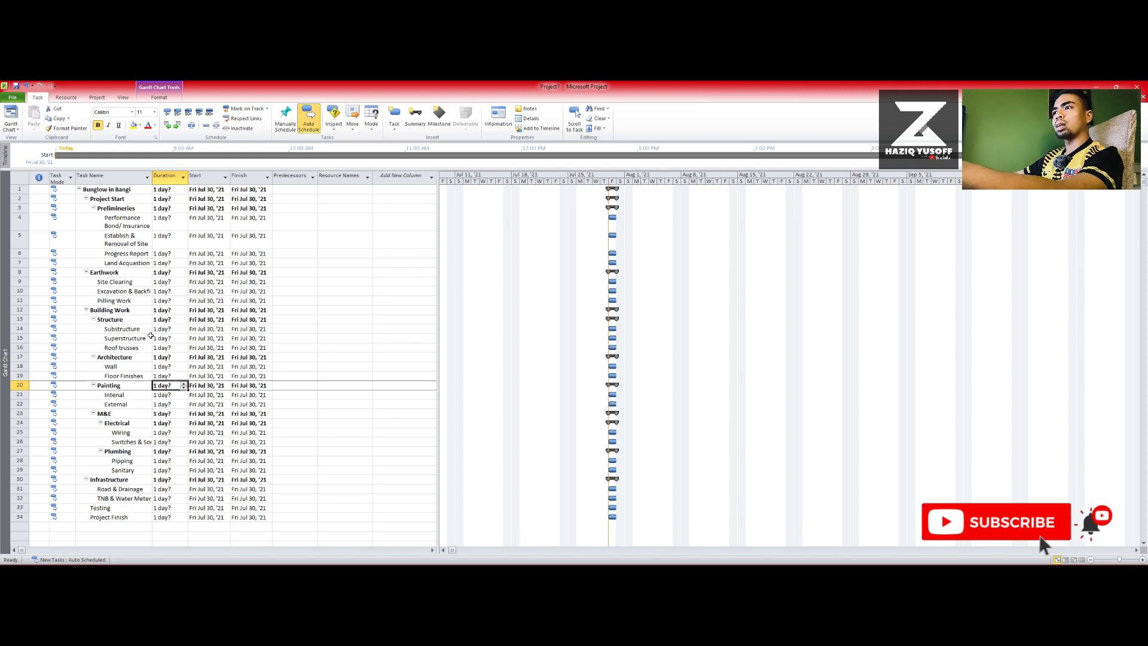
- Try setting the duration of the summary task "Prelimineries" directly to 9 days
click(141, 339)
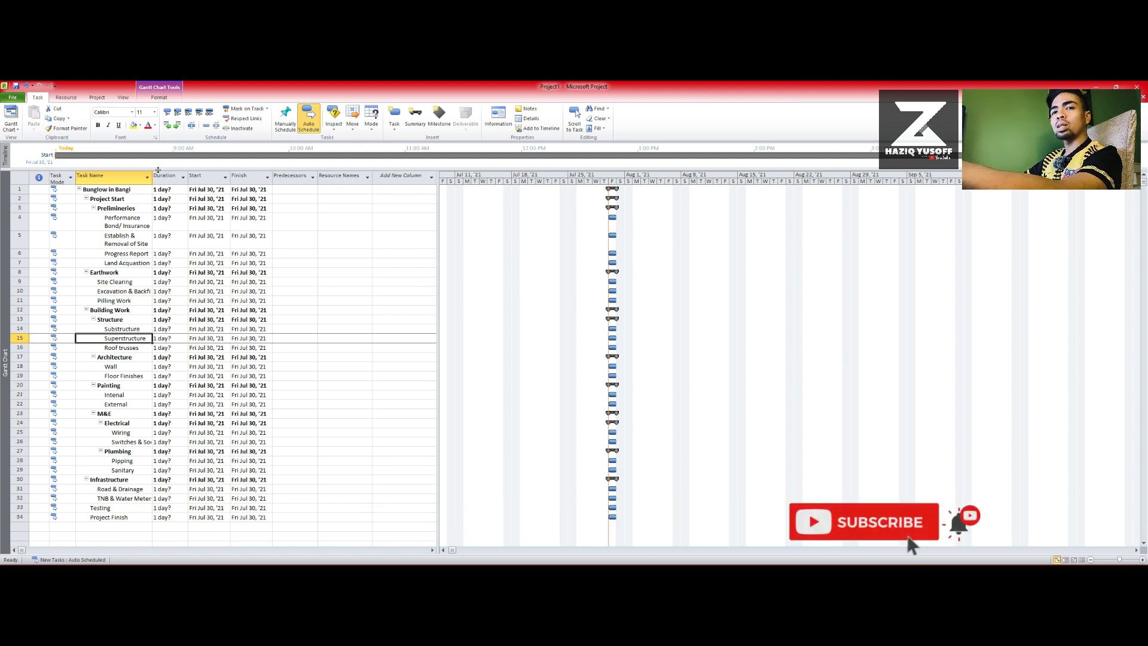
click(170, 199)
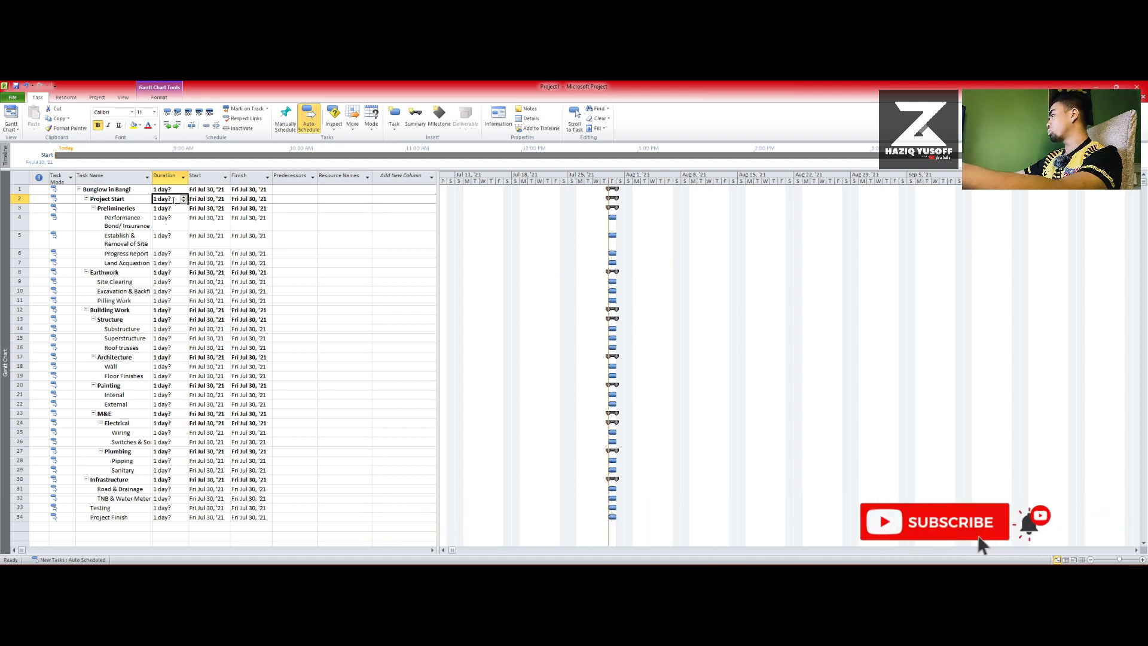
click(172, 209)
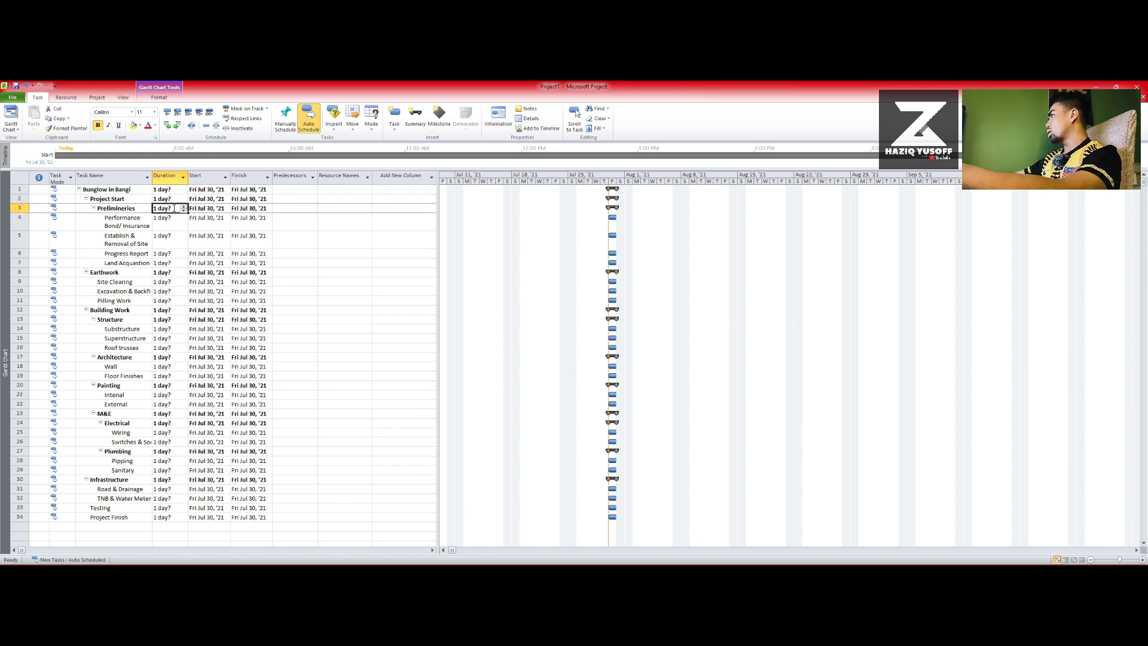
text(9)
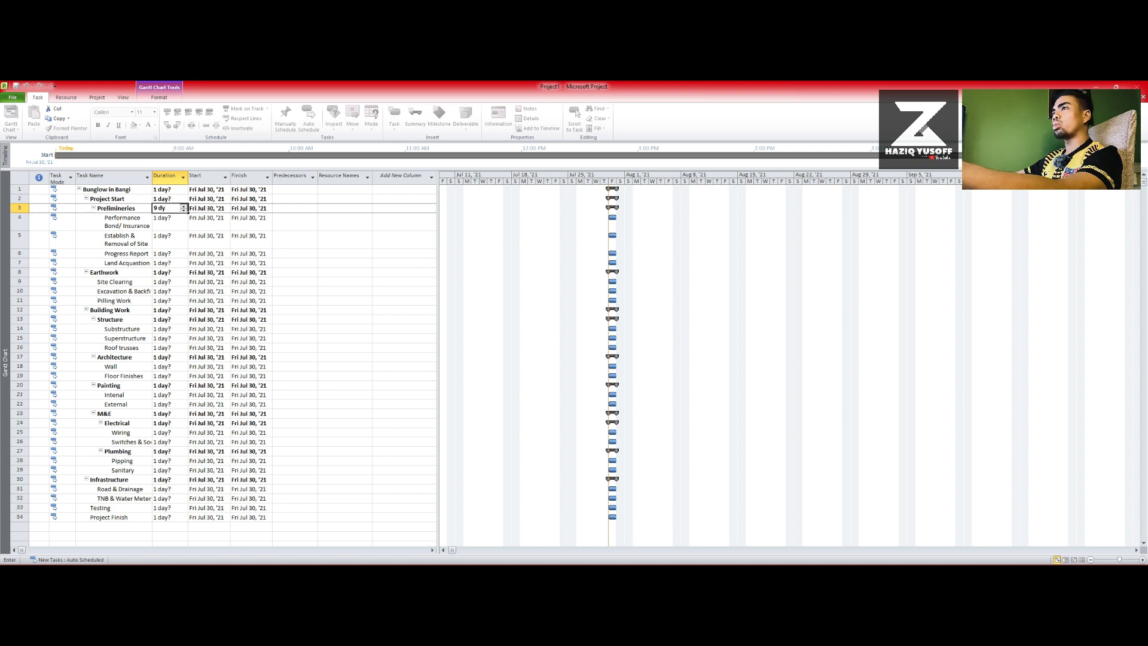
text( day)
key(Return)
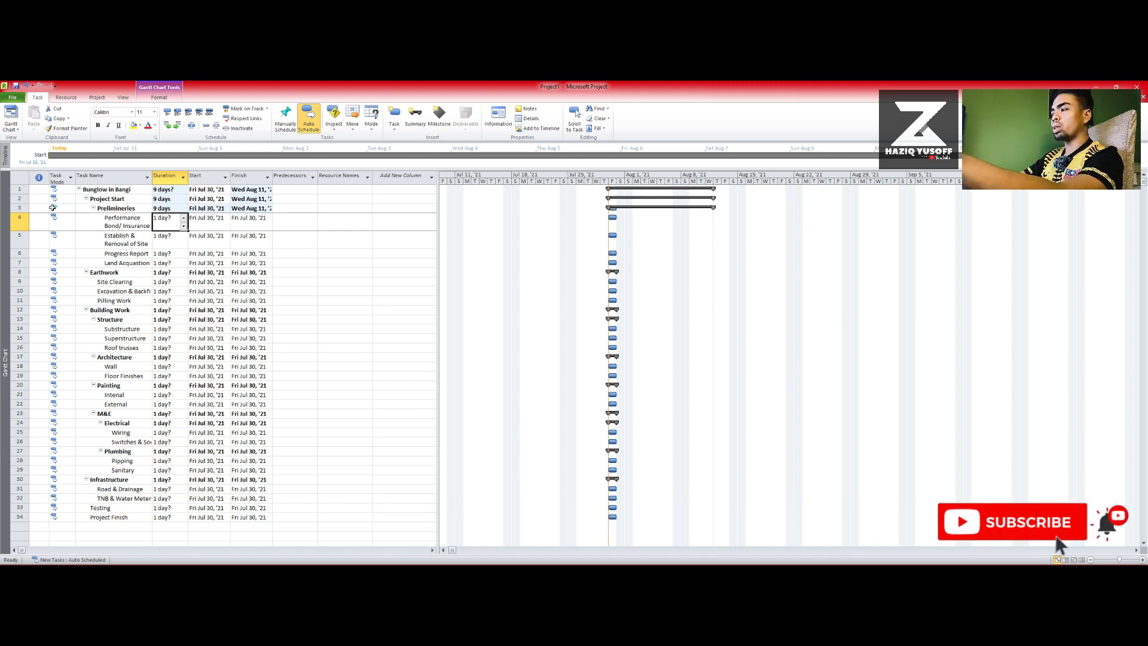
- Set the task mode of "Prelimineries" back to auto scheduled to drop its manually entered duration
click(54, 207)
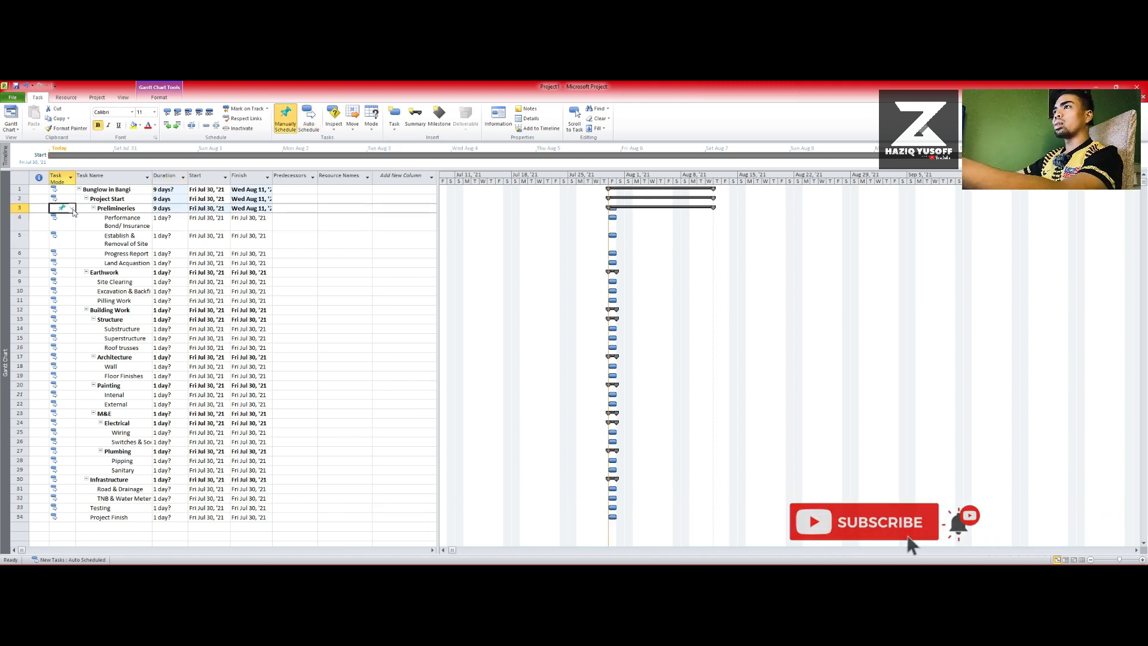
click(71, 208)
click(68, 223)
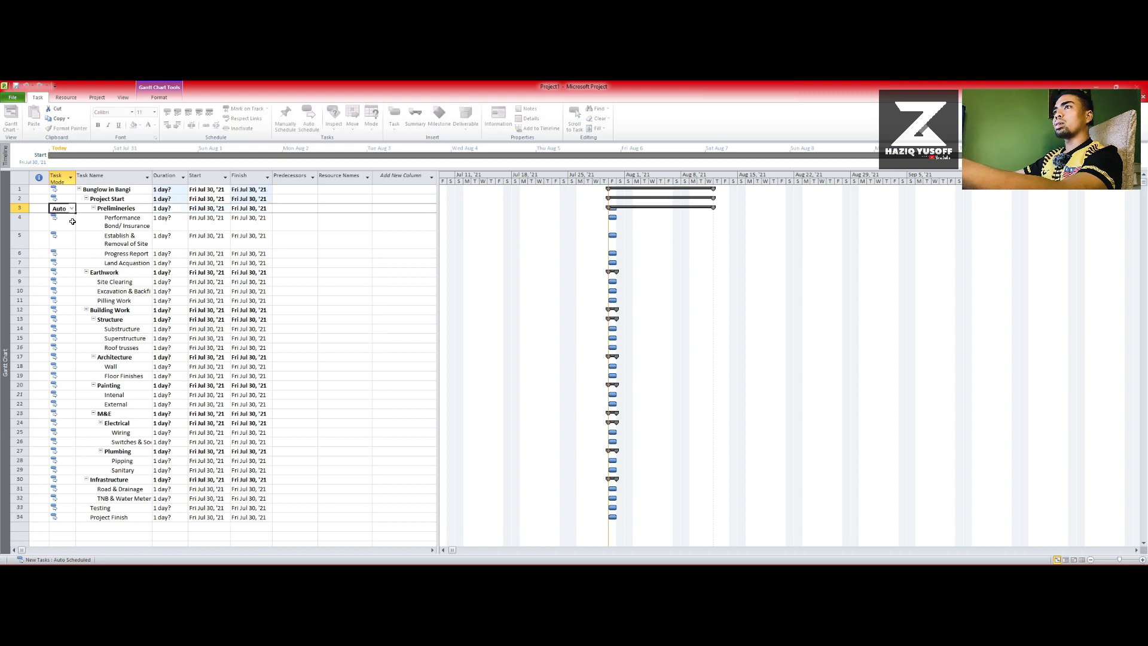
click(157, 263)
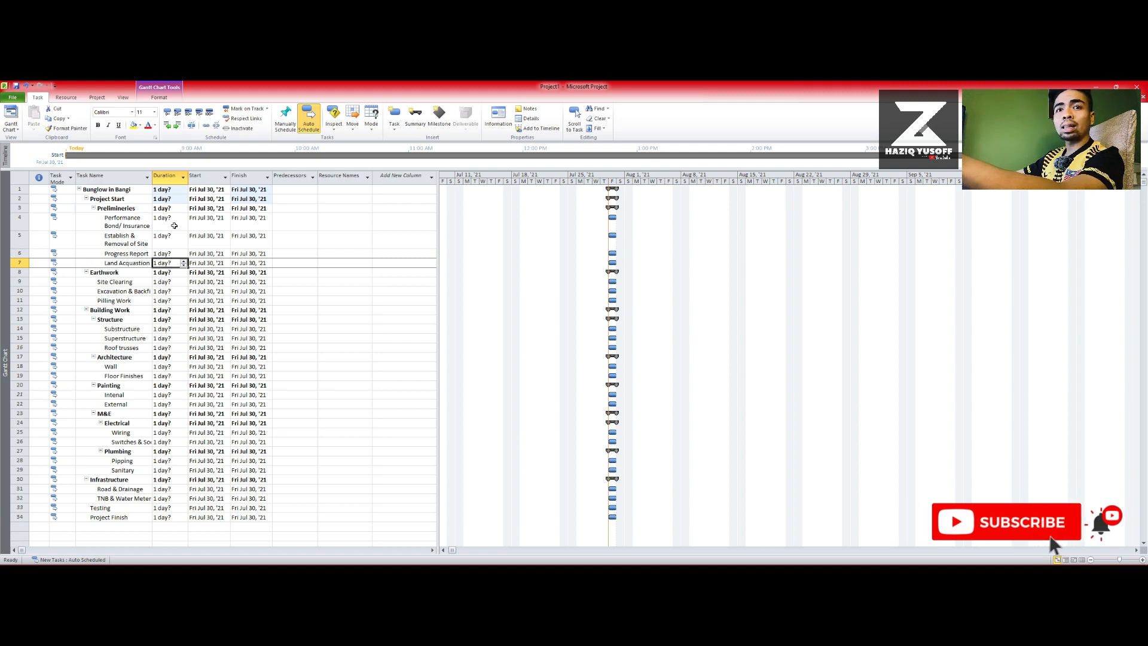
- Set the duration of "Performance Bond/ Insurance" to 1 week and of "Establish & Removal of Site" to 3 days
click(176, 224)
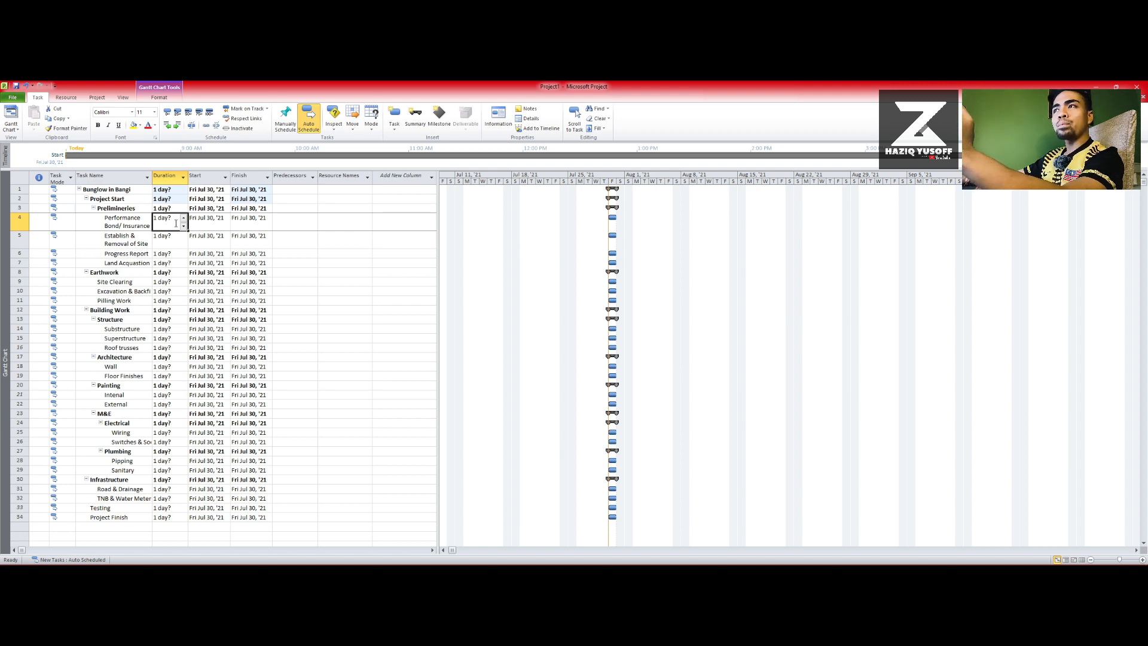
text(1)
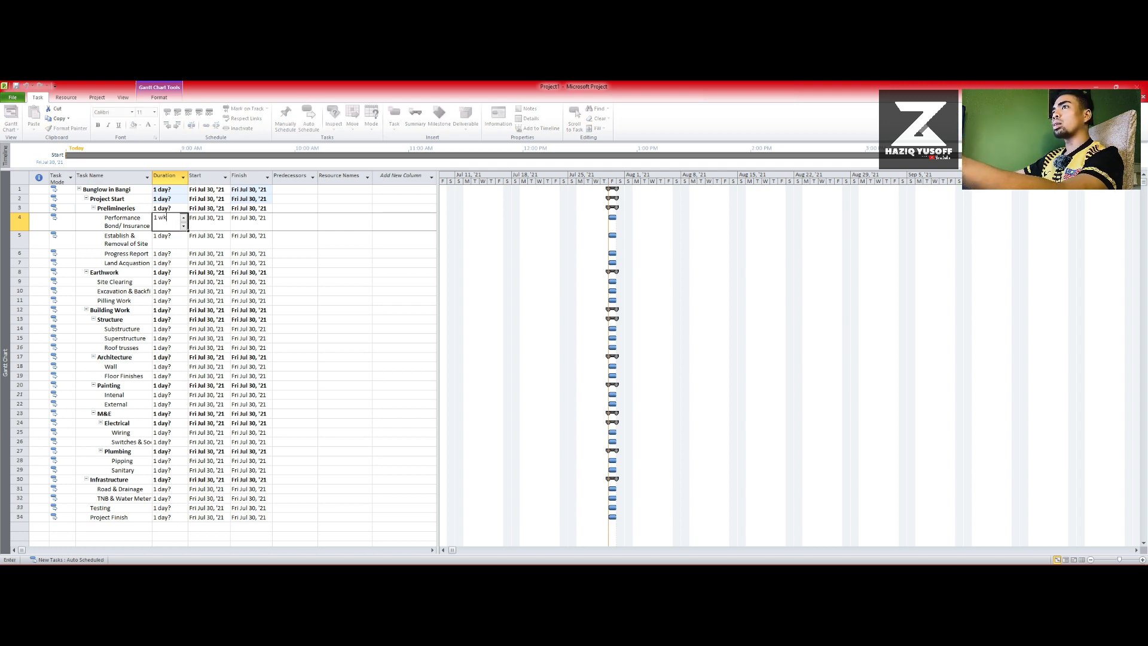
text( wk)
key(Return)
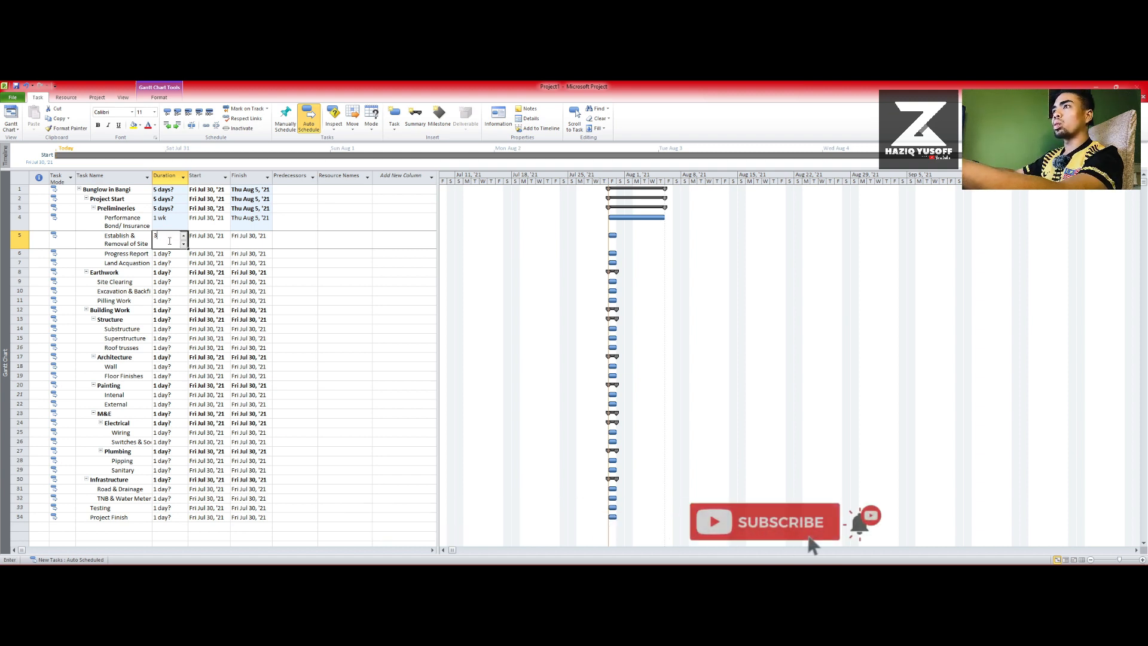
text(3 dy)
key(Return)
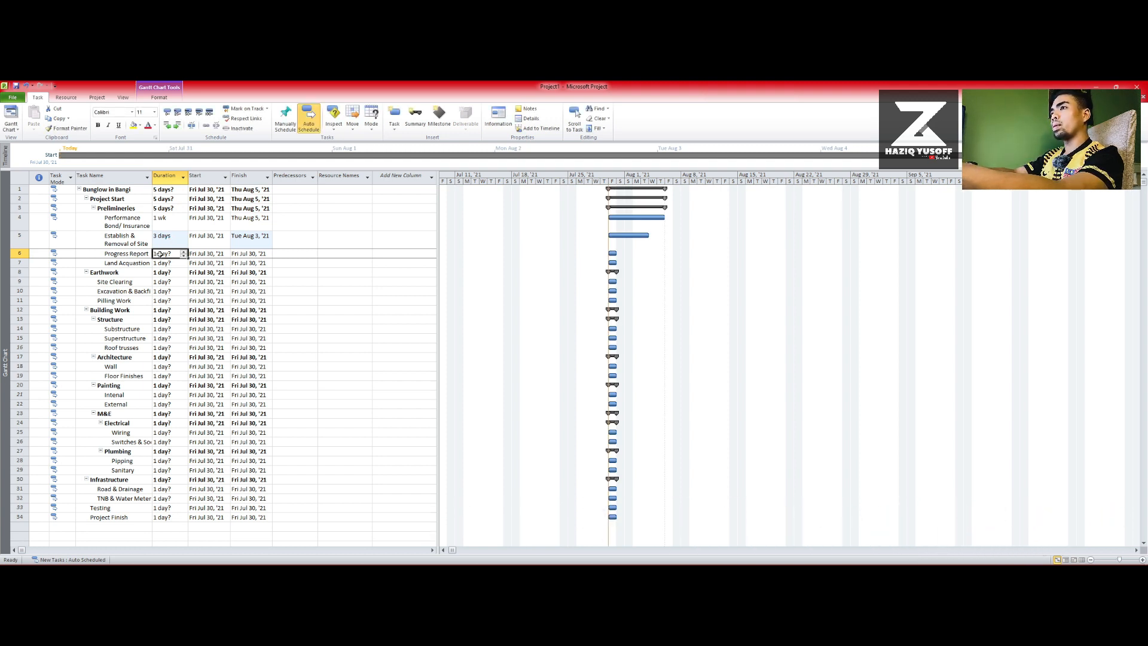
- Set the duration of "Progress Report" to 1 day and of "Land Acquastion" to 3 days
text(1)
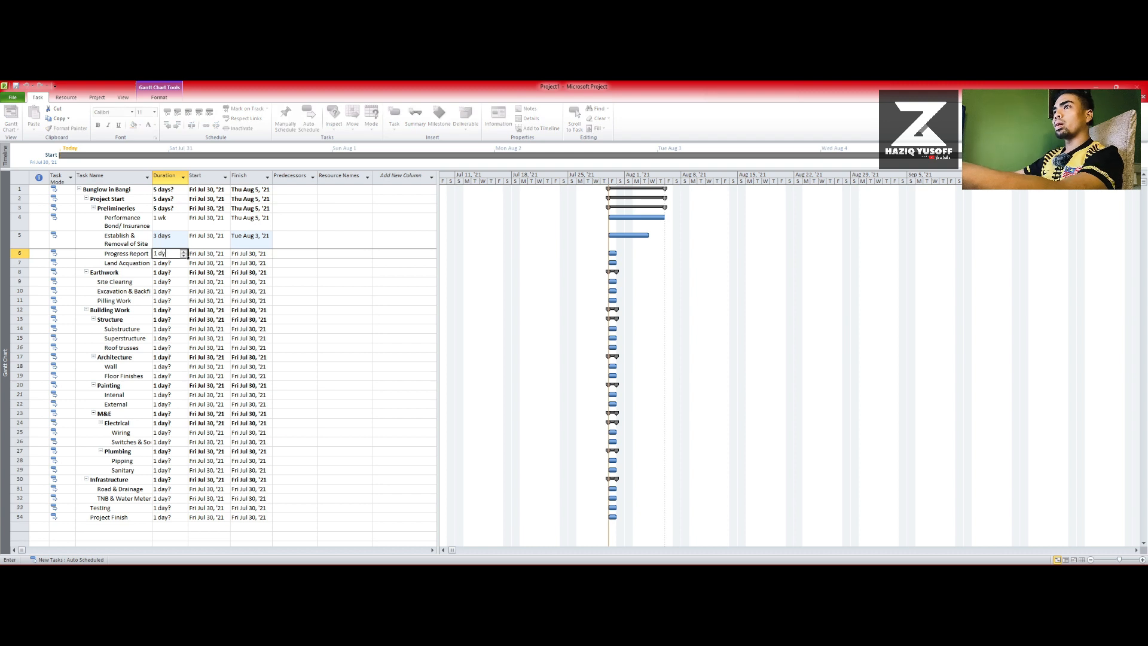
key(Return)
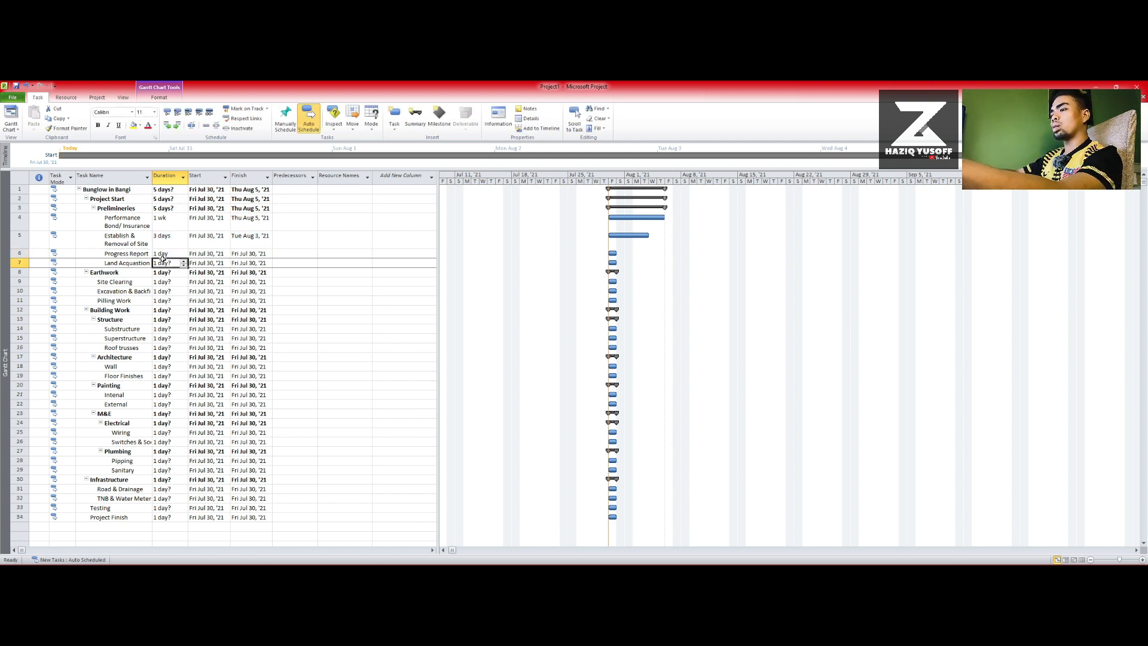
text(3)
key(Return)
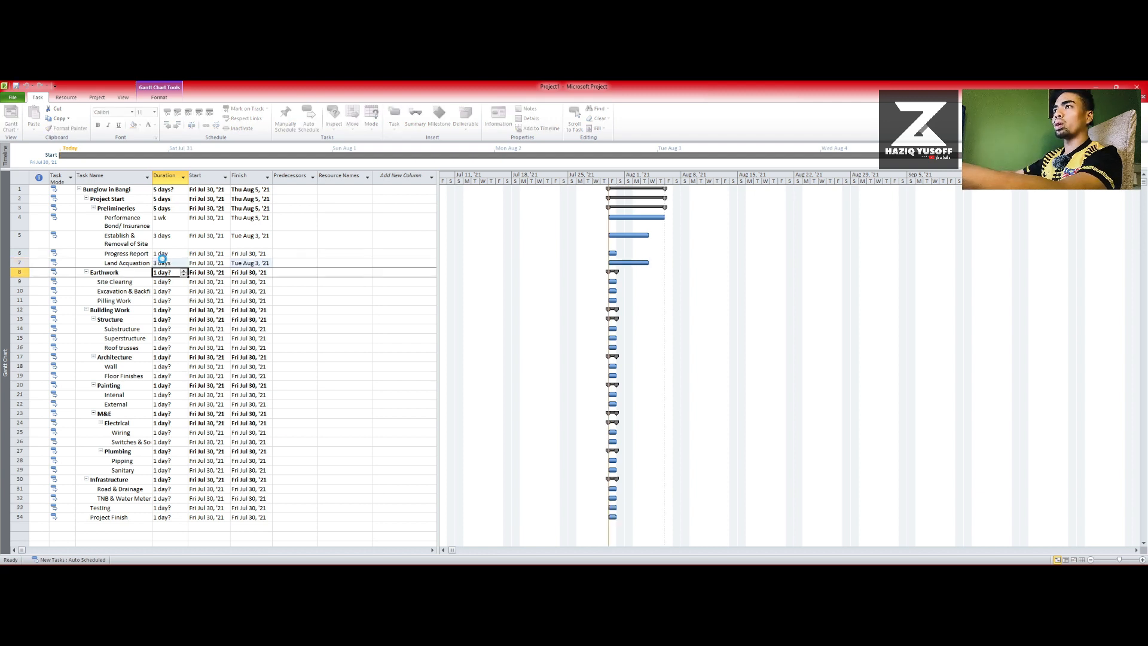
- Set the durations of the "Earthwork" subtasks, from "Site Clearing" through "Pilling Work", to 2 weeks each
click(171, 283)
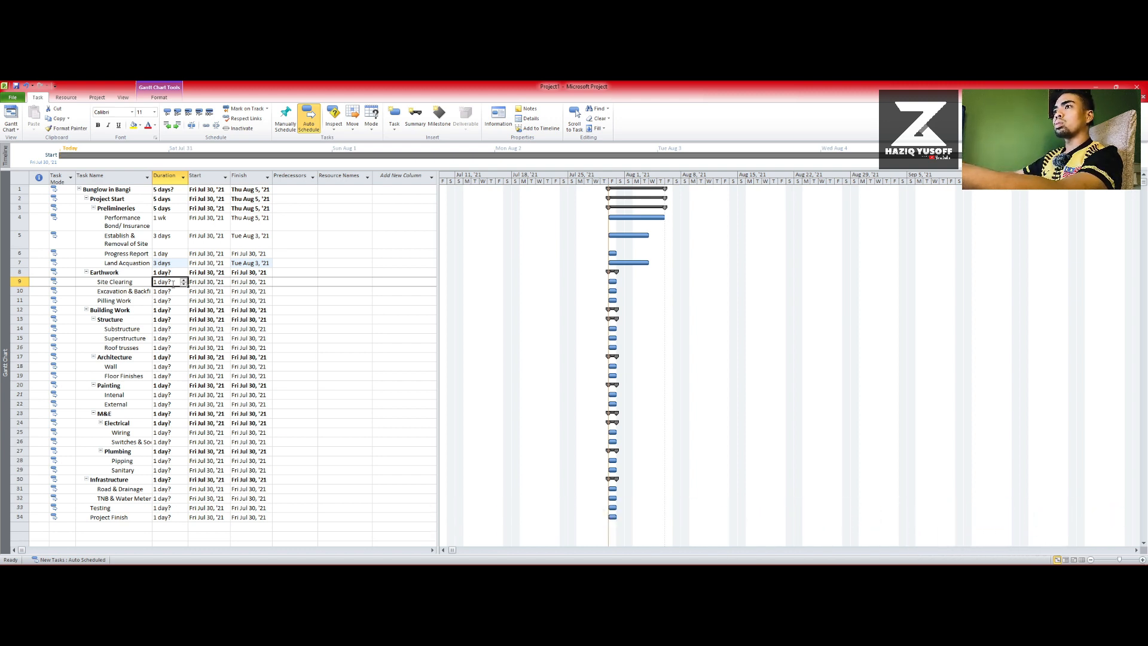
text(2w)
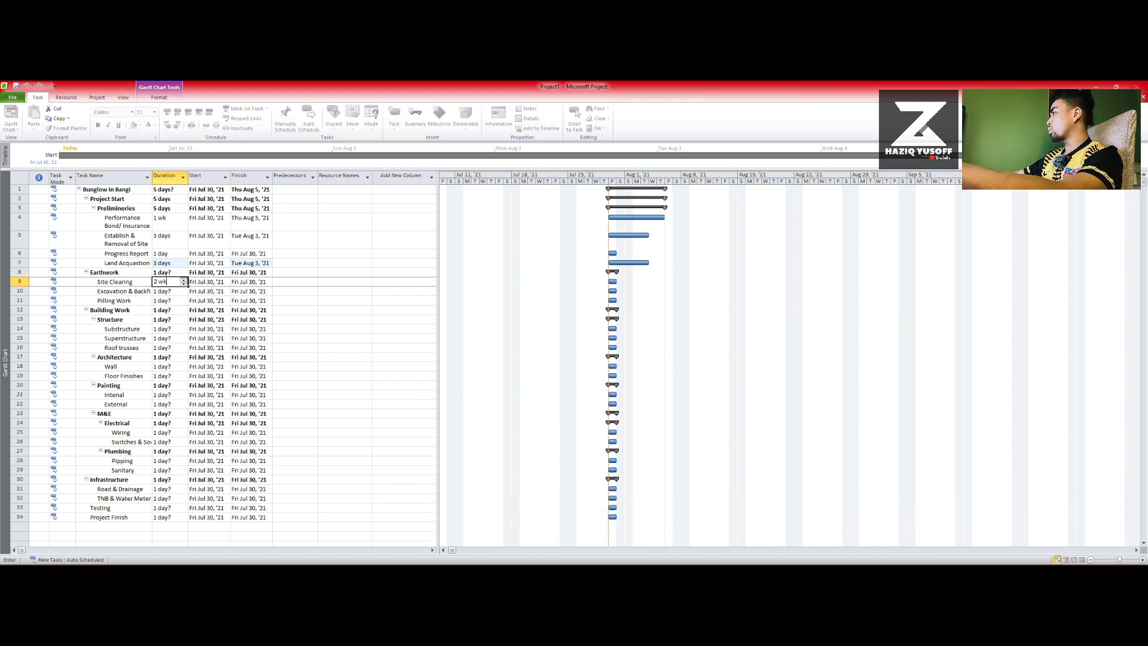
key(Return)
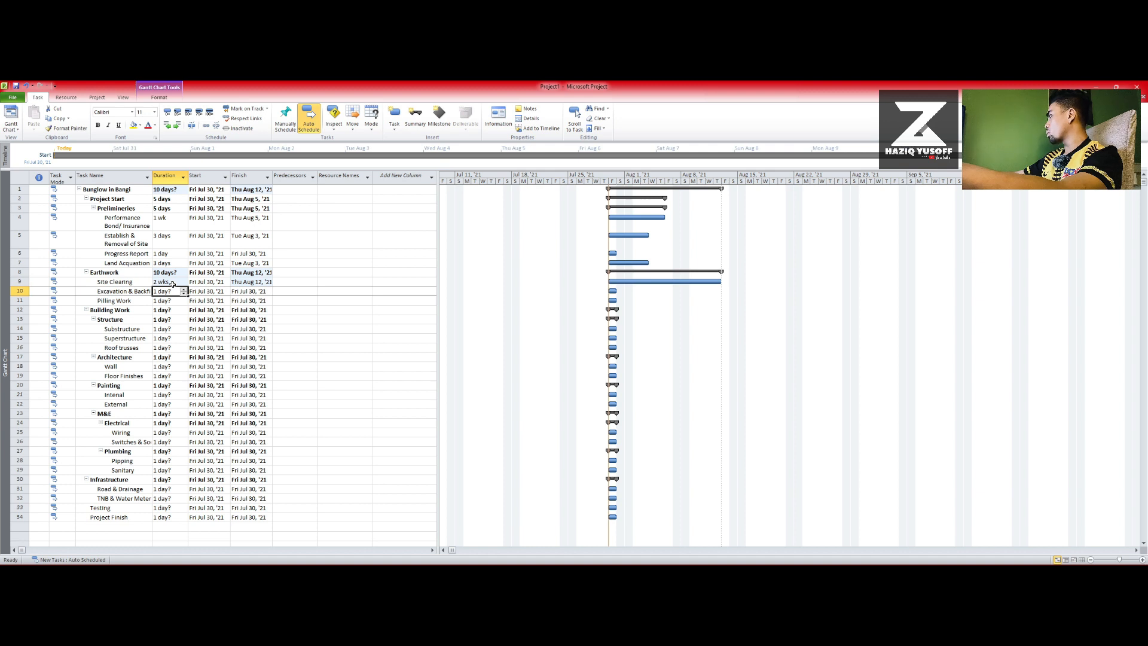
text(we)
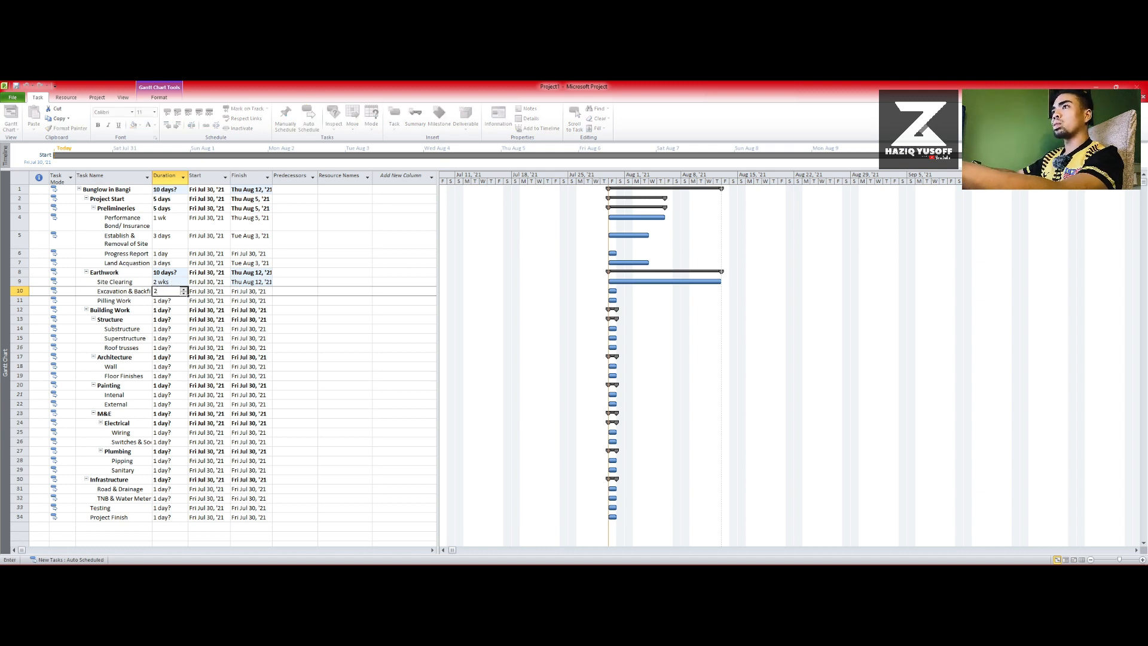
key(Return)
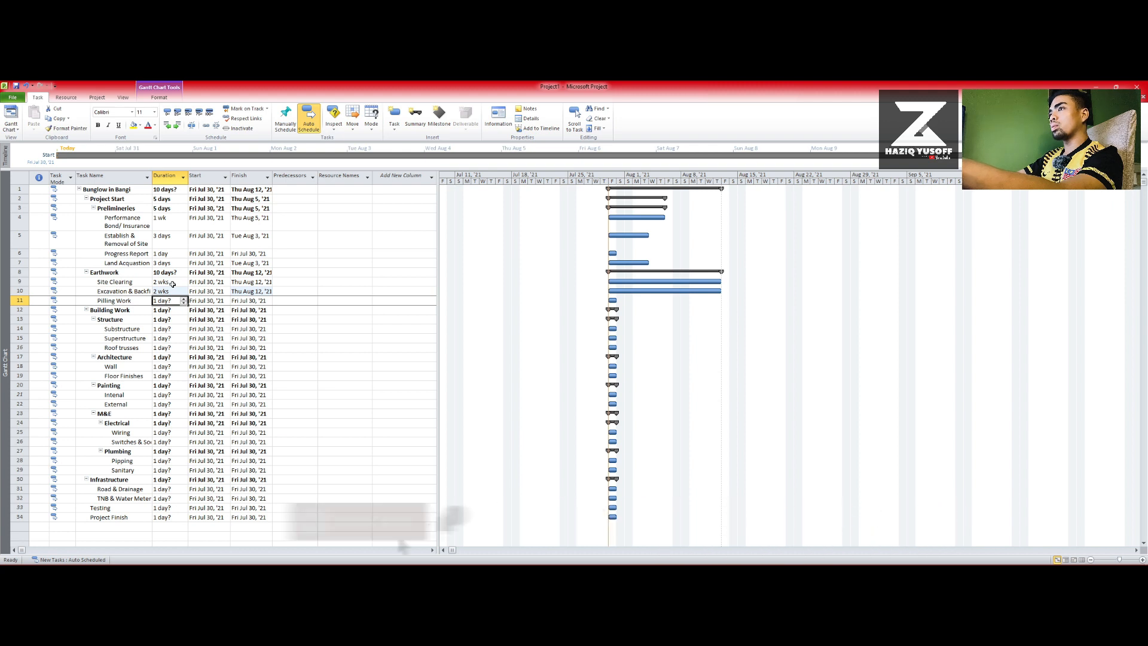
text(w)
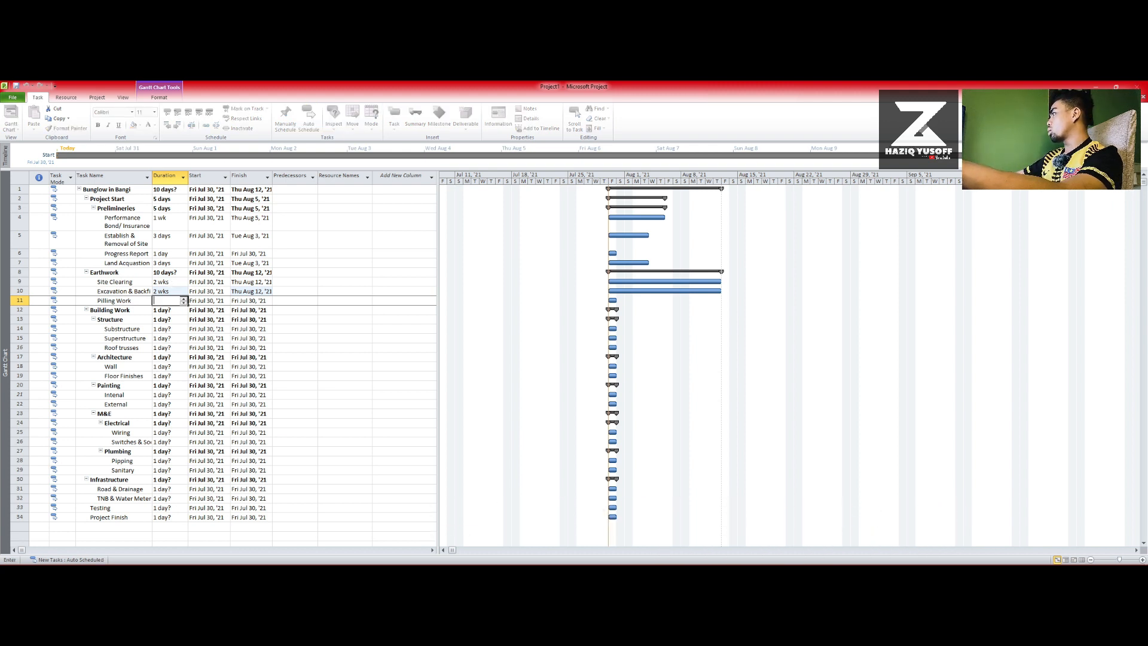
text(k)
key(Return)
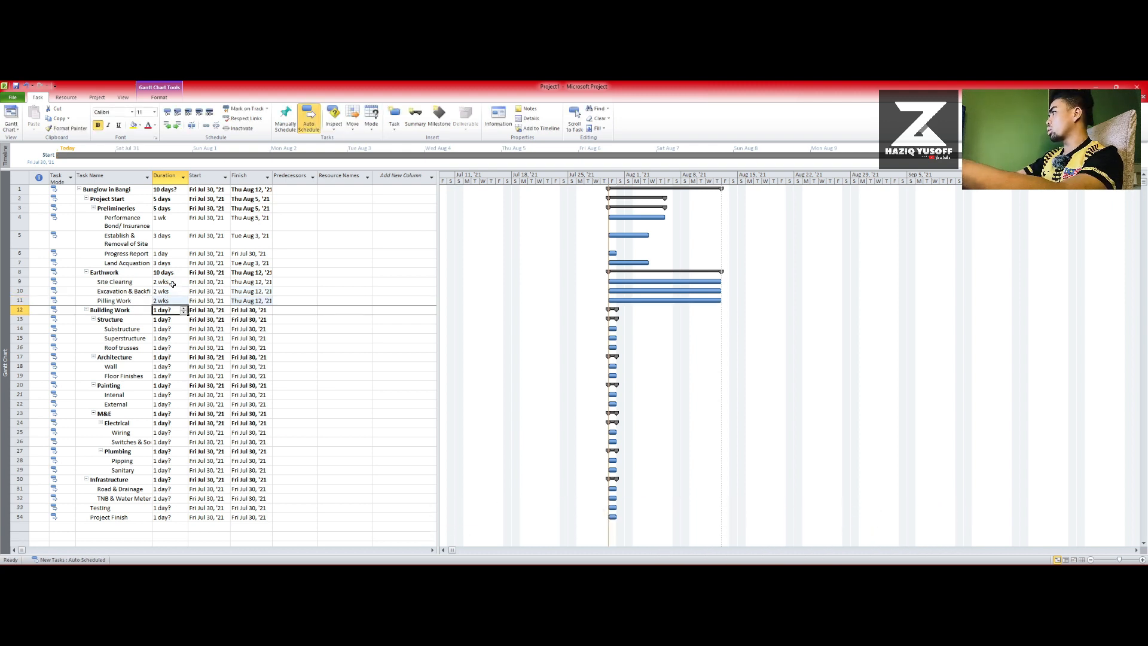
- Set the durations of the "Structure" subtasks "Substructure", "Superstructure" and "Roof trusses" to 4 weeks each
click(169, 330)
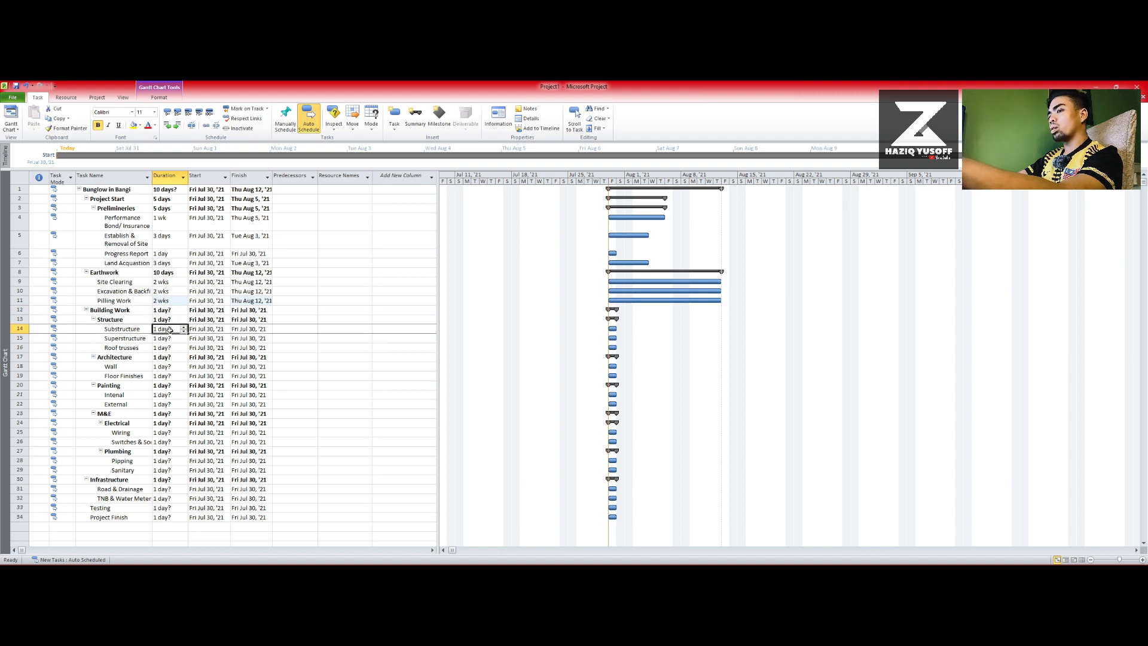
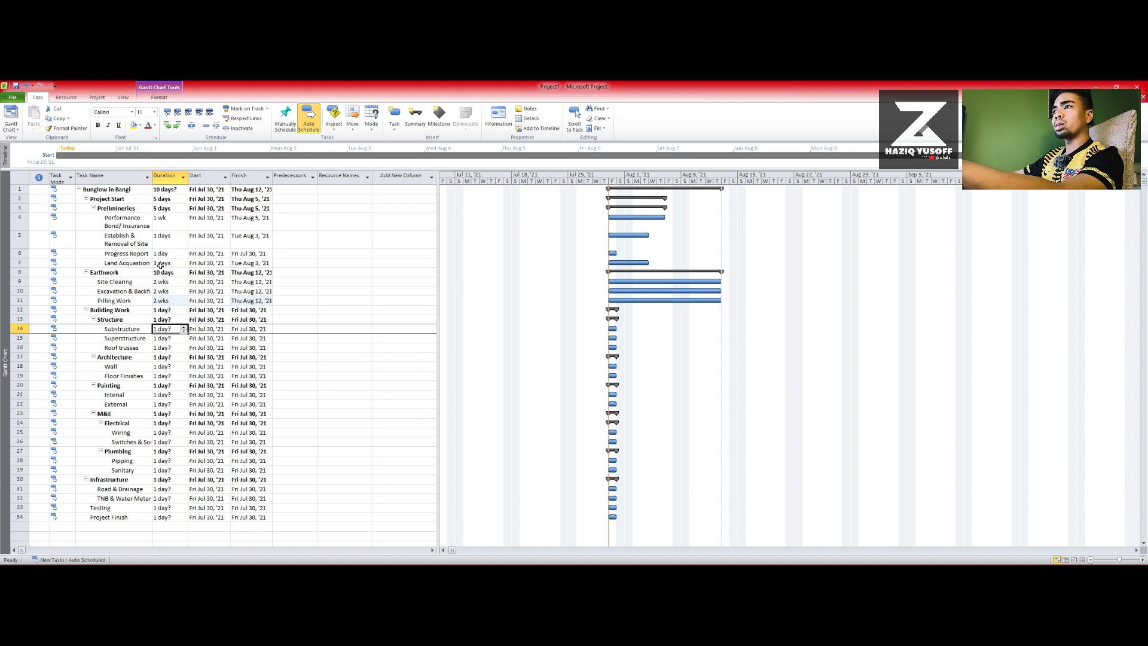
click(167, 320)
click(163, 310)
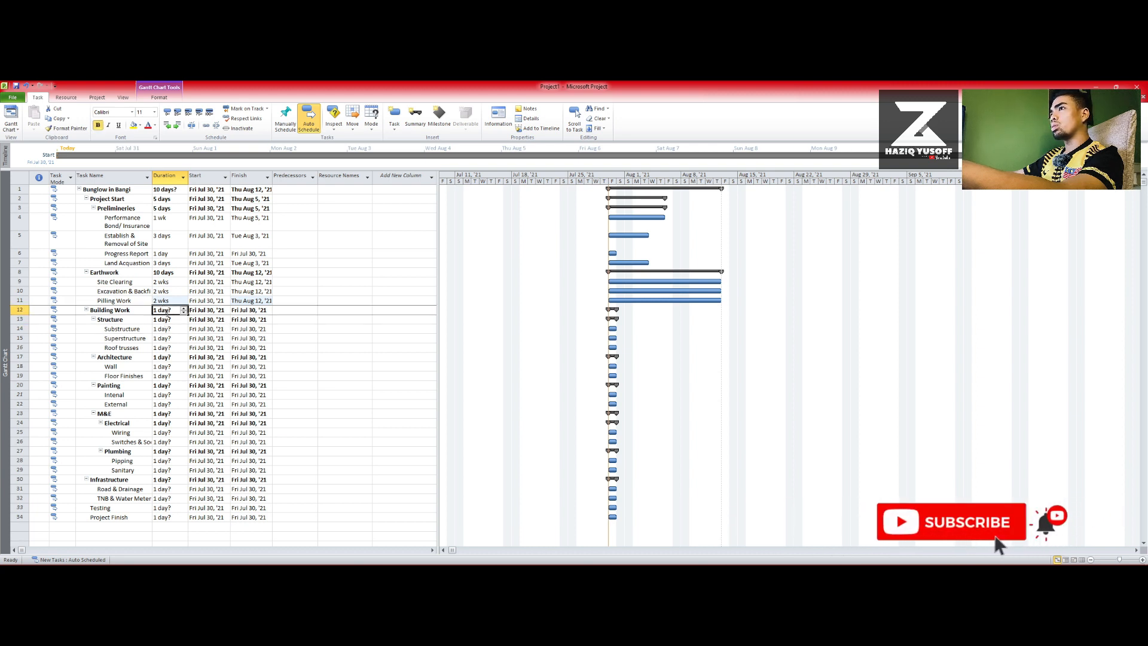
click(169, 330)
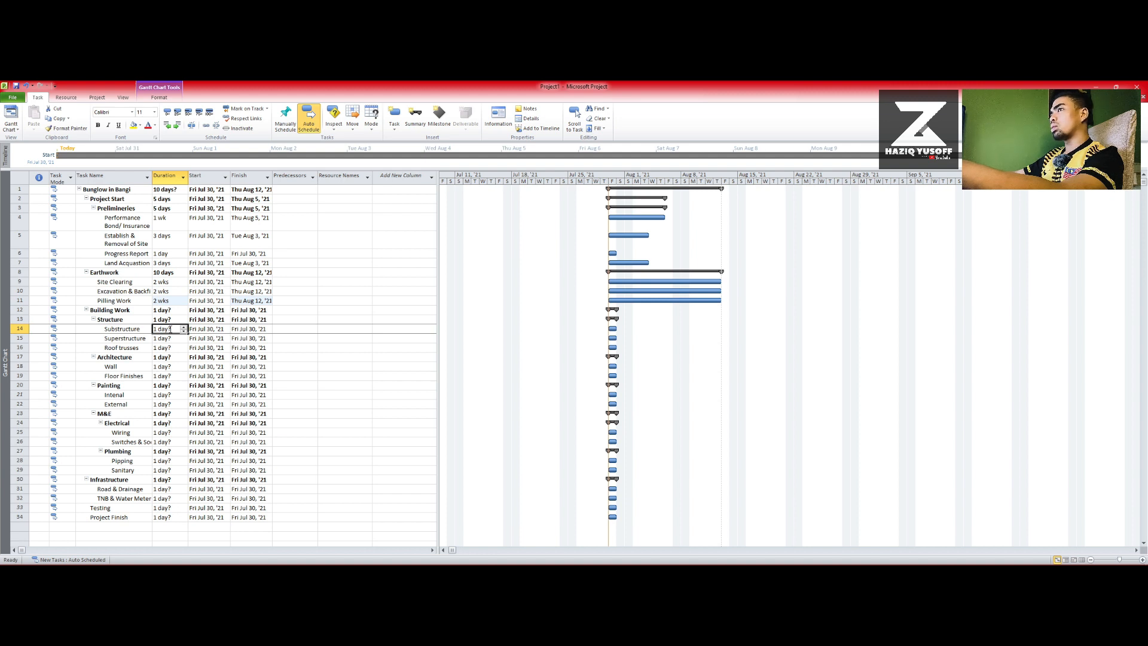
text(4 )
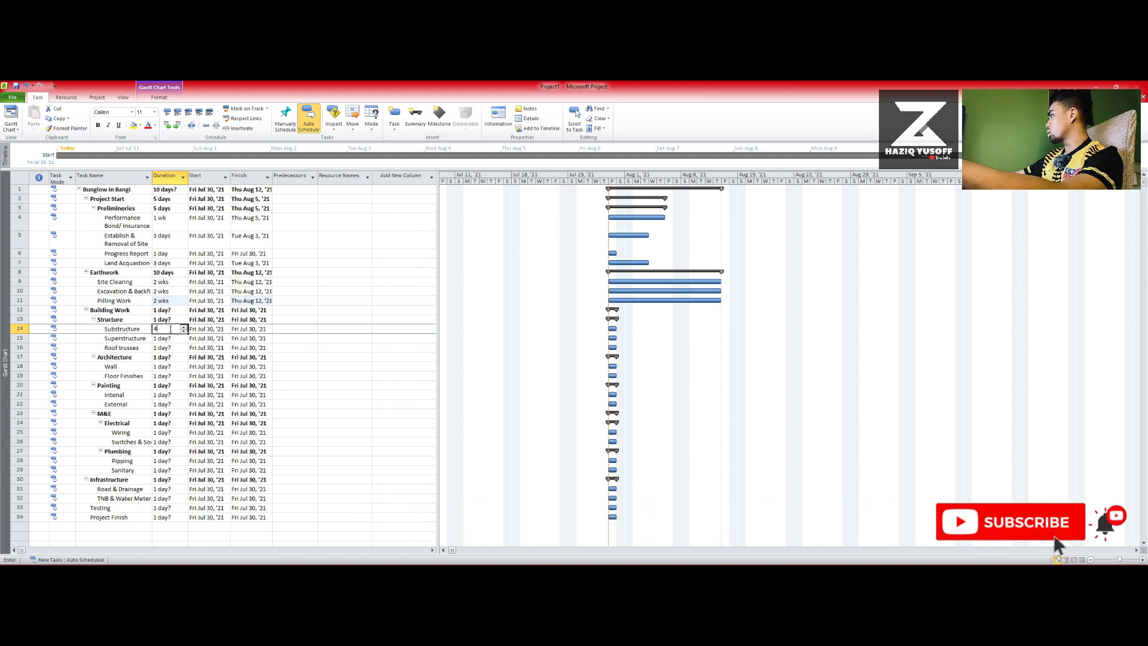
text(wks)
key(Return)
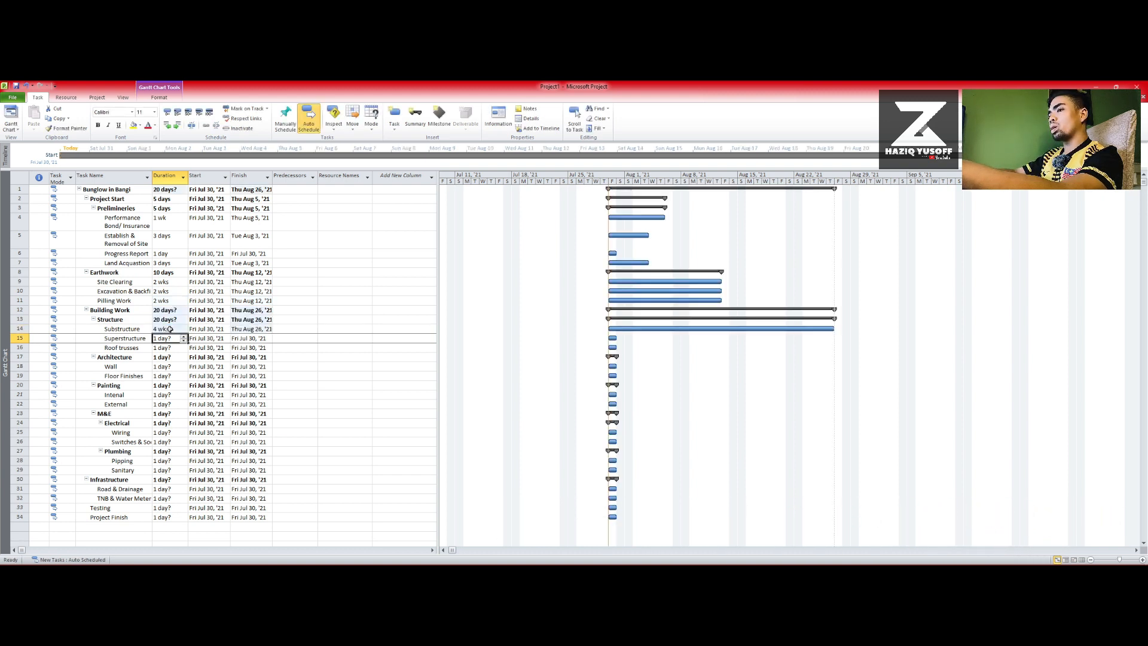
text(4wks)
key(Return)
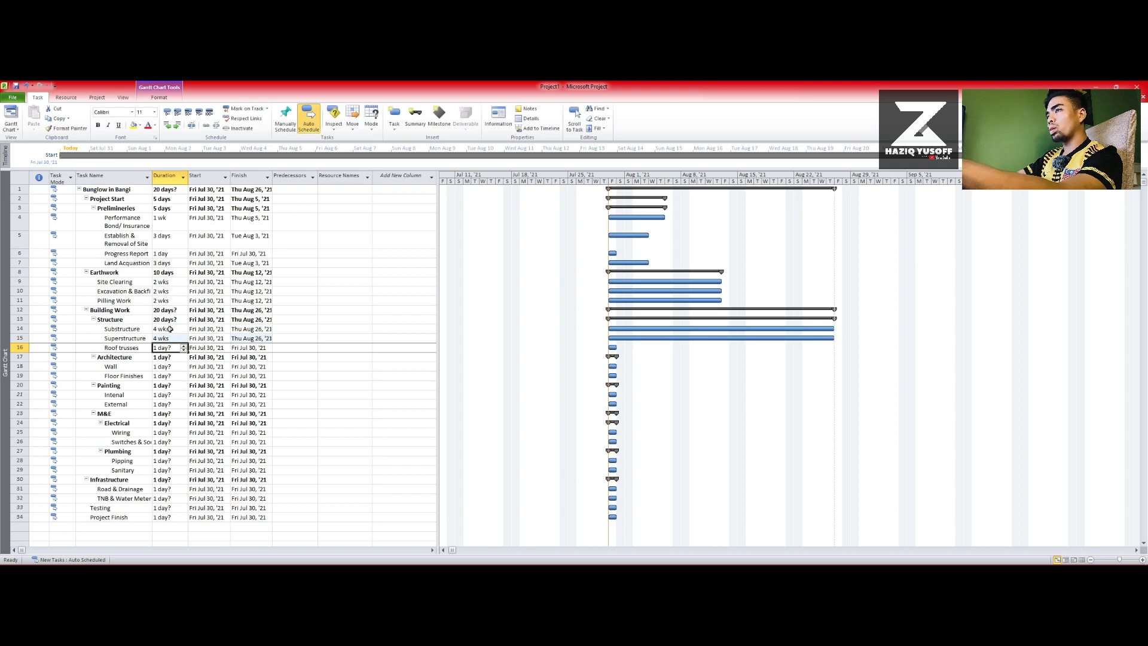
text(4 w)
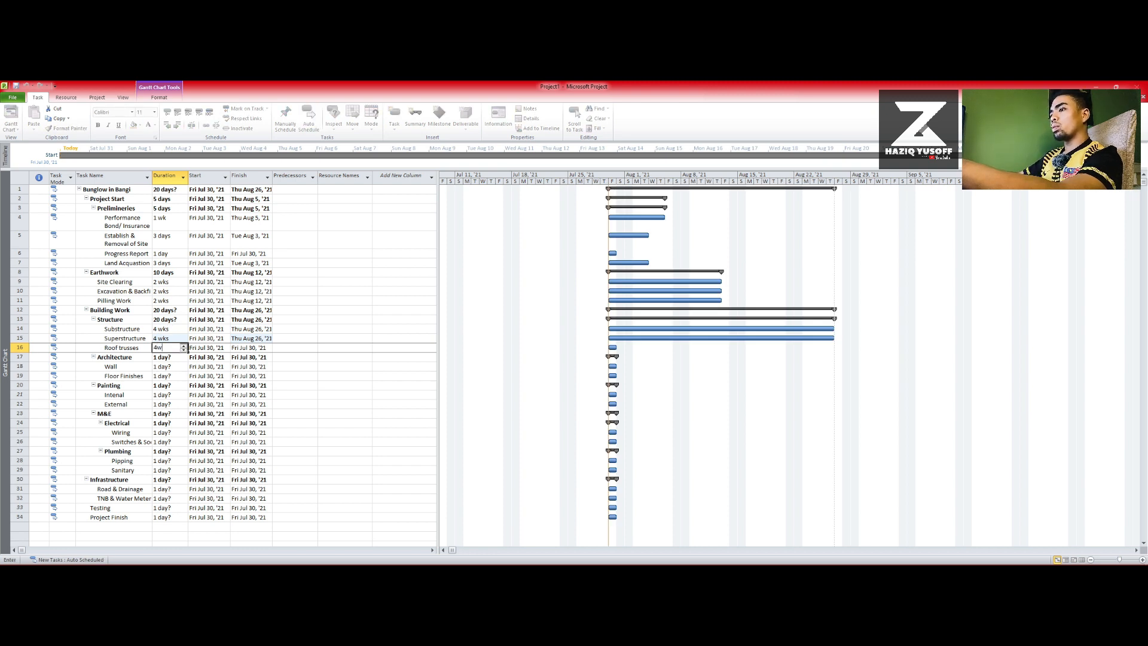
text(ks)
key(Return)
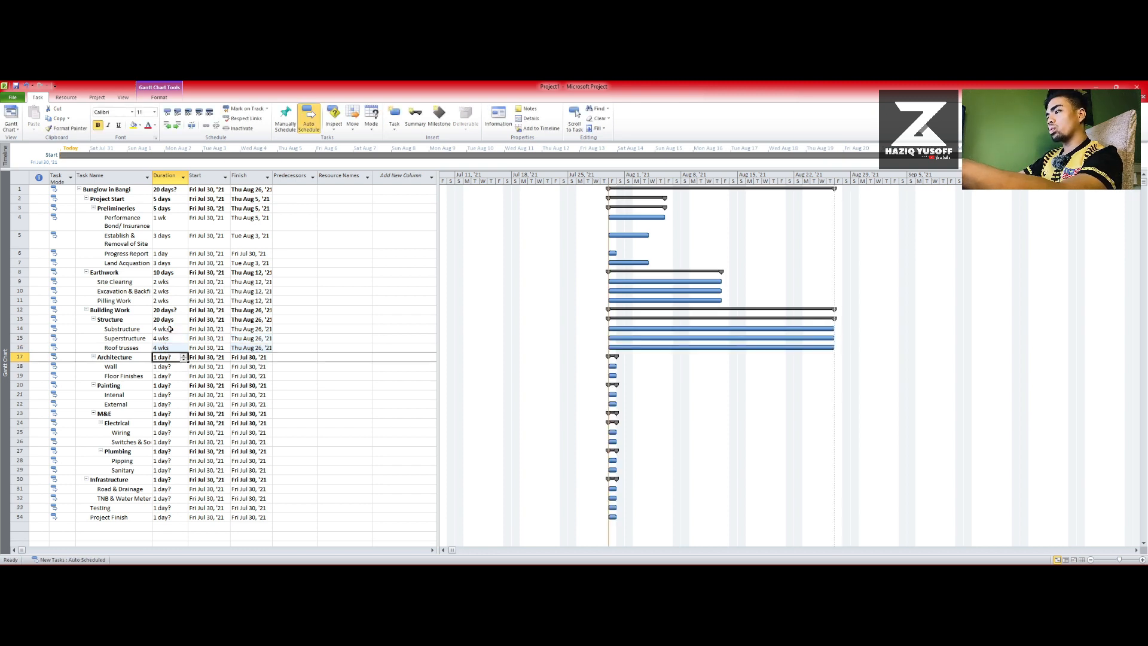
- Set the durations of the "Architecture" subtasks "Wall" and "Floor Finishes" to 2 weeks each
click(164, 367)
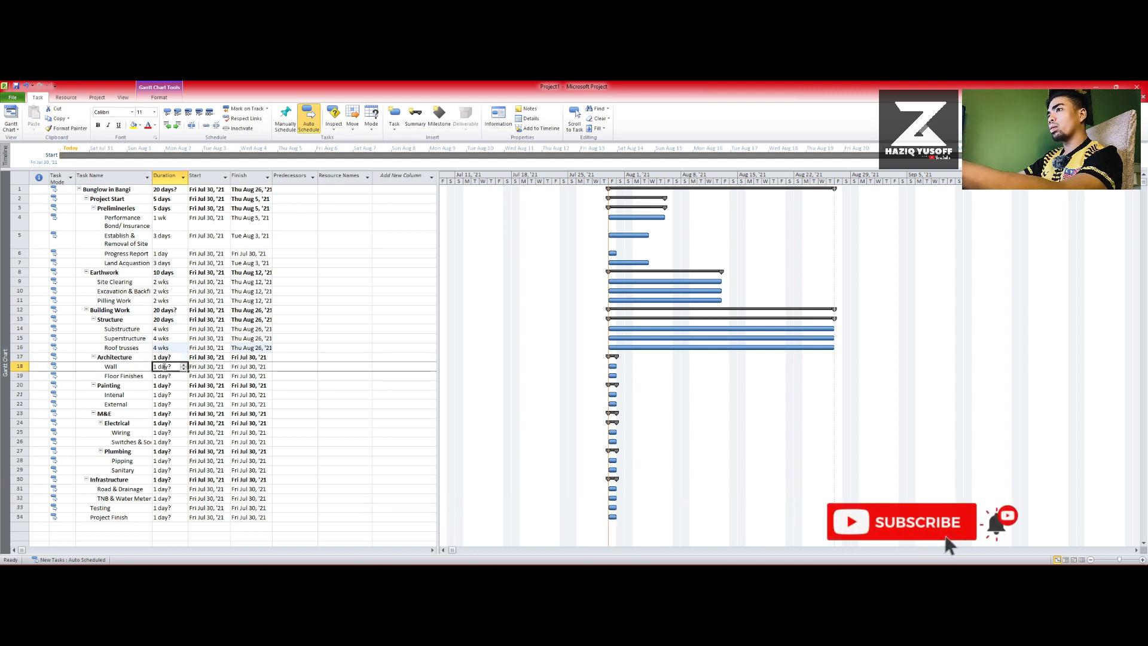
text(2 )
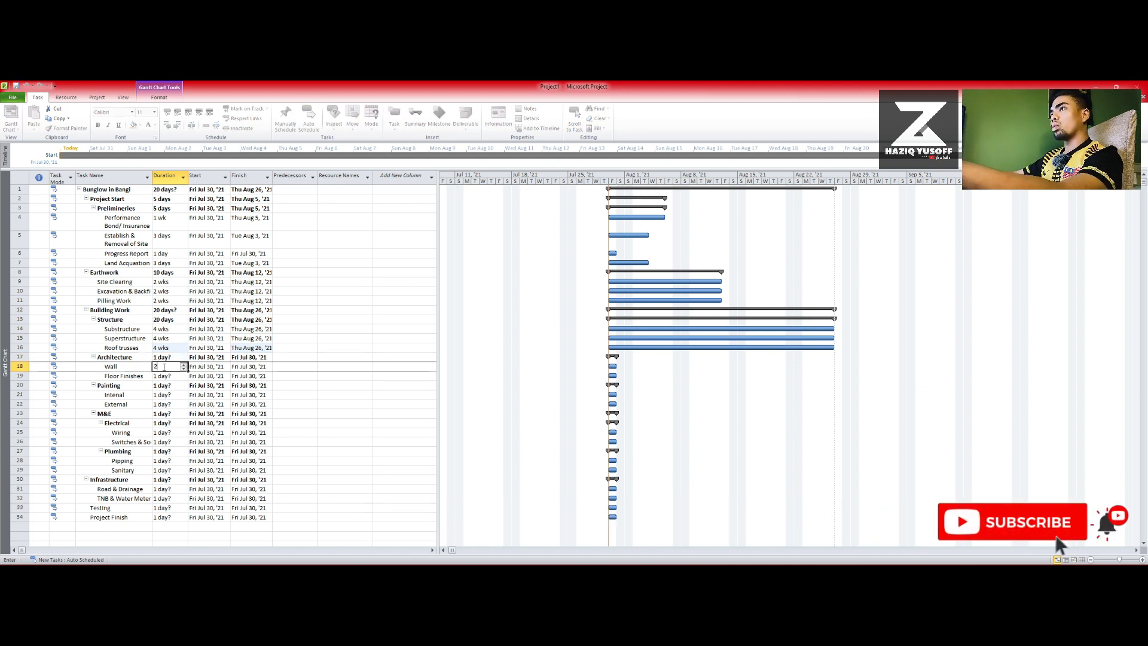
text(w)
key(Return)
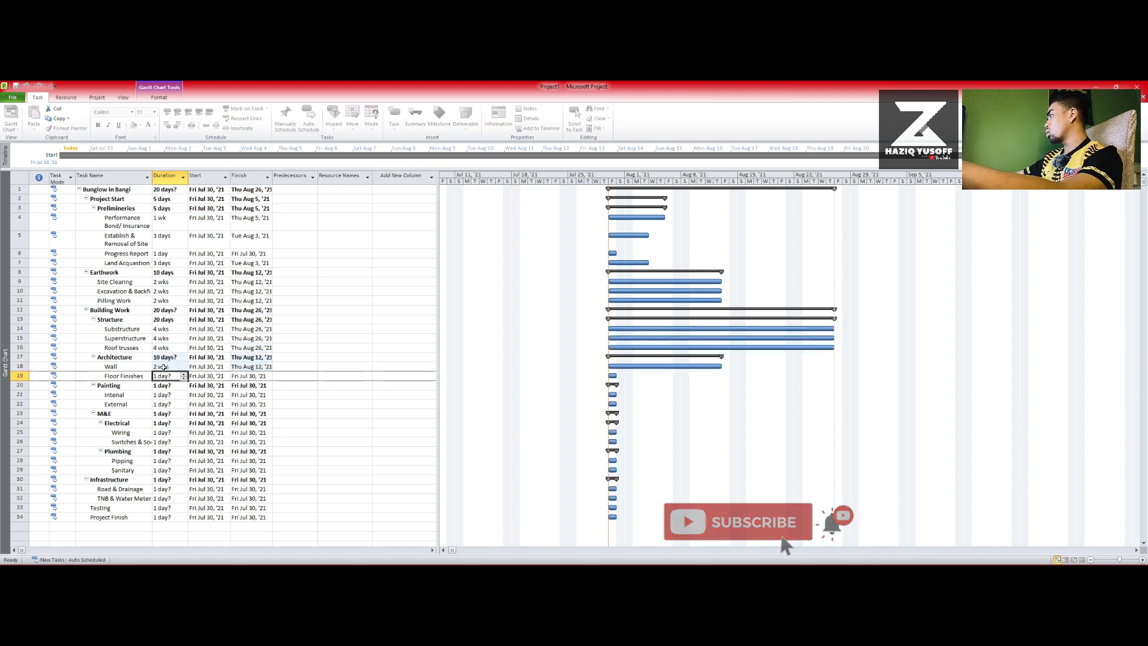
text(1w)
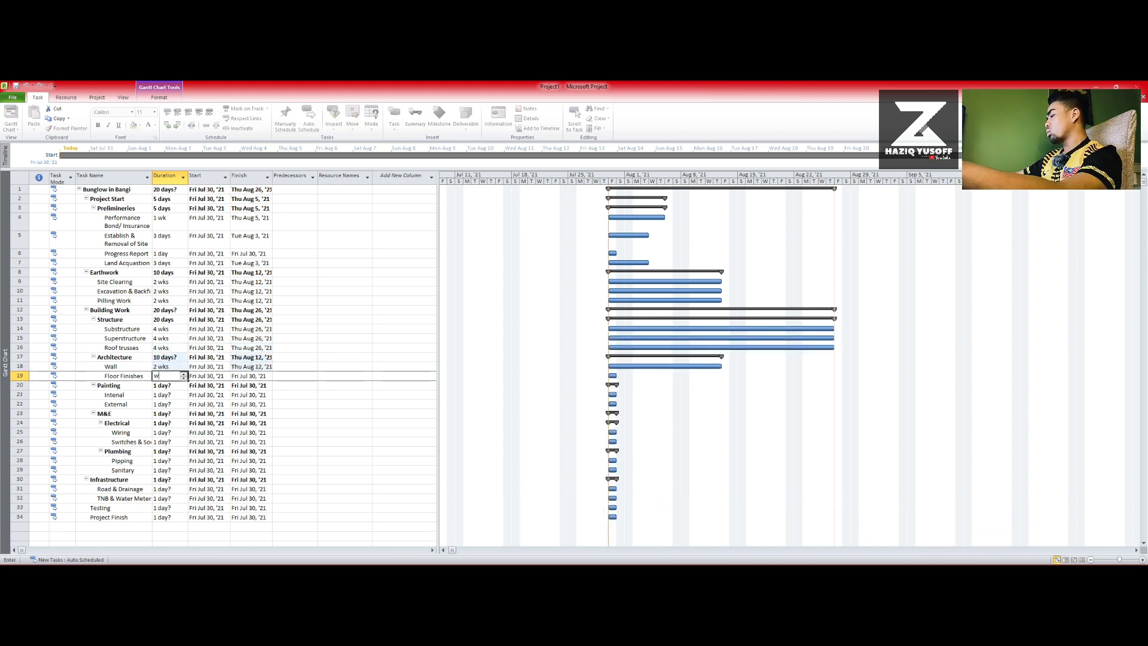
text(wk)
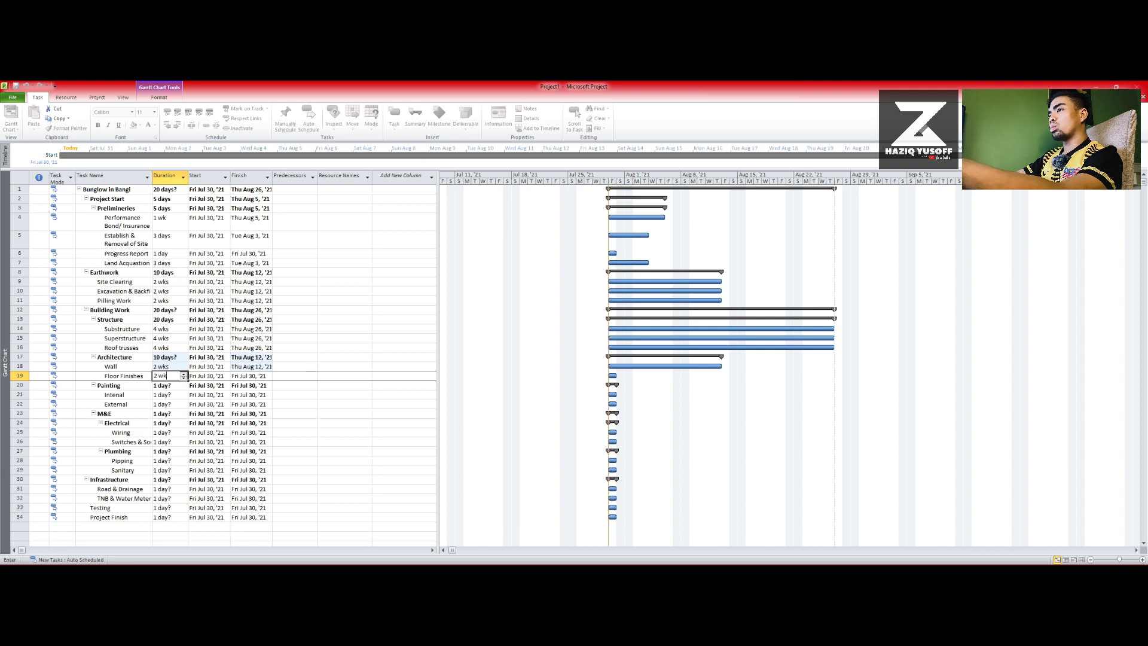
key(Return)
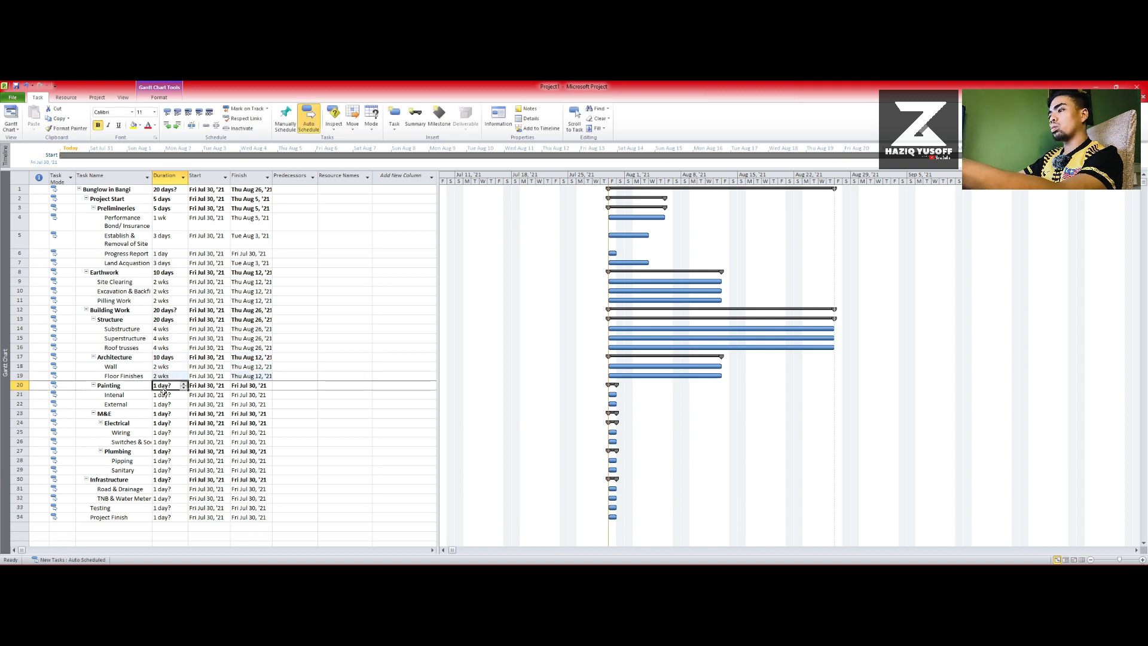
- Set the durations of the two "Painting" subtasks, "Intenal" and "External", to 1 week each
click(162, 394)
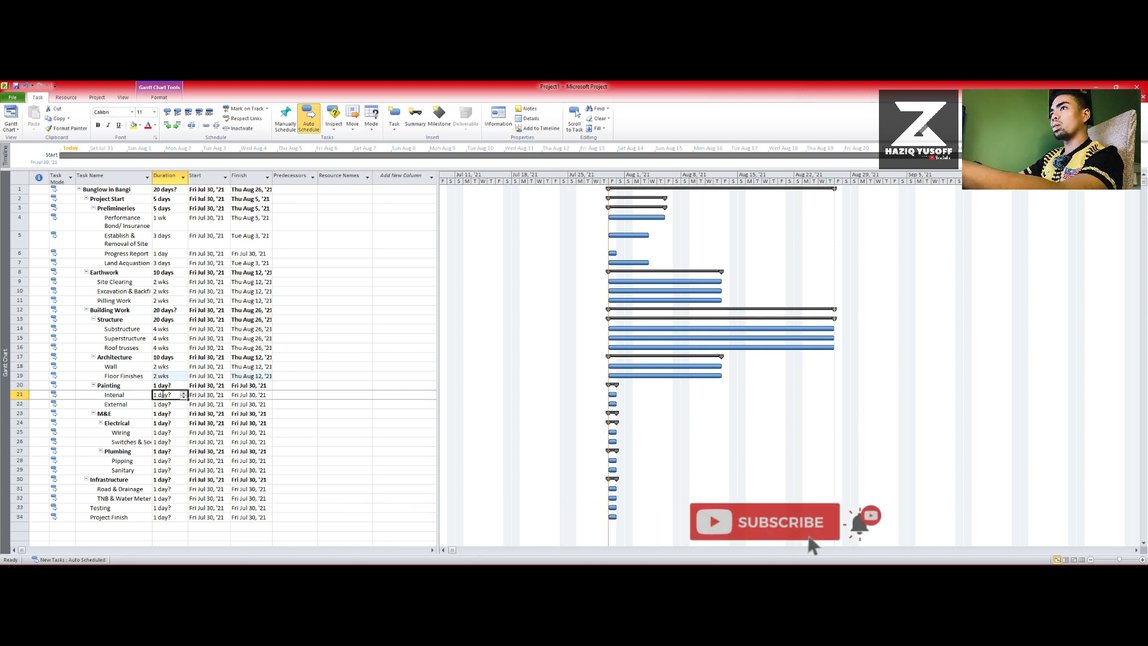
text(1 wk)
key(Return)
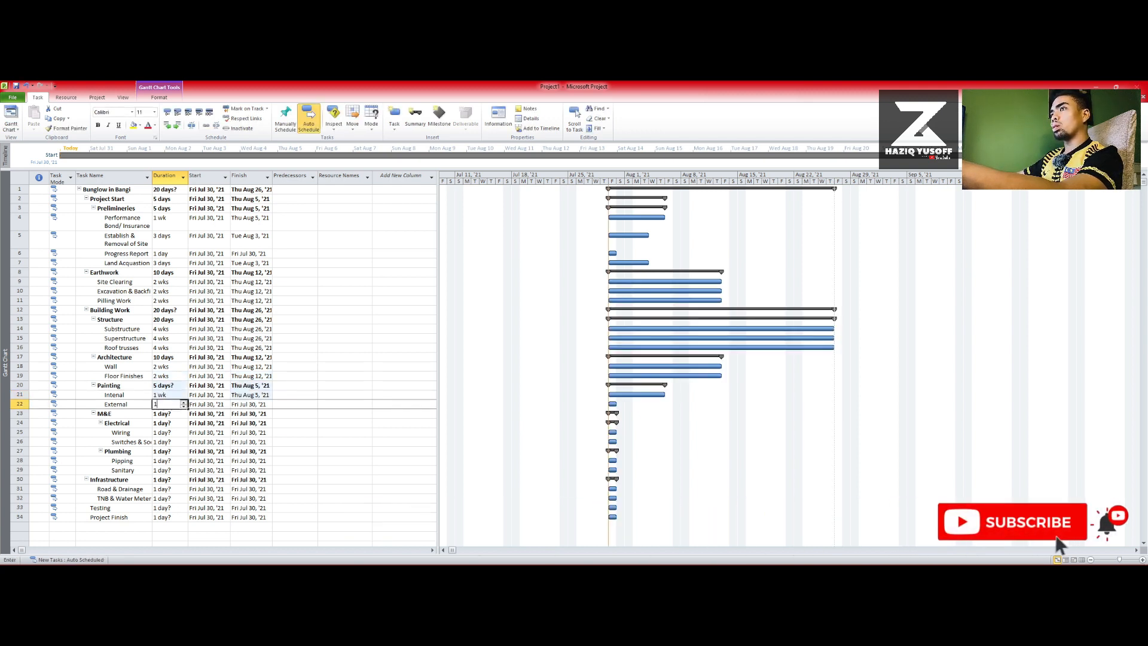
text(1 wk)
key(Return)
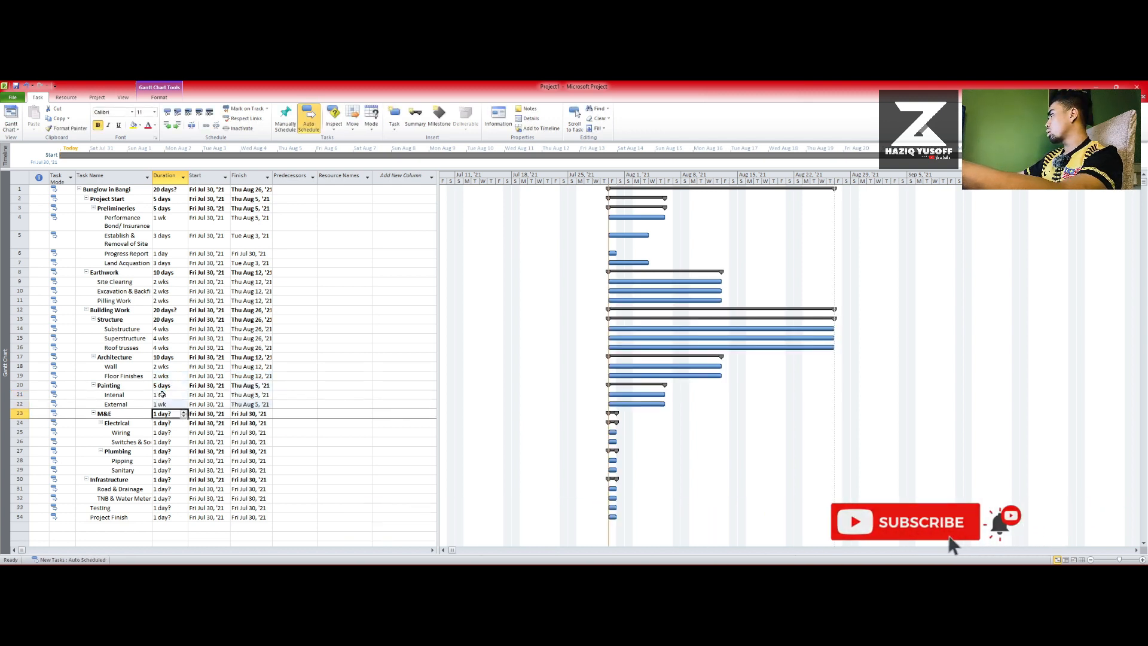
- Set the durations of the two "Electrical" subtasks, "Wiring" and the switches task below it, to 1 week each
click(162, 433)
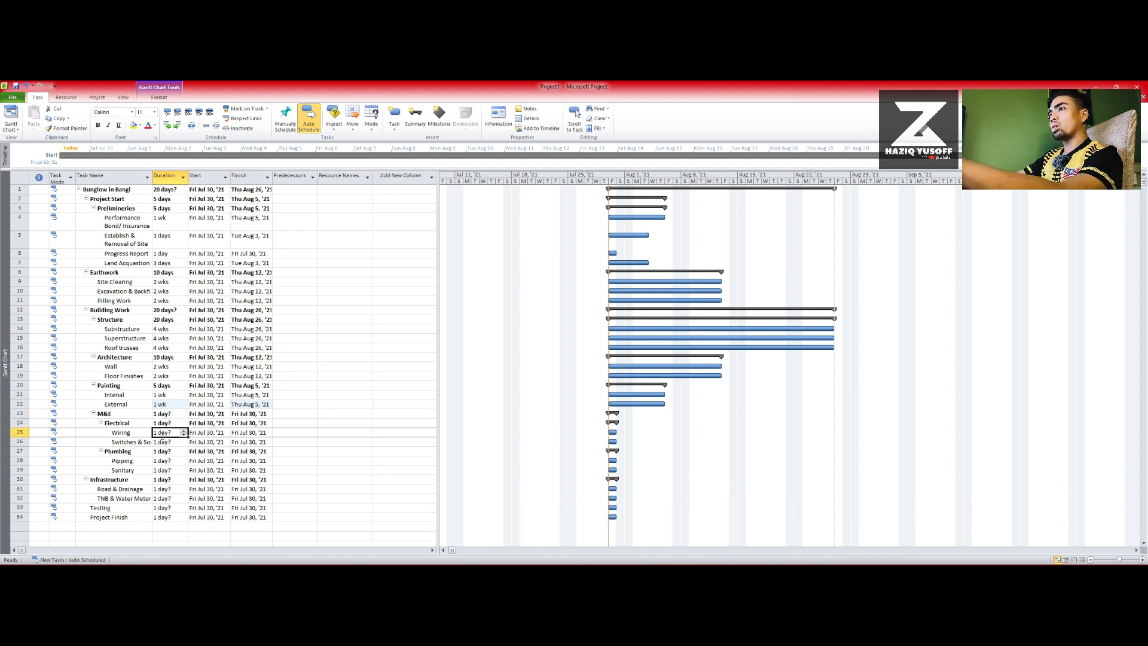
text(1 w)
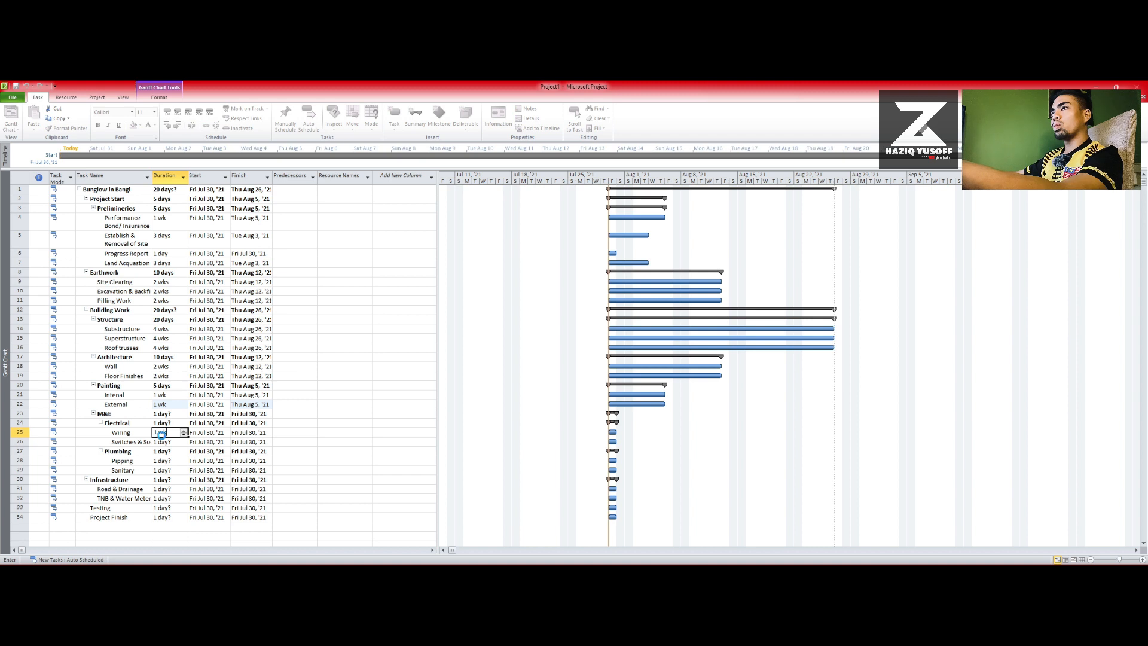
text(k)
key(Return)
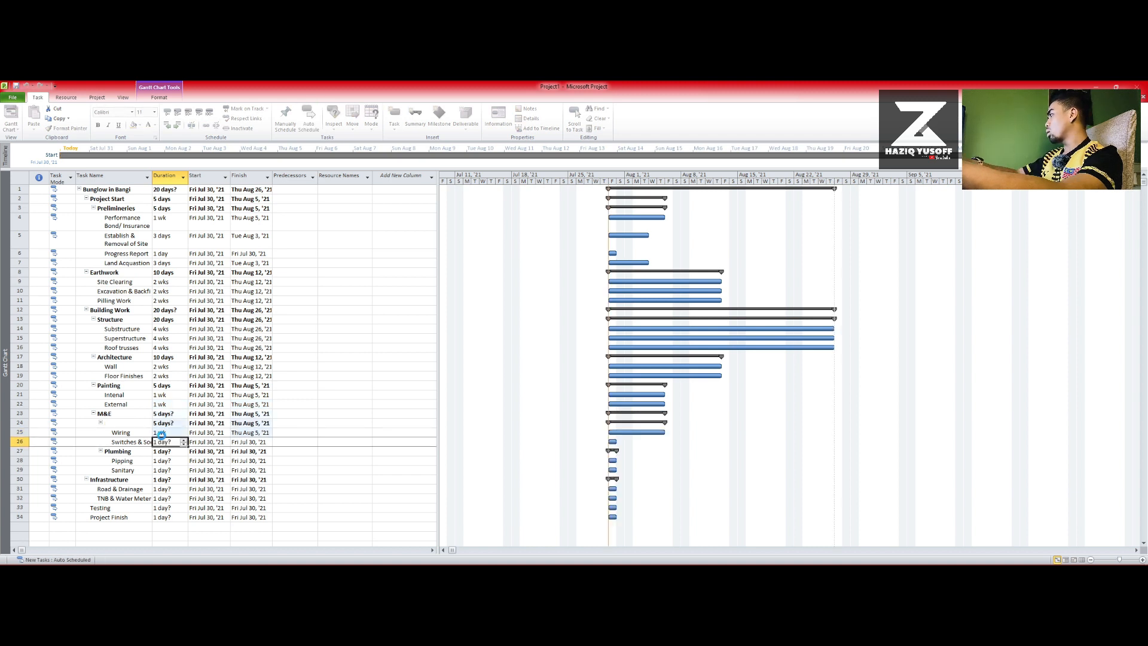
text(1 wk)
key(Return)
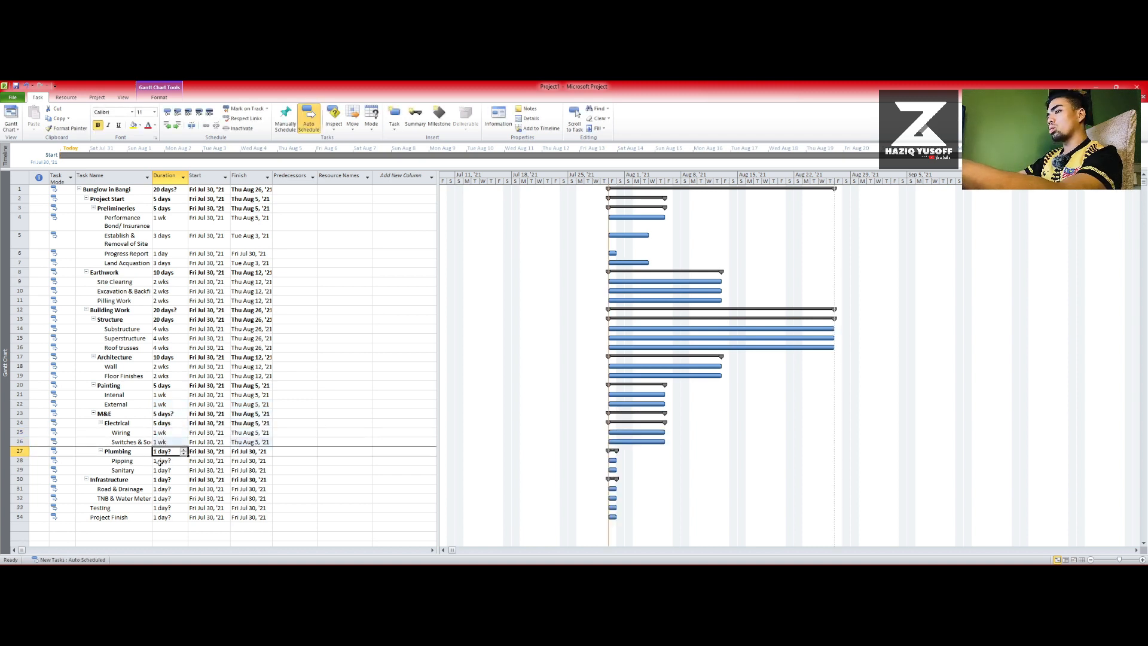
- Set the durations of the two "Plumbing" subtasks, "Pipping" and "Sanitary", to 1 week each
click(159, 461)
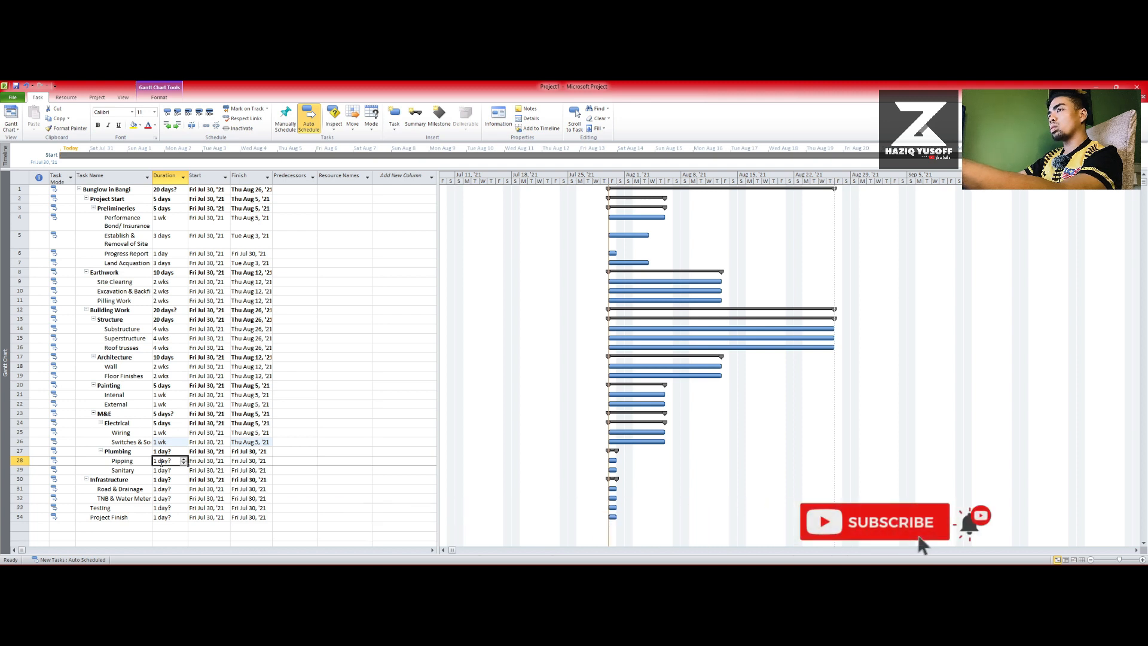
text(1)
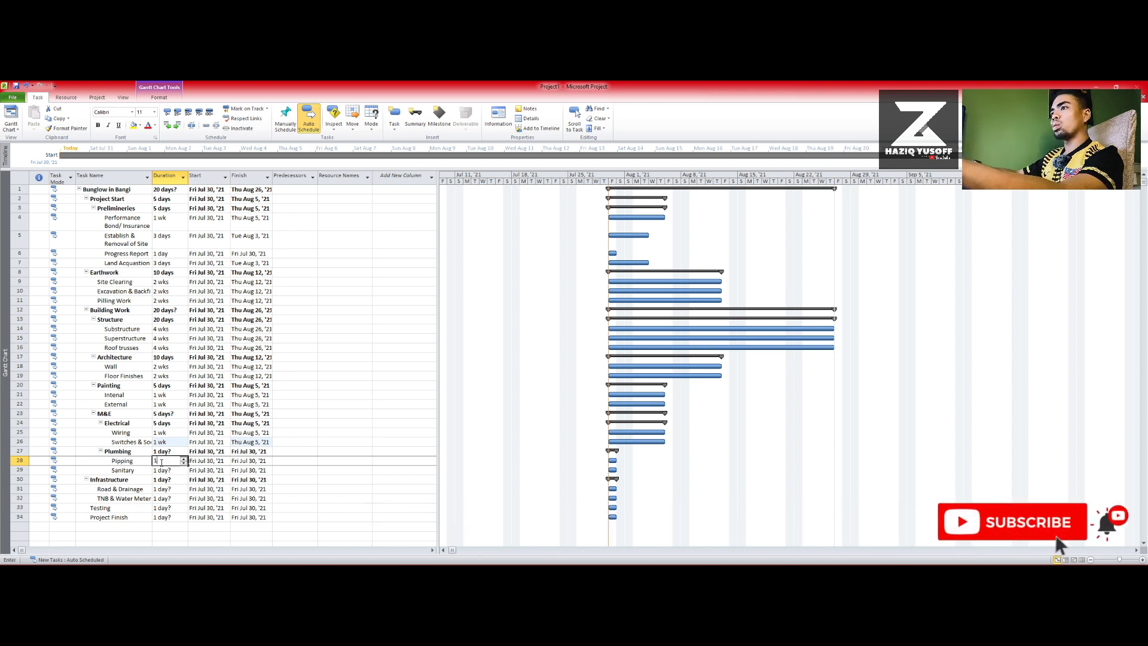
text( wk)
key(Return)
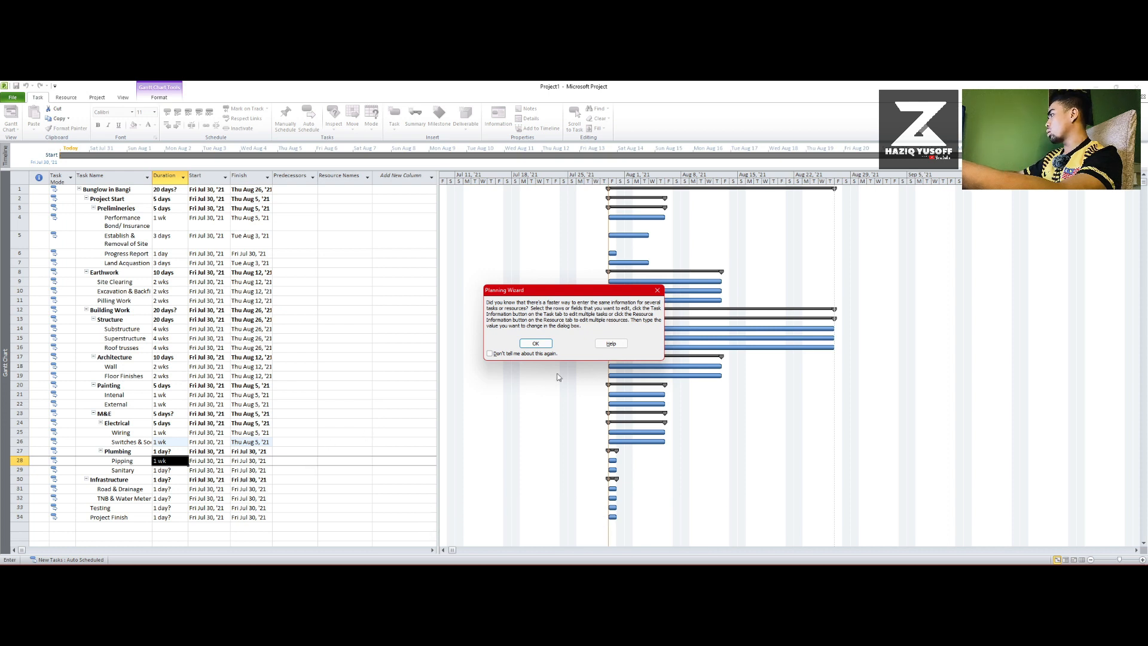
click(536, 343)
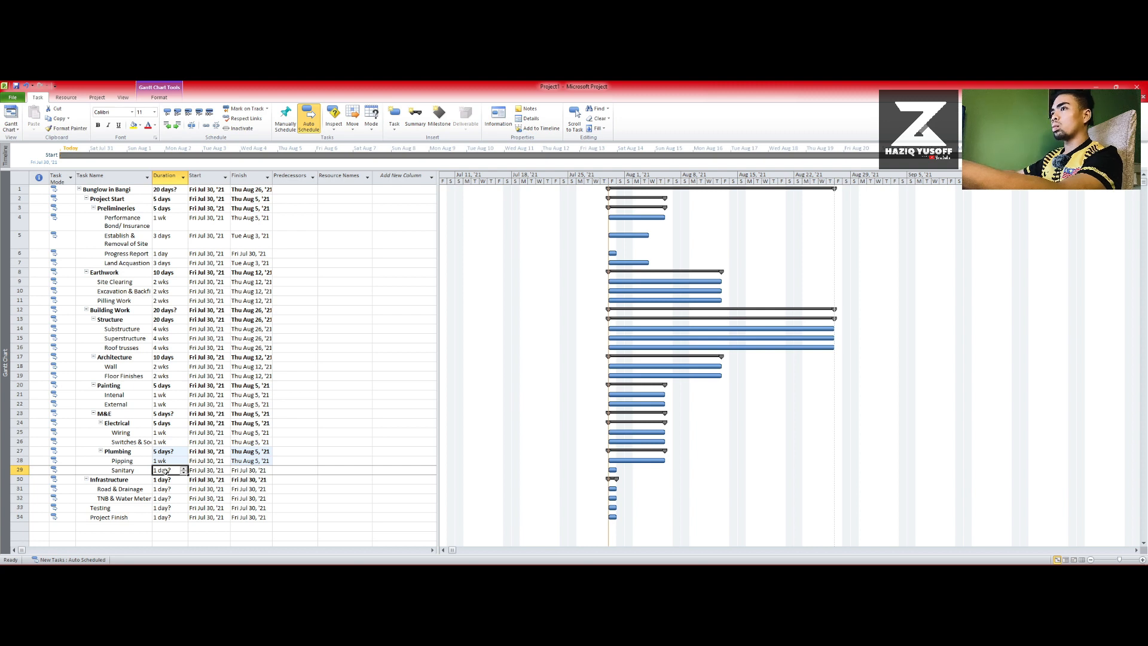
text(1 )
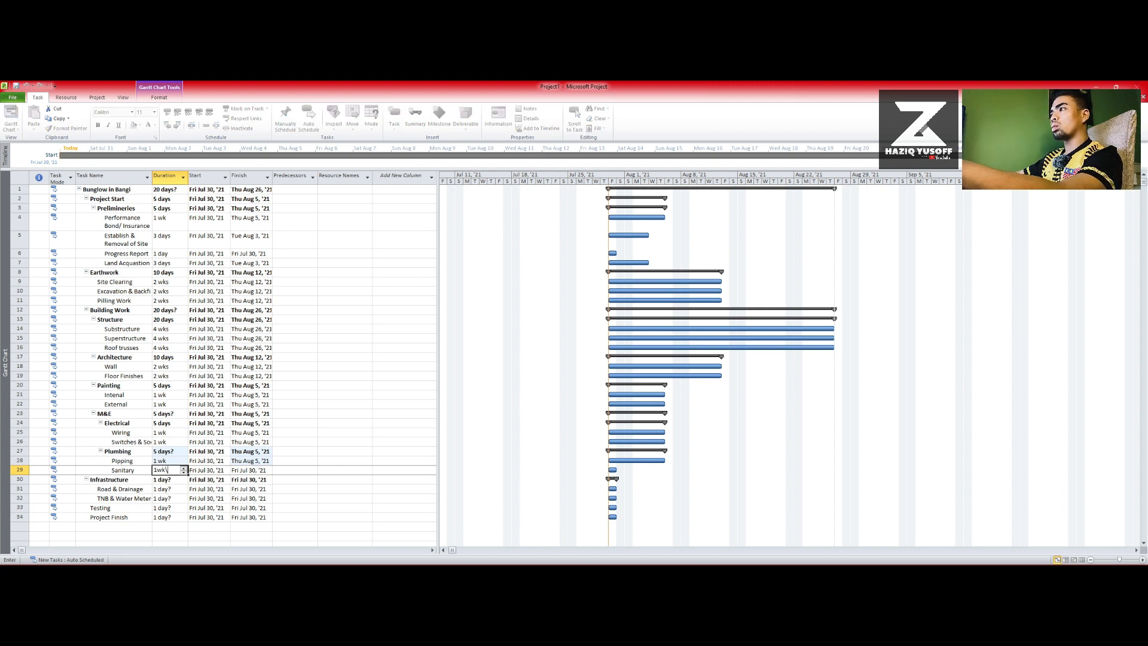
text(wk)
key(Return)
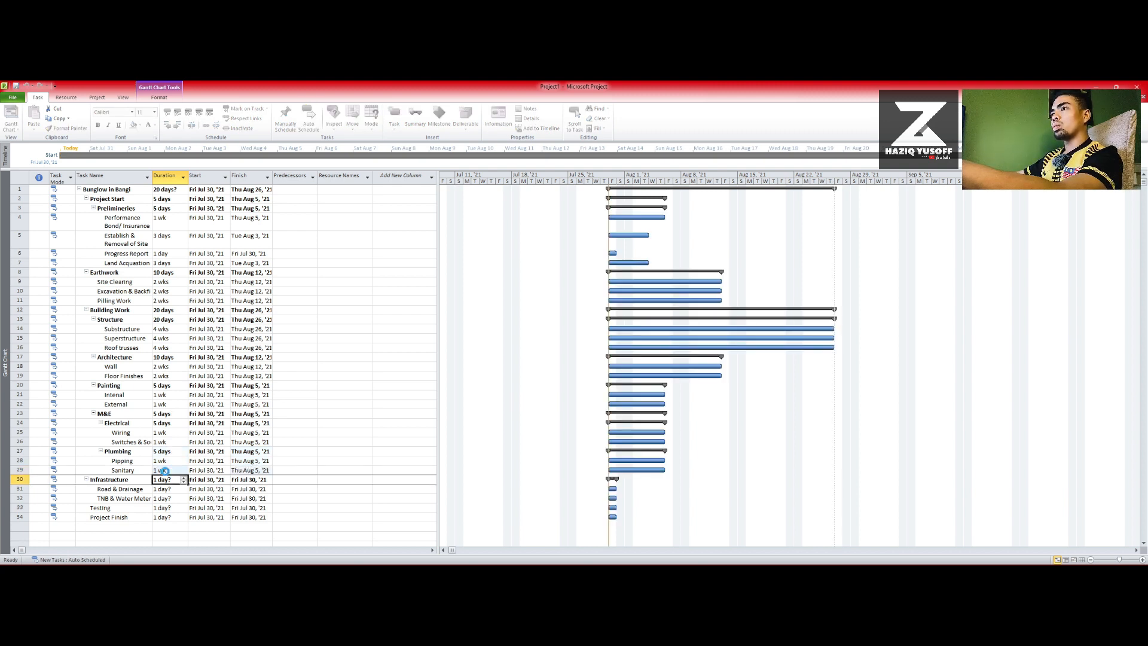
- Set the durations of the "Infrastructure" subtasks: 4 weeks for "Road & Drainage" and 1 day for "TNB & Water Meter"
click(184, 490)
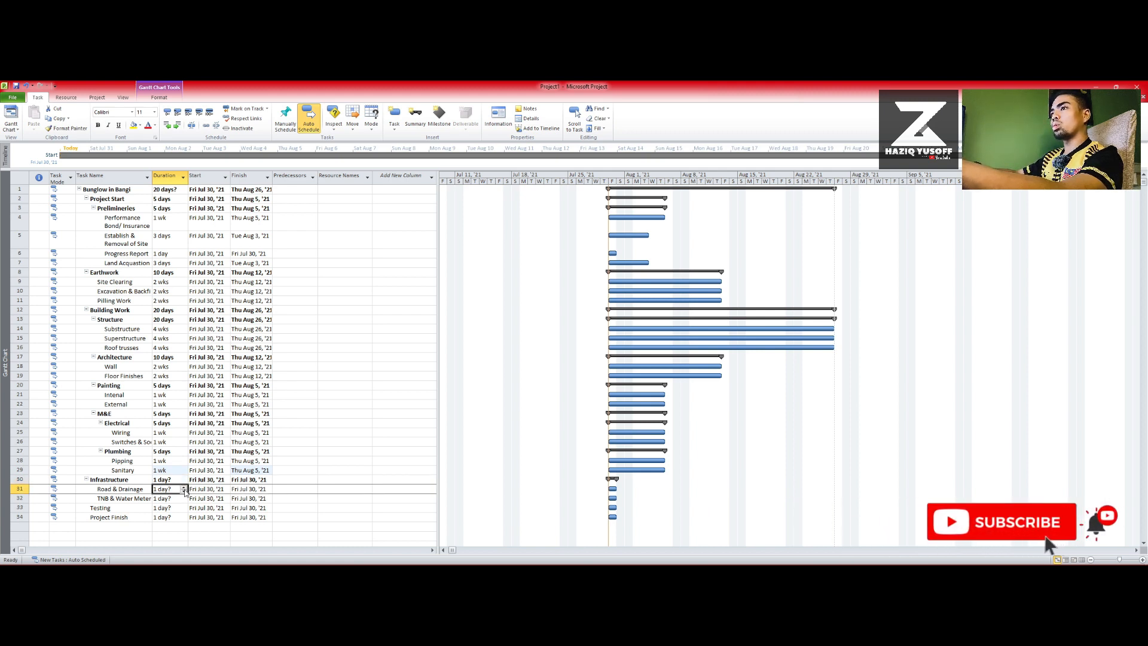
text(4wk)
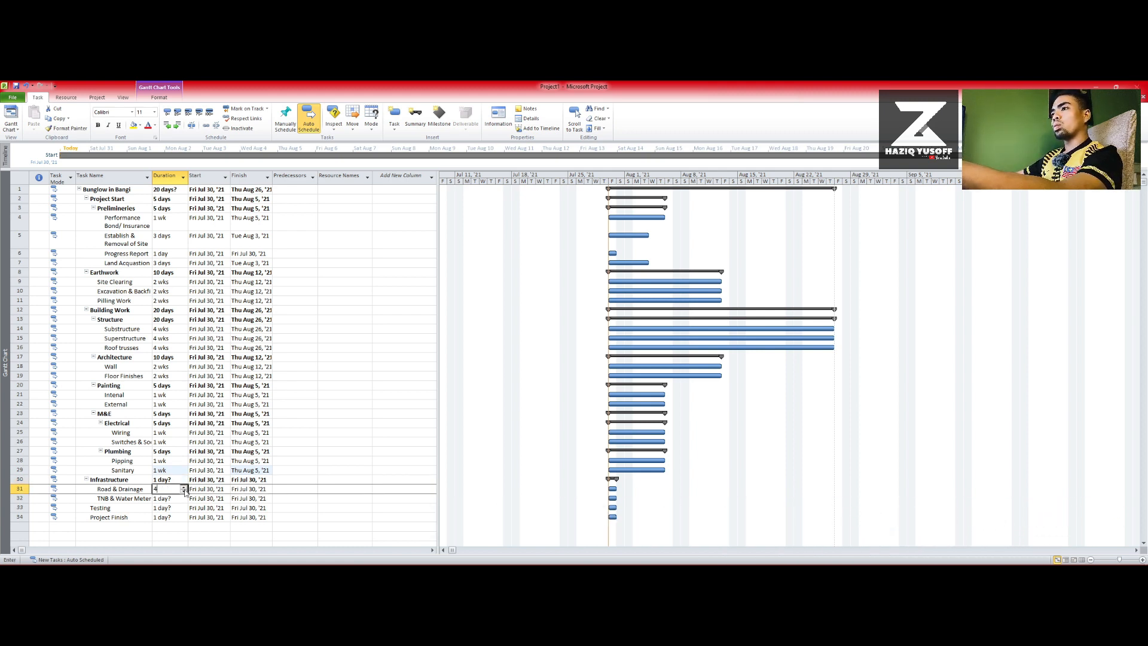
key(Return)
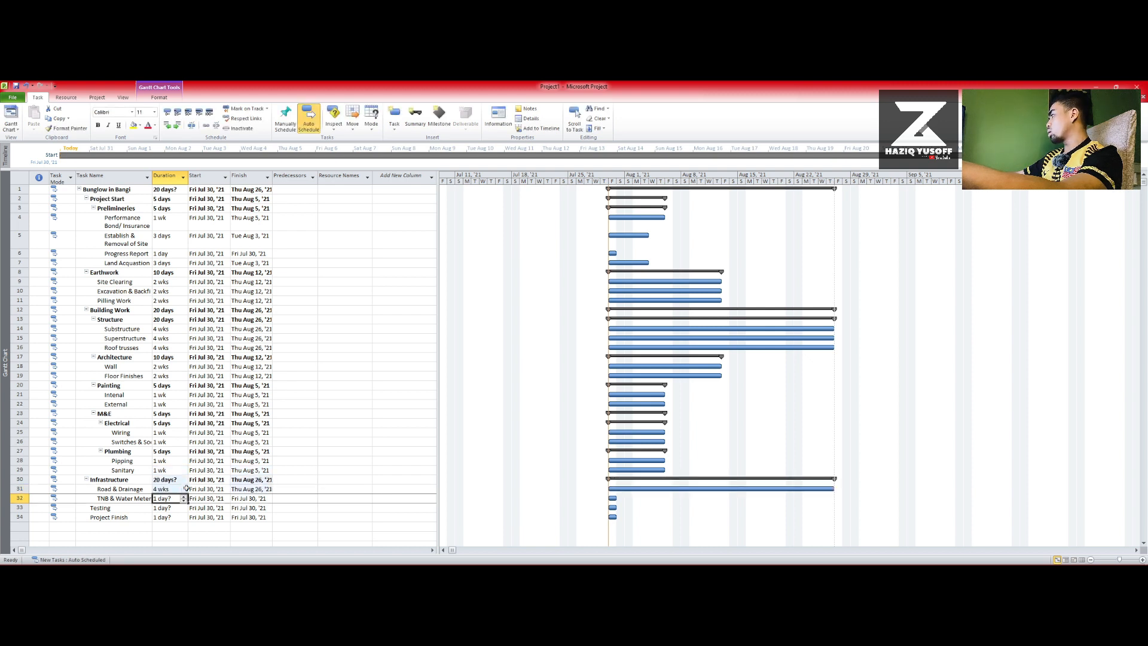
text(1)
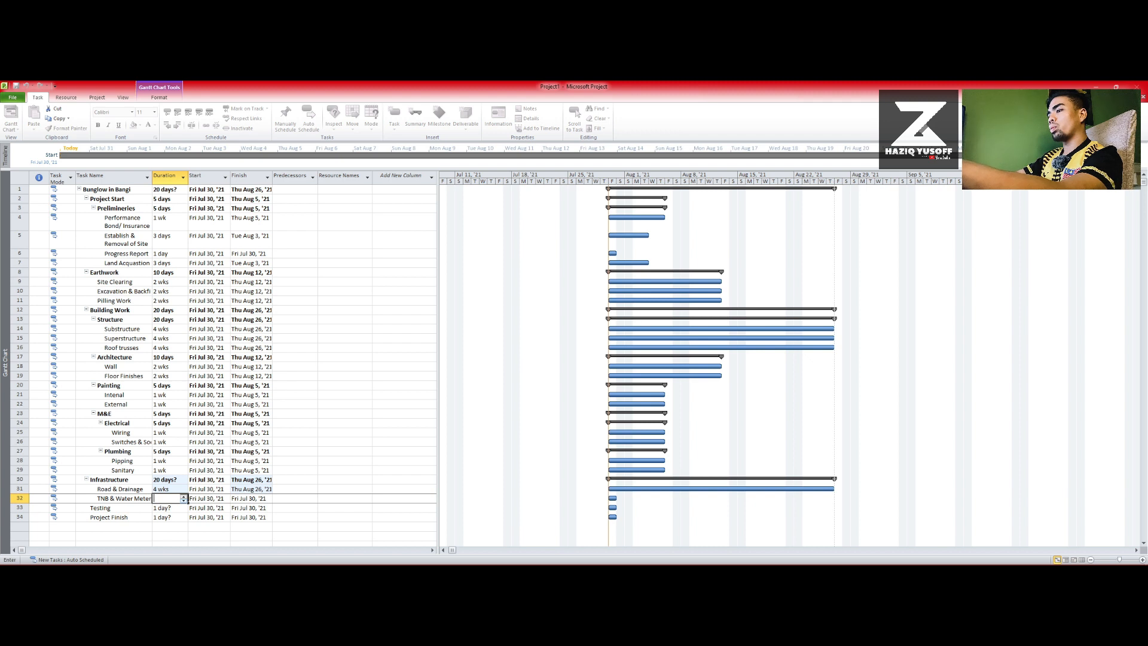
text(1)
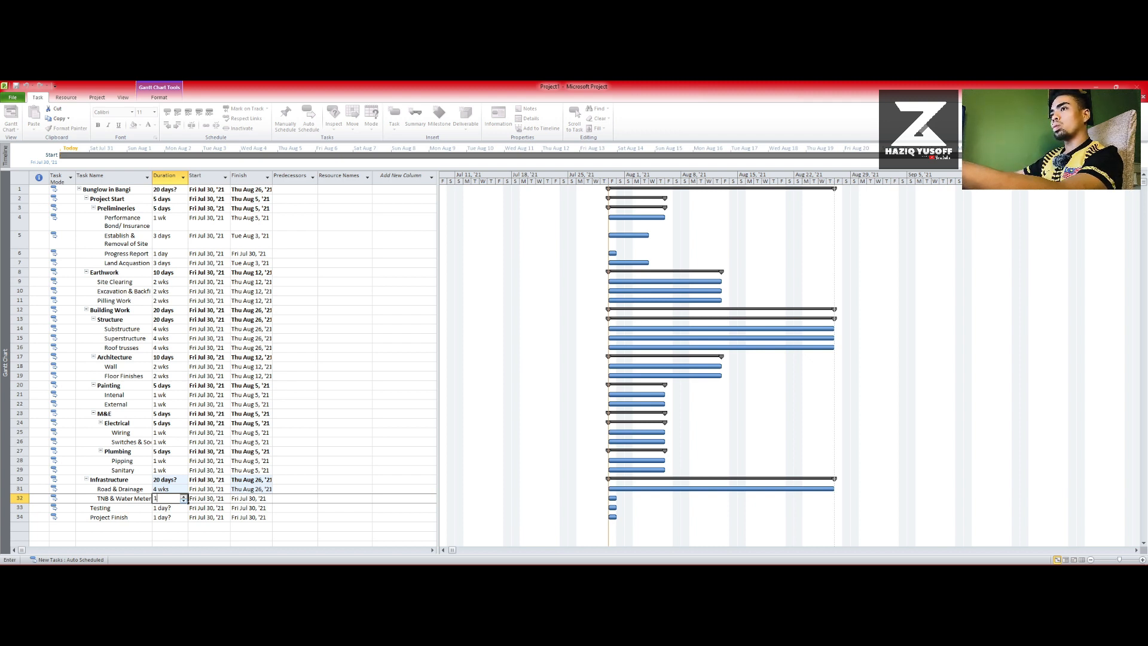
text(dy)
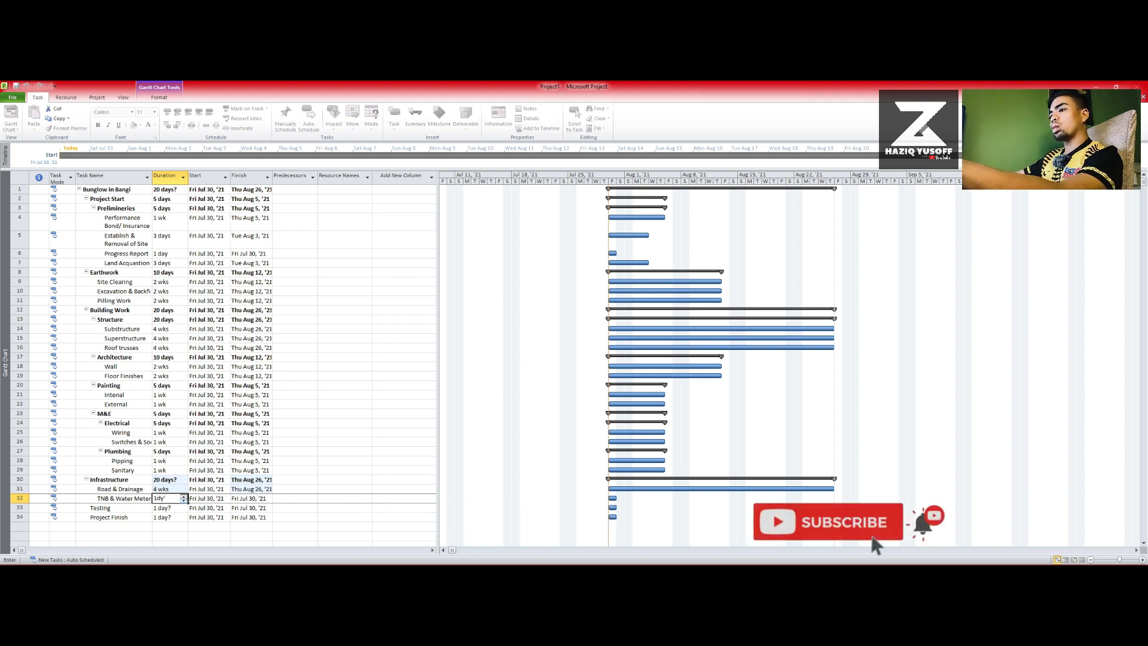
key(Return)
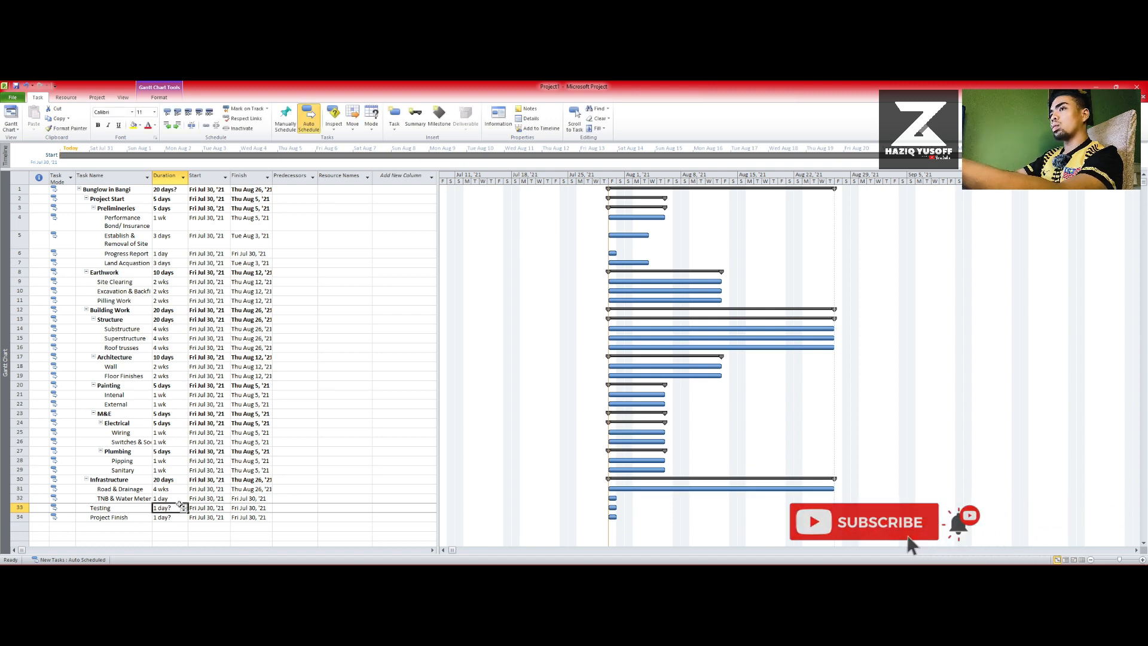
- Set the duration of "Testing" to 2 weeks and of "Project Finish" to 0 days
text(2 )
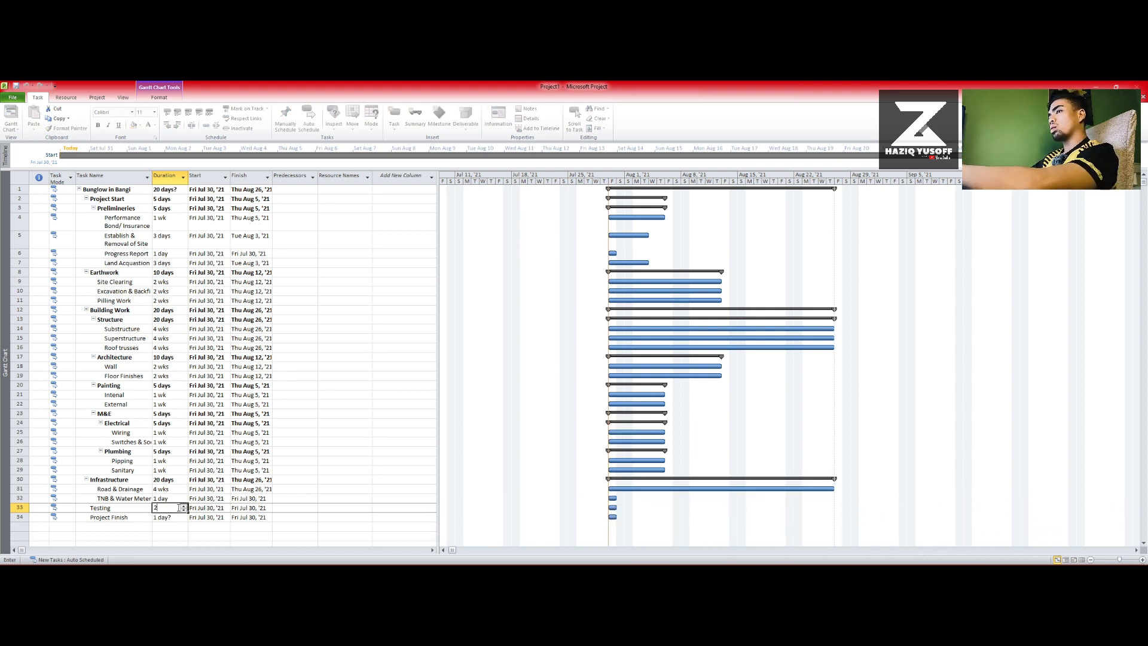
text(wk)
key(Return)
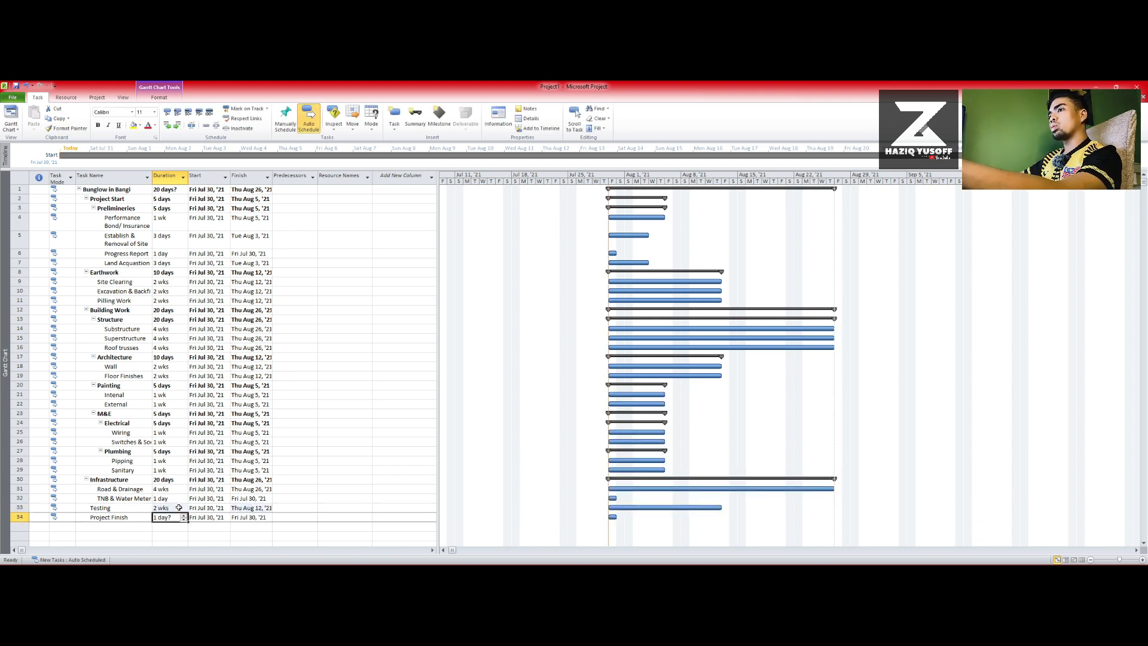
text(0 )
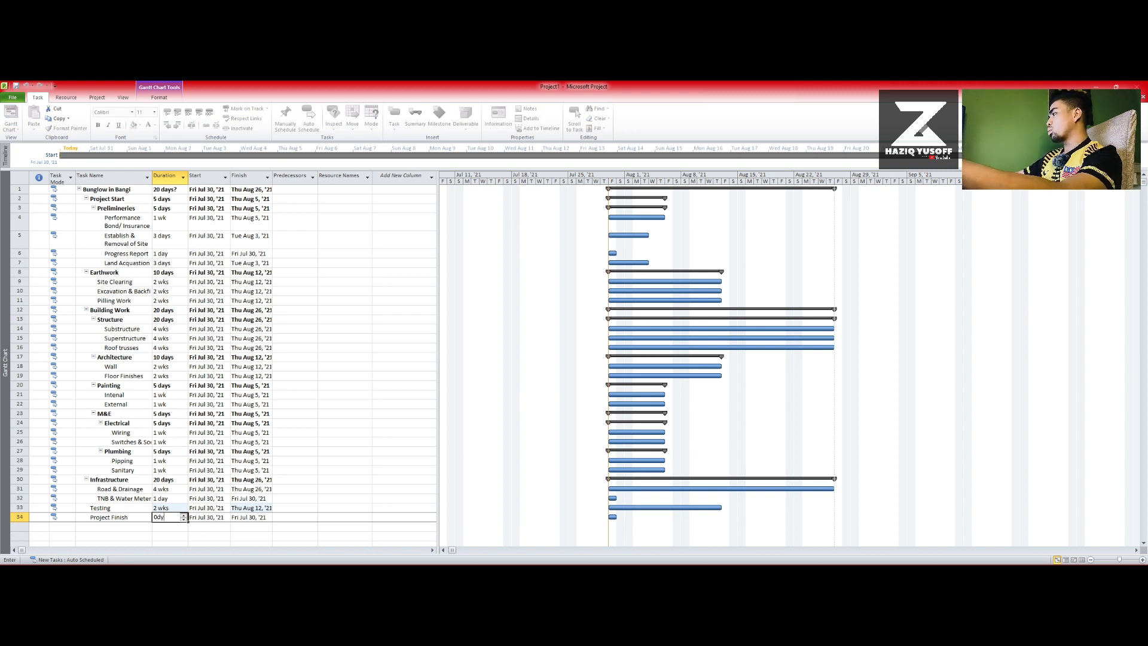
text(day)
key(Return)
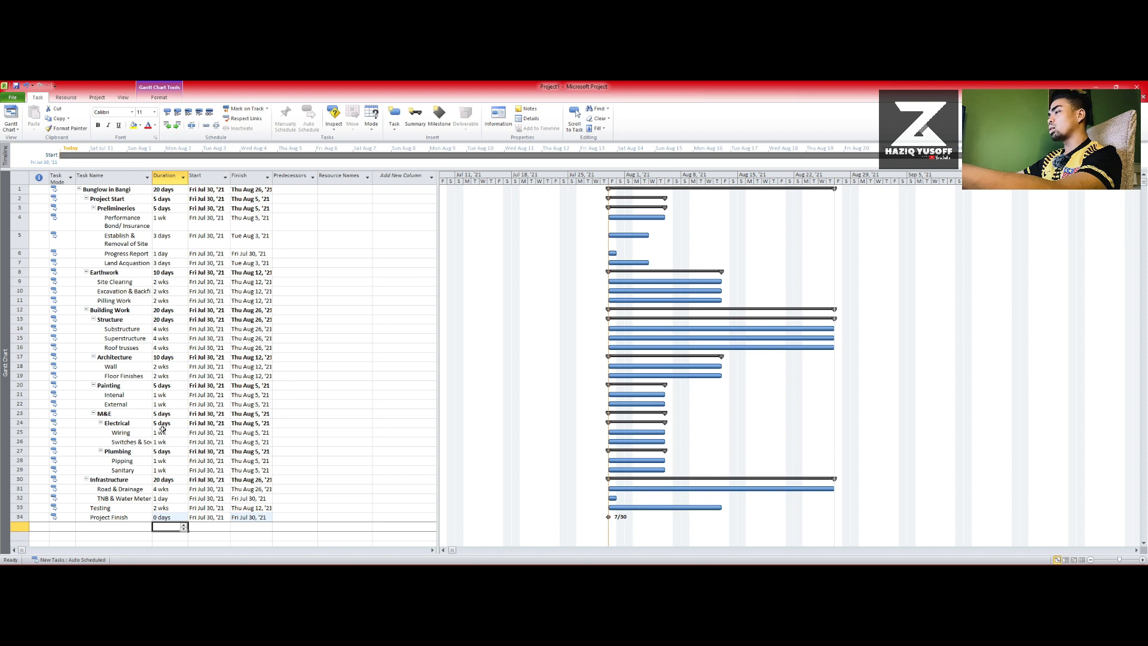
- Override the duration of the "Infrastructure" summary task with 21 days
click(165, 480)
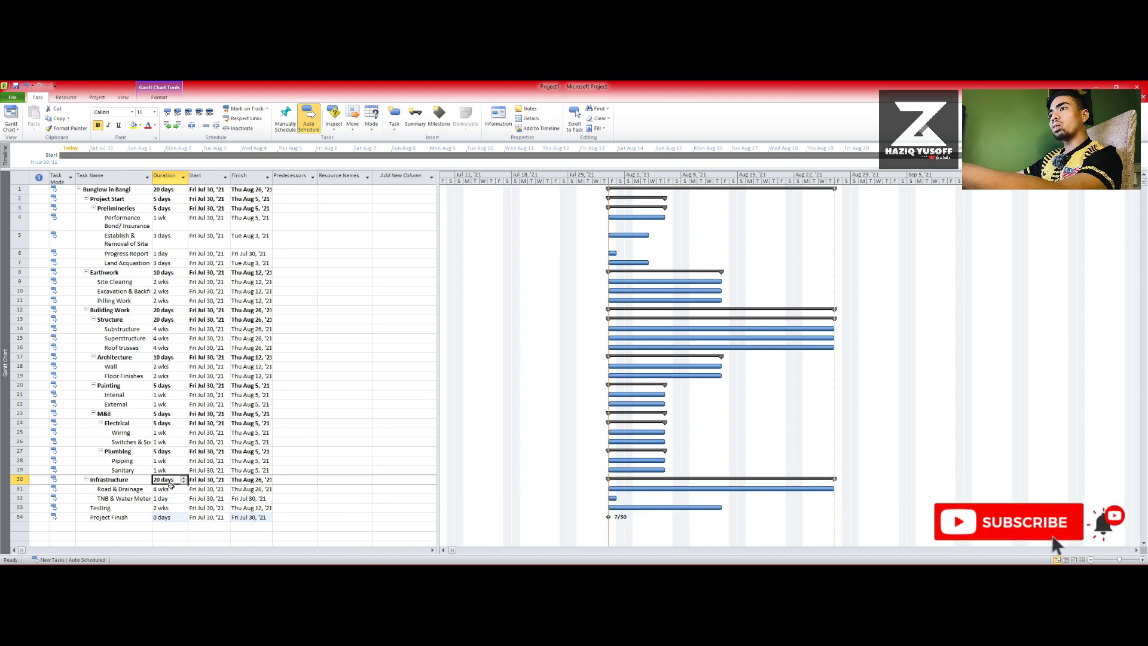
text(21dy)
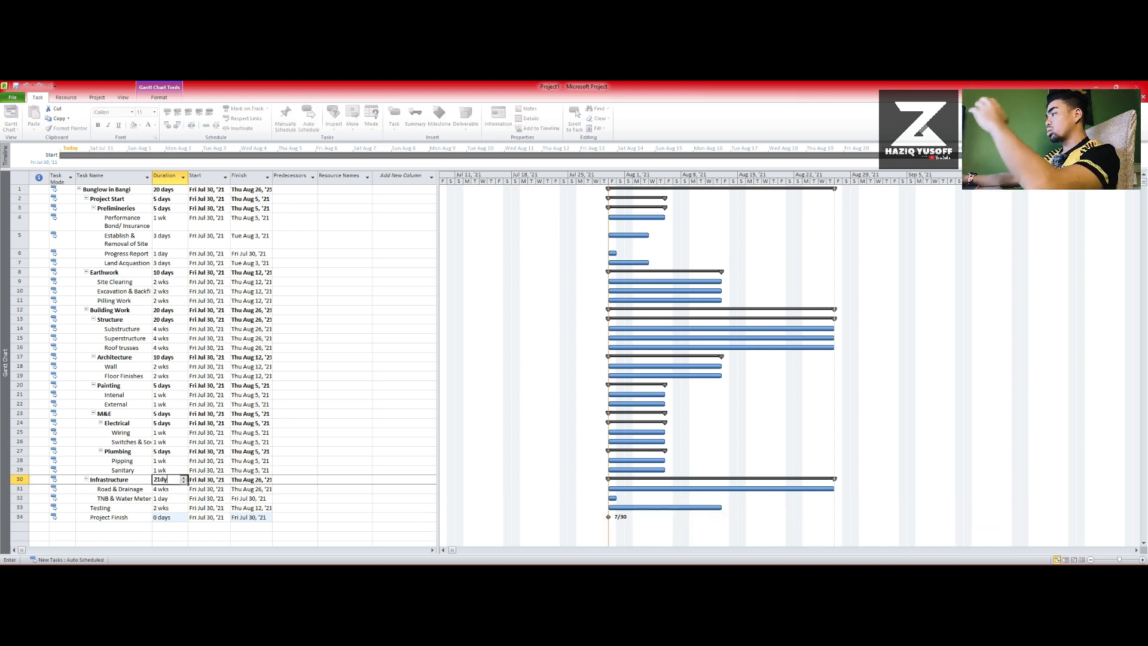
key(Return)
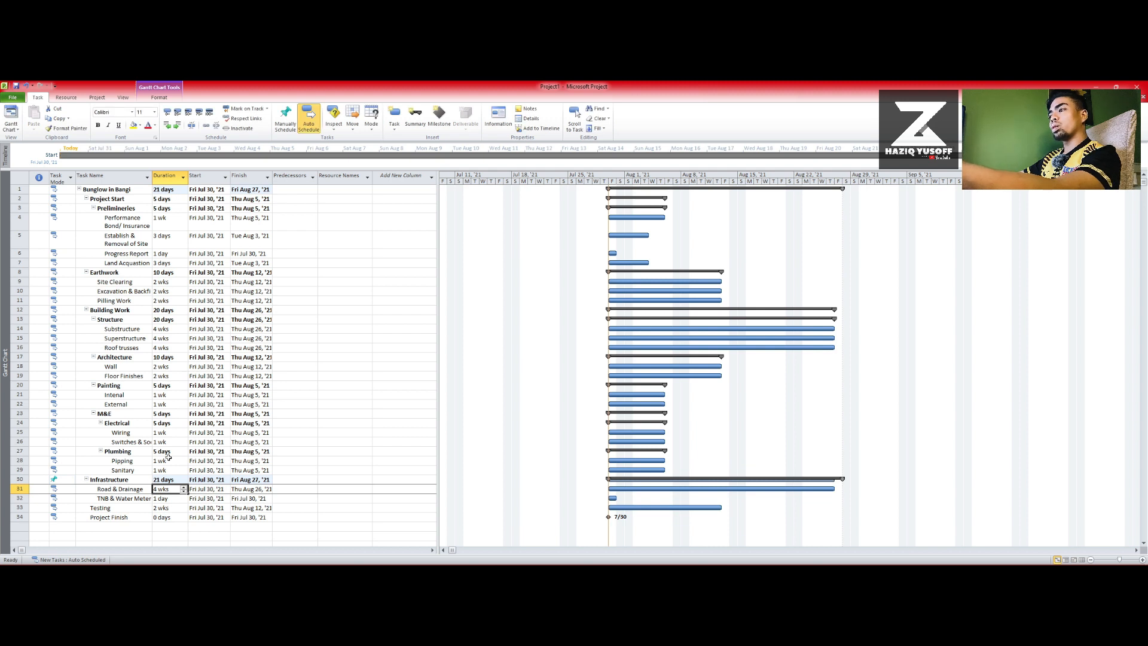
- Override the durations of the "Plumbing" and "Electrical" summary tasks under "M&E" with 10 days each
click(168, 452)
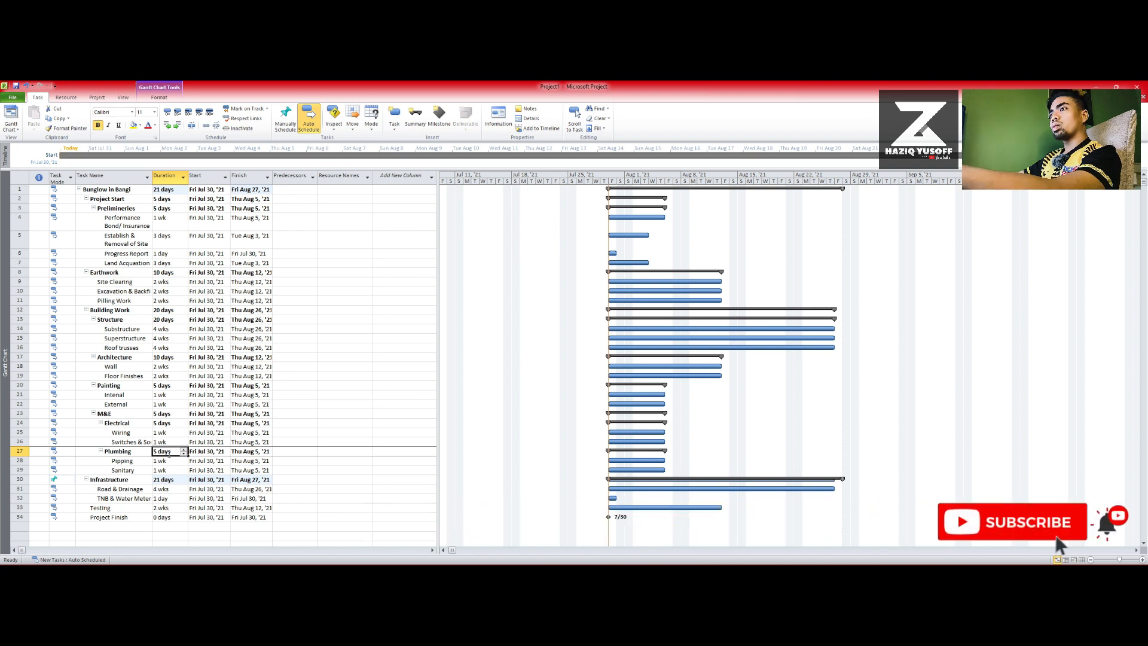
text(10)
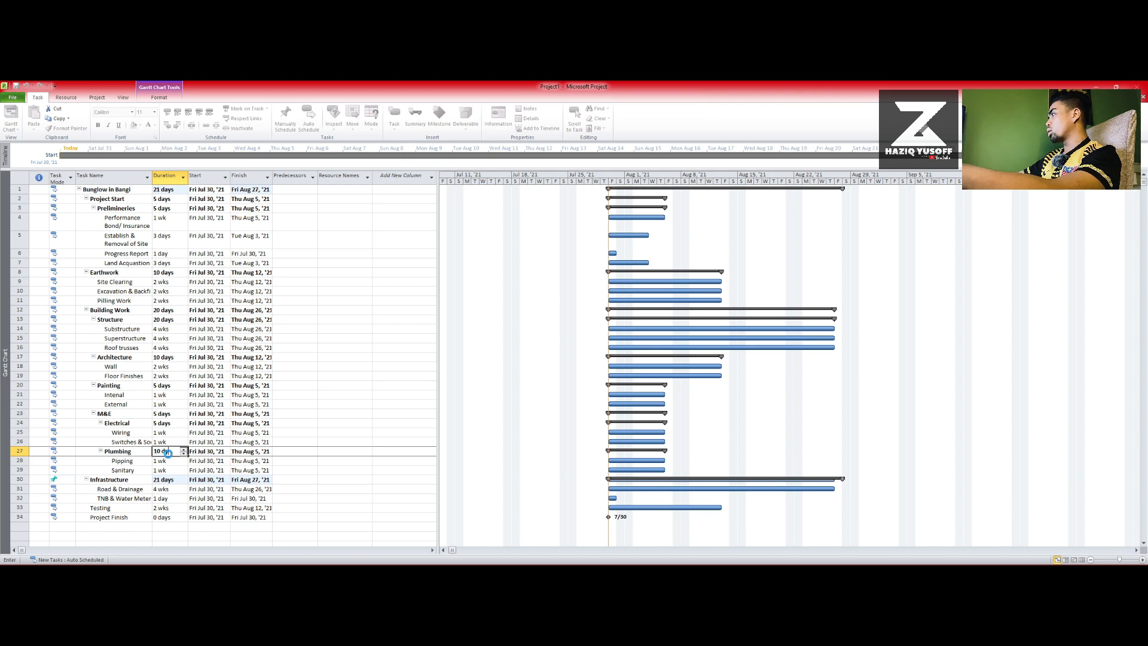
key(Return)
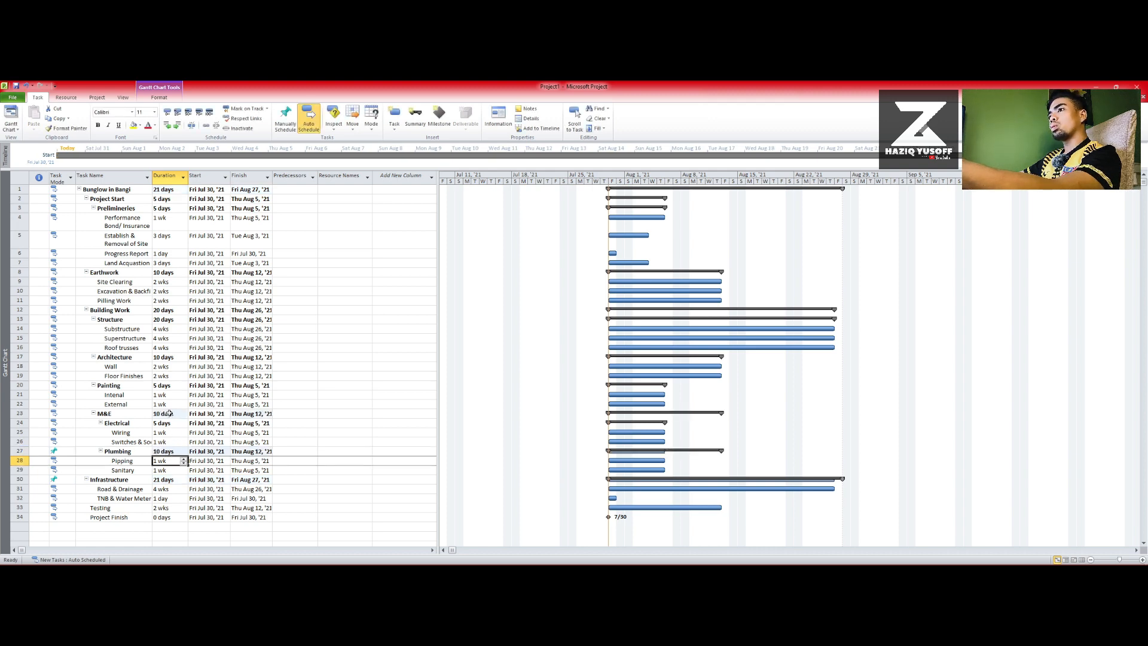
click(170, 413)
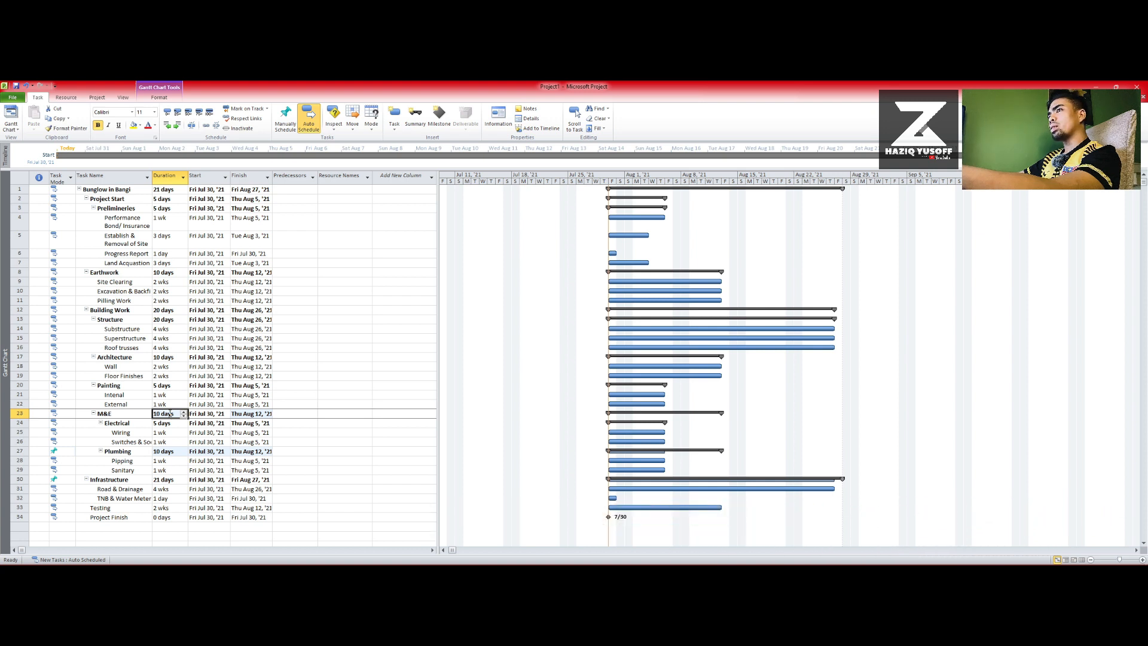
click(177, 422)
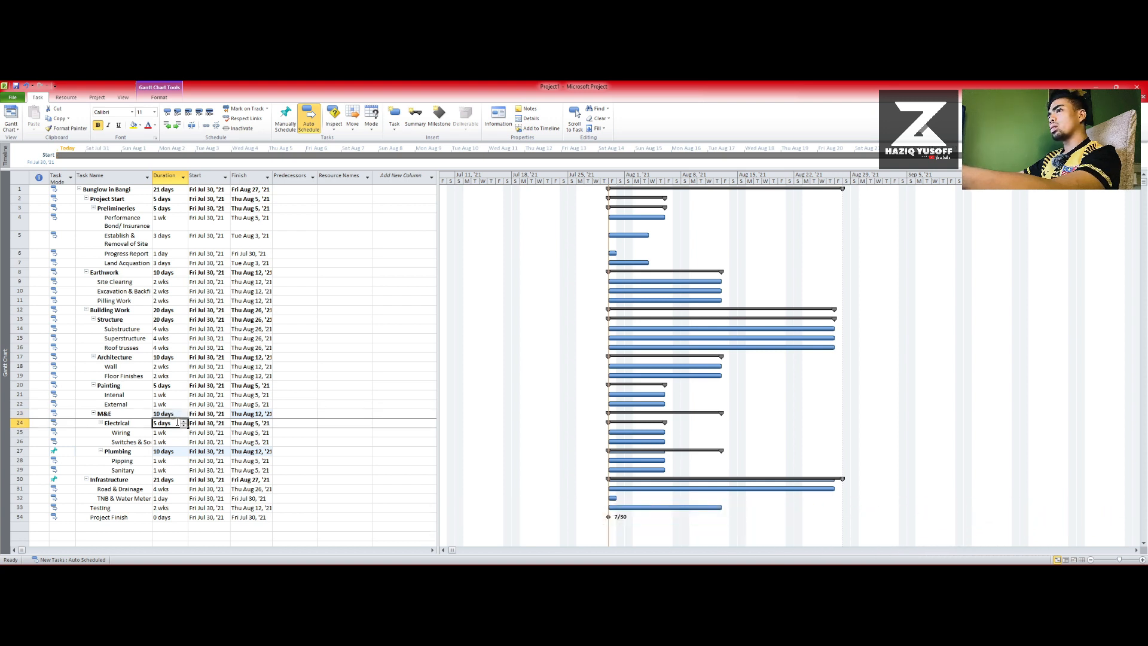
text(10)
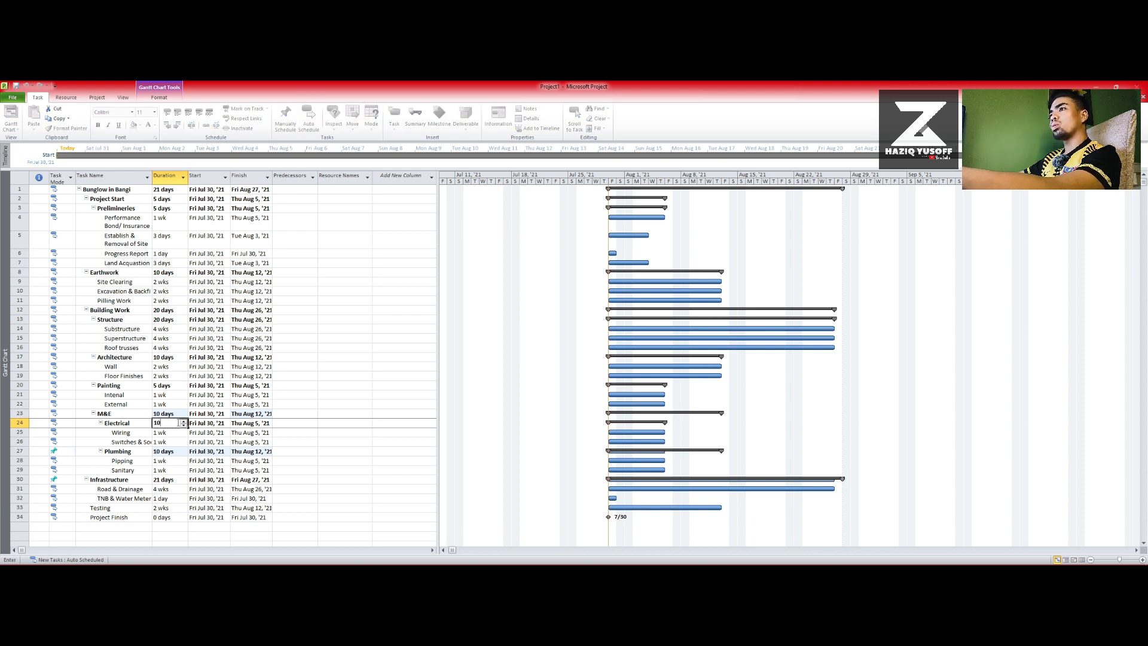
text( day)
key(Return)
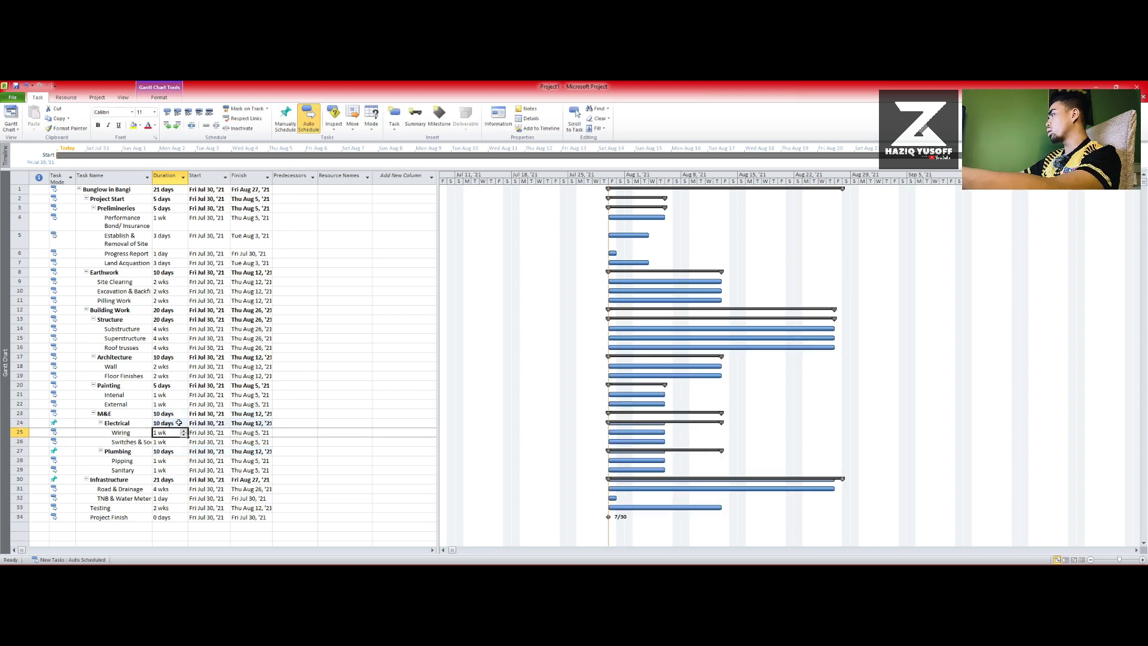
- Override the durations of the "Painting" summary task with 5 days and the "Architecture" summary task with 20 days
click(173, 386)
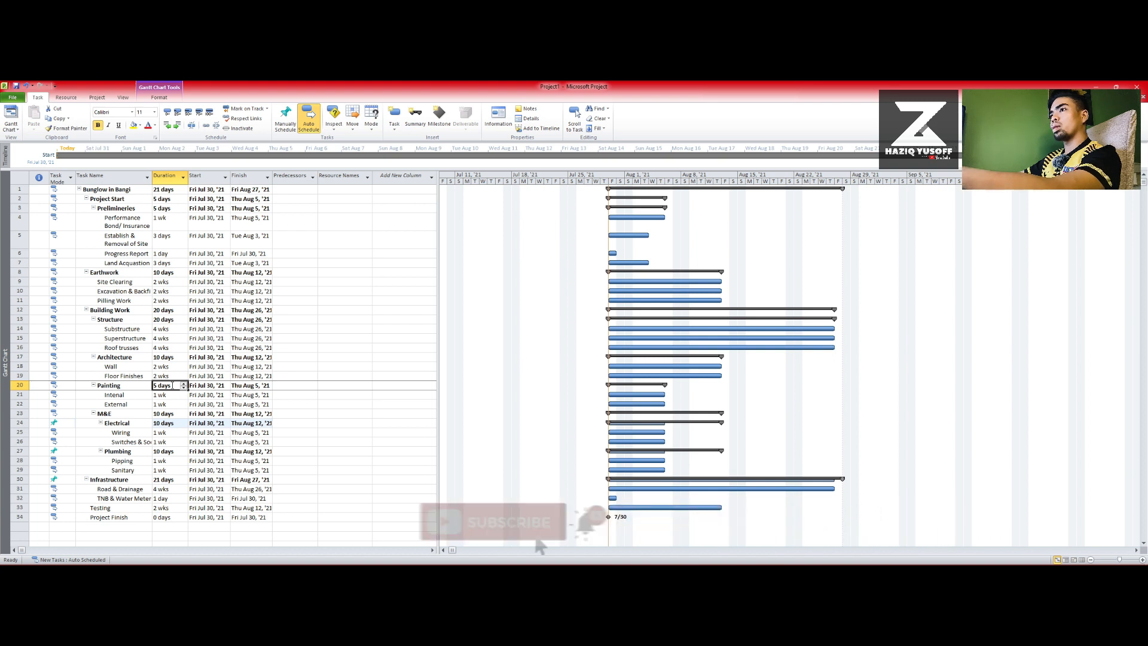
text(5 d)
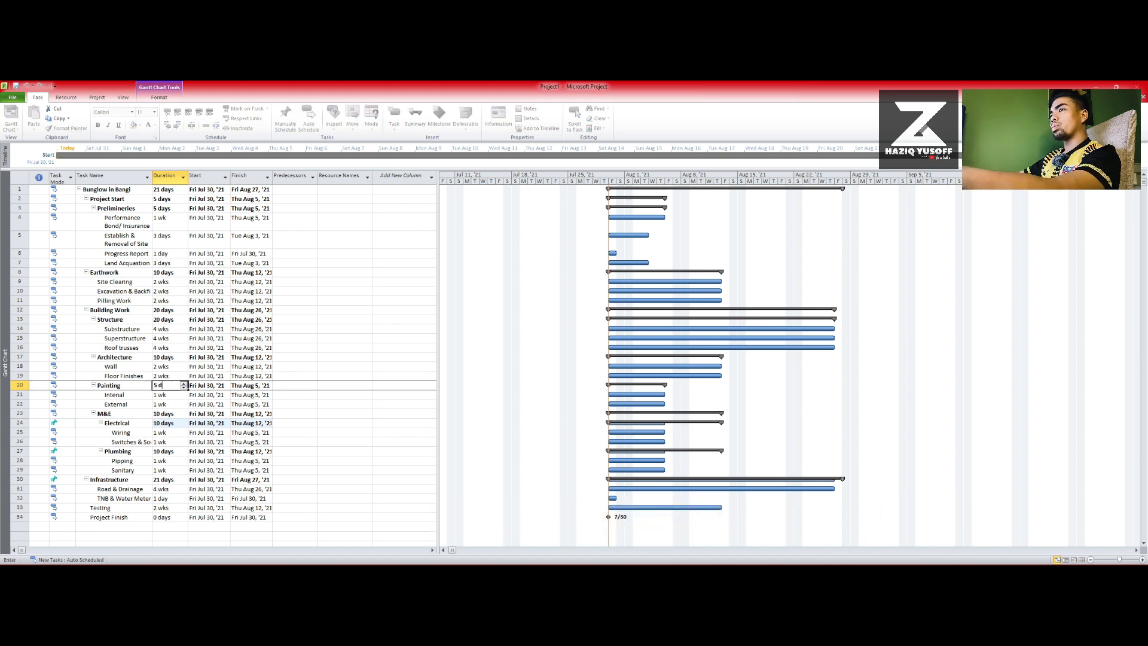
text(ay)
key(Return)
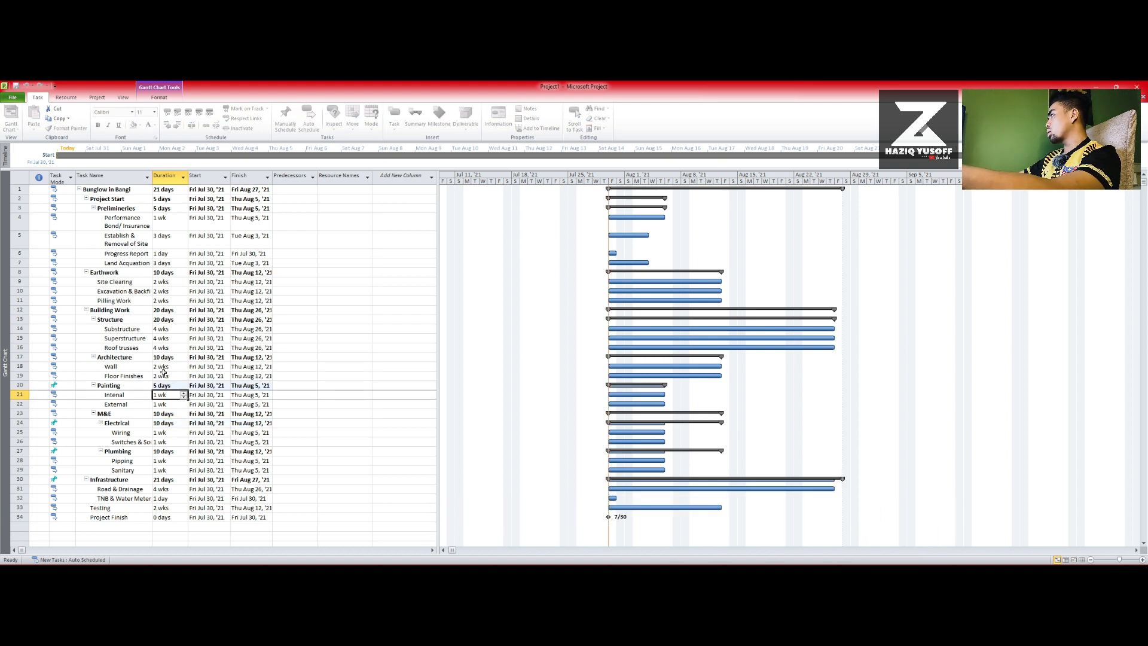
click(162, 358)
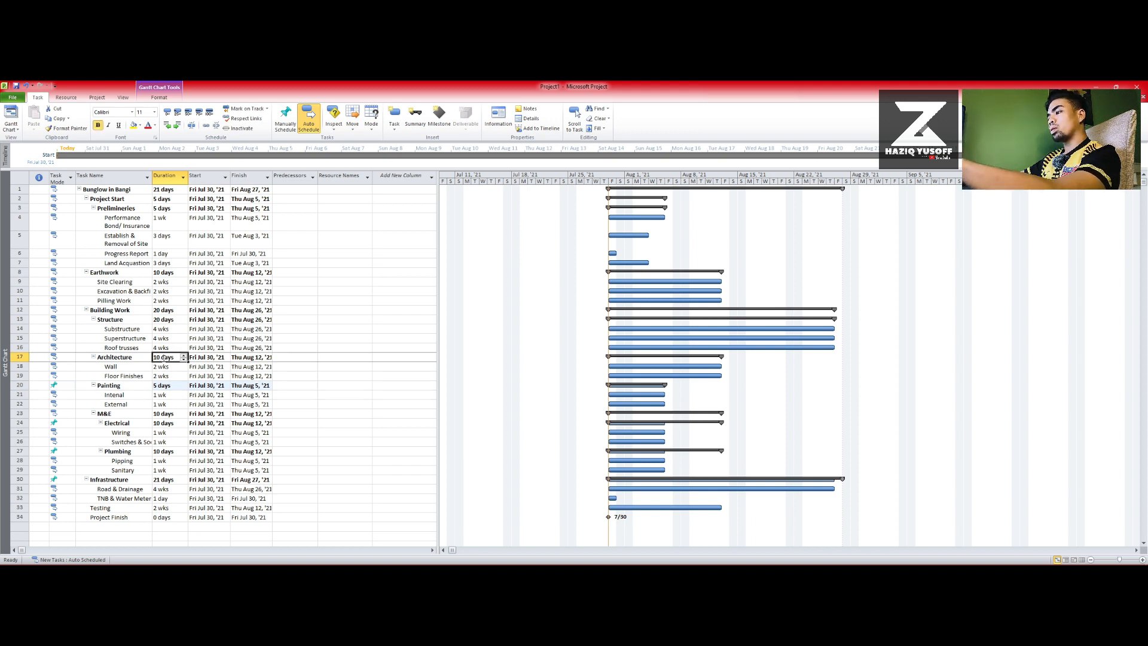
text(20 d)
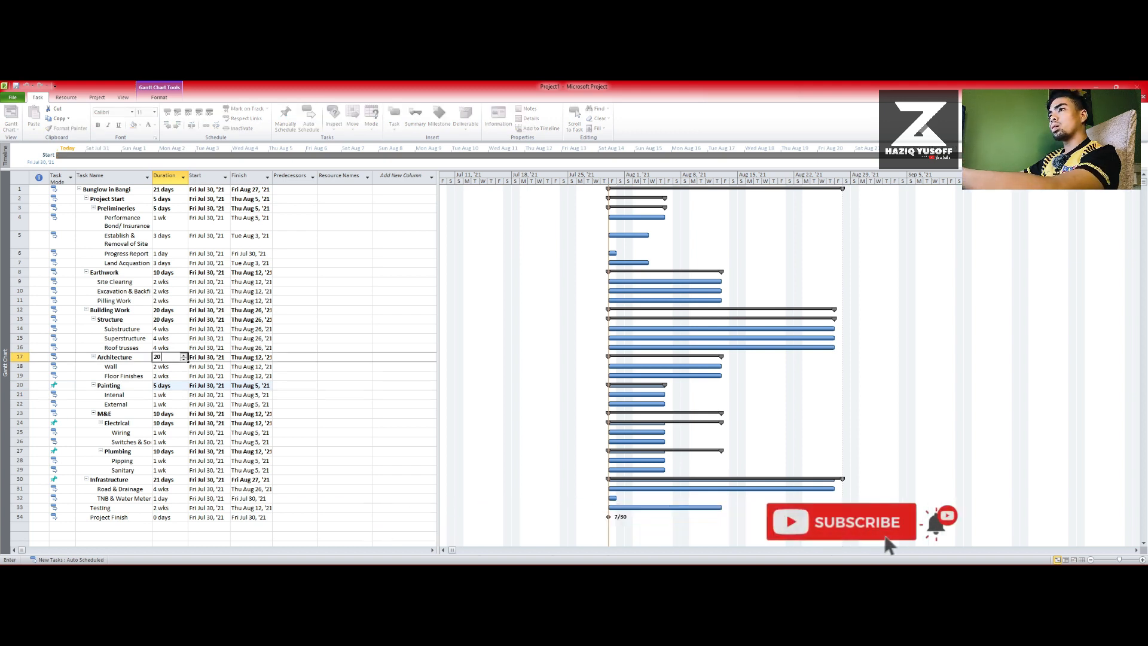
key(Return)
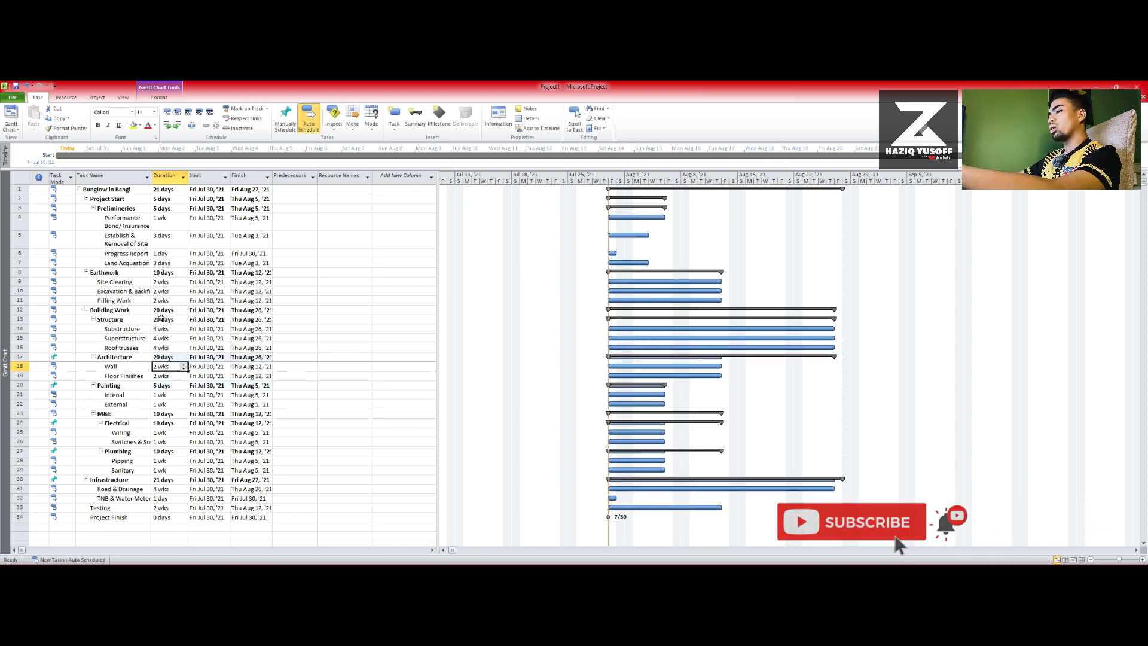
- Enter 60 as the duration of the "Structure" summary task
click(161, 320)
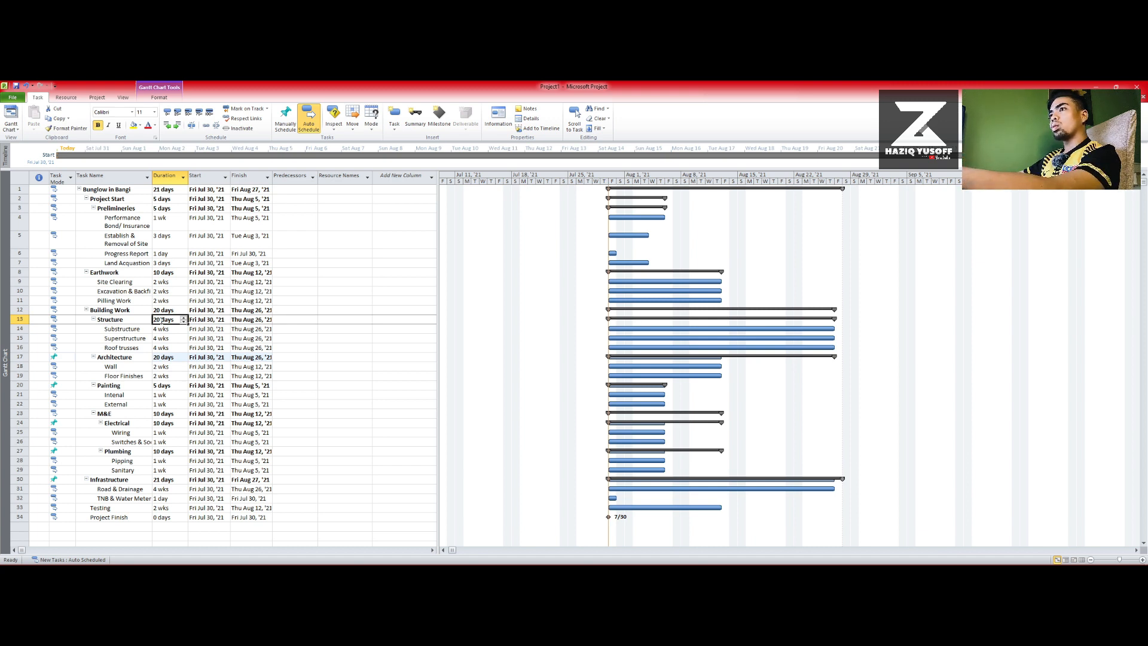
text(6)
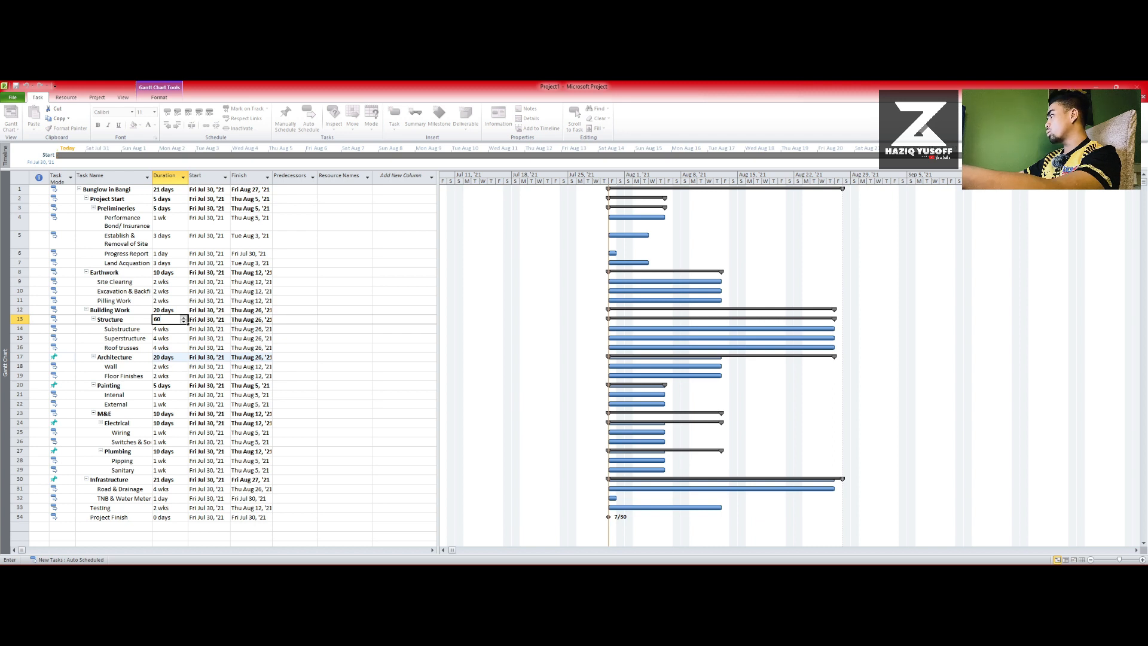
- Set the duration of the Structure summary task to 60 days and Building Work to 106 days
key(Return)
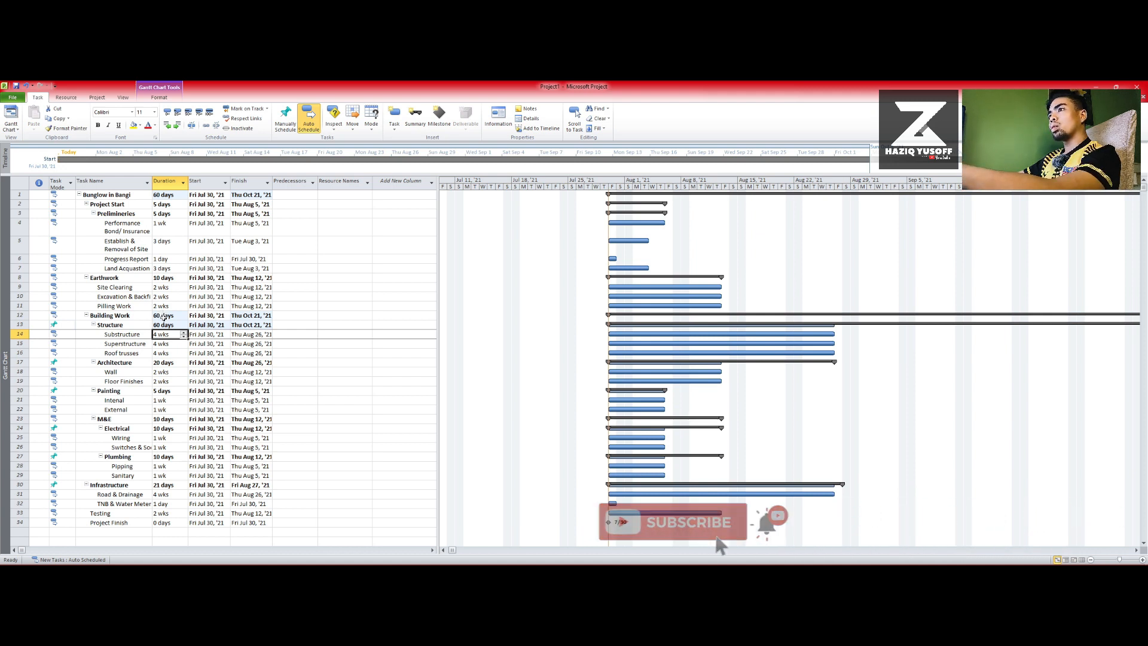
click(163, 315)
text(10)
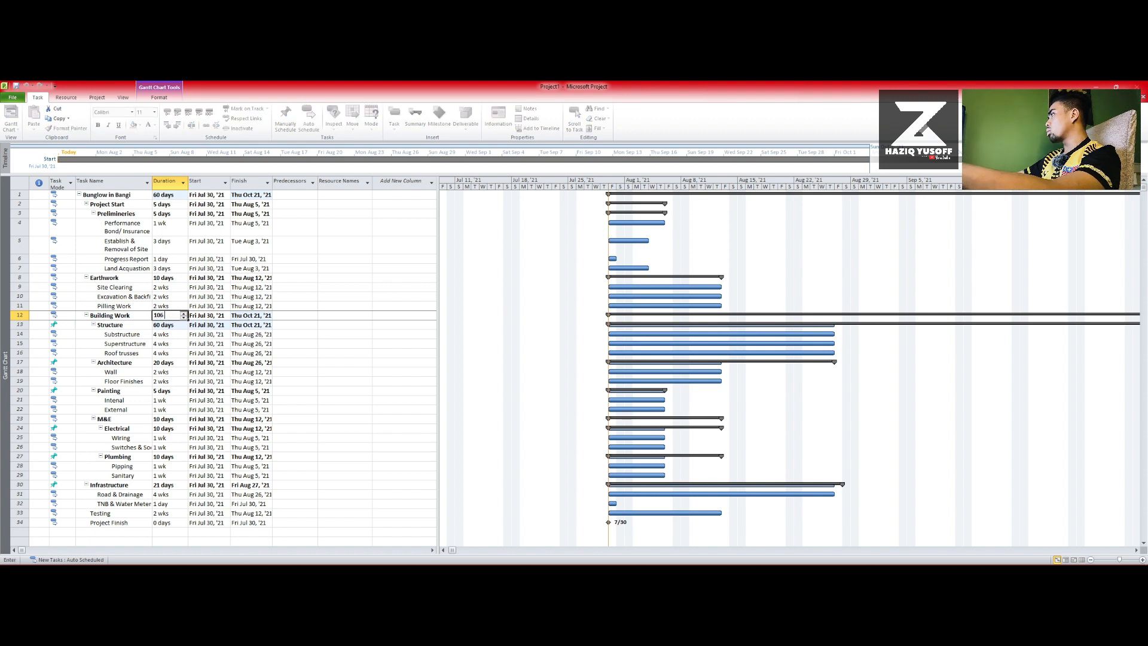
key(Return)
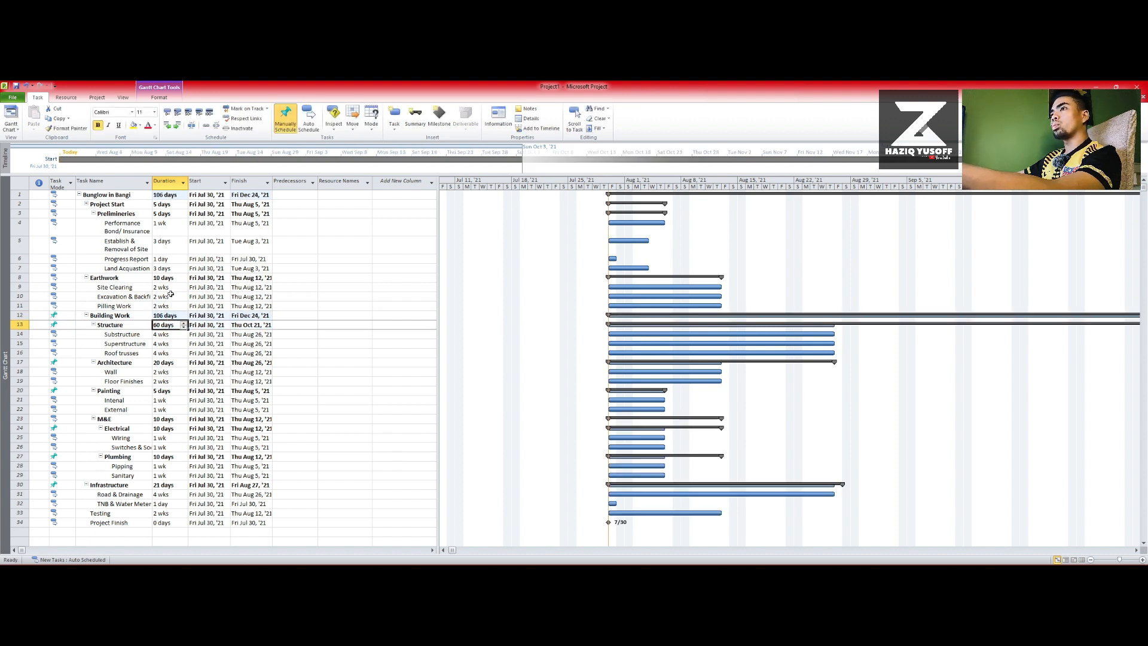
- Set the duration of the Earthwork summary task to 30 days
click(168, 277)
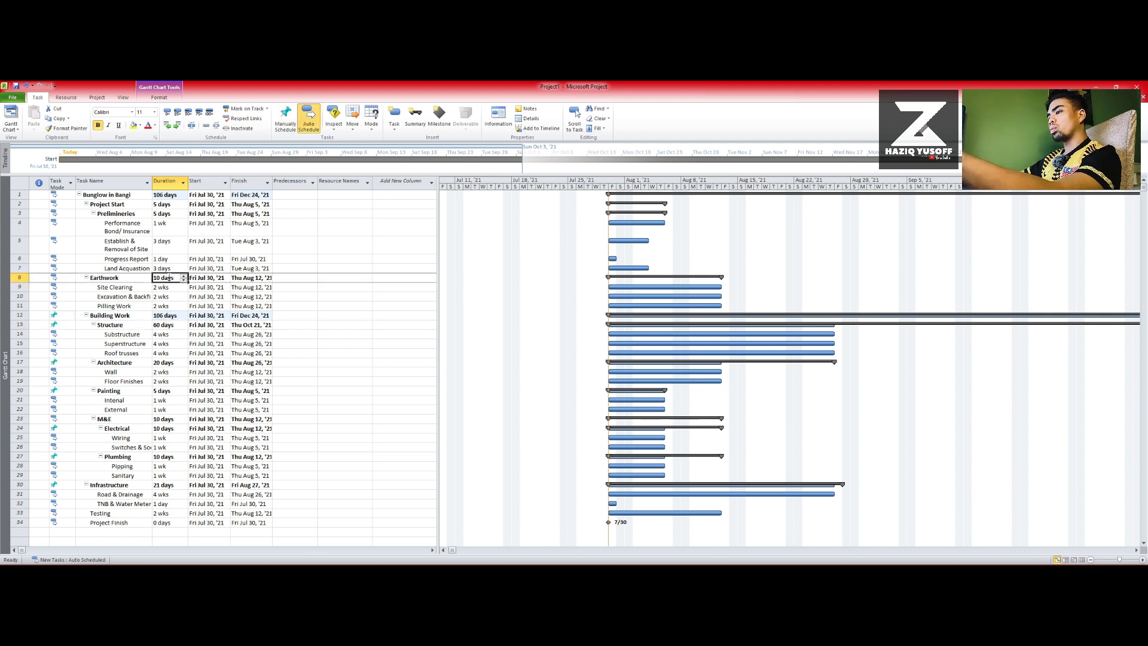
text(3)
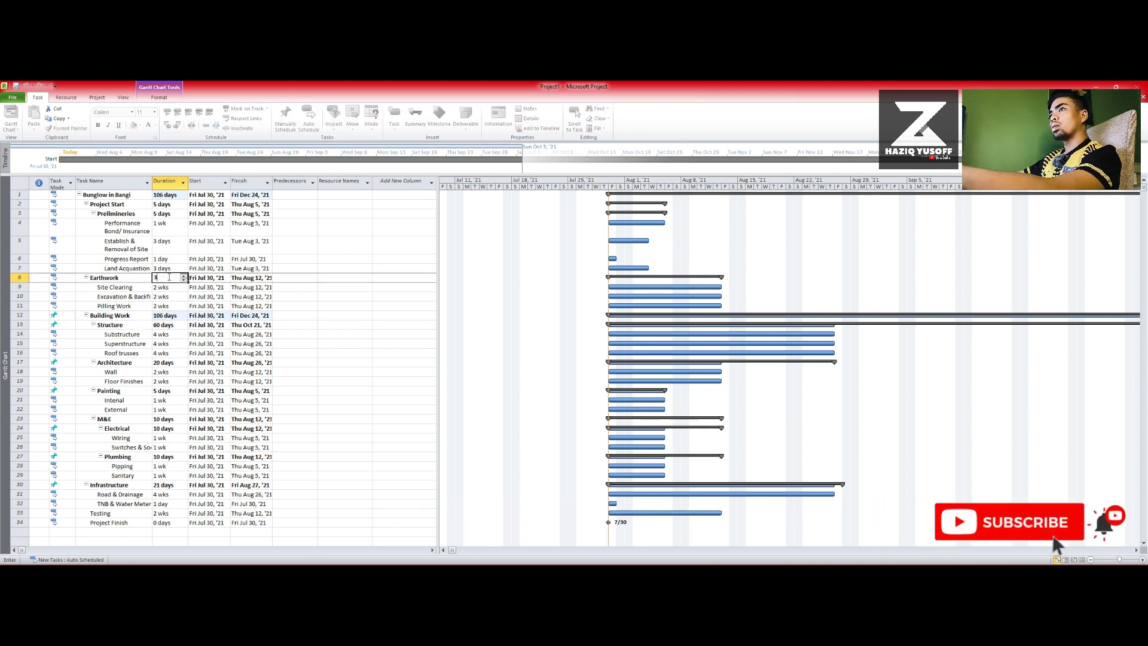
text(0)
key(Return)
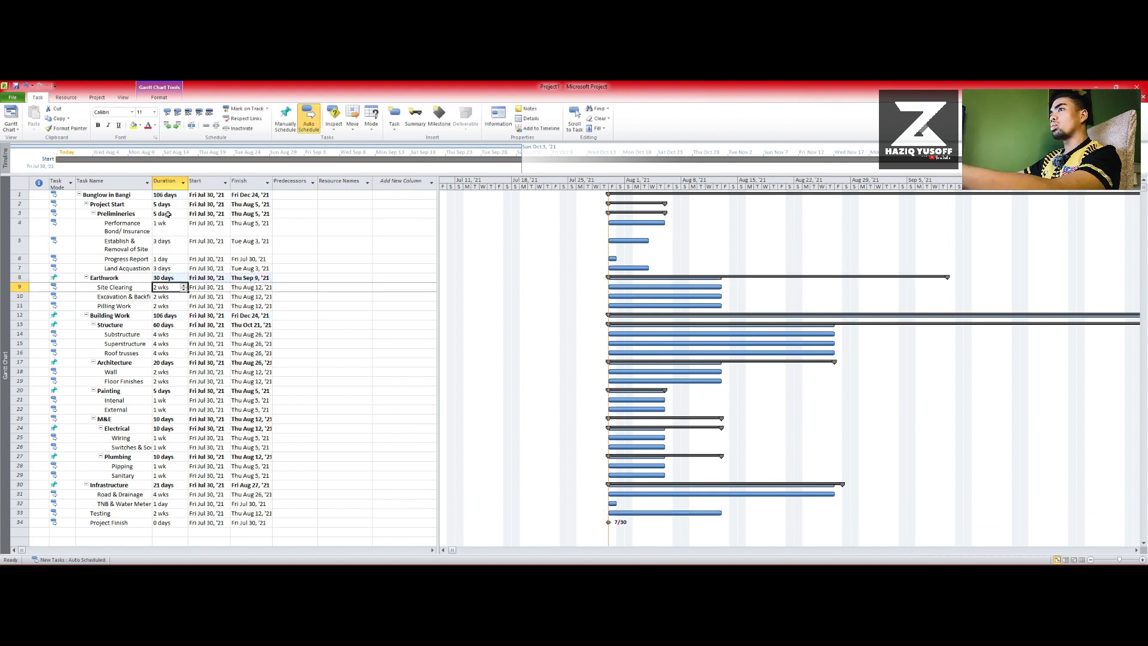
- Set the duration of the Prelimineries summary task to 9 days and Project Start to 145 days
click(169, 214)
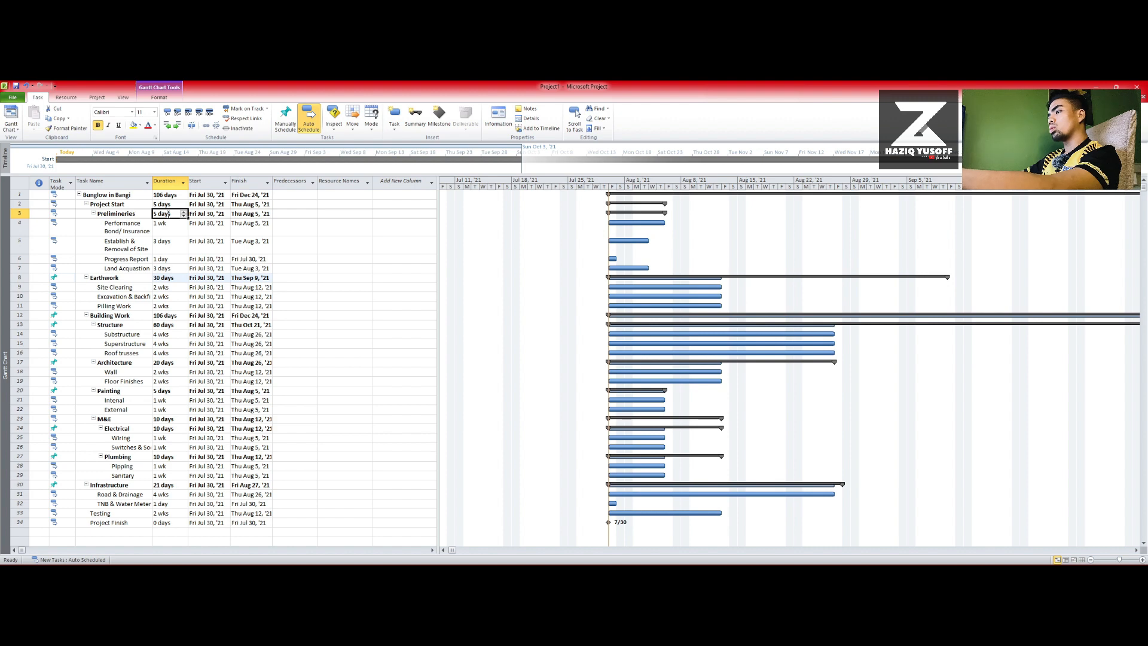
text(9)
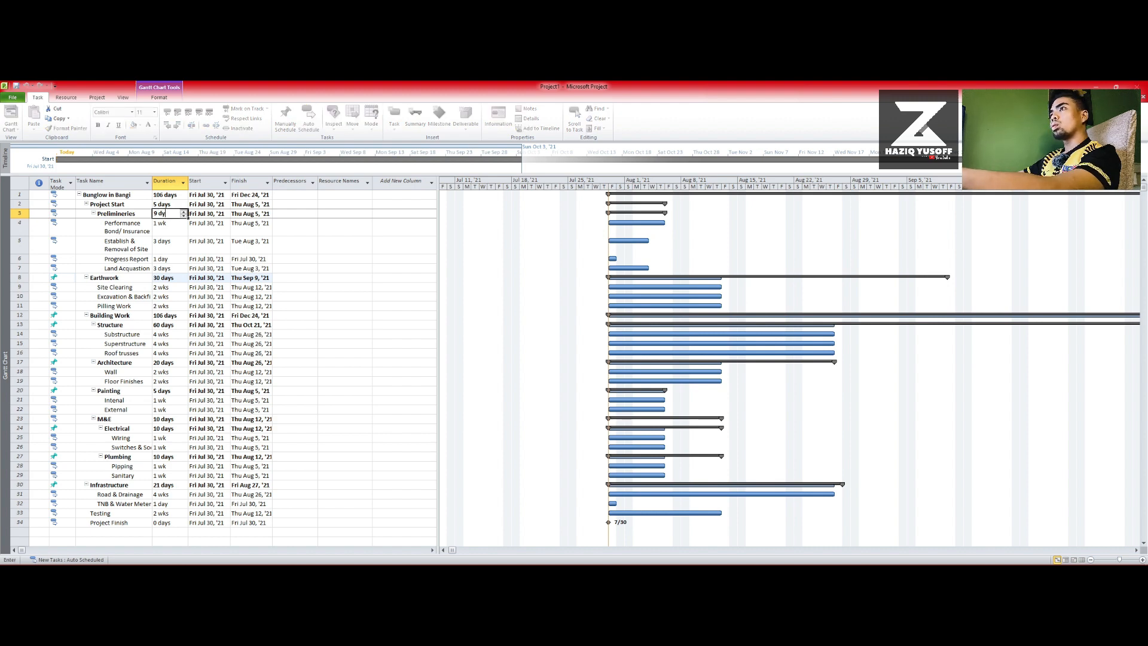
text( day)
key(Return)
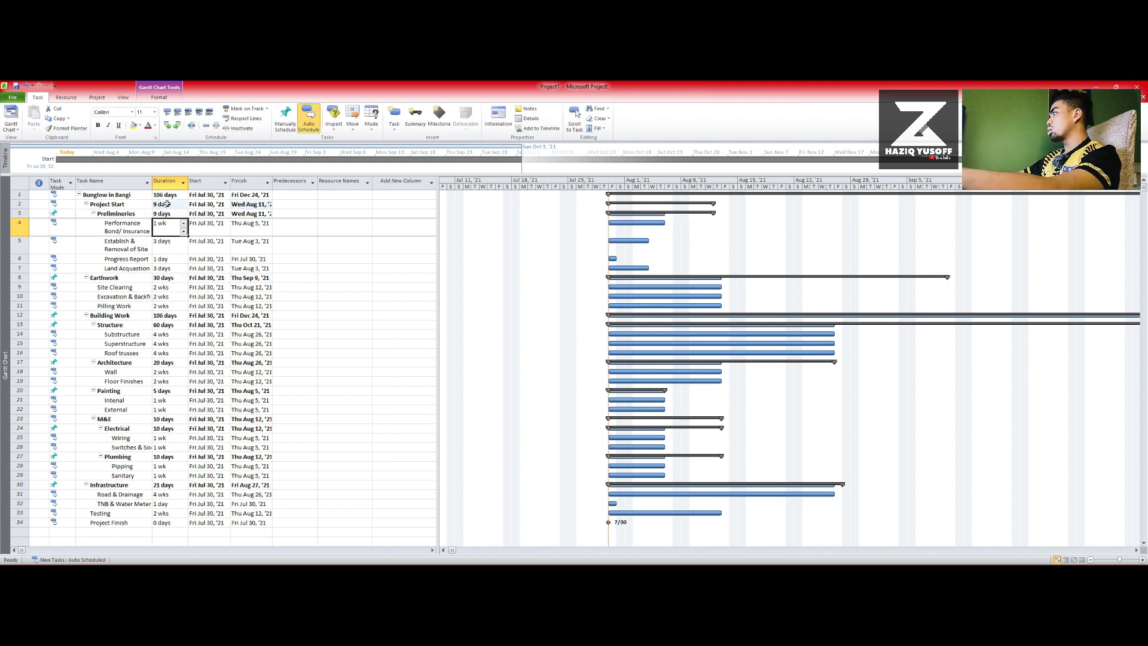
click(166, 204)
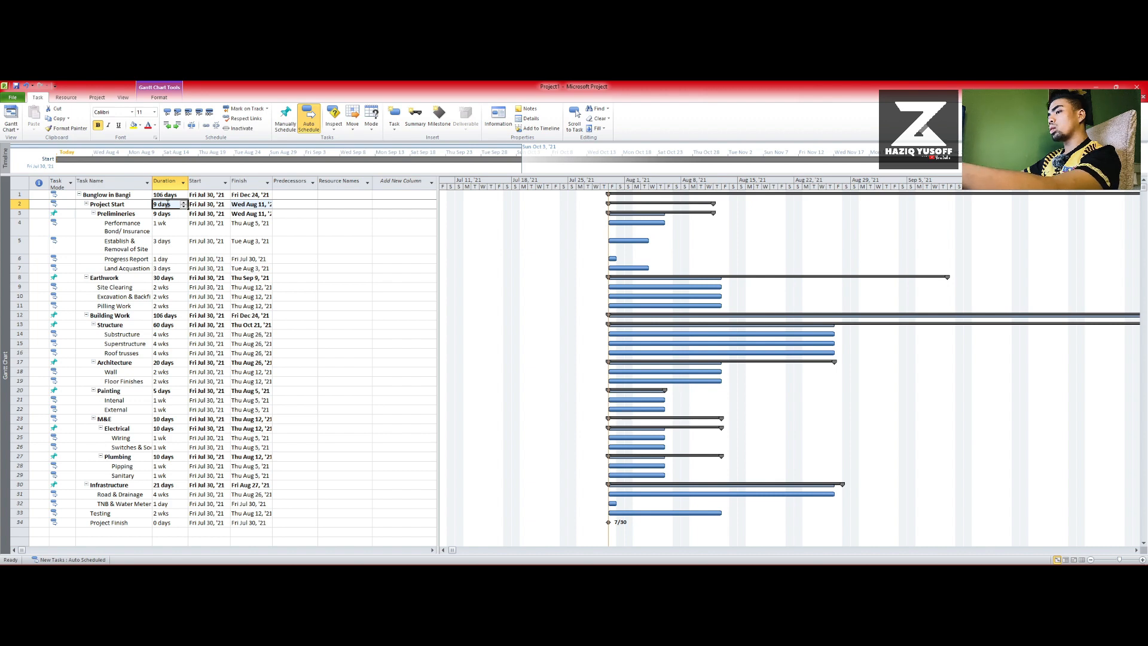
text(145dy)
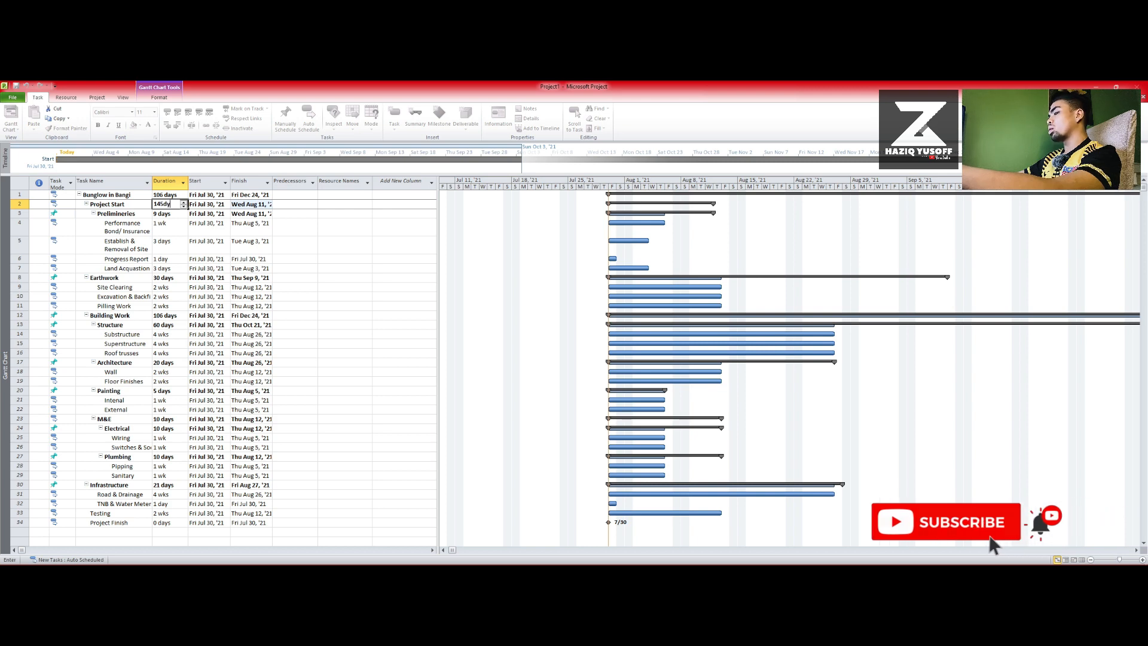
key(Return)
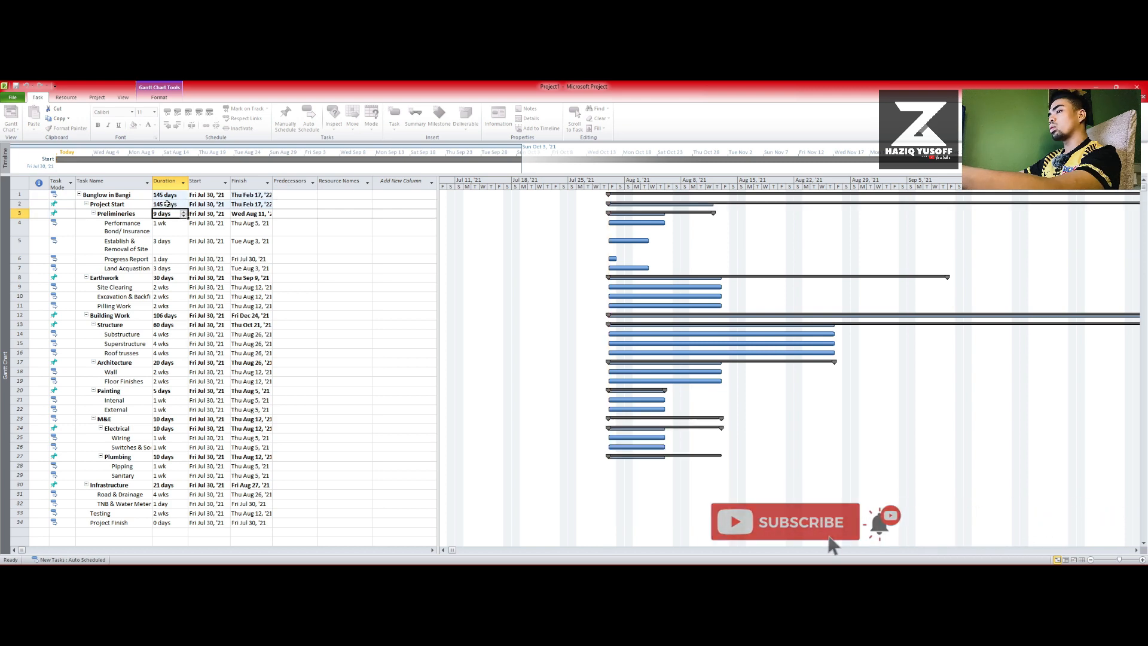
click(251, 287)
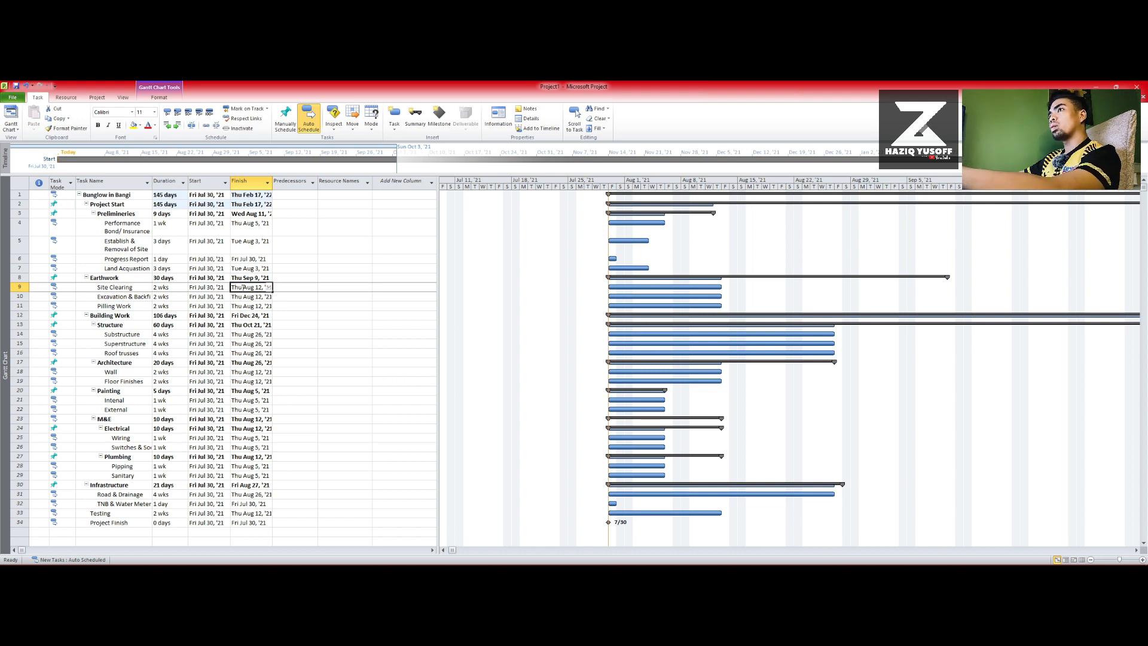
click(167, 181)
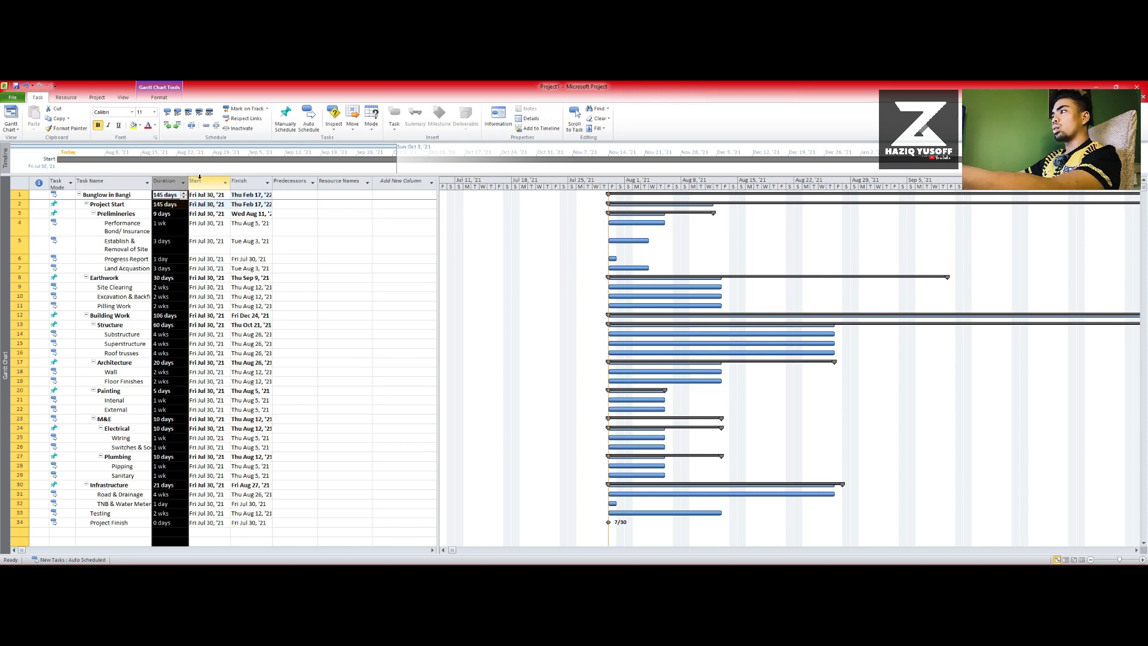
click(205, 182)
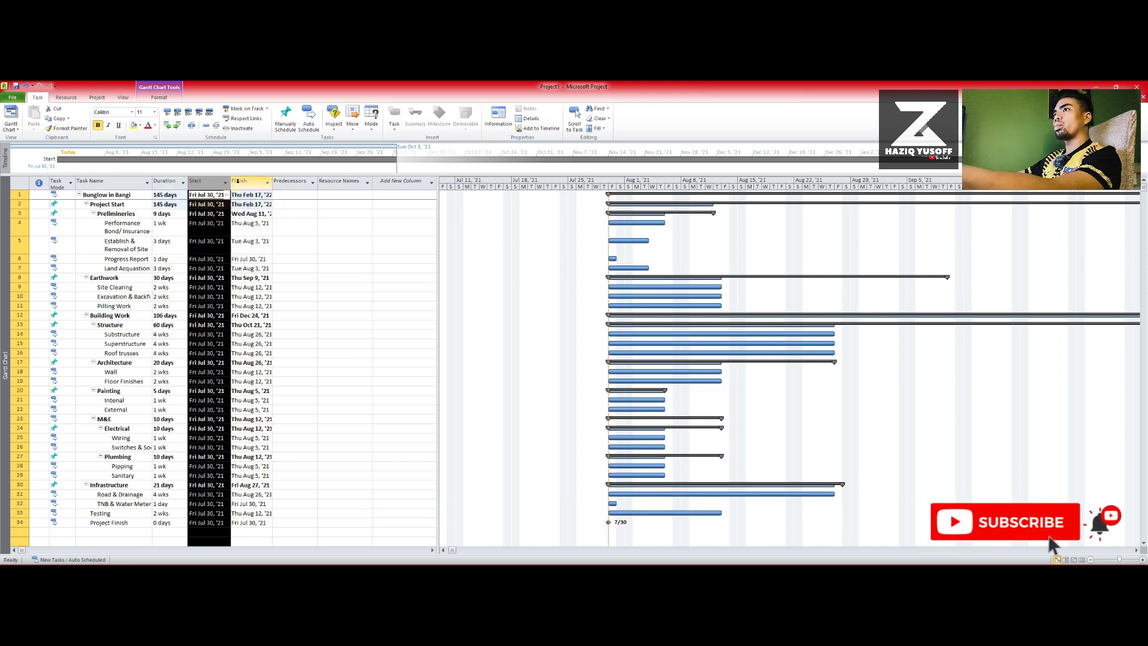
click(242, 181)
click(204, 184)
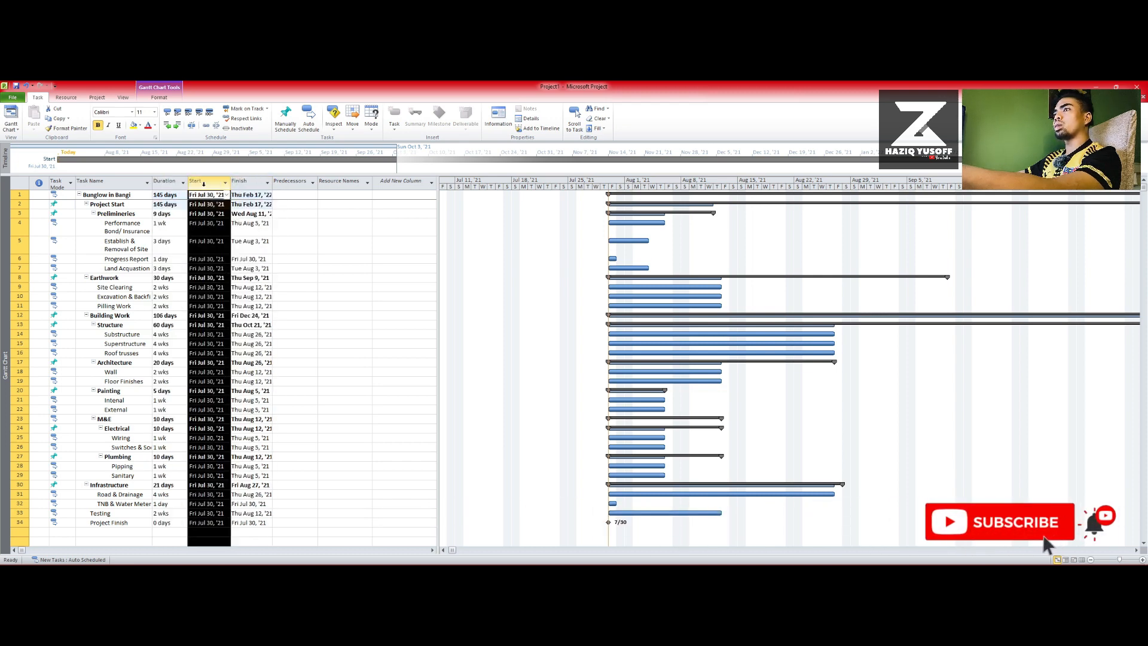
click(230, 185)
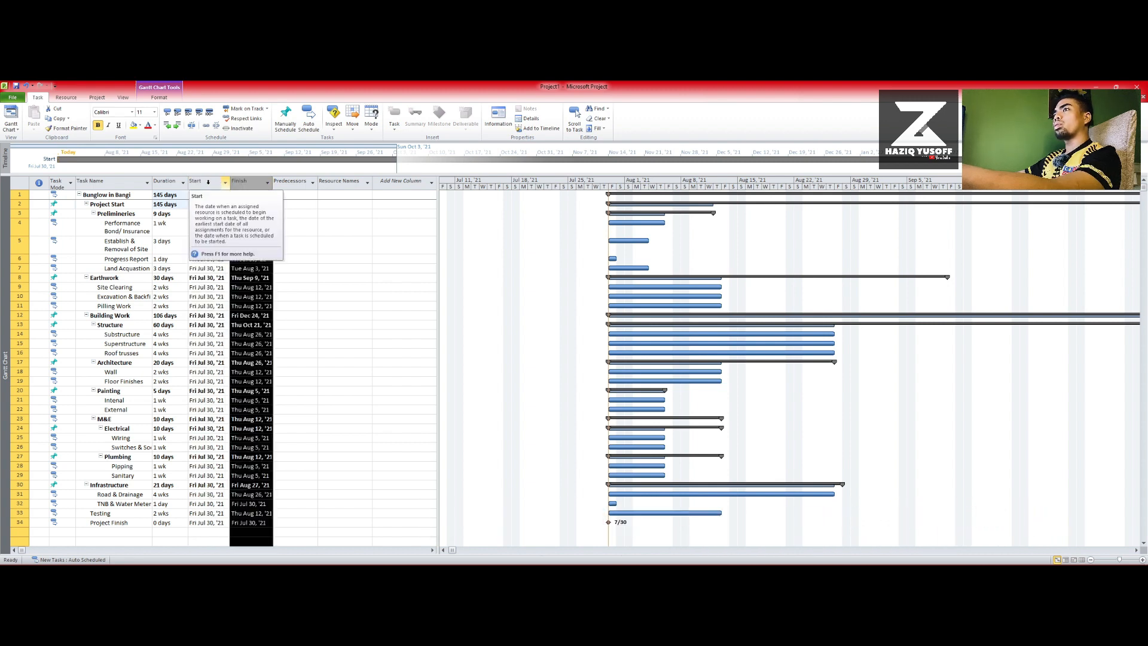
click(208, 182)
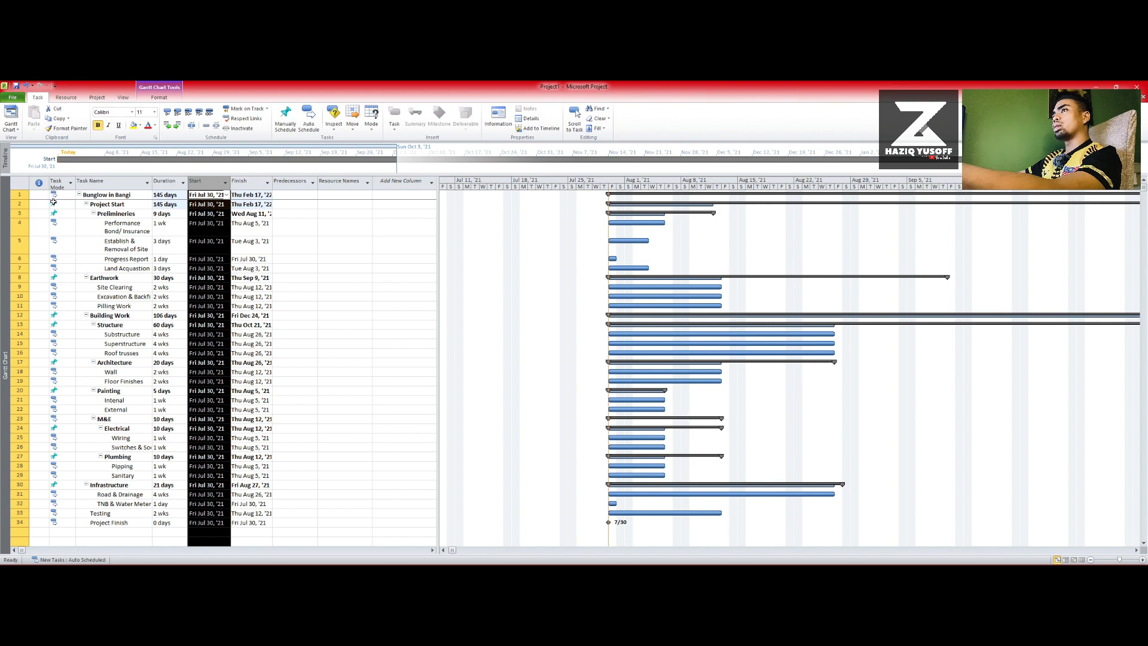
- Switch all tasks from Banglow in Bangi through Project Finish to Auto Schedule mode
drag(45, 195, 50, 433)
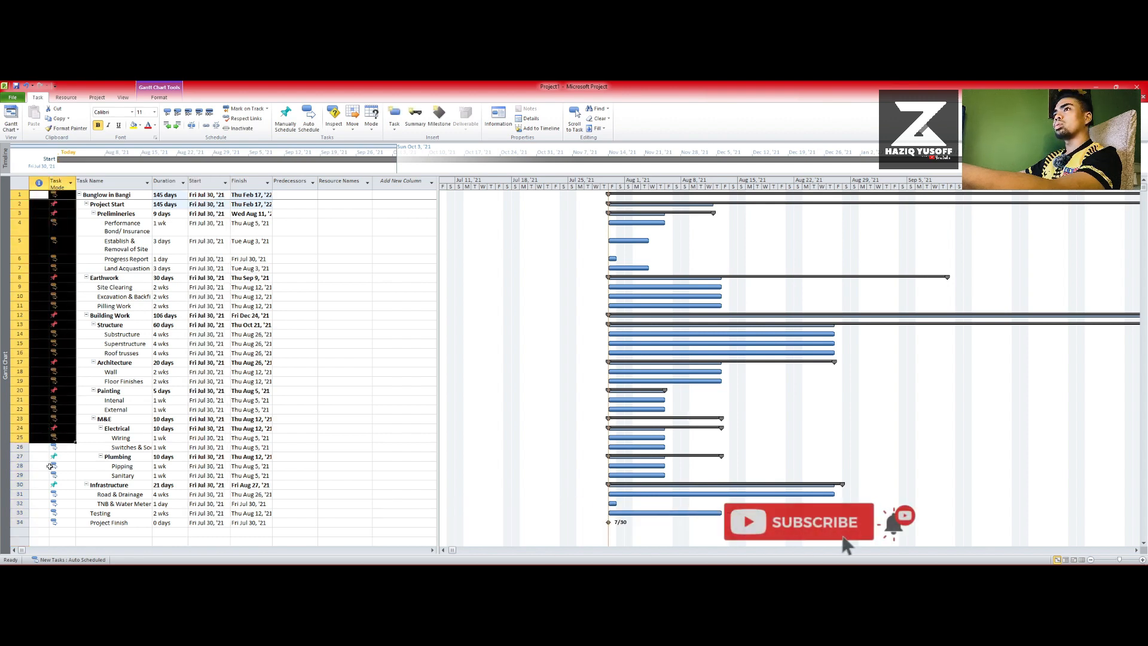
click(46, 521)
drag(45, 521, 51, 195)
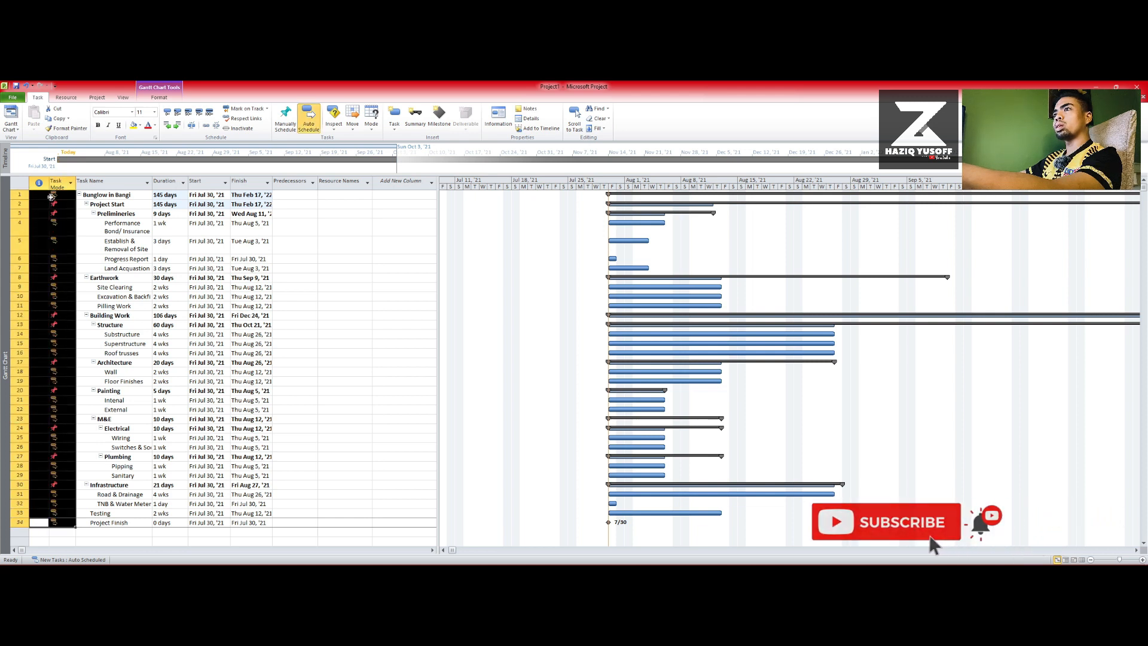
click(320, 129)
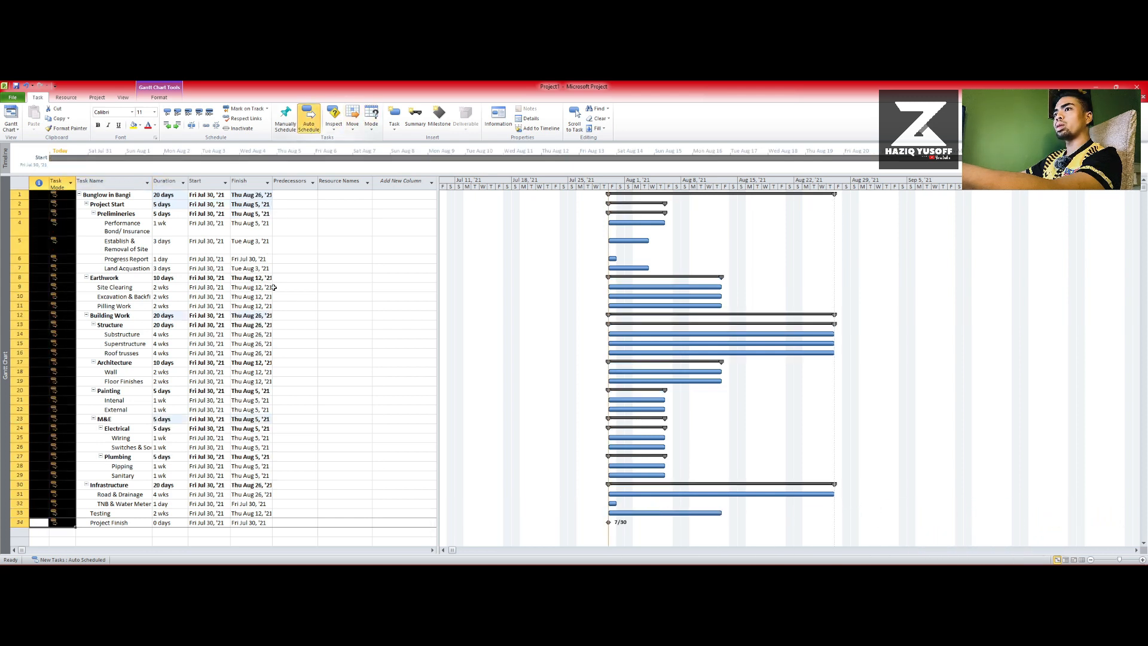
click(340, 324)
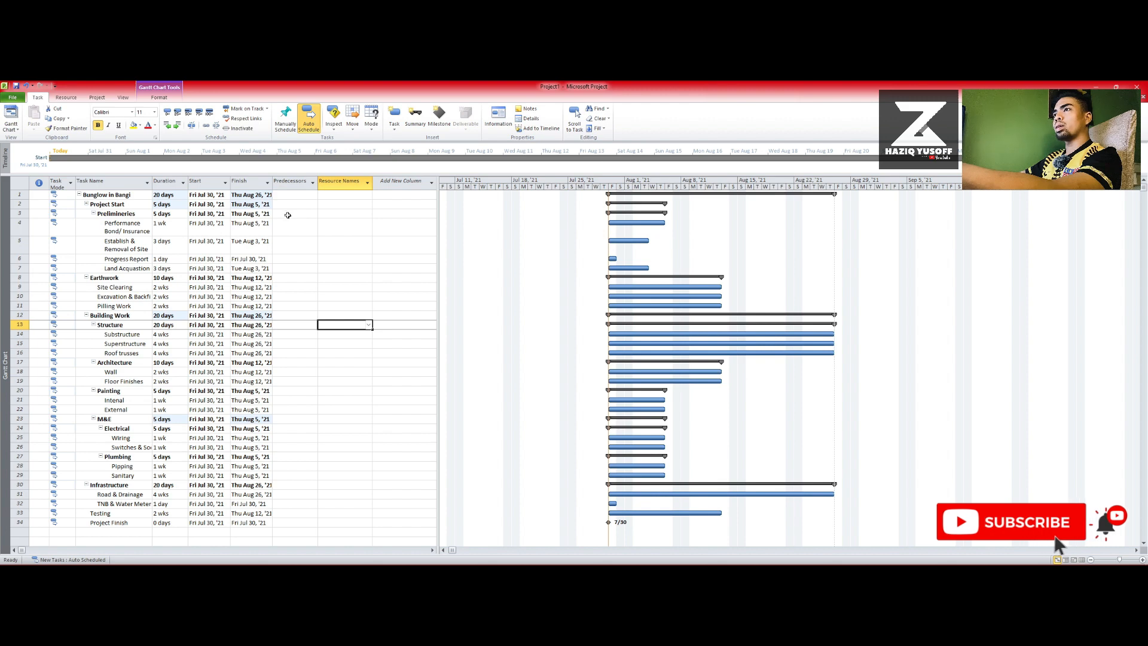
- Make task 4 the predecessor of both Establish & Removal of Site and Progress Report
click(294, 244)
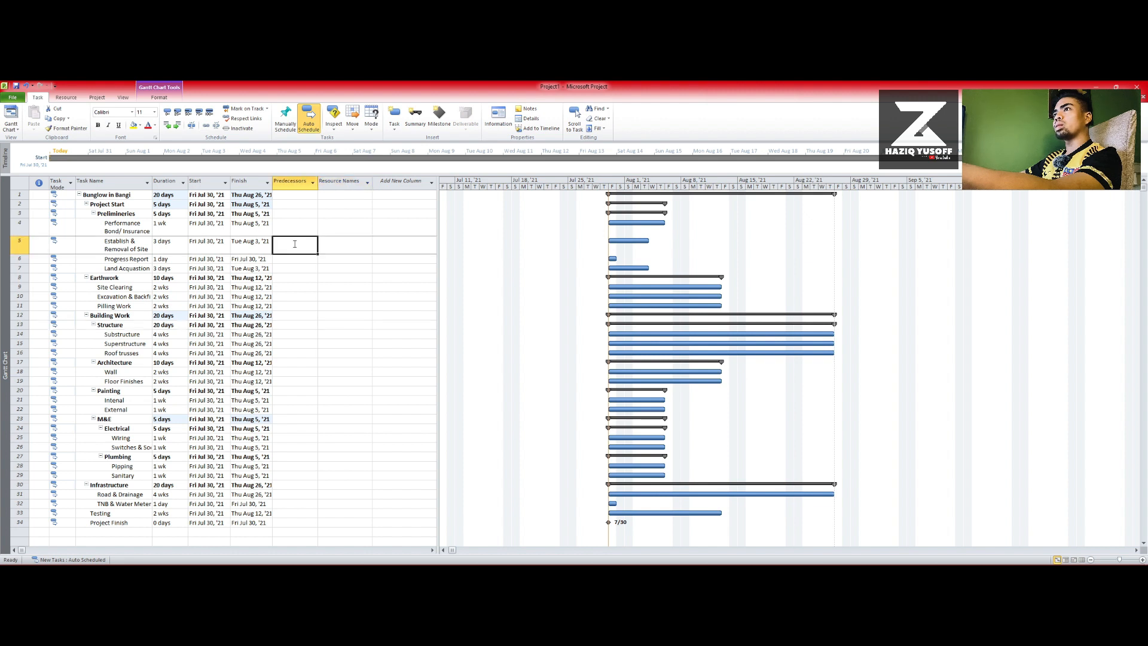
text(4)
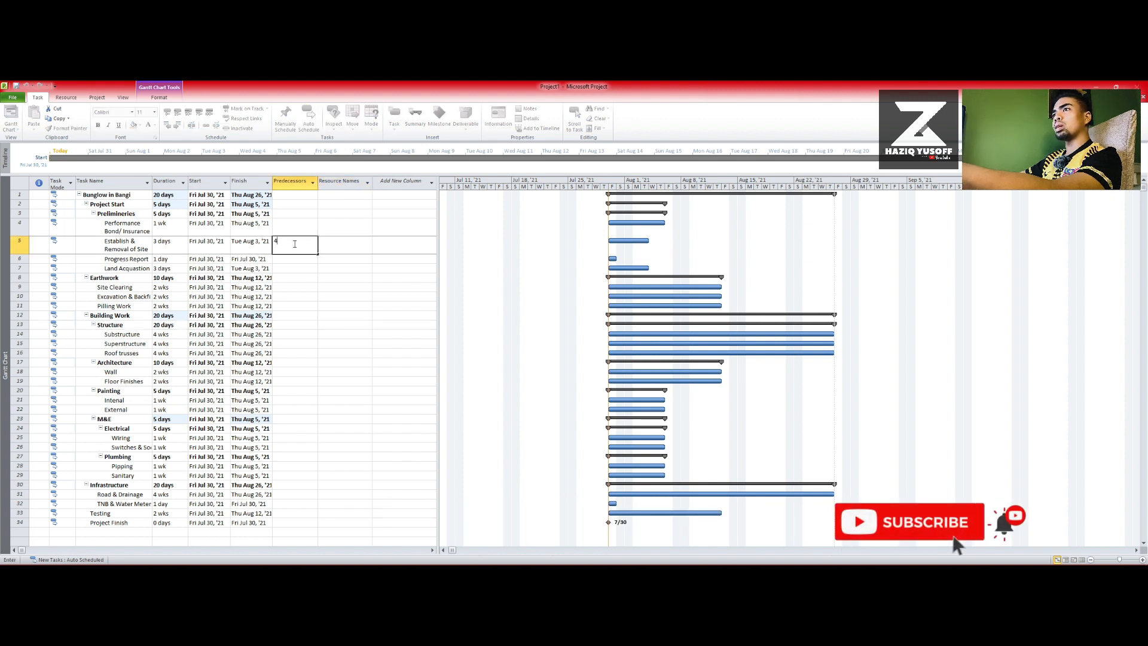
click(295, 258)
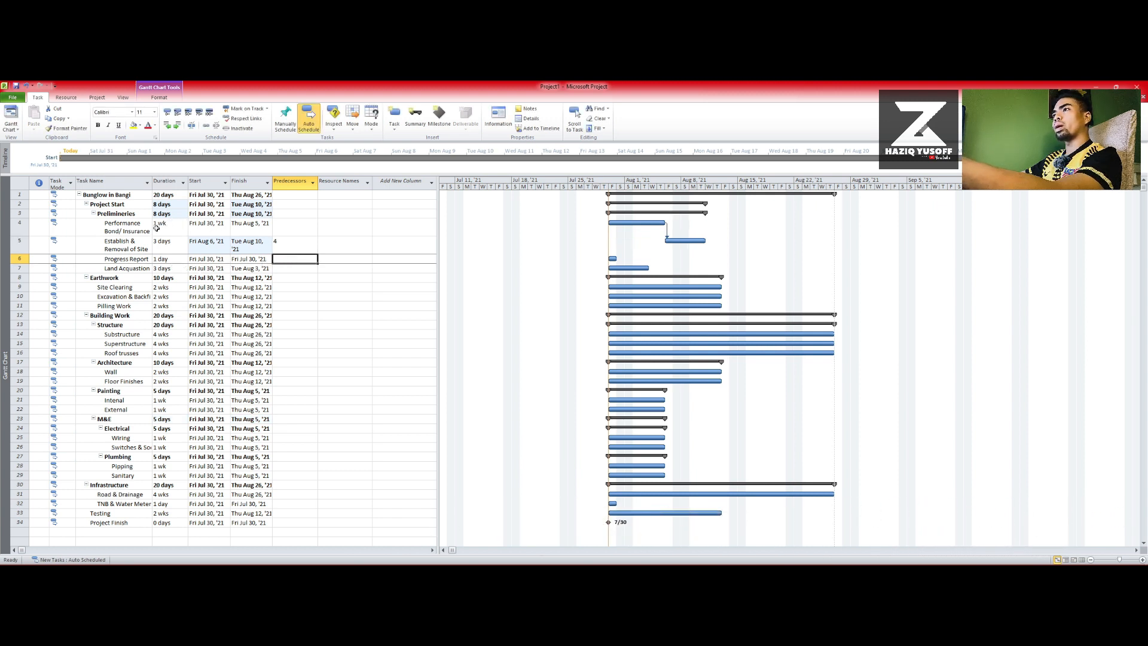
text(4)
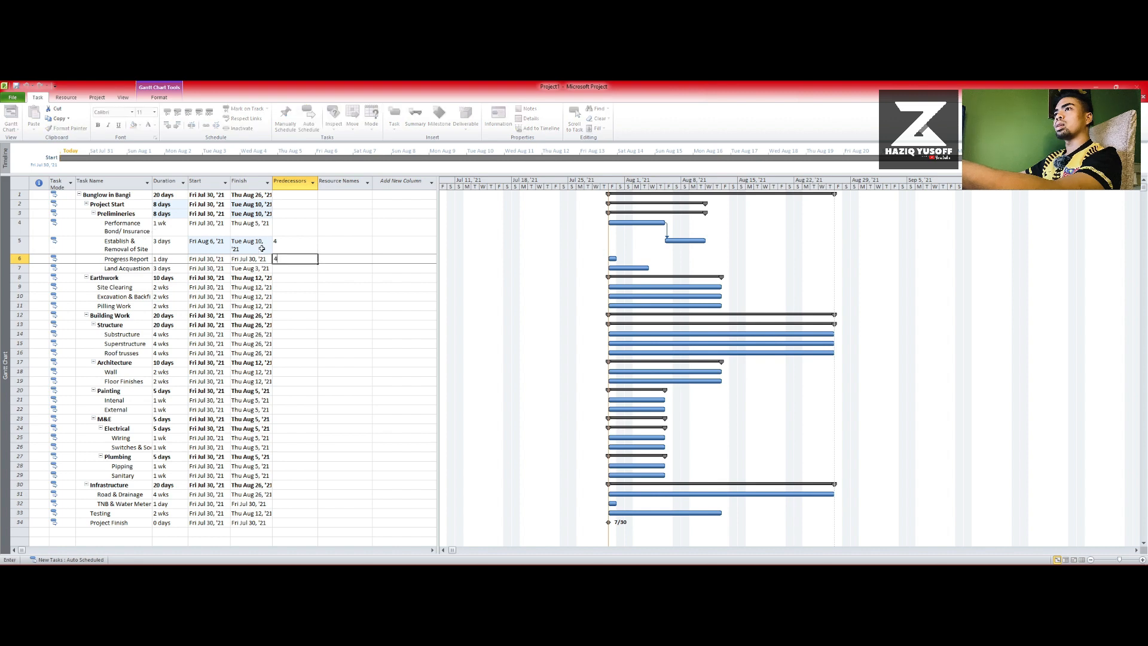
key(Return)
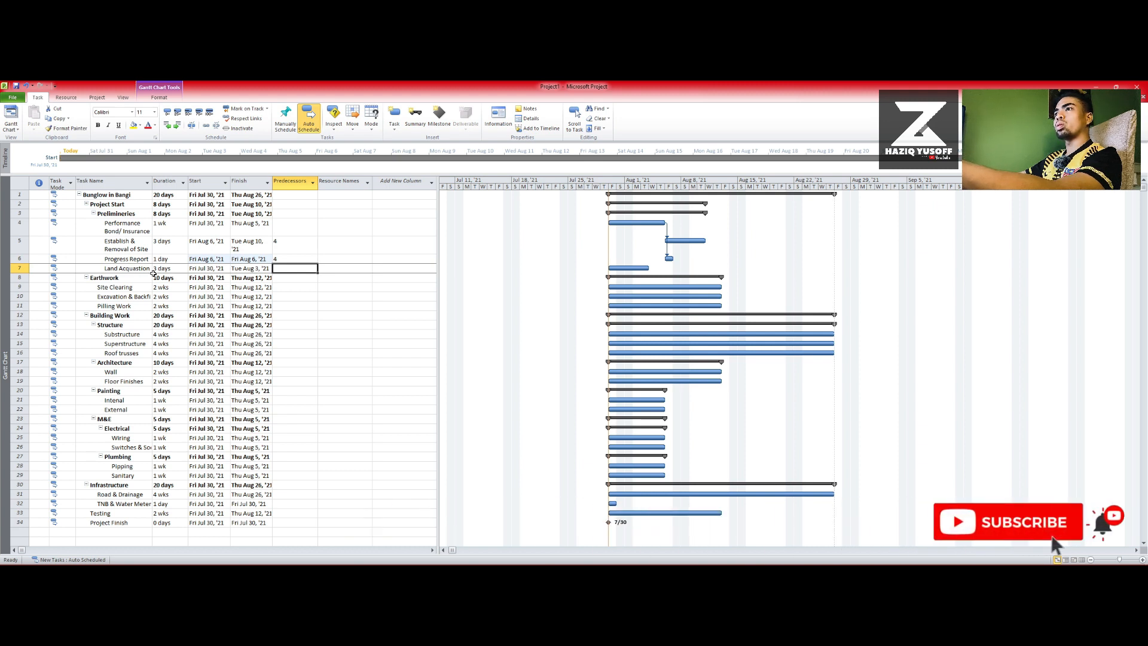
- Set task 5 as the predecessor of the land acquisition task and task 7 as the predecessor of Earthwork
text(5)
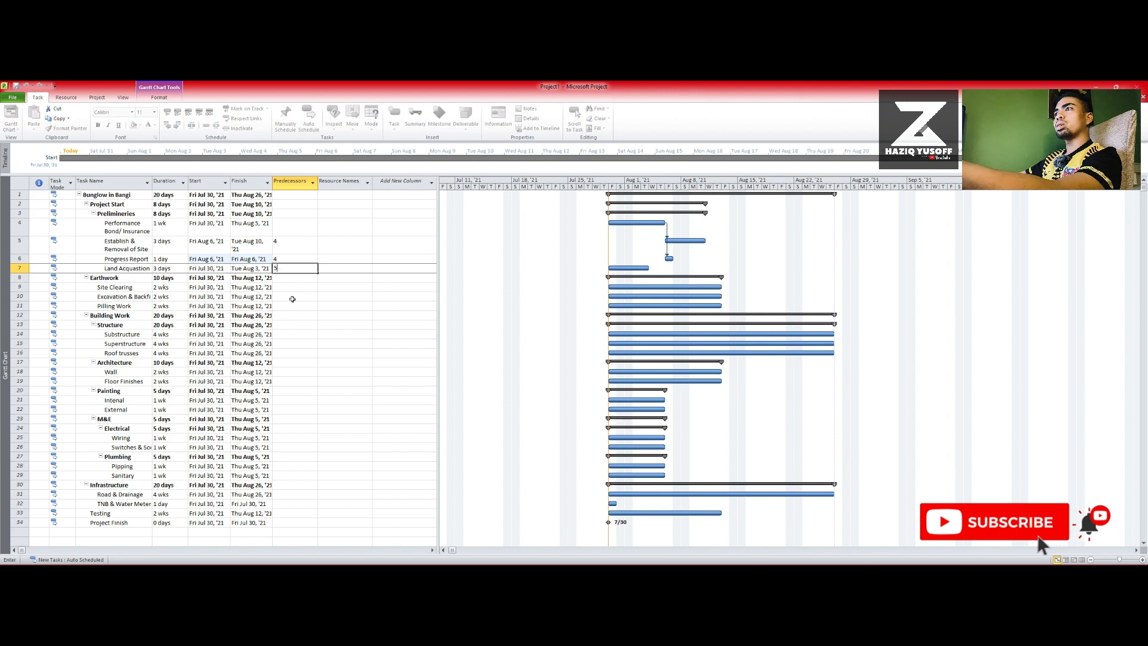
click(288, 286)
click(285, 277)
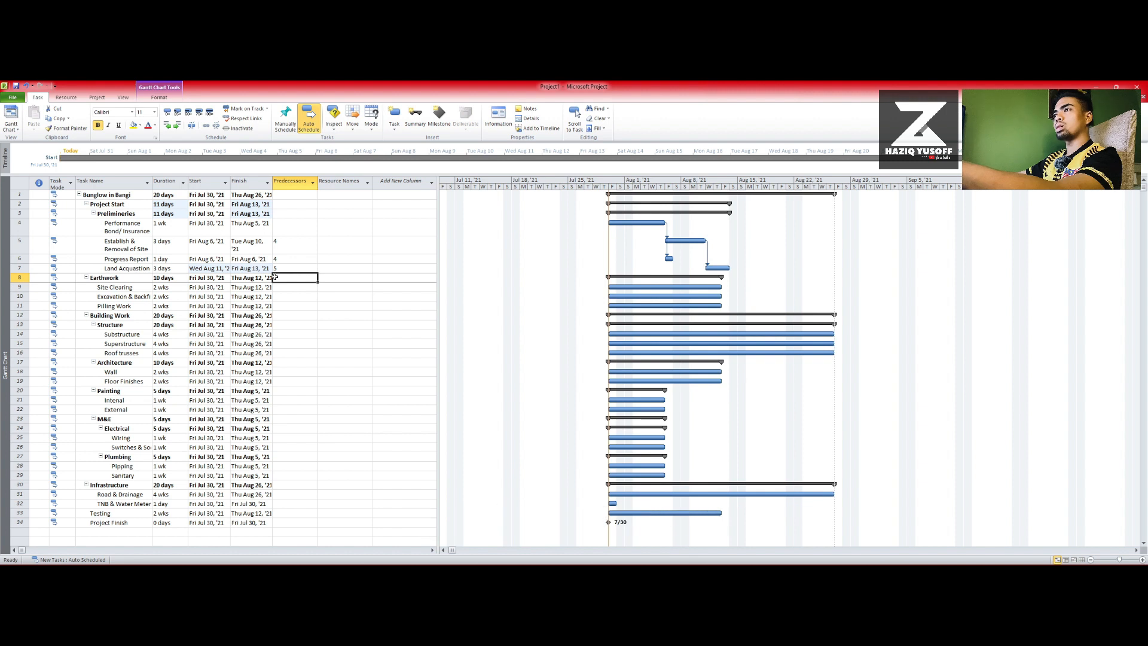
text(7)
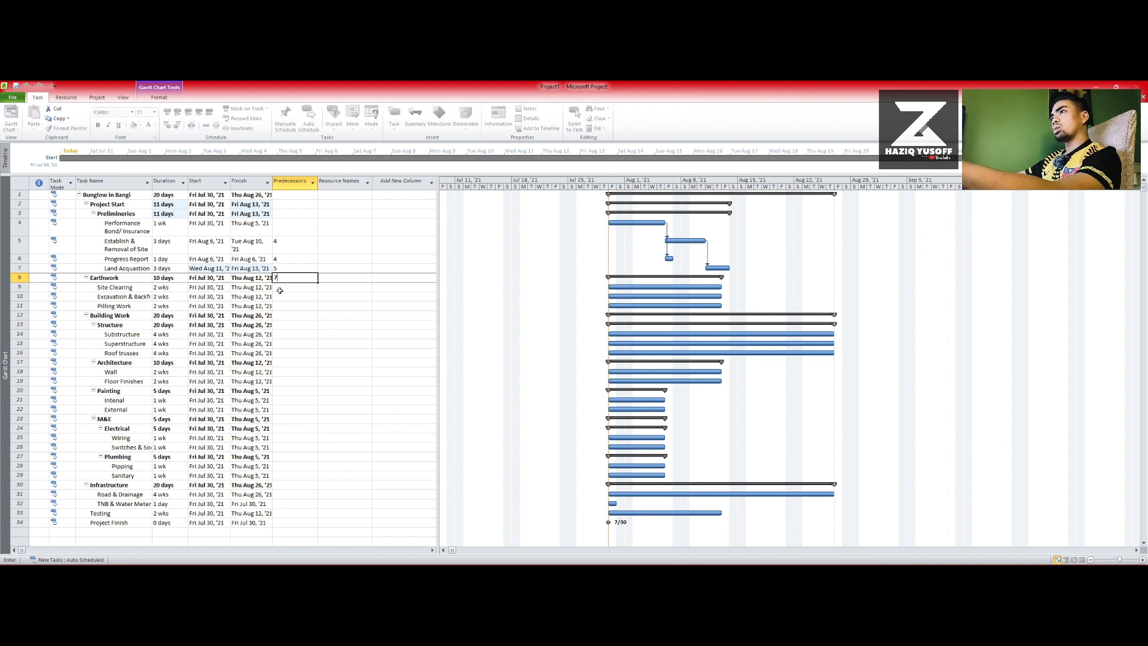
key(Return)
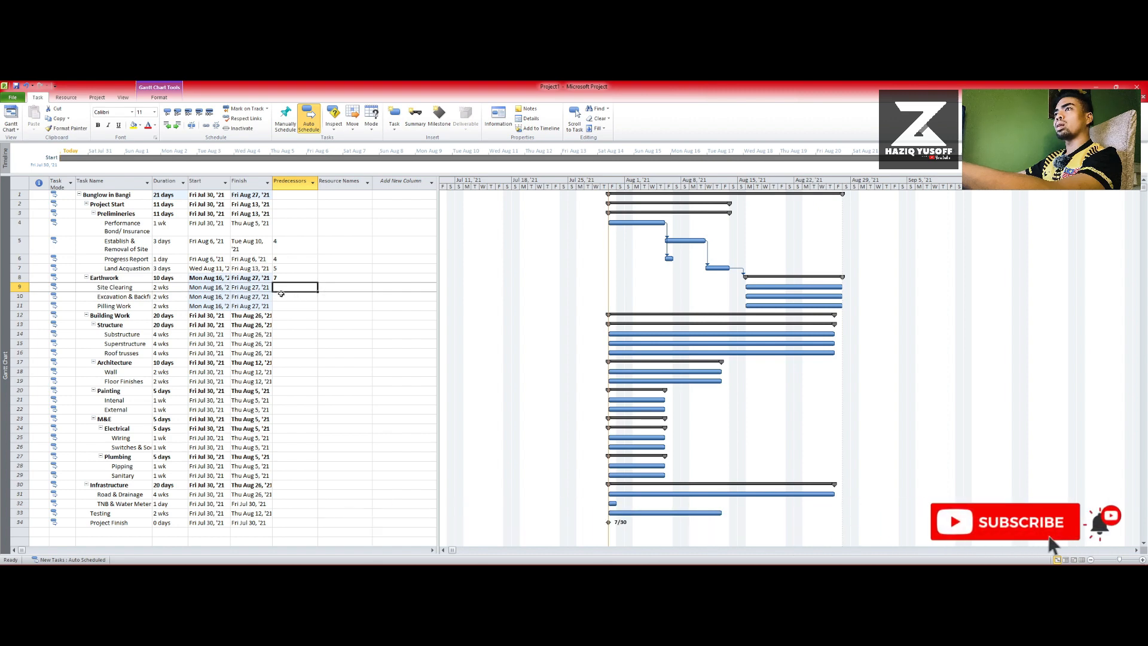
- Set task 9 as the predecessor of the excavation task and task 10 as the predecessor of Pilling Work
click(293, 296)
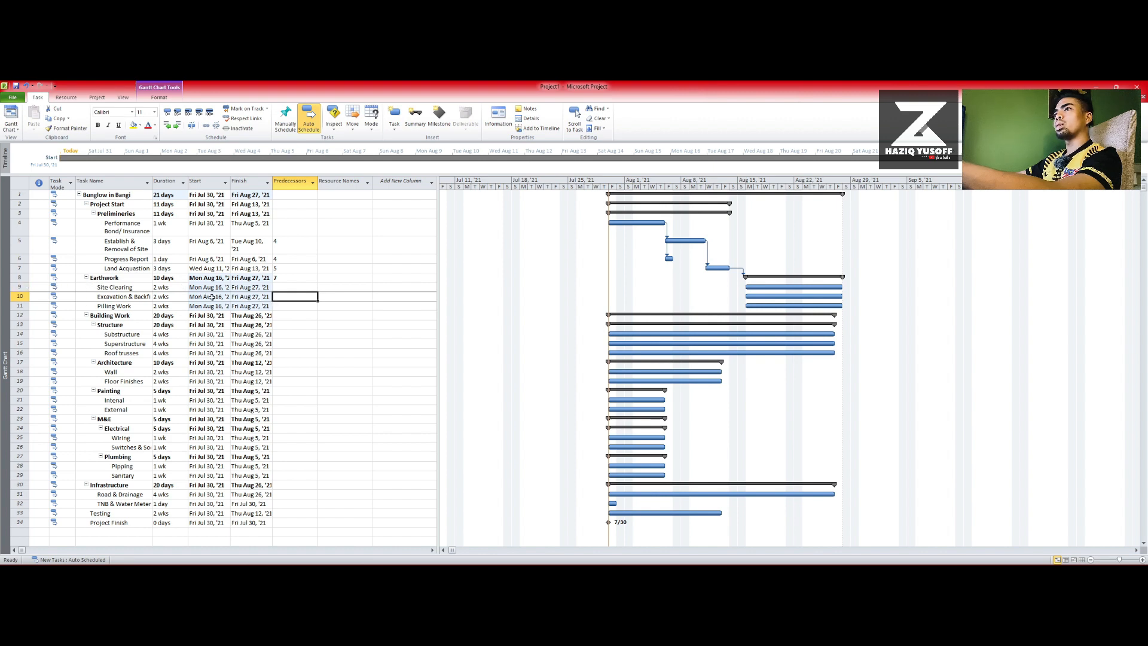
text(9)
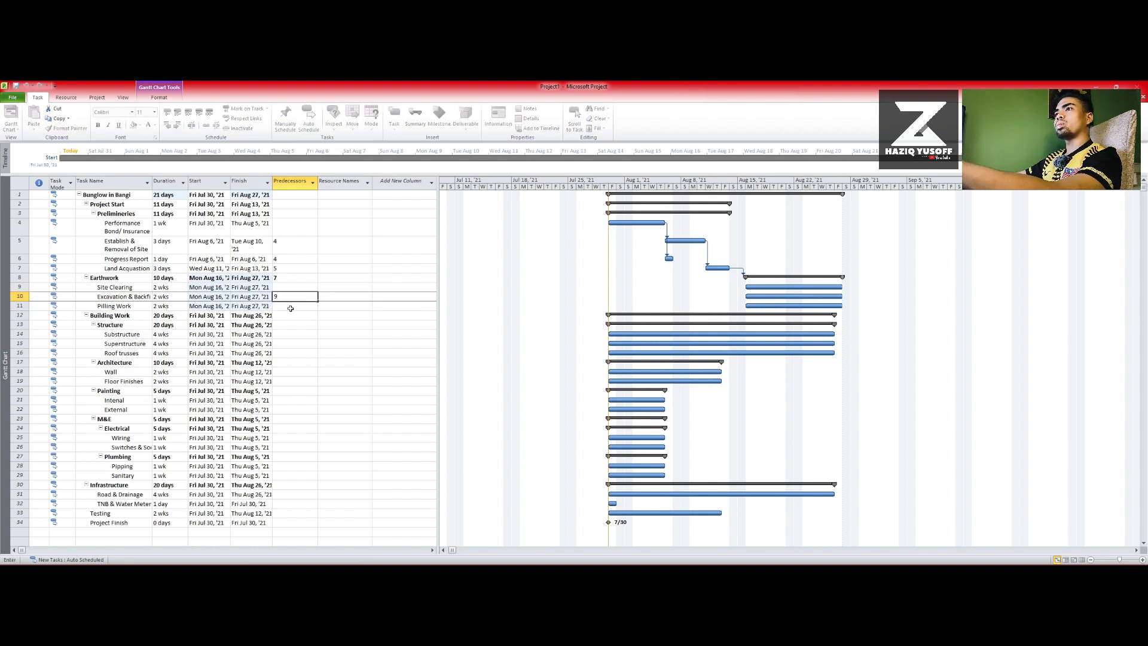
click(289, 308)
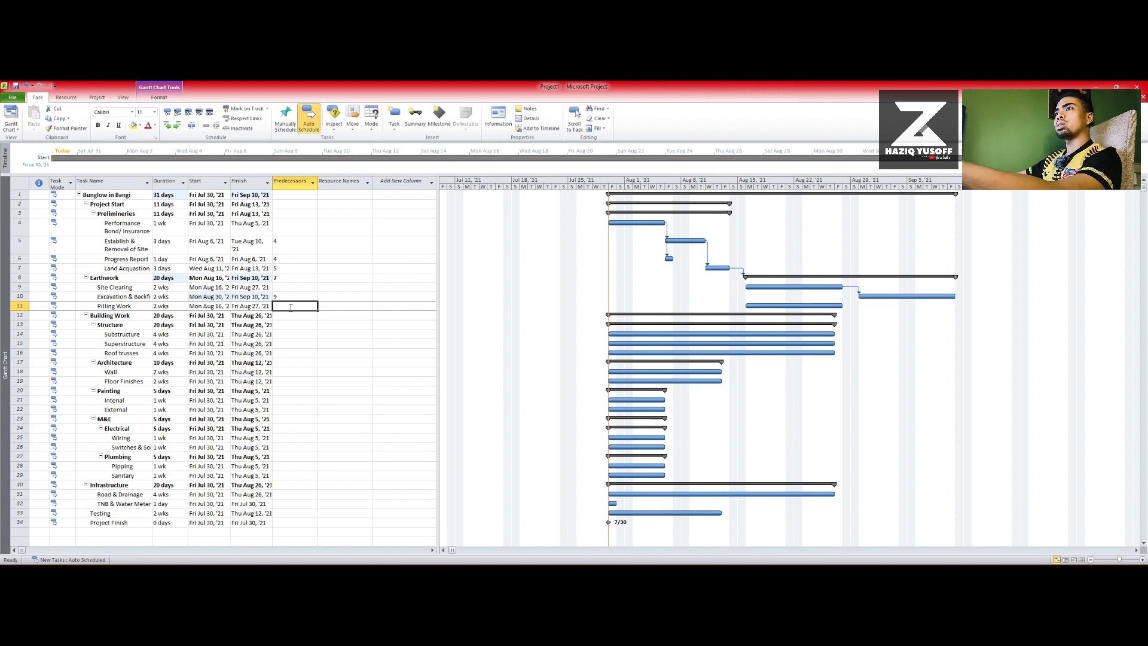
text(1)
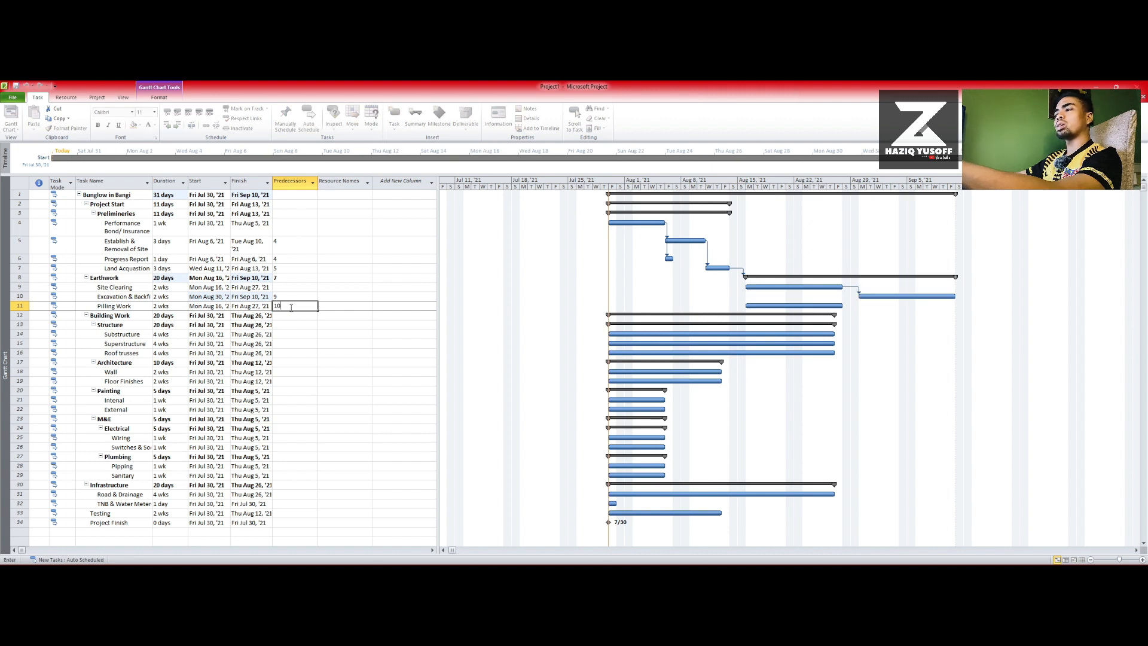
text(0)
click(295, 323)
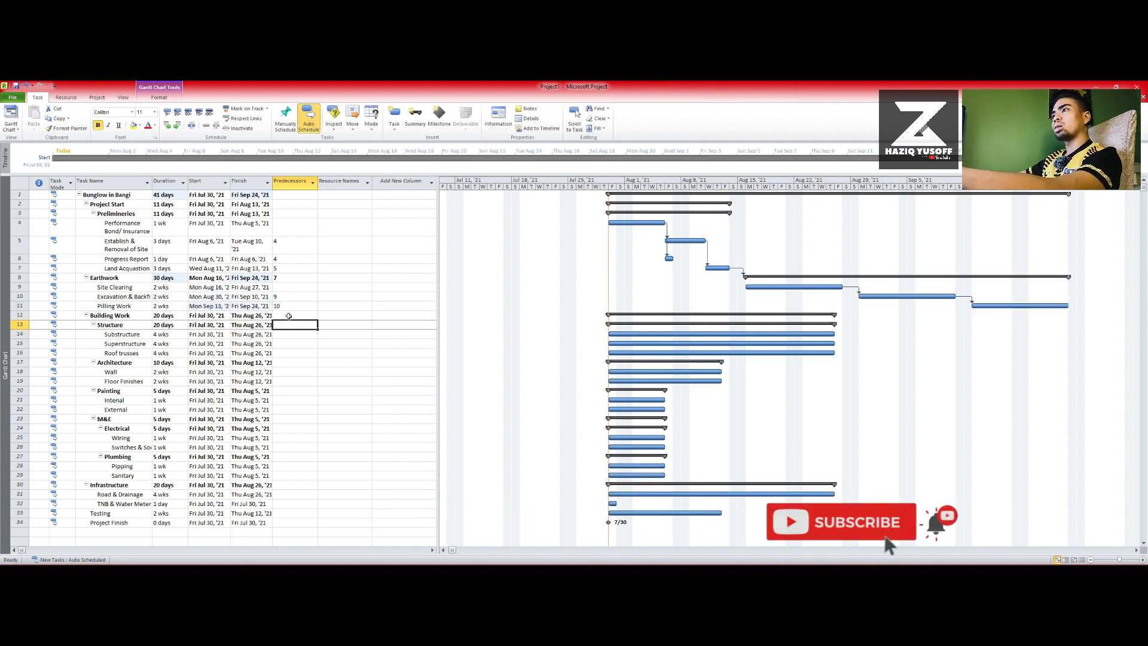
- Make task 11 the predecessor of the Building Work summary task
click(289, 316)
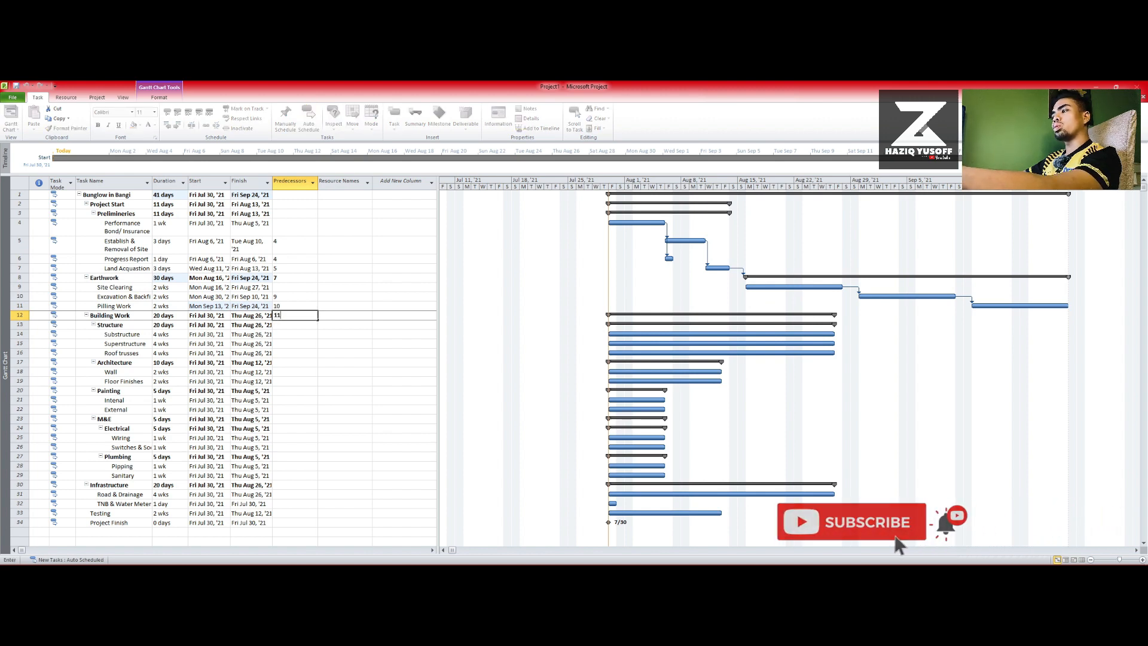
text(11)
key(Return)
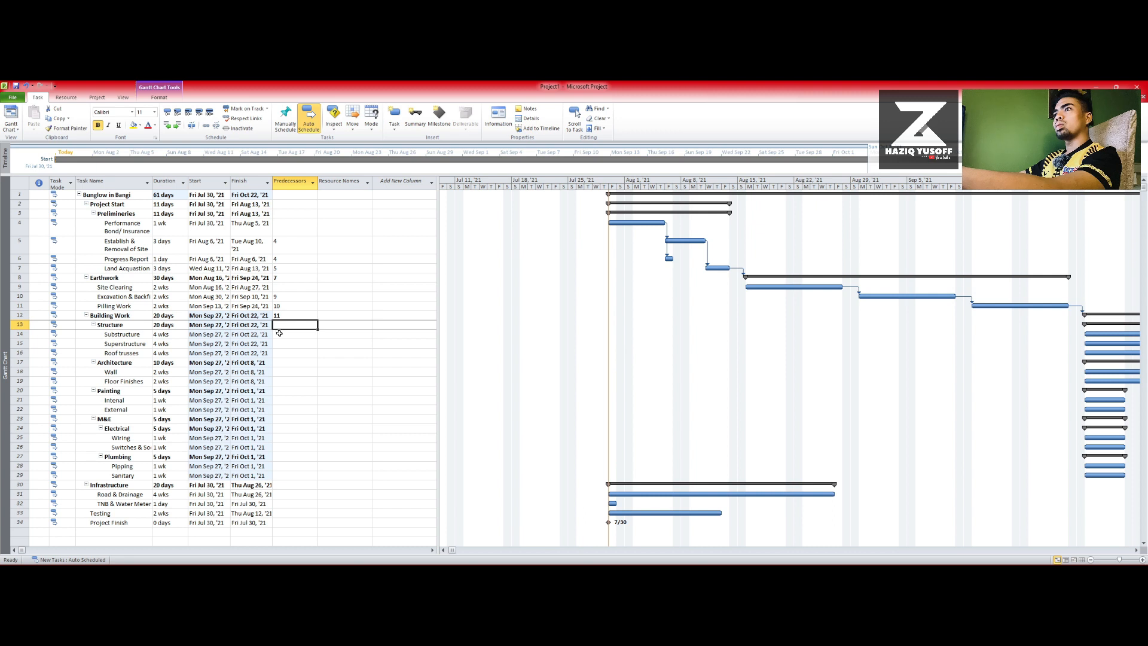
- Within Structure, set task 14 as the predecessor of Superstructure and task 15 as the predecessor of Roof trusses
click(281, 343)
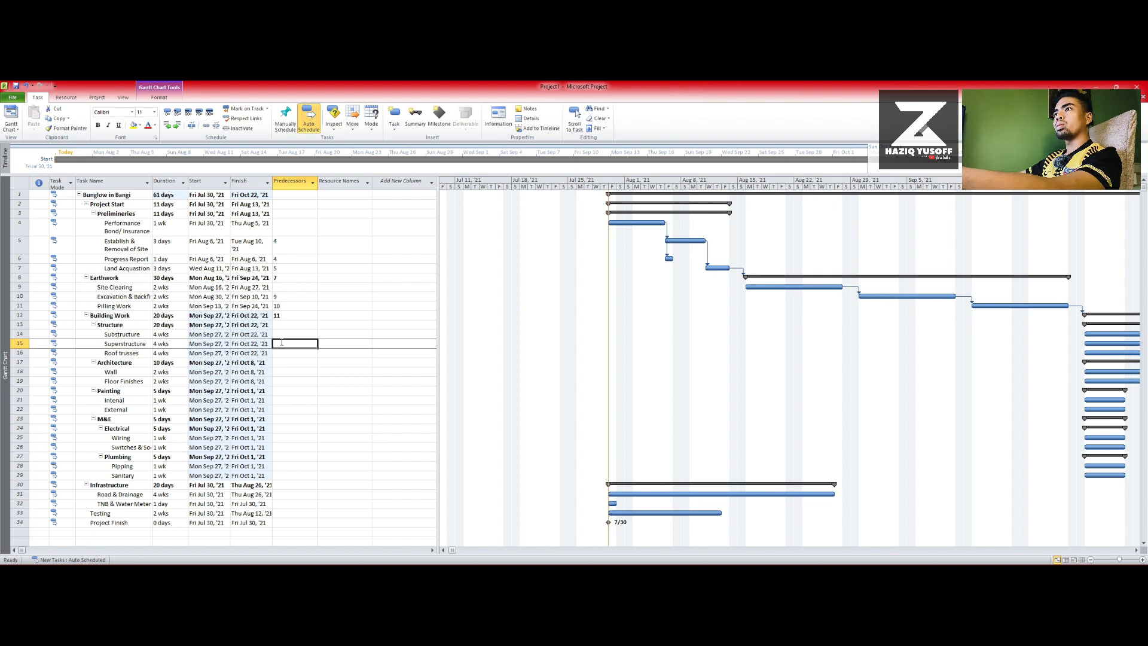
text(14)
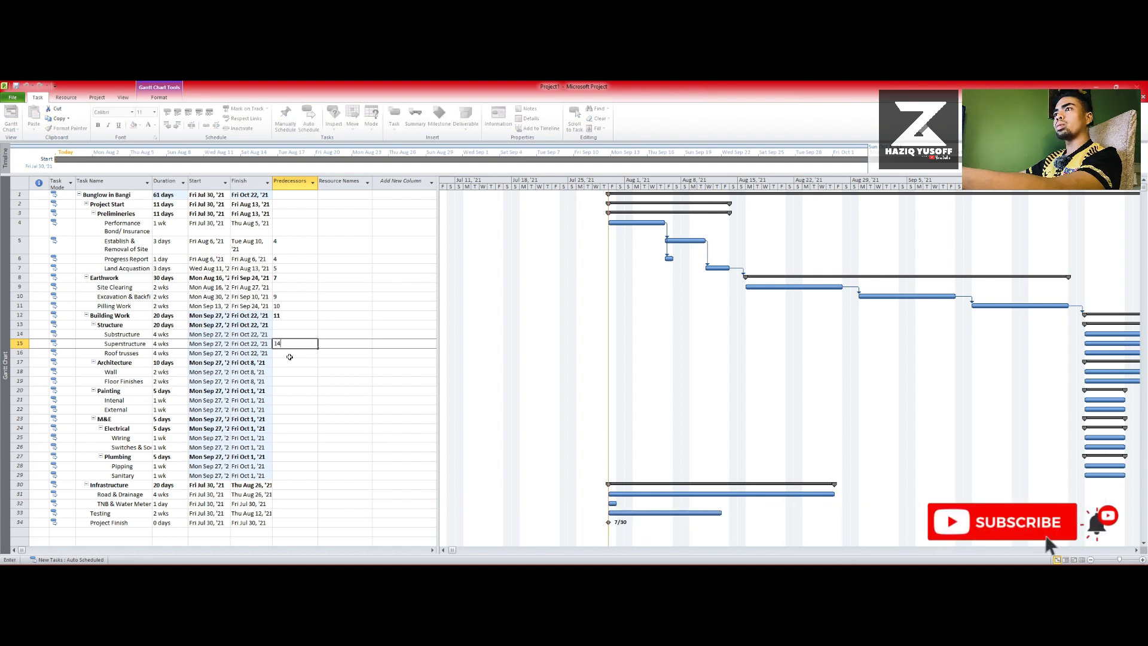
key(Return)
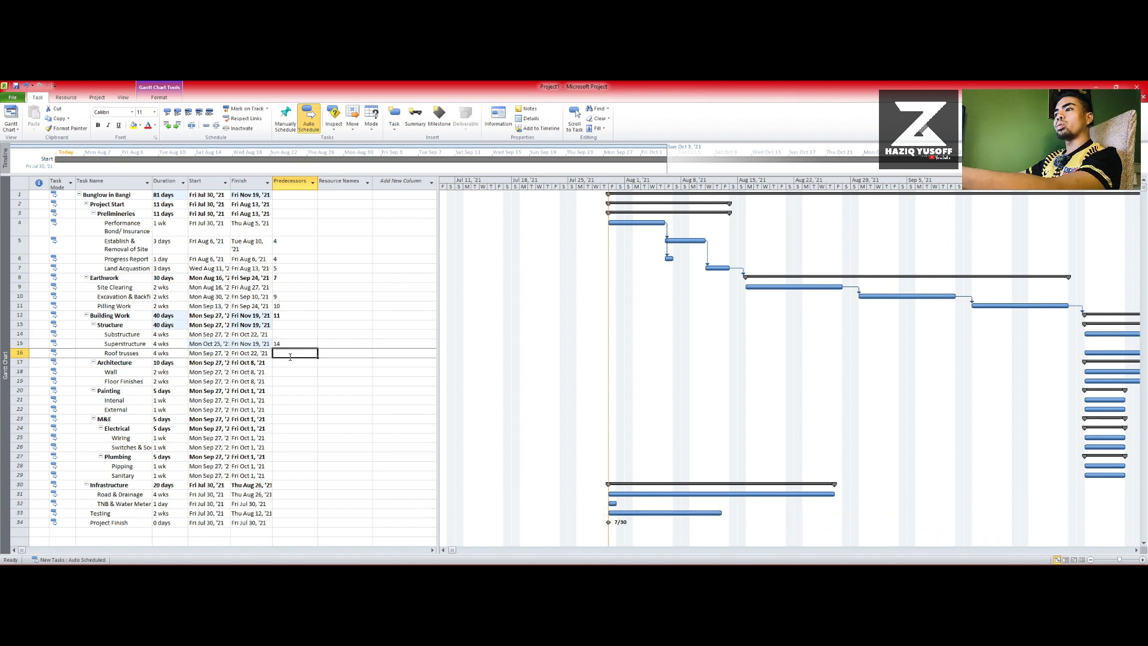
text(15)
click(293, 371)
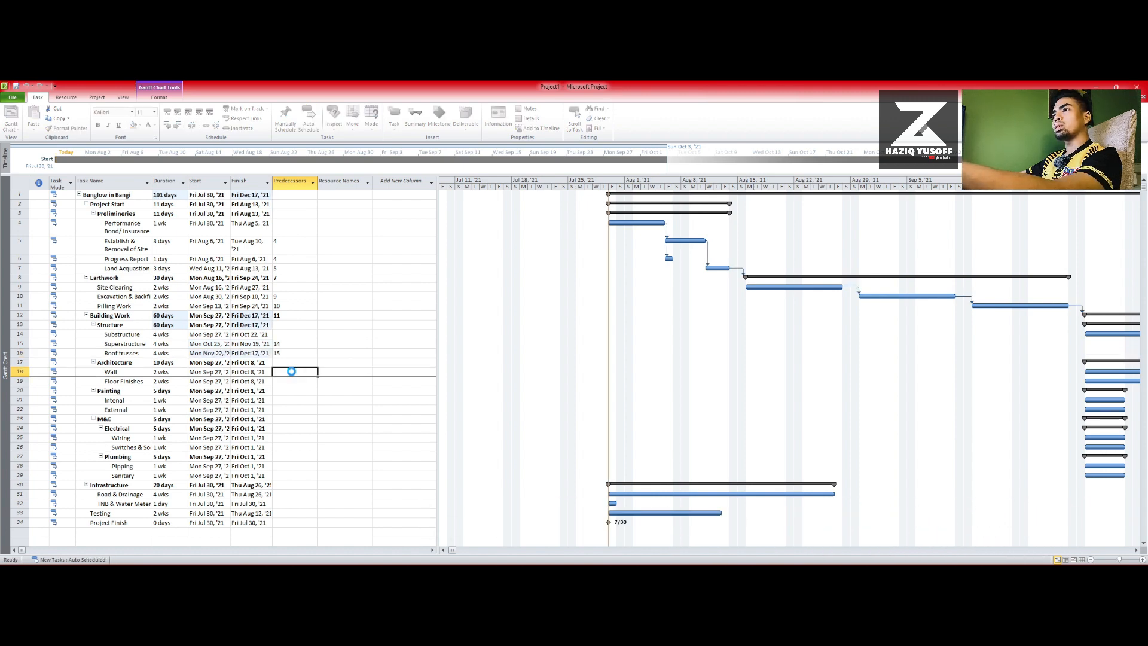
- Set task 16 as the predecessor of the Architecture summary task and task 18 as the predecessor of Floor Finishes
click(278, 363)
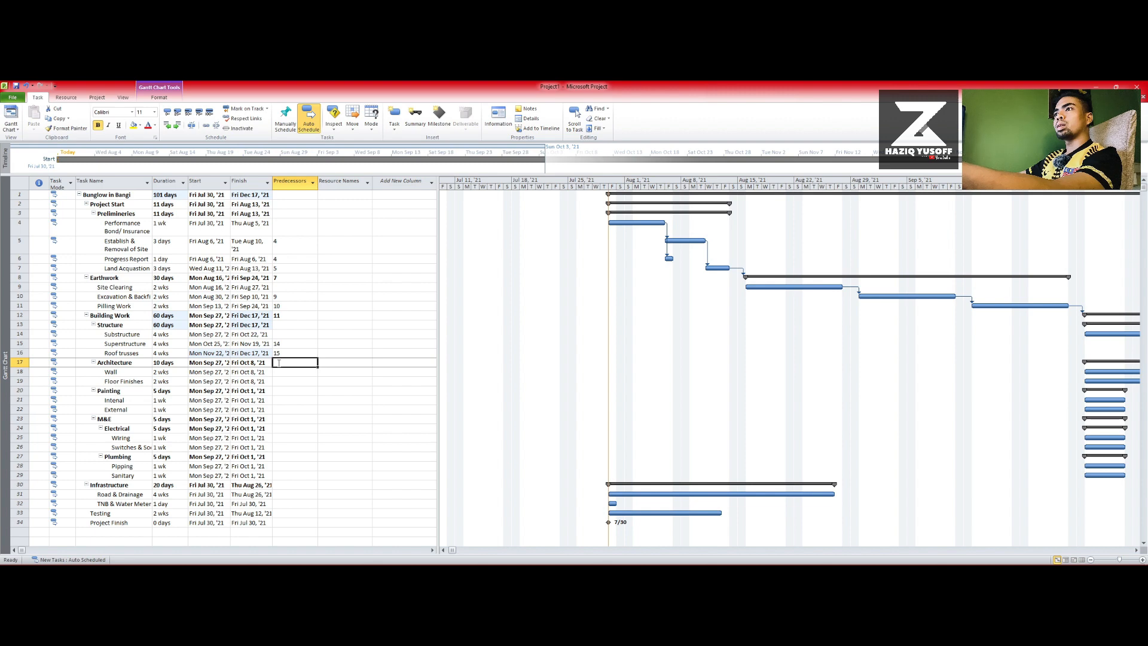
text(16)
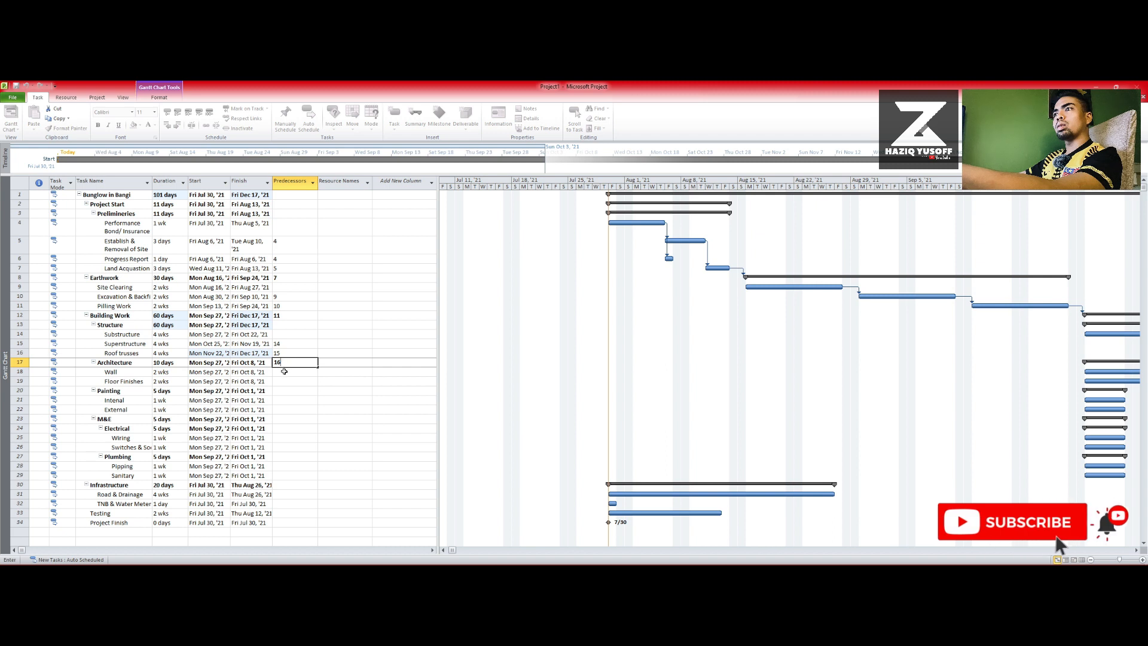
click(285, 381)
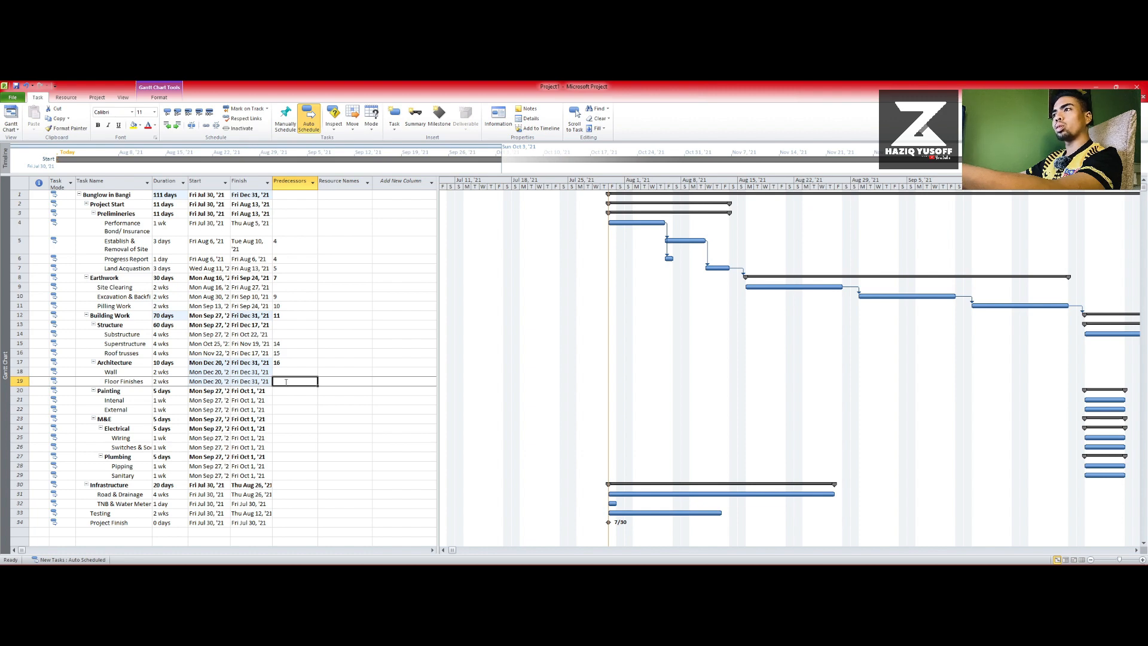
text(18)
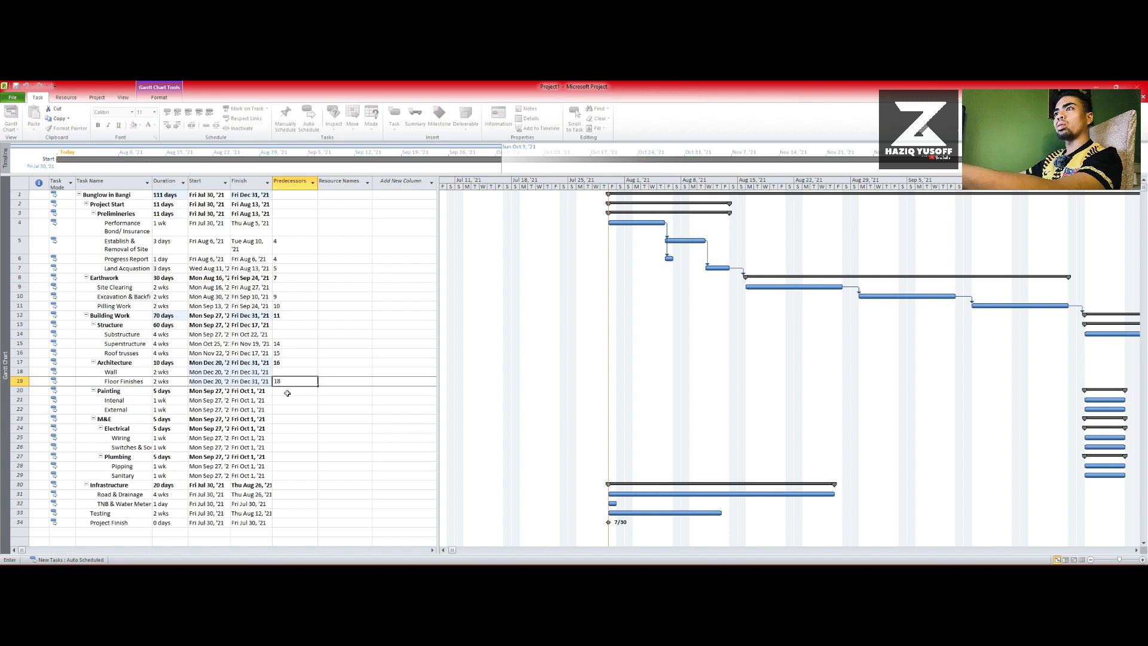
click(287, 393)
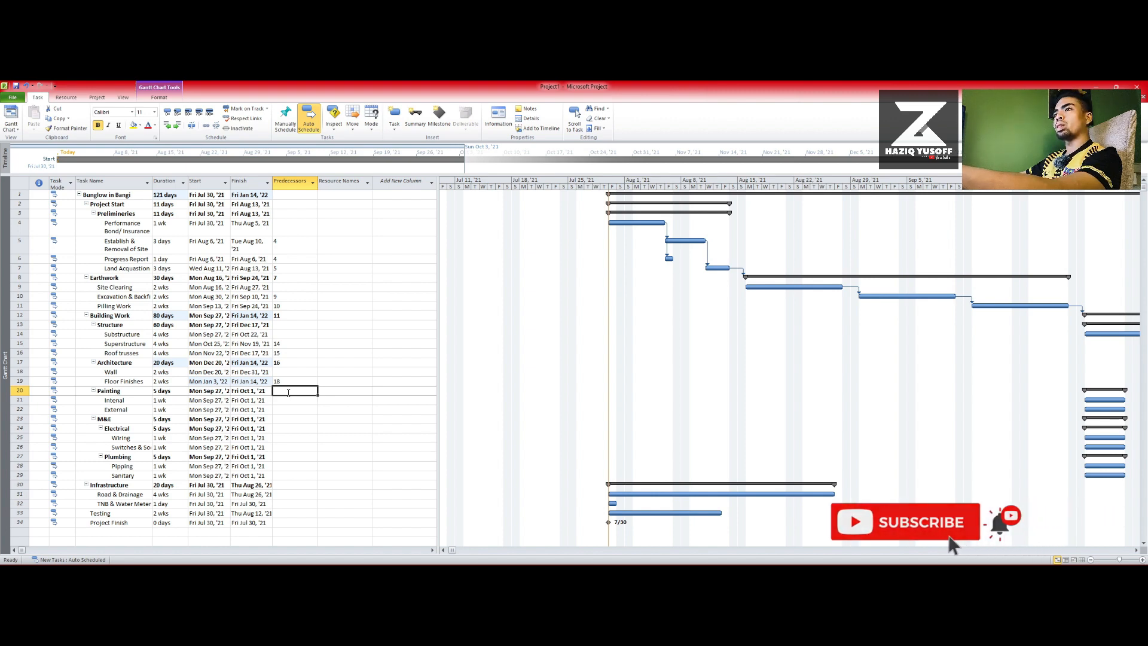
- Set task 18 as the predecessor of the M&E summary task and task 25 as the predecessor of the switches task under Electrical
click(287, 419)
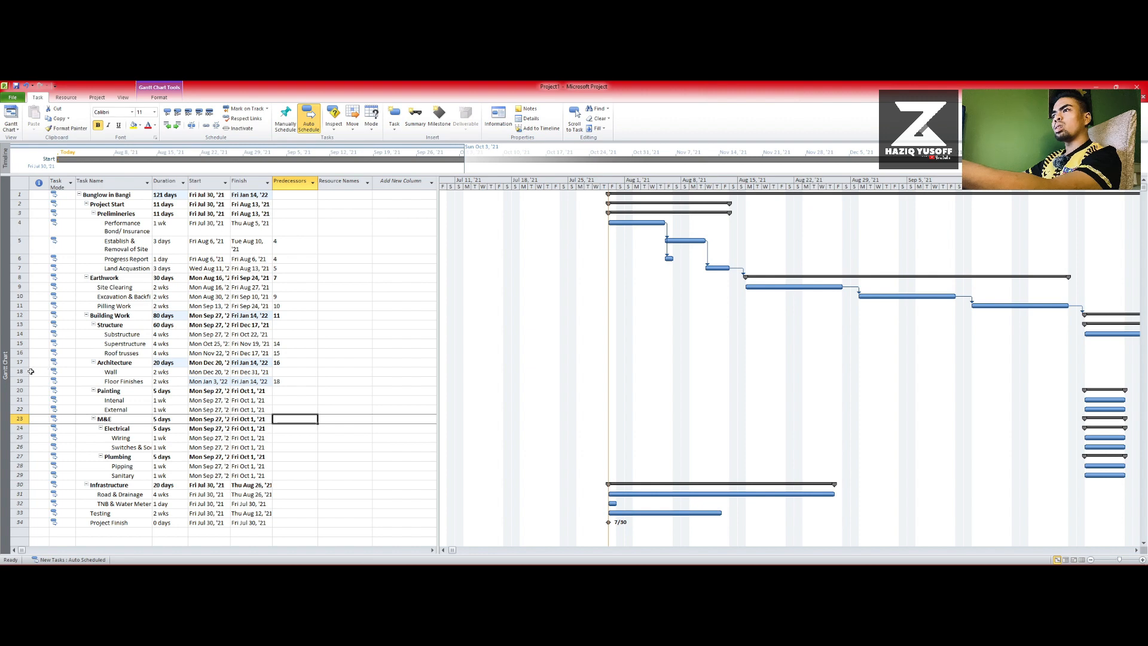
text(18)
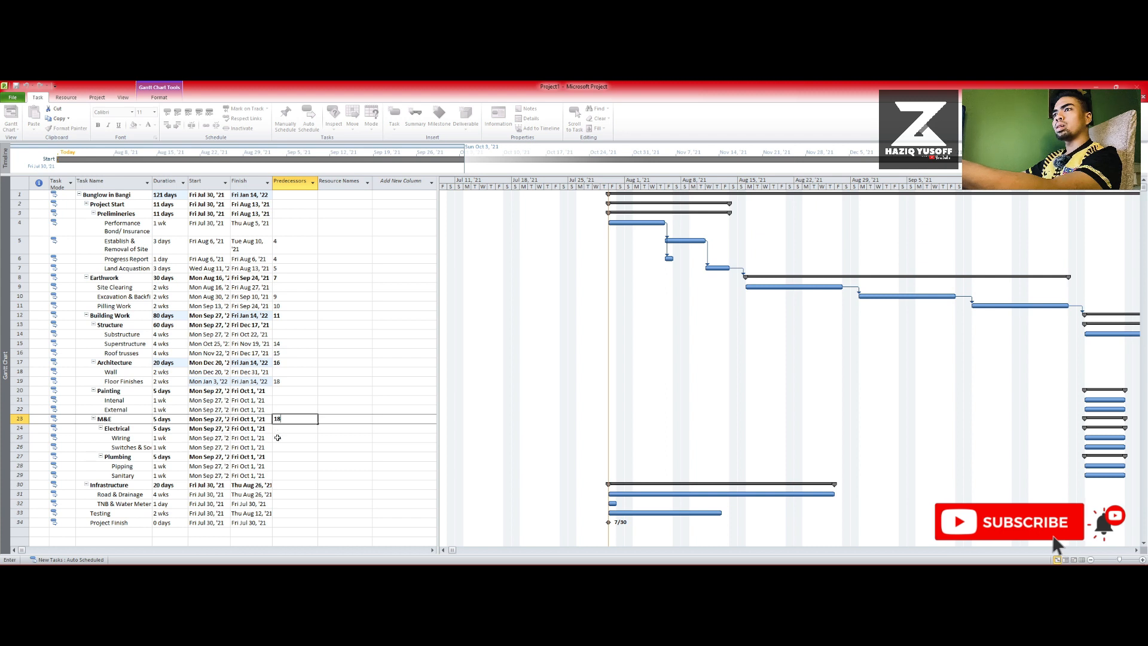
click(279, 447)
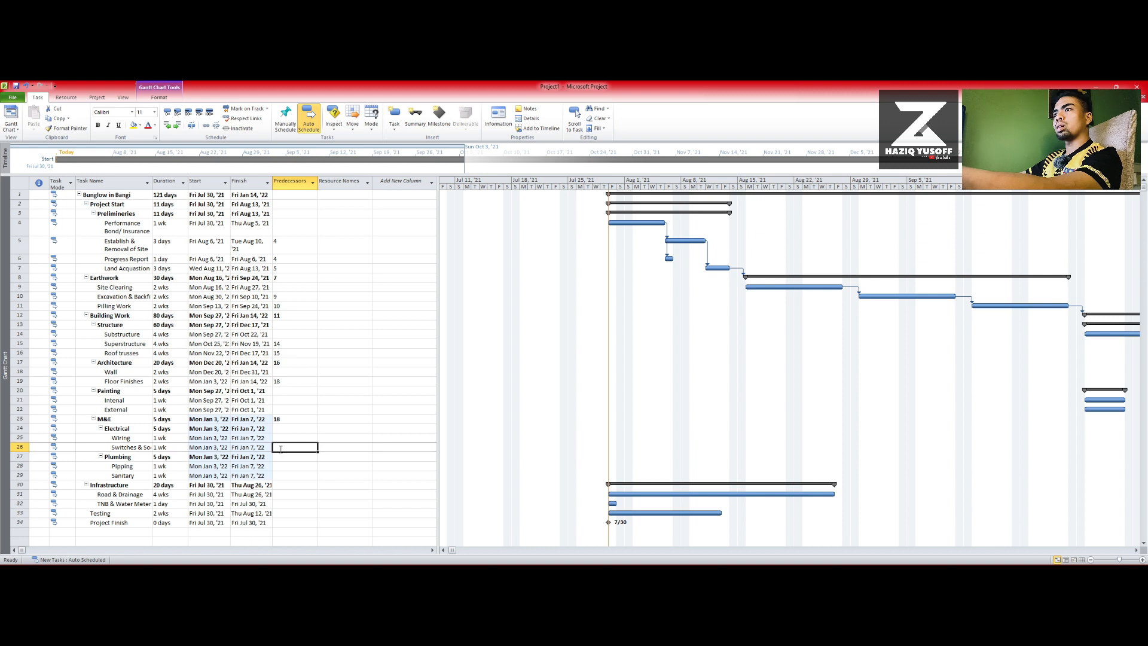
text(25)
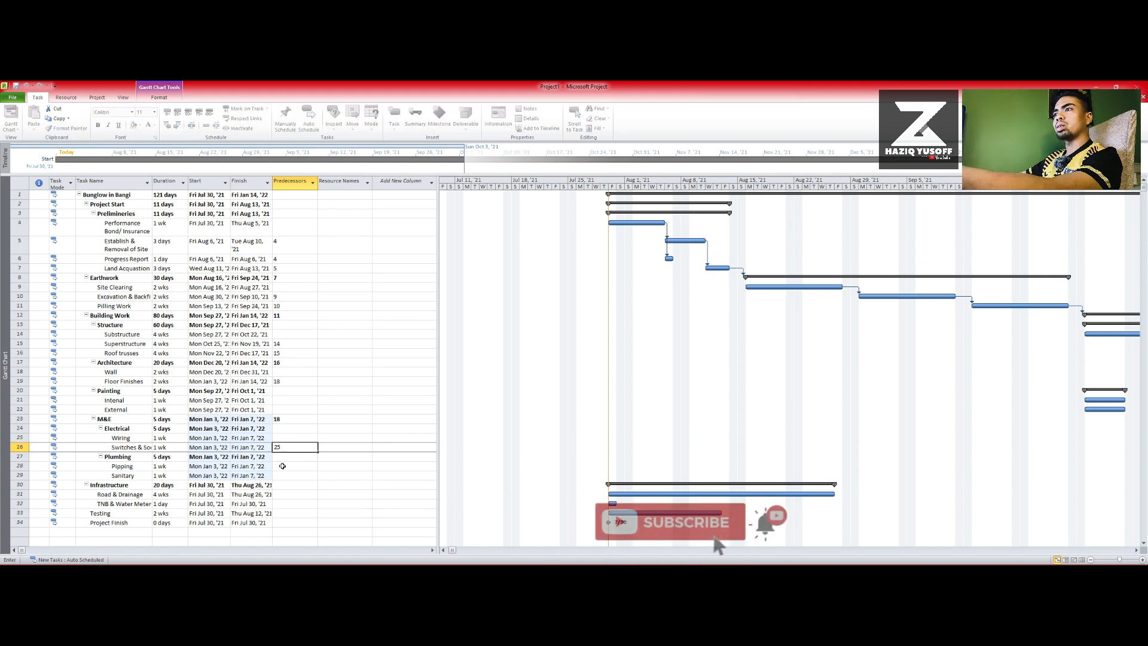
key(Return)
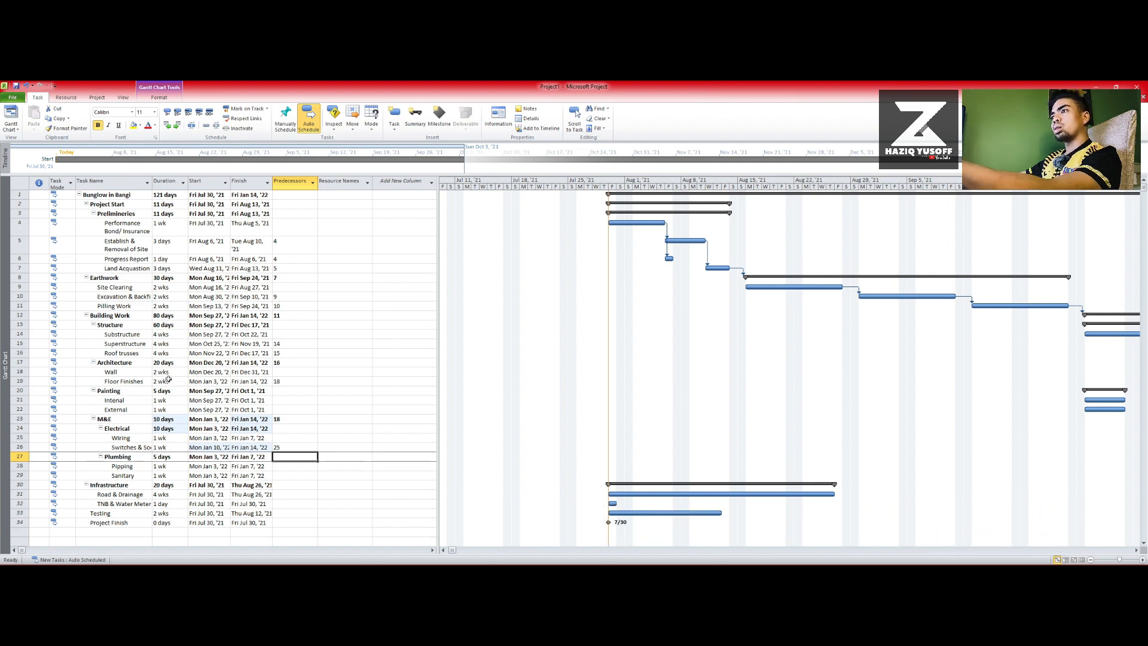
- Link the Plumbing summary task to predecessor 18 and its Sanitary subtask to predecessor 28
text(18)
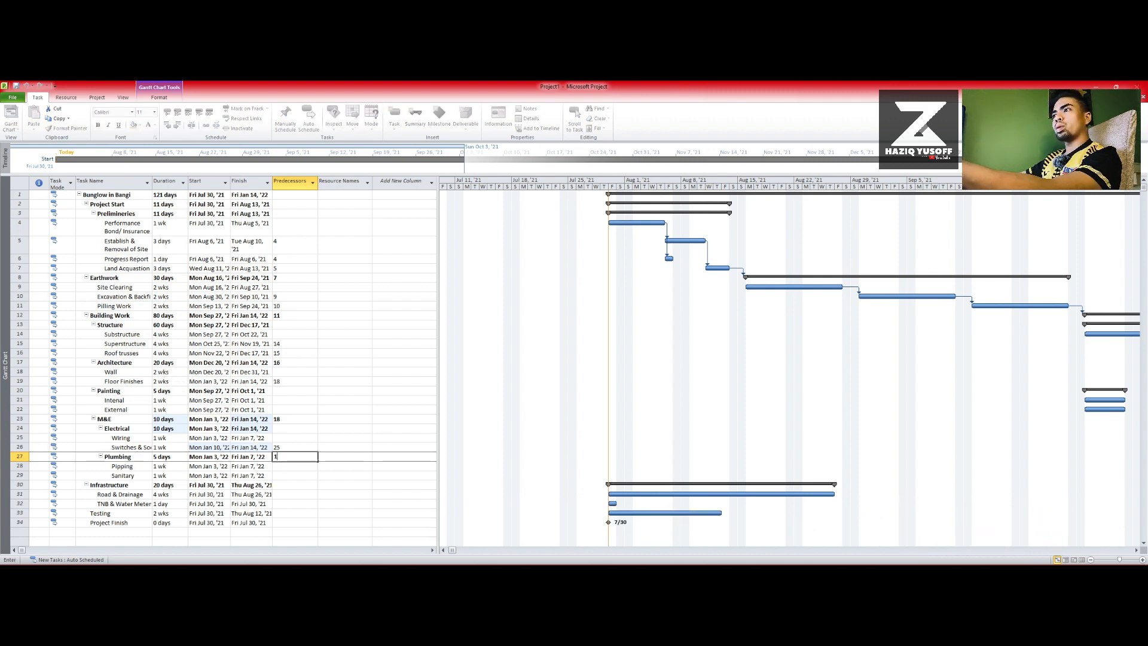
click(282, 474)
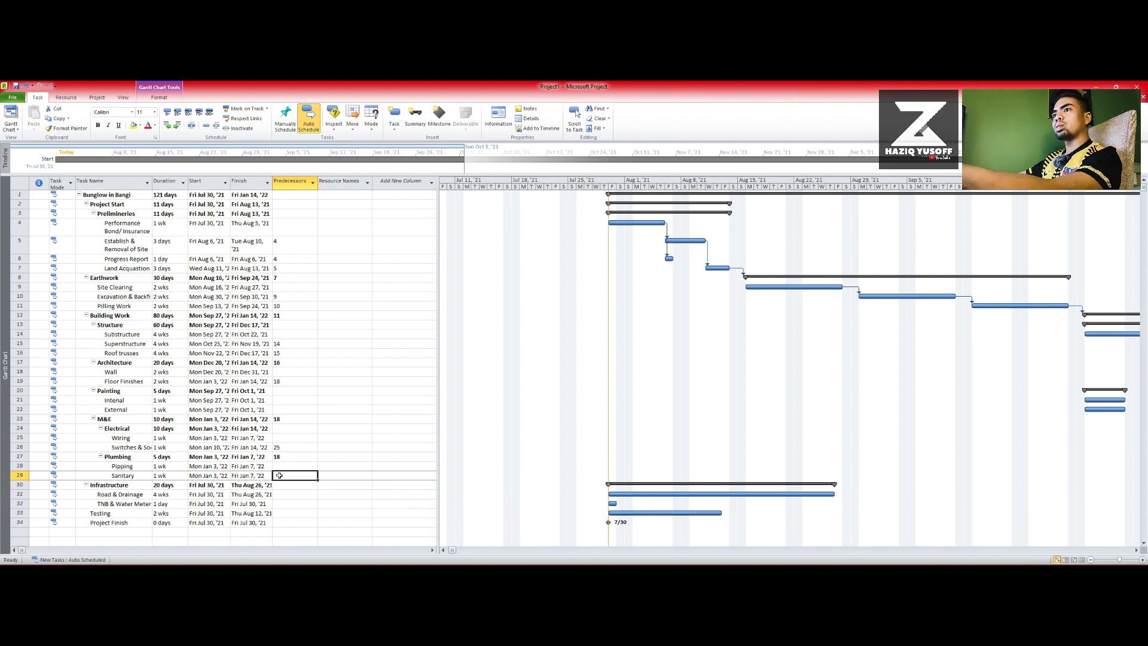
text(2)
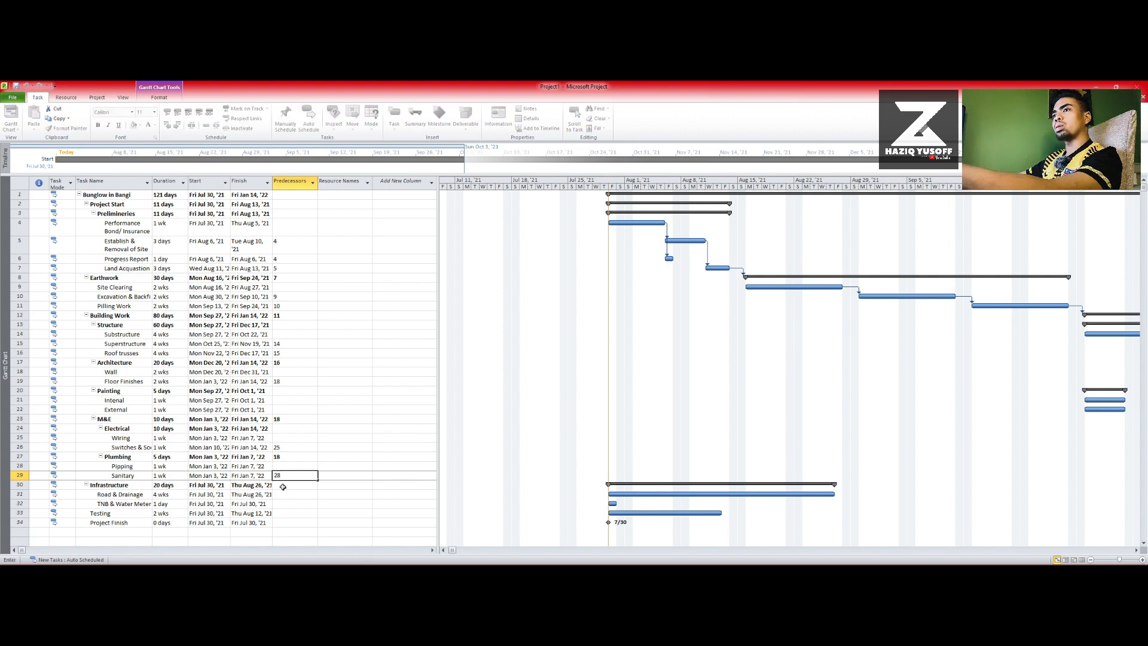
text(8)
key(Return)
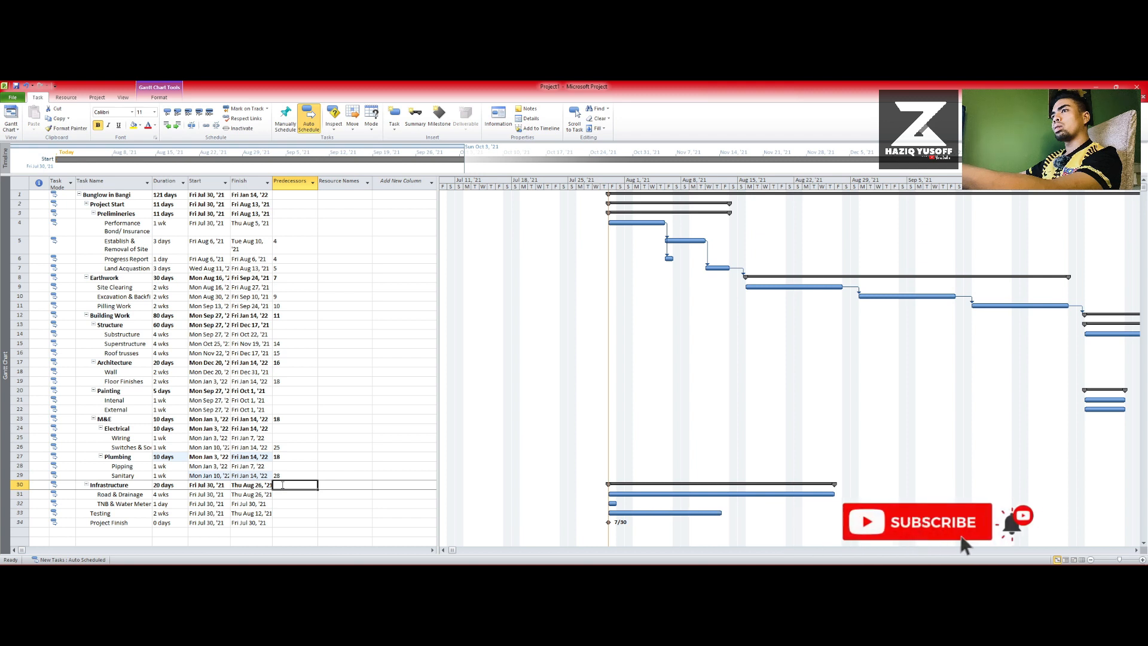
- Set task 29 as the predecessor of Infrastructure and task 31 as the predecessor of the TNB & Water Meter task
text(29)
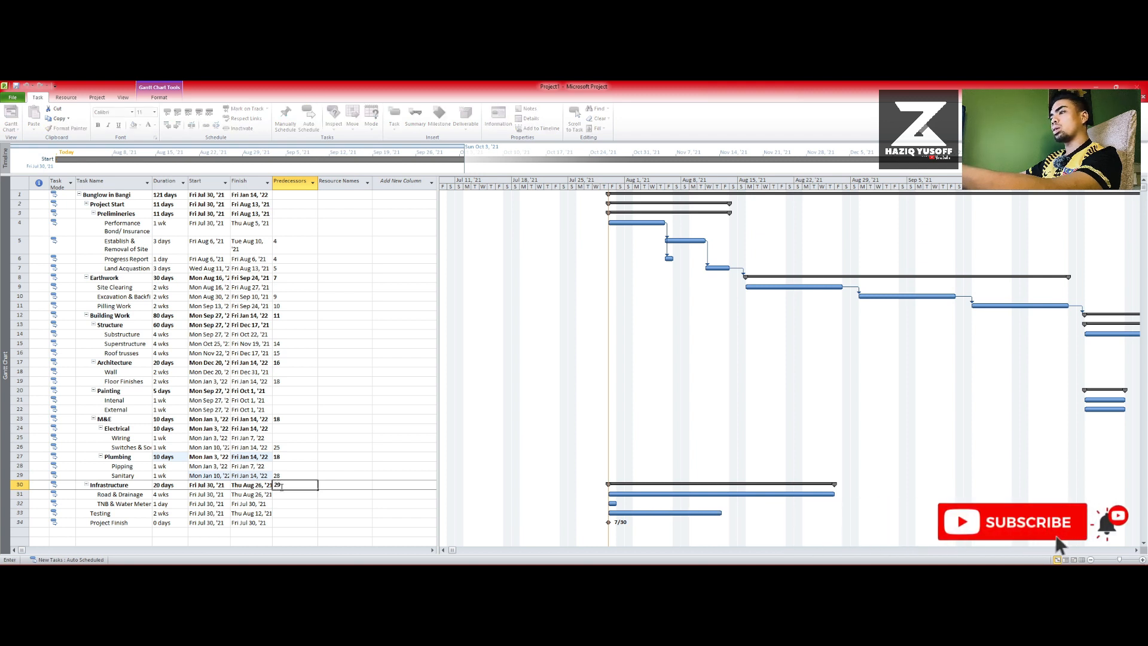
key(Return)
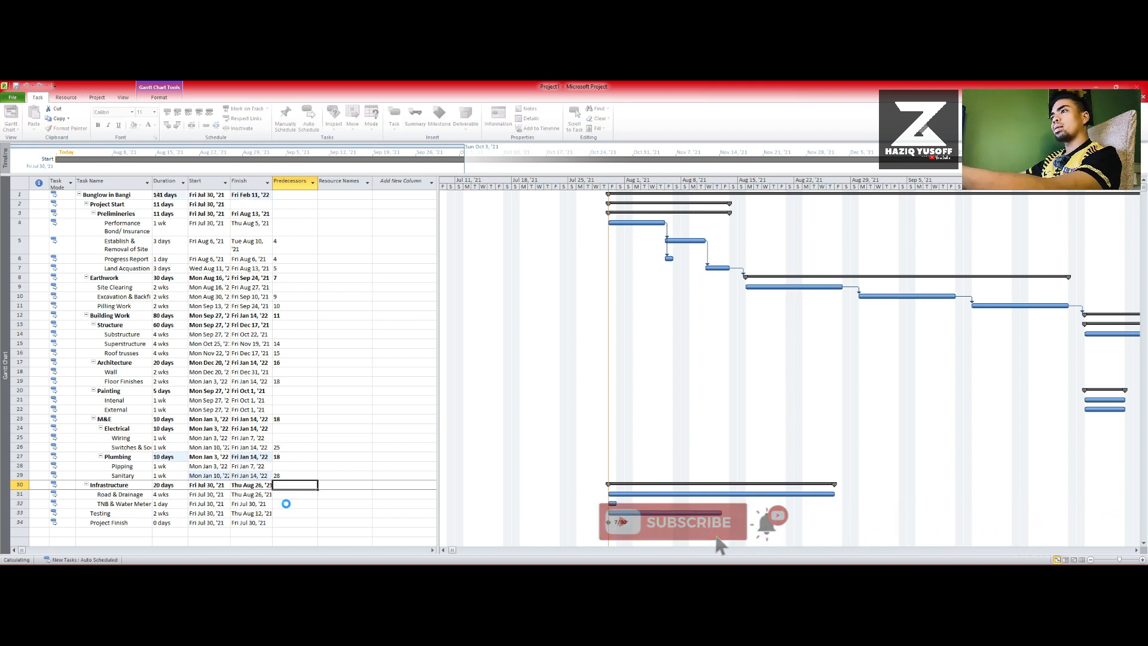
click(287, 504)
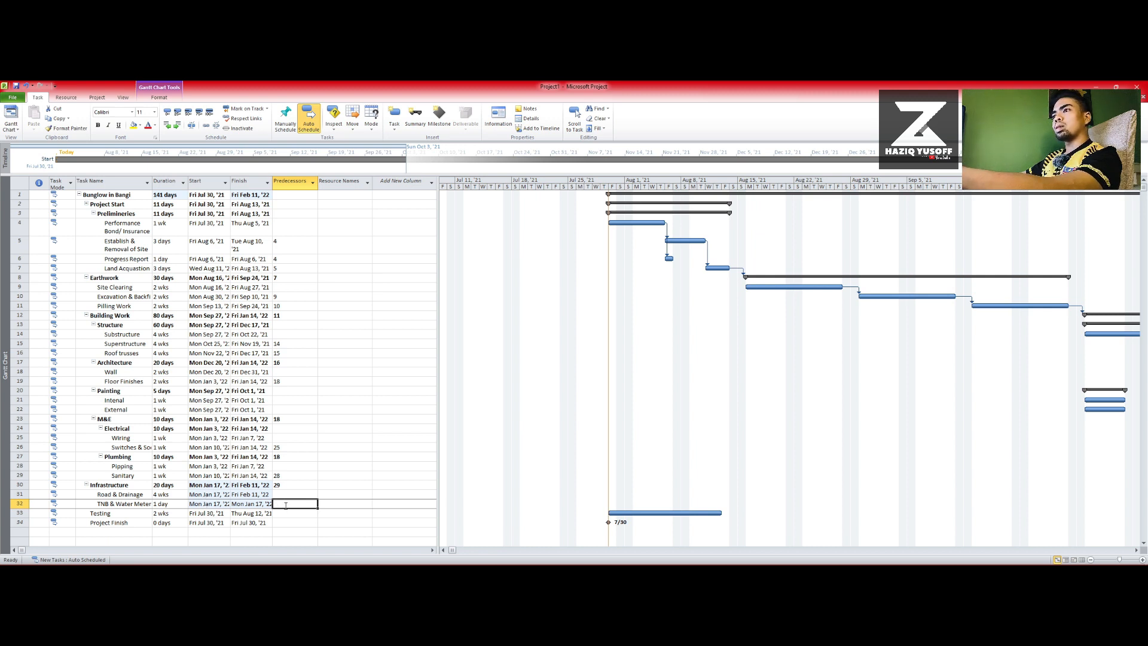
text(31)
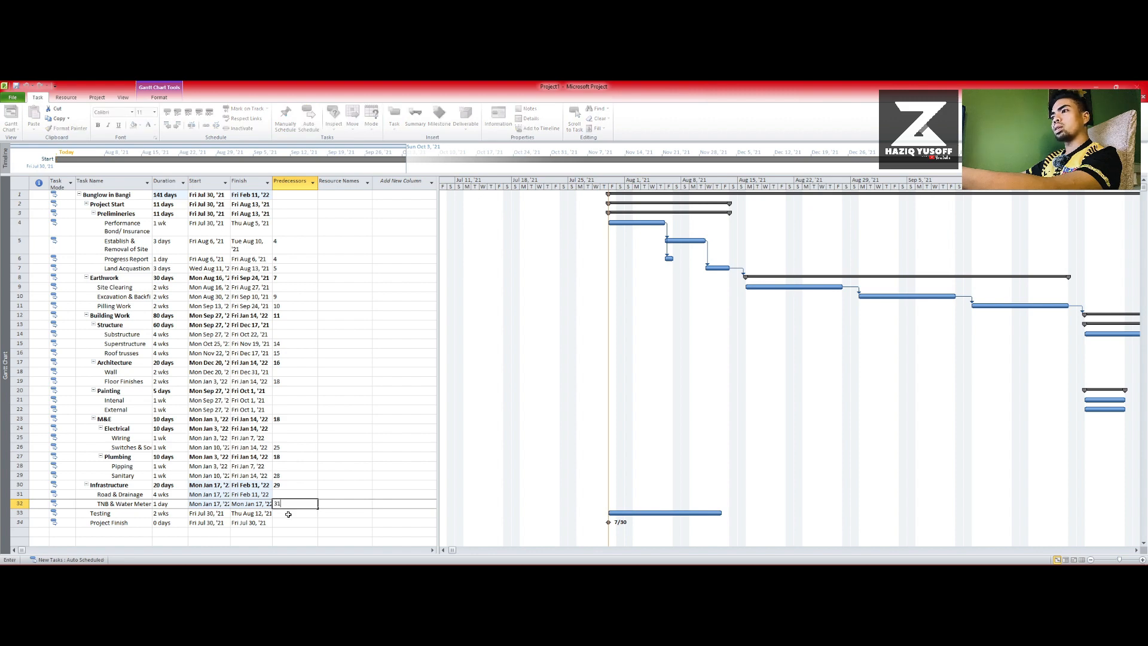
- Set task 32 as the predecessor of Testing and task 33 as the predecessor of the Project Finish milestone
click(288, 515)
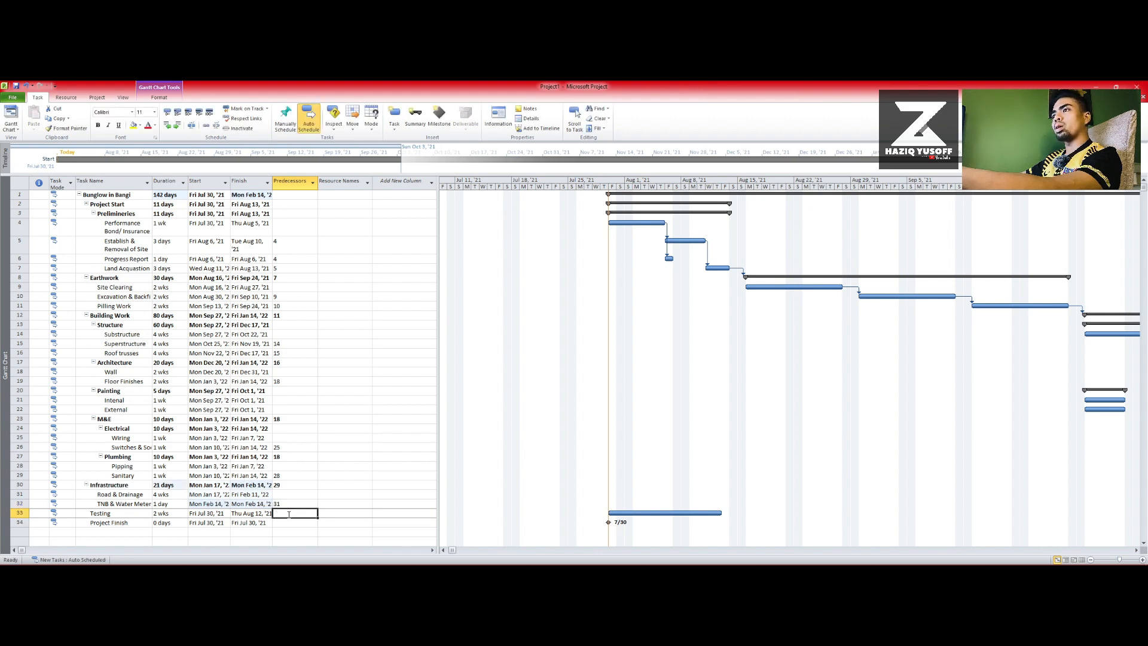
text(32)
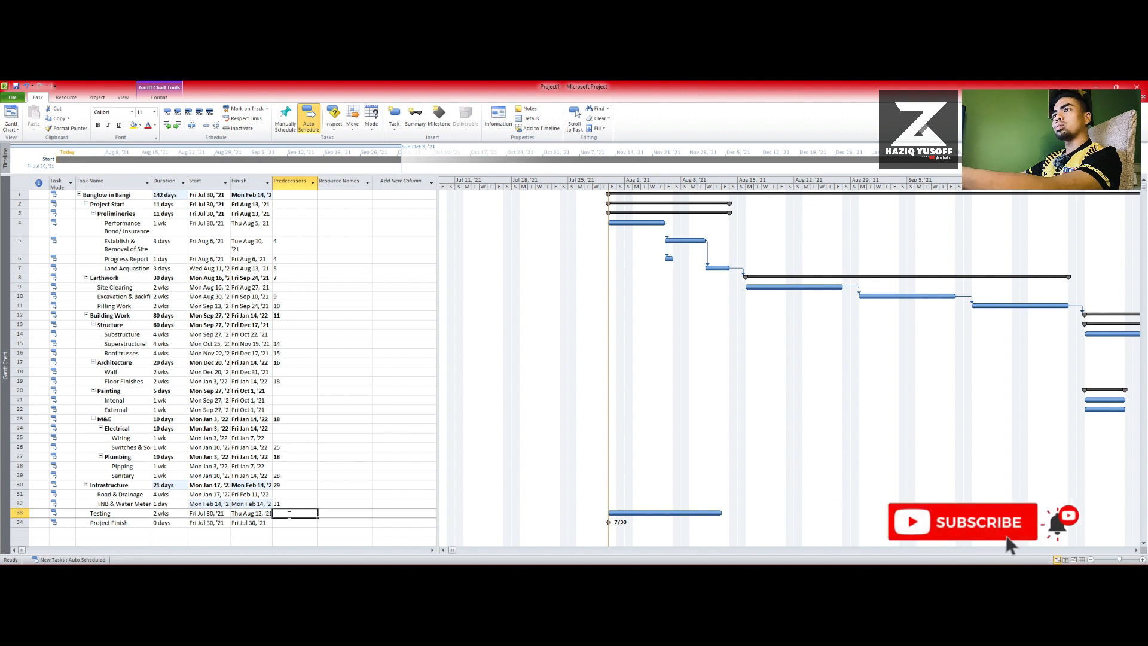
click(290, 521)
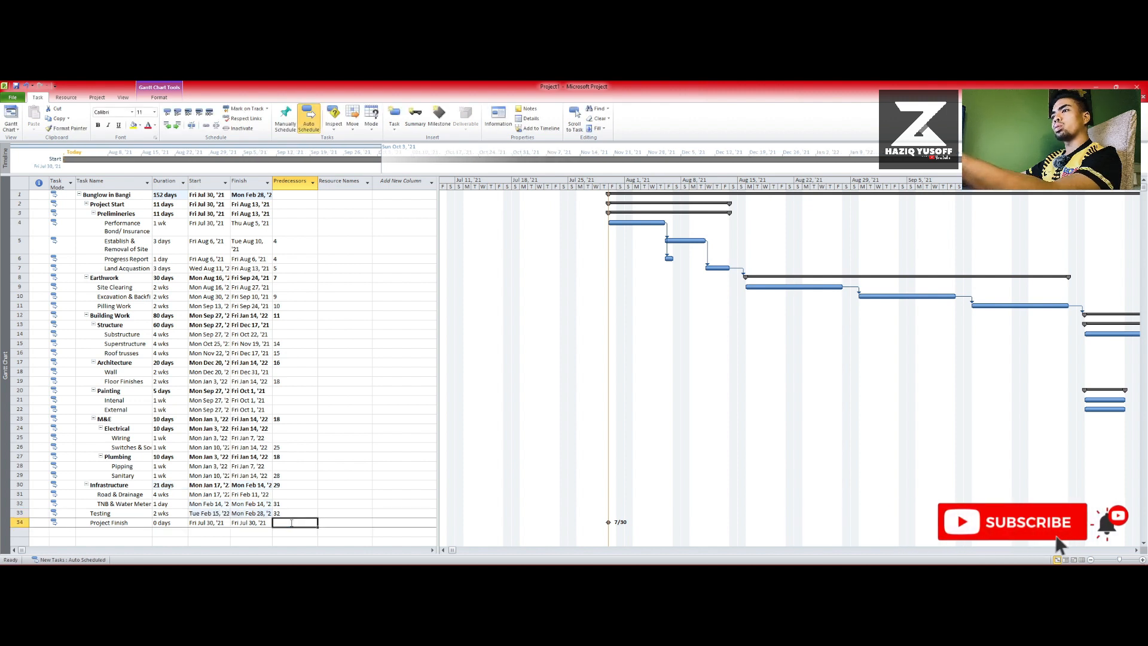
text(33)
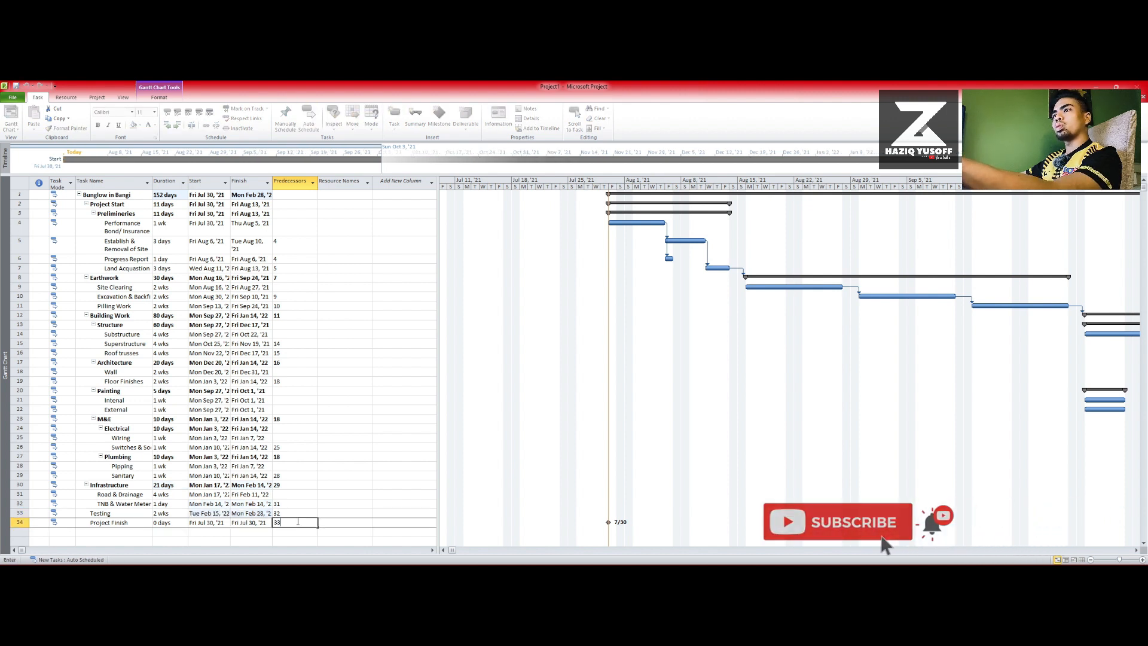
click(359, 504)
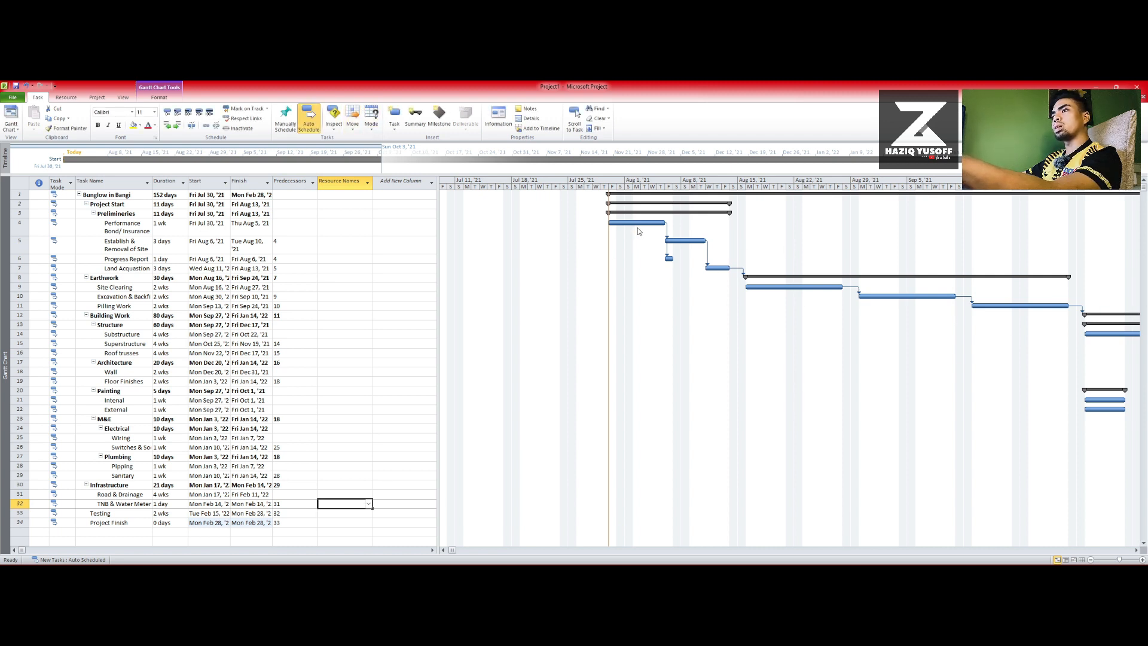
- Fit the entire project into the Gantt chart's timescale
click(122, 97)
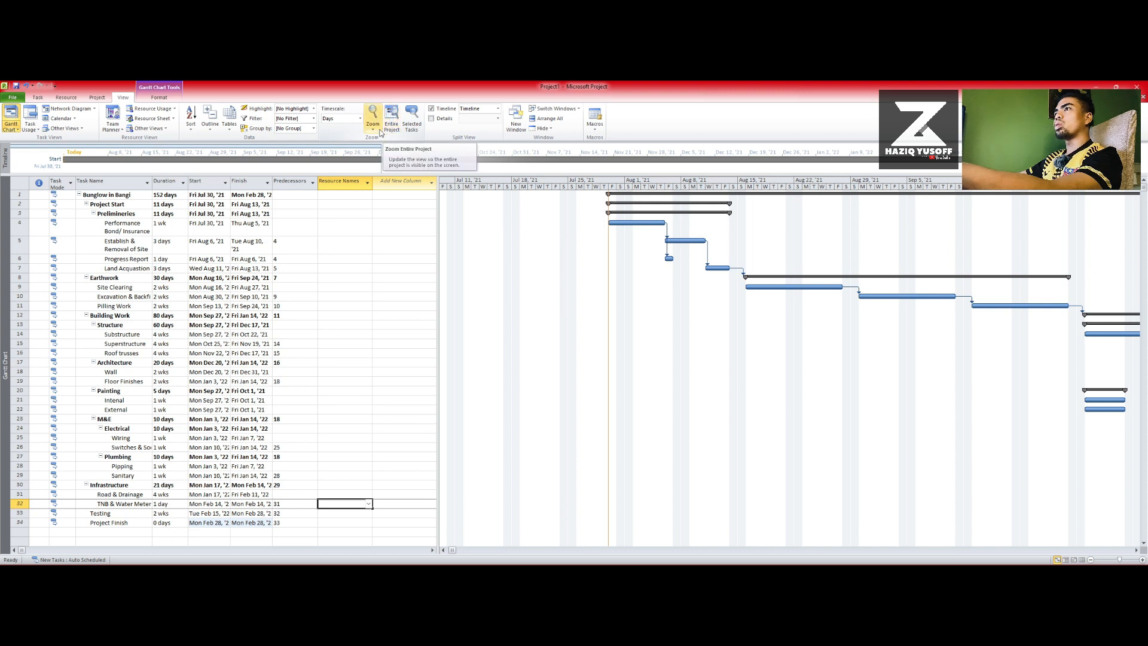
click(393, 128)
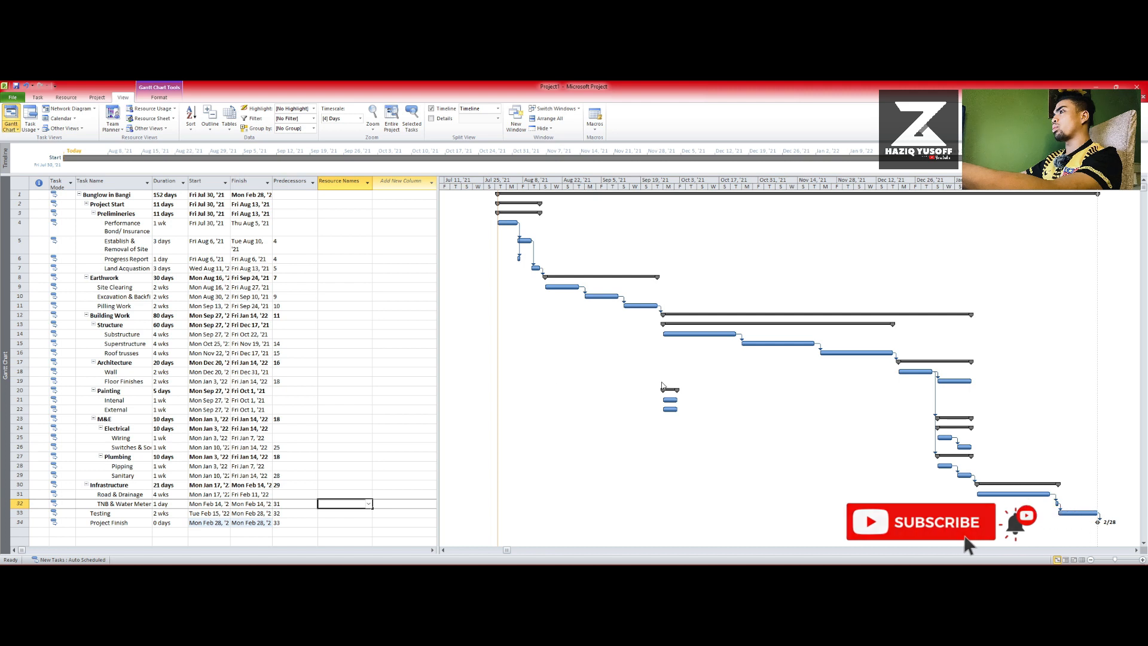
- Set task 28 as the predecessor of the Painting summary task and task 21 as the predecessor of its External subtask
click(281, 394)
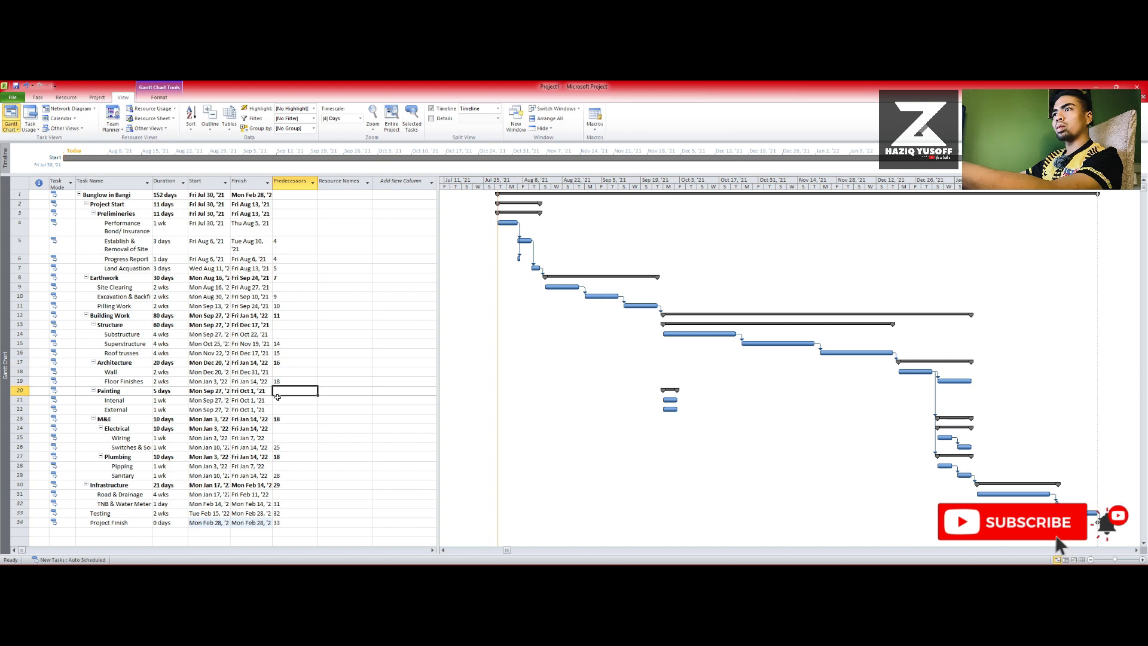
text(28)
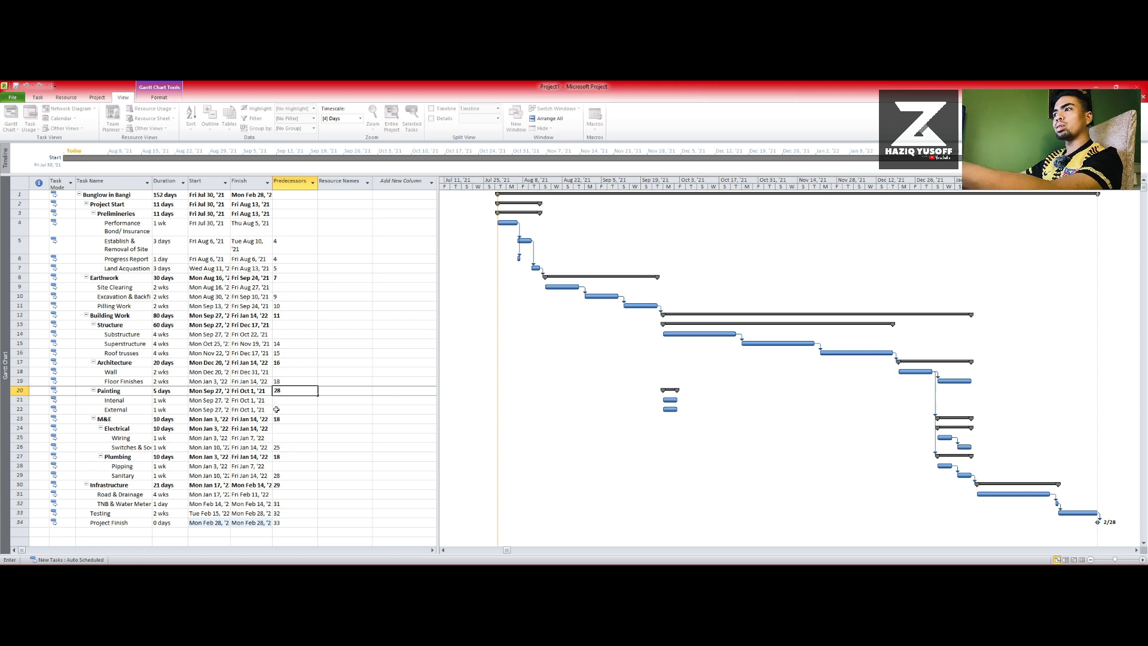
click(277, 411)
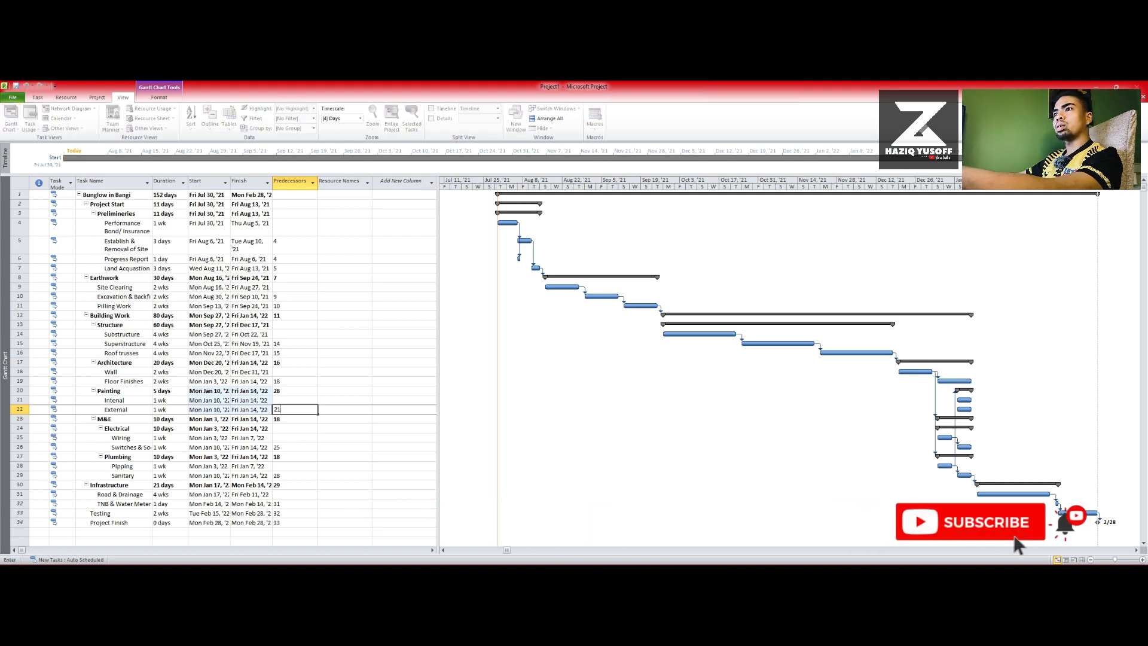
text(21)
click(378, 437)
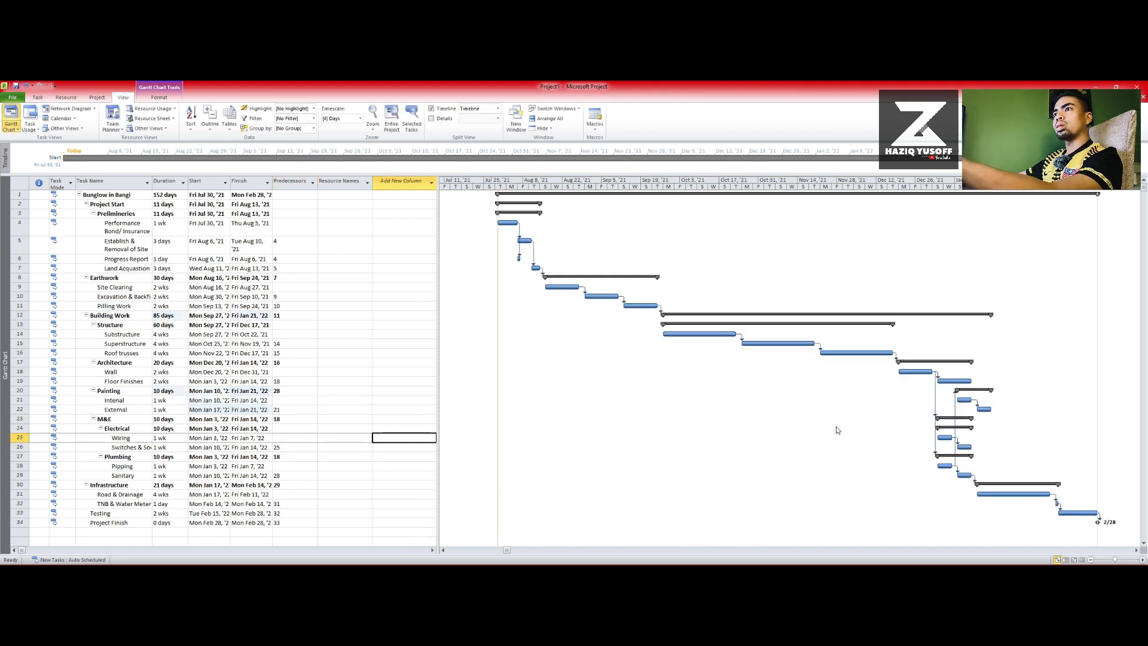
scroll(836, 430, down, 1)
scroll(835, 426, up, 1)
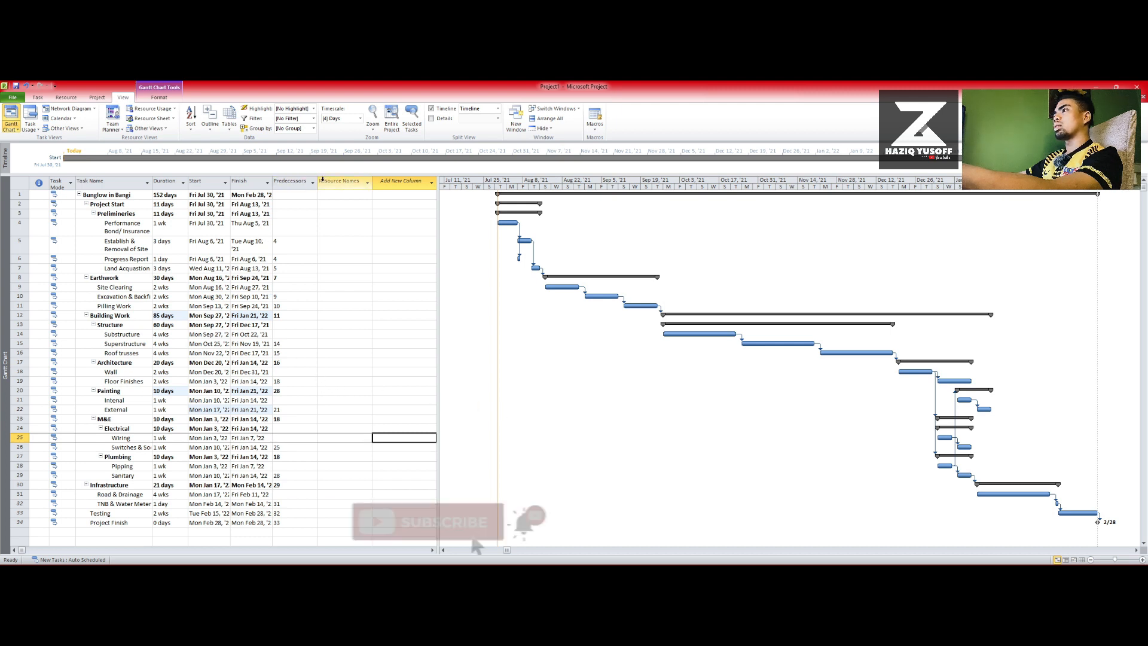
- Narrow the Predecessors and Duration columns of the task table so the Resource Names column has more room
drag(317, 184, 286, 194)
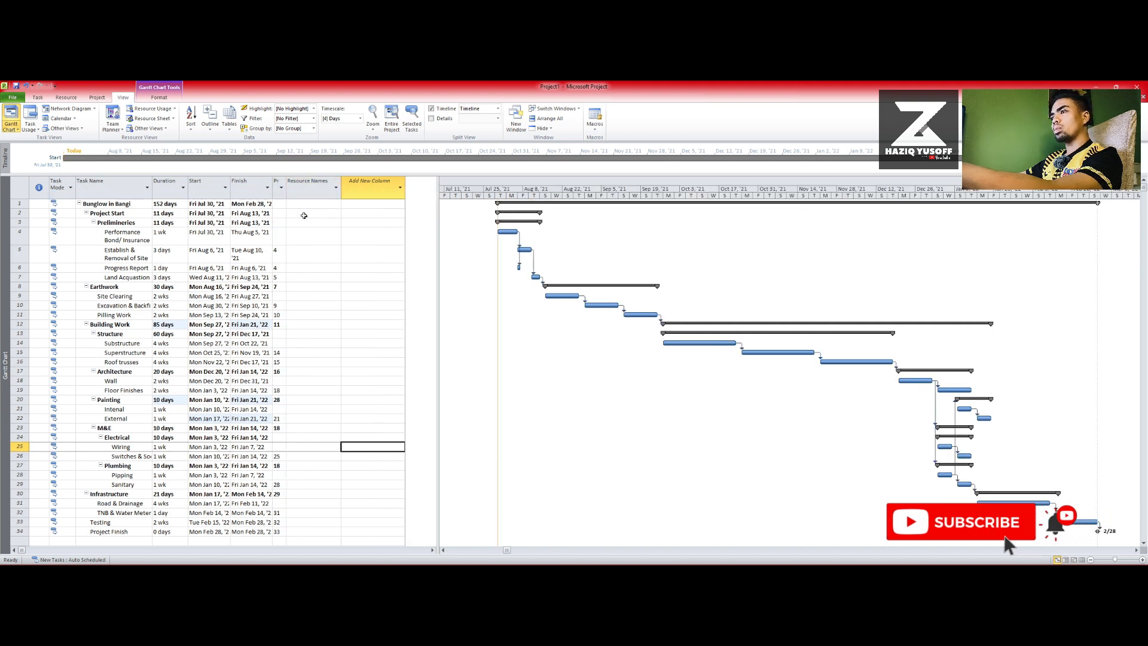
drag(188, 190, 178, 190)
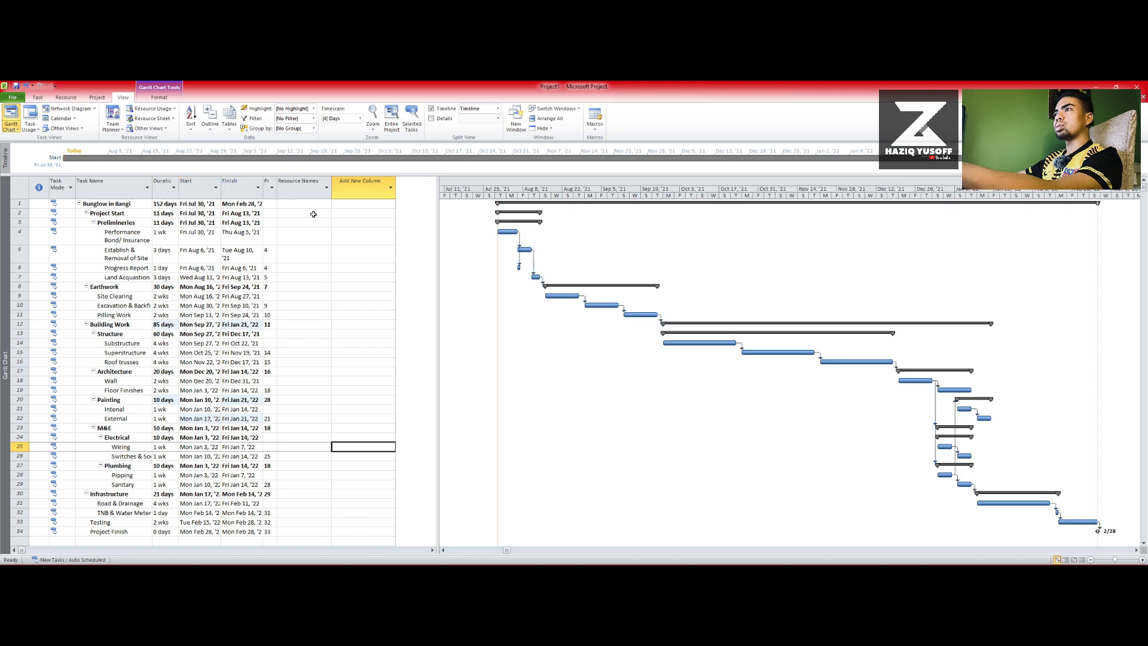
click(337, 226)
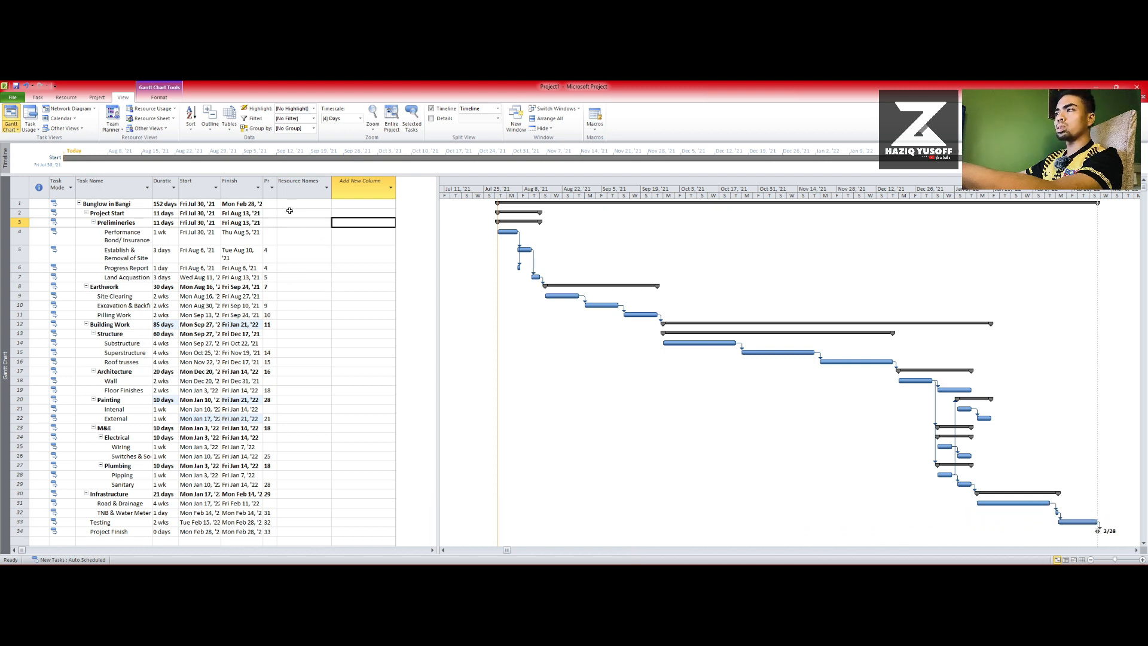
- Check which resource names are available to assign to the project's top-level summary task
click(316, 204)
click(326, 205)
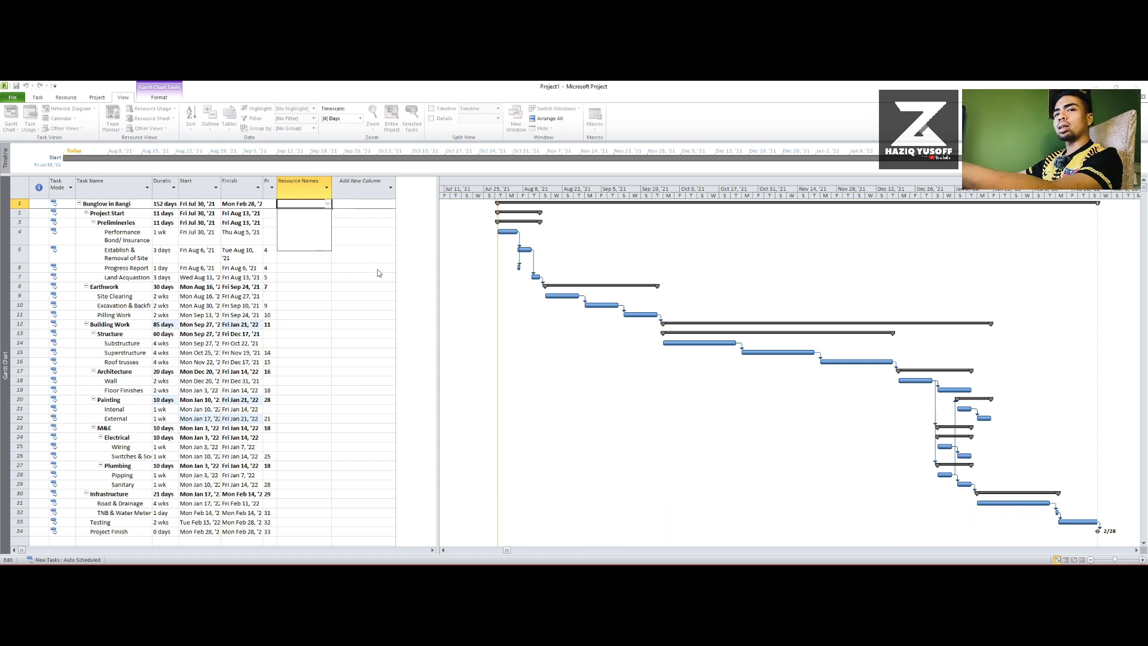
click(358, 275)
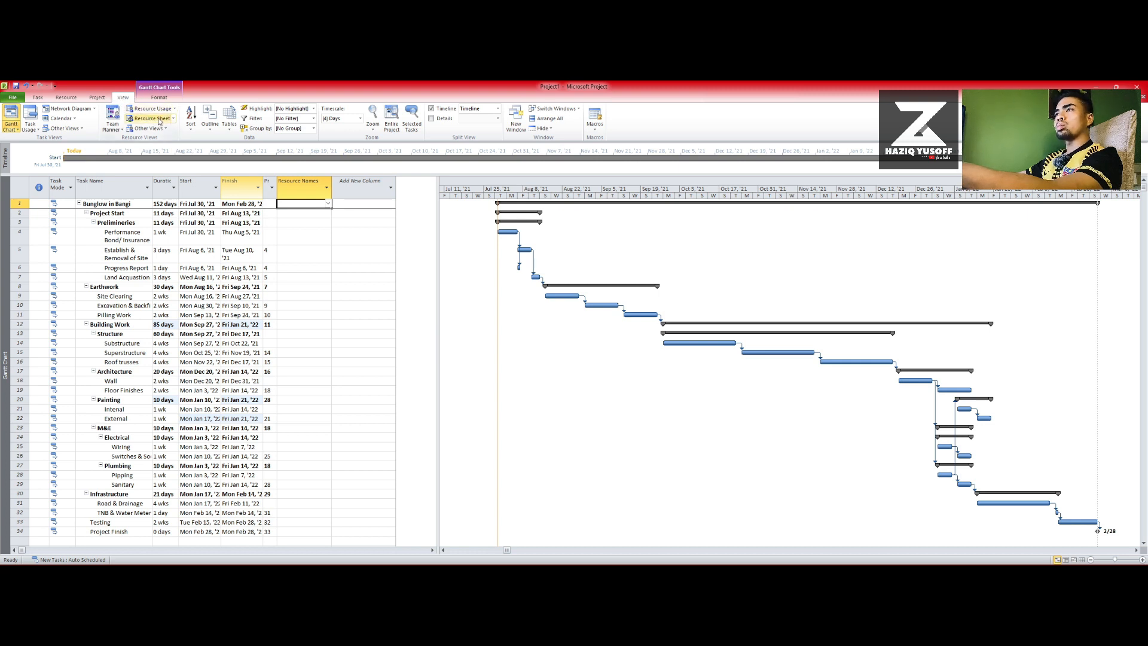
- Switch to the Resource Sheet view and add Project Manager as the first resource
click(136, 122)
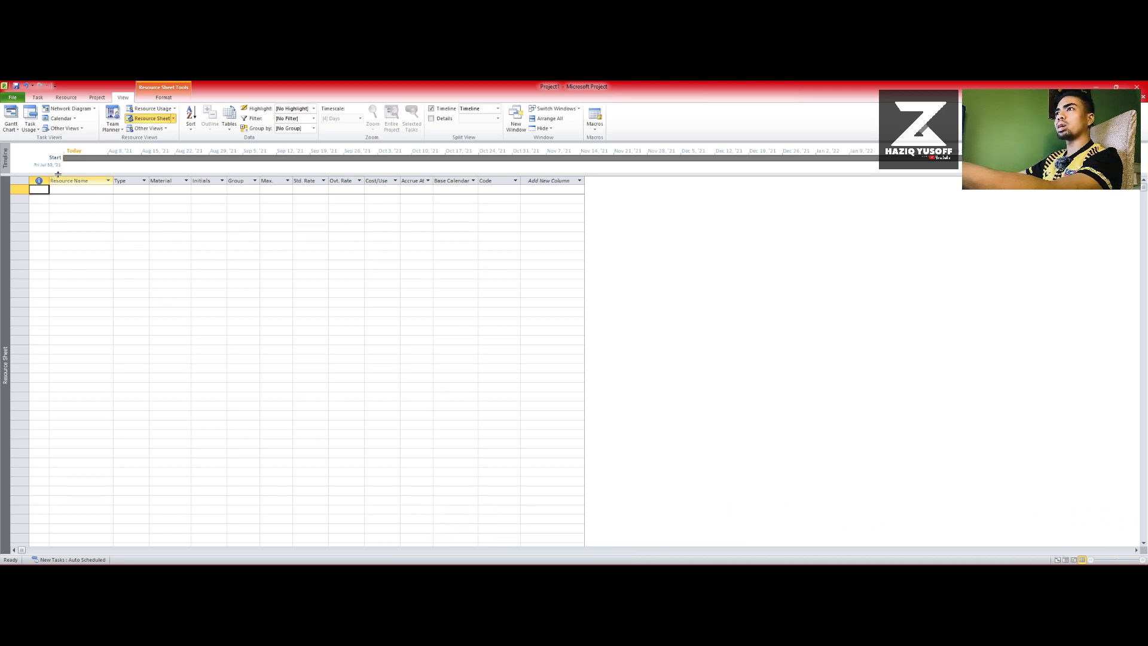
click(82, 191)
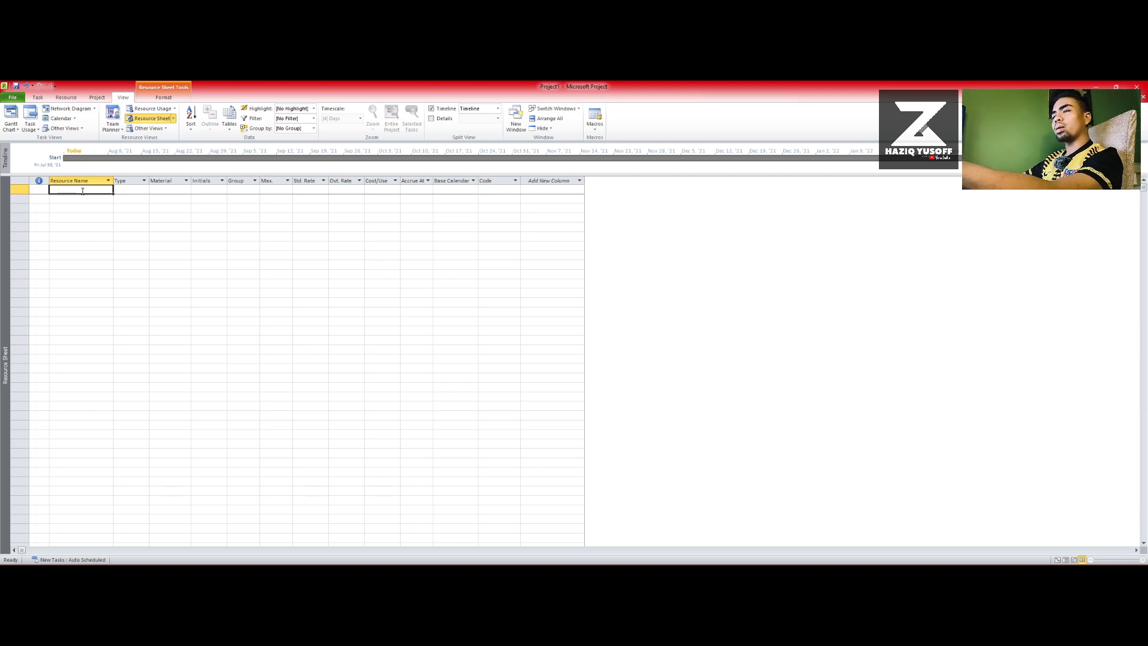
text(Pro)
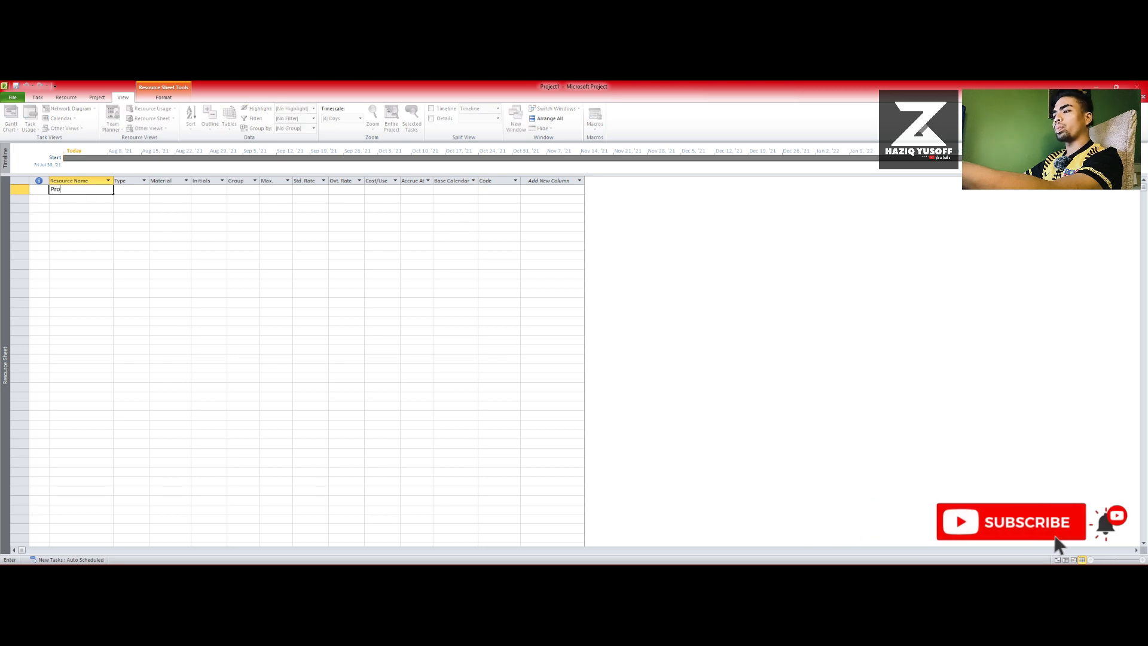
text(ject Manager)
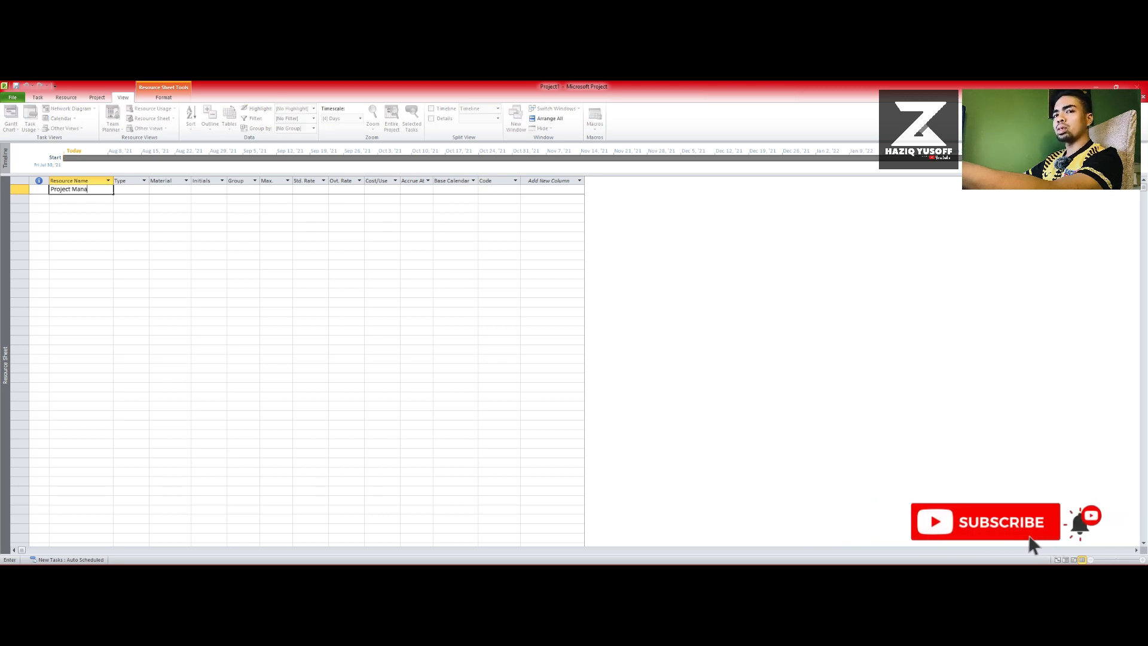
key(Return)
- Add two resources named Engineer 1 and Engineer 2 below Project Manager
text(Eng)
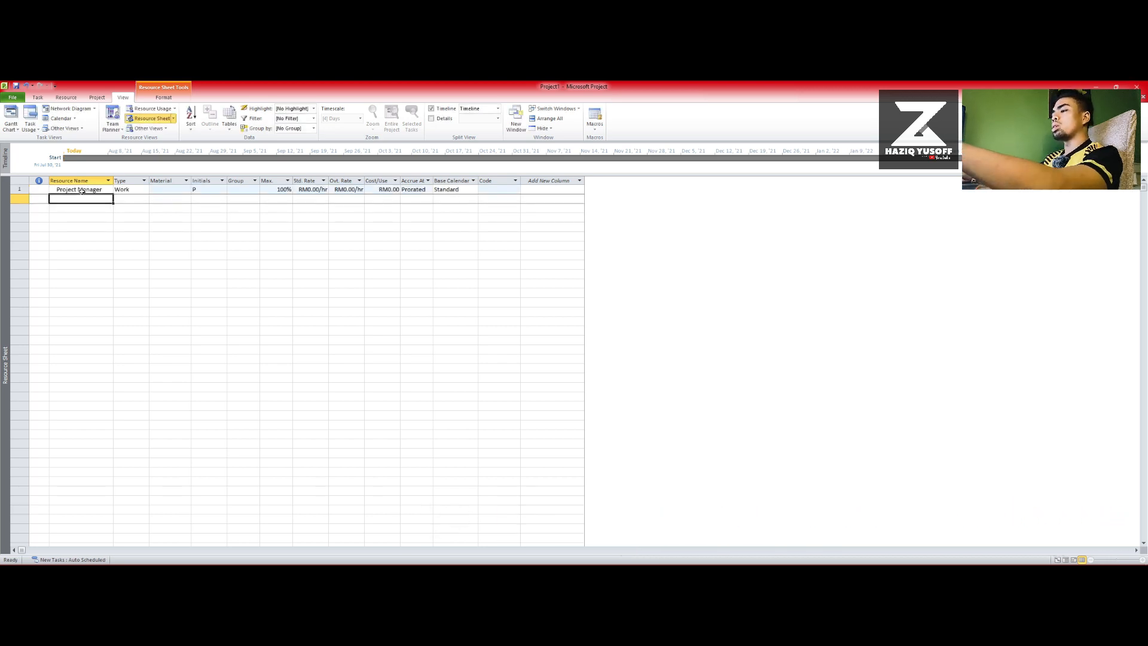
text(ine)
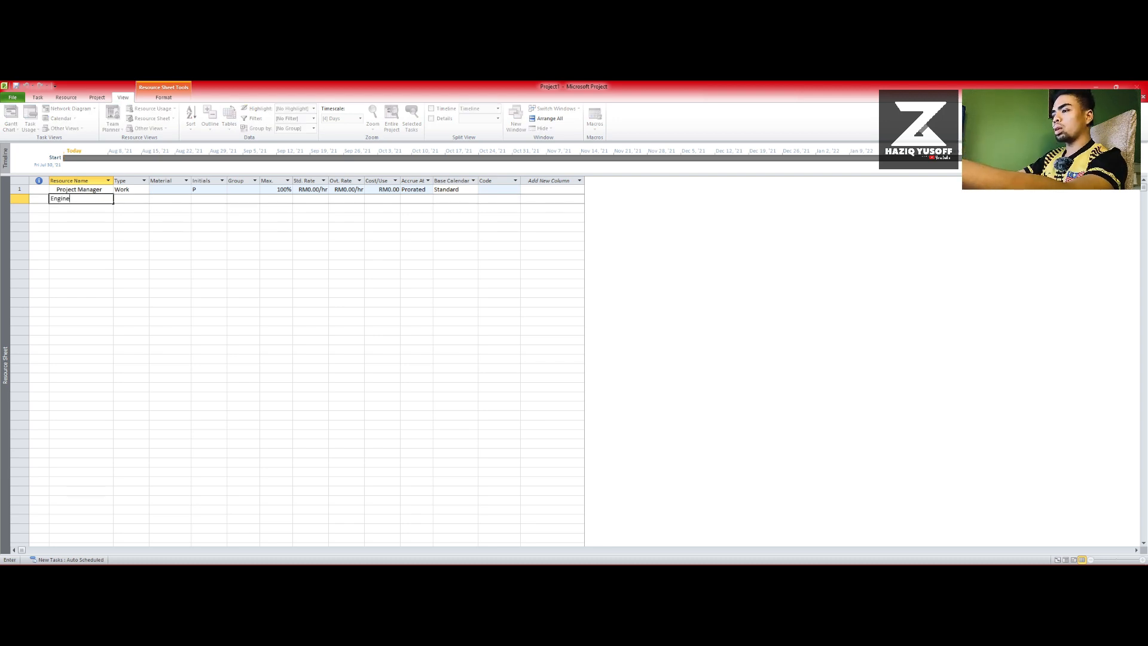
text(er 1)
key(Return)
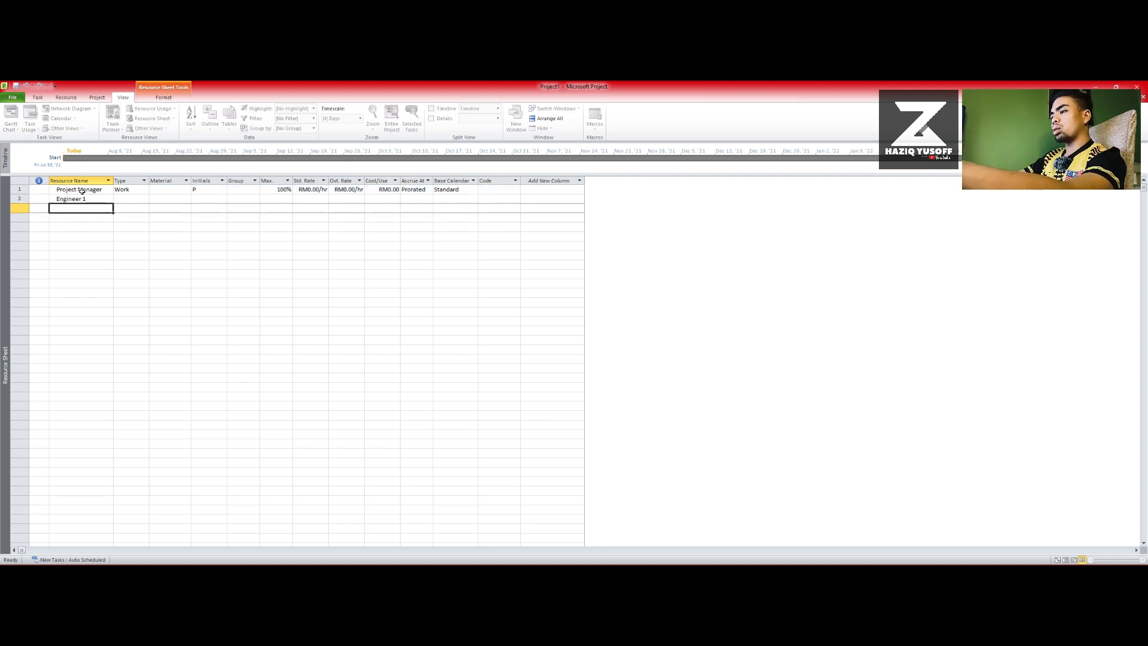
text(Eng)
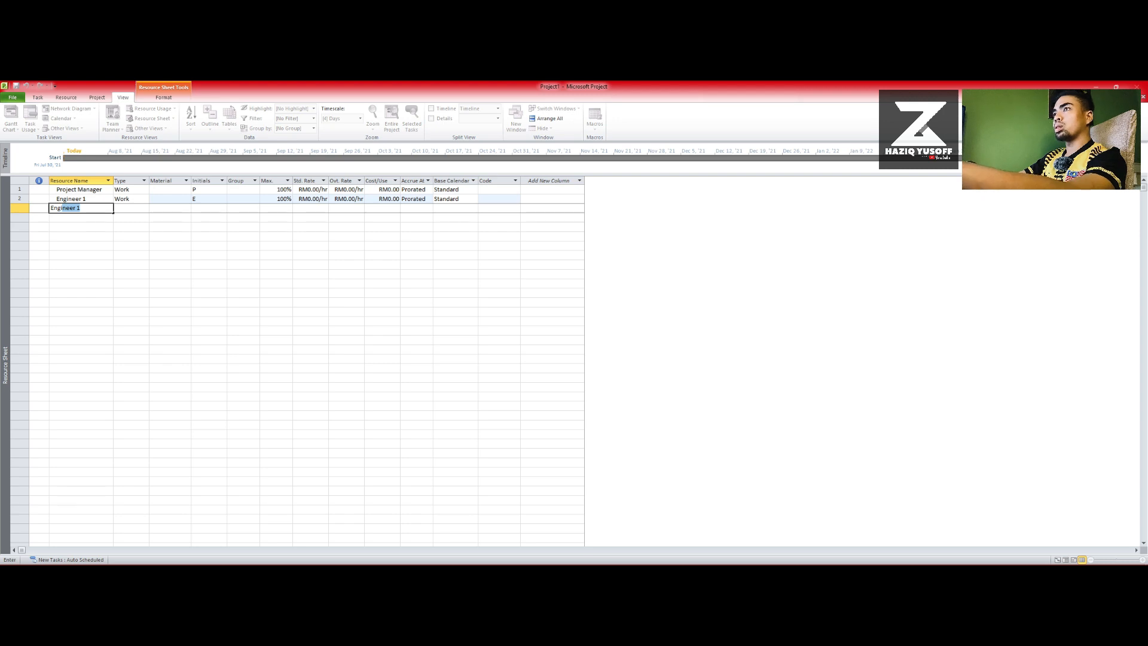
text(ineer 2)
key(Return)
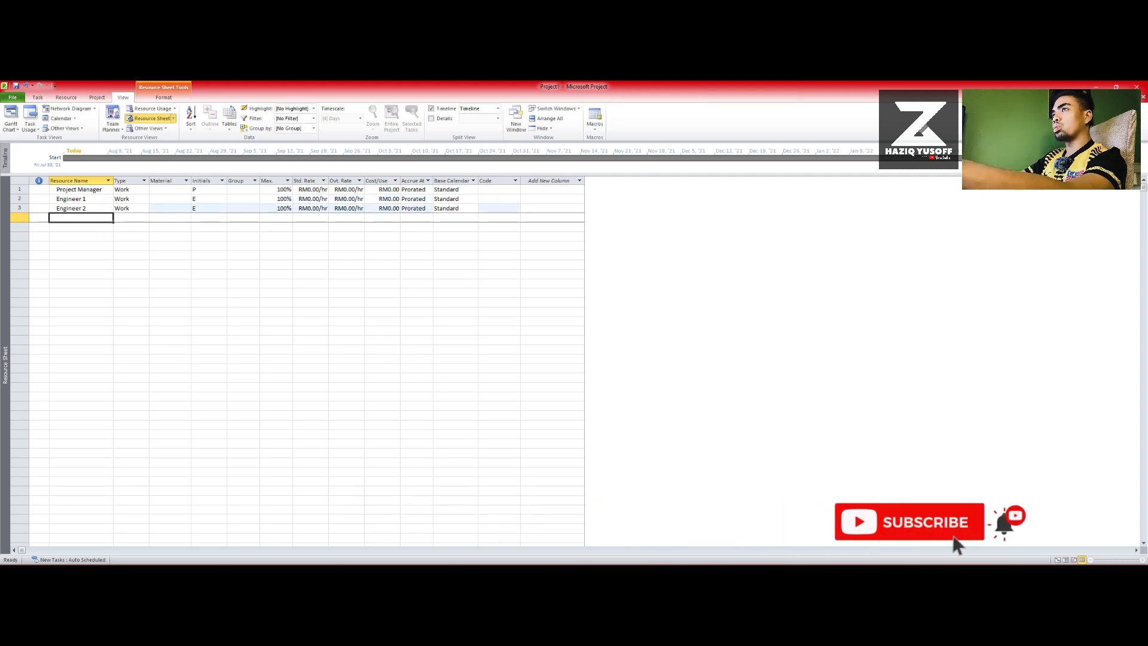
- Add two resources named OSH and 3S below Engineer 2
text(OSH)
key(Return)
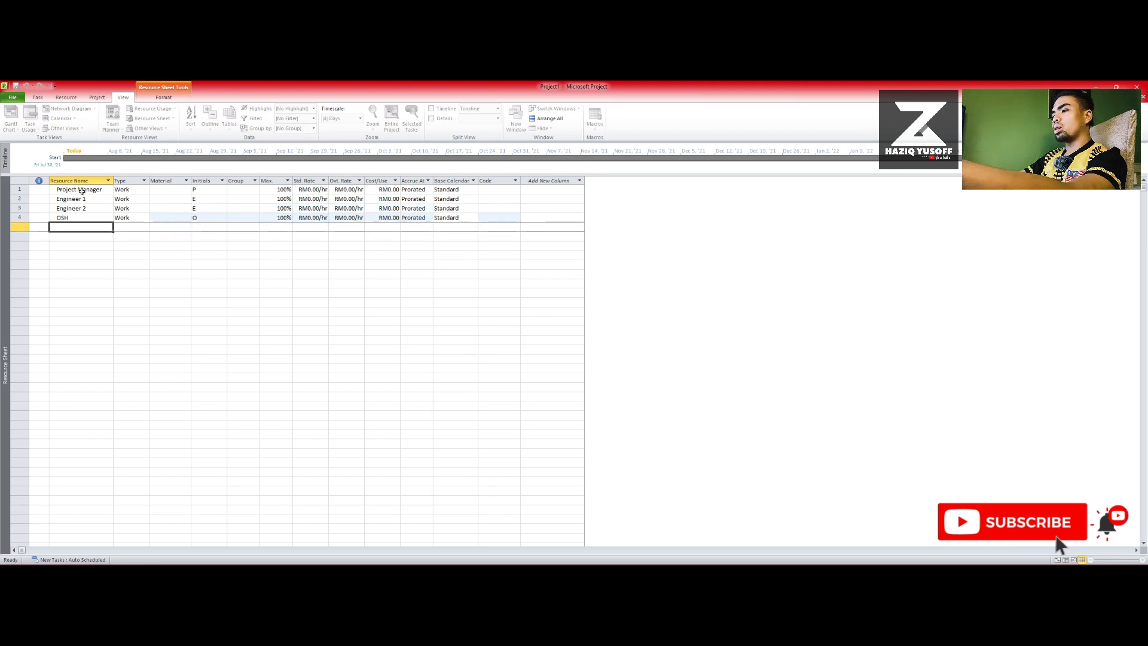
text(QS)
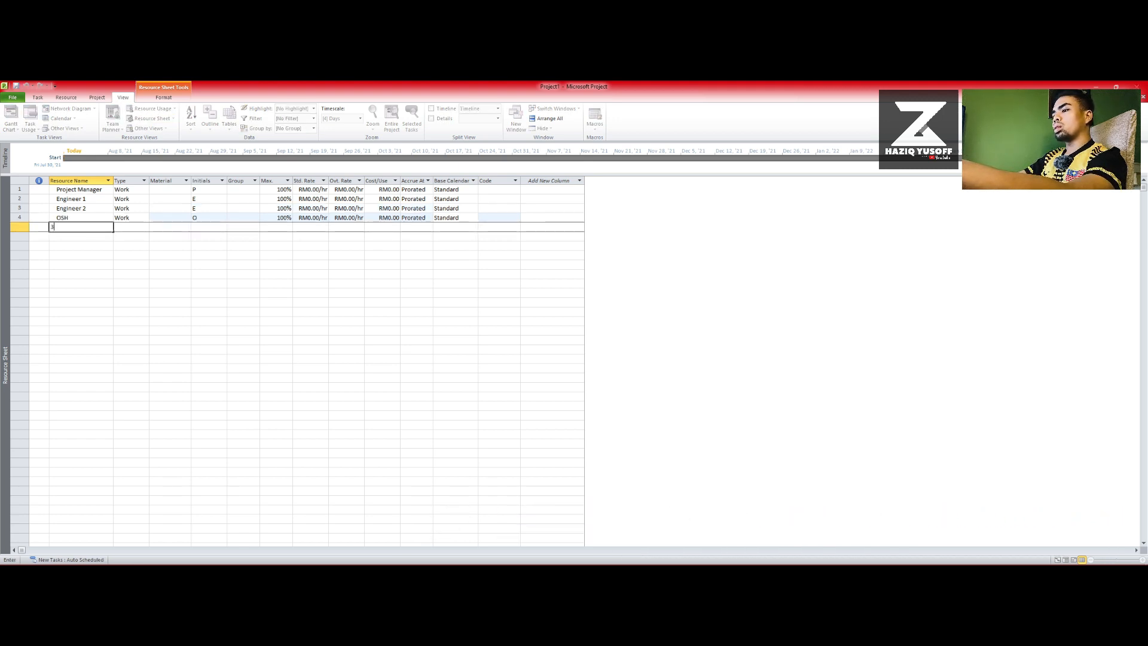
text(S)
key(Return)
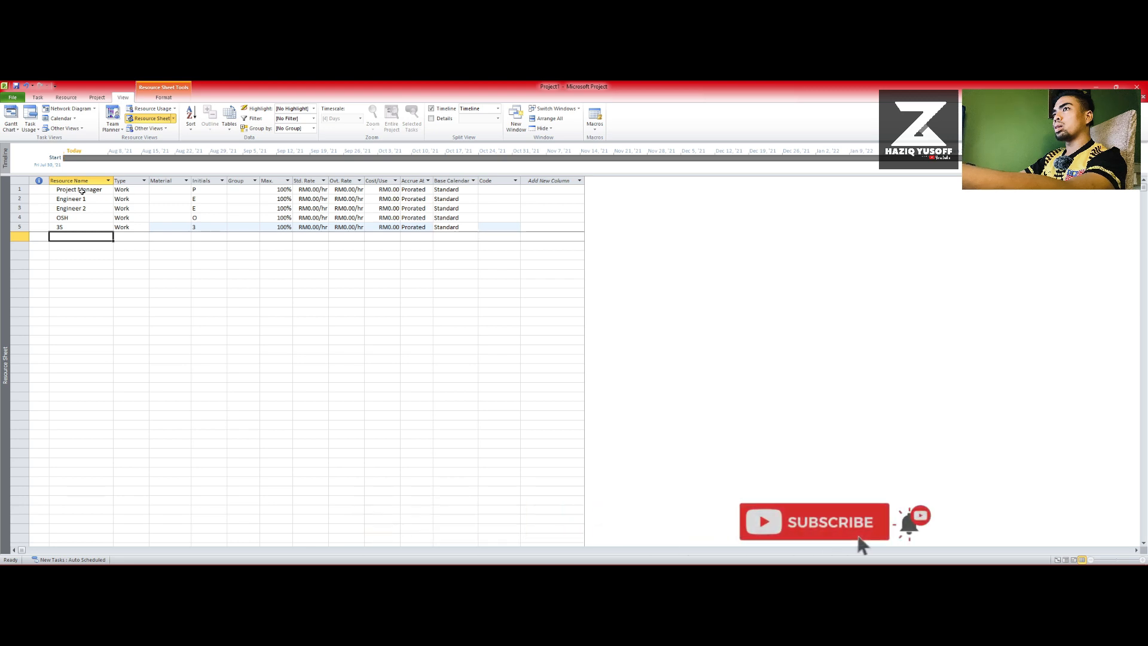
- Add two resources named Site Agent and Site Supervisor below 3S
text(Site )
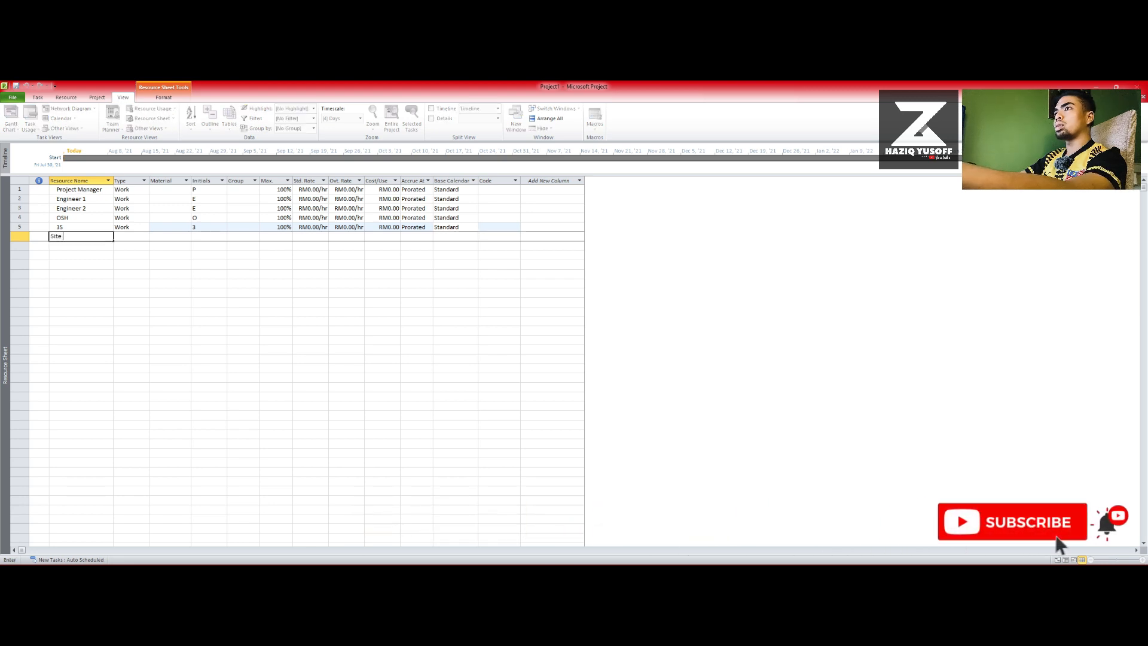
text(Agent)
key(Return)
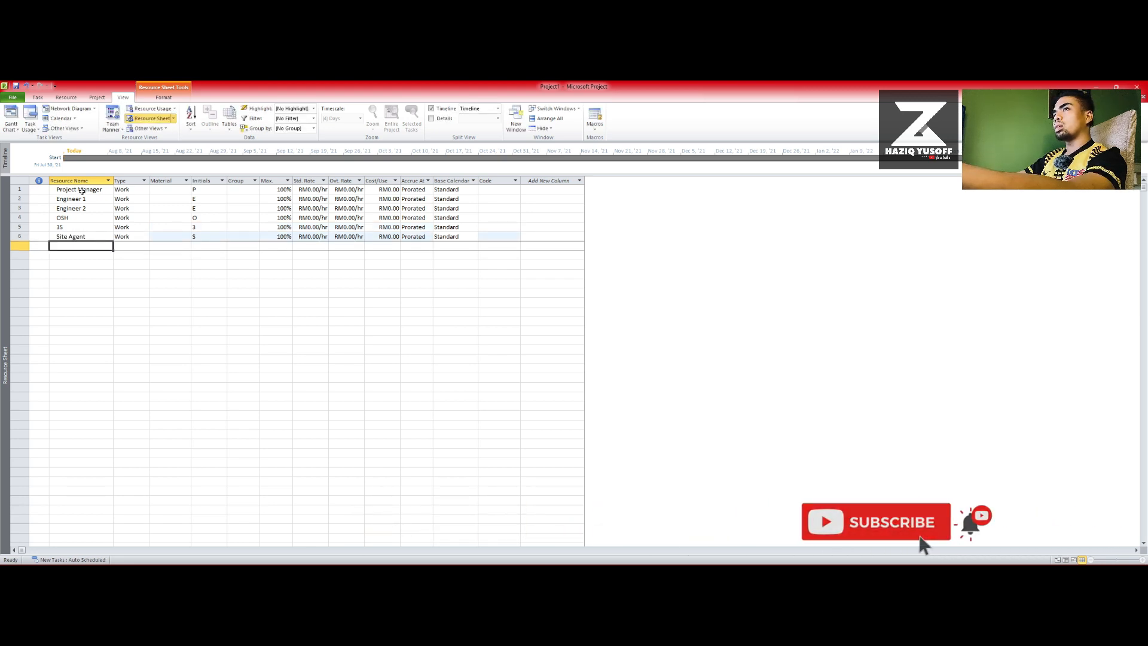
text(Site )
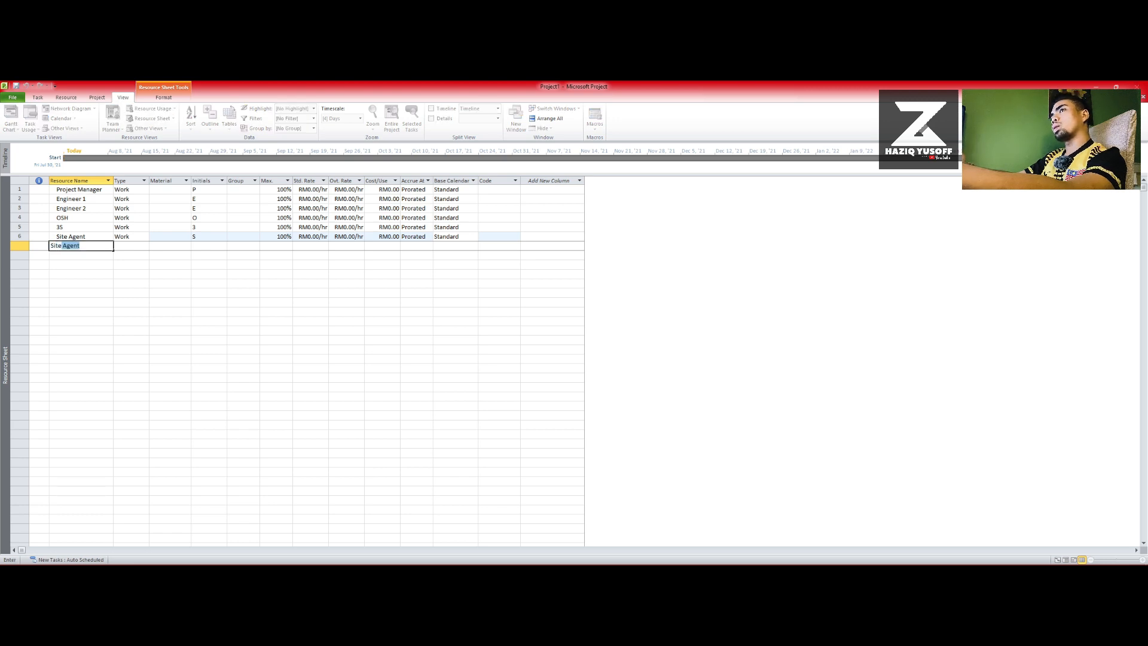
text(Superv)
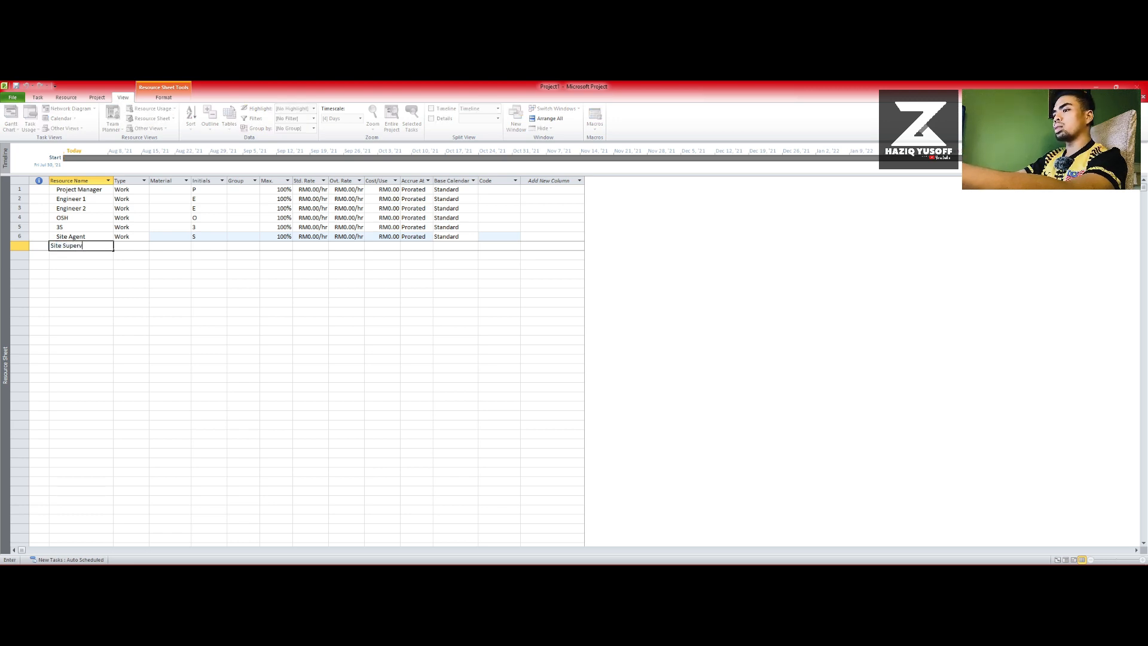
text(isor)
key(Return)
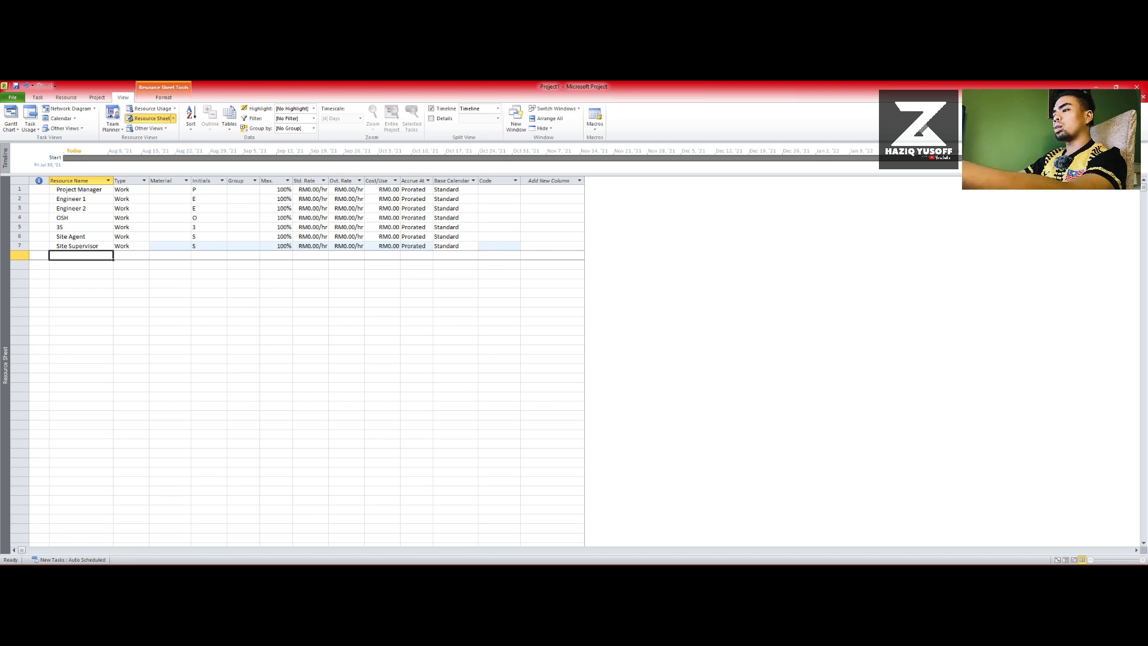
- Add a resource named Workers below Site Supervisor, correcting any misspelling in its name
text(Workersa)
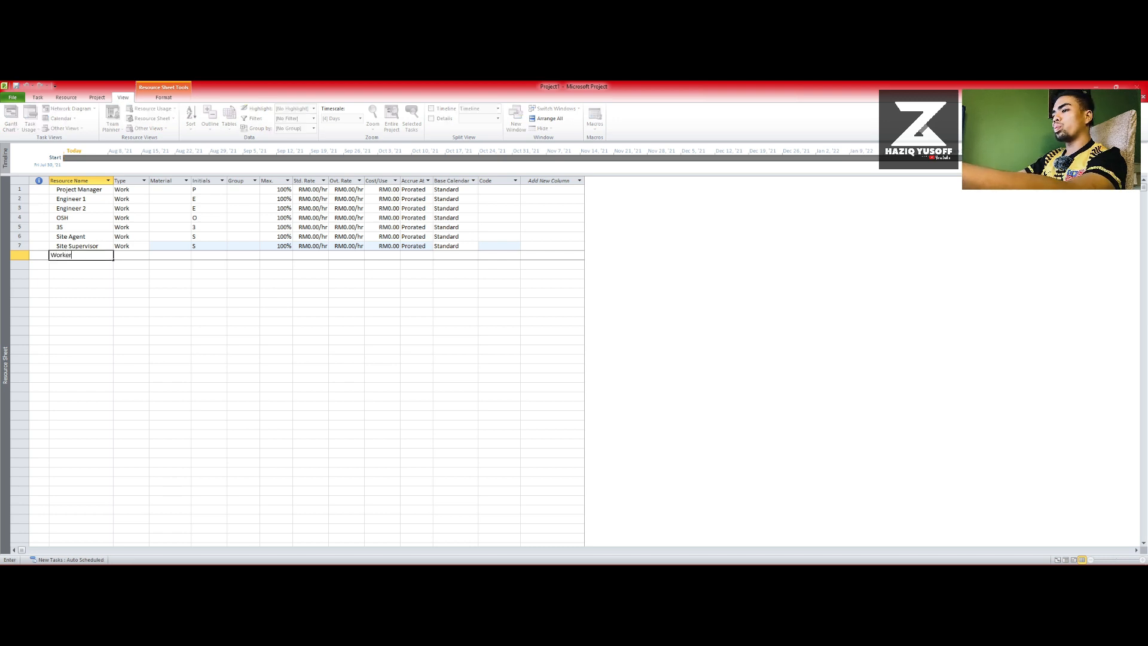
key(Return)
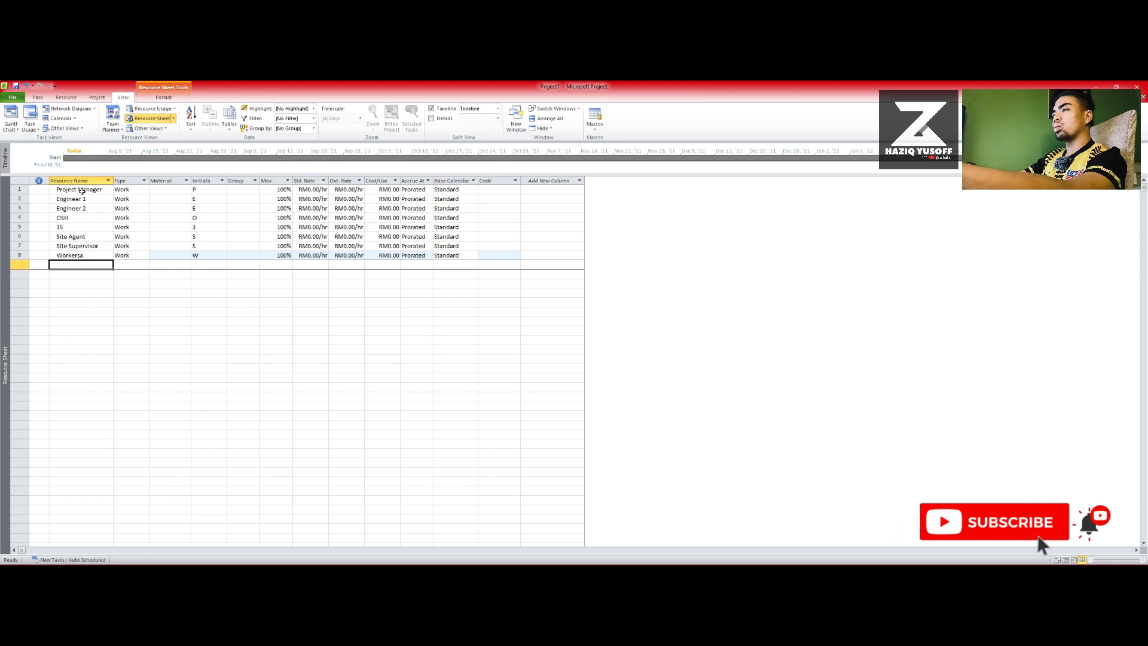
click(84, 255)
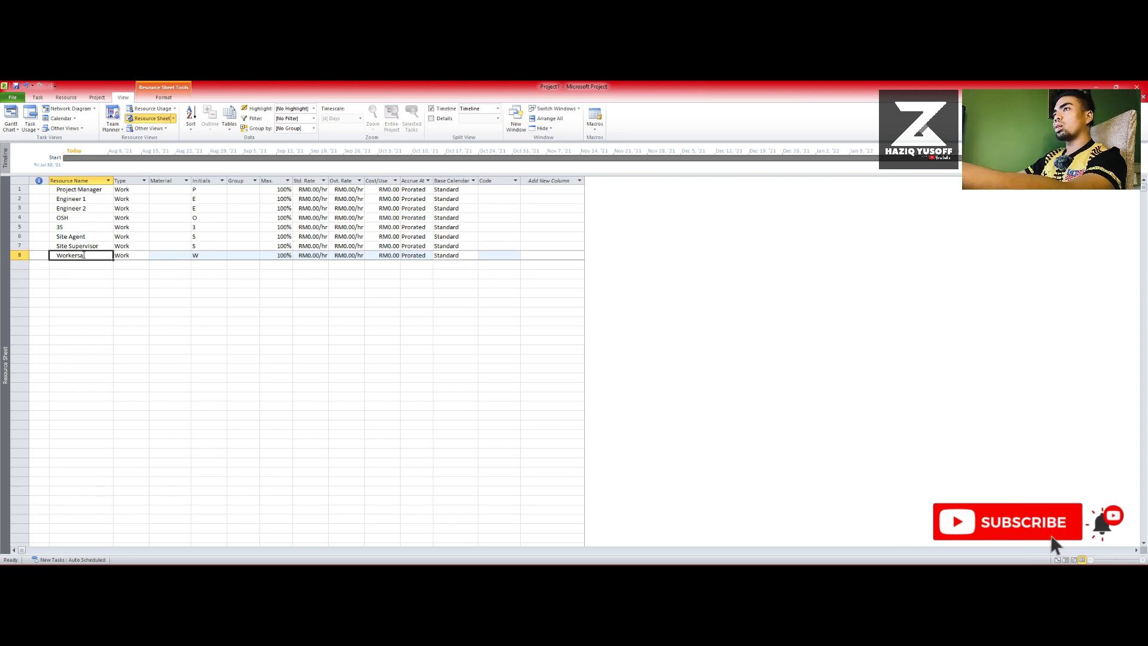
click(83, 255)
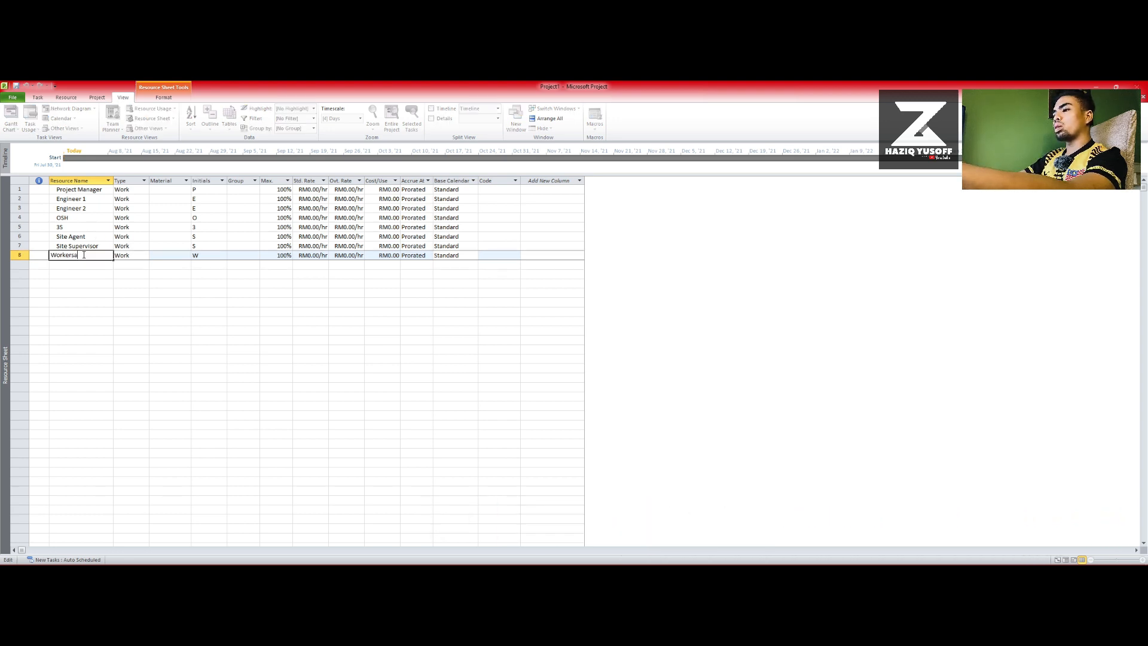
key(BackSpace)
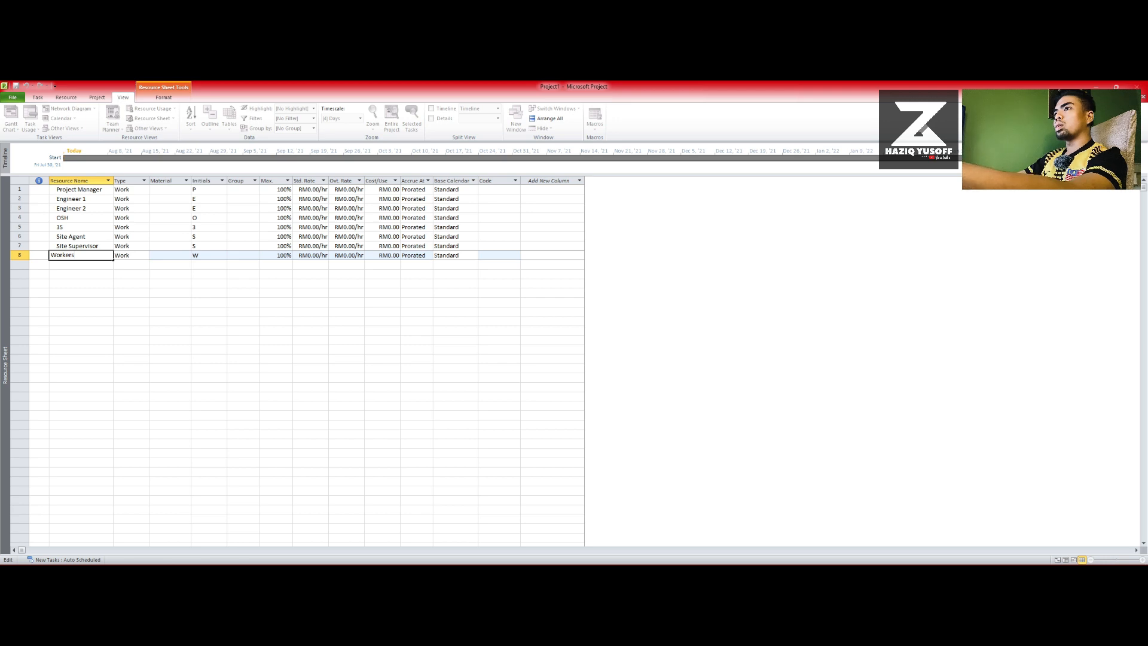
click(77, 265)
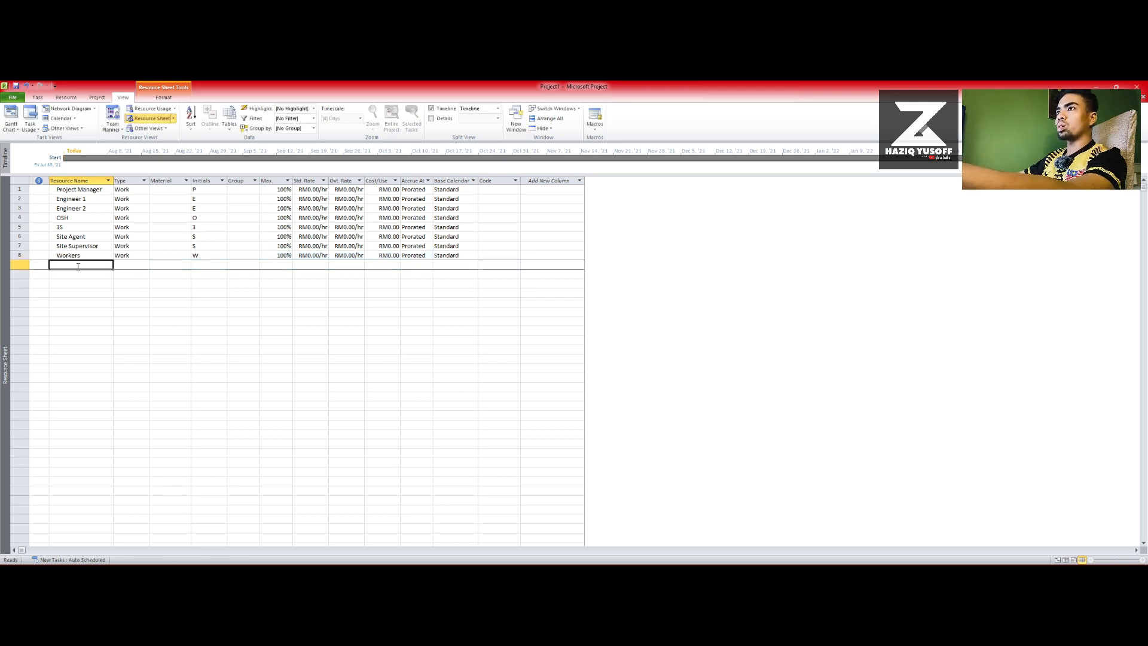
- Add two resources named Plumber and Painter below Workers
text(Plumb)
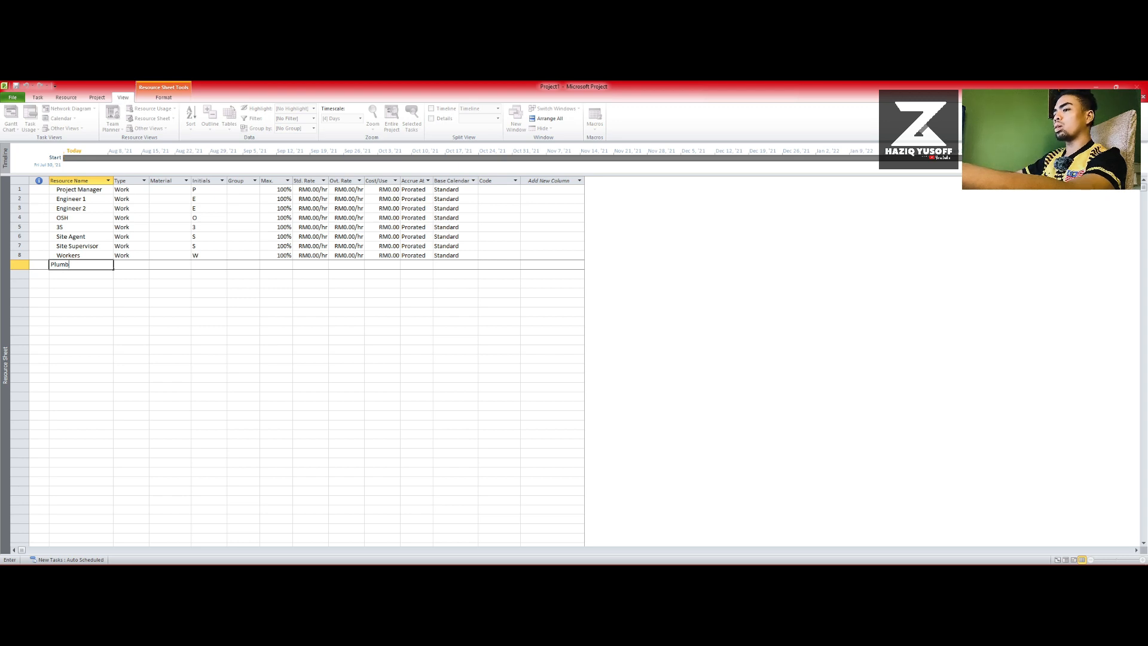
text(er)
key(Return)
text(Pa)
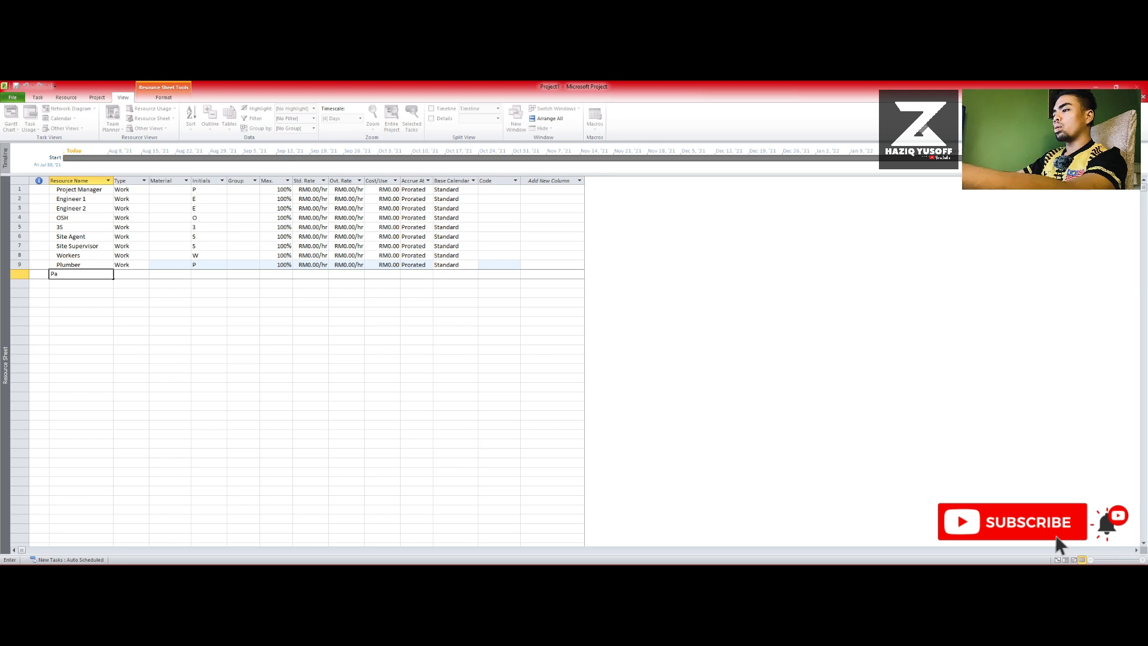
text(ninter)
key(Return)
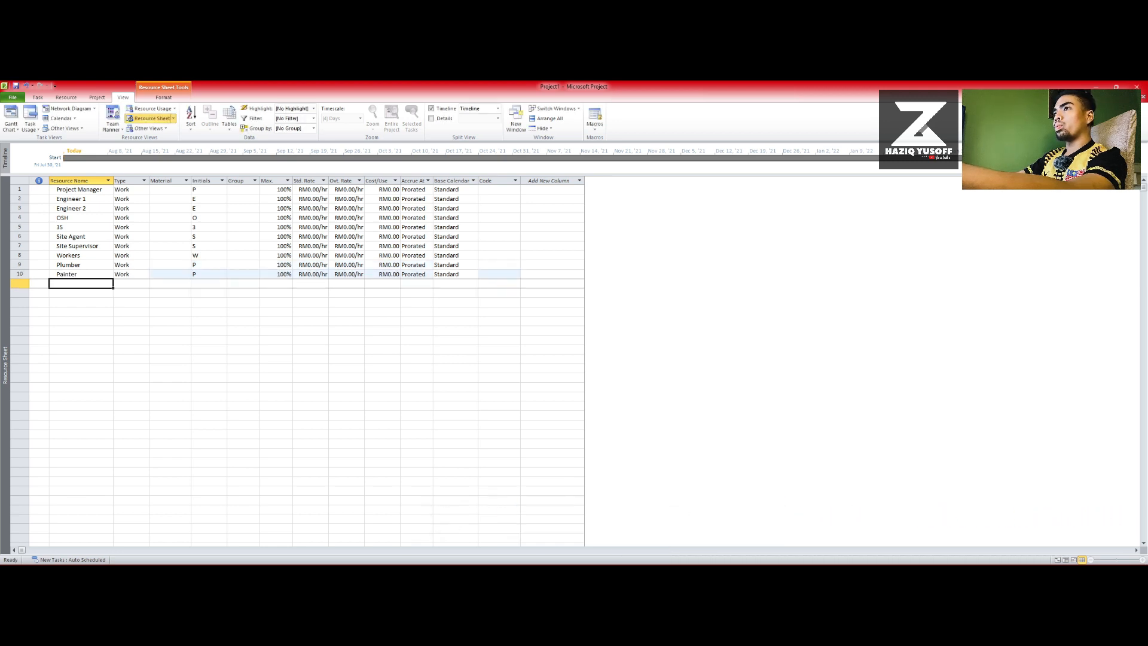
- Add two resources named Barbender and Carpenter below Painter
text(Ba)
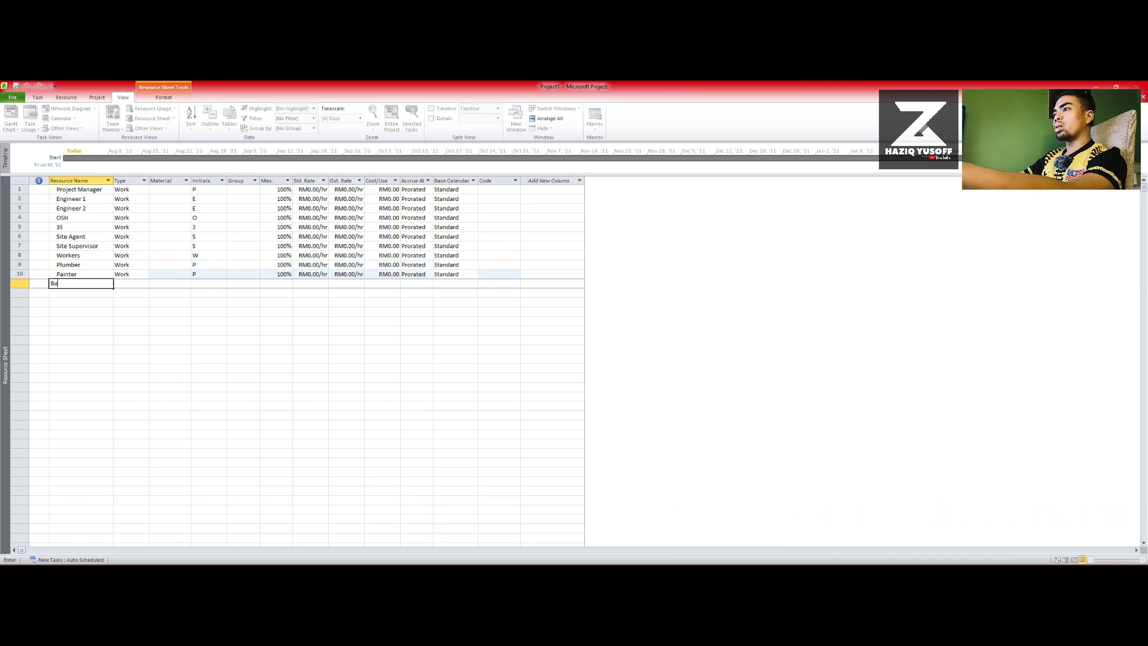
text(rbender)
key(Return)
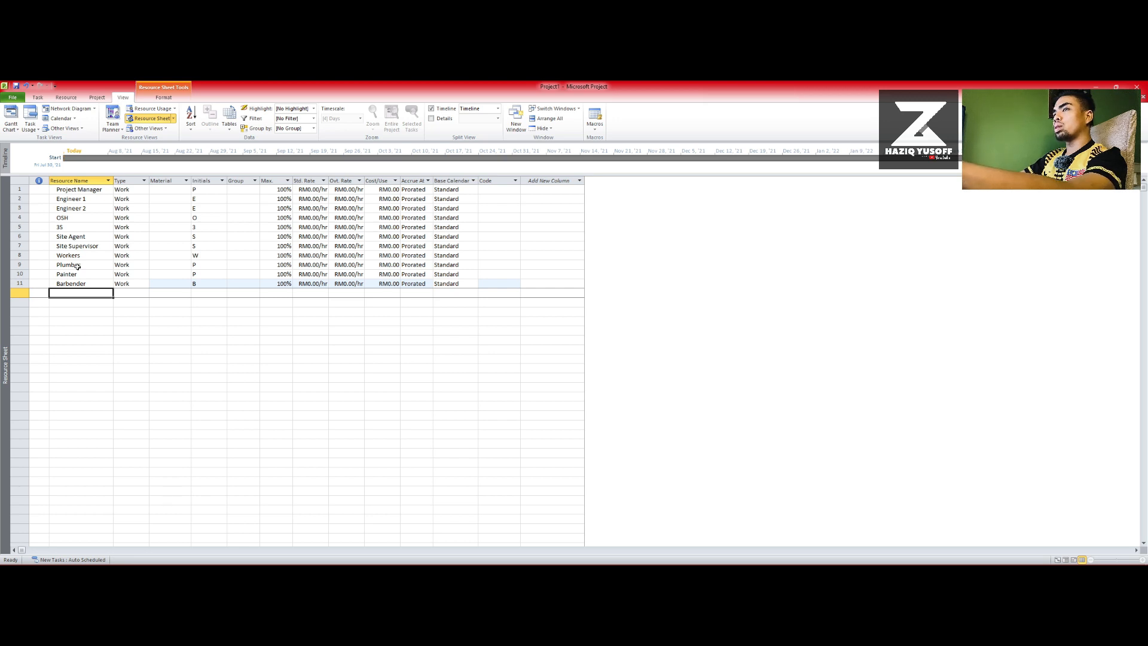
text(C)
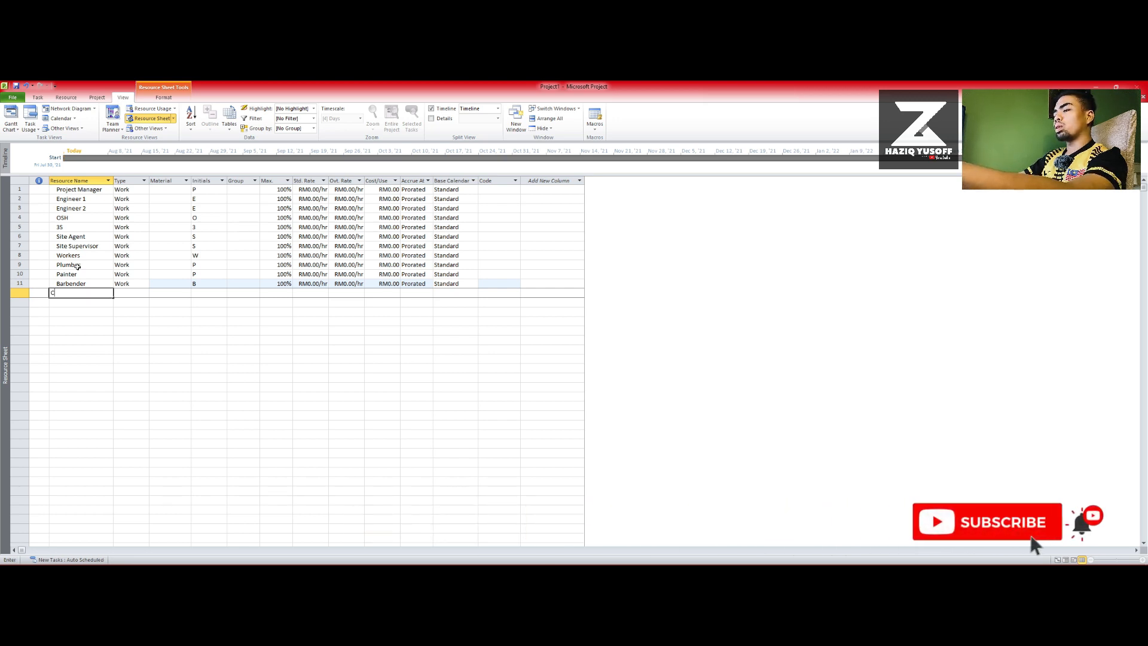
text(arpenter)
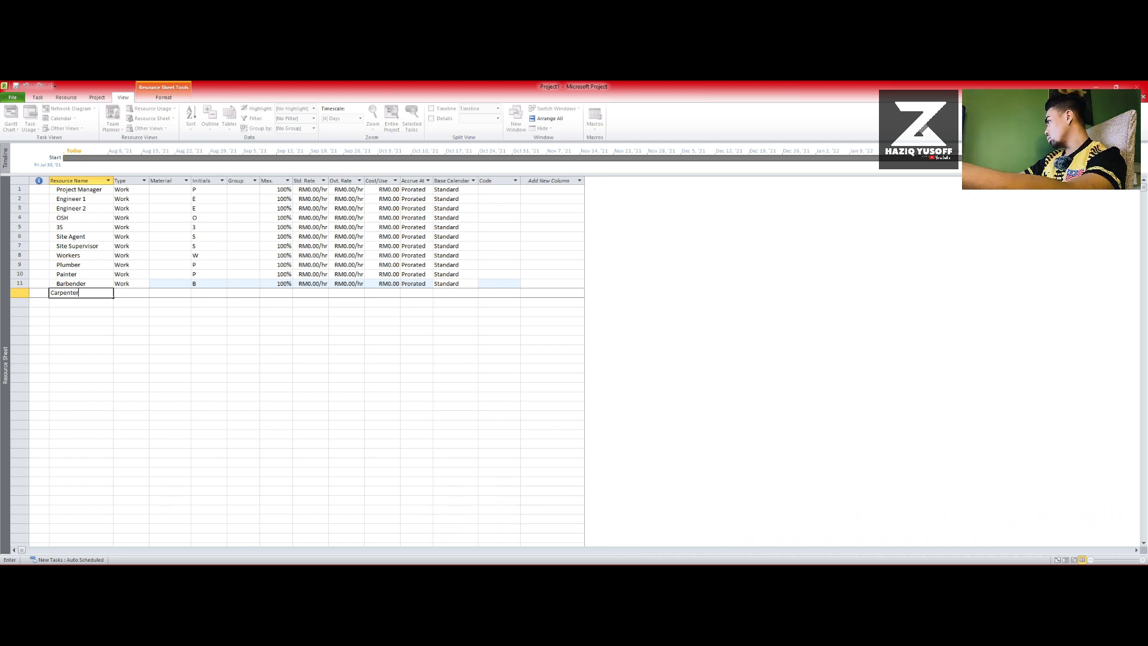
key(Return)
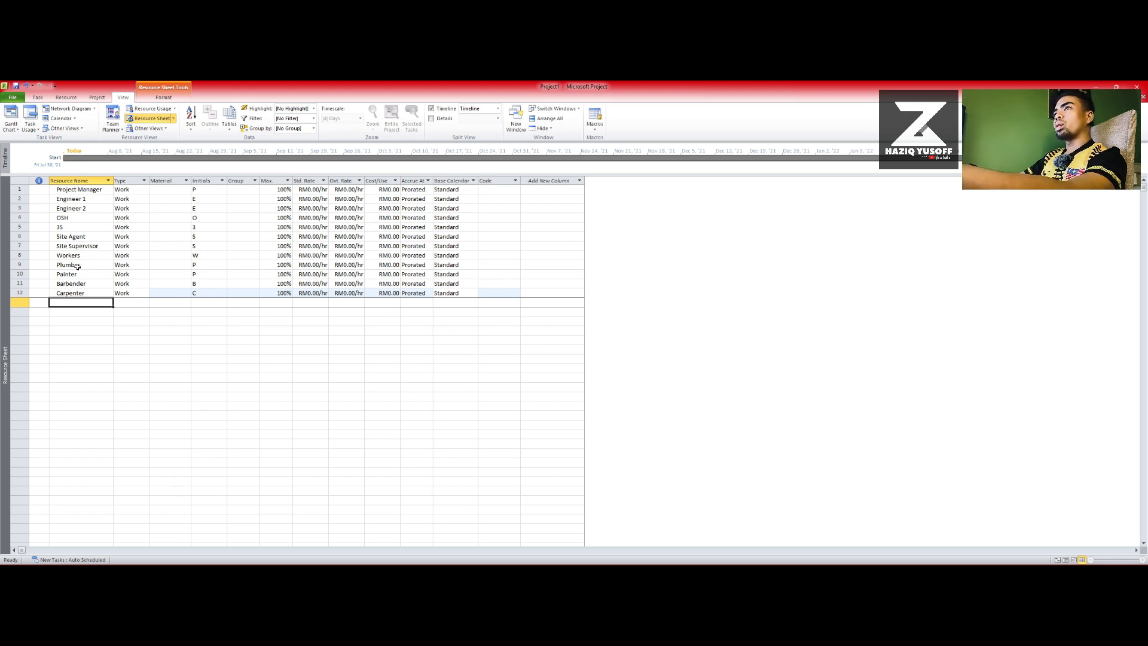
- Set the standard rates of Carpenter and Barbender to RM4.00/hr each
click(311, 292)
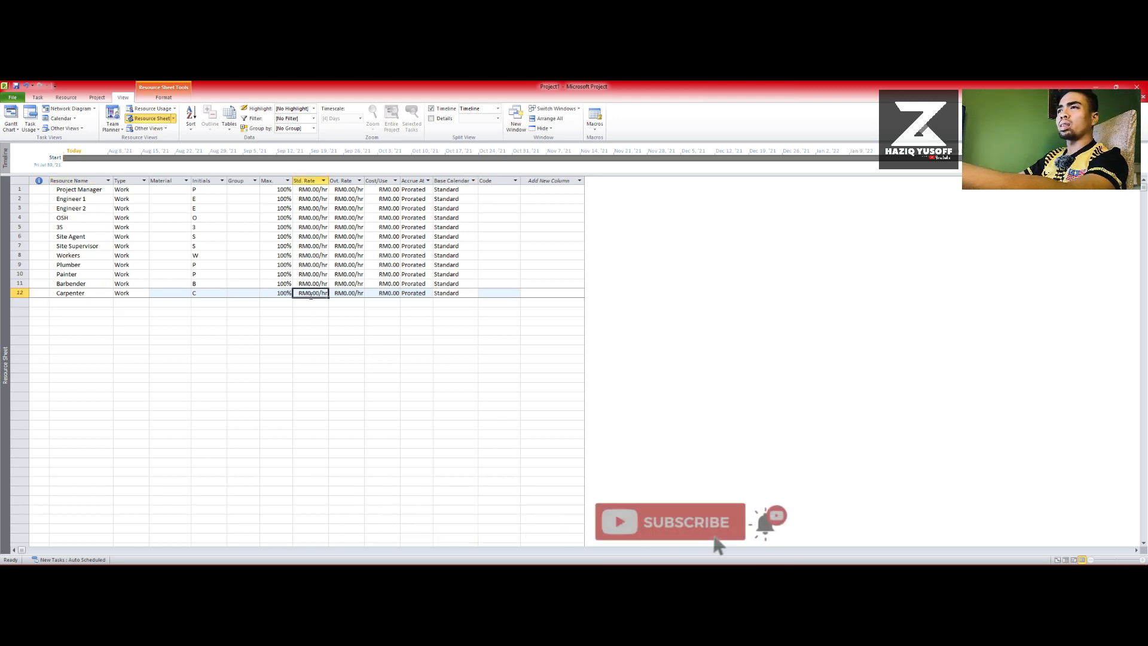
click(311, 293)
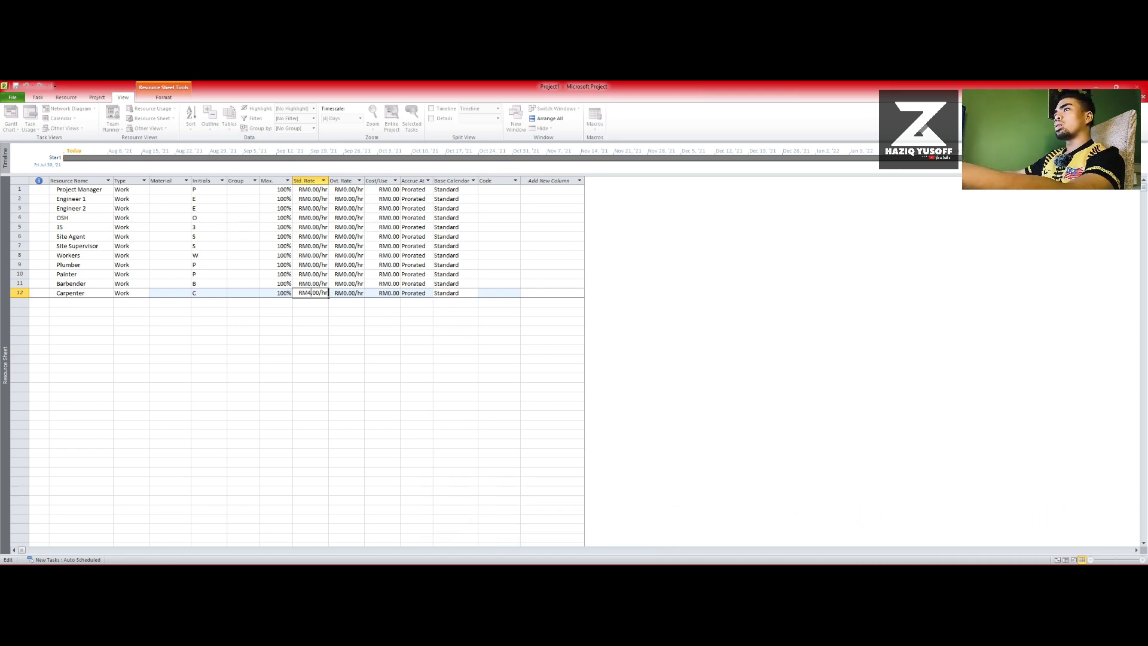
text(4)
click(317, 310)
click(312, 284)
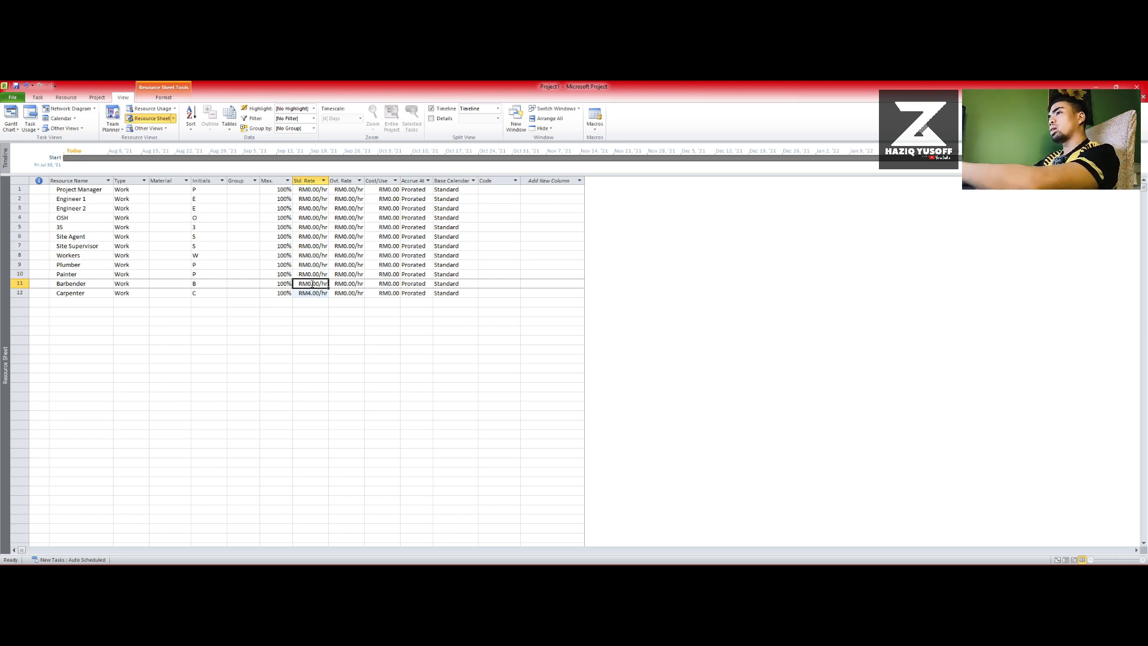
click(312, 284)
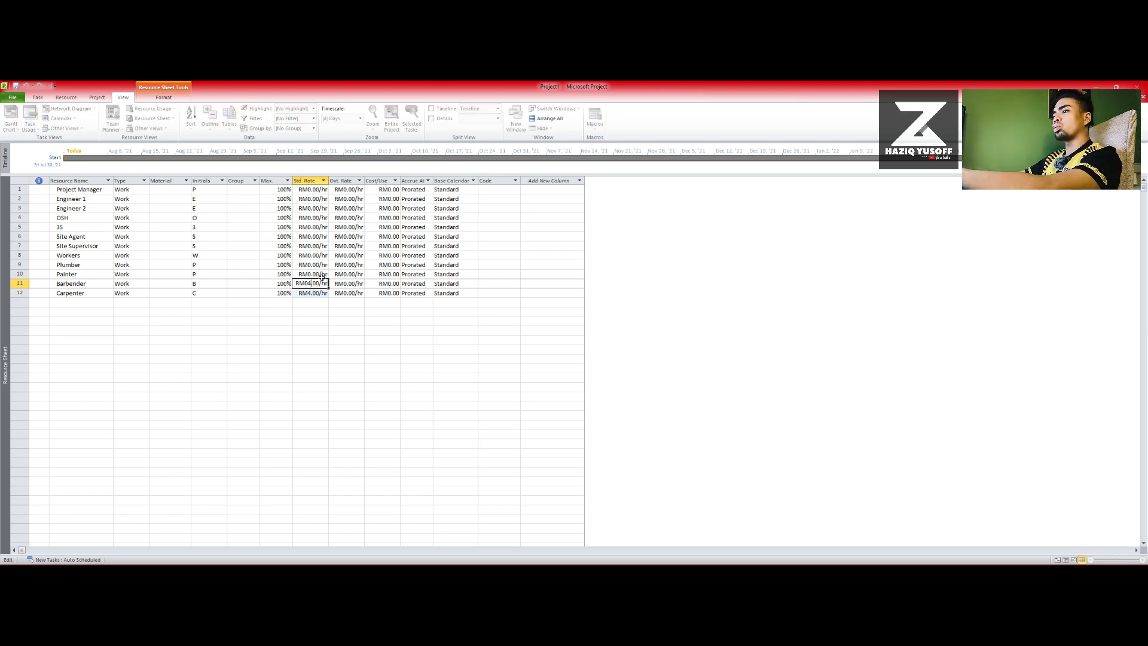
text(4)
- Set the standard rates of Painter and Workers to RM3.00/hr and of Plumber to RM4.00/hr
click(321, 273)
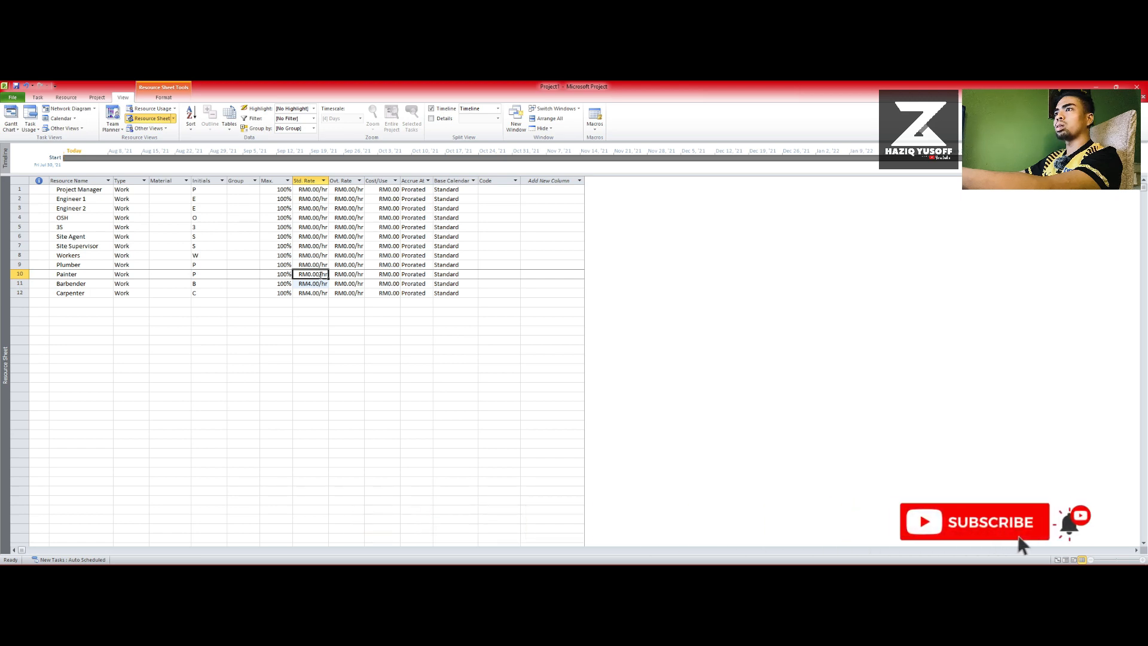
text(3)
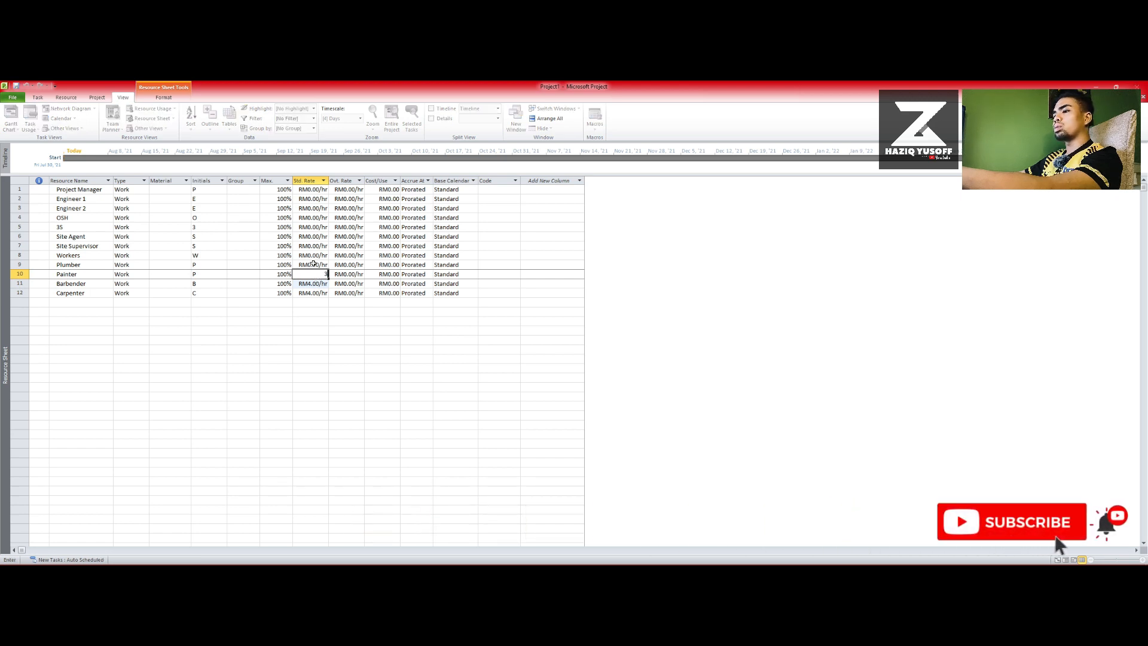
click(314, 265)
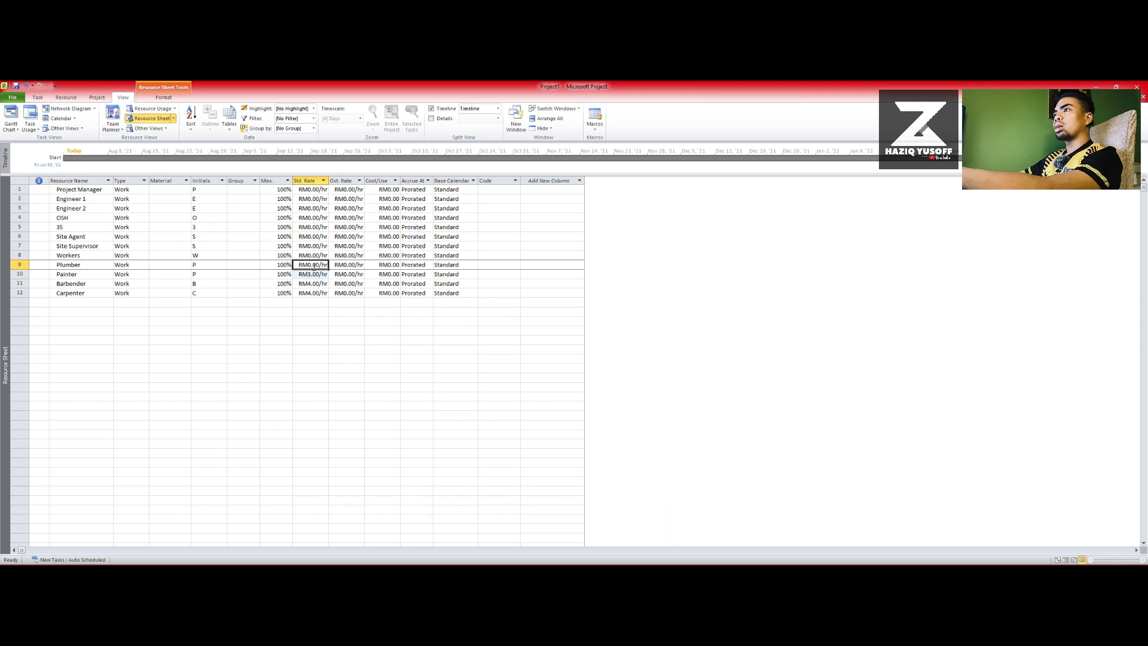
text(4)
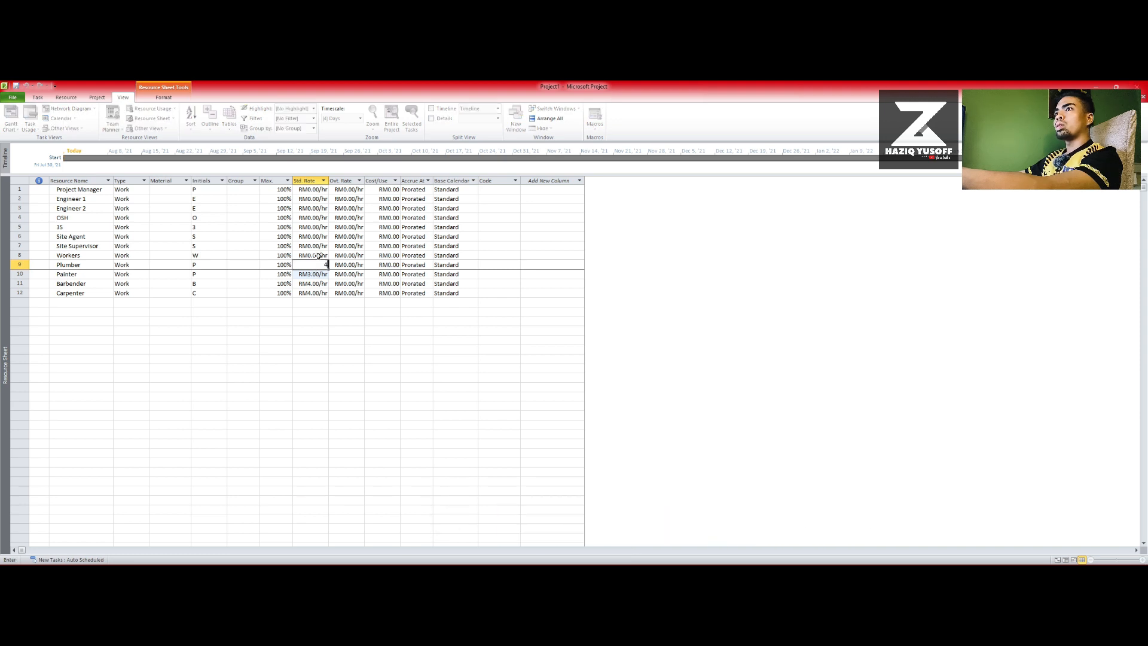
click(317, 255)
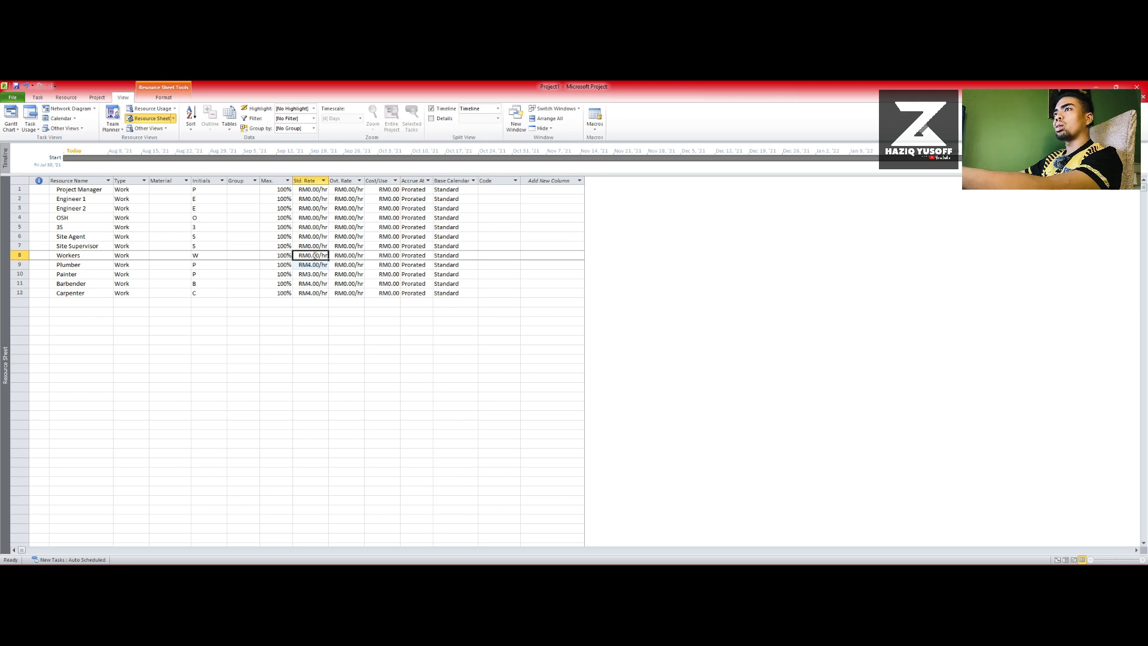
text(3)
- Set the standard rate of Site Supervisor to RM5.00/hr and of Site Agent to RM6.00/hr
click(312, 246)
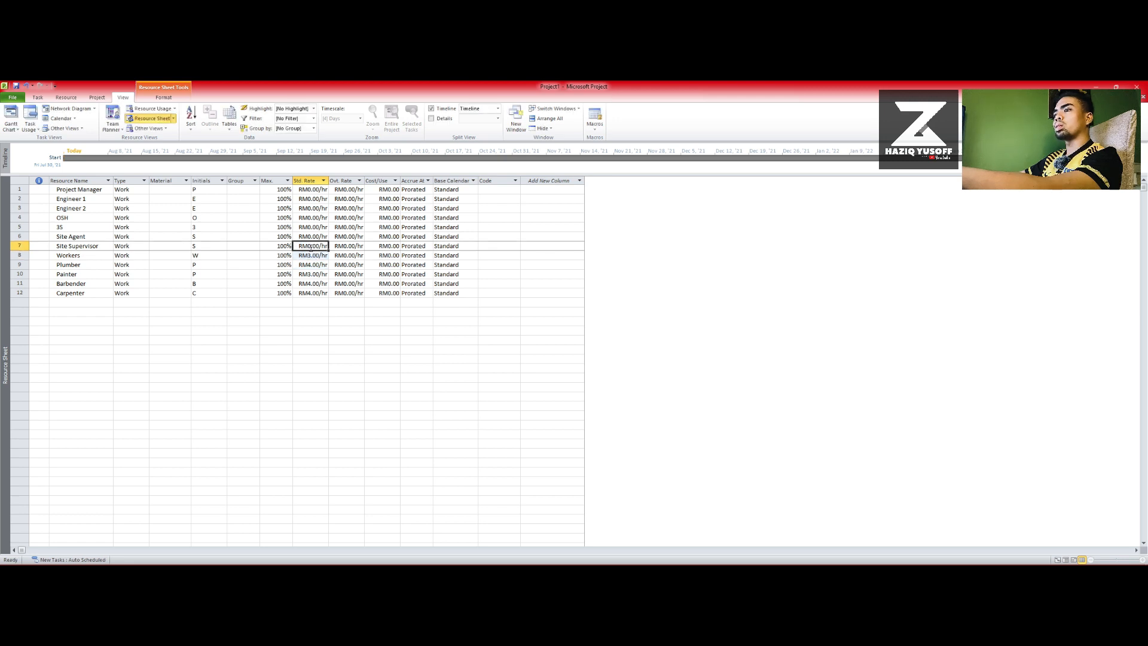
text(5)
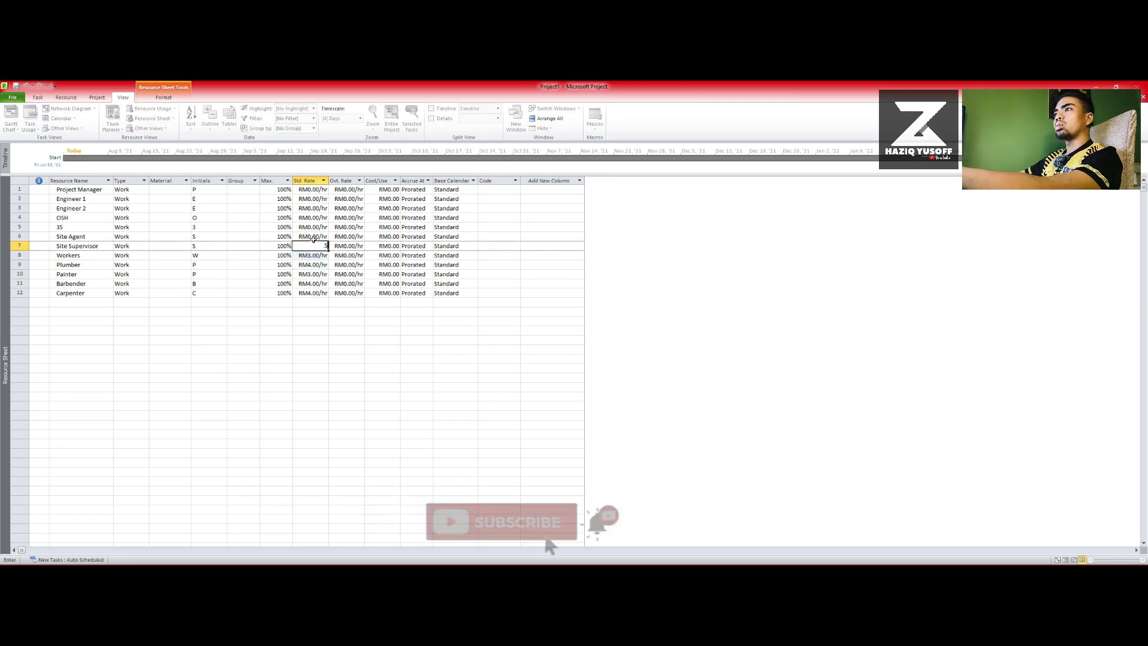
click(313, 236)
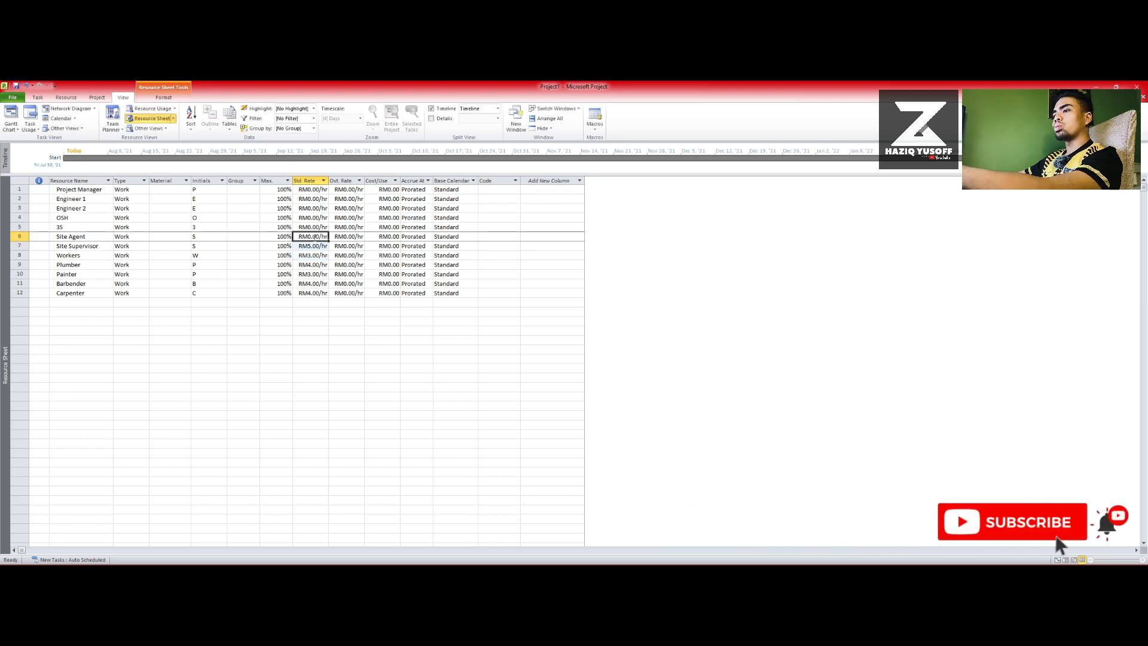
text(6)
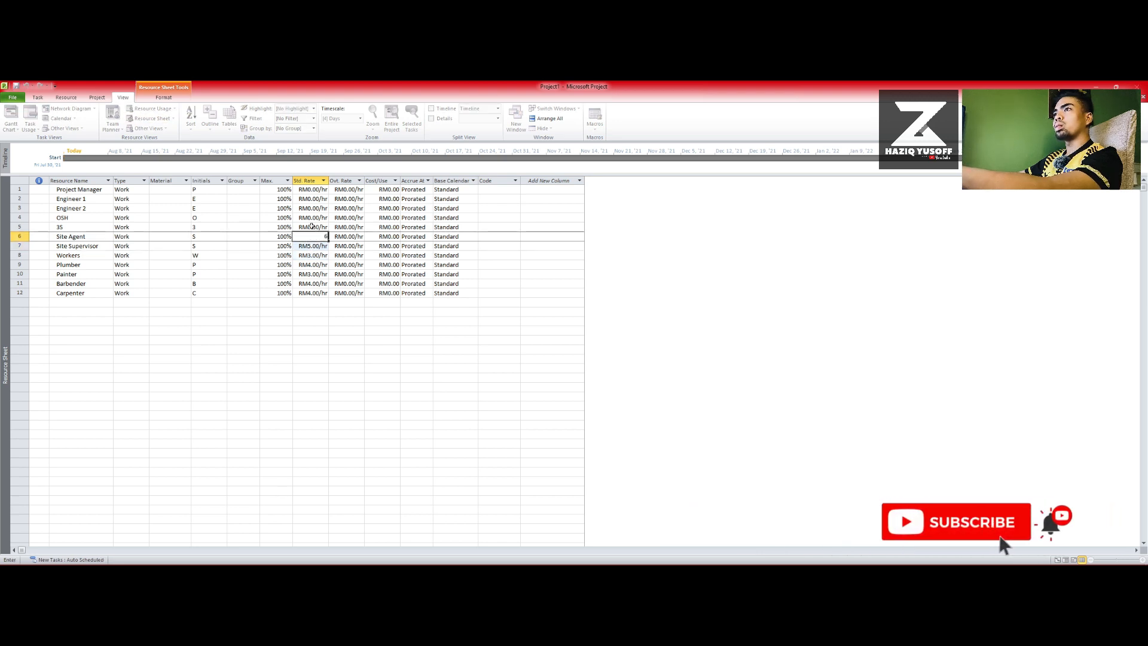
- Set the standard rate of 3S to RM7.00/hr and of OSH to RM8.00/hr
click(312, 227)
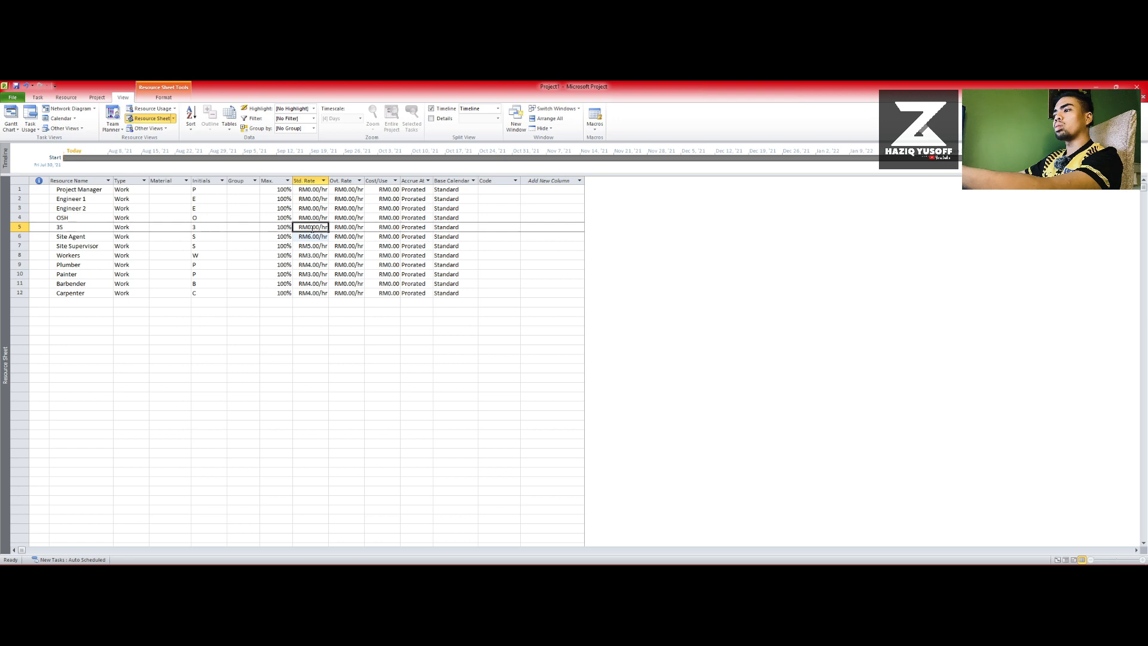
text(7)
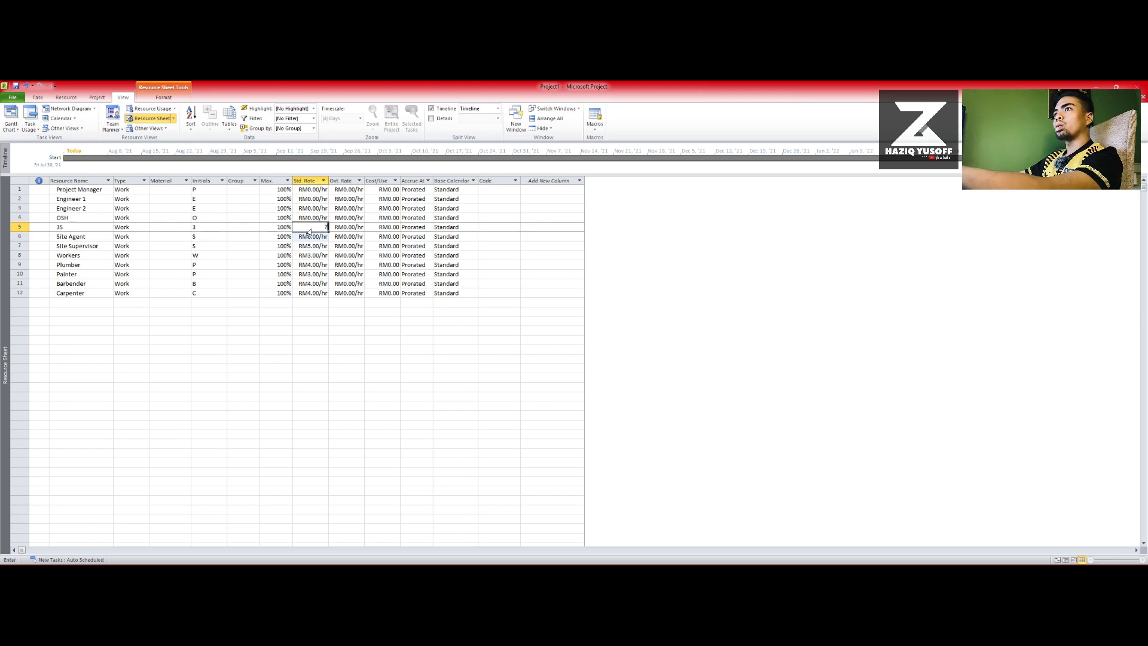
click(312, 217)
text(8)
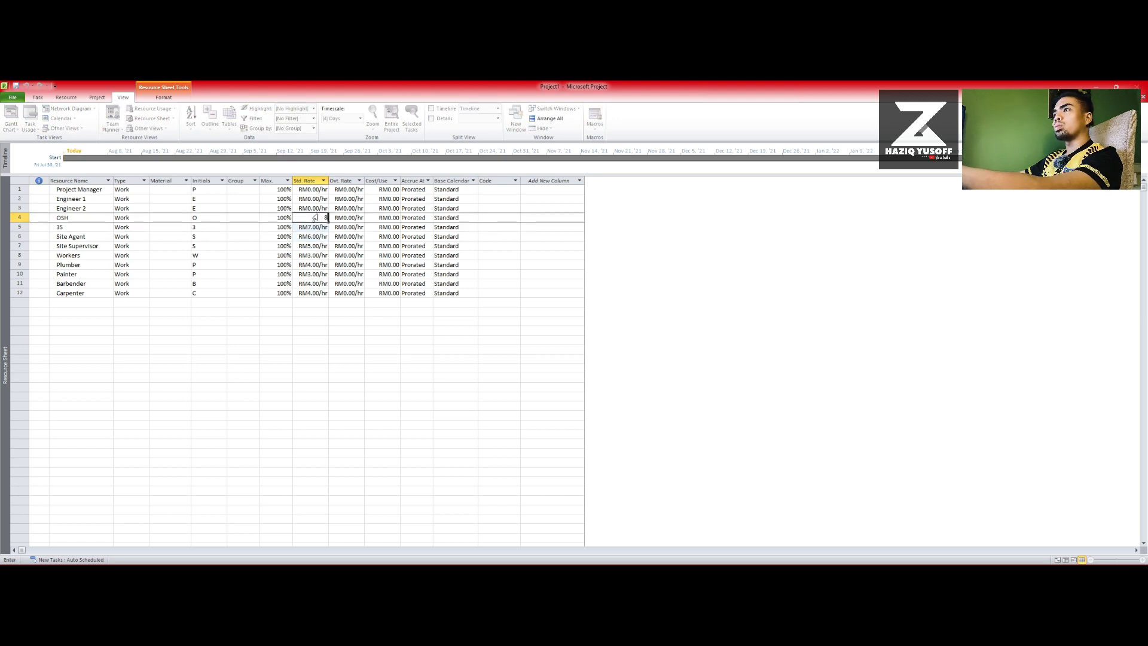
- Set the standard rates of Engineer 2 and Engineer 1 to RM10.00/hr and of Project Manager to RM13.00/hr
click(317, 208)
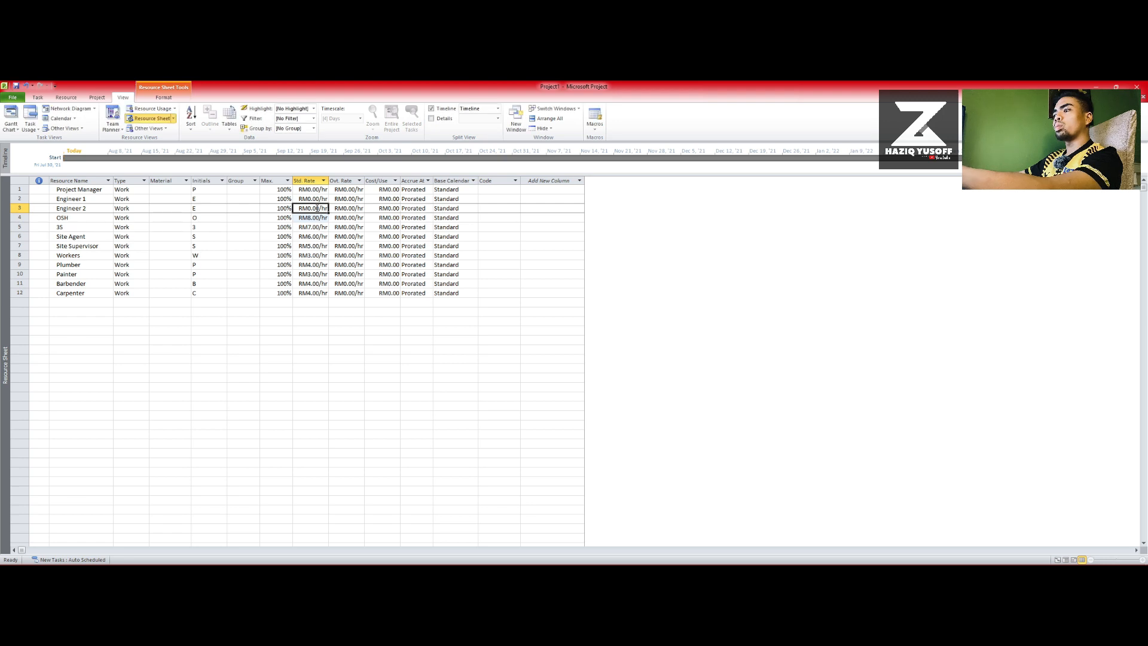
text(10)
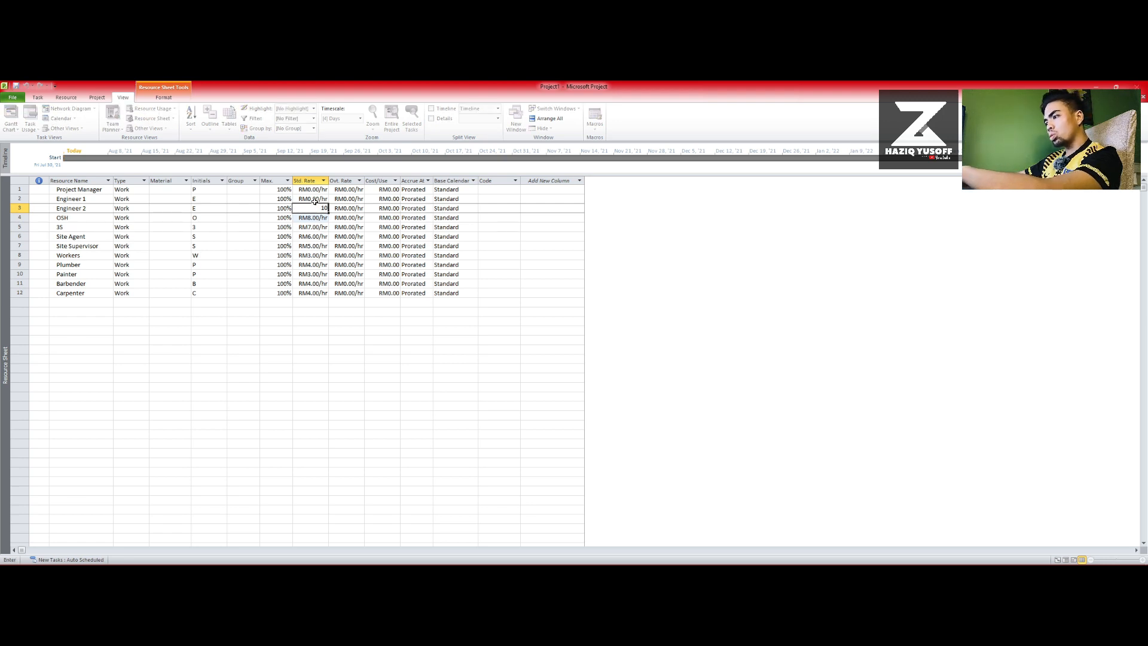
click(311, 200)
text(10)
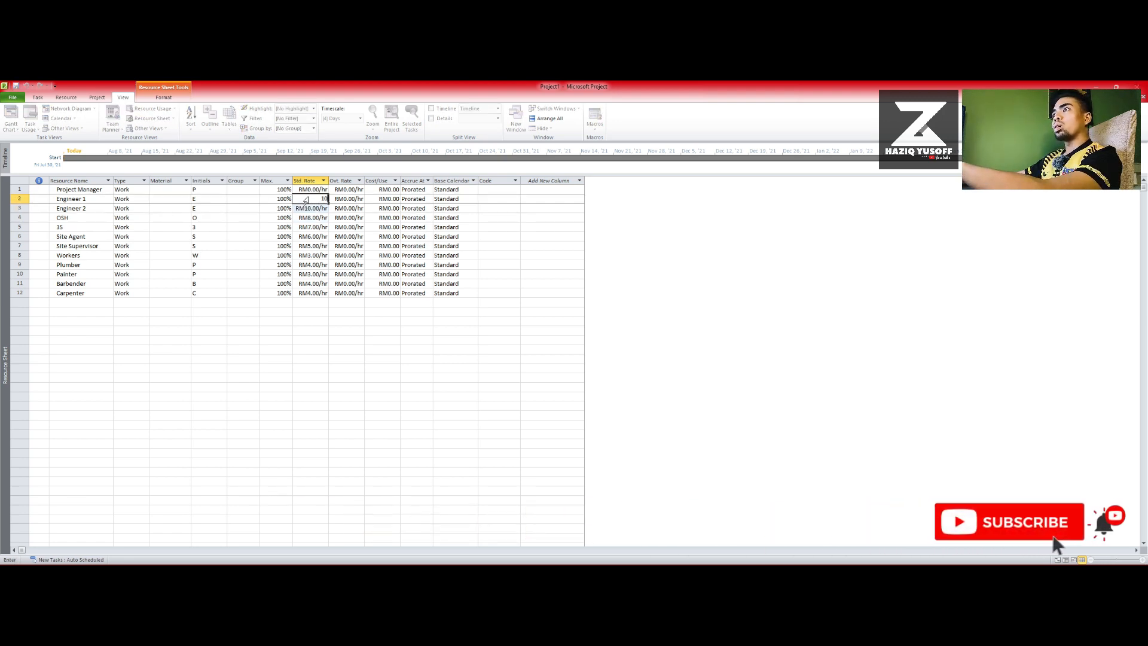
click(304, 191)
text(1)
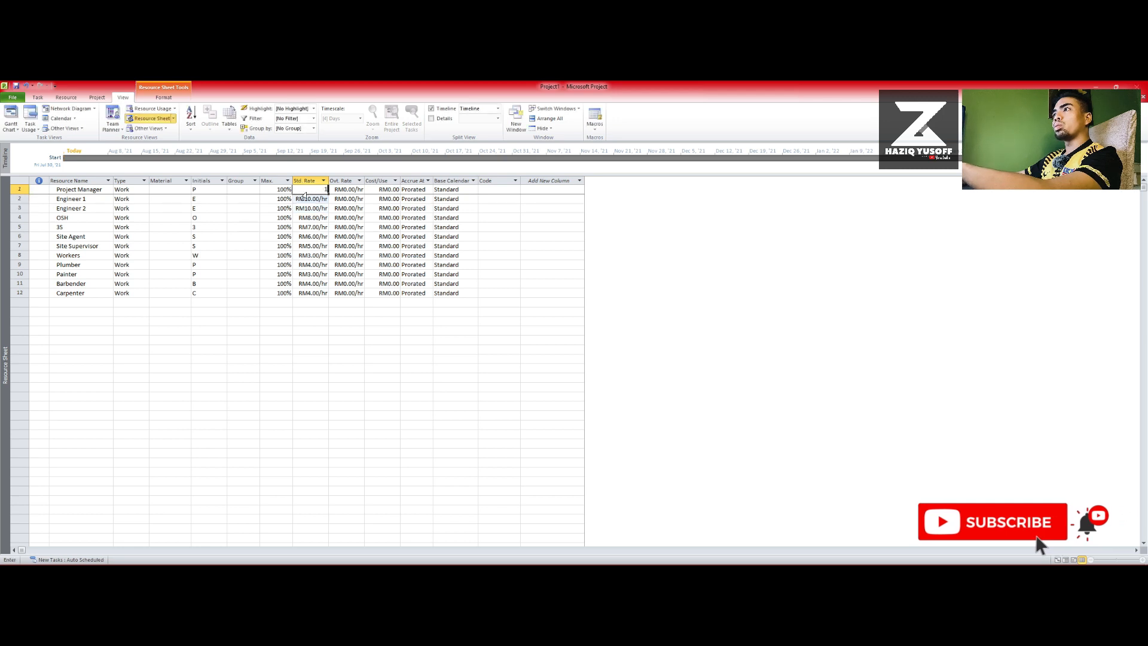
text(3)
click(339, 331)
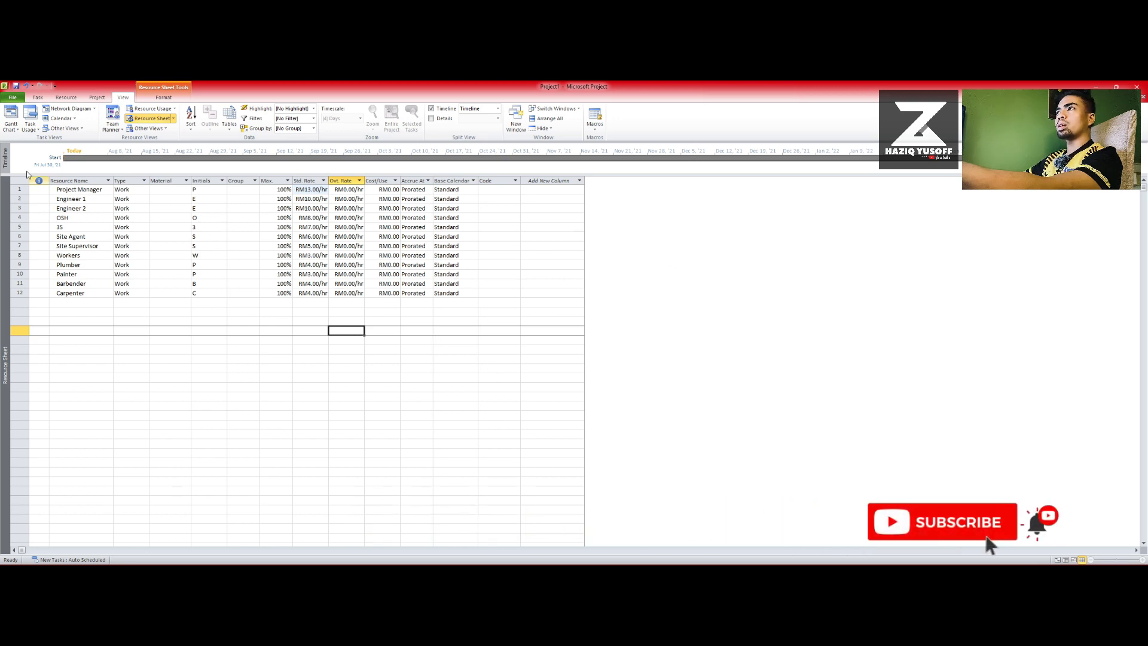
- Return to the Gantt Chart view and check which resources can be assigned to the Bunglow in Bangi task
click(11, 113)
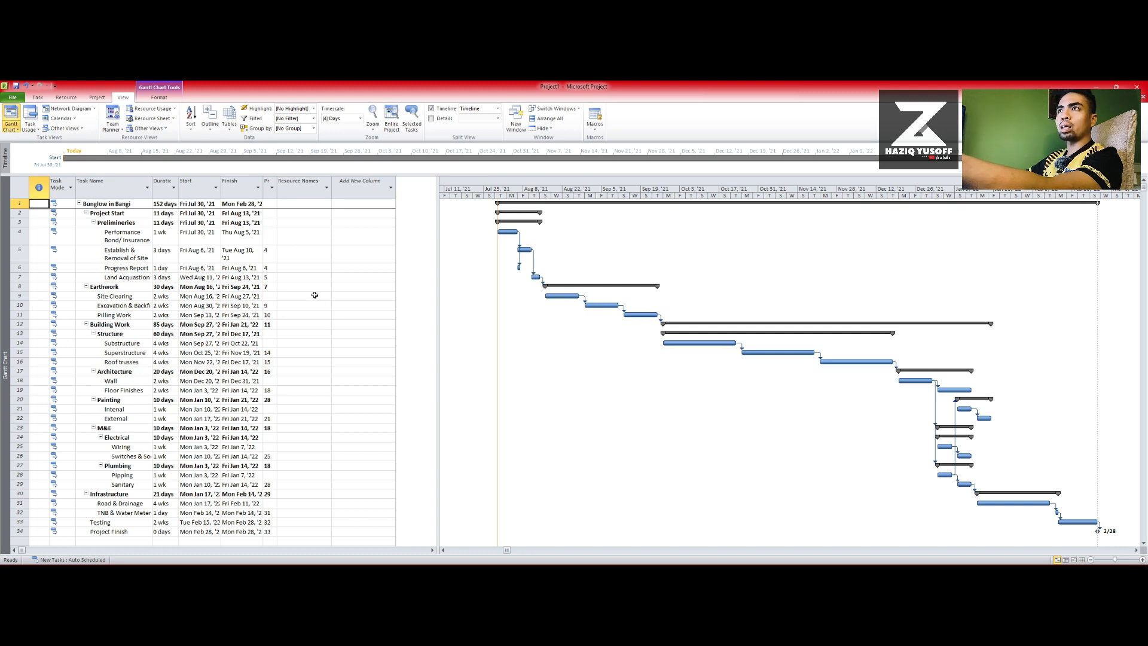
click(325, 203)
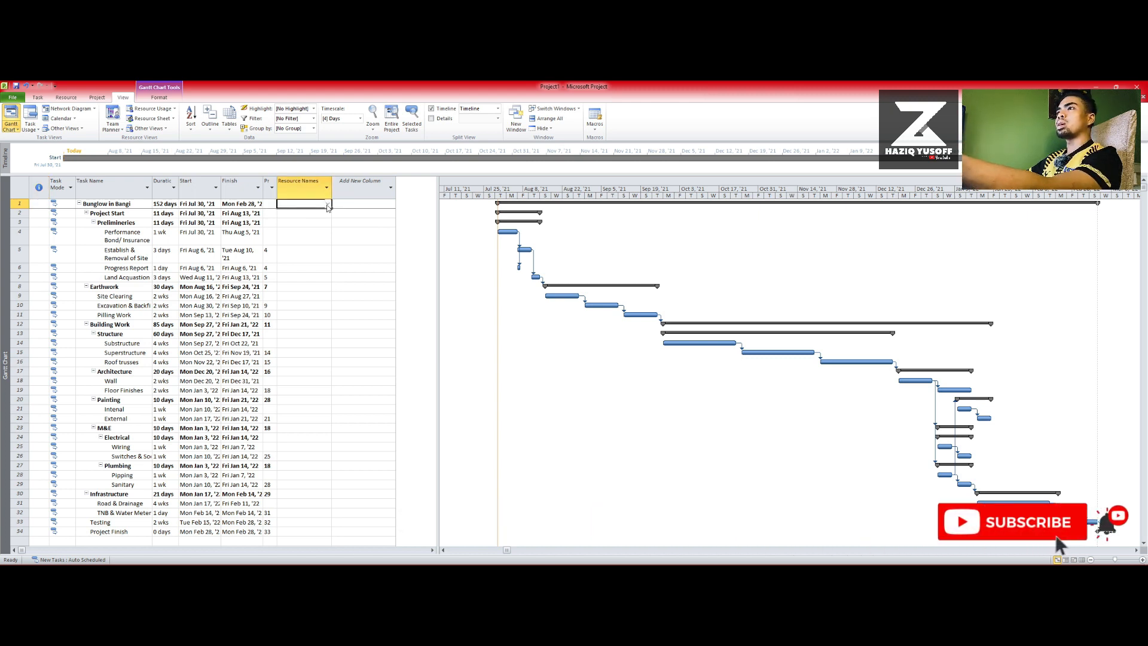
click(327, 204)
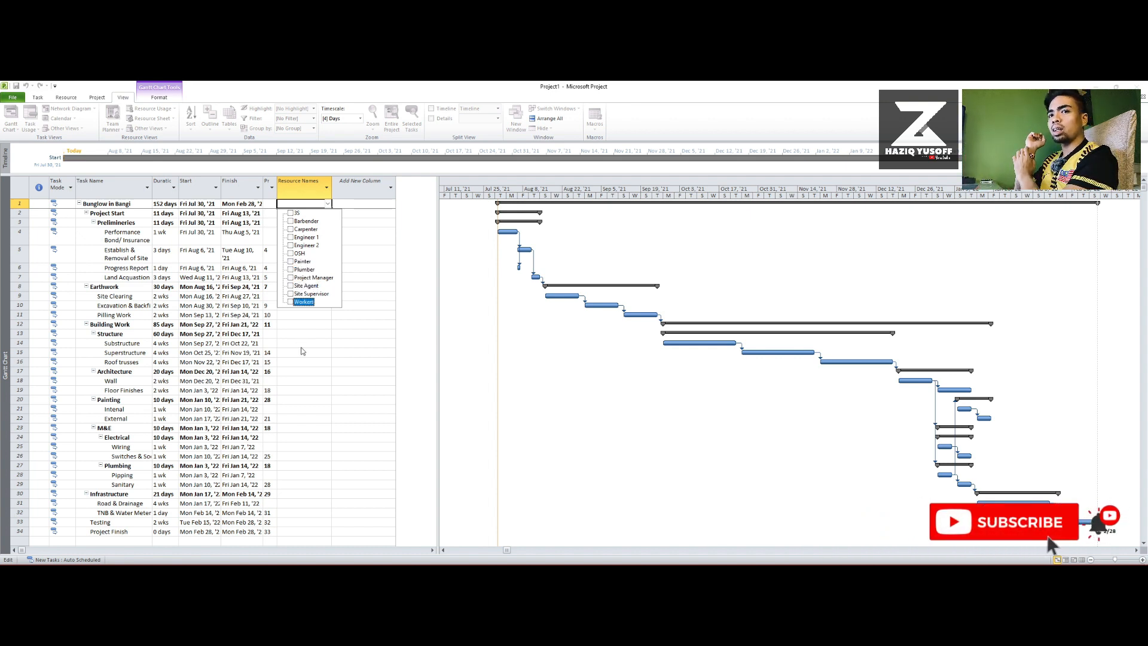
key(Escape)
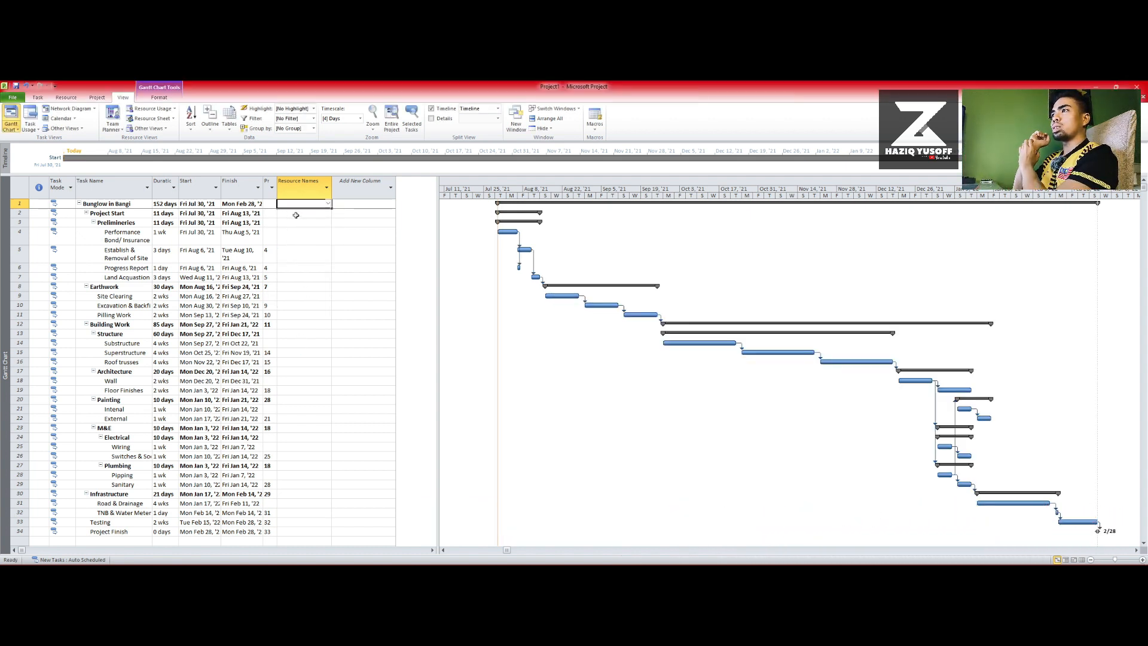
- Assign Engineer 1, Project Manager and Site Agent to the Performance Bond/ Insurance task
click(295, 223)
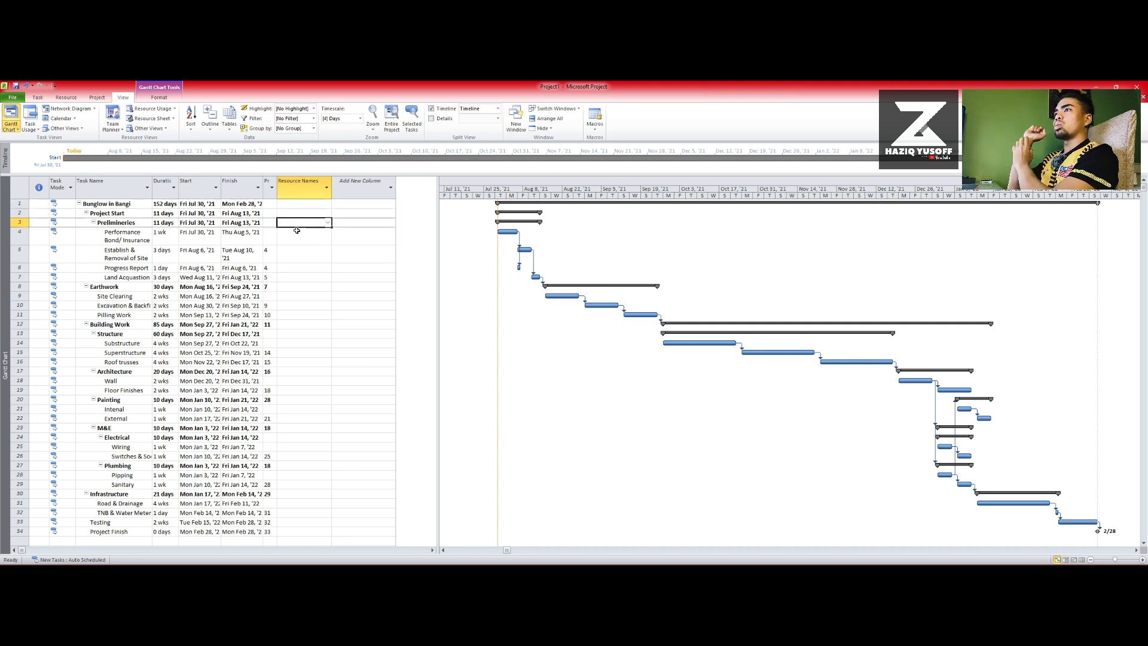
click(297, 232)
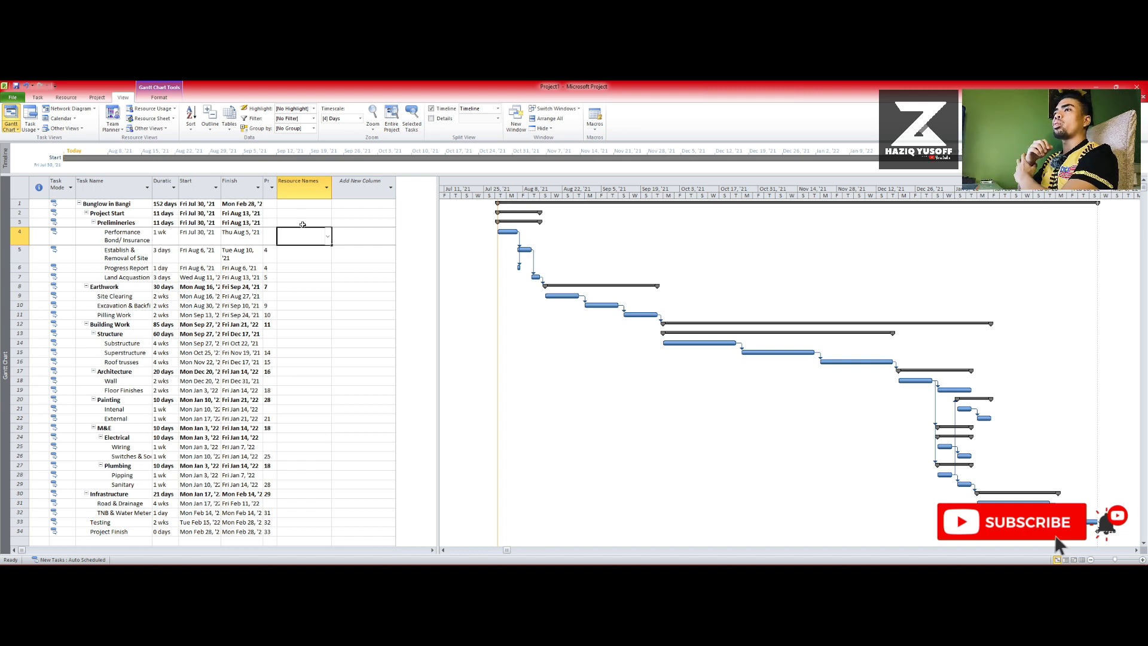
click(328, 237)
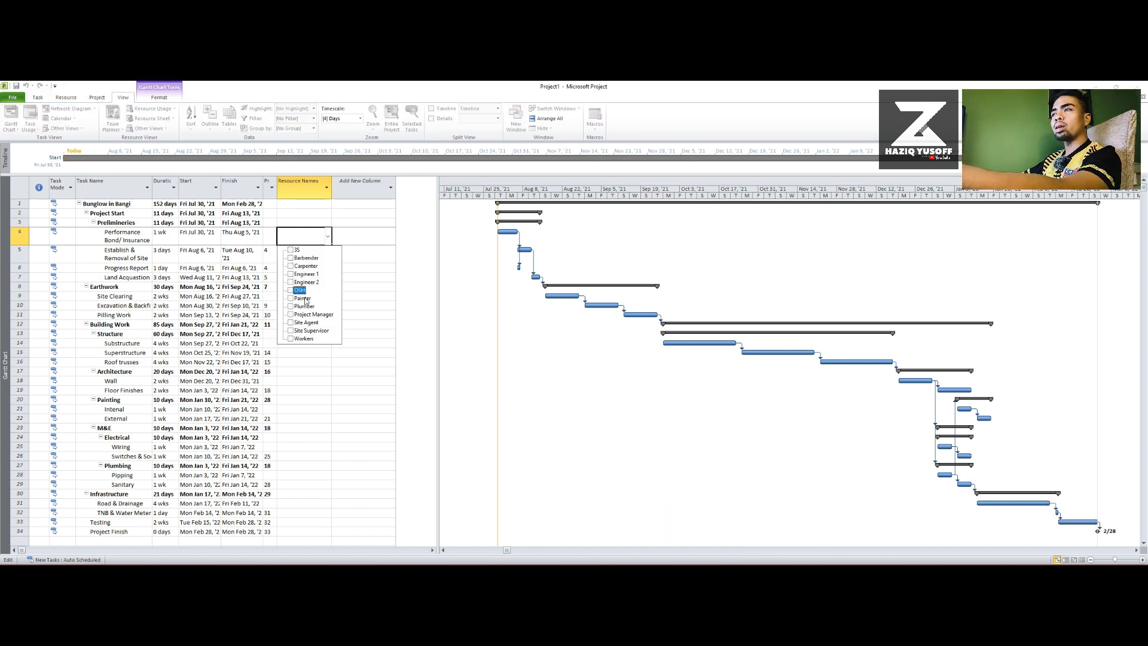
click(291, 314)
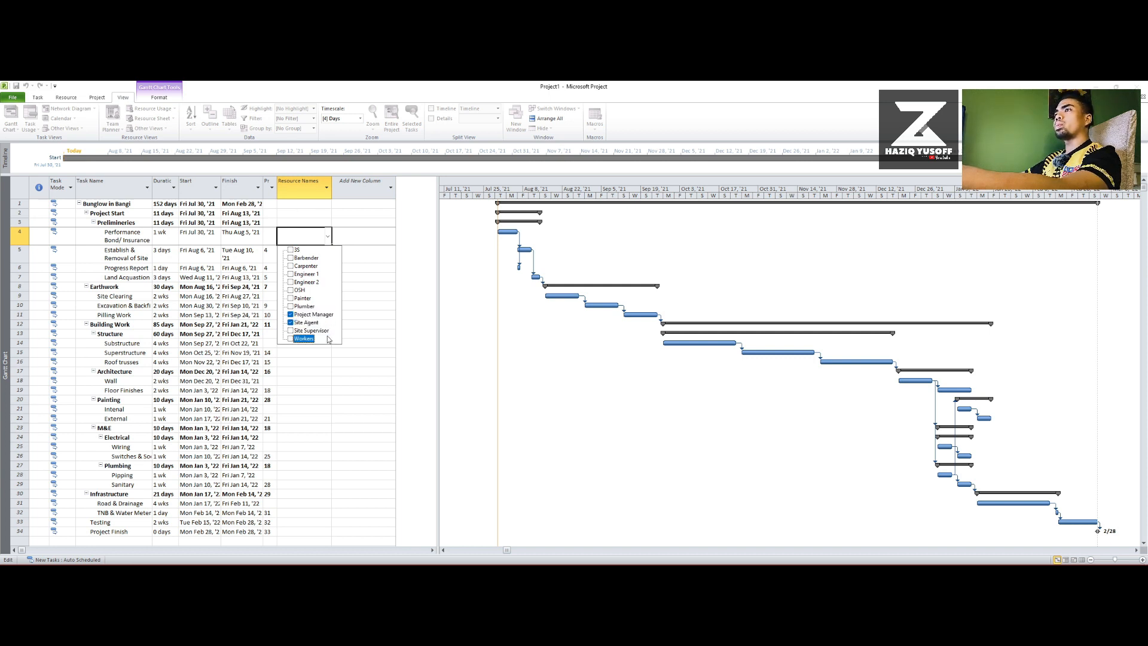
click(291, 274)
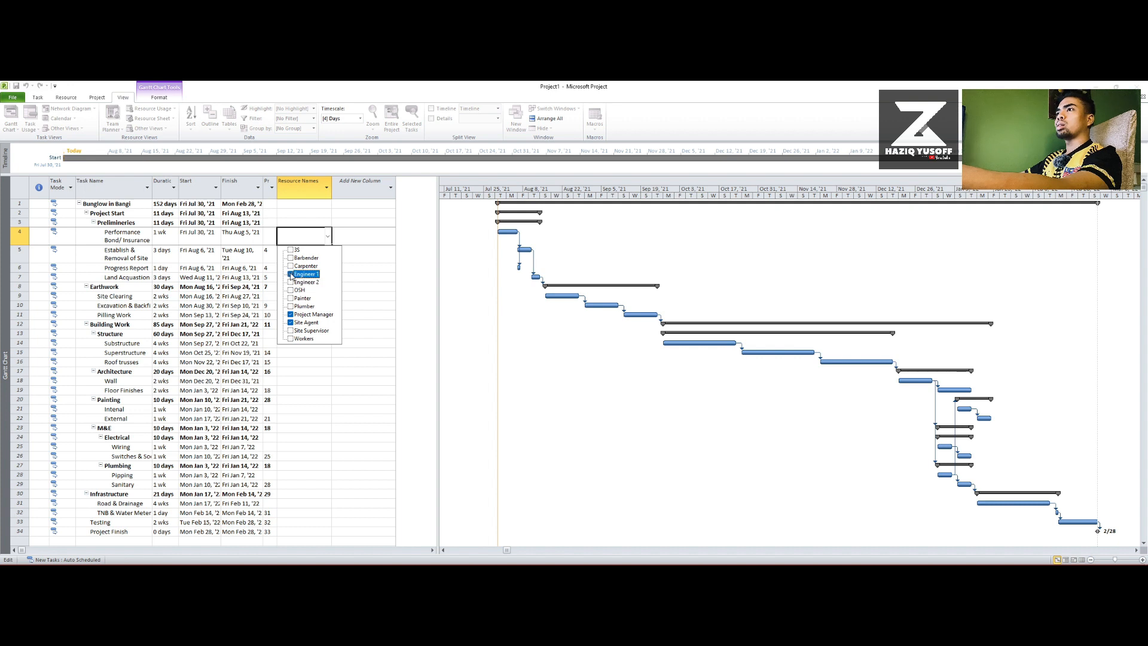
click(376, 356)
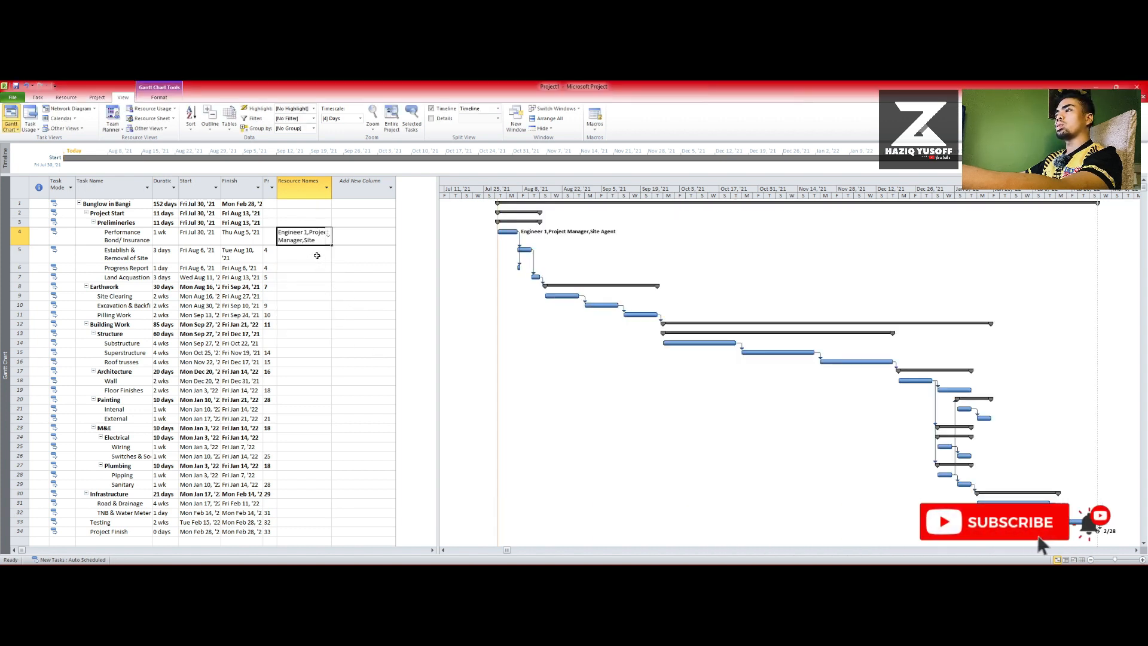
- Assign Engineer 1, Project Manager, Site Agent and Site Supervisor to the Establish & Removal of Site task
click(317, 255)
click(328, 257)
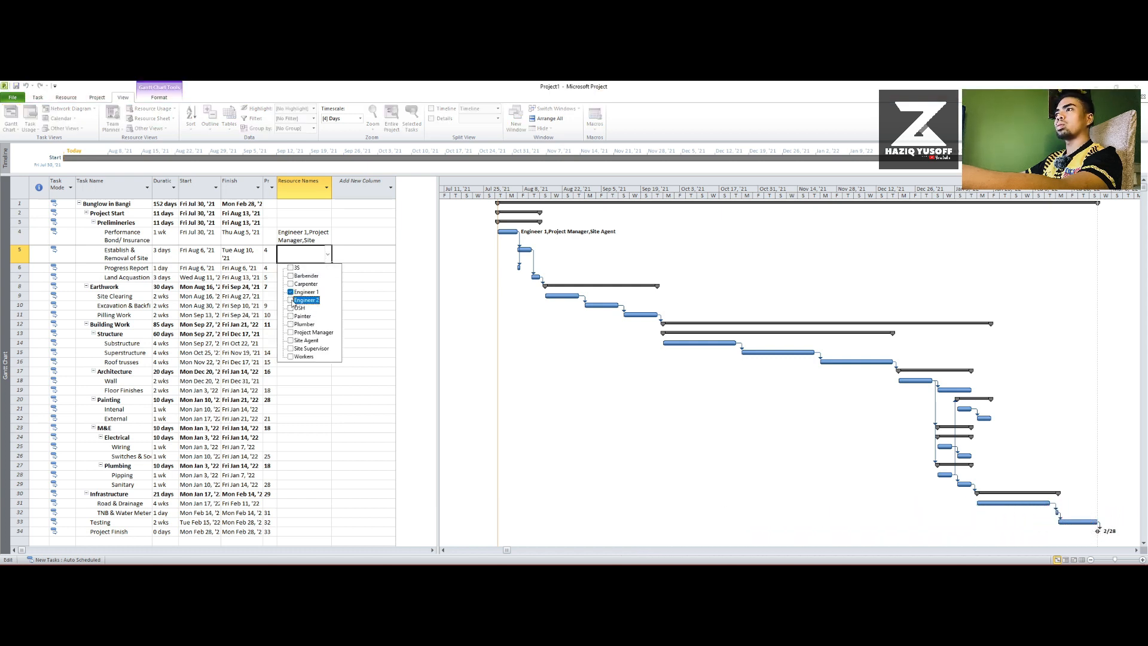
click(296, 340)
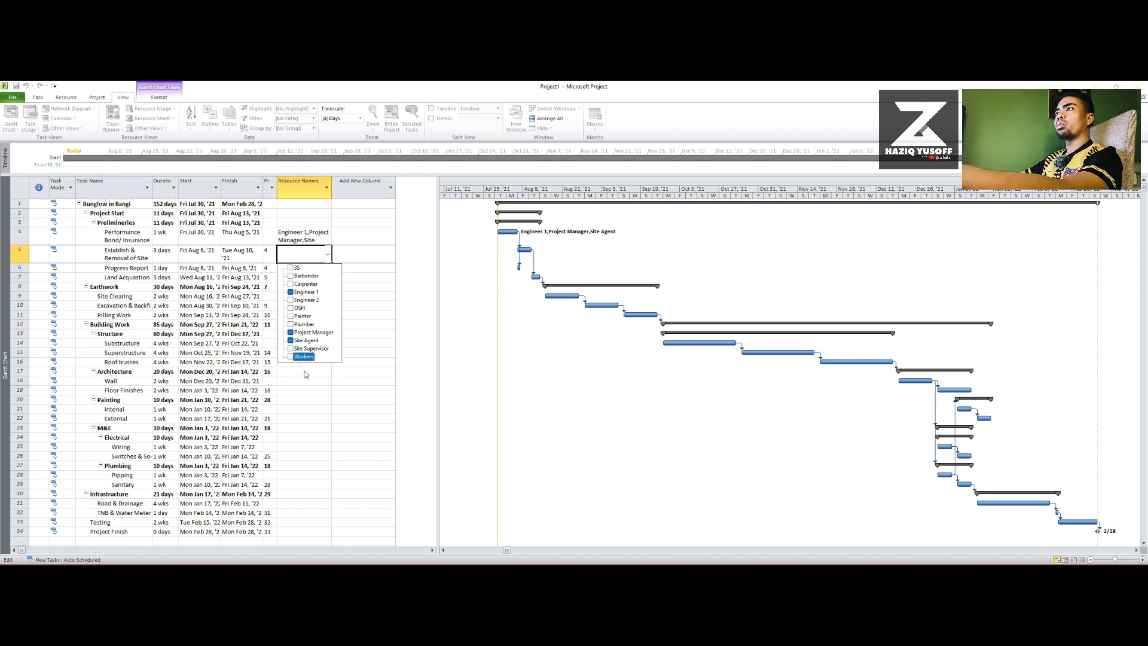
click(290, 348)
click(380, 338)
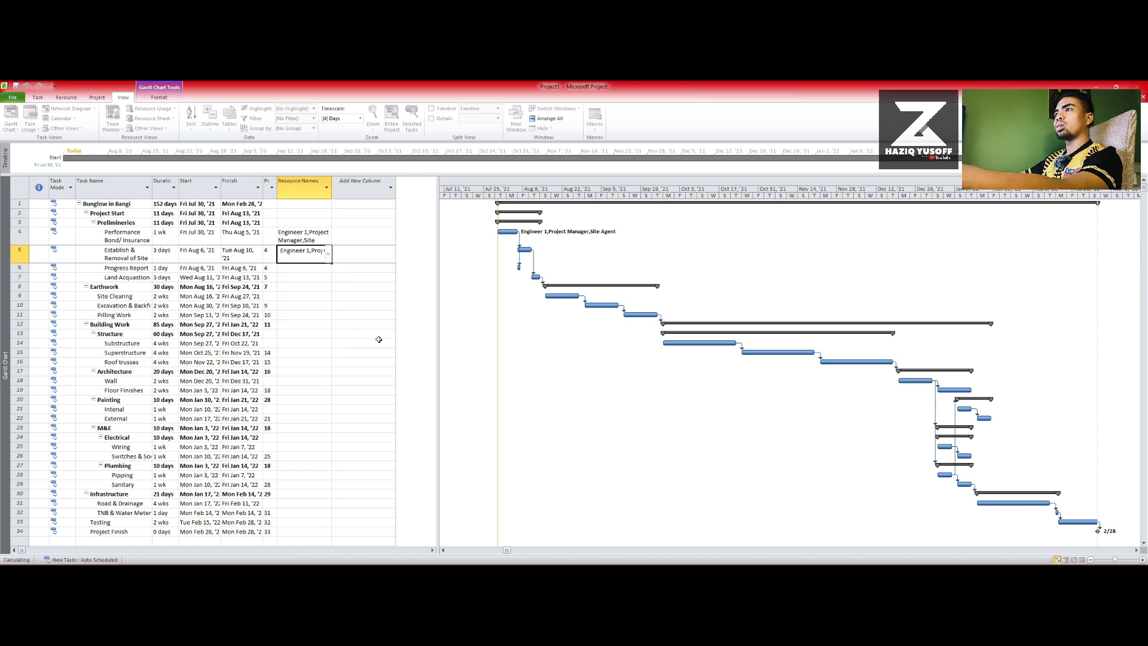
- Assign Project Manager, Site Agent and OSH to the Progress Report task
click(315, 268)
click(328, 269)
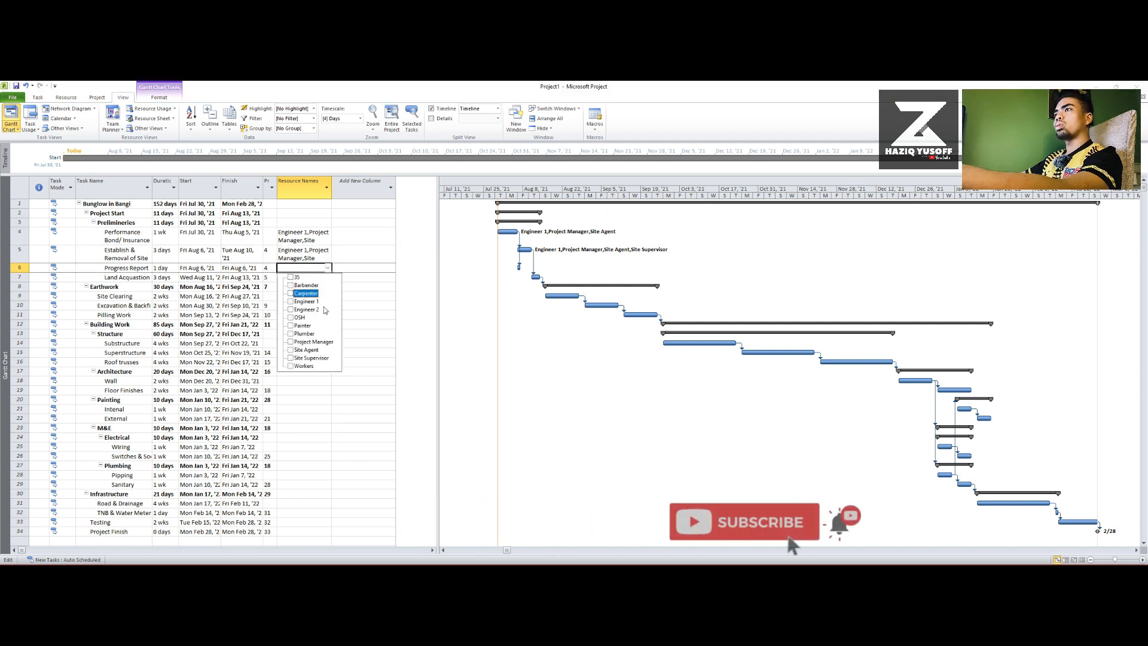
click(291, 342)
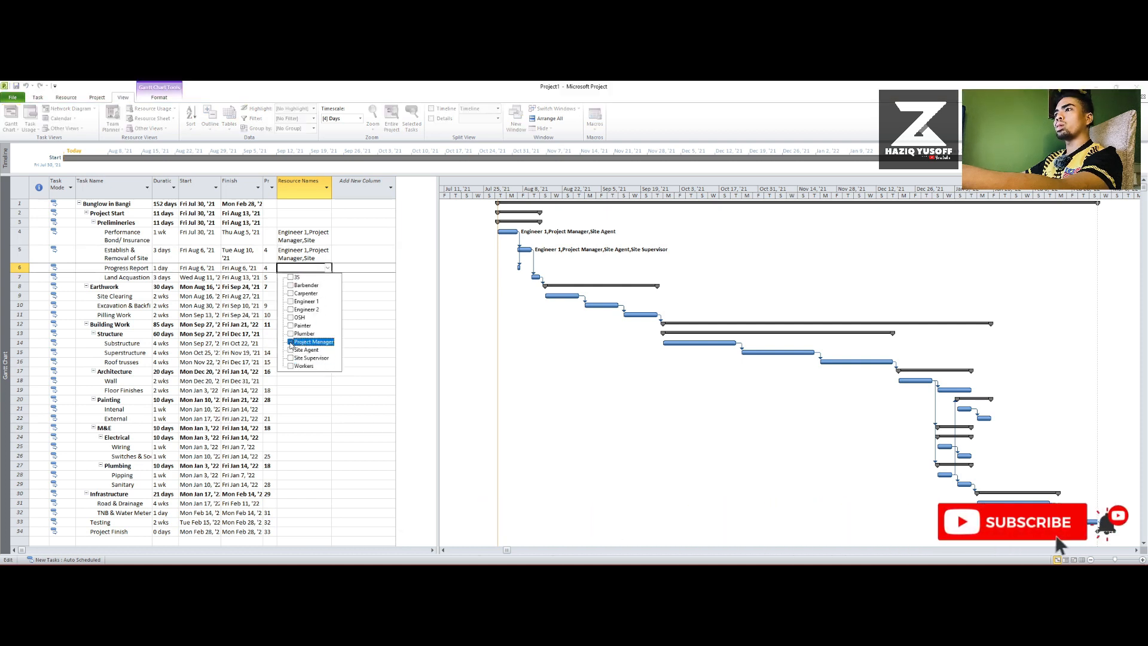
click(291, 350)
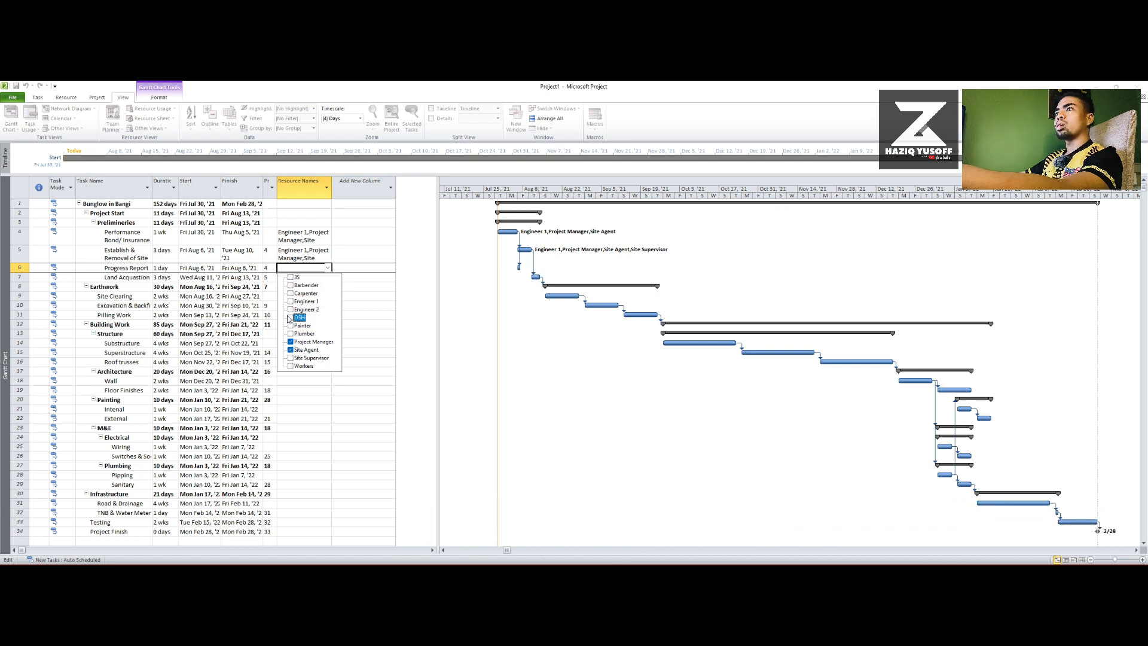
click(382, 343)
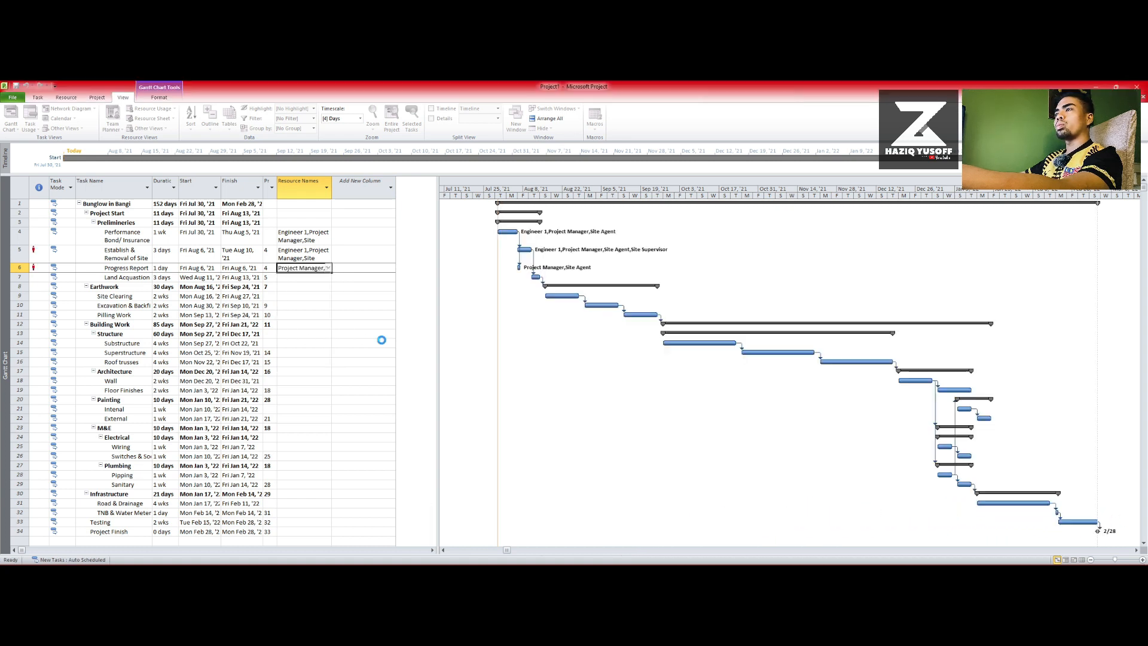
click(328, 268)
click(290, 317)
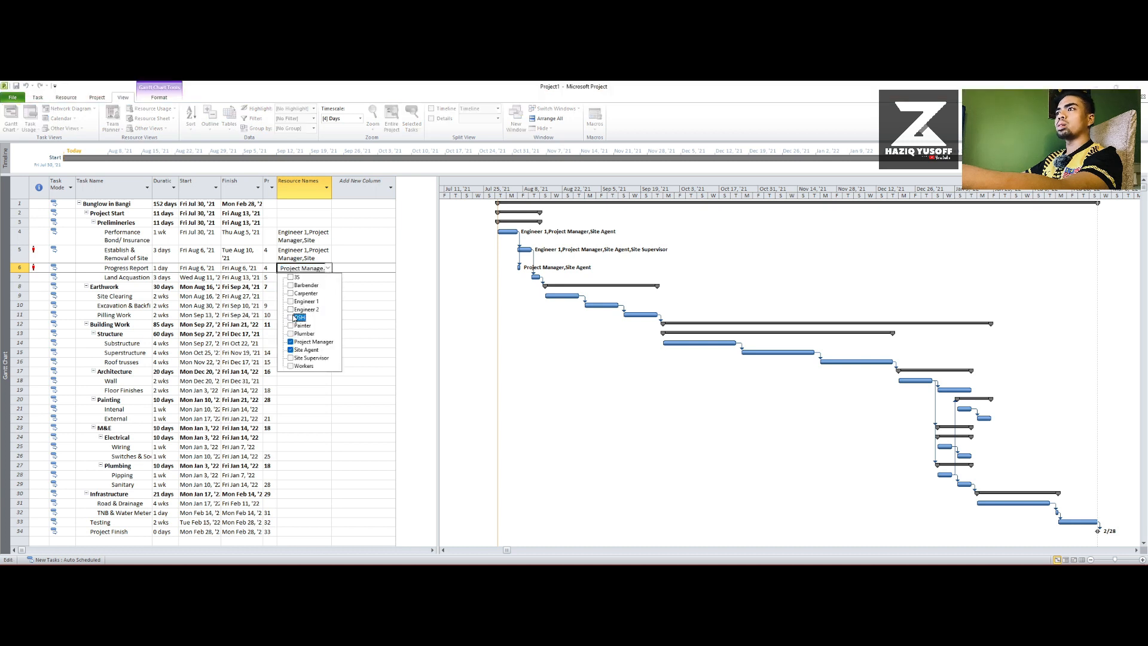
click(386, 317)
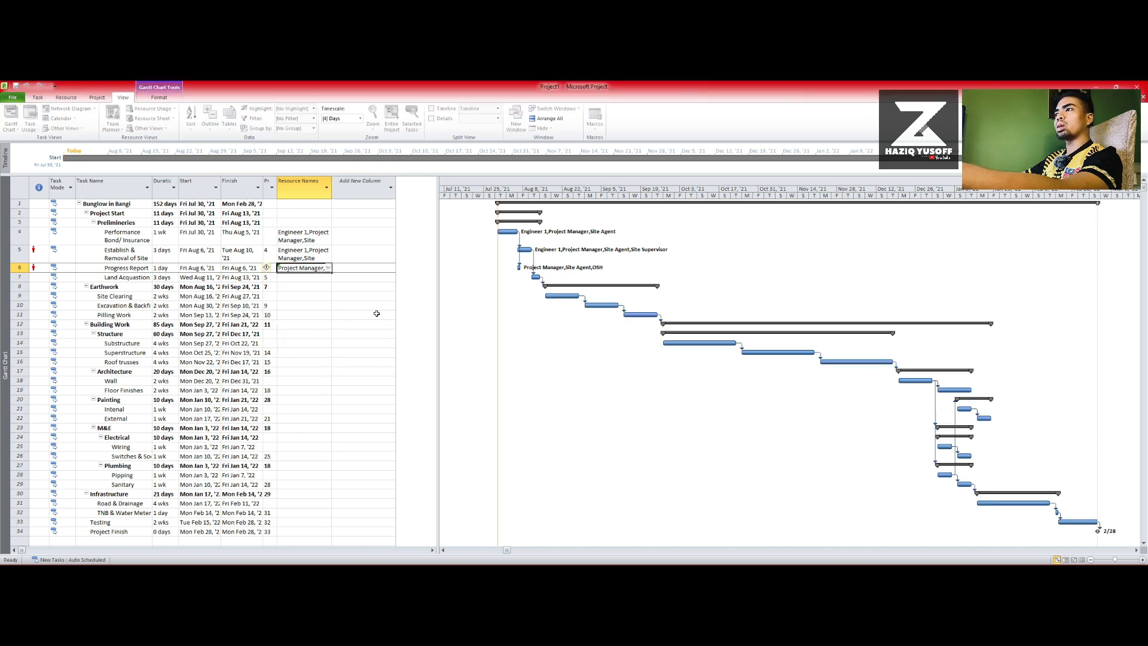
- Assign Site Agent and Site Supervisor to the Land Acquastion task under Prelimineries
click(315, 278)
click(328, 277)
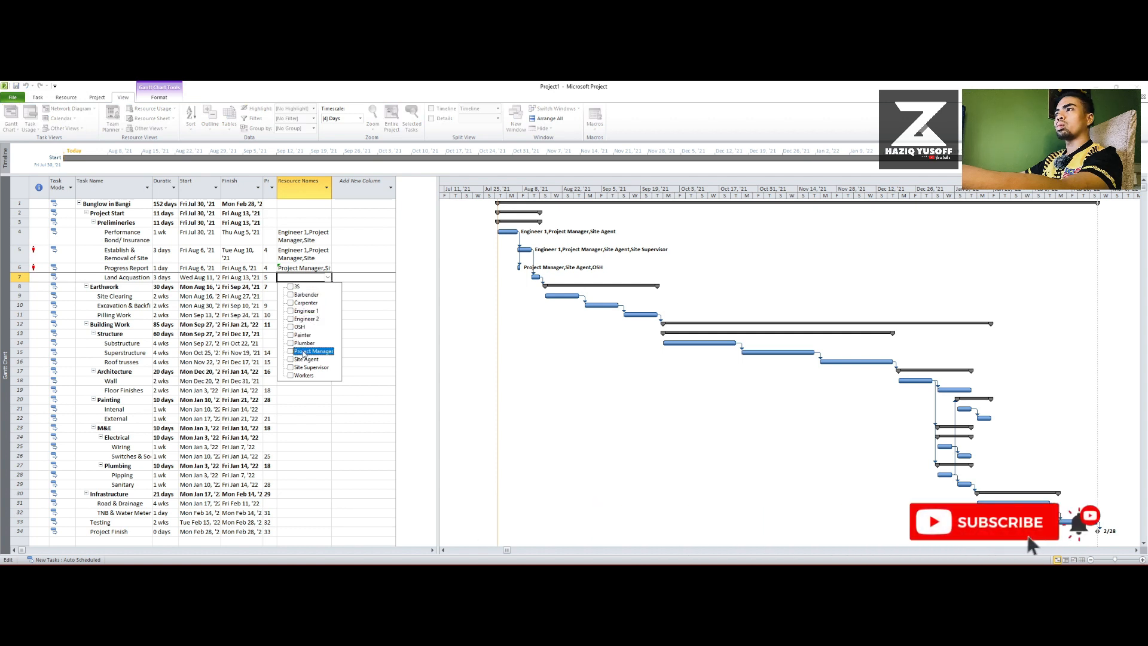
click(304, 359)
click(303, 368)
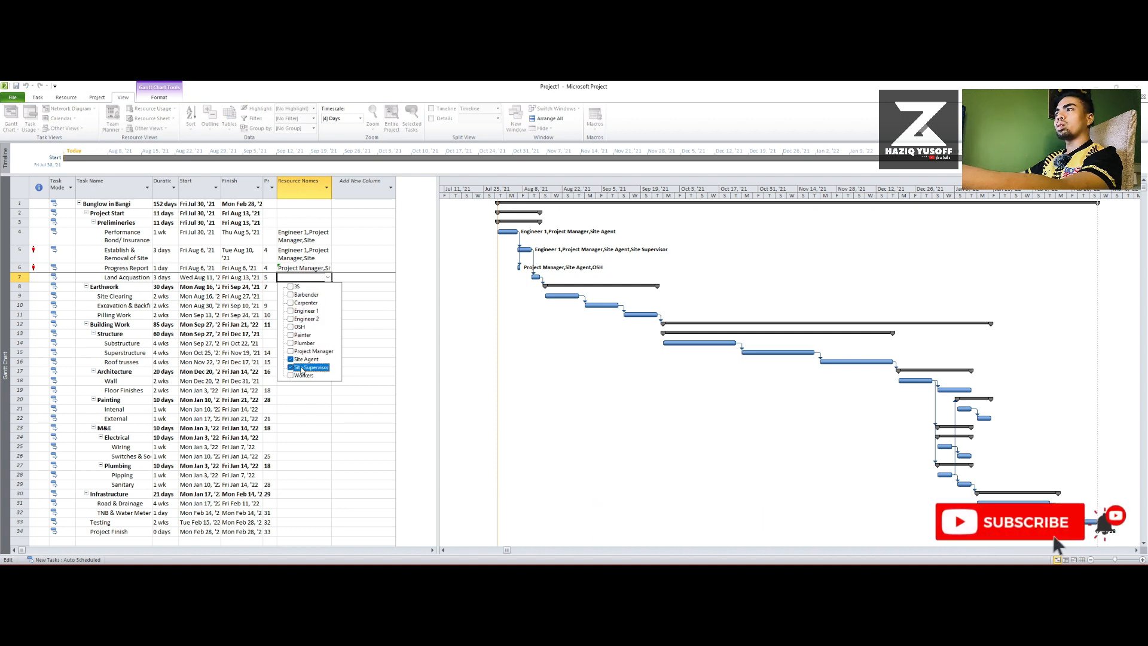
click(303, 375)
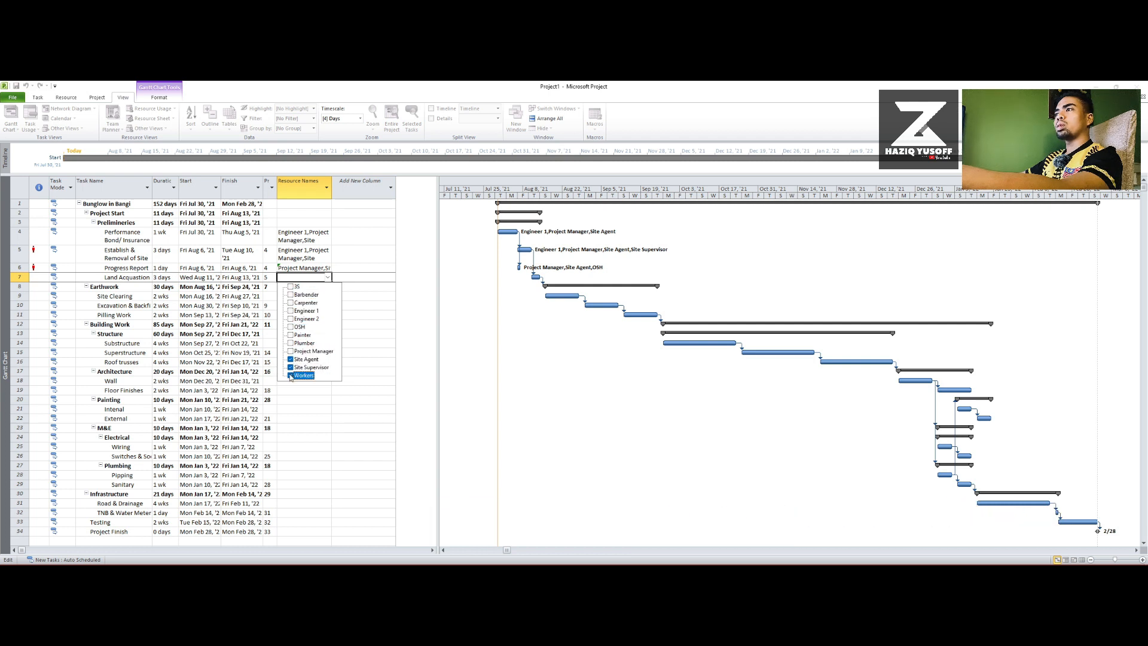
click(357, 347)
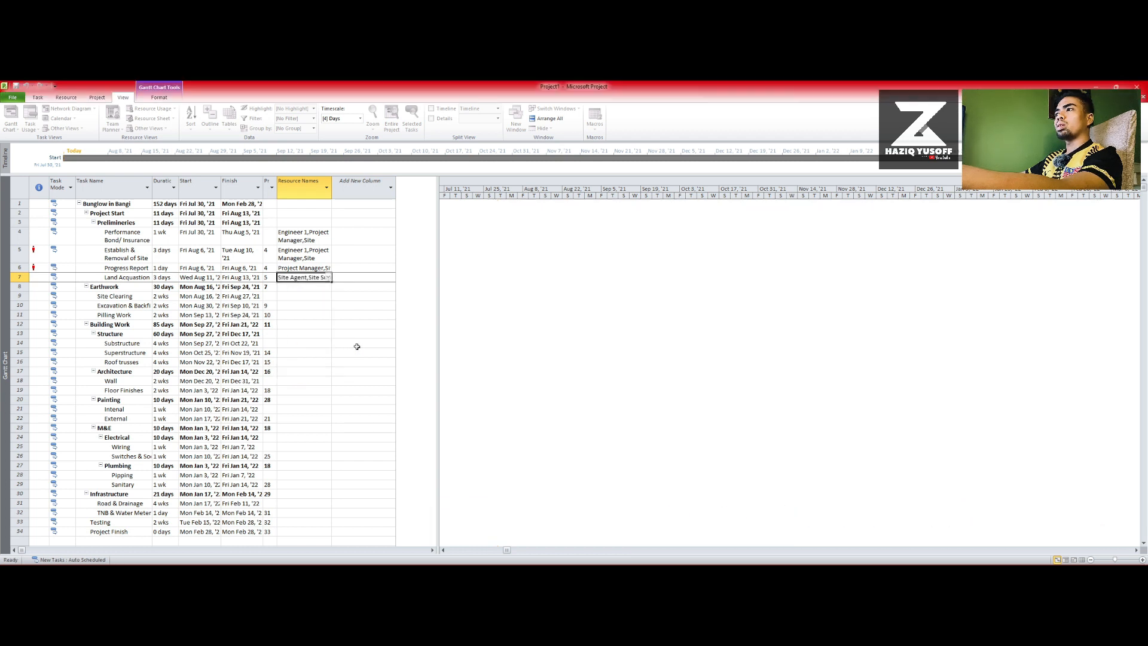
- Assign Engineer 1, OSH and Project Manager to the Site Clearing task under Earthwork
click(305, 297)
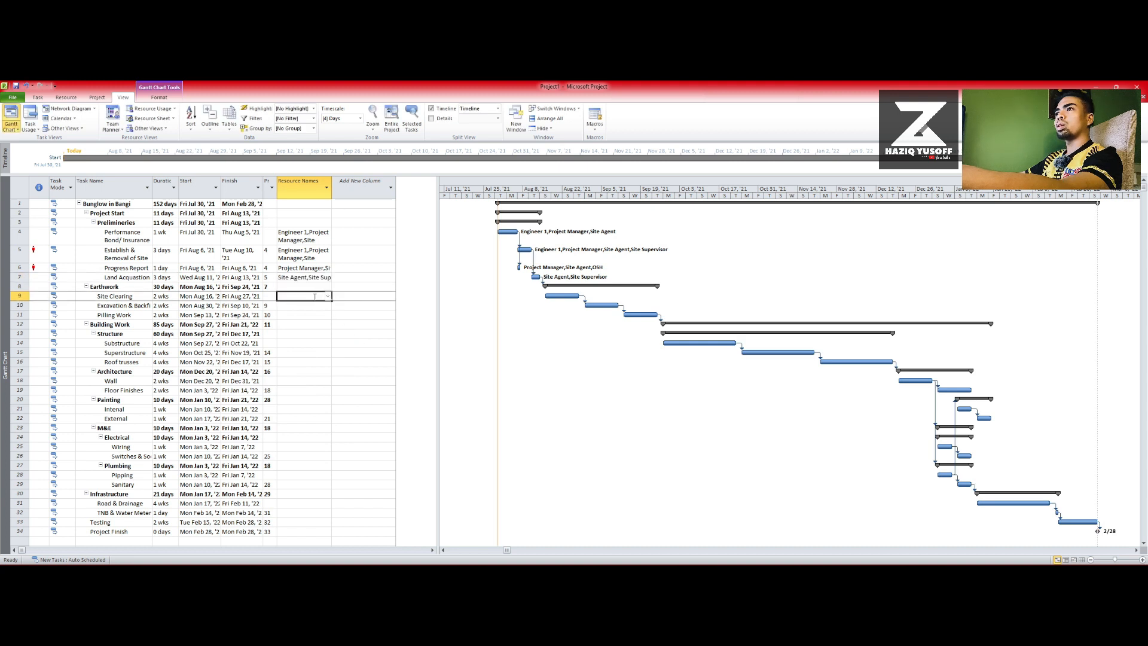
click(328, 297)
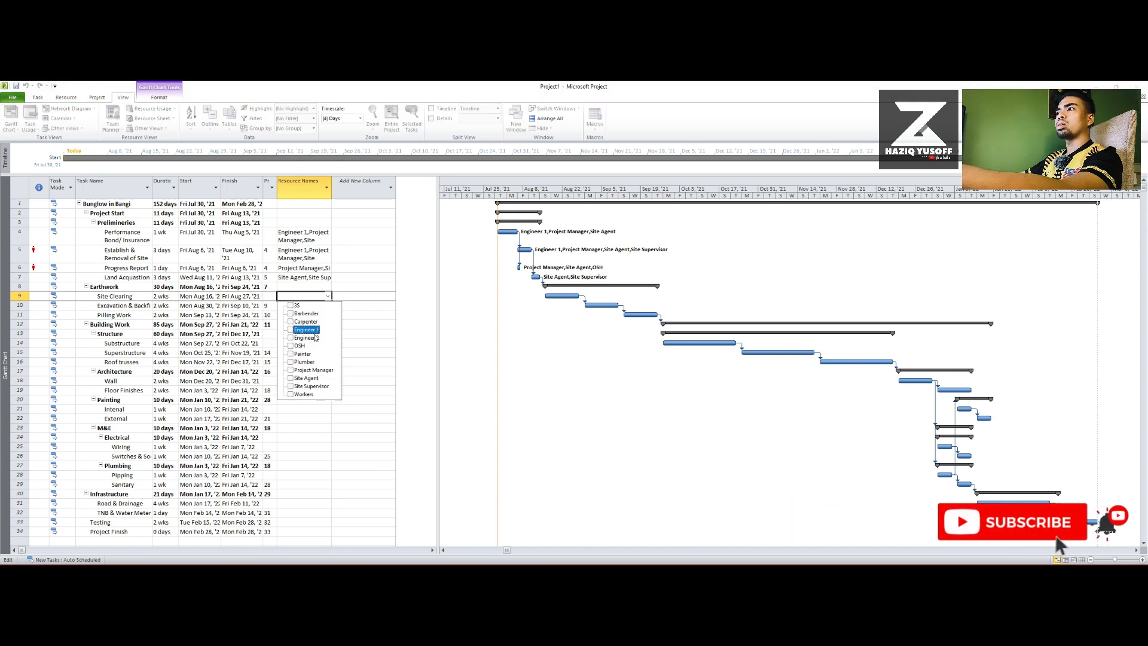
click(290, 330)
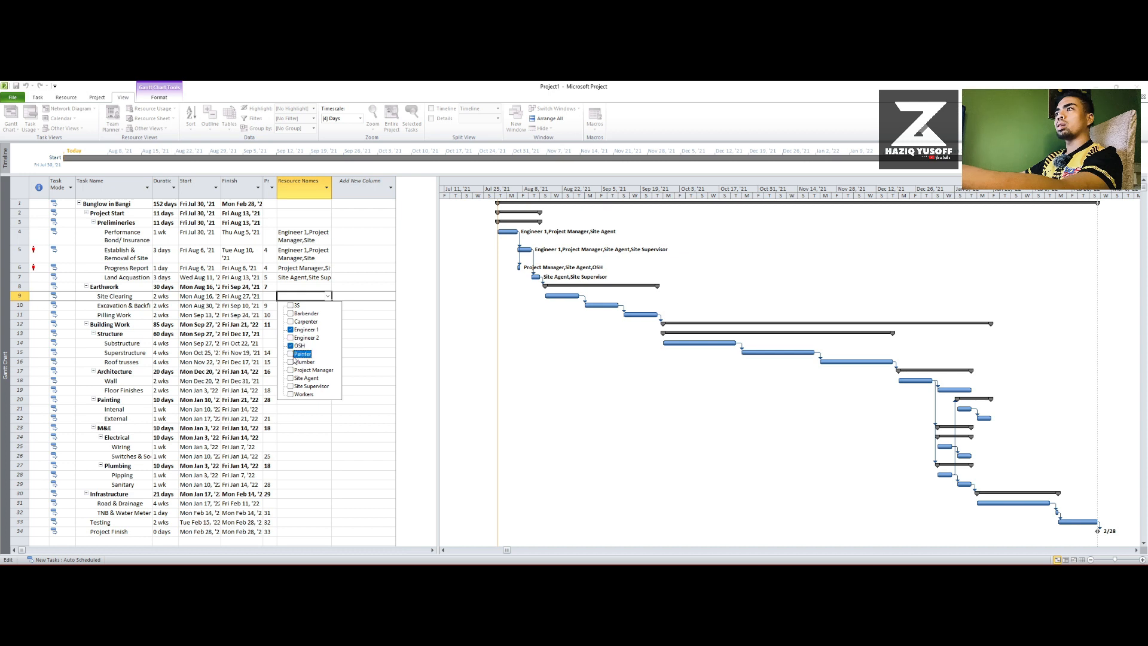
click(291, 370)
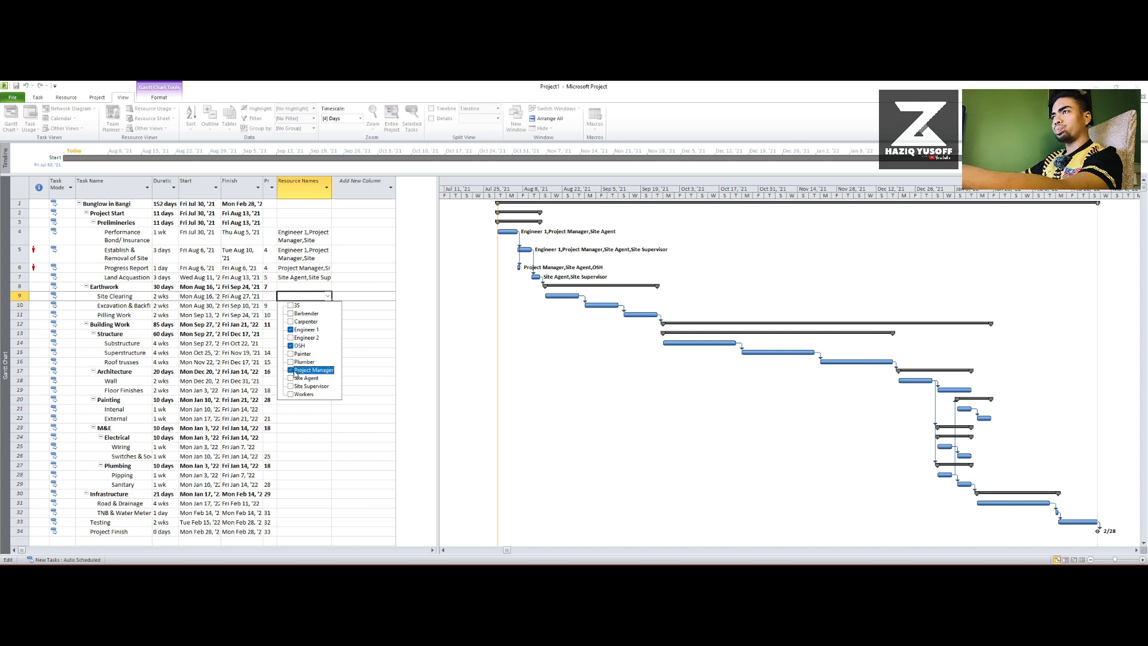
click(385, 372)
- Assign Engineer 1, Project Manager, Site Agent and Site Supervisor to the excavation and backfill task under Earthwork
click(305, 305)
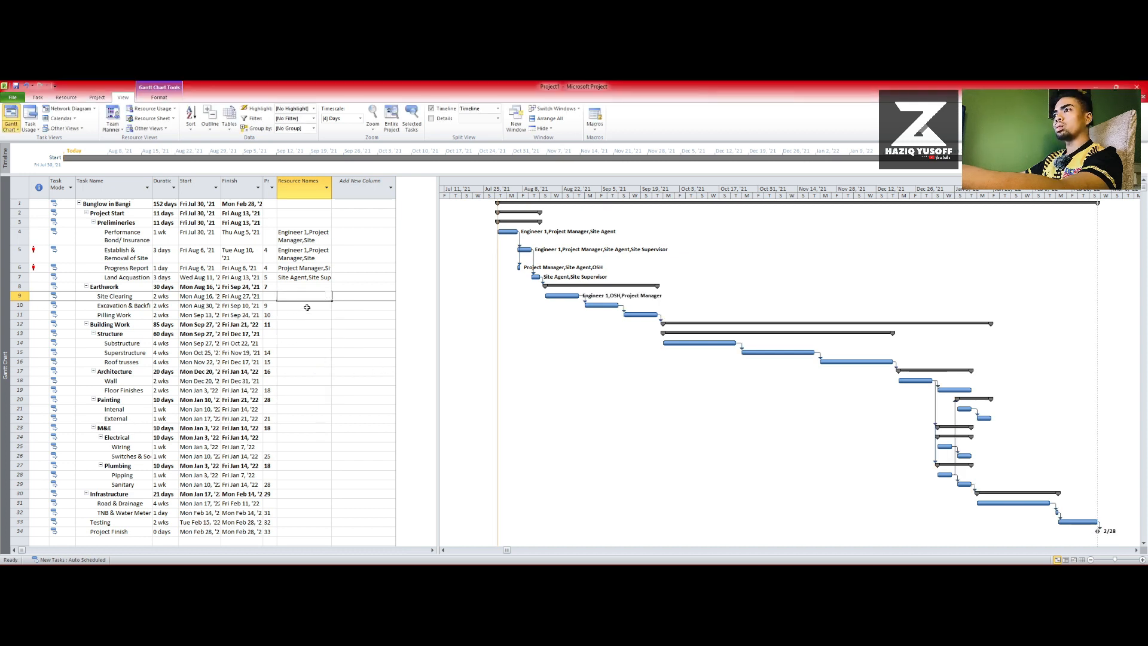
click(328, 305)
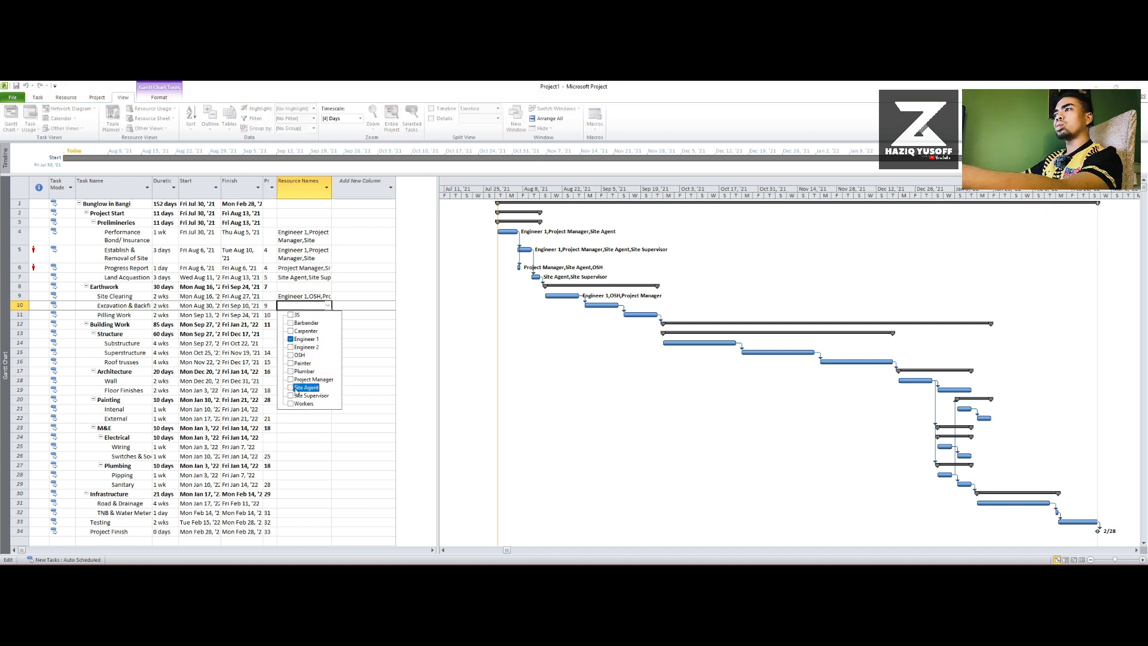
click(292, 387)
click(292, 395)
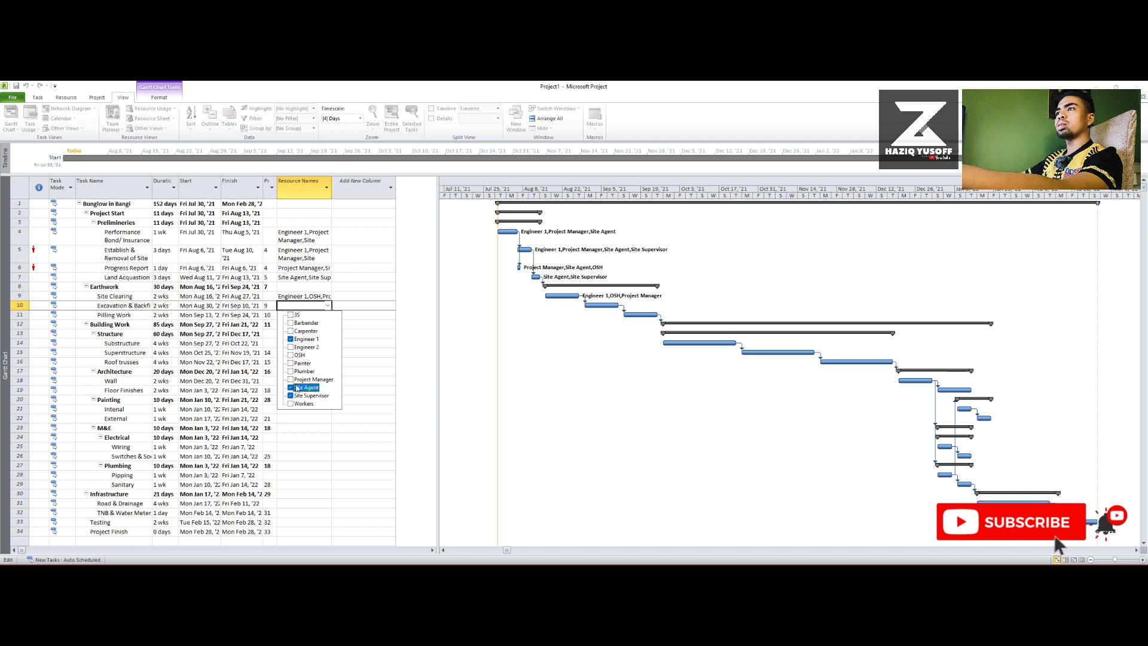
click(292, 379)
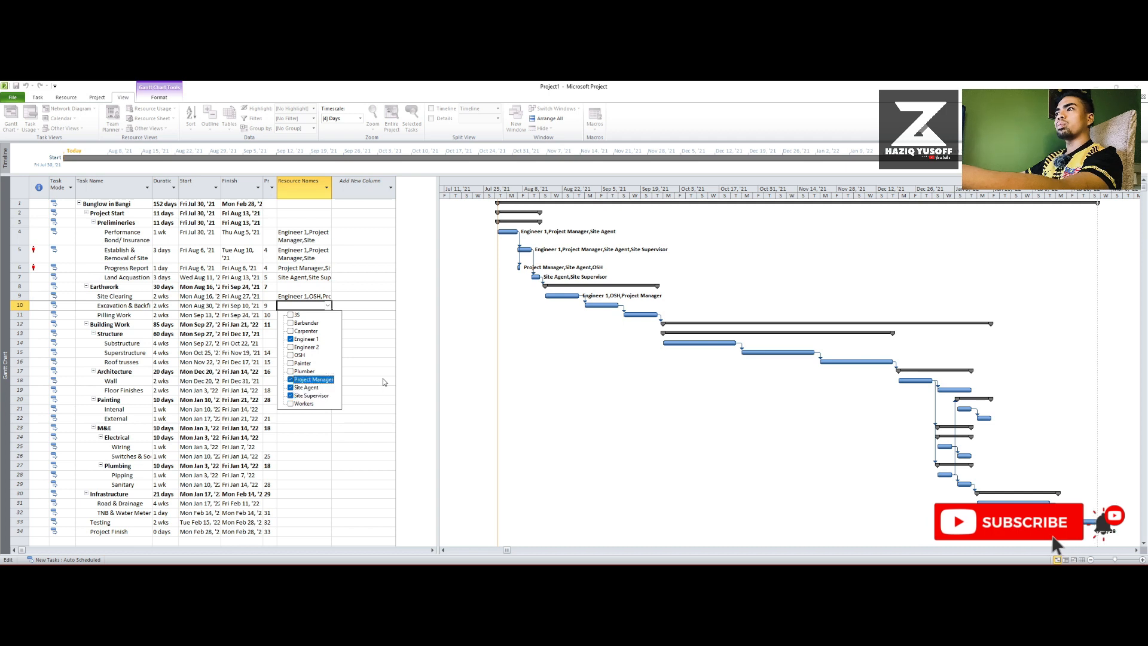
click(364, 380)
- Assign Barbender, Carpenter, Engineer 1, Engineer 2, Project Manager, Site Agent, Site Supervisor and Workers to the Pilling Work task
click(308, 315)
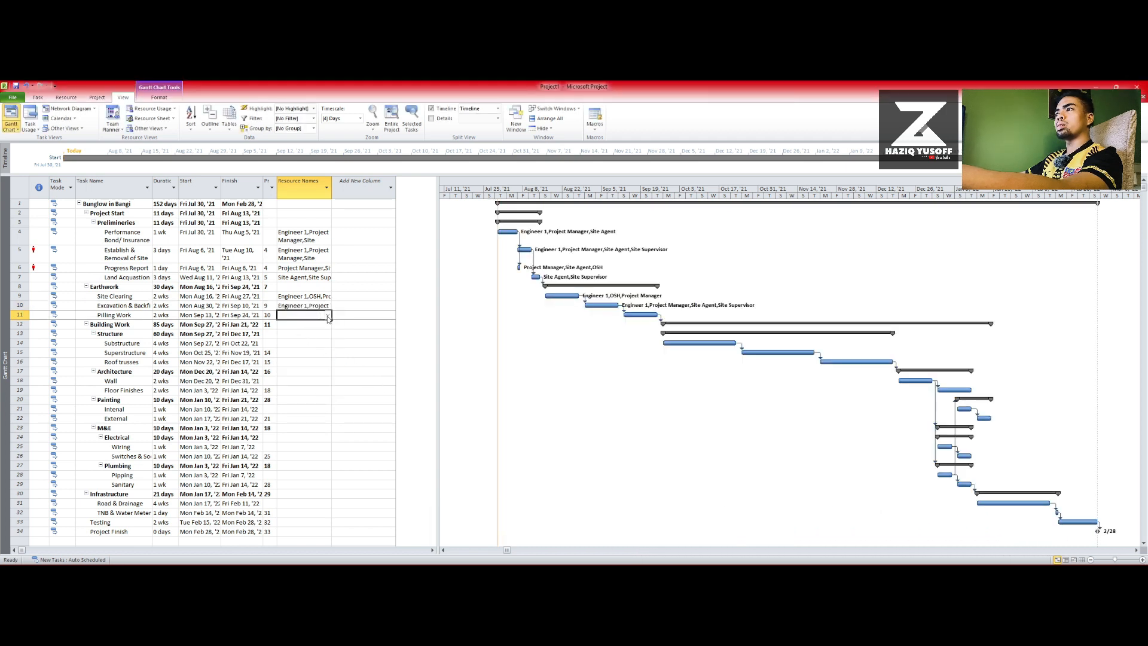
click(328, 315)
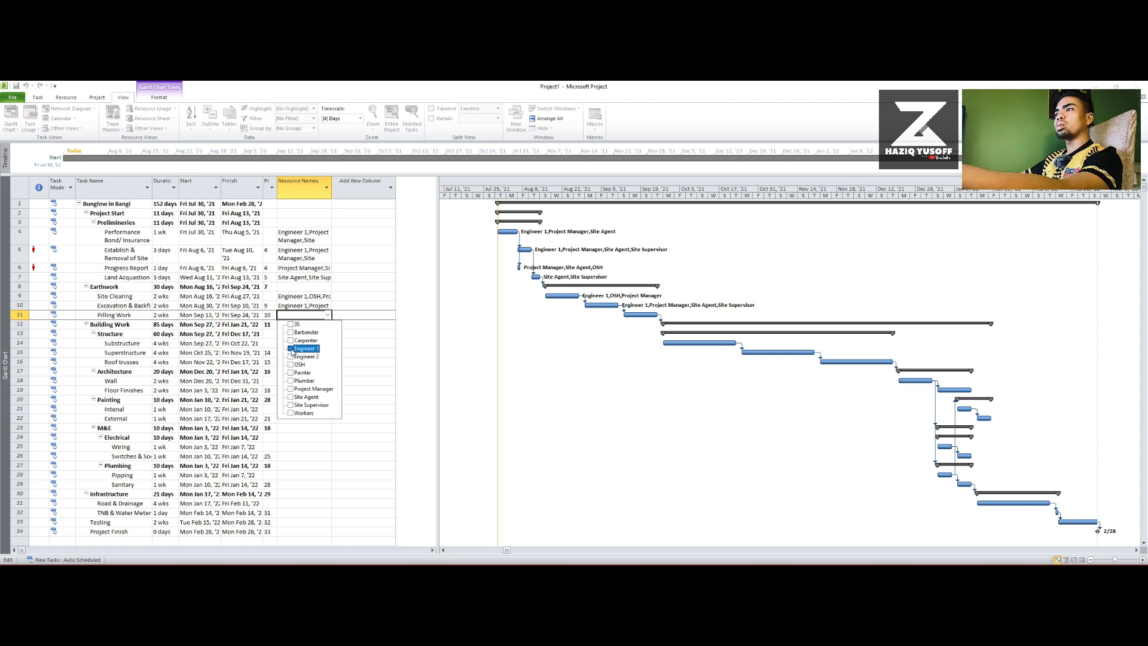
click(290, 397)
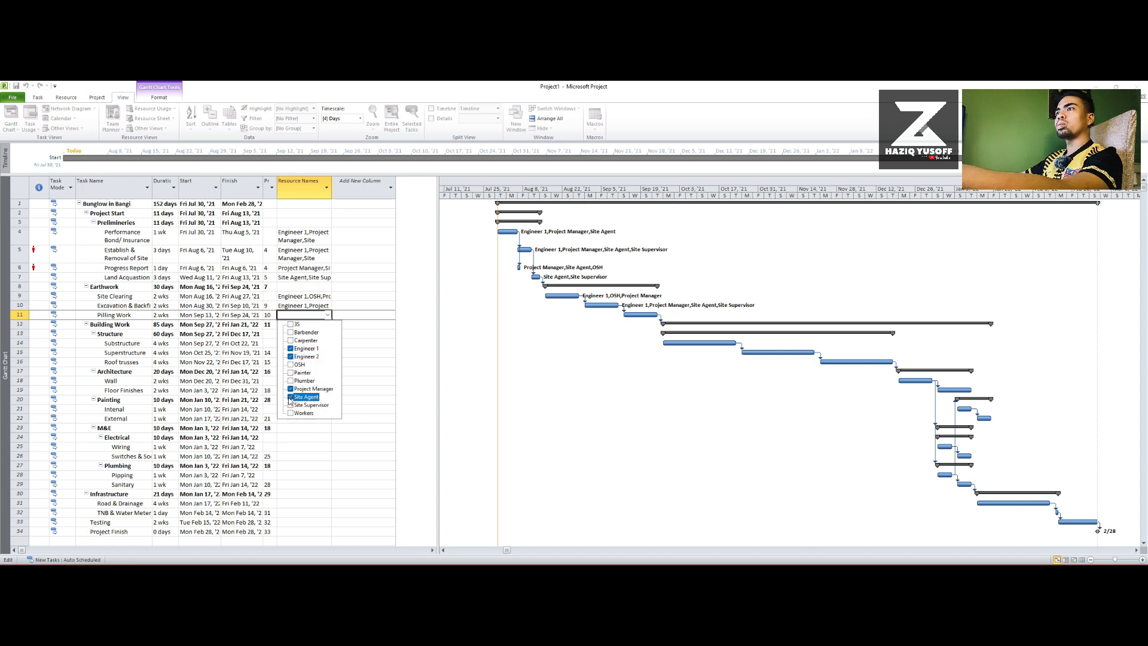
click(291, 404)
click(291, 413)
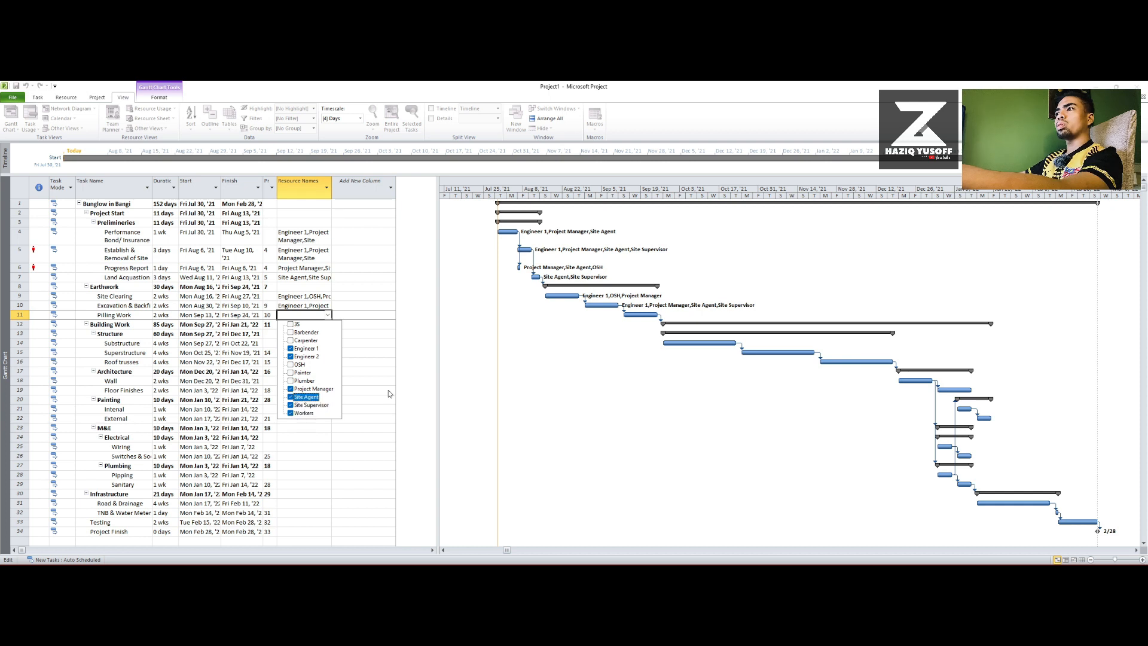
click(290, 341)
click(290, 332)
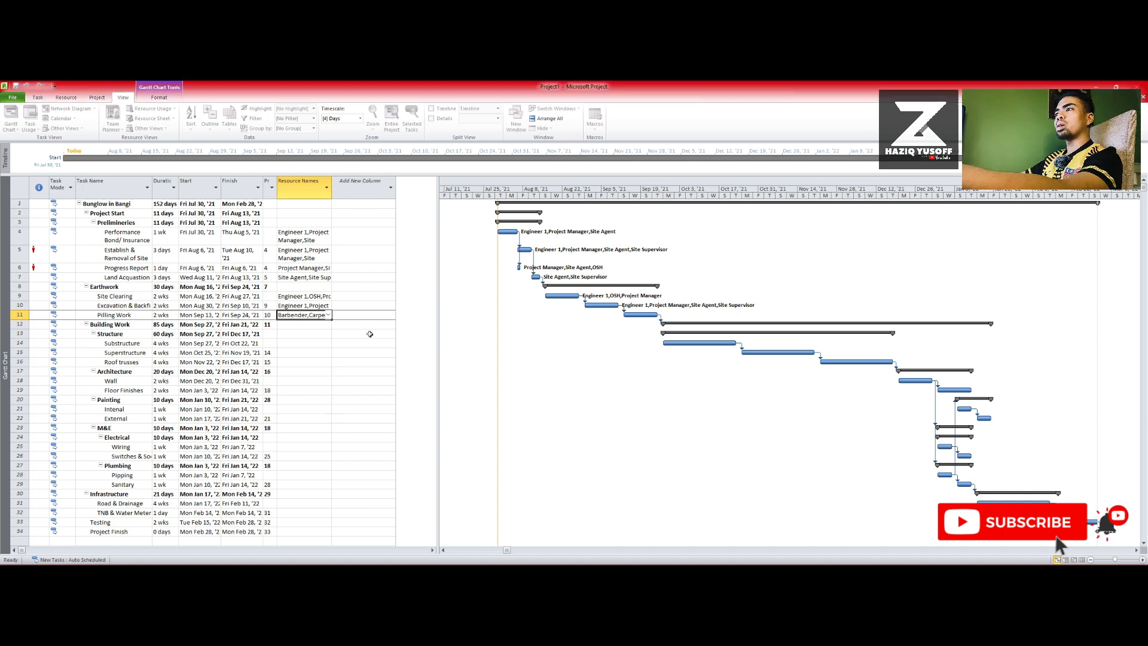
click(370, 335)
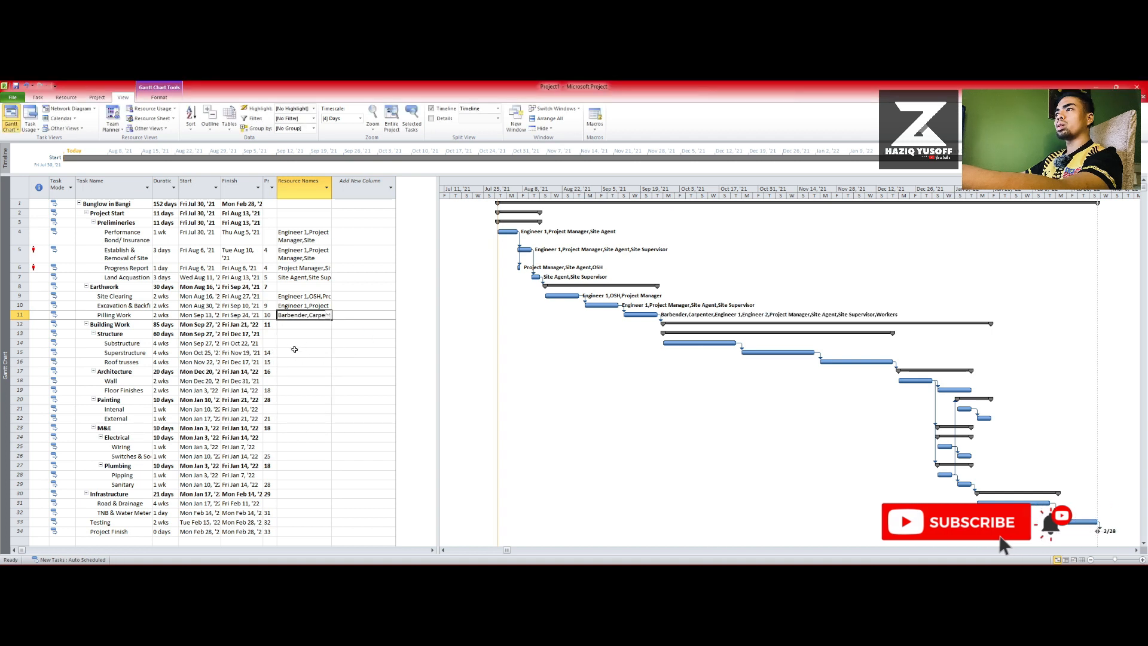
- Assign 3S, Barbender, Carpenter, Engineer 1, Engineer 2, OSH, Project Manager, Site Agent, Site Supervisor and Workers to the Substructure task
click(318, 344)
click(328, 344)
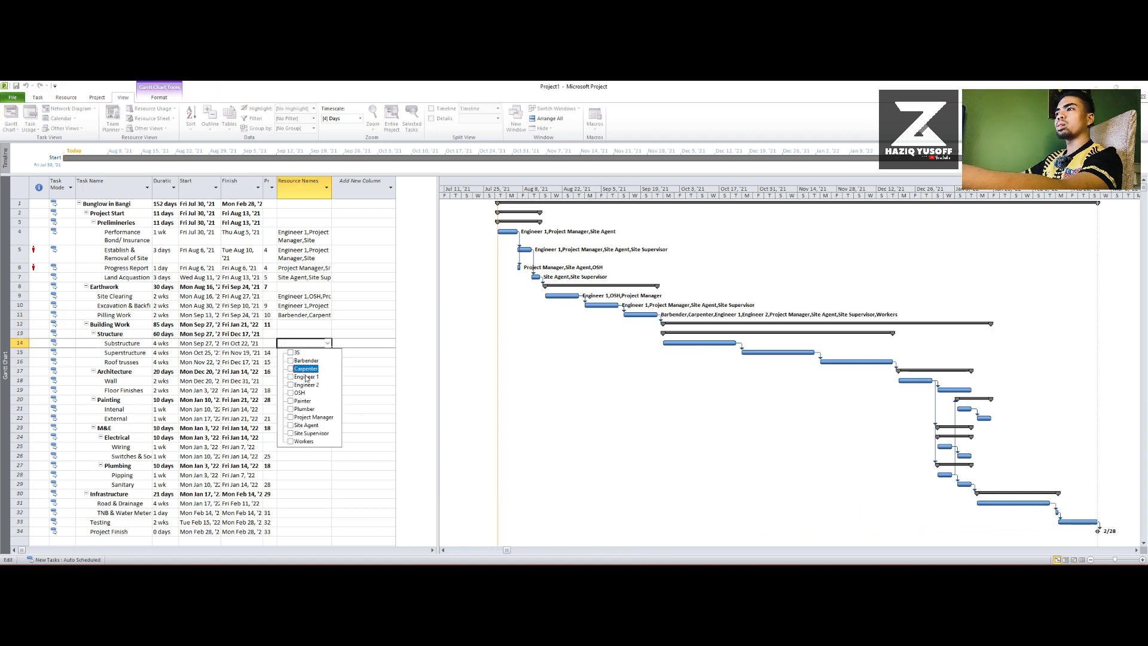
click(290, 361)
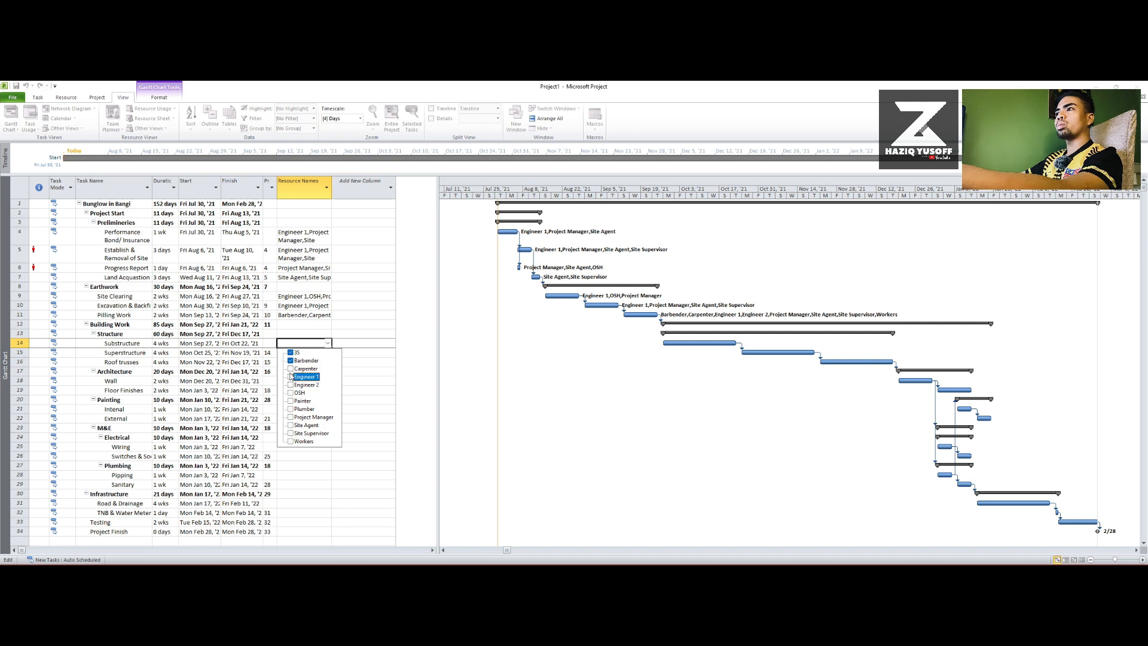
click(290, 368)
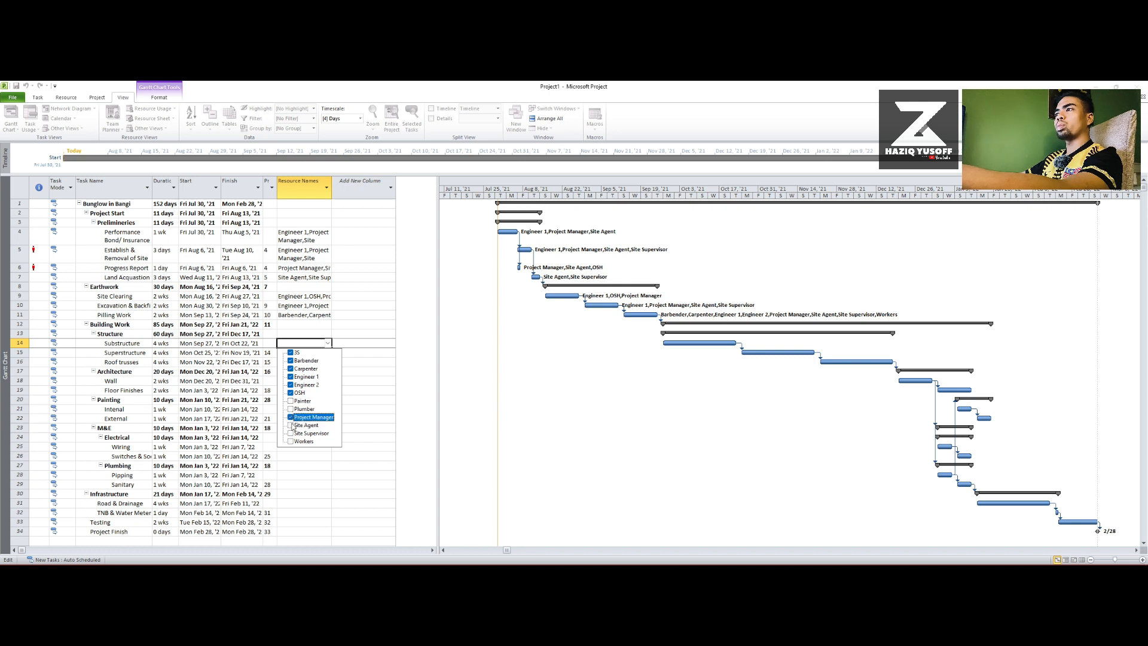
click(290, 425)
click(290, 433)
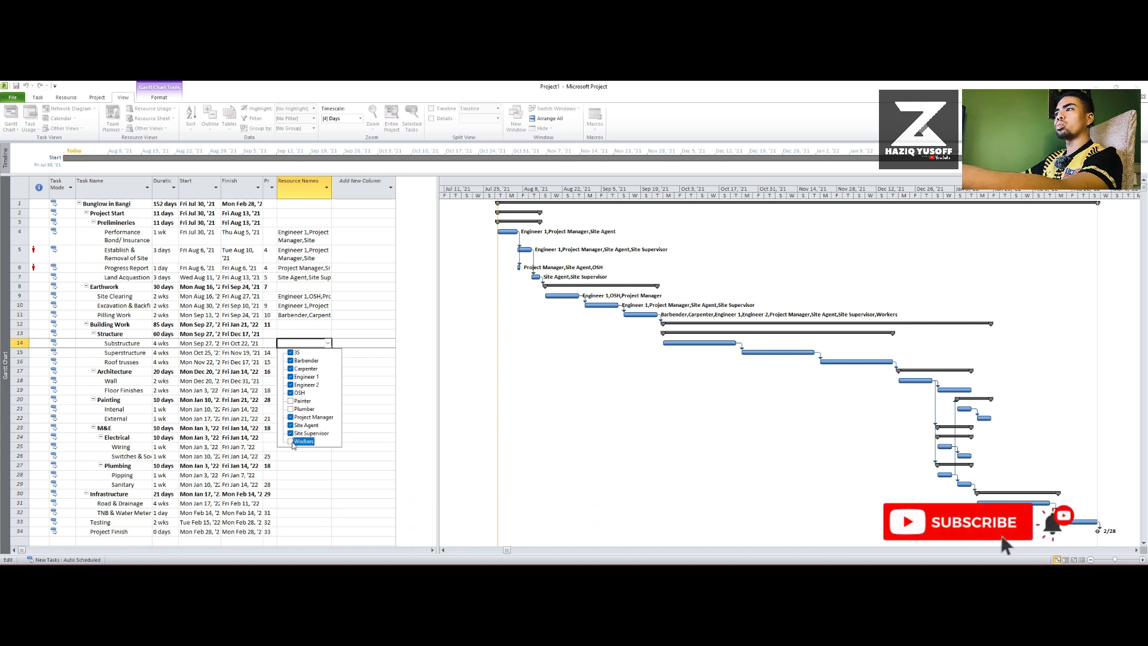
click(291, 441)
click(366, 432)
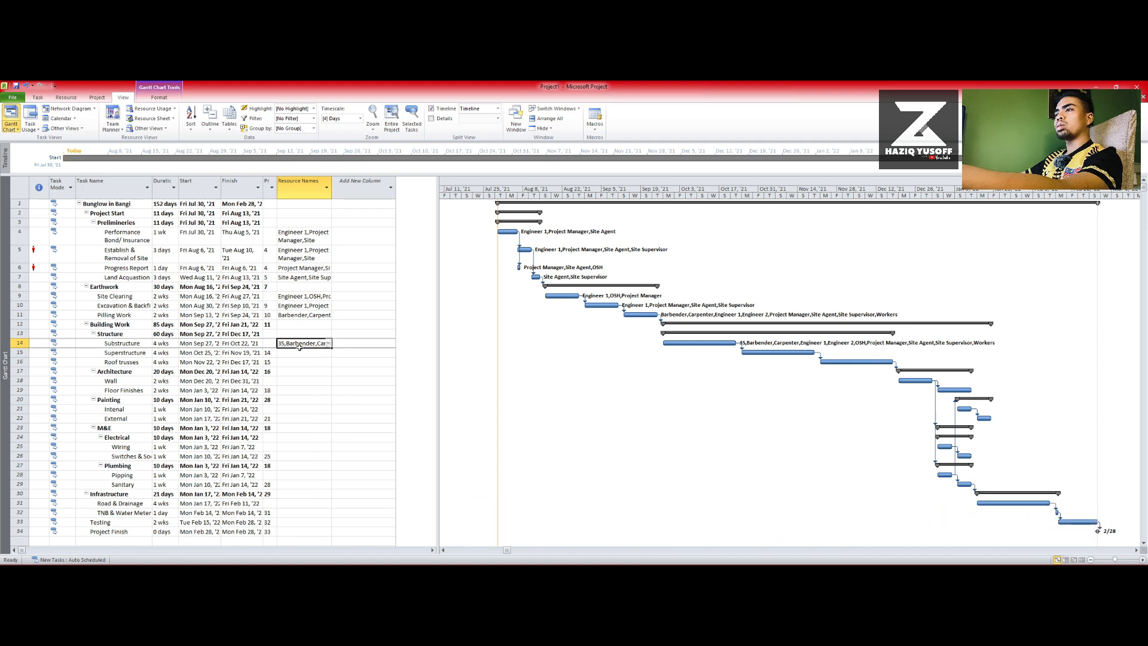
- Copy the Substructure task's resource assignments to the Superstructure and Roof trusses tasks under Structure
click(297, 354)
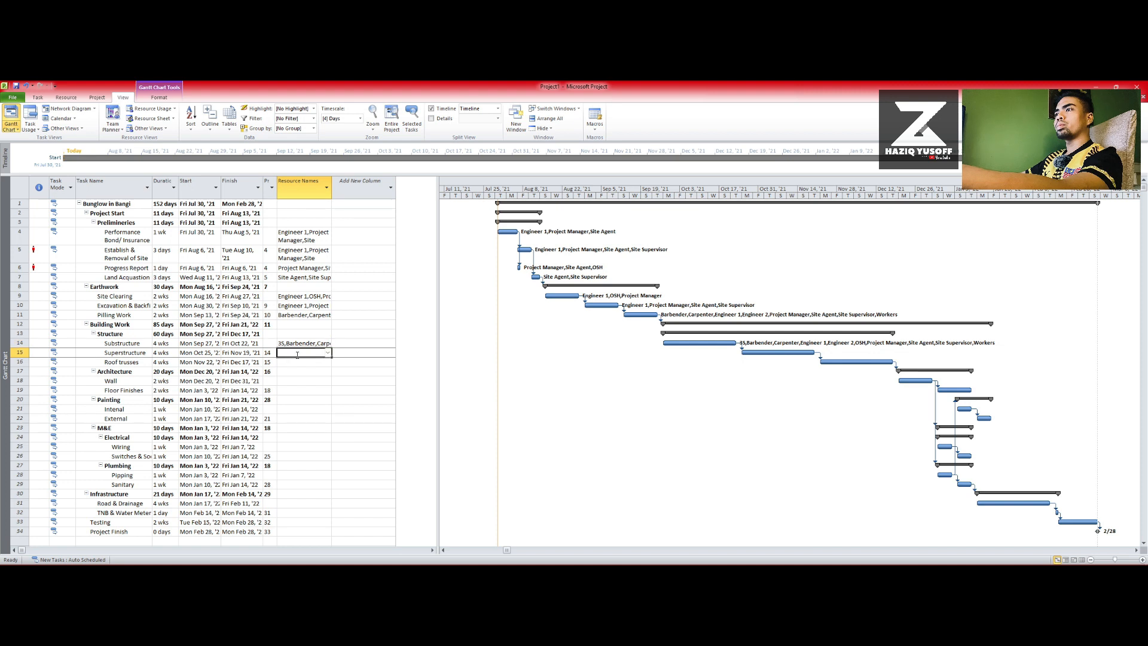
text(3S,Barbender,Carpenter,Engineer 1,Engineer 2,OSH,Project Manager,Site Agent,Site Supervisor,Workers)
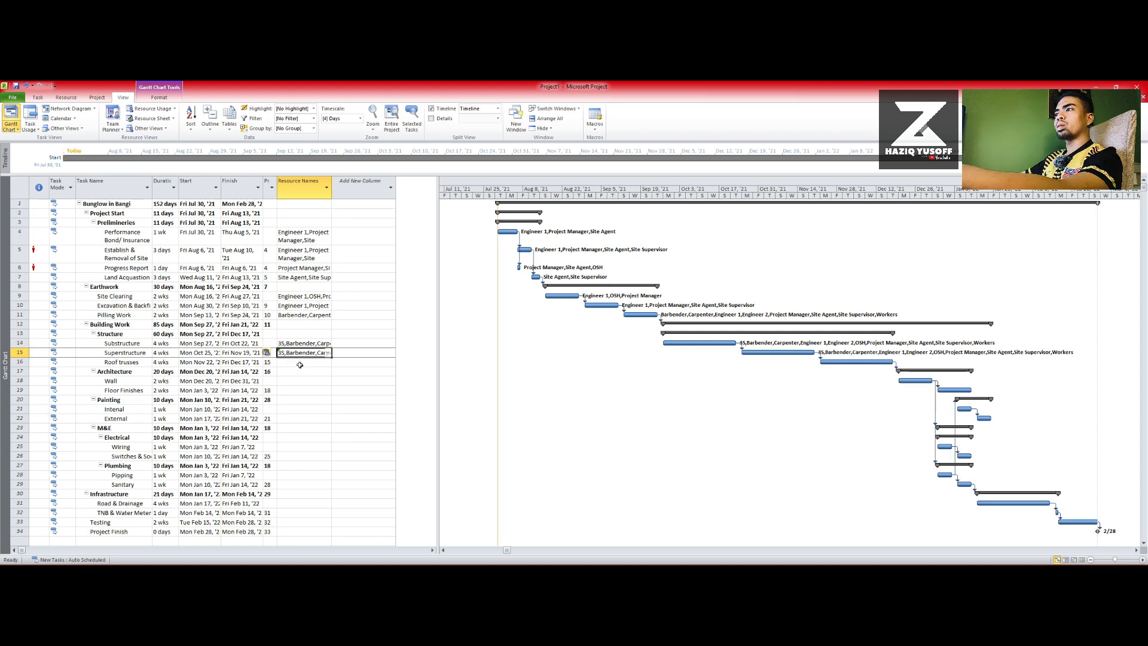
click(299, 362)
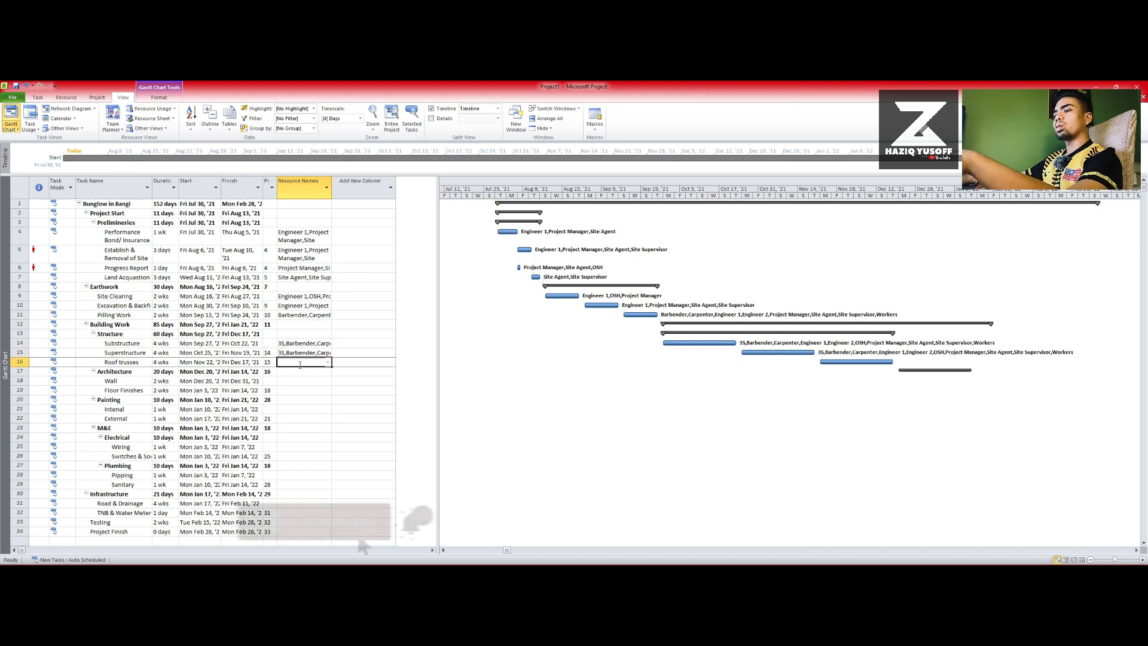
text(3S,Barbender,Carpenter,Engineer 1,Engineer 2,OSH,Project Manager,Site Agent,Site Supervisor,Workers)
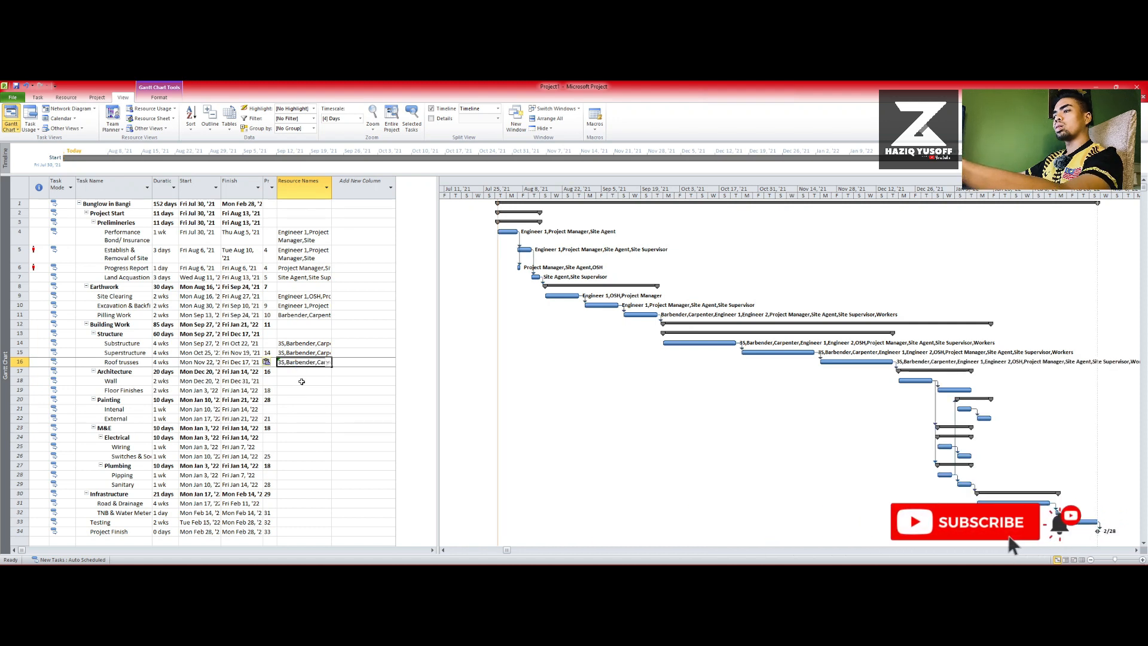
- Give the Wall and Floor Finishes tasks under Architecture the same resource assignments as the Structure tasks
click(302, 381)
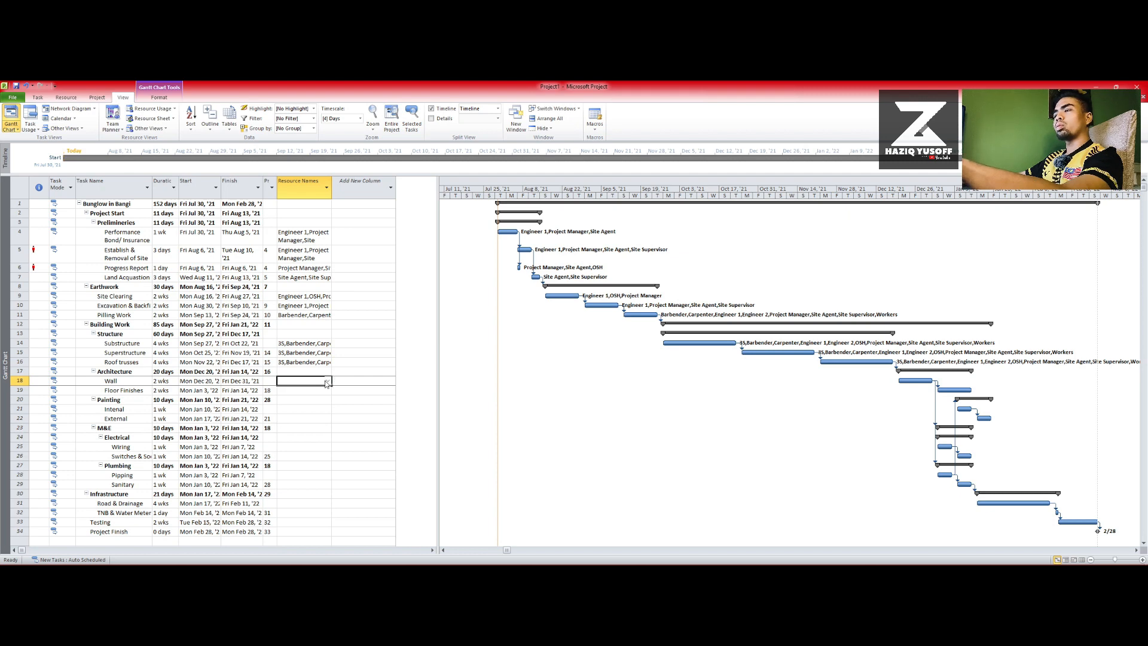
text(3S,Barbender,Carpenter,Engineer 1,Engineer 2,OSH,Project Manager,Site Agent,Site Supervisor,Workers)
click(311, 390)
text(3S,Barbender,Carpenter,Engineer 1,Engineer 2,OSH,Project Manager,Site Agent,Site Supervisor,Workers)
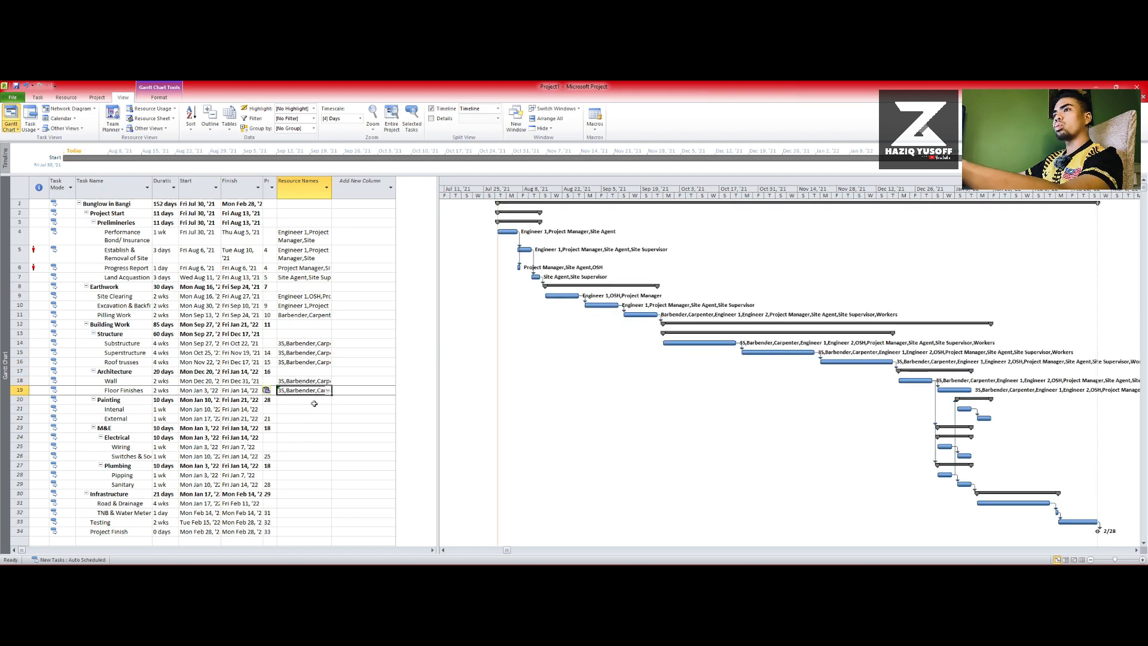
- Assign Painter, Site Supervisor and Workers to the Intenal task under Painting
click(311, 410)
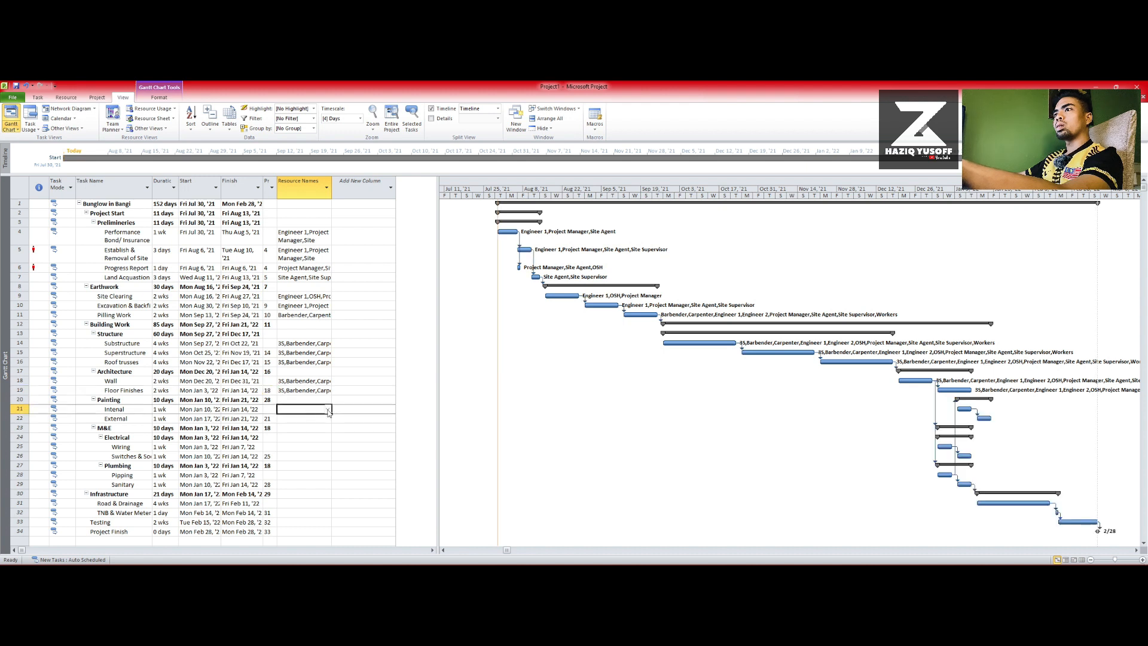
click(328, 410)
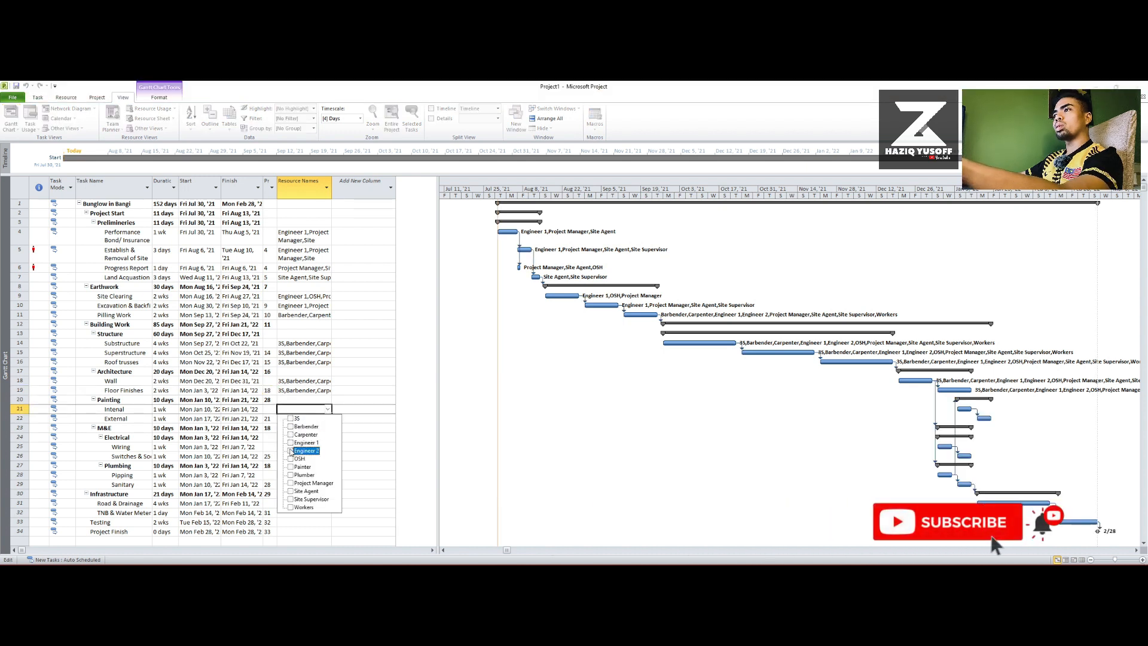
click(302, 466)
click(291, 507)
click(291, 499)
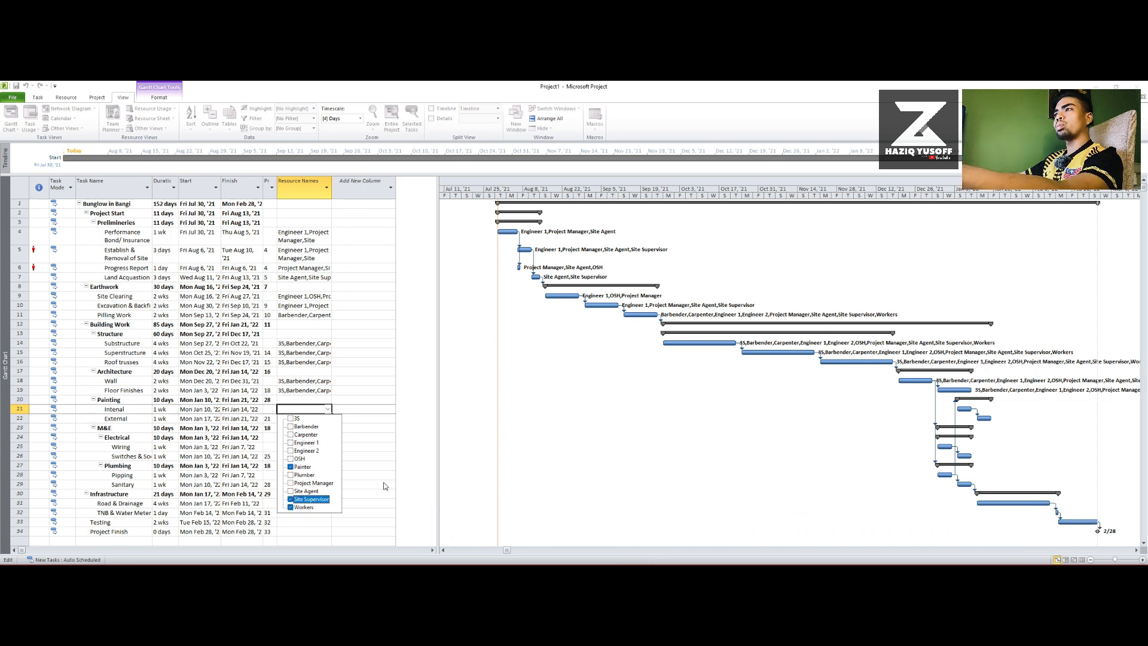
click(353, 469)
- Assign Painter, Site Supervisor and Workers to the External task under Painting
click(311, 420)
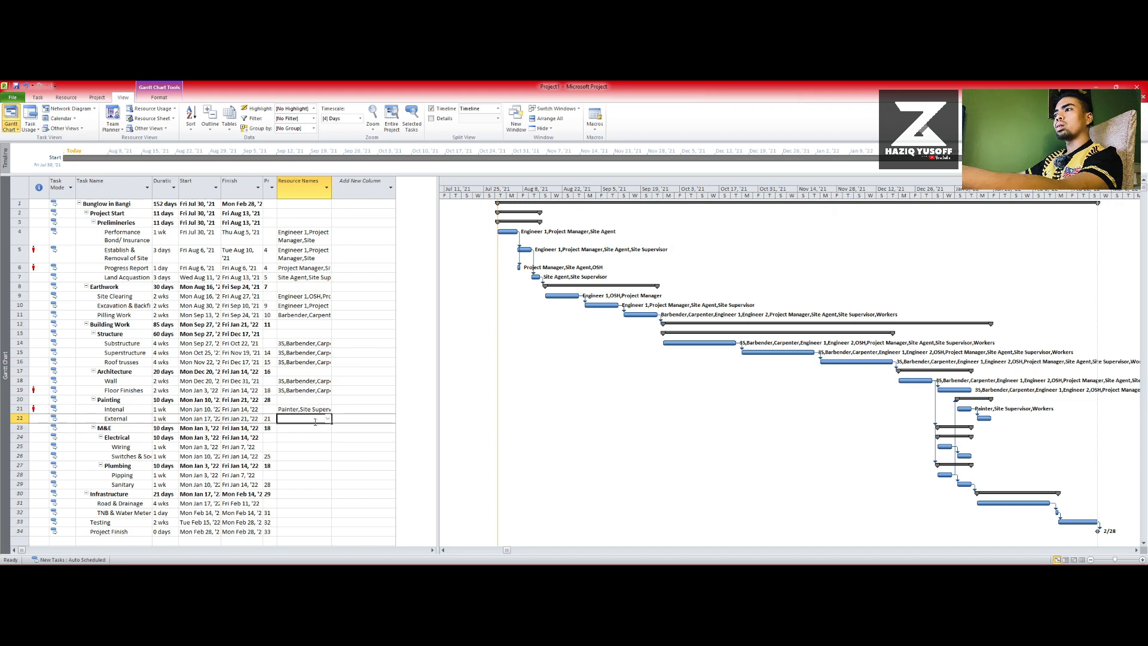
click(327, 420)
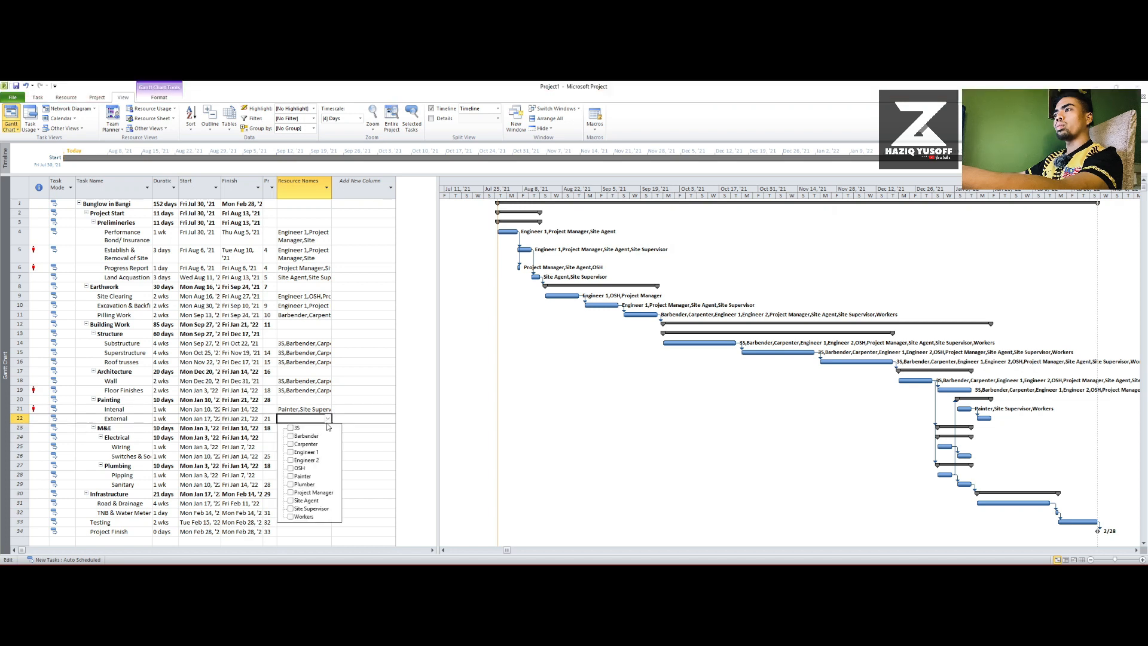
click(294, 517)
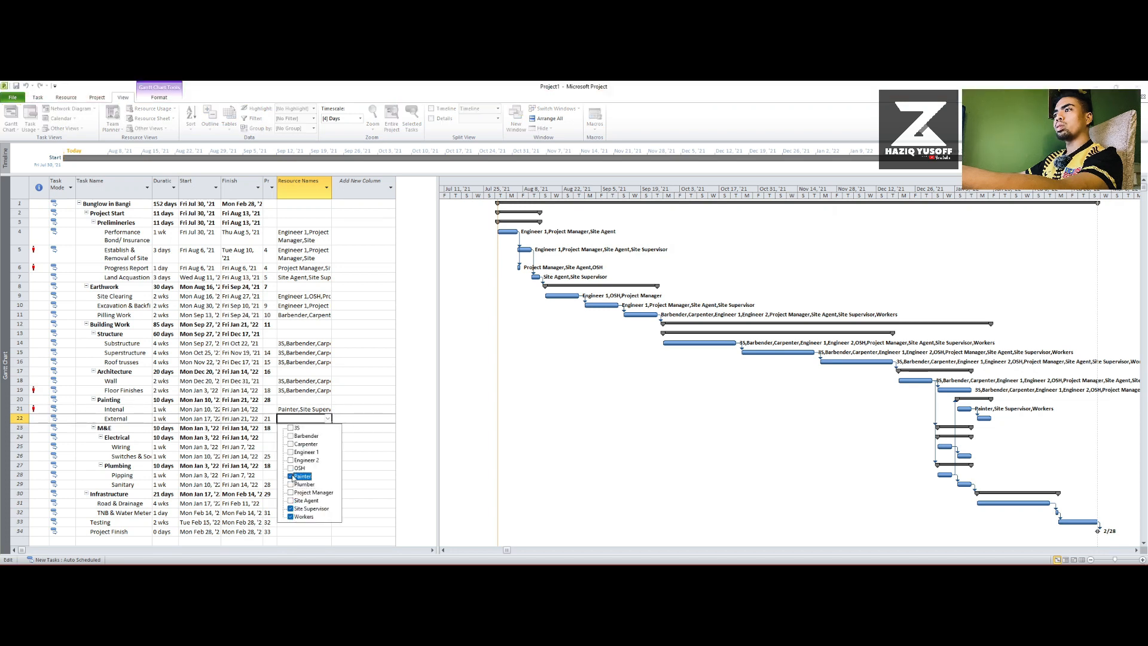
click(365, 481)
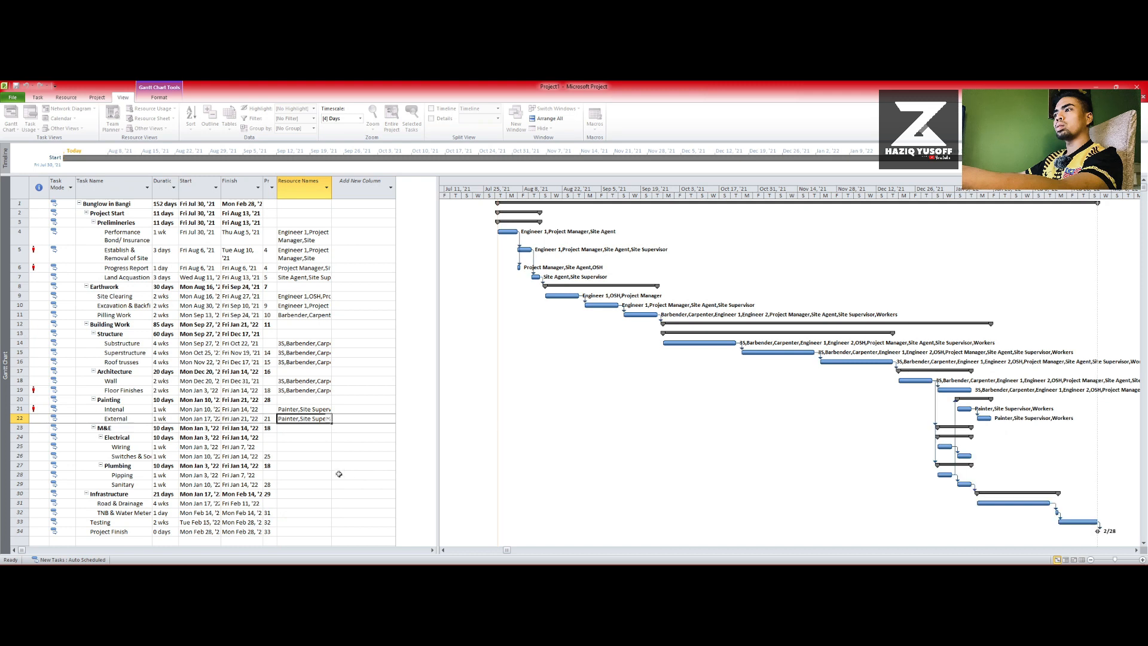
- Assign 3S, Engineer 2, Site Agent, Site Supervisor and Workers to the wiring and switches tasks under Electrical
click(300, 445)
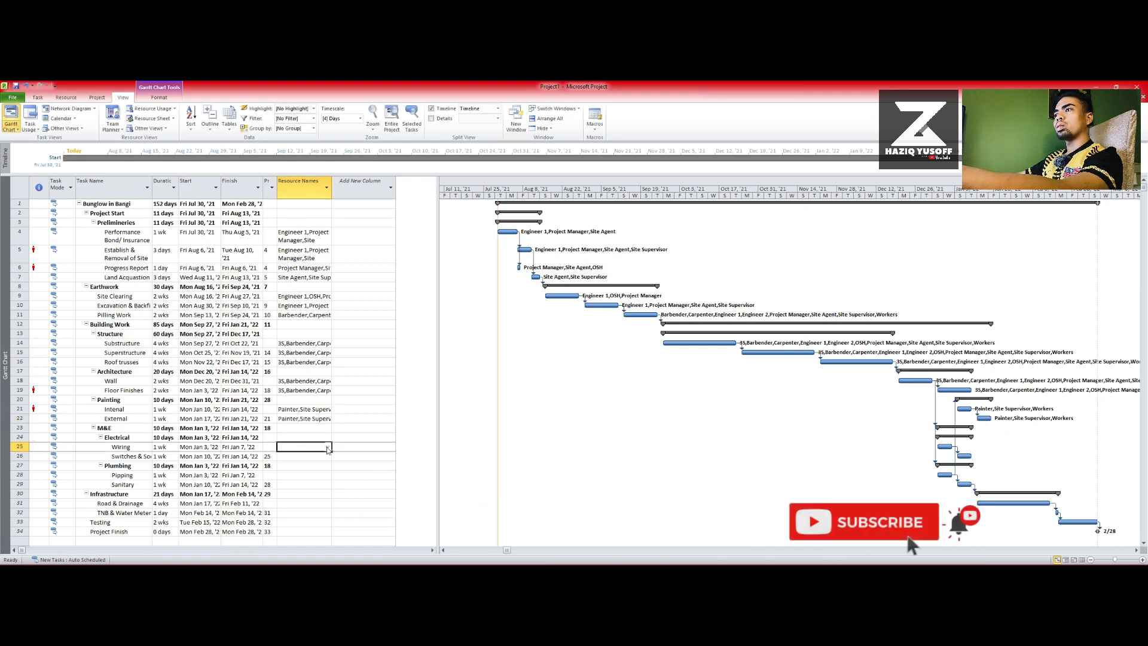
click(327, 447)
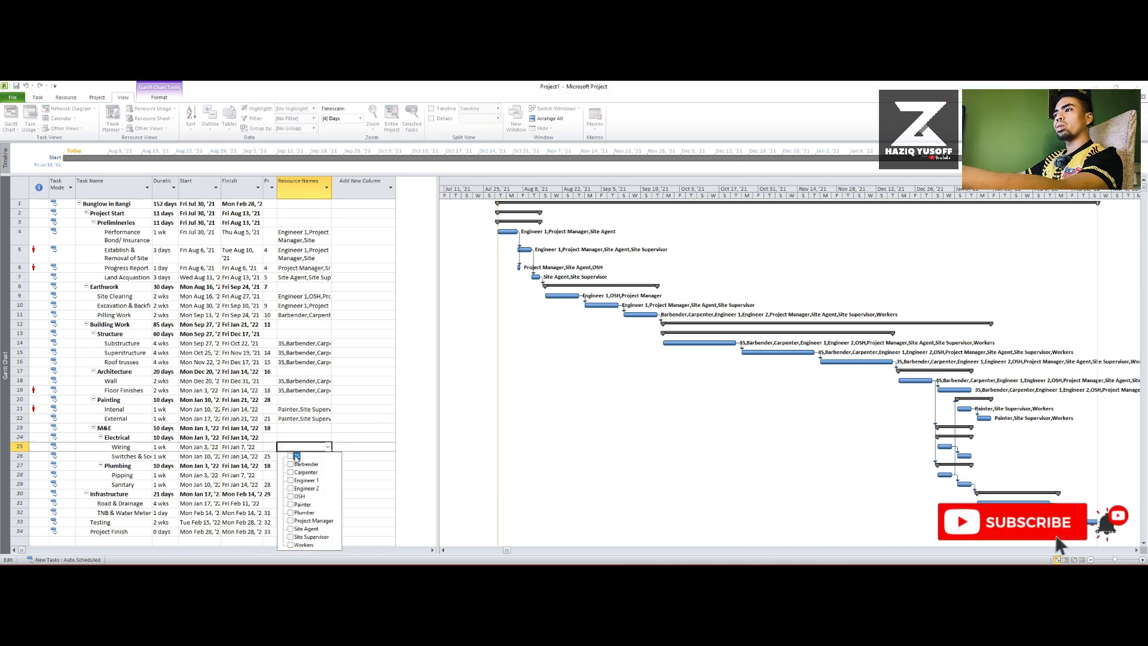
click(296, 456)
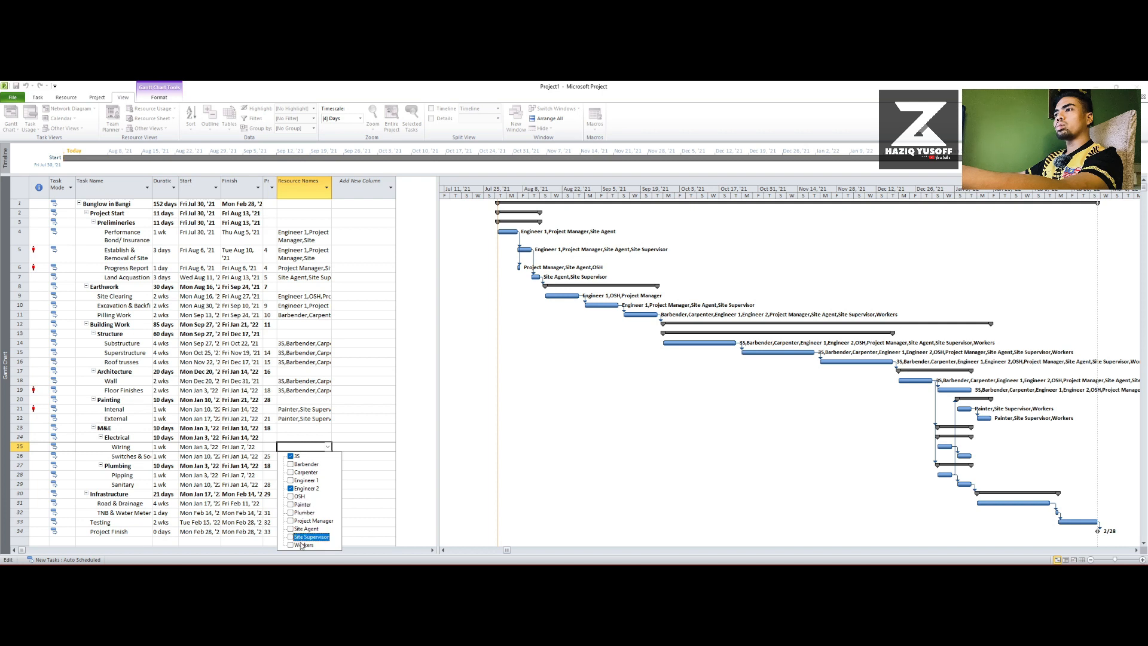
click(296, 529)
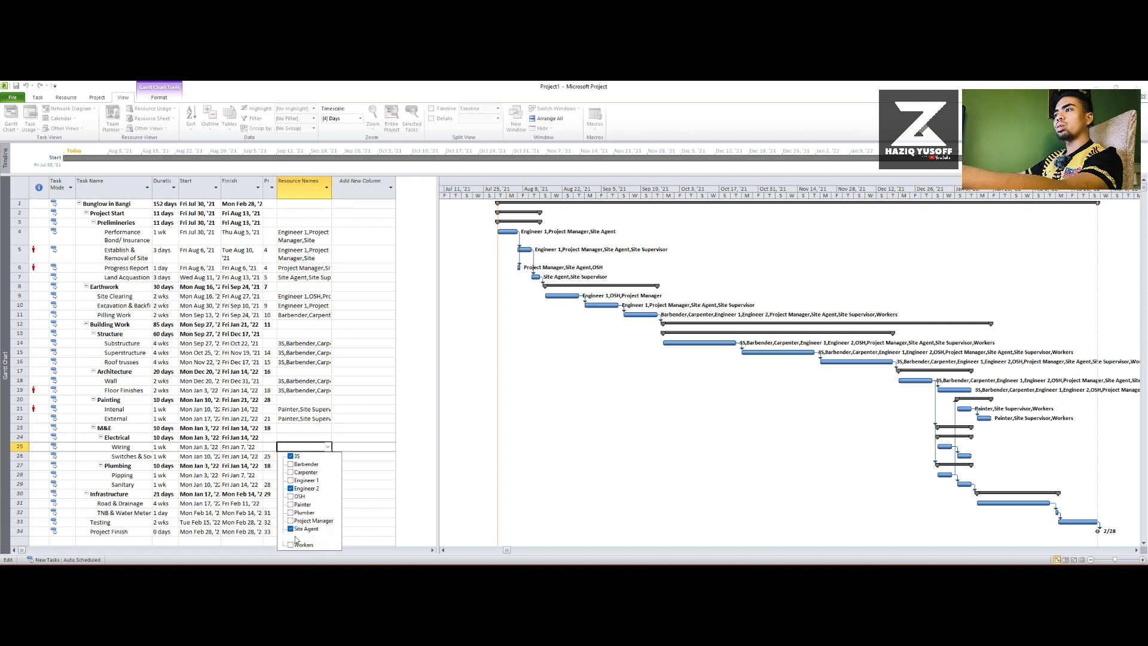
click(295, 537)
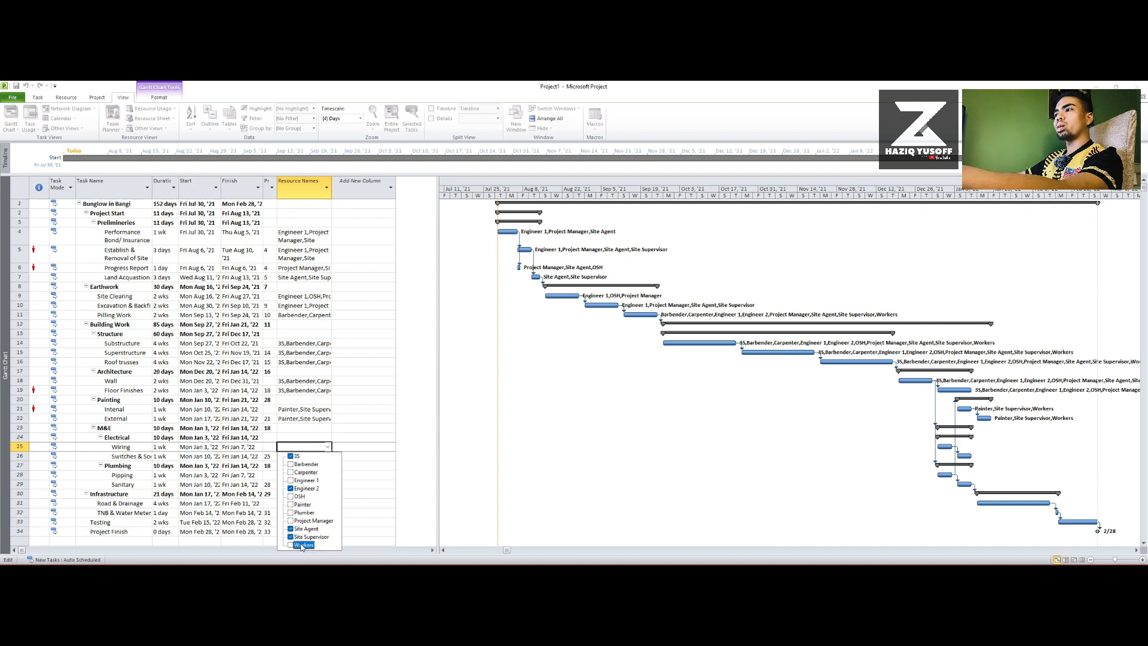
click(361, 508)
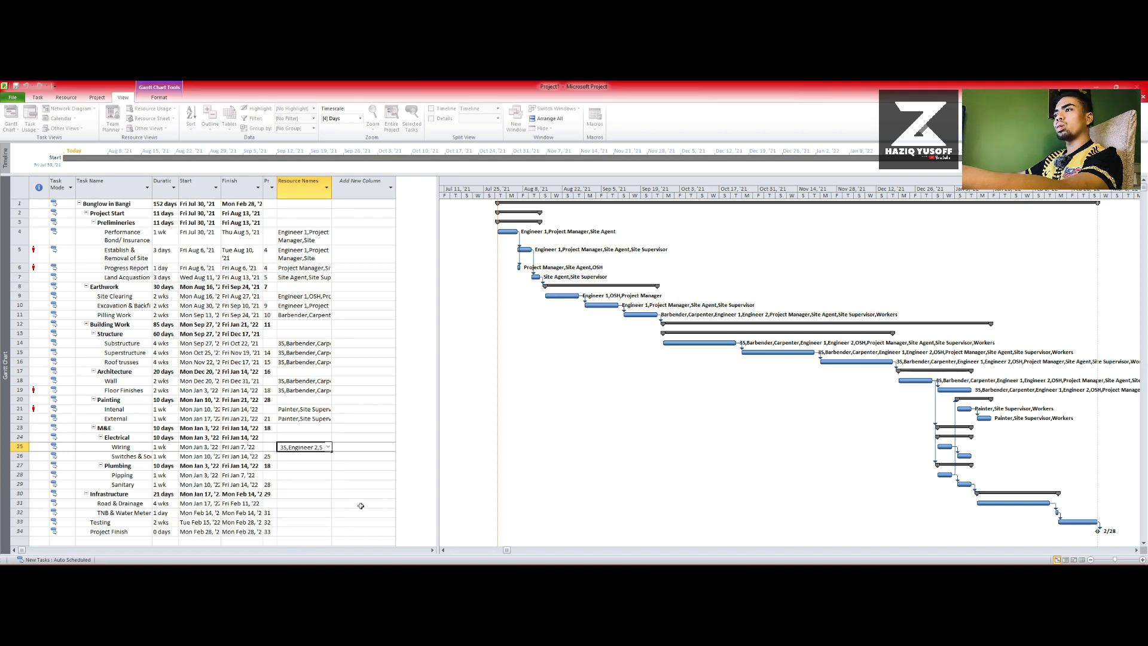
click(301, 457)
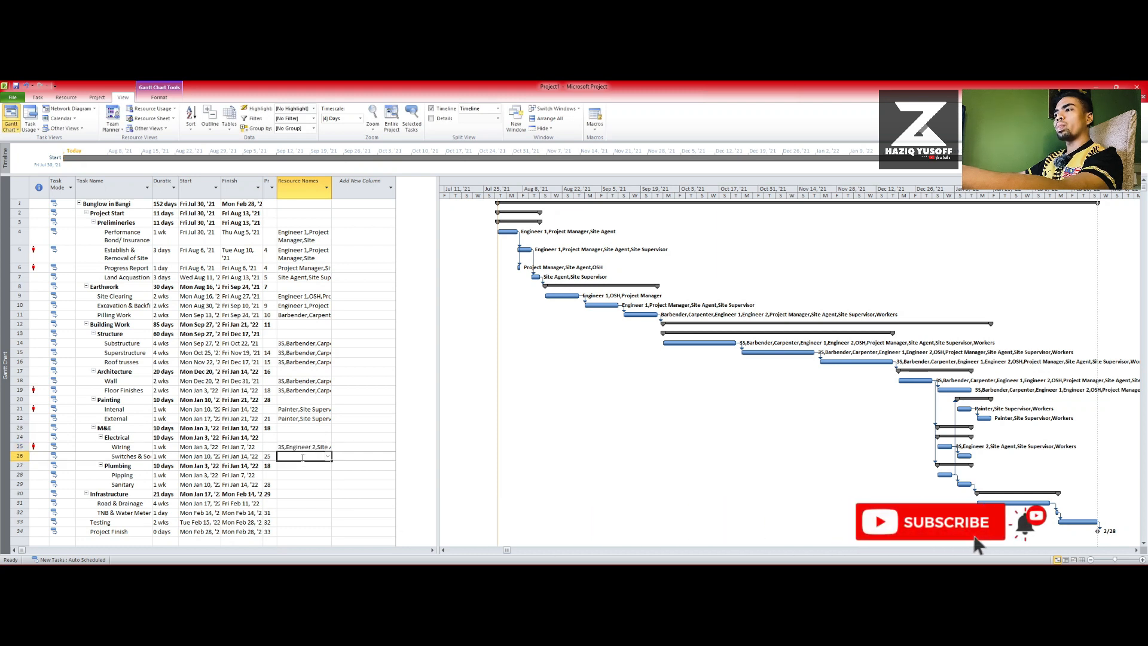
- Assign 3S, Plumber, Site Agent, Site Supervisor and Workers to the Pipping task under Plumbing
click(300, 474)
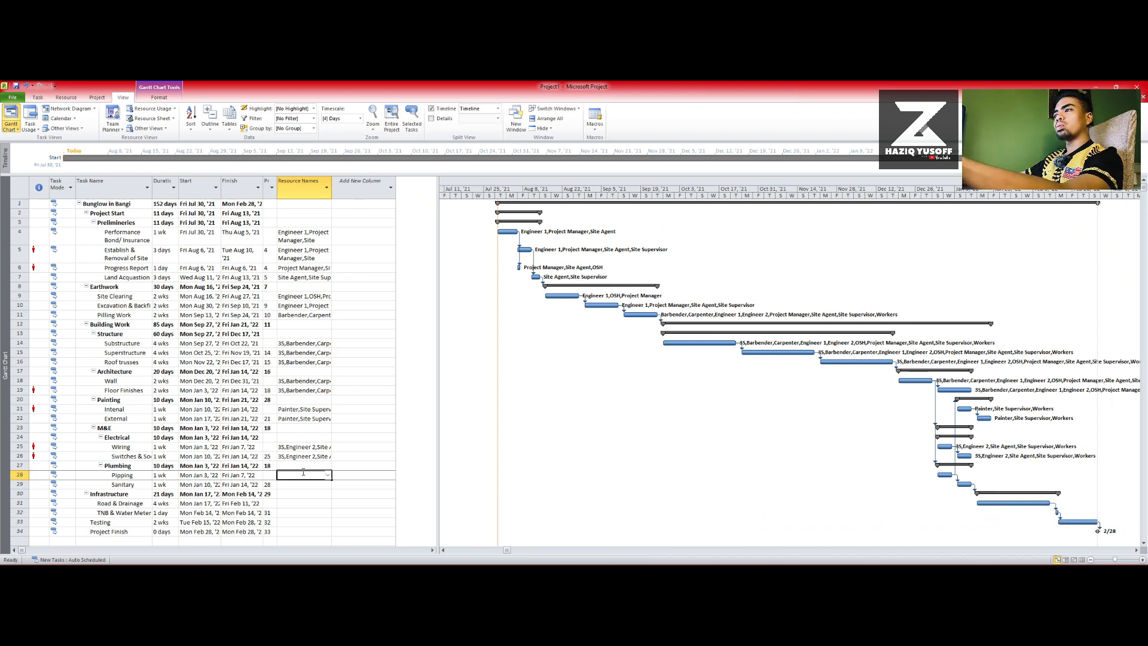
click(330, 476)
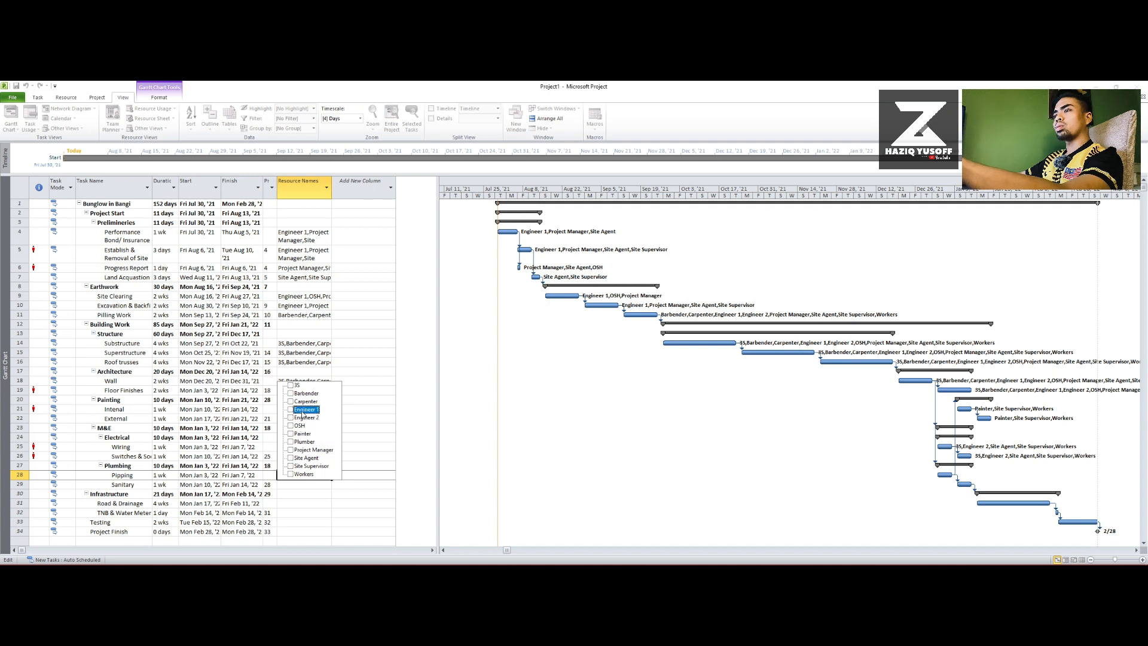
click(290, 441)
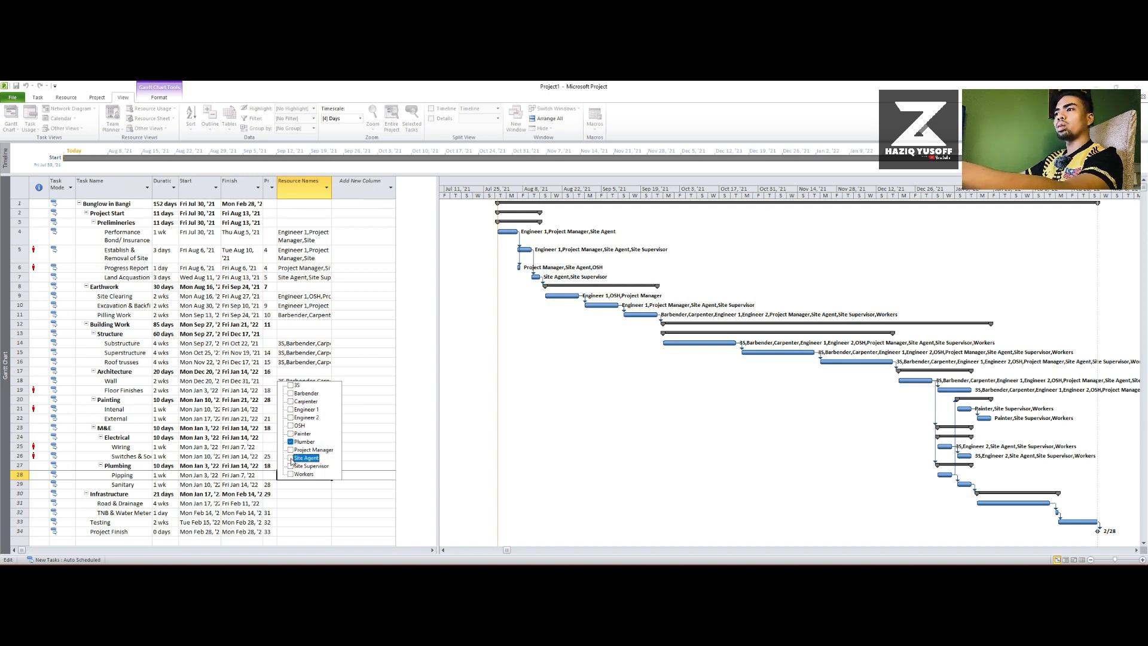
click(290, 465)
click(291, 474)
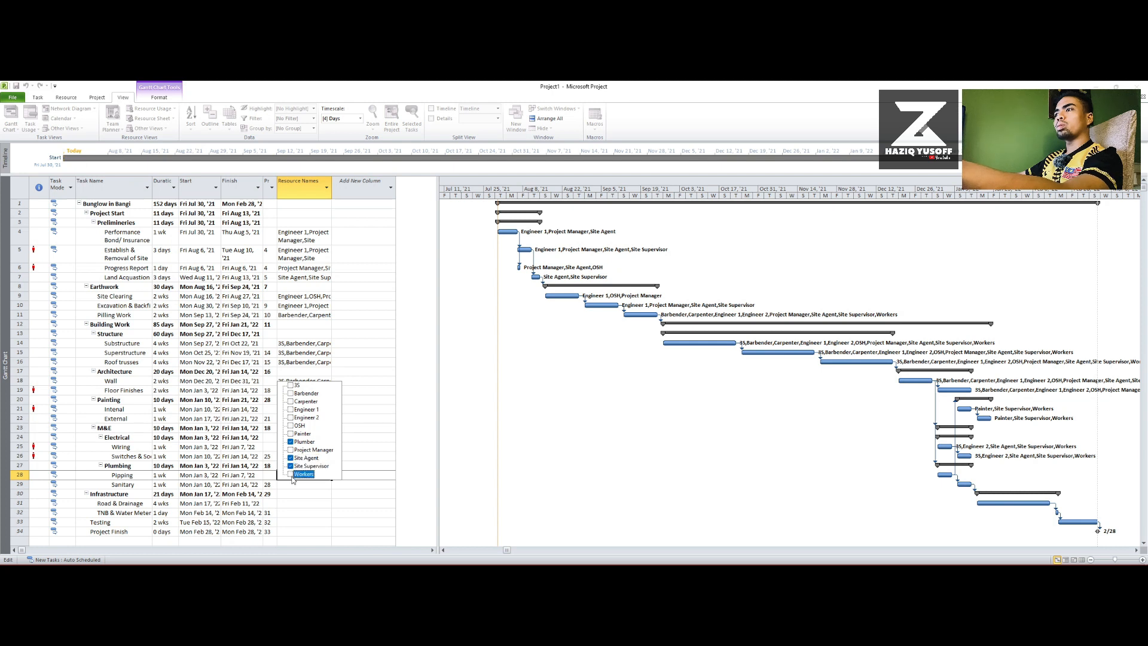
click(290, 385)
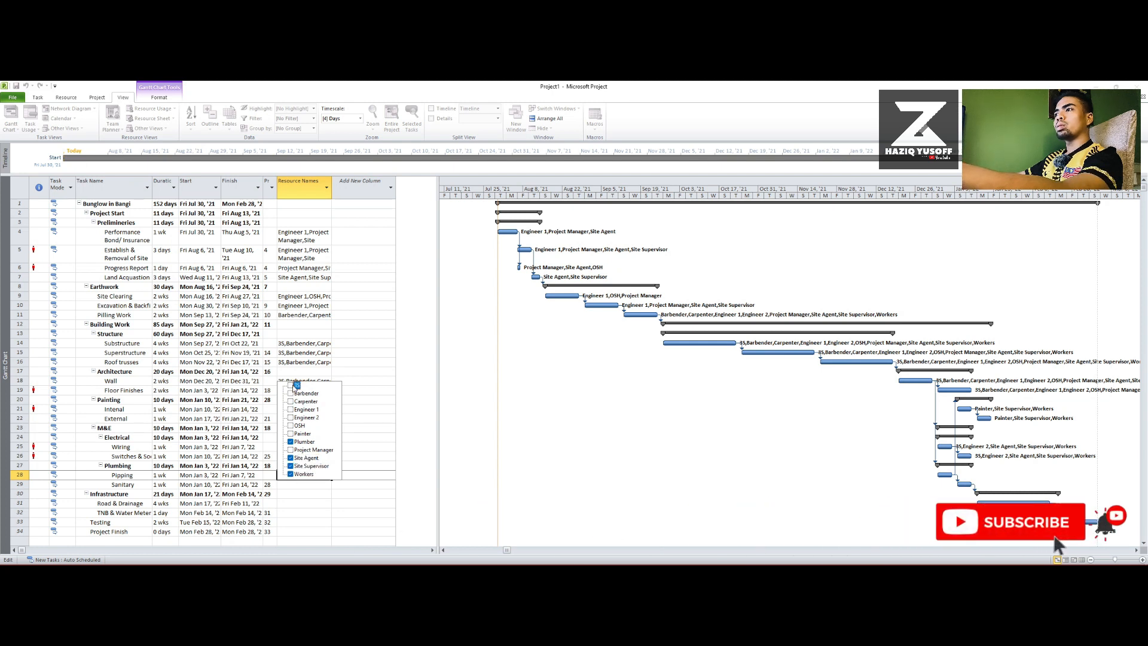
click(363, 492)
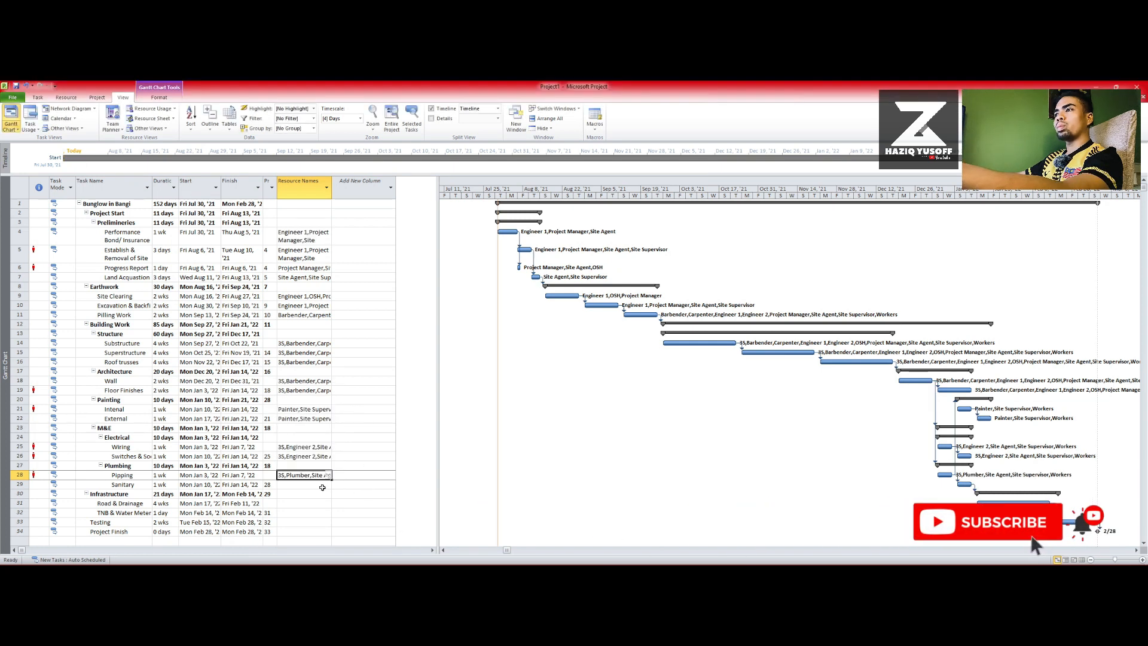
- Copy the Pipping task's resource assignments to the Sanitary task under Plumbing
click(308, 493)
click(304, 476)
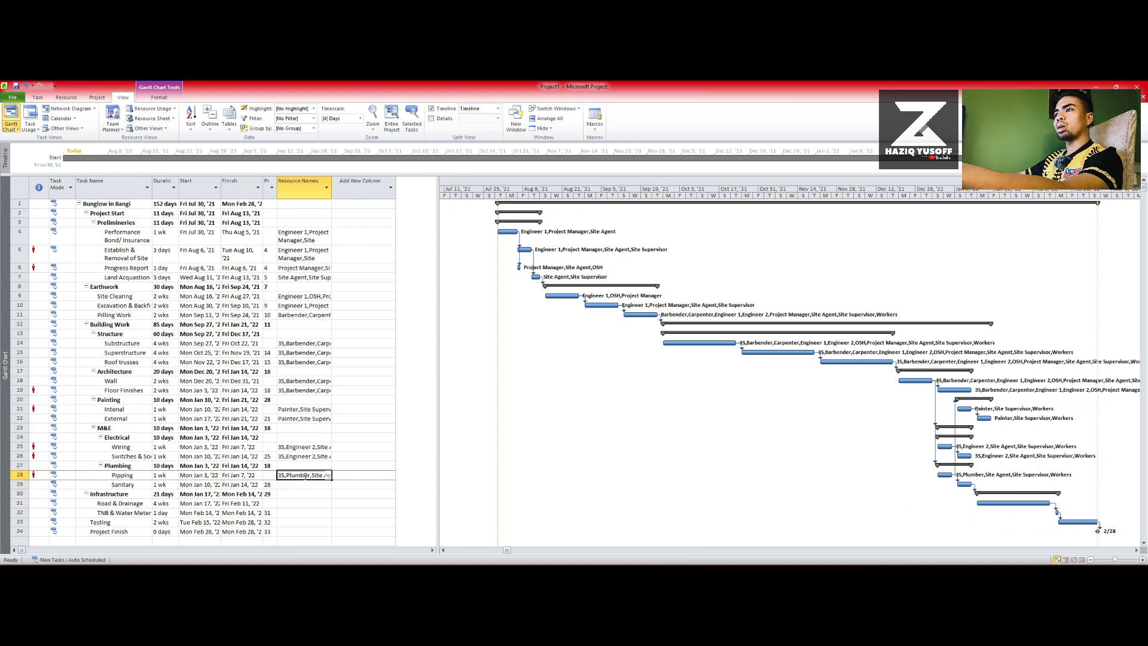
click(303, 483)
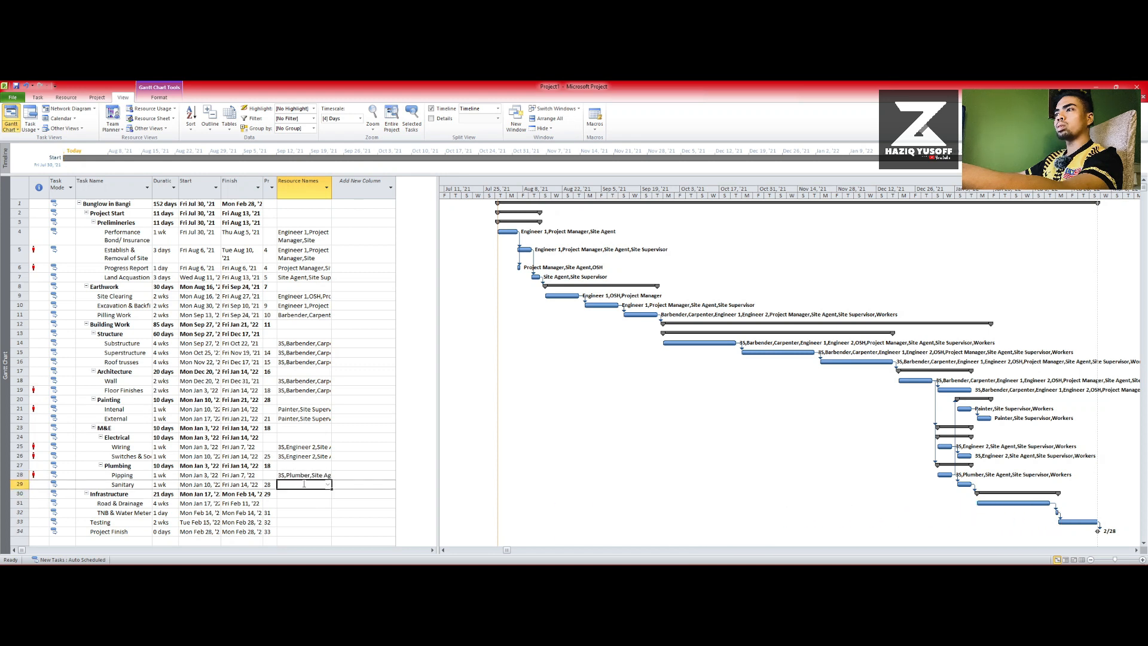
- Copy the Roof trusses task's resource assignments to the Road & Drainage task under Infrastructure
click(302, 503)
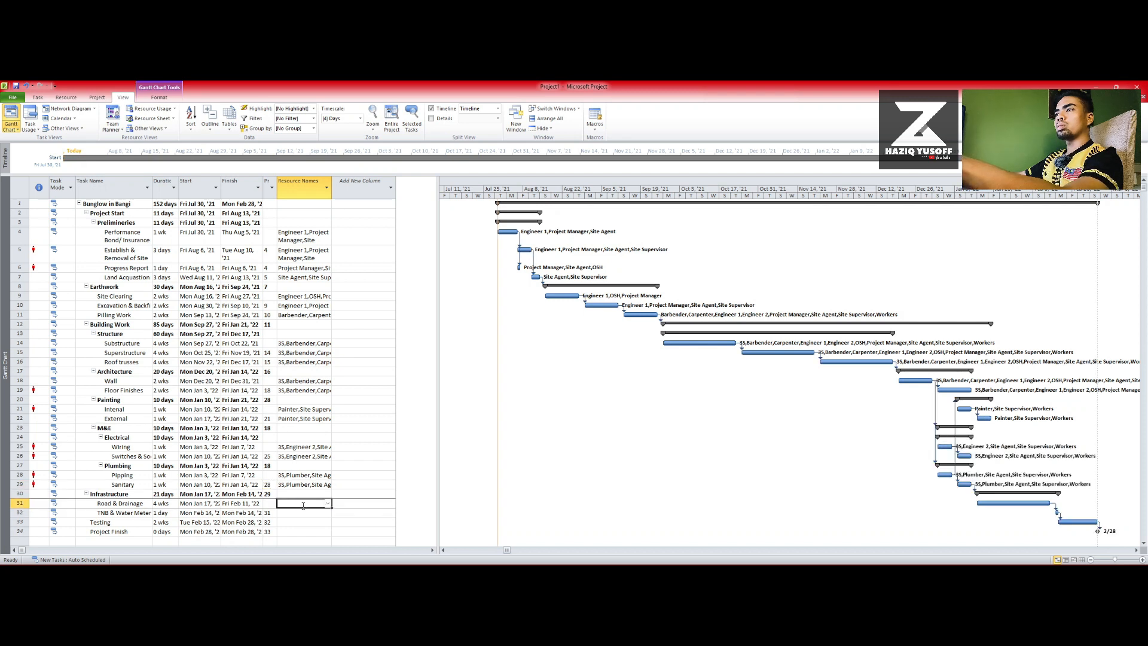
click(297, 362)
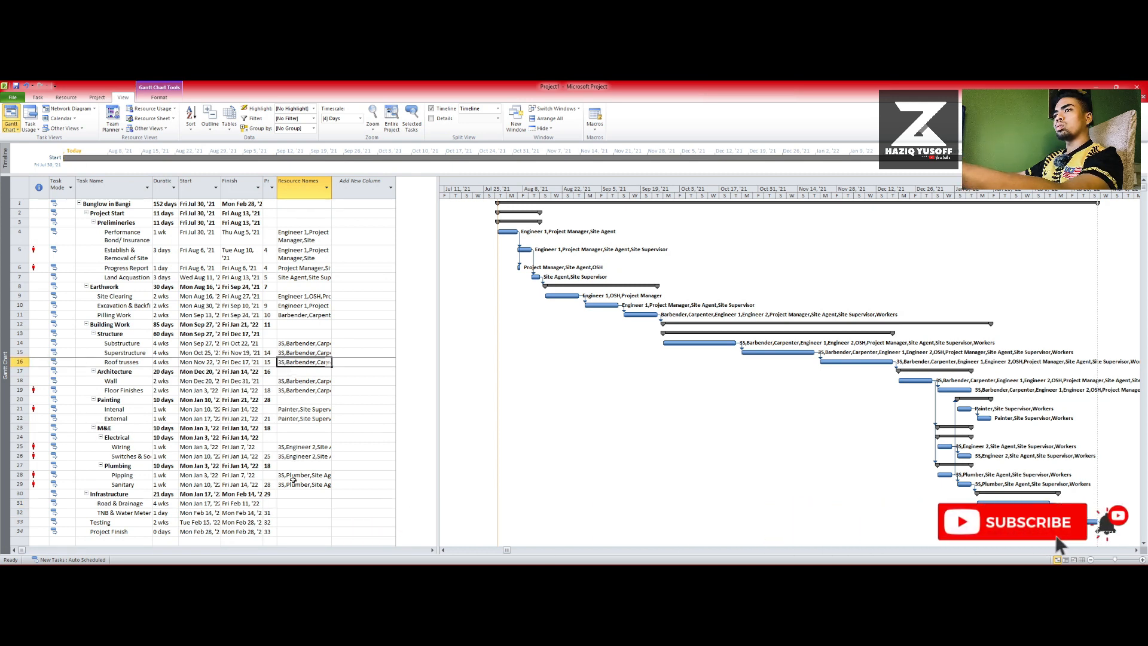
click(297, 502)
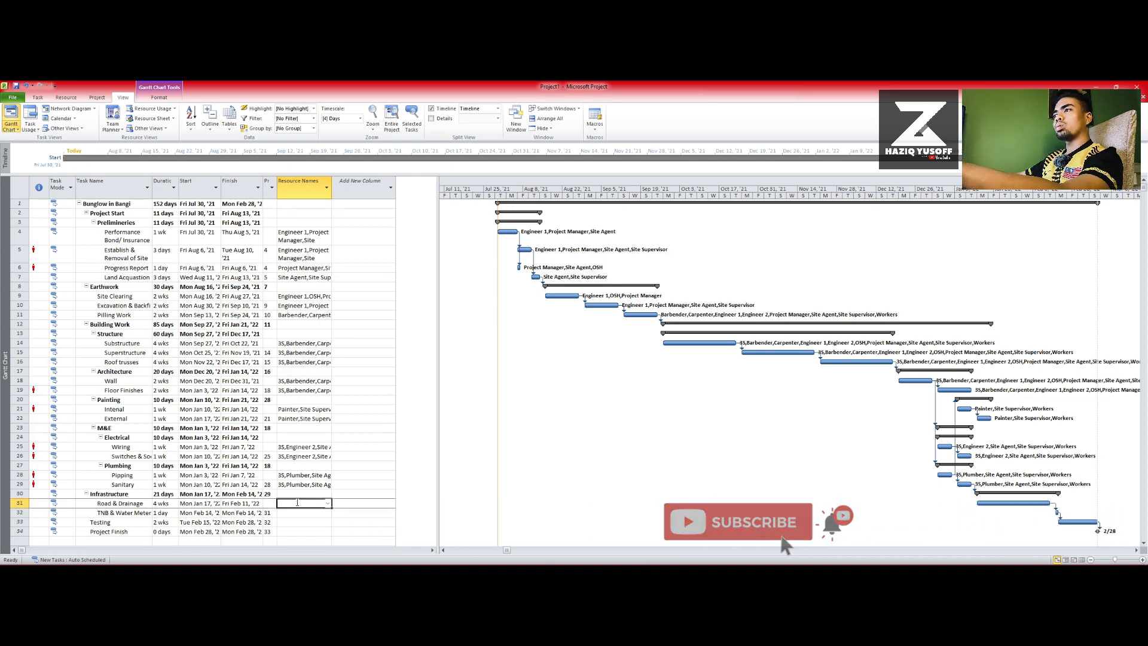
text(3S,Barbender,Carpenter,Engineer 1,Engineer 2,OSH,Project Manager,Site Agent,Site Supervisor,Workers)
- Assign Project Manager, Site Agent, Site Supervisor and Workers to the TNB & Water Meter task under Infrastructure
click(297, 513)
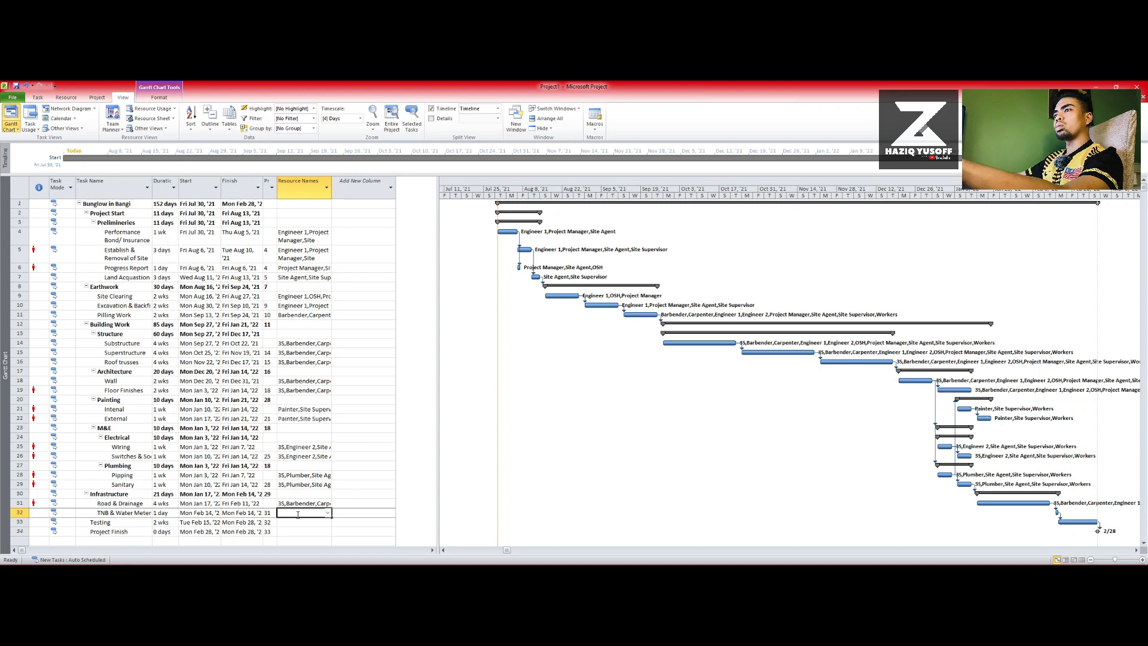
click(329, 514)
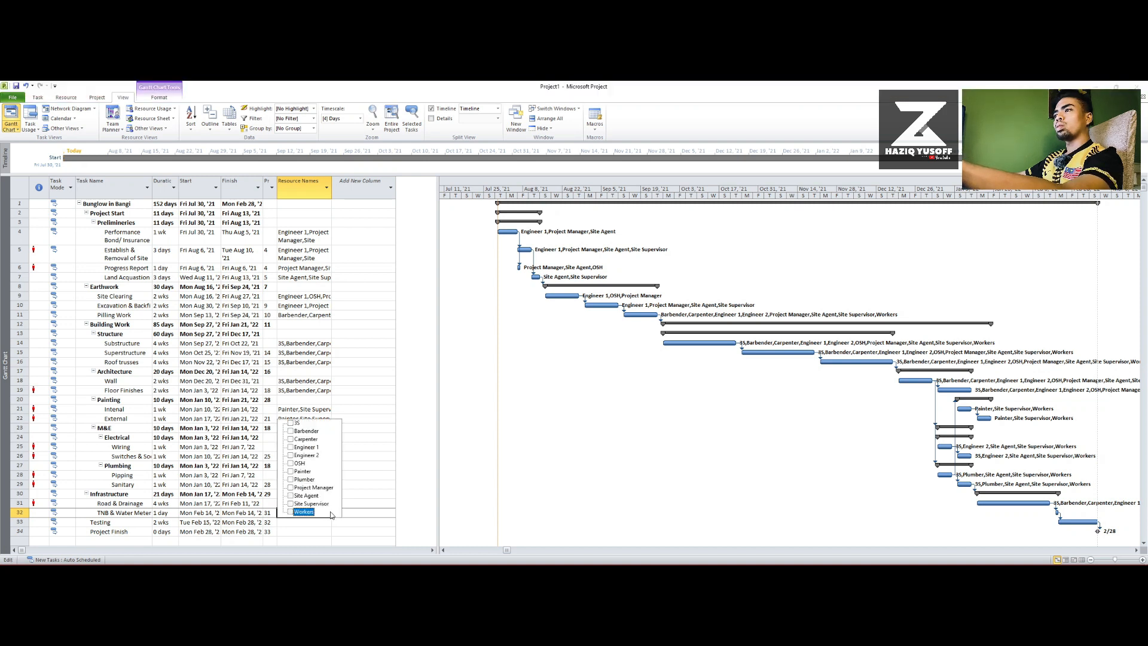
click(290, 487)
click(291, 495)
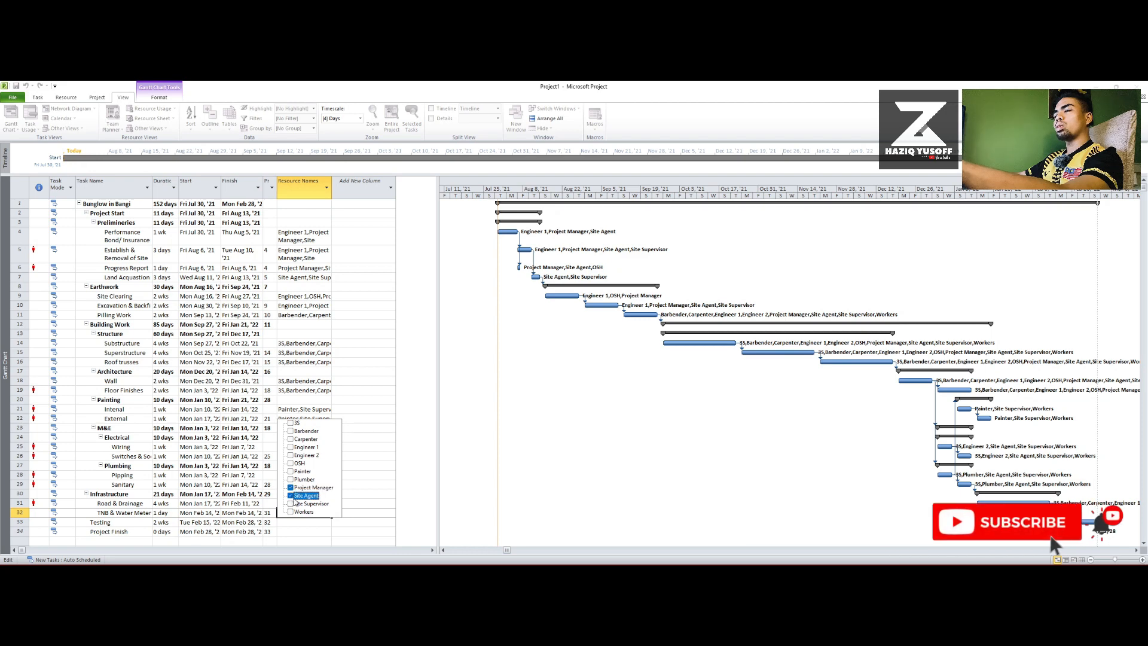
click(291, 504)
click(292, 512)
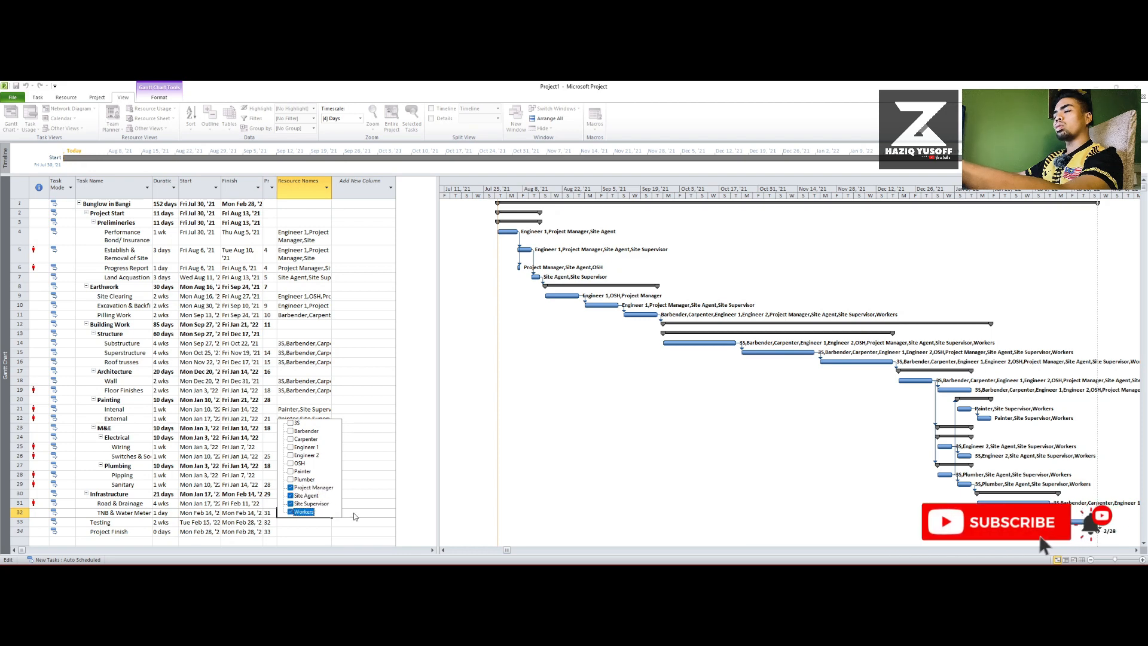
- Assign Engineer 1, Engineer 2 and Site Supervisor to the Testing task
click(307, 526)
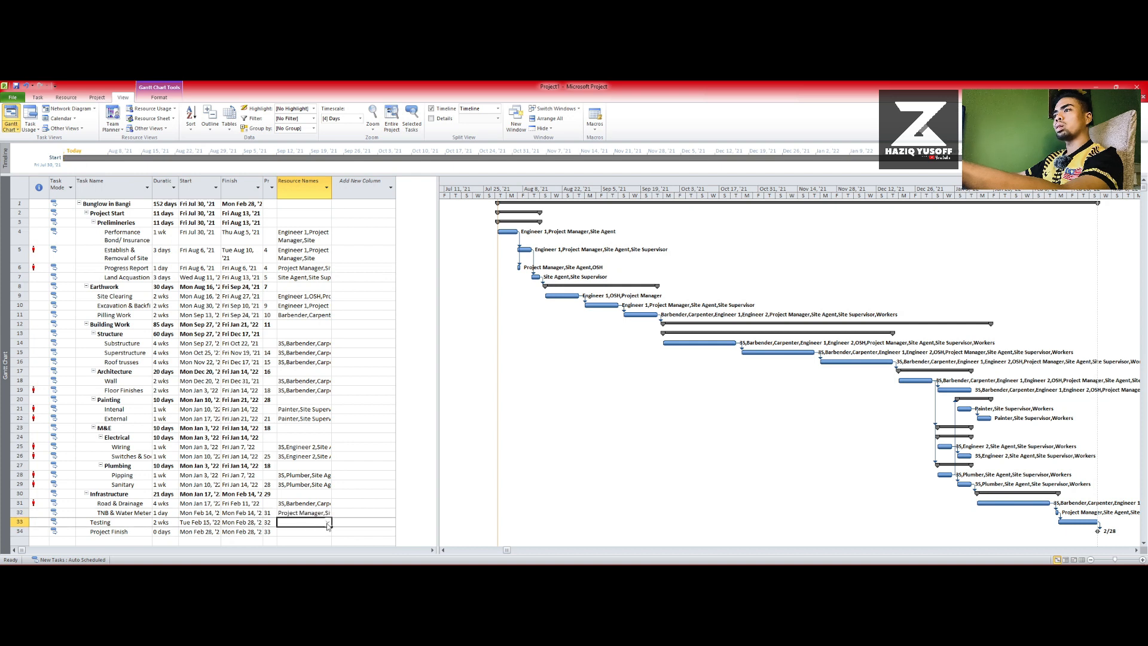
click(328, 524)
click(307, 457)
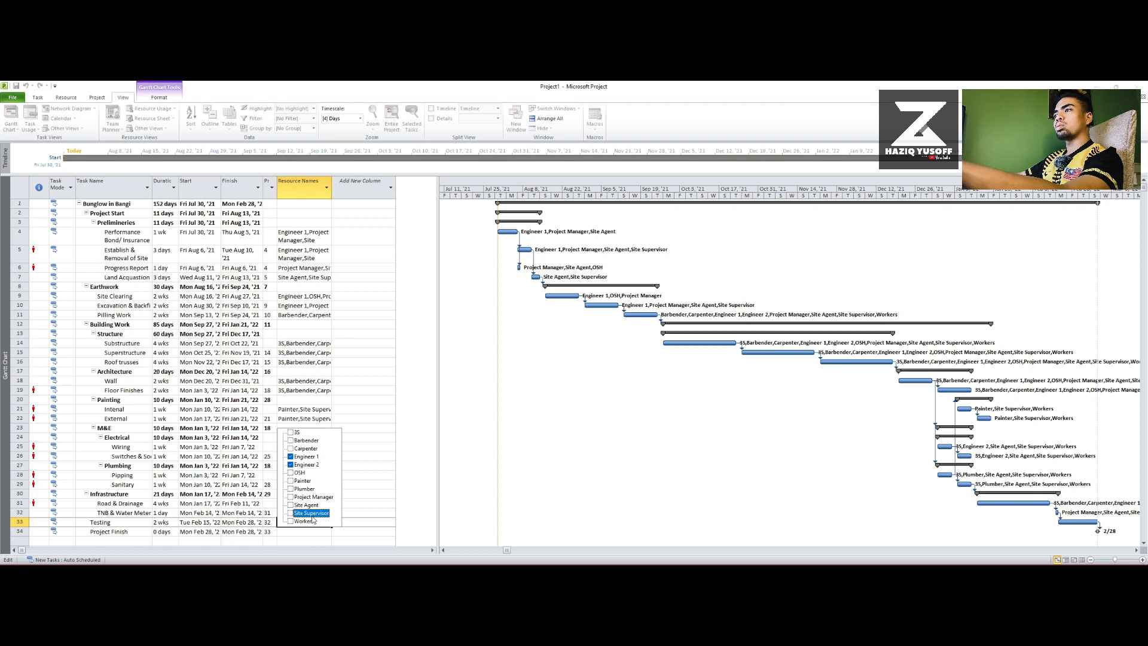
click(318, 533)
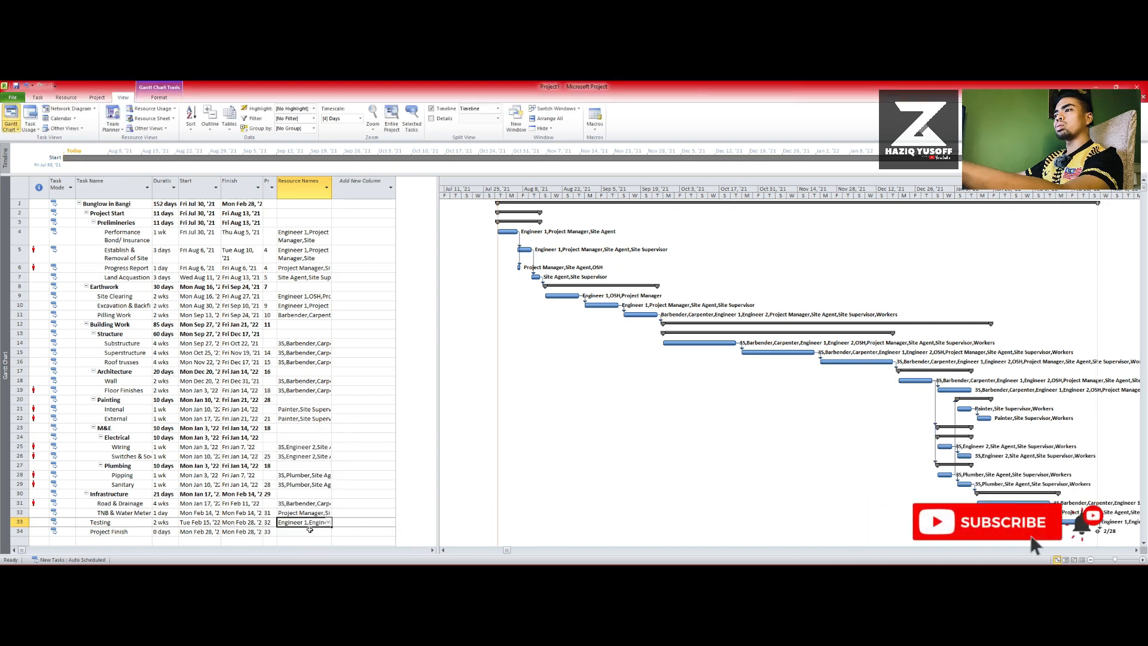
- Assign every resource in the list, from 3S through Workers, to the Project Finish milestone
click(313, 531)
click(327, 533)
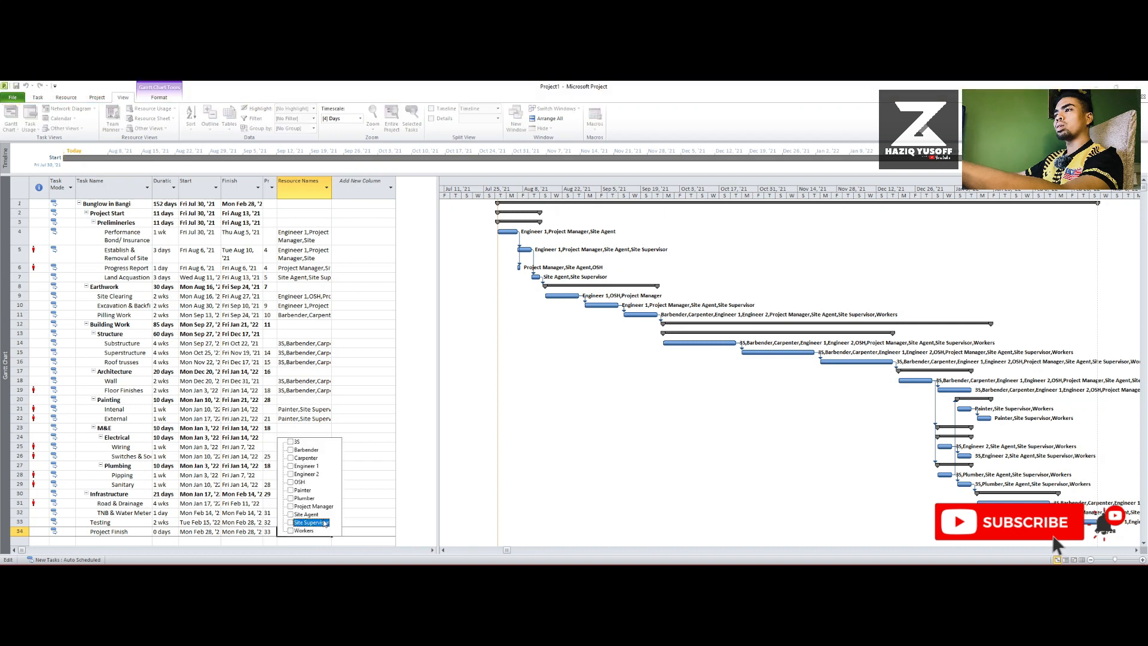
click(291, 441)
click(291, 449)
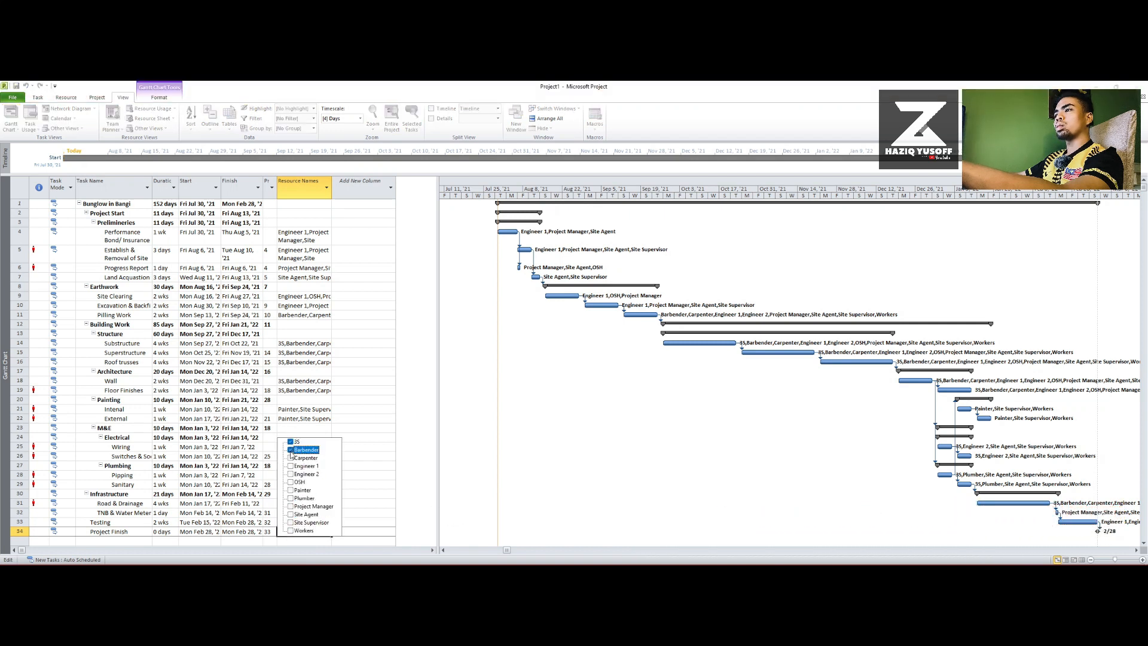
click(291, 466)
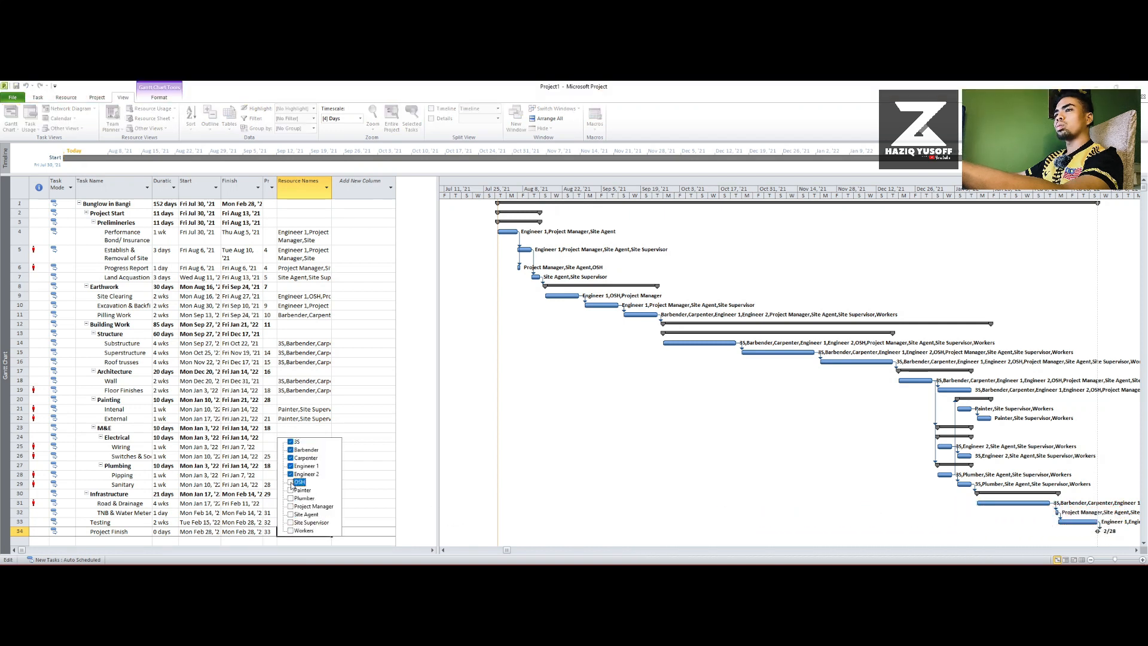
click(291, 506)
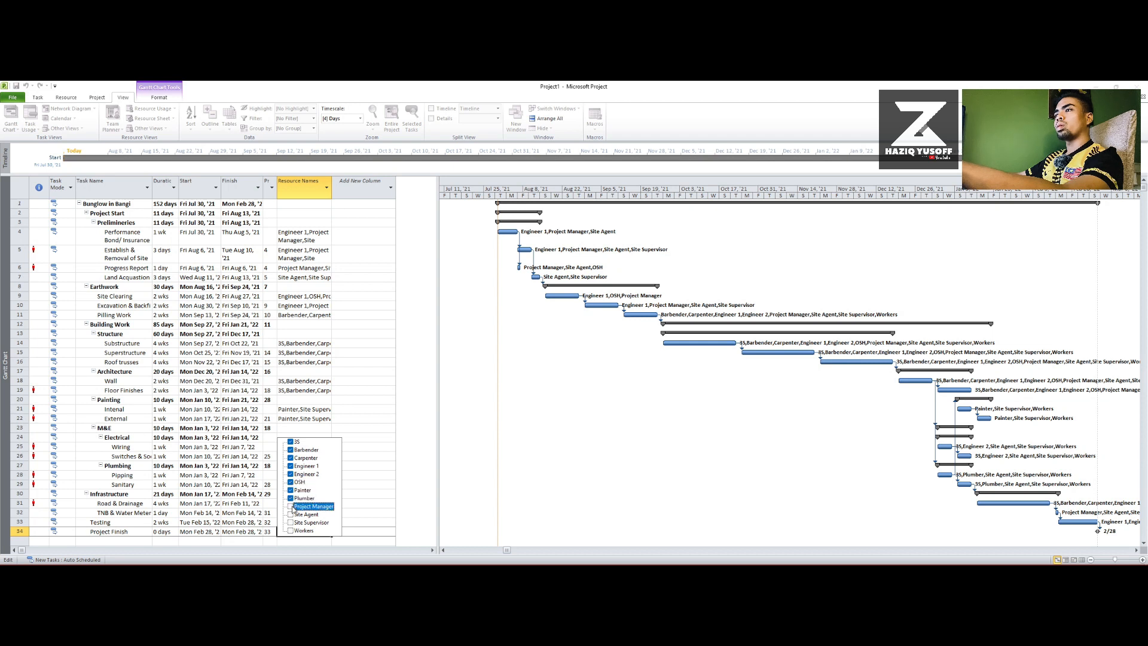
click(291, 522)
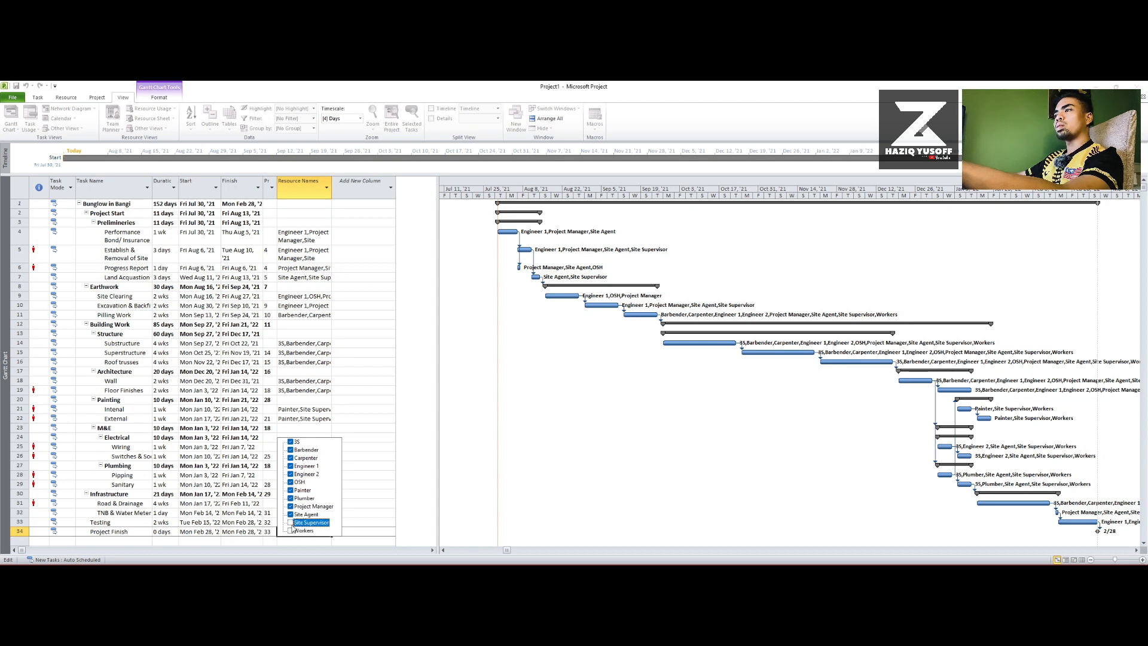
click(291, 531)
click(418, 495)
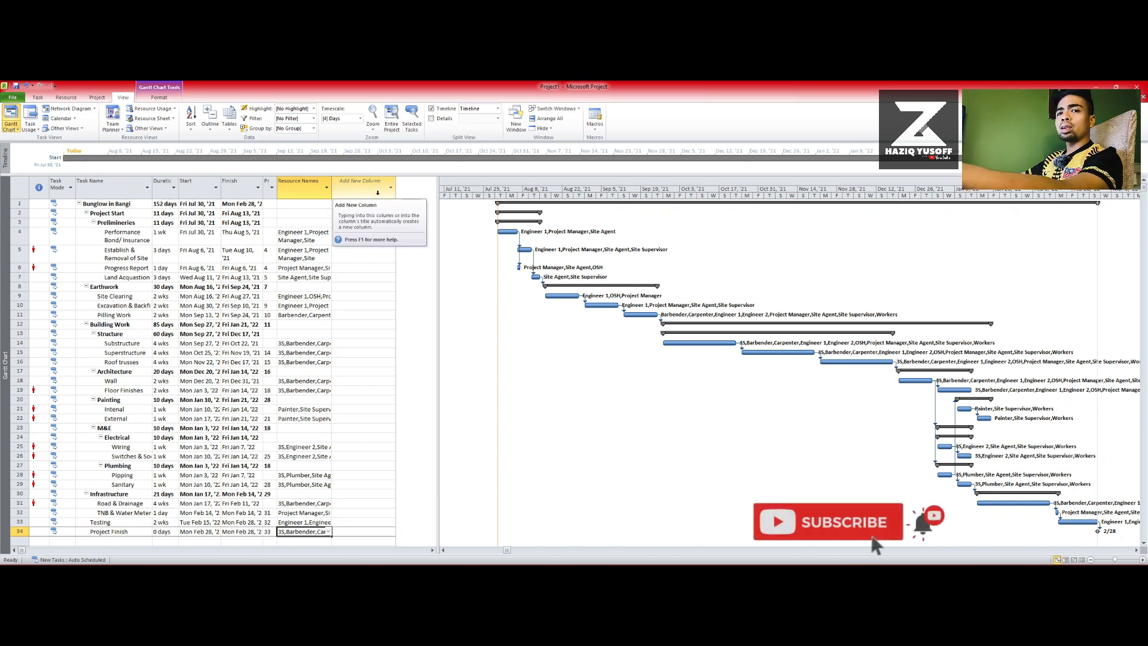
- Add a Cost column after Resource Names in the task table and narrow it to fit its values
click(391, 191)
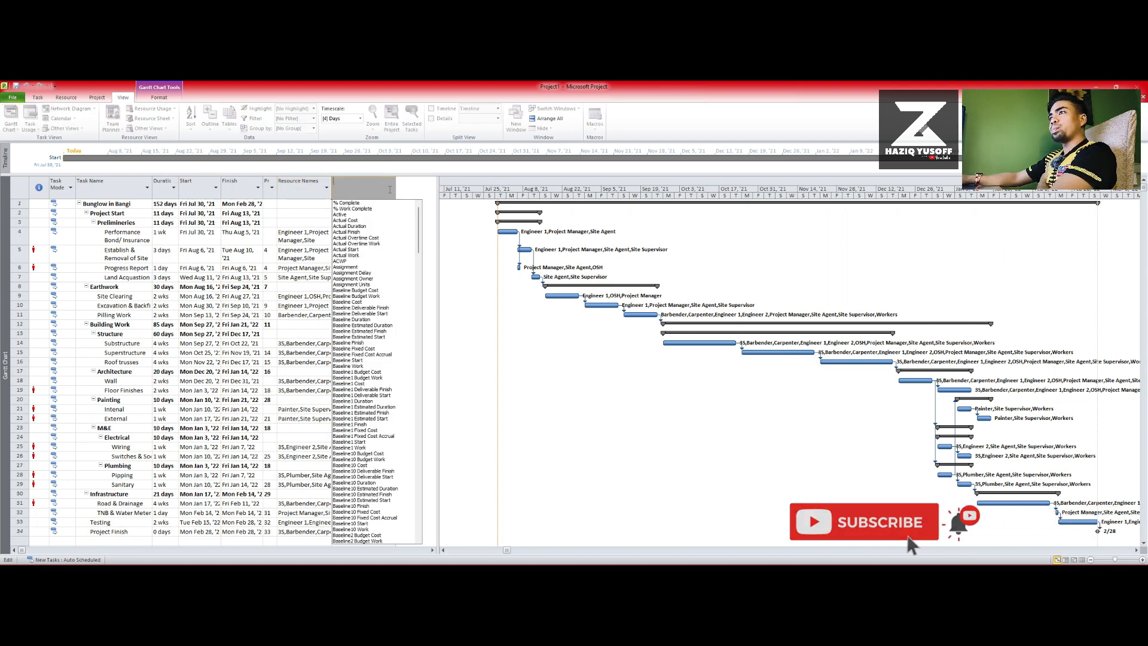
text(cost)
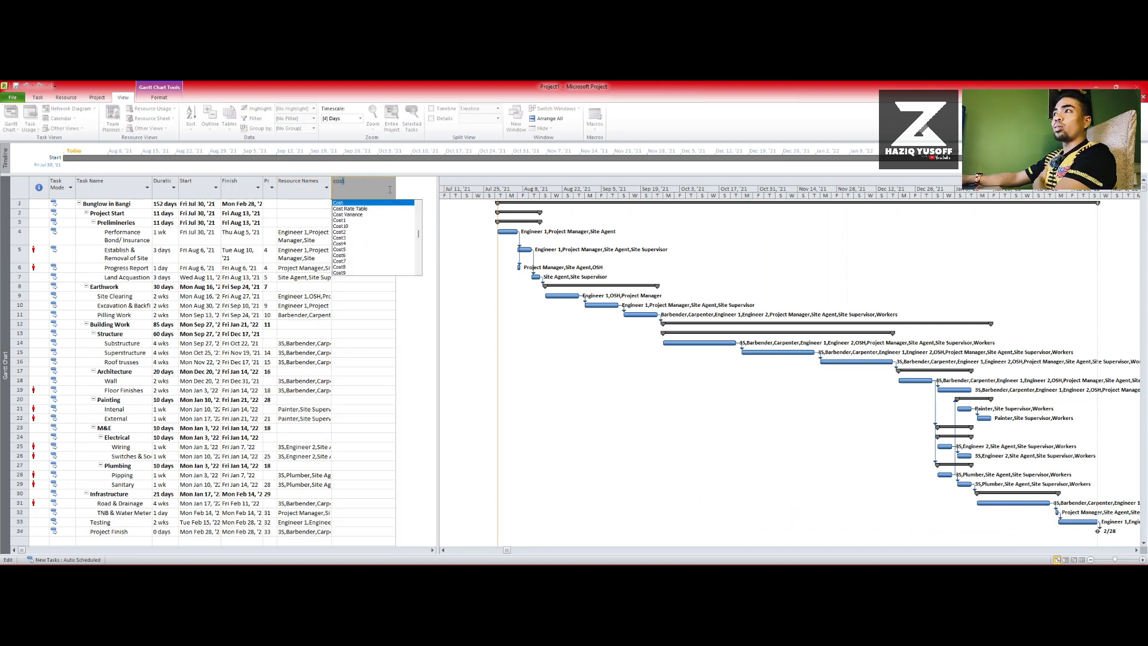
key(Return)
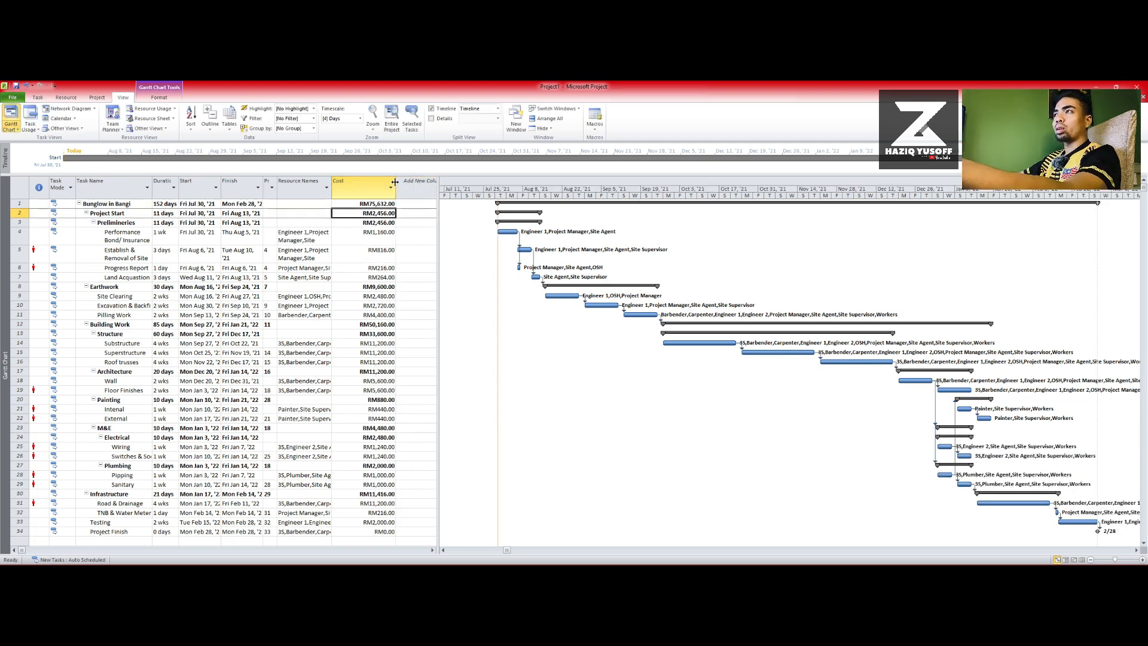
drag(395, 181, 376, 187)
click(381, 237)
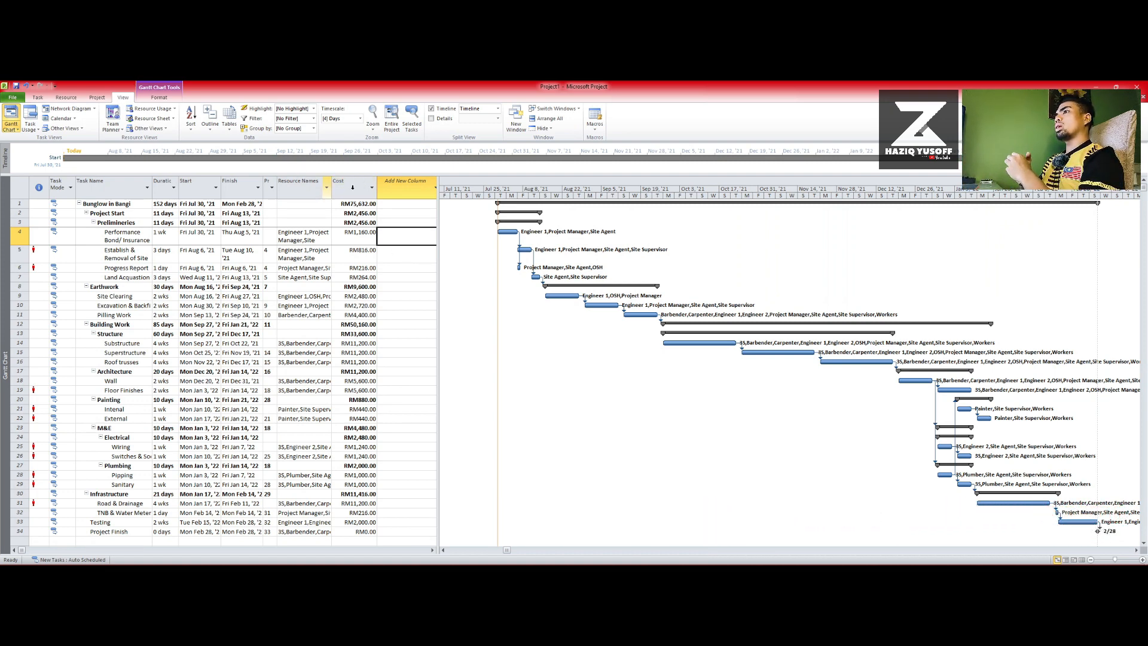
click(368, 232)
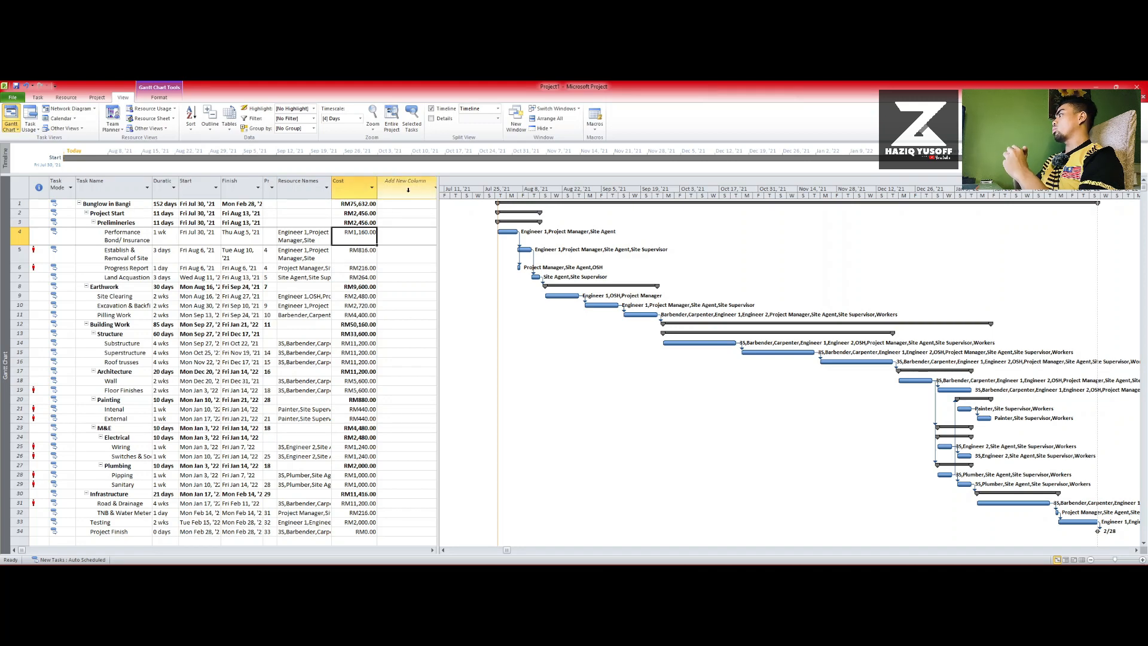
- Switch the Gantt chart's task table from Entry to the built-in Cost table
click(233, 126)
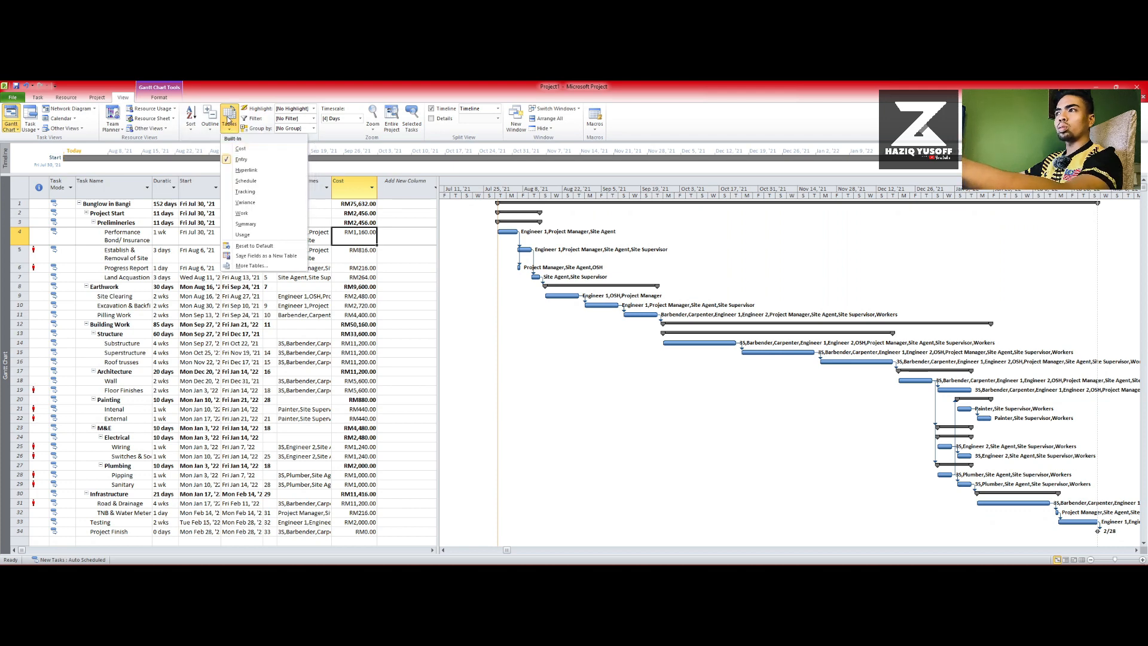
click(240, 149)
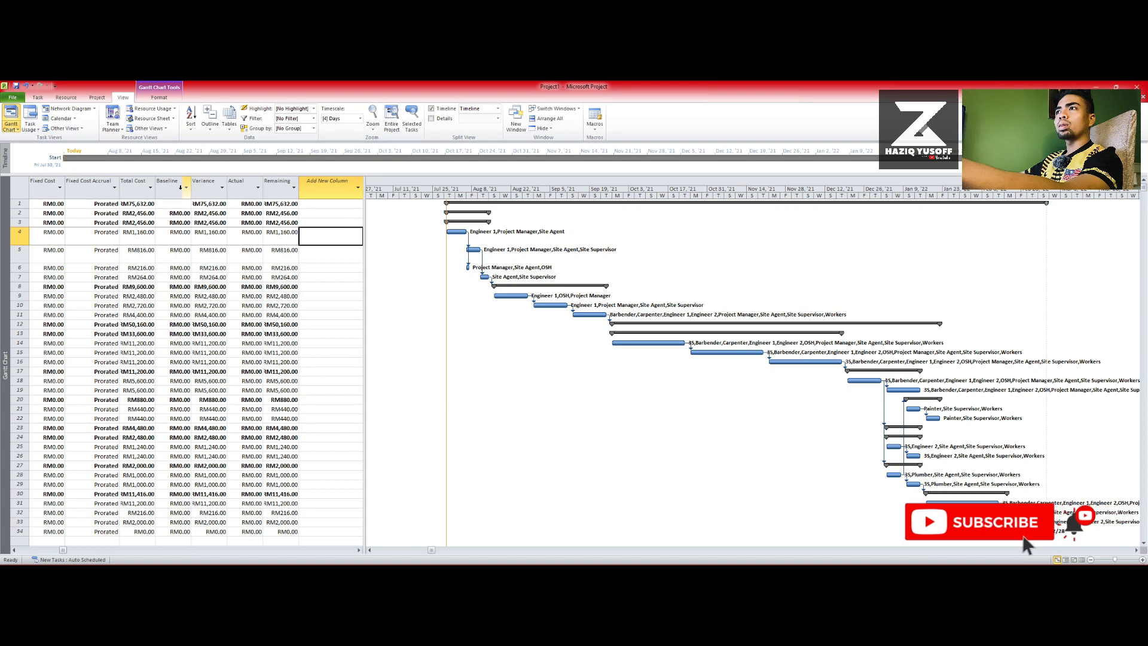
click(173, 187)
click(268, 239)
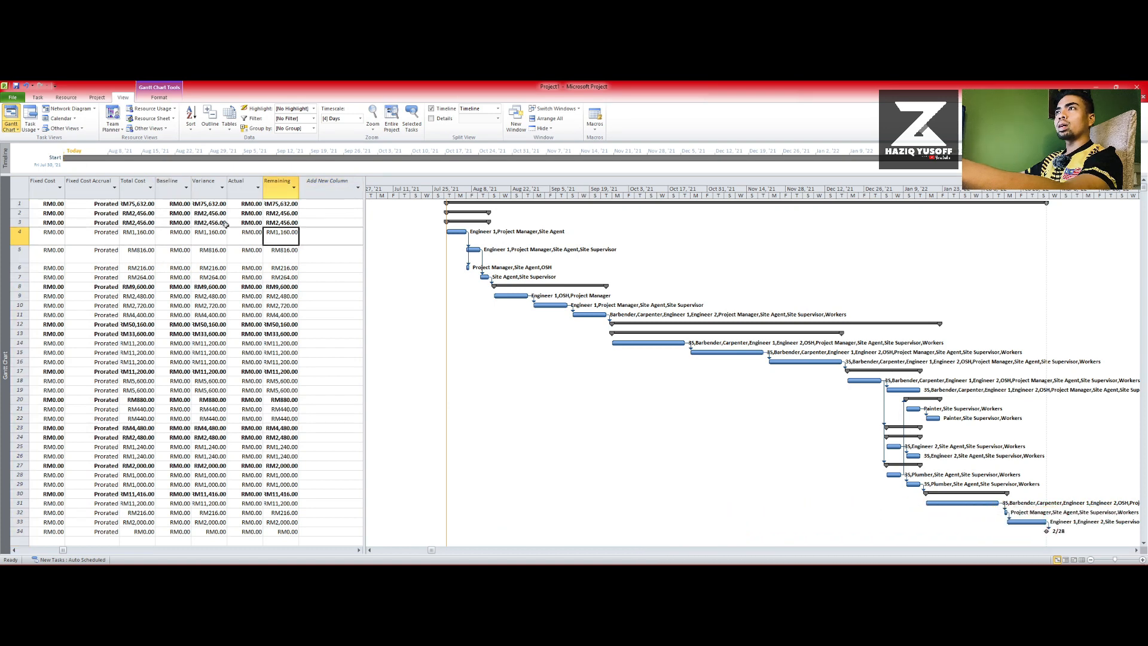
- Set the Baseline for the entire project
click(173, 189)
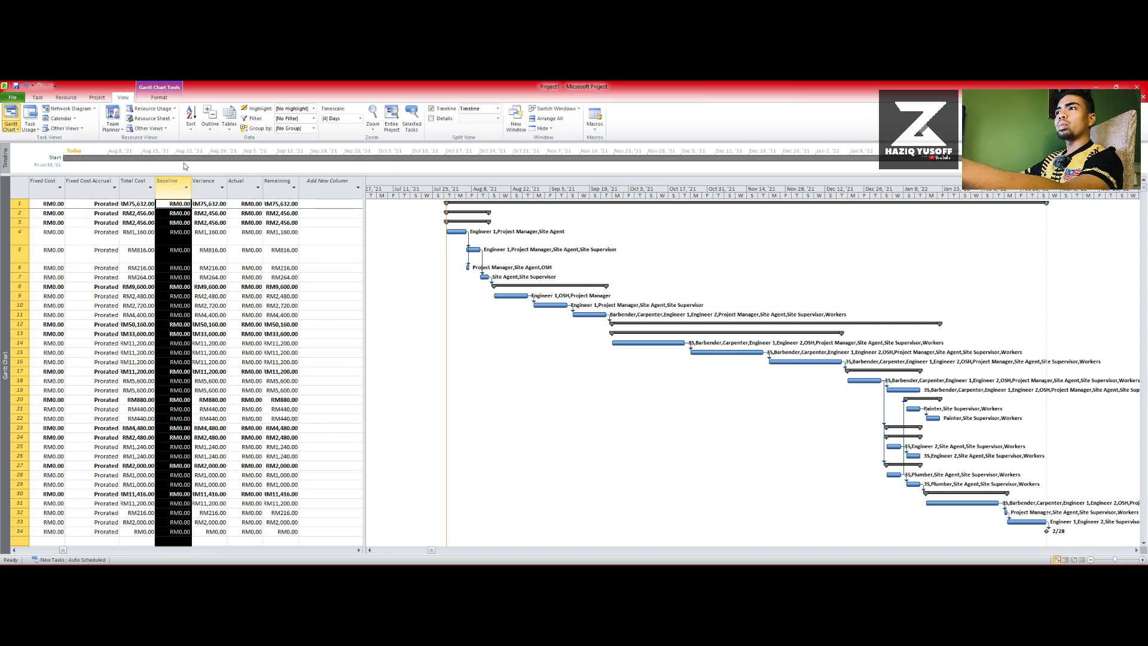
click(99, 99)
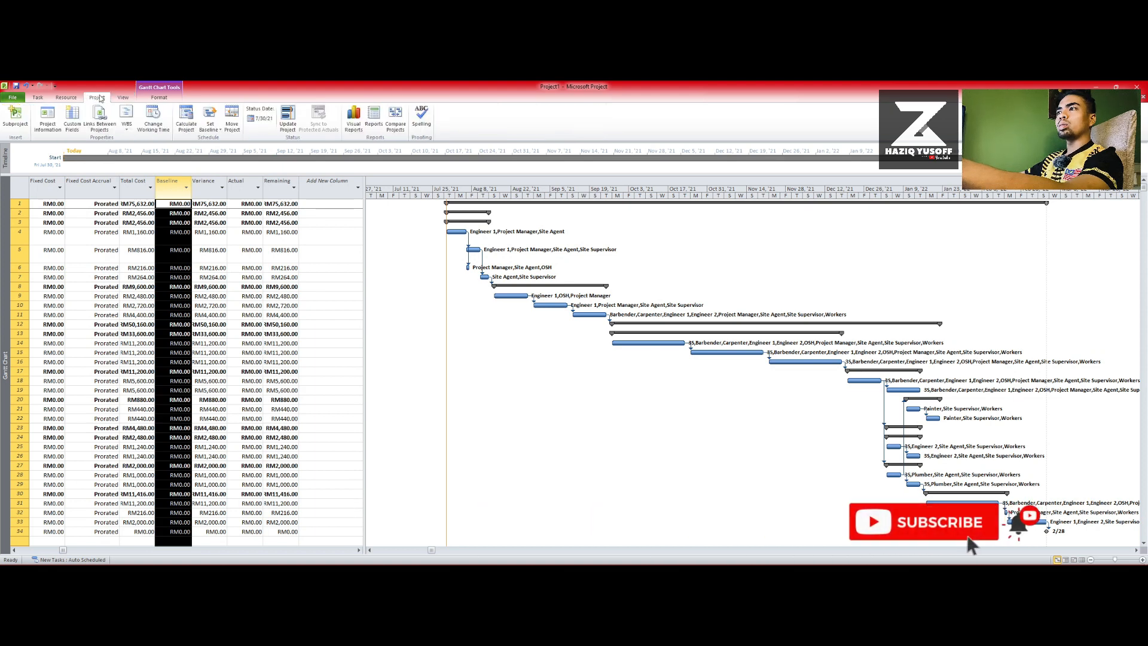
click(213, 125)
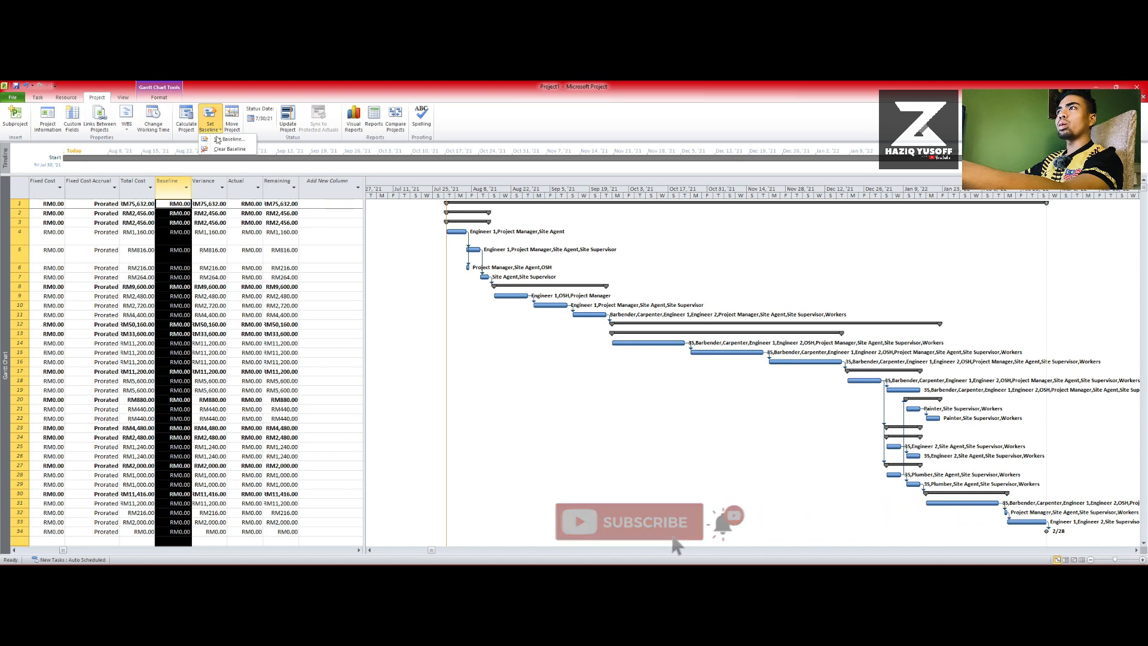
click(221, 139)
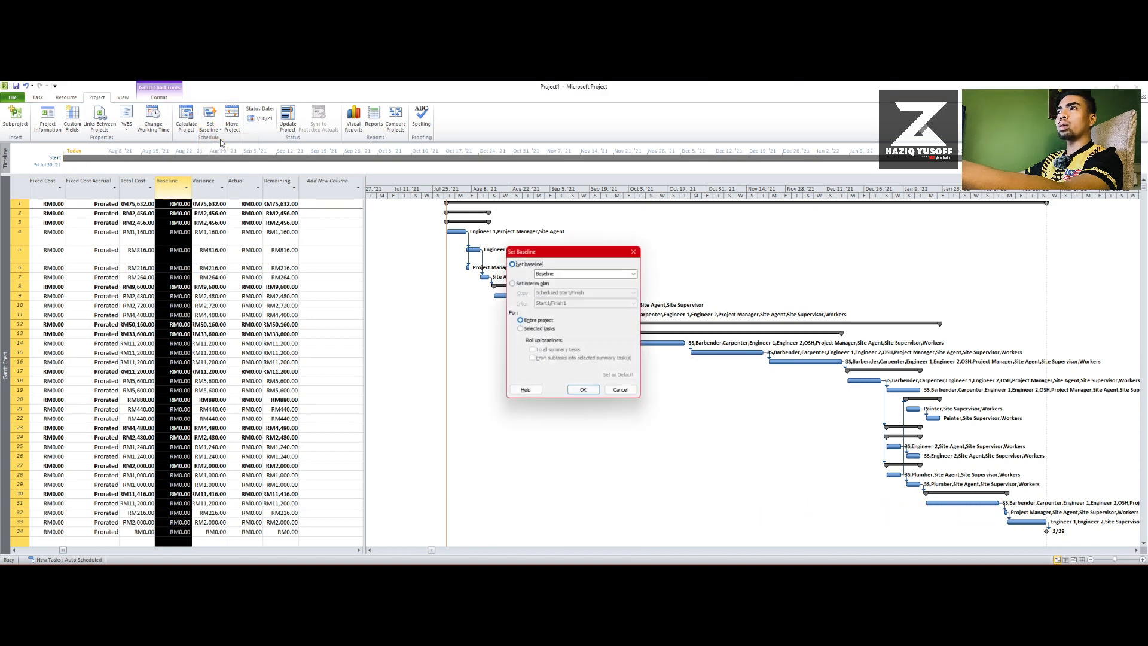
click(582, 392)
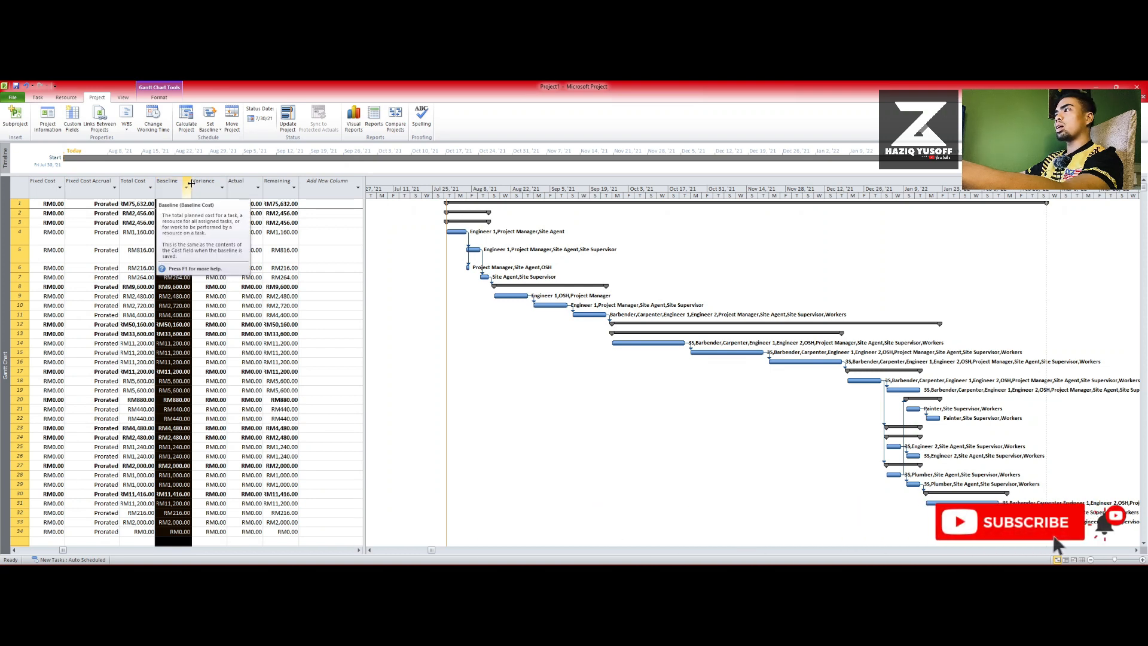
- Widen the Baseline column and enlarge the table area beside the chart to show Task Name through the Remaining cost column
drag(191, 183, 204, 183)
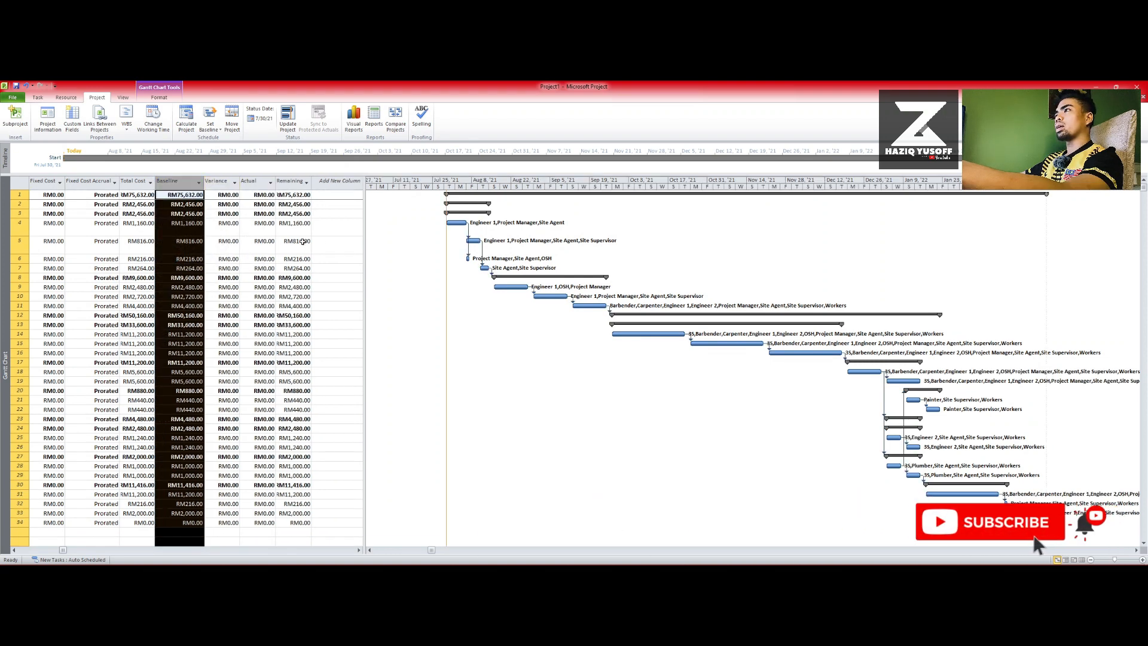
click(355, 261)
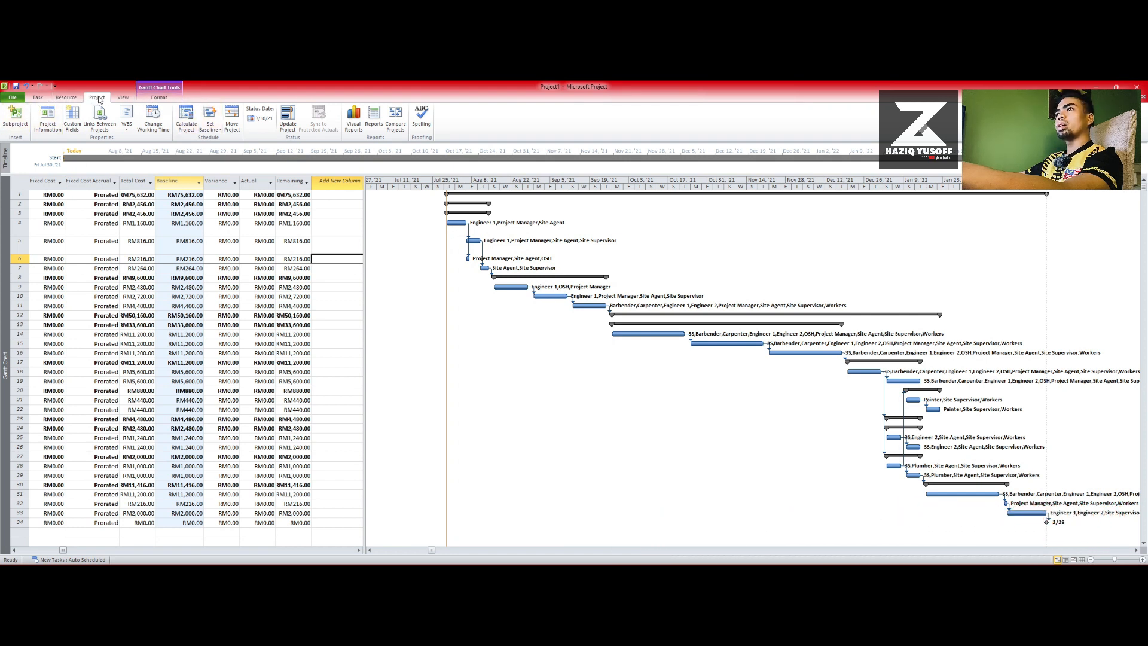
click(123, 97)
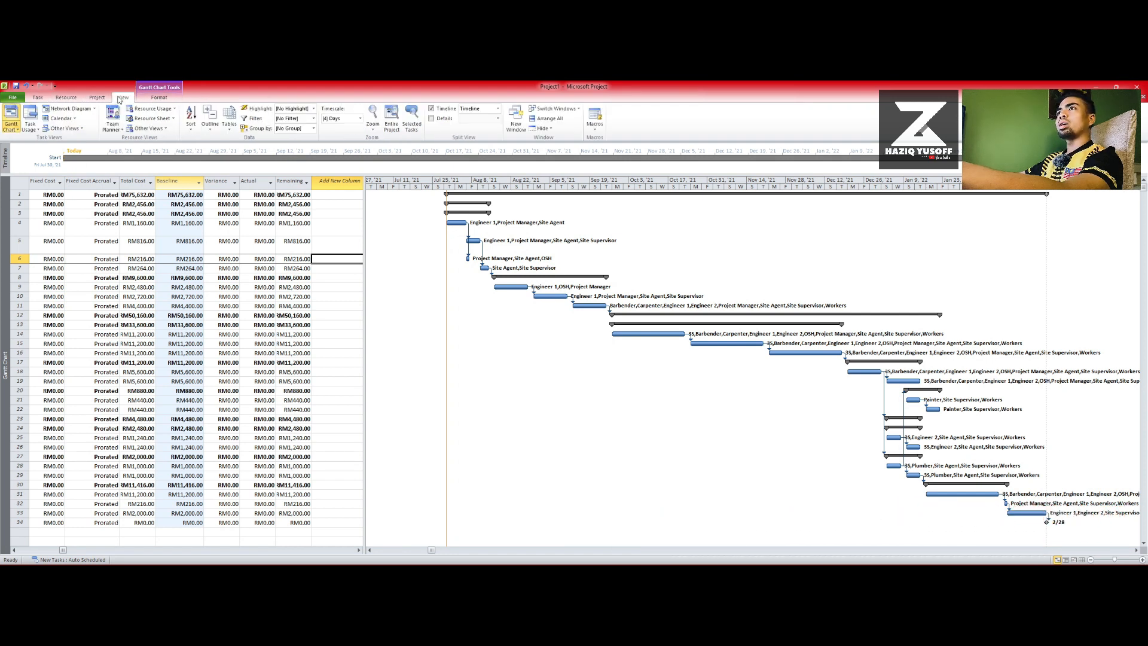
click(13, 117)
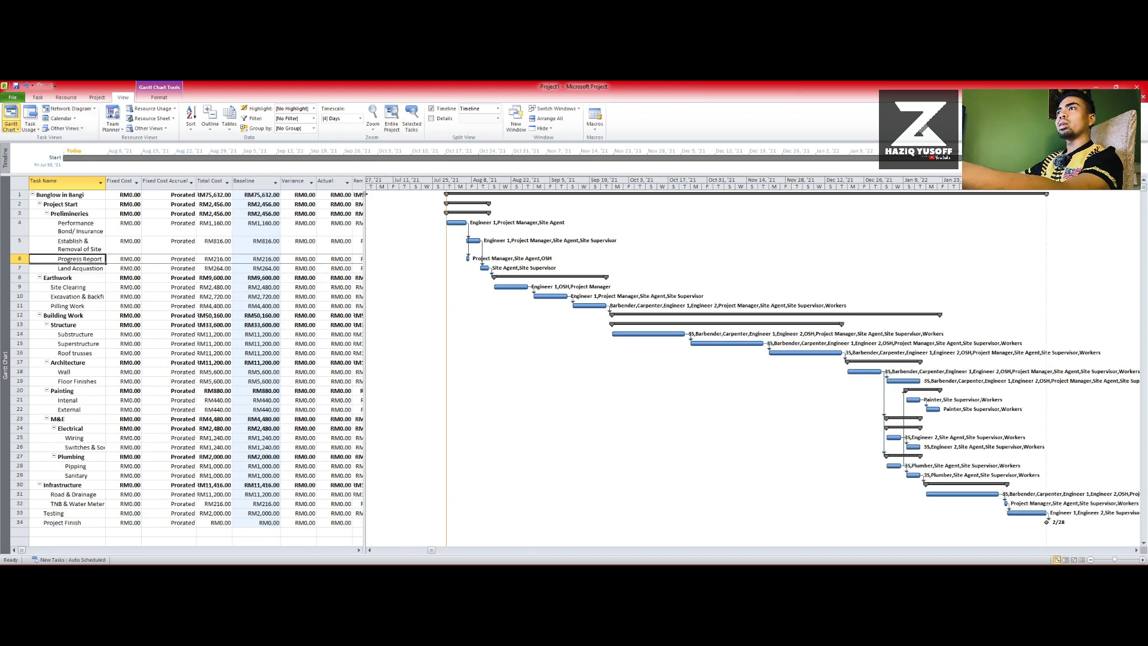
drag(364, 195, 447, 198)
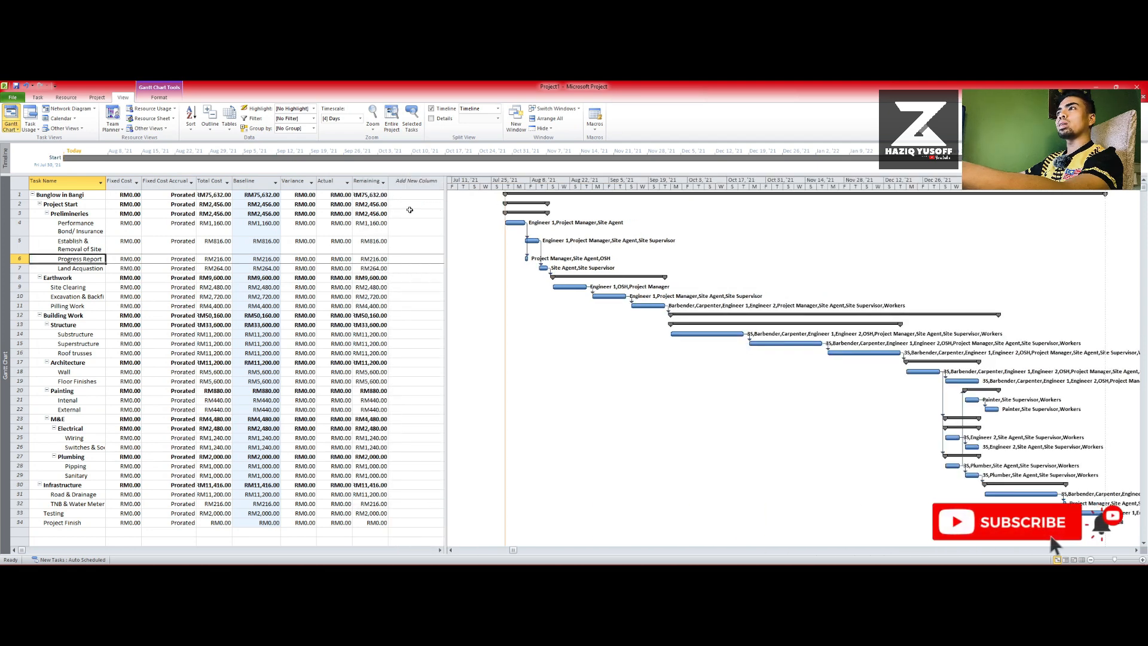
click(294, 213)
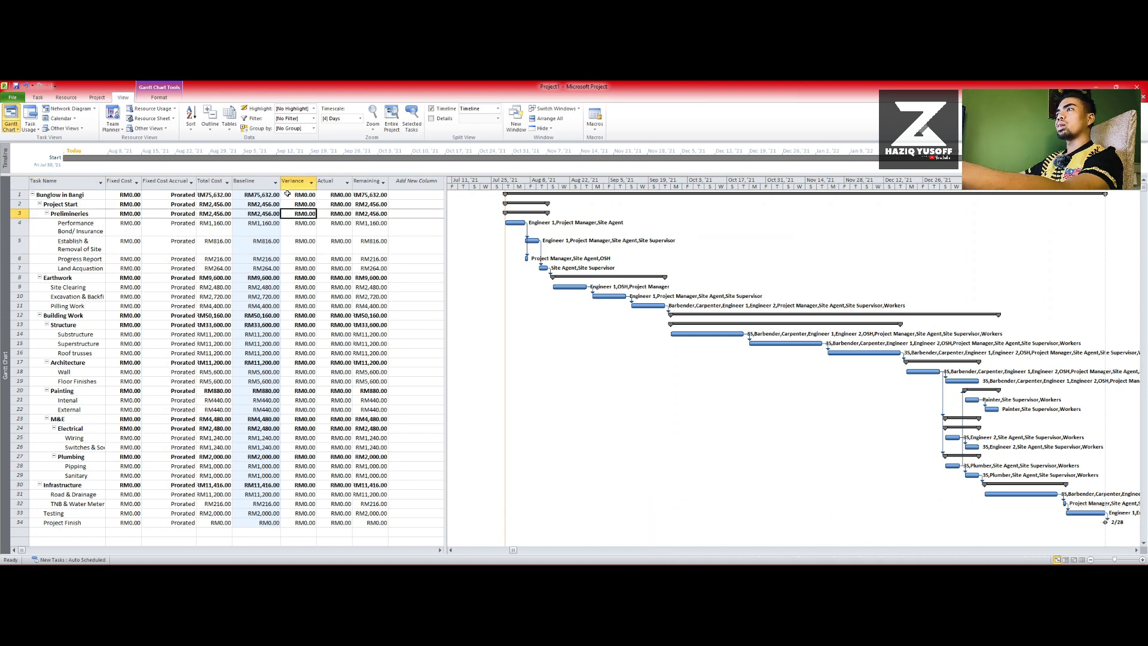
- Review the Bunglow in Bangi summary task's Variance, Remaining and Baseline costs, and switch the task table back to Entry
click(302, 194)
click(343, 193)
key(Right)
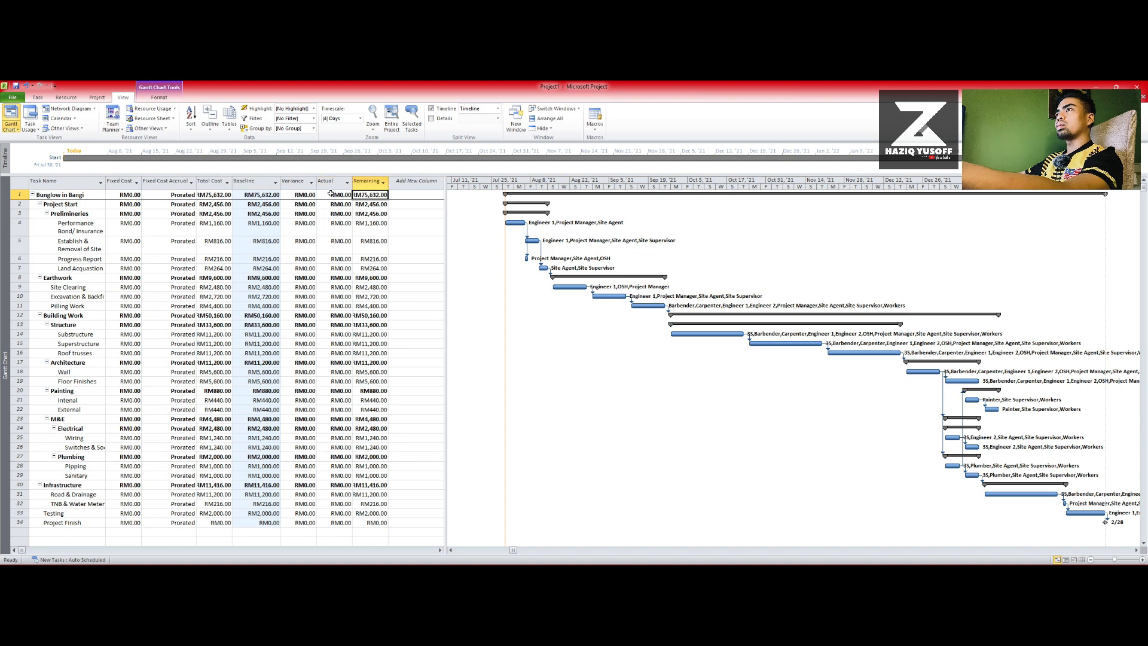
click(302, 194)
click(269, 195)
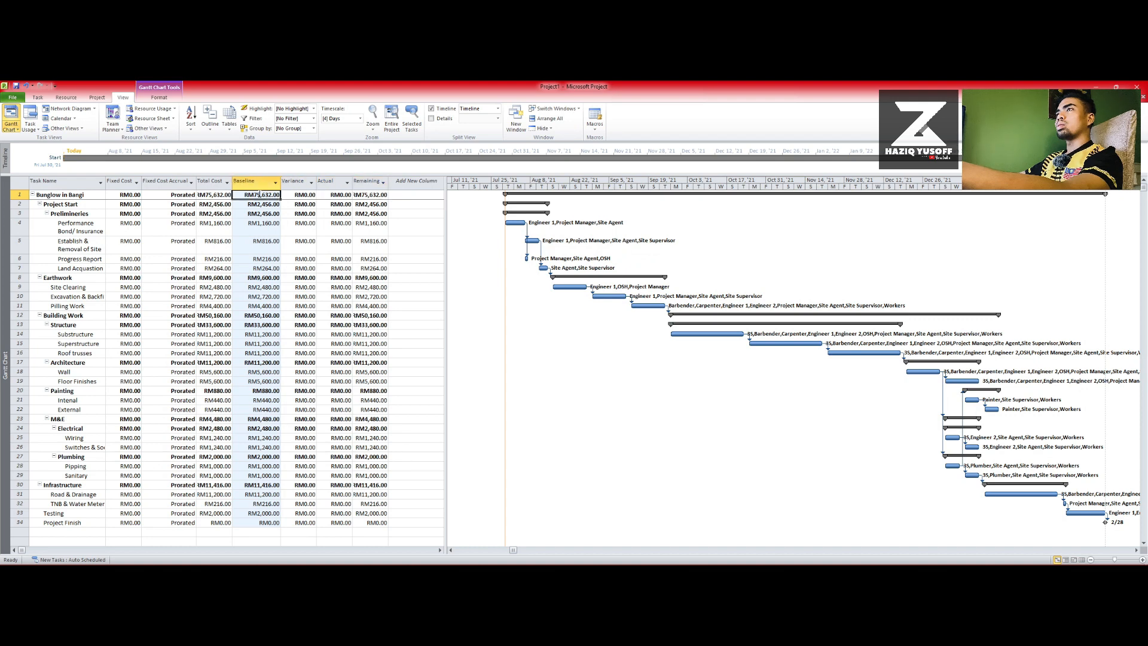
click(227, 125)
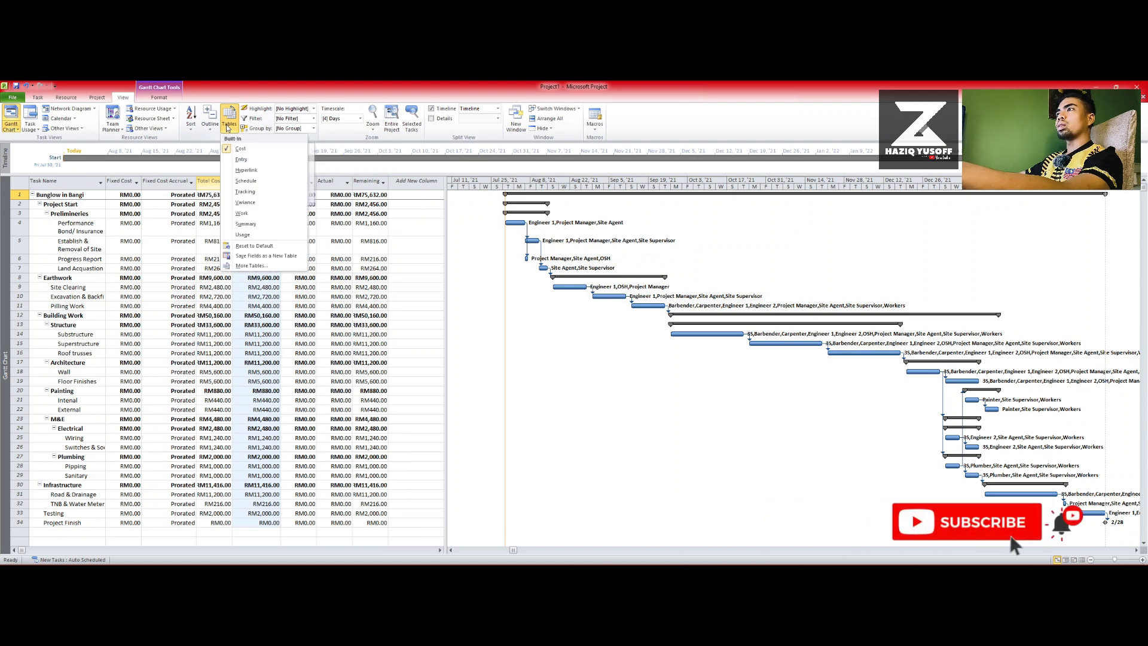
click(242, 161)
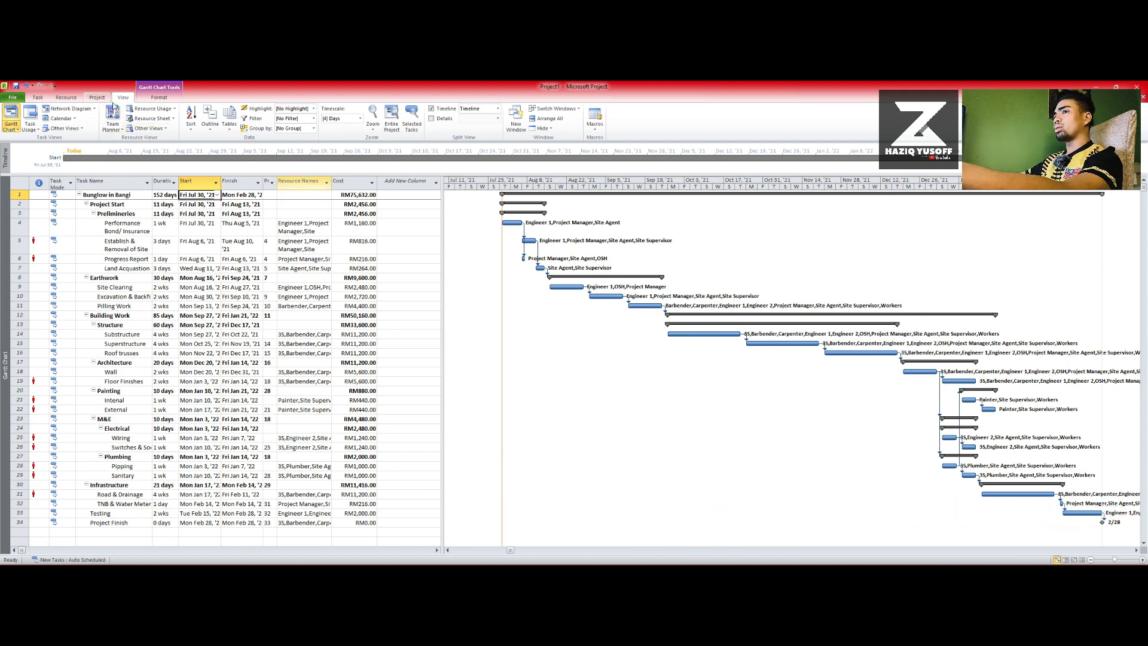
- Turn on Critical Tasks formatting for the Gantt chart bars
click(154, 98)
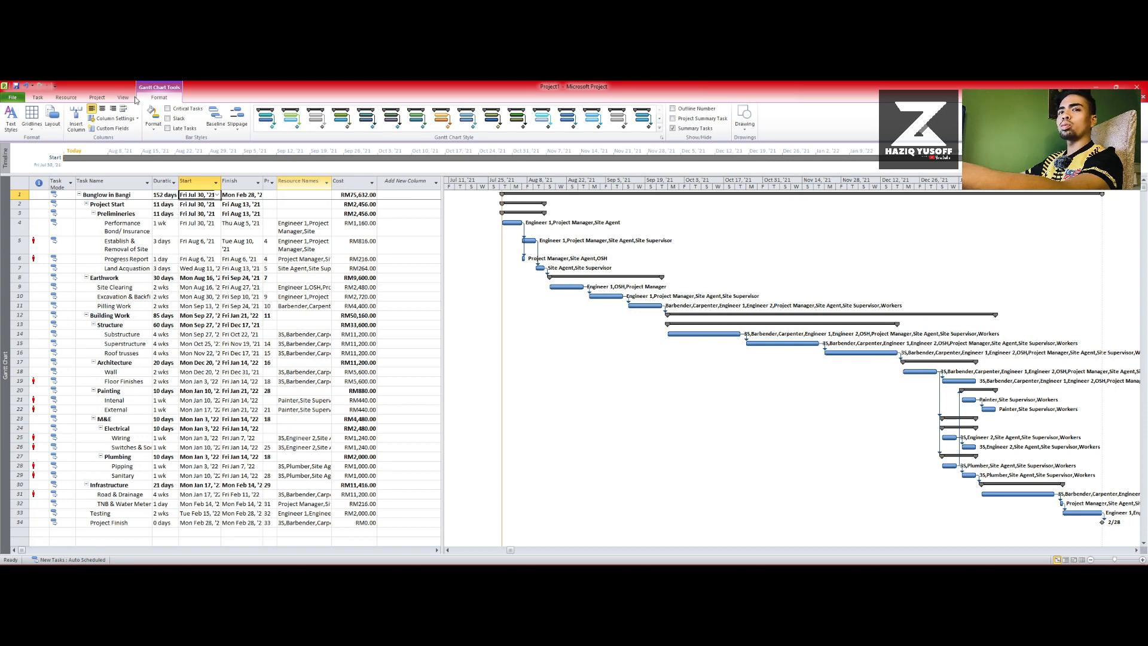
click(98, 98)
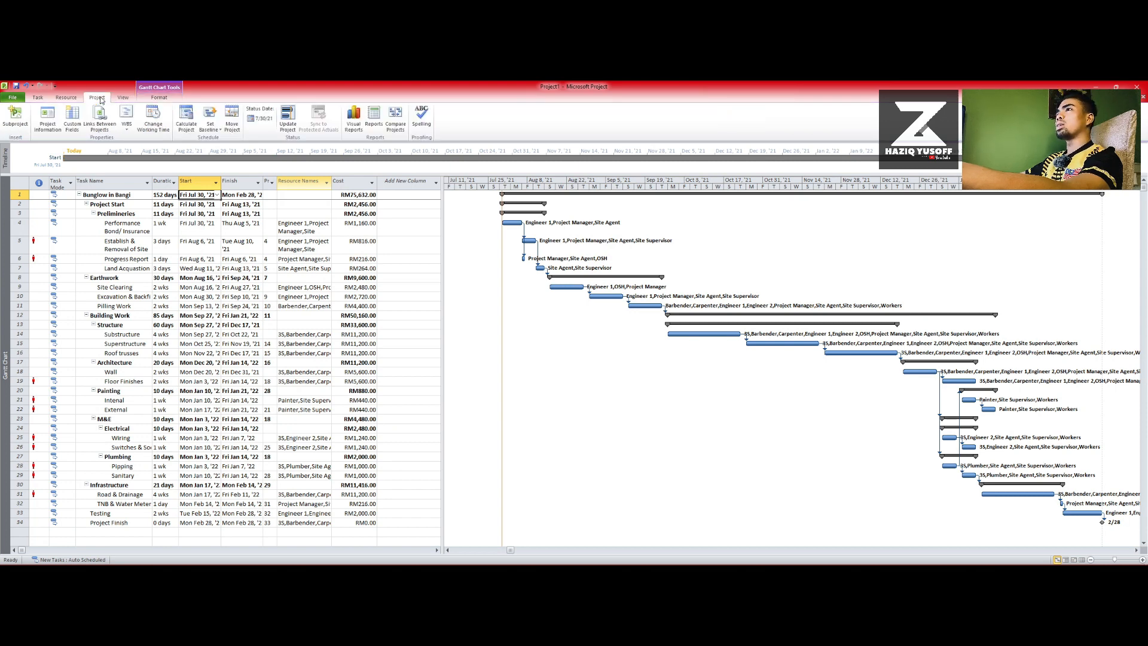
click(154, 96)
click(124, 97)
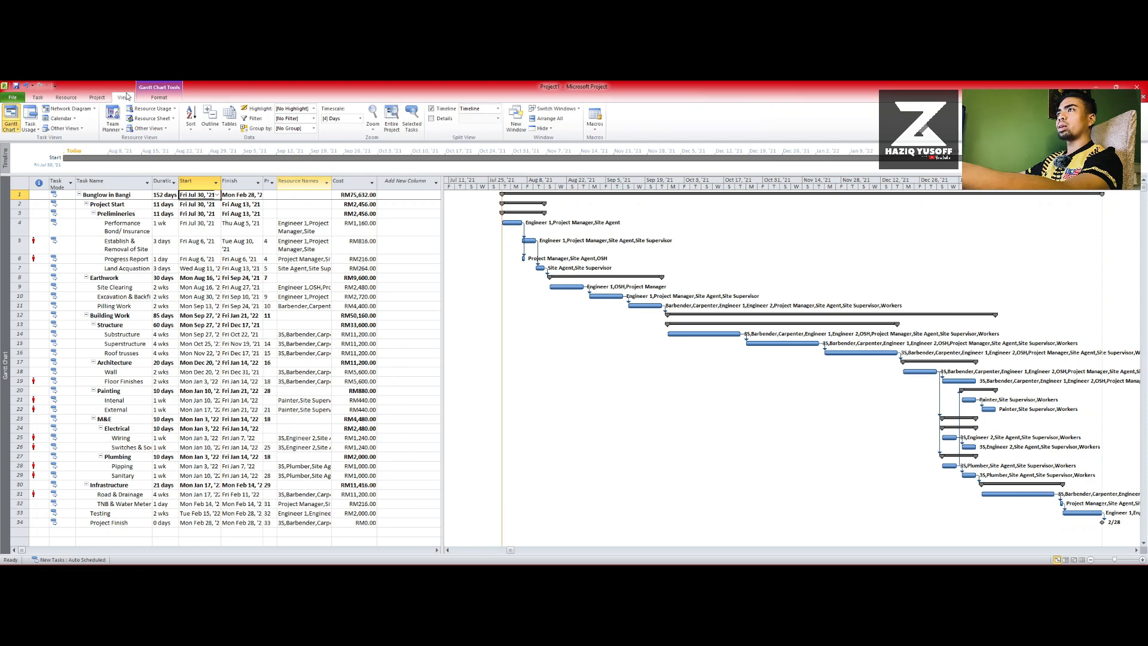
click(159, 96)
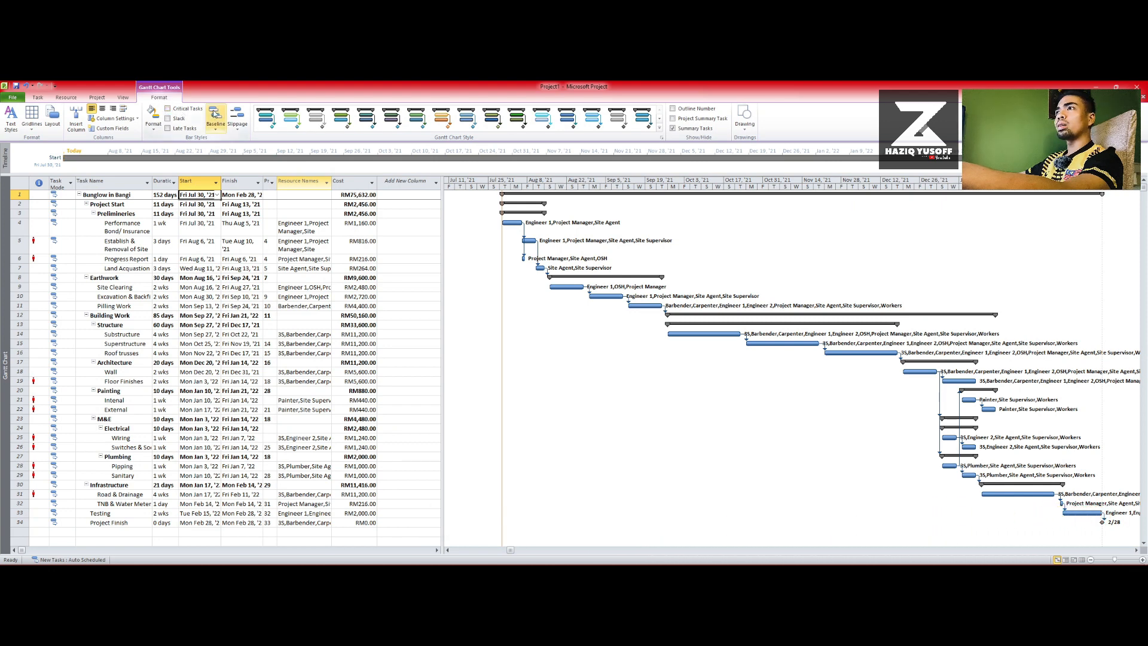
click(167, 109)
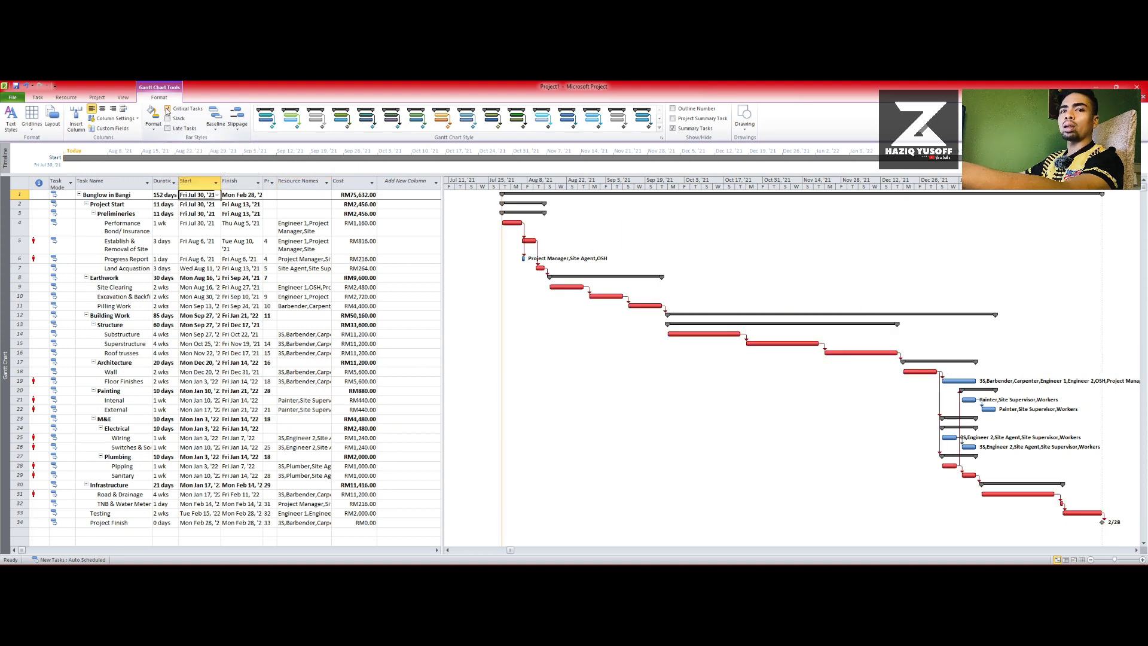
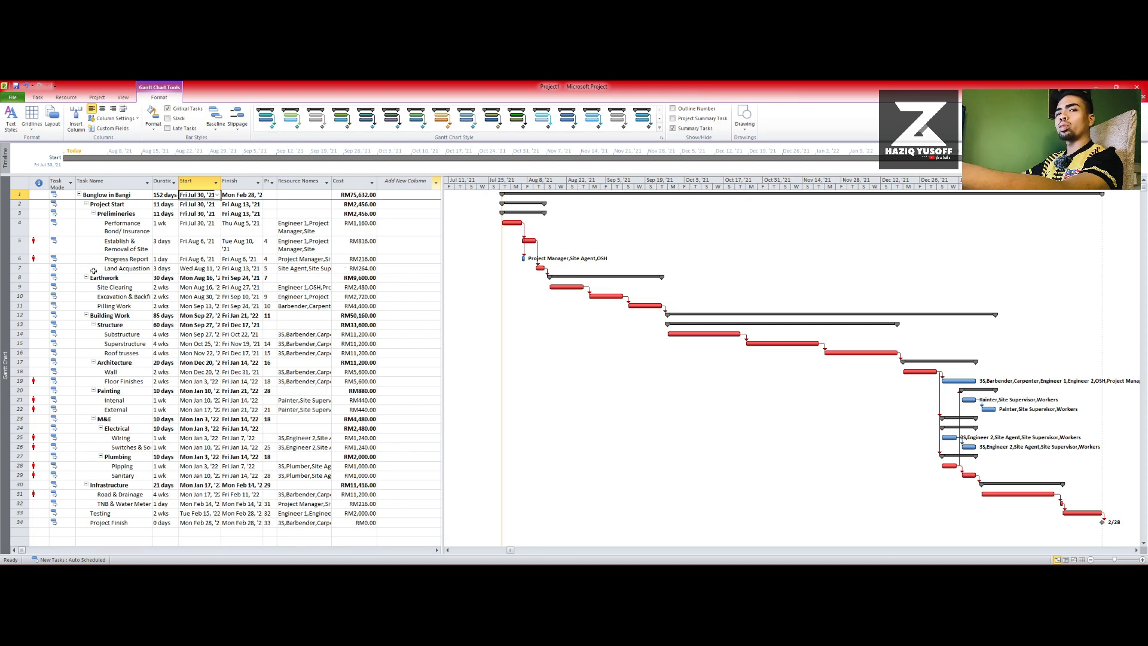
- Examine the Progress Report task's row alongside its bar in the Gantt chart
click(34, 257)
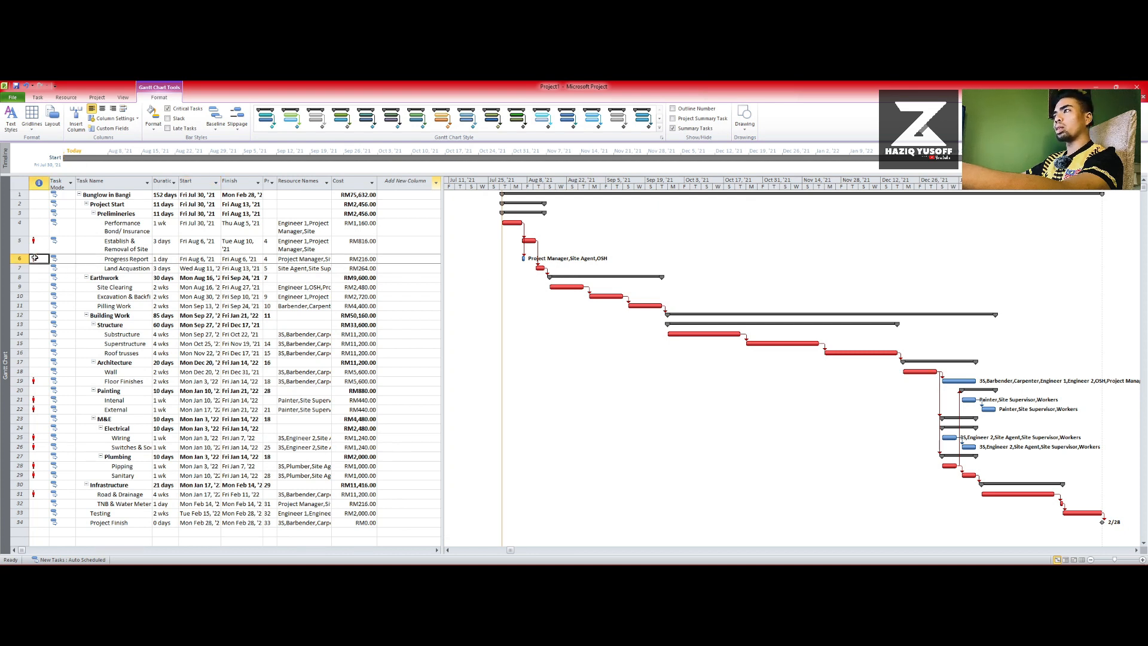
click(22, 258)
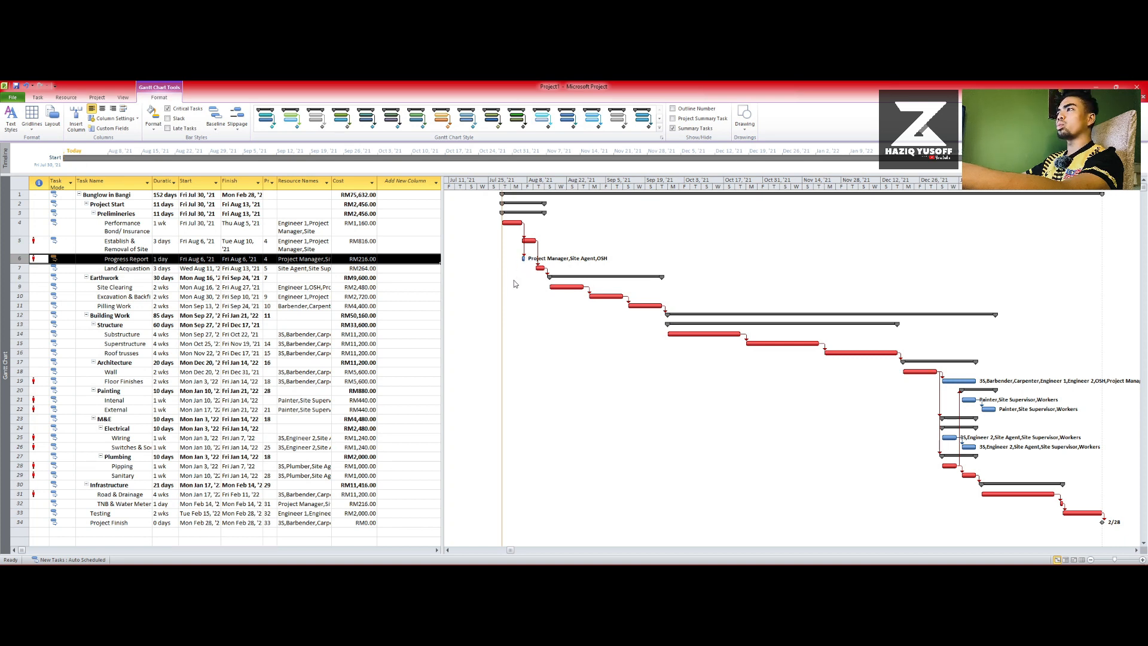
click(423, 259)
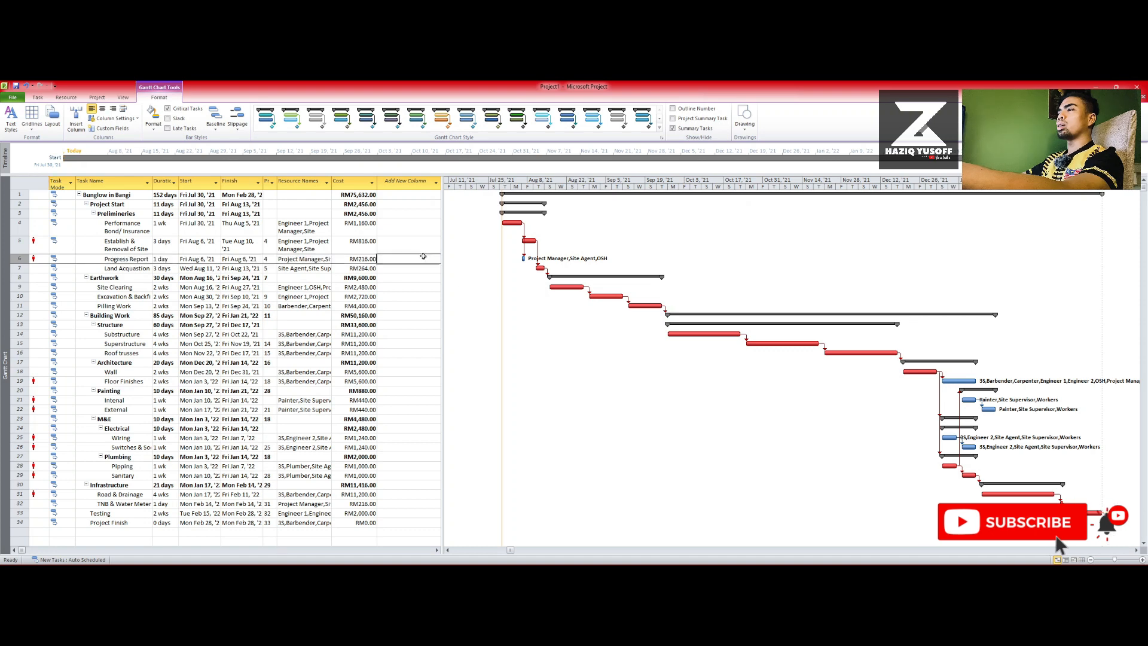
click(419, 288)
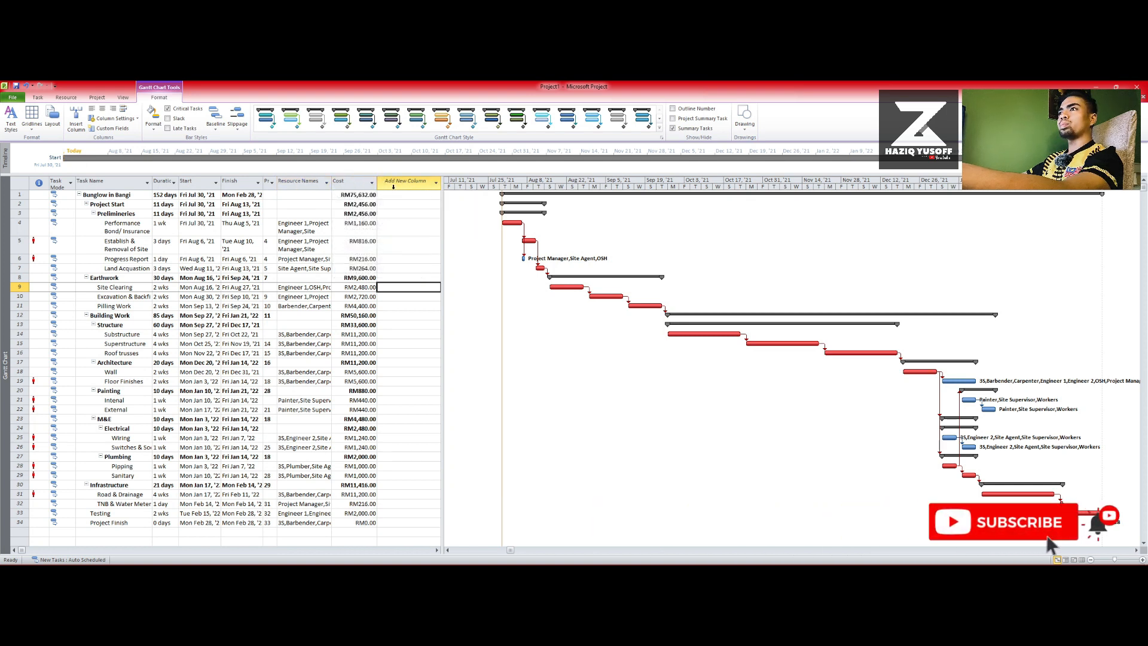
- Add a Start Slack column after Cost, enlarge the table area beside the chart, and narrow the new column to fit
click(436, 188)
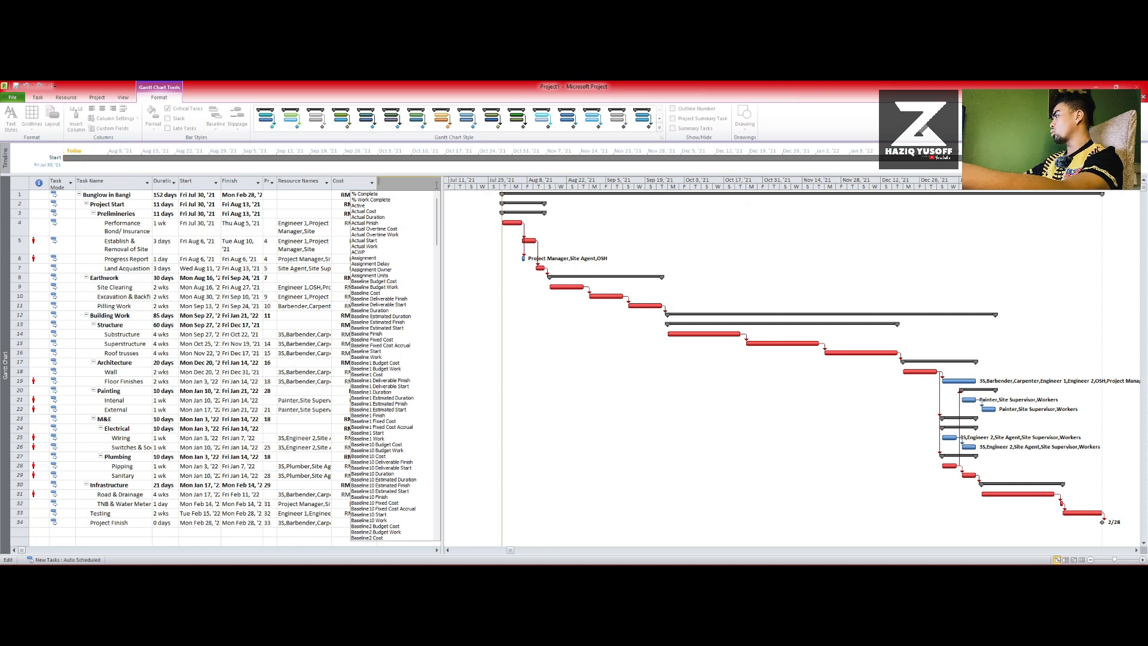
text(s)
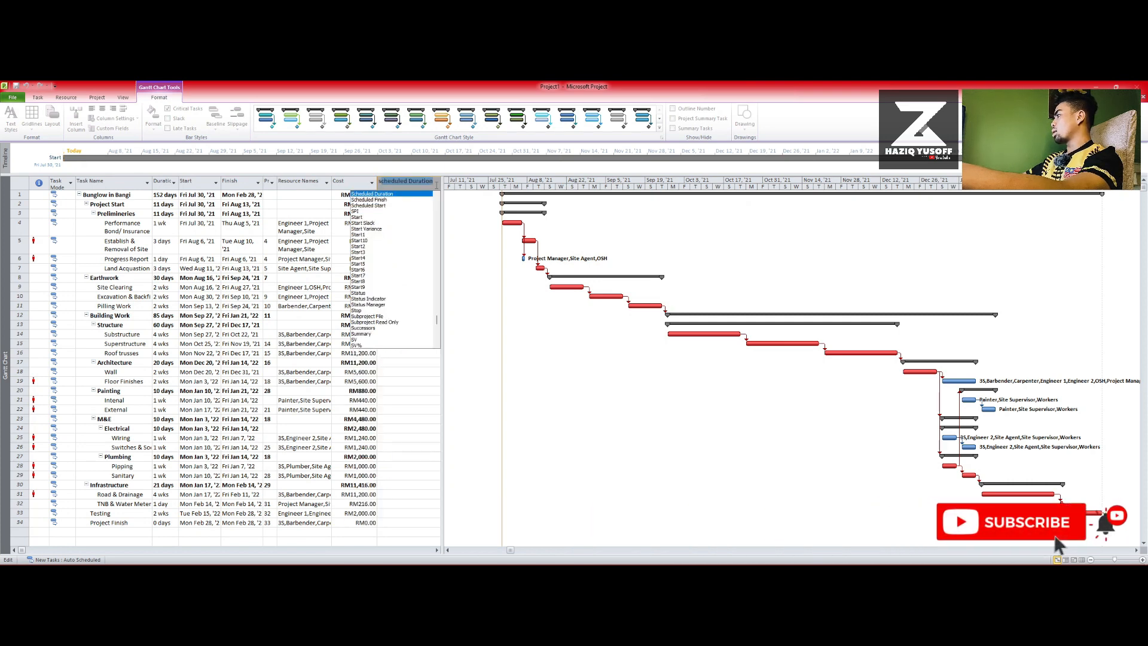
text(tart)
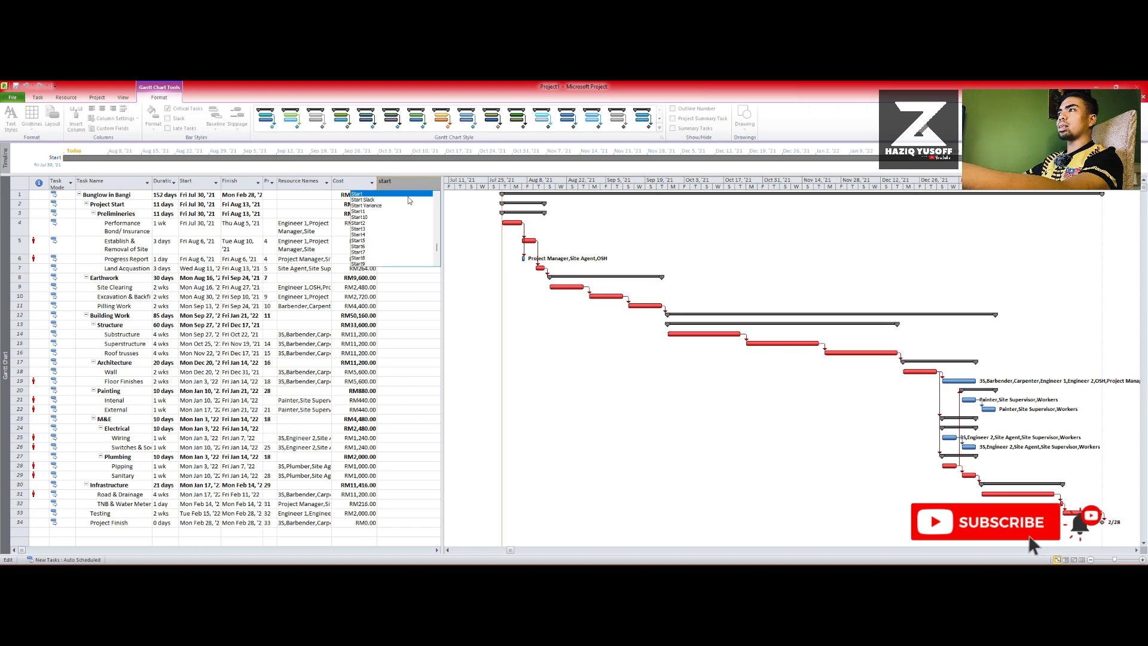
click(406, 199)
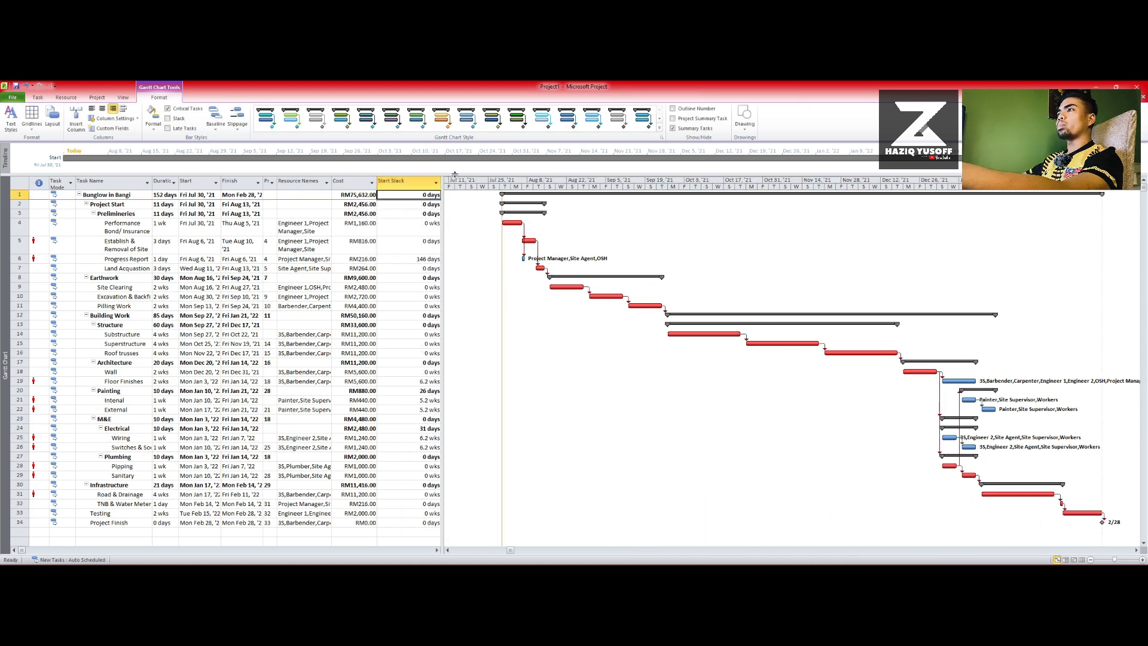
drag(440, 183, 626, 200)
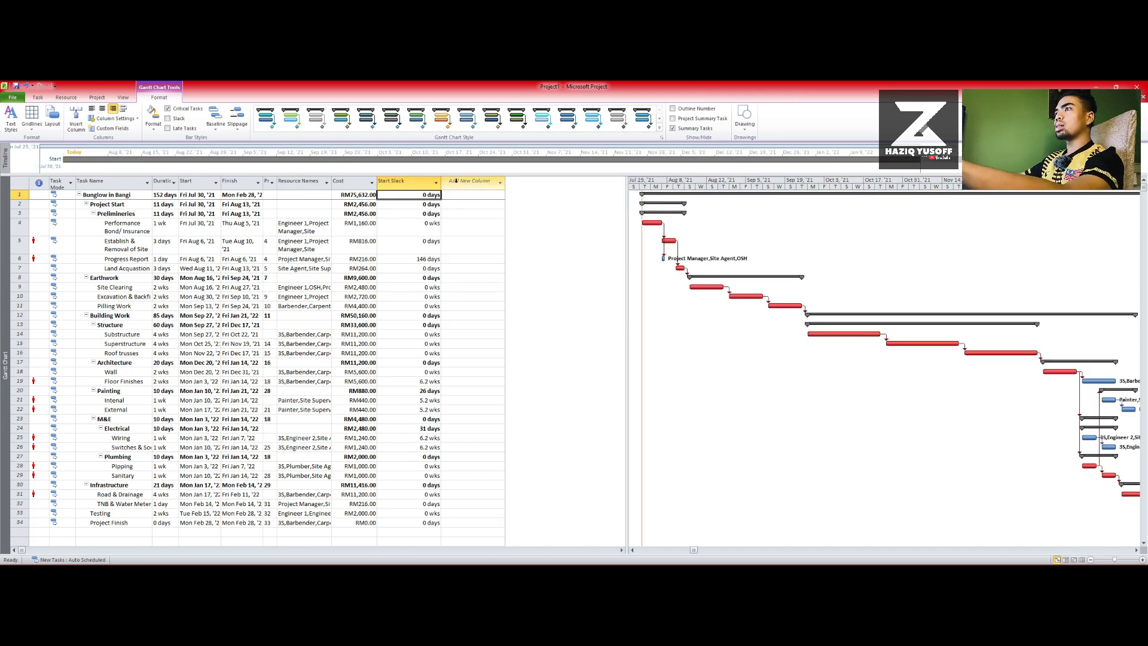
drag(439, 182, 410, 185)
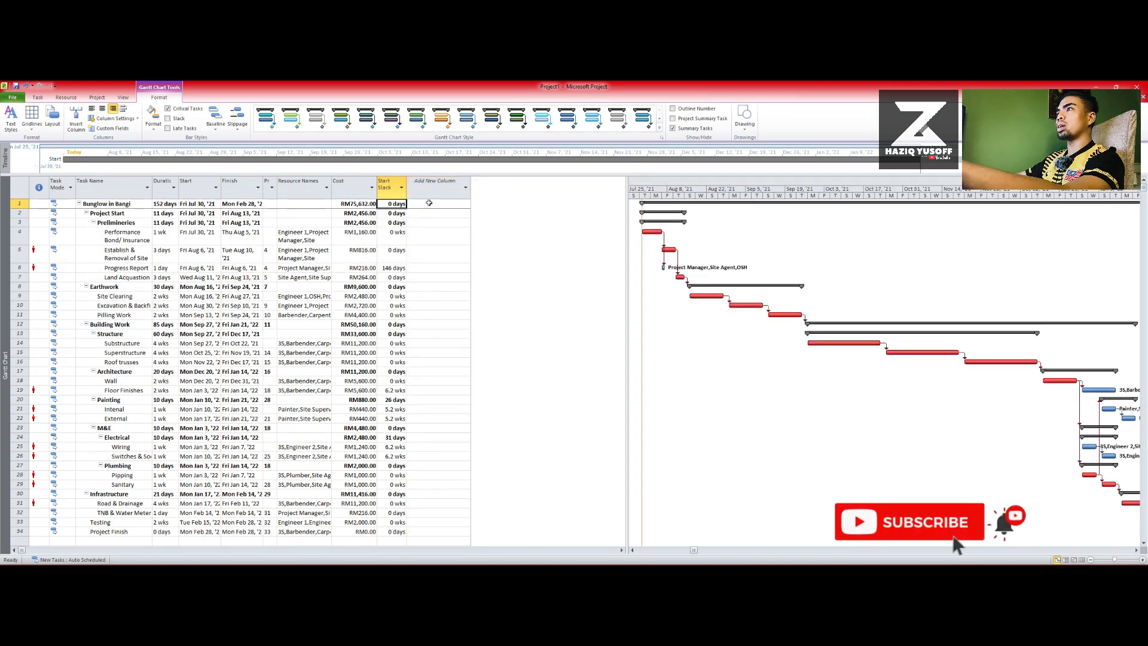
- Add a Total Slack column after Start Slack and narrow it to fit its values
drag(469, 189, 465, 190)
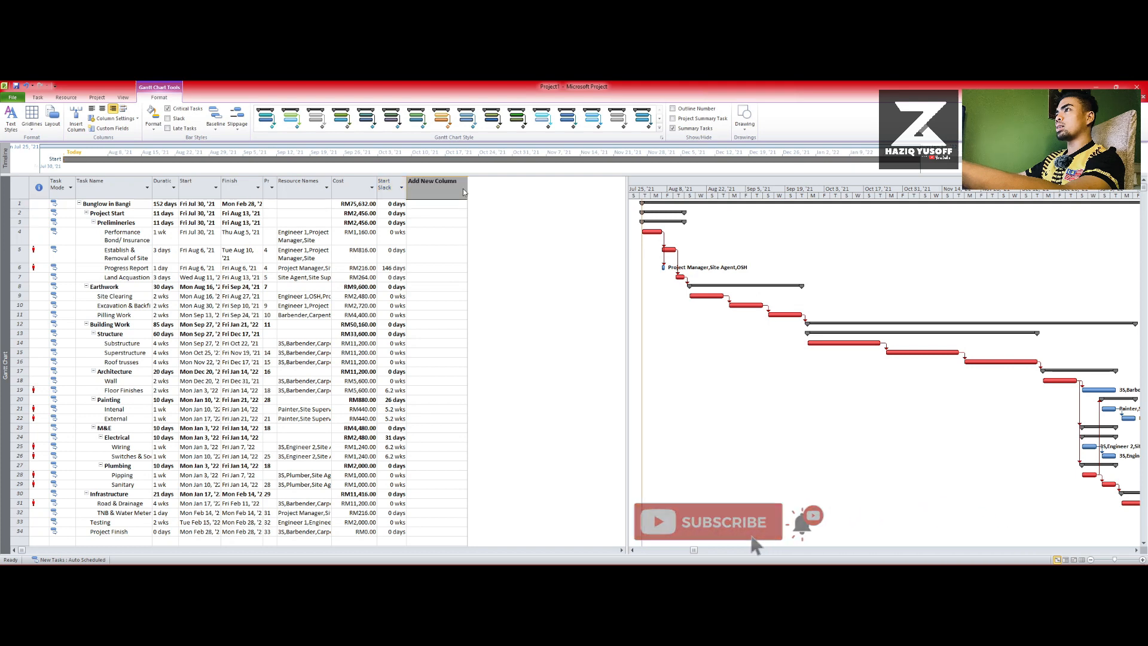
click(463, 189)
text(total Slack)
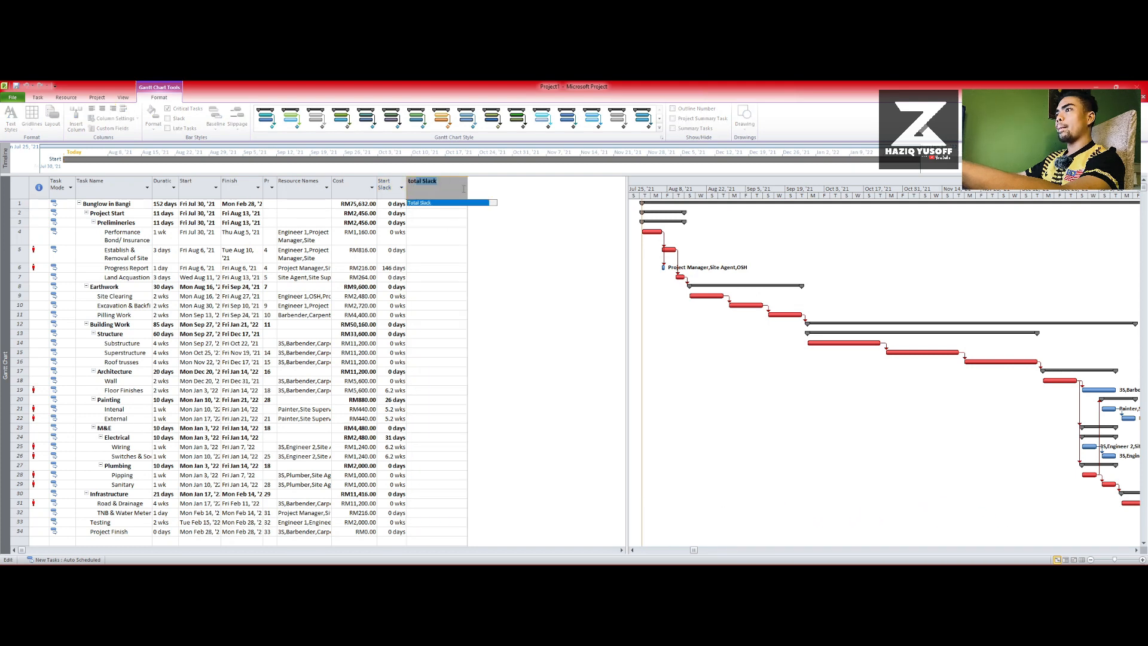
key(Return)
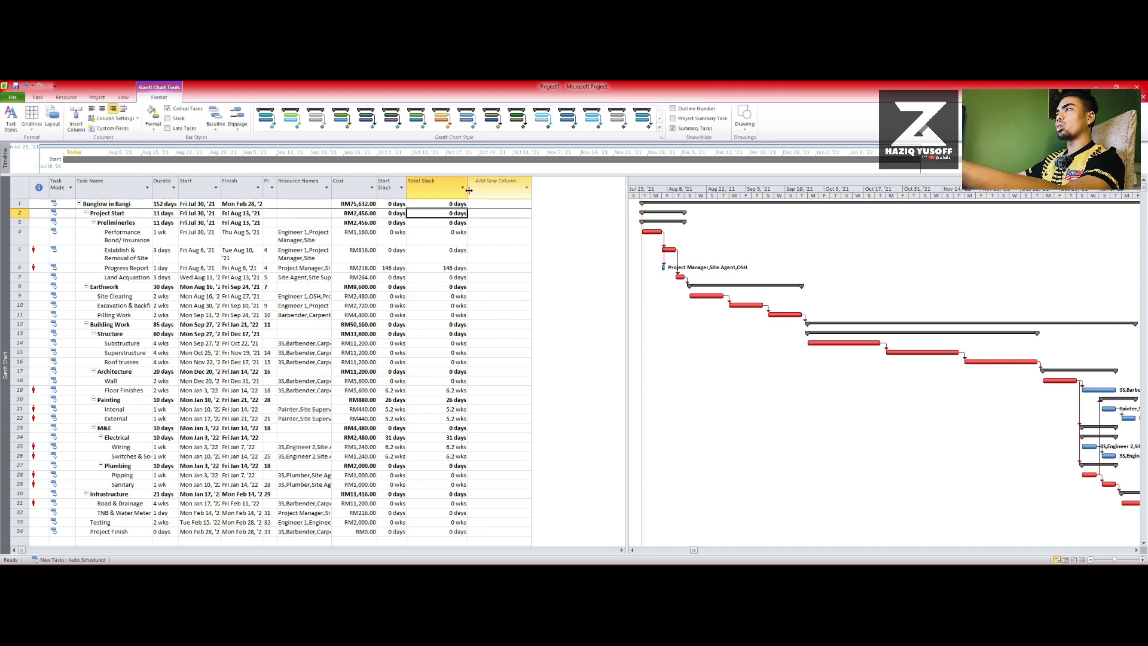
drag(467, 190, 440, 190)
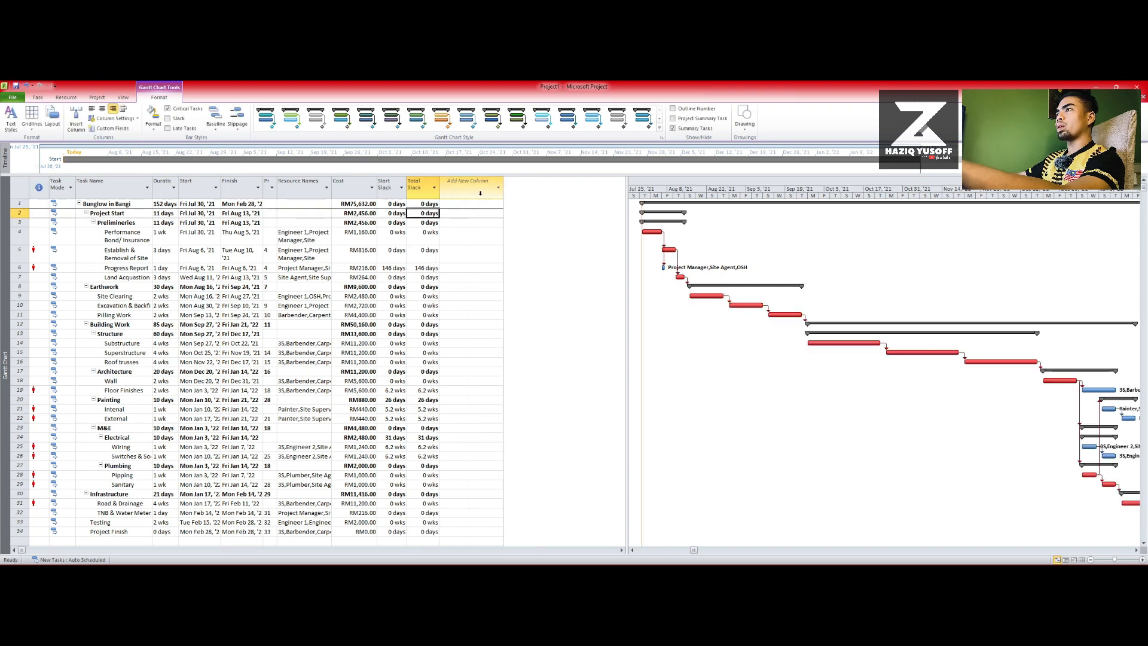
- Add an Early Start column after Total Slack and narrow it to fit the dates
click(487, 229)
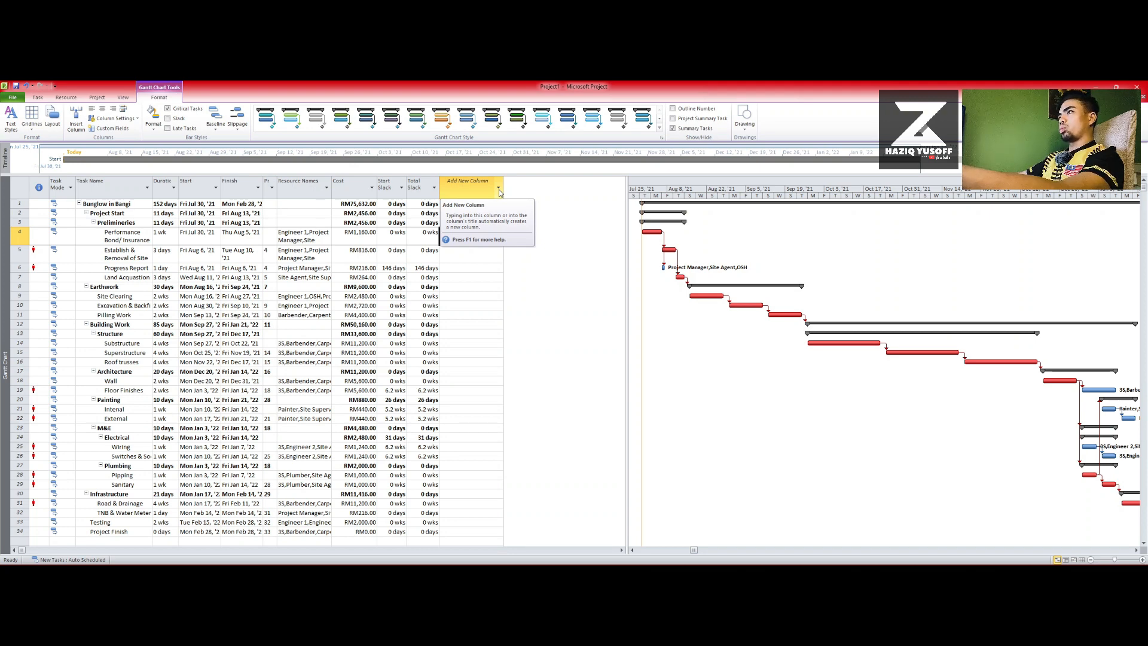
click(499, 187)
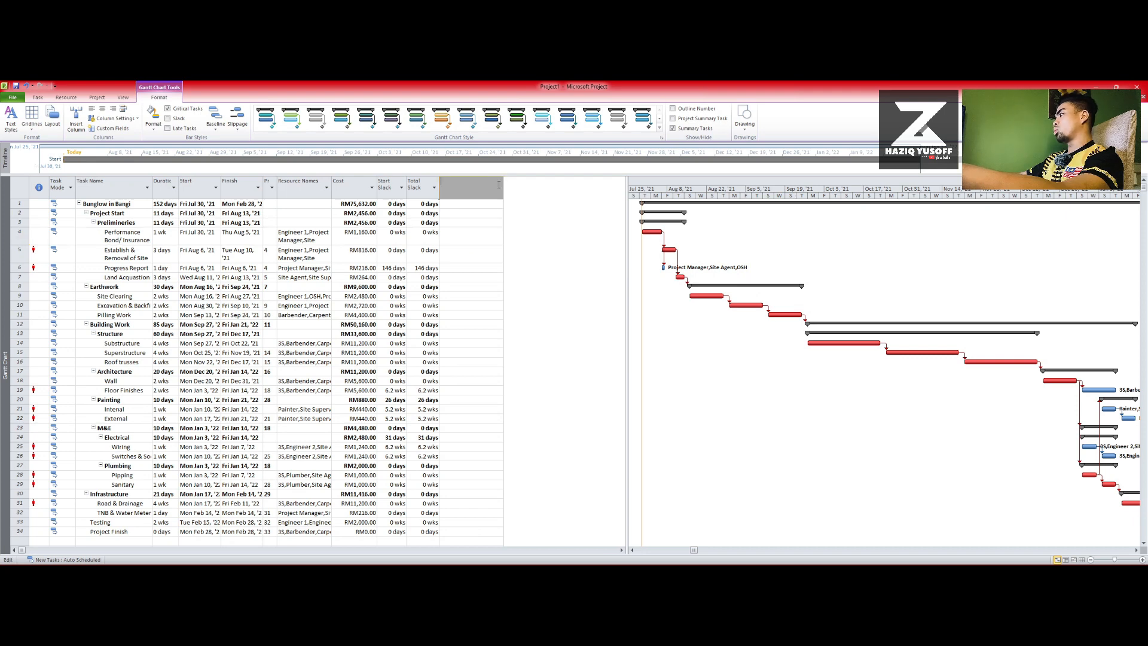
text(early Finish)
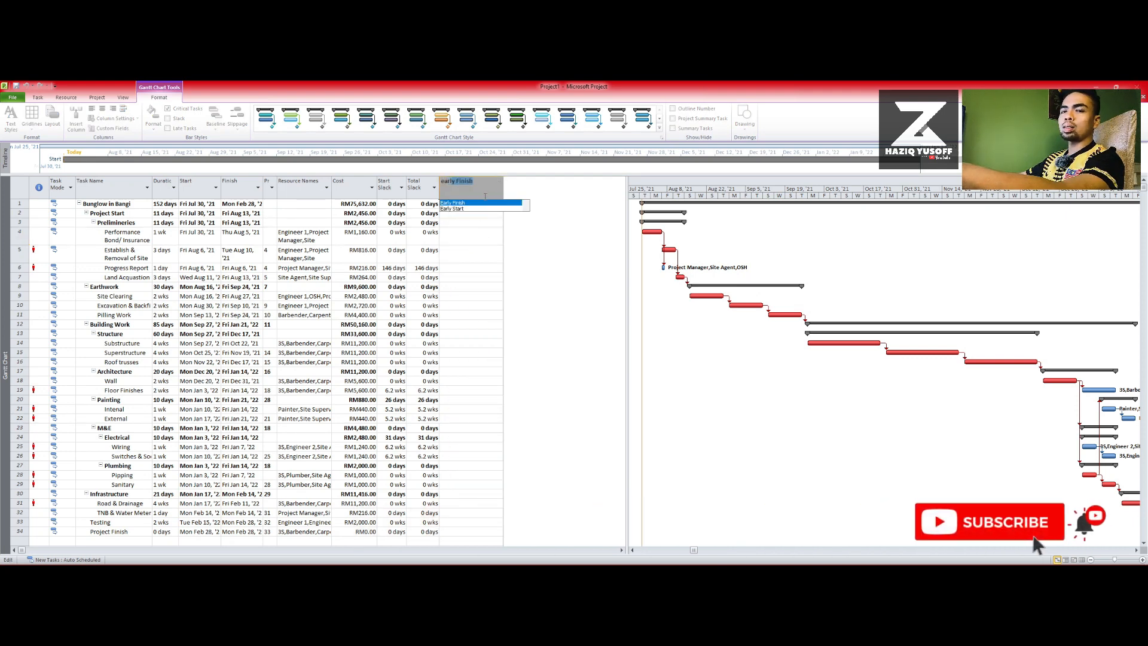
click(481, 208)
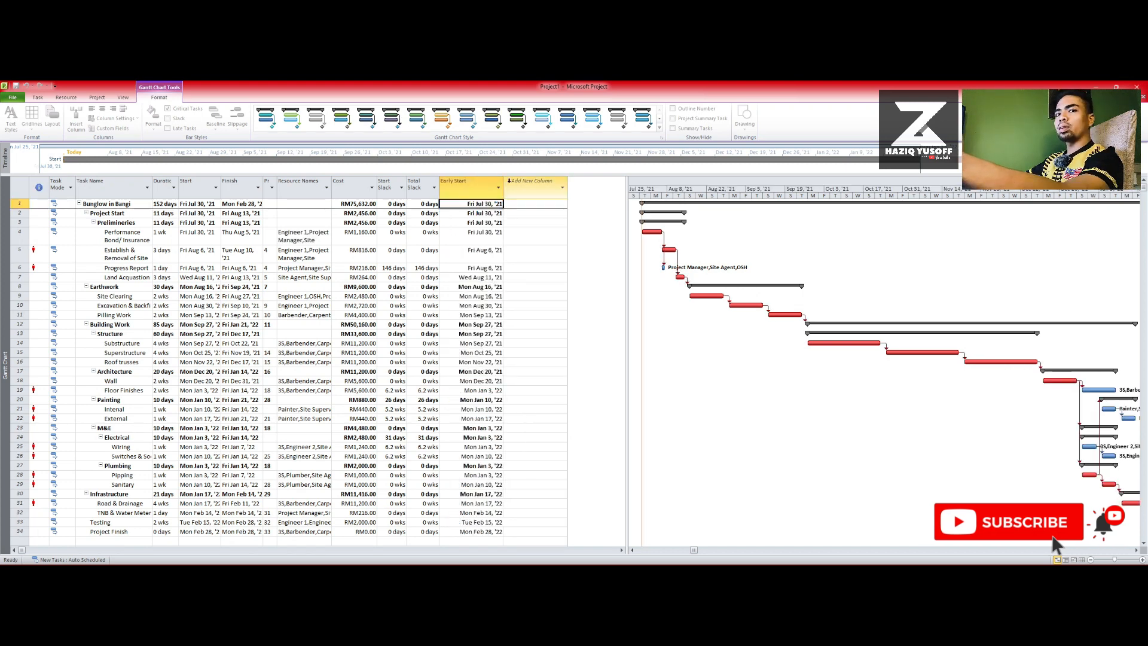
drag(503, 188, 488, 187)
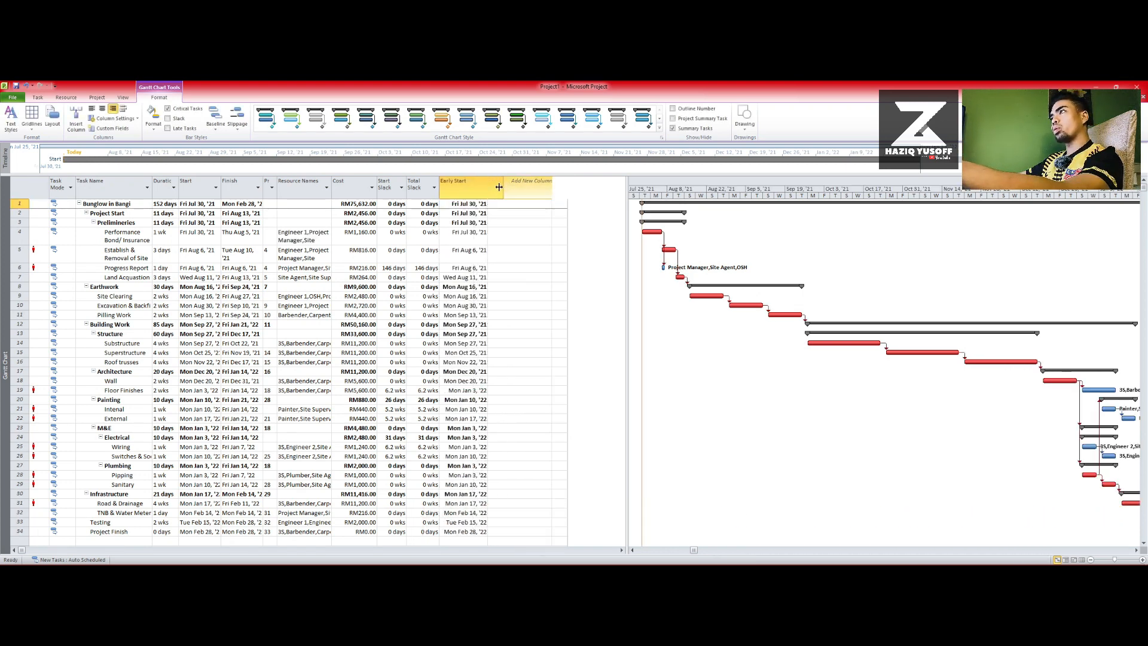
- Add an Early Finish column after Early Start and narrow it while keeping every date readable
click(545, 190)
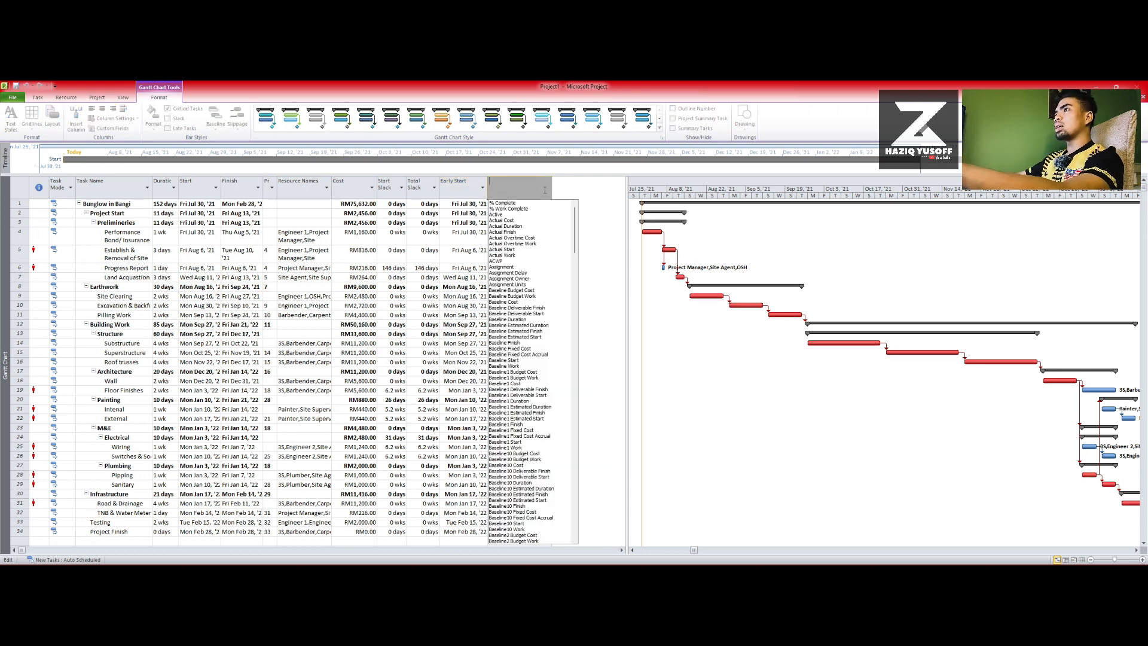
text(early Finish)
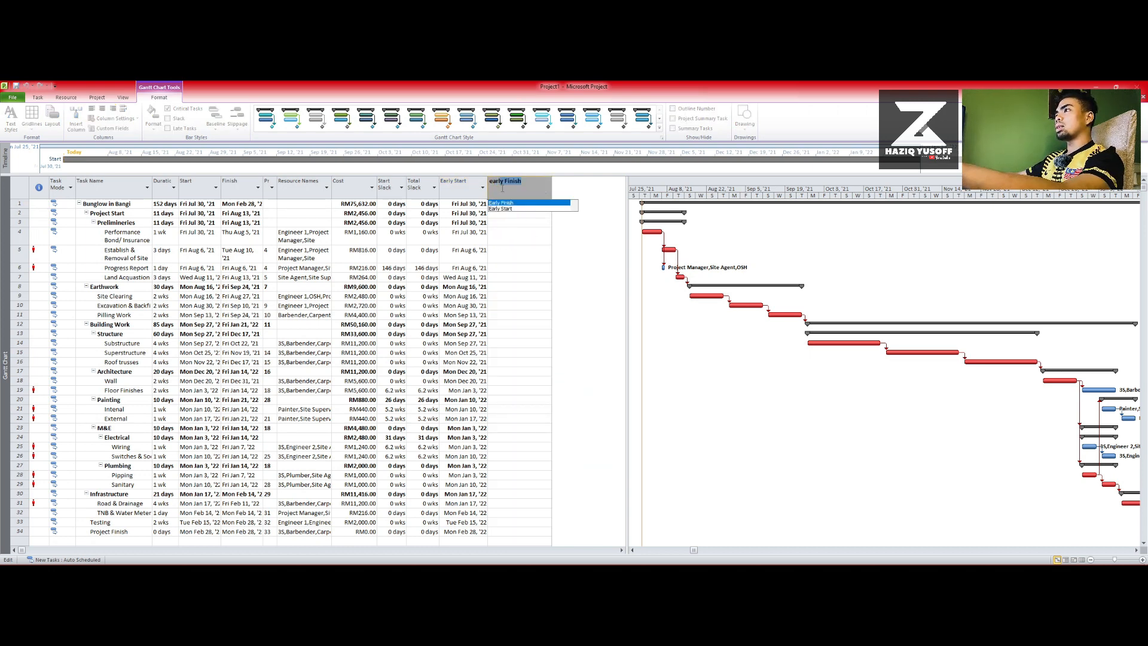
key(Return)
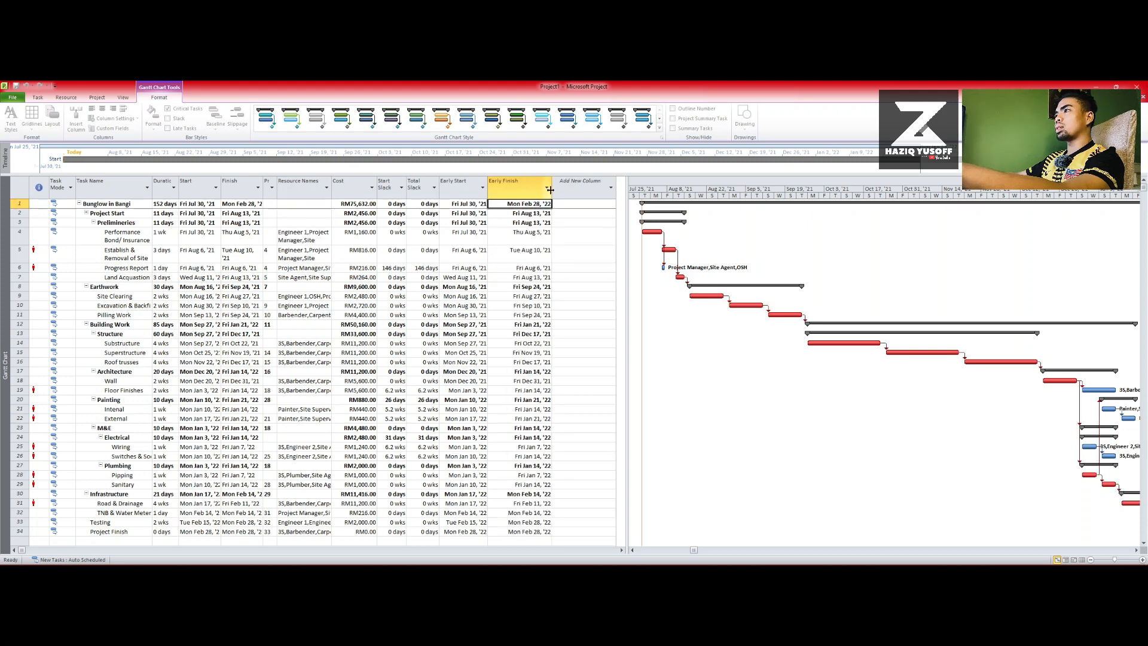
drag(531, 194, 529, 195)
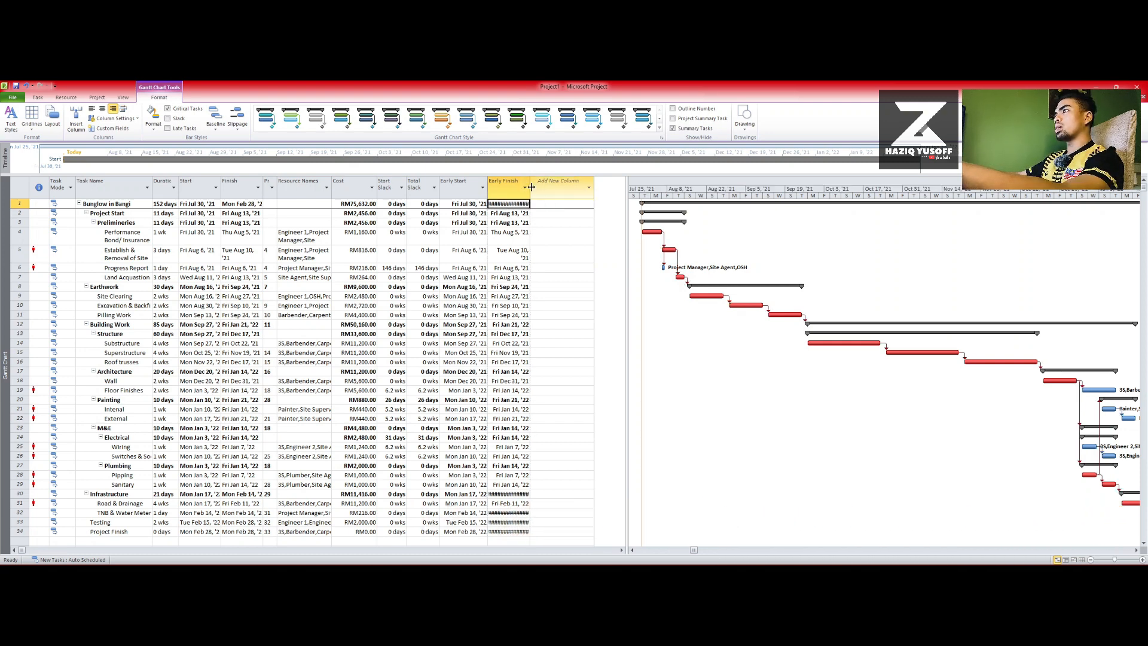
drag(531, 188, 536, 186)
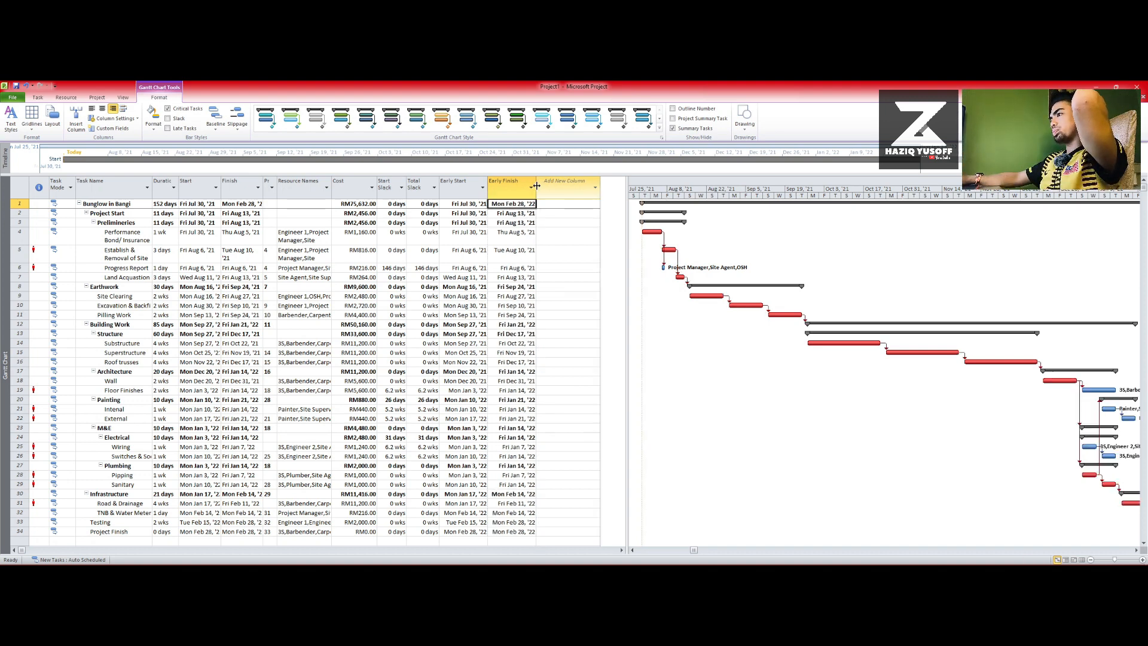
- Add a Late Start column after Early Finish, enlarge the table area beside the chart, and narrow the column to fit its dates
click(593, 190)
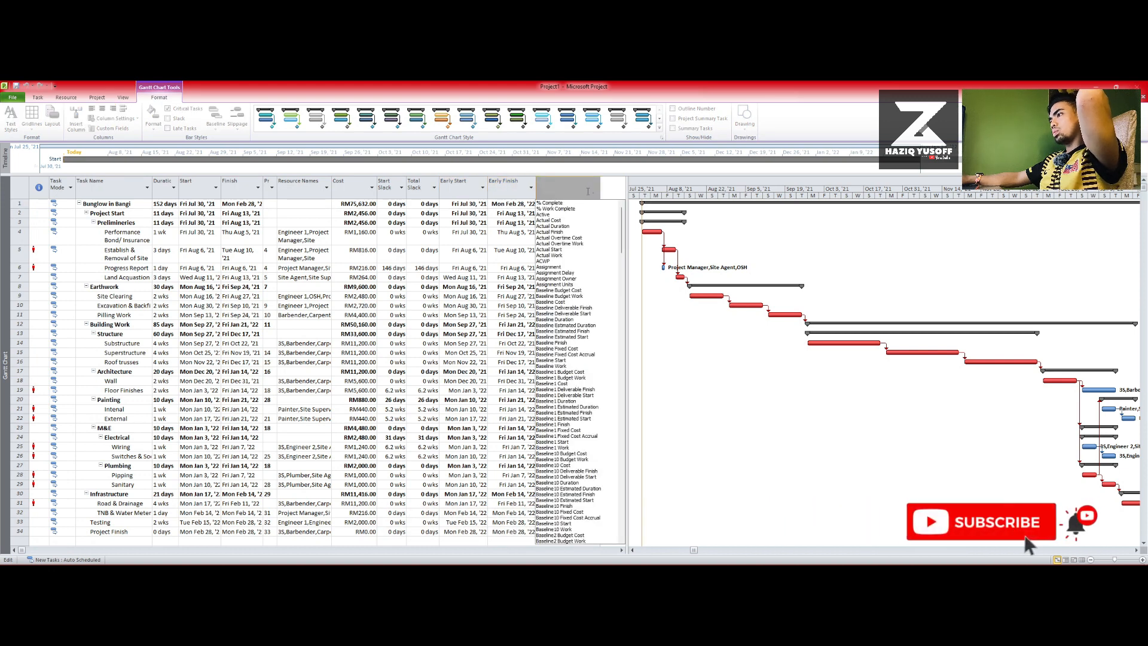
text(late Finish)
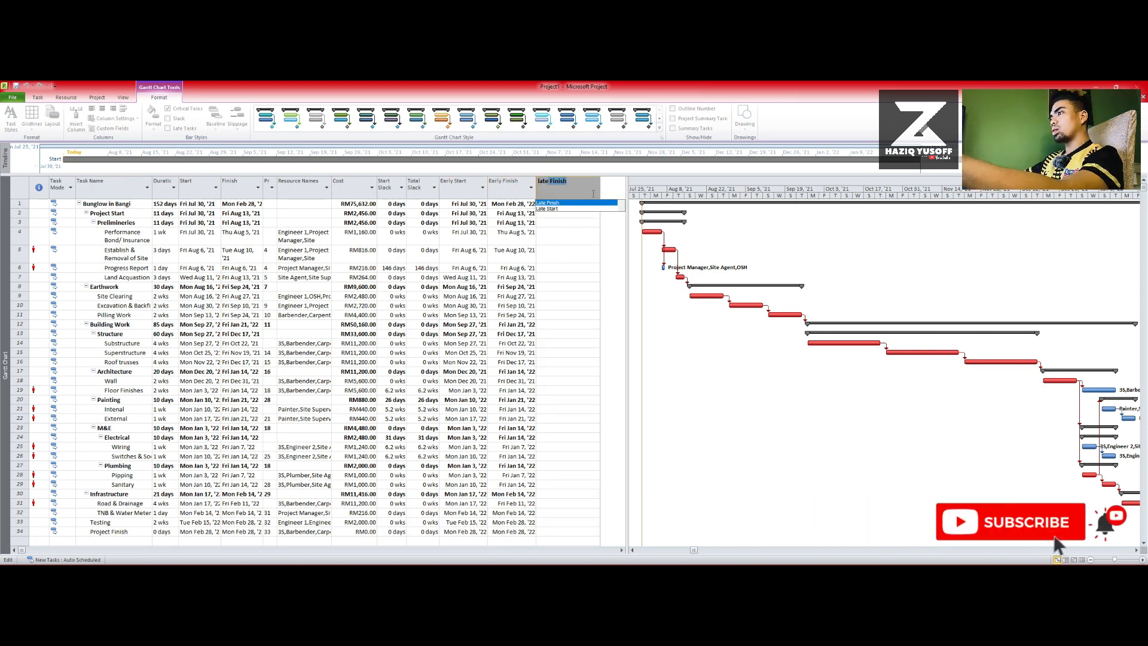
click(600, 209)
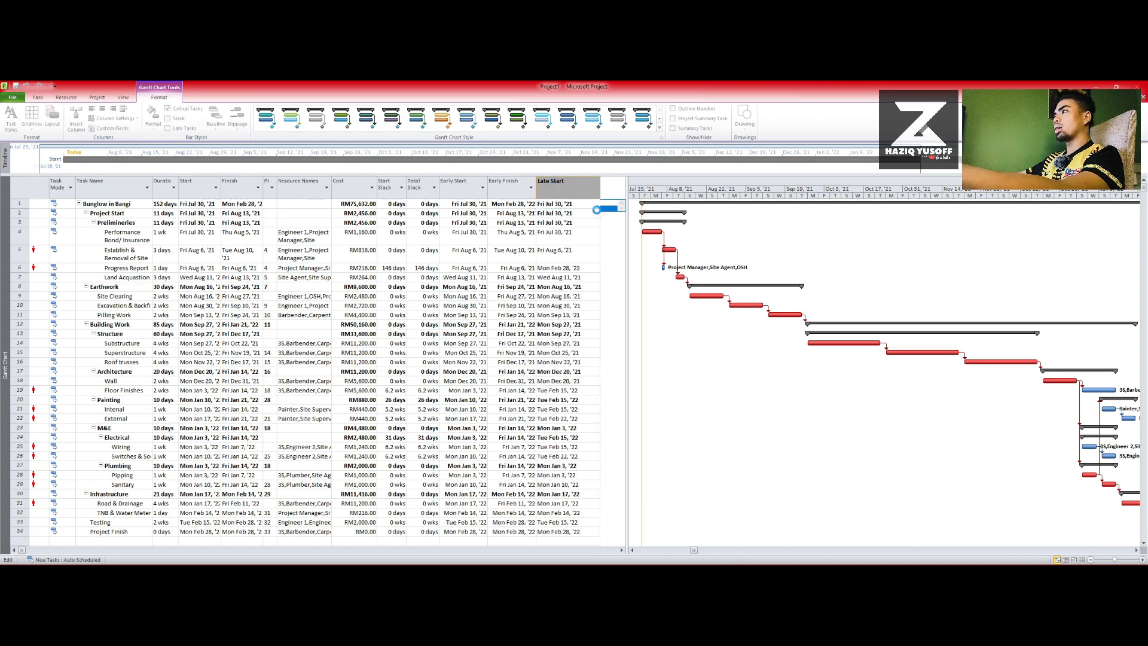
drag(599, 179, 660, 187)
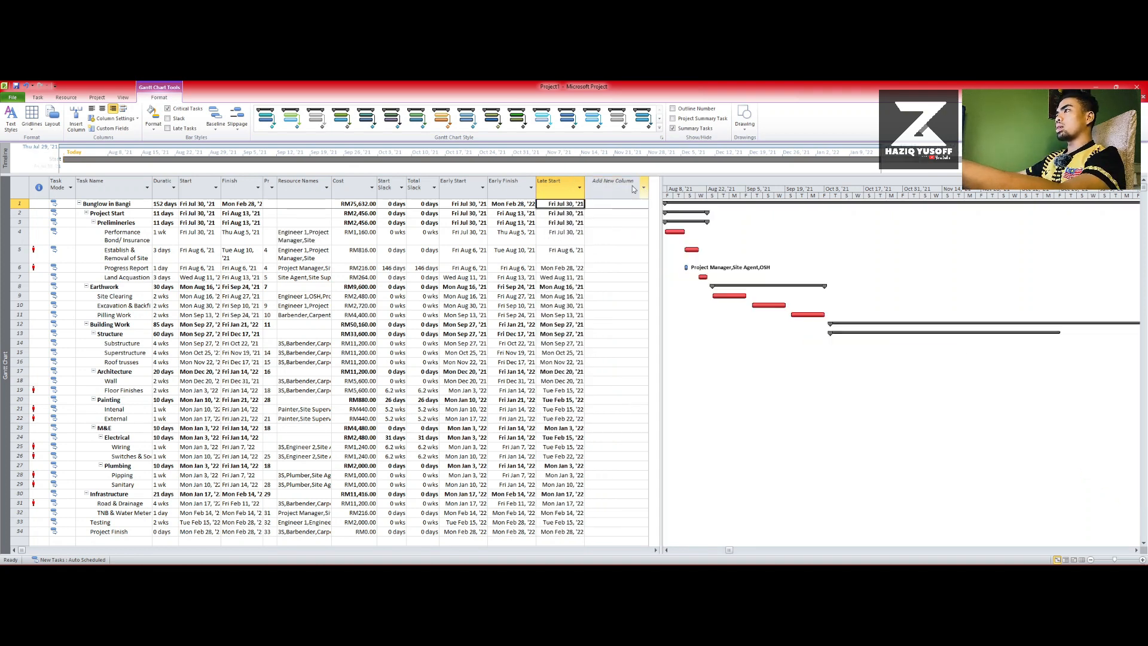
- Add a Late Finish column after Late Start, narrow it to fit, and resize the table area so it ends at that column
click(644, 190)
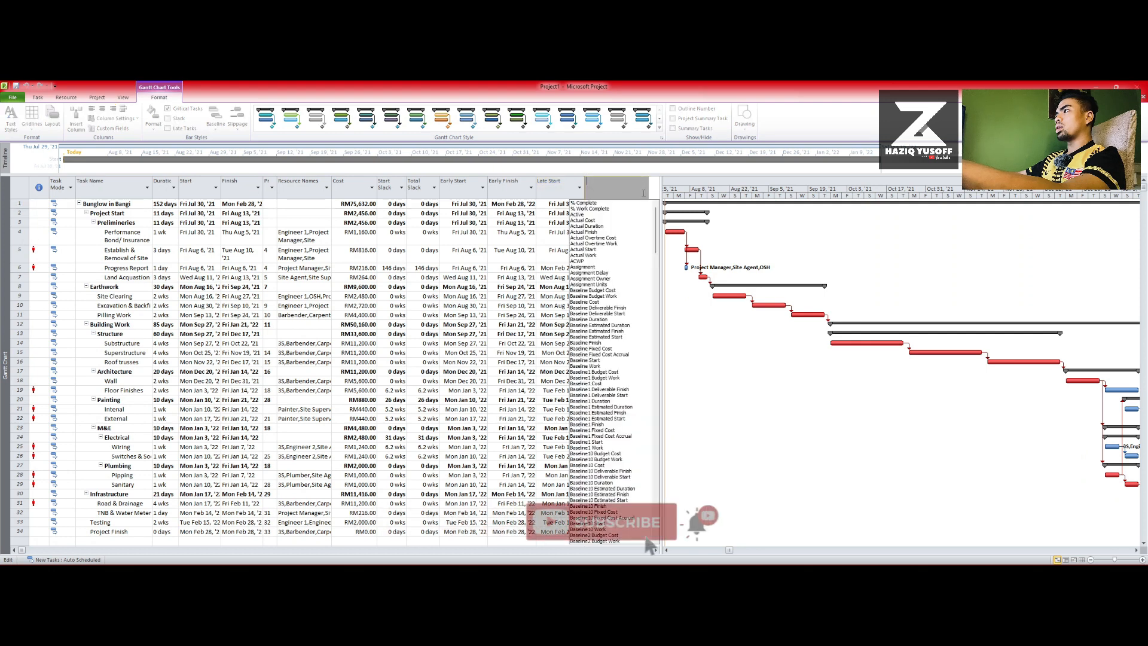
text(late Finish)
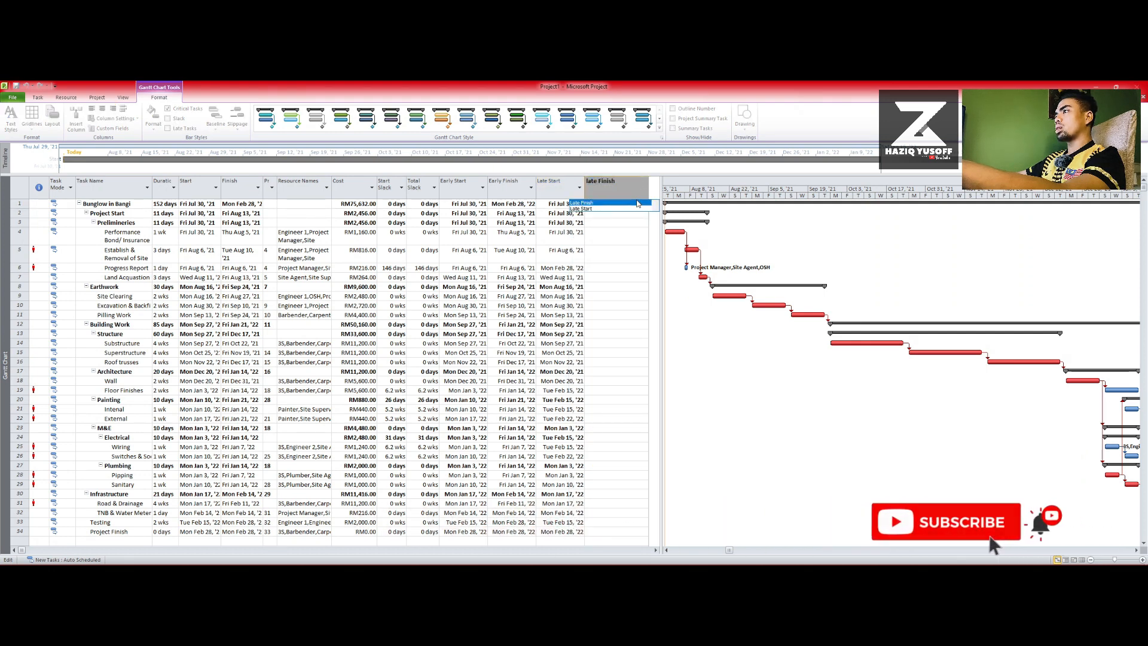
click(629, 204)
drag(649, 190, 721, 191)
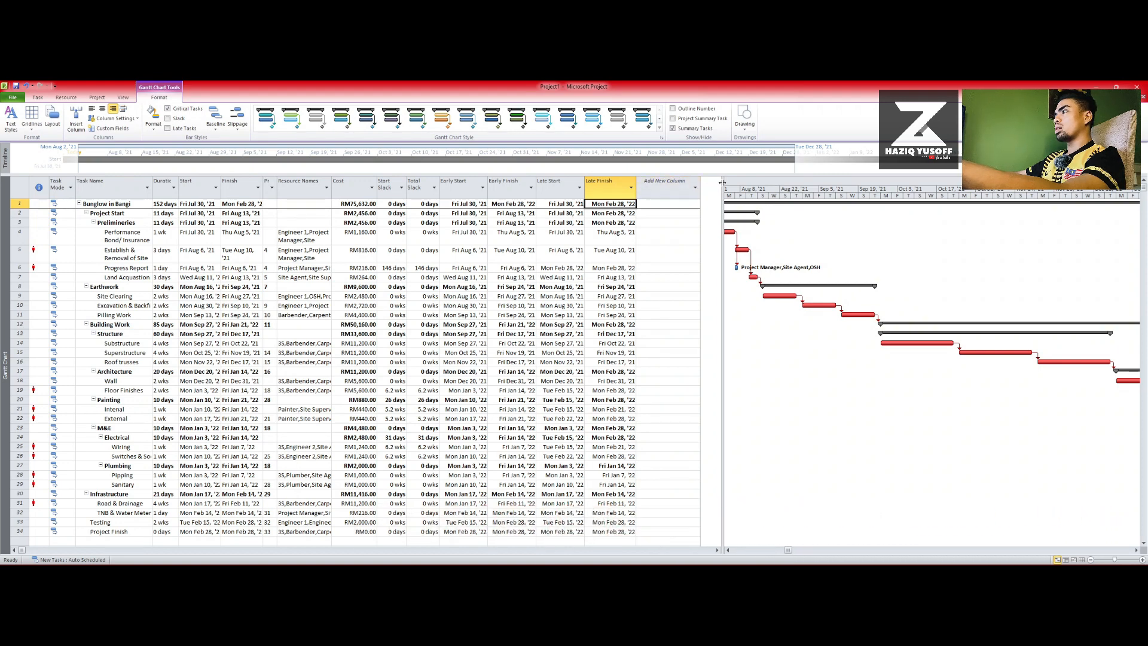
drag(701, 188, 638, 193)
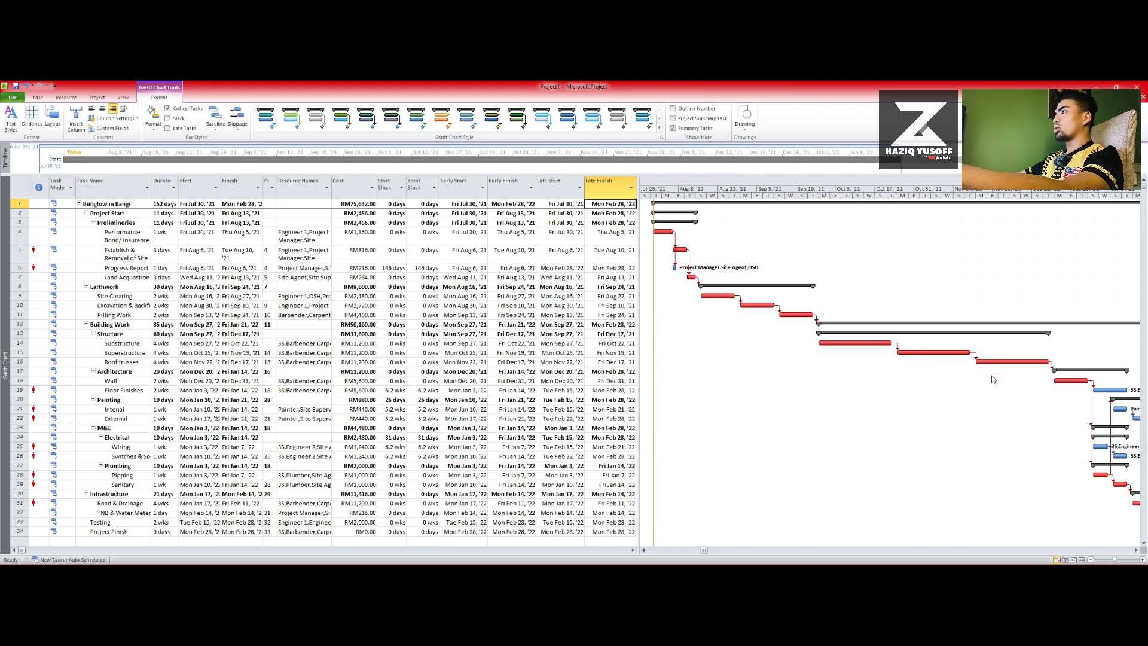
- Zoom the Gantt chart timescale to fit the entire project
click(124, 99)
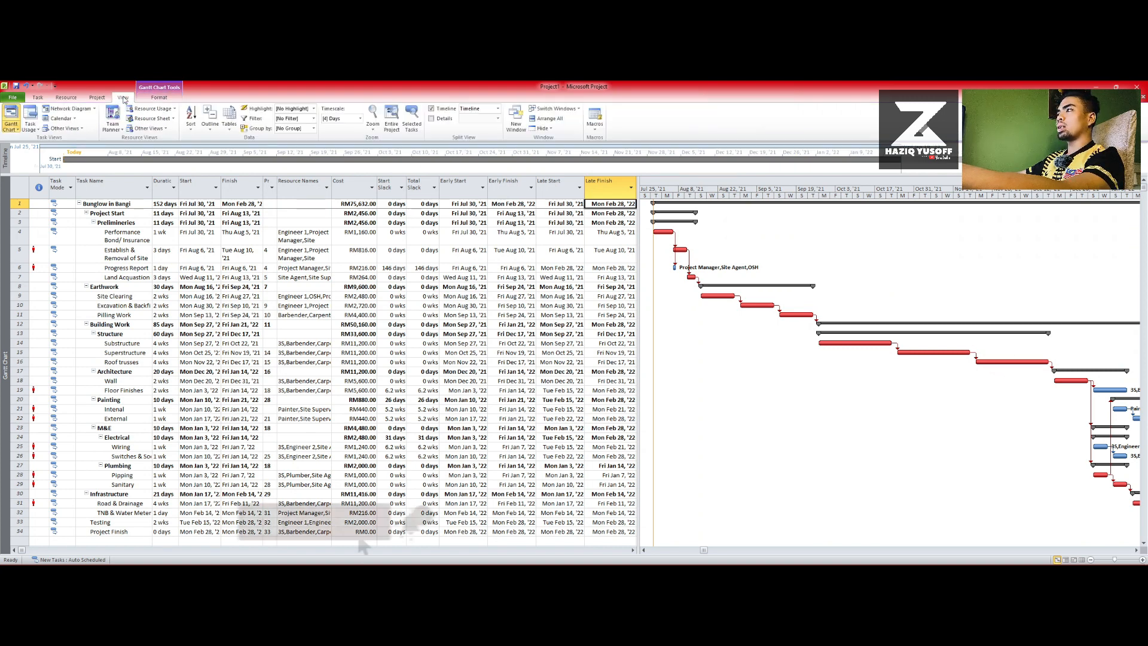
click(392, 123)
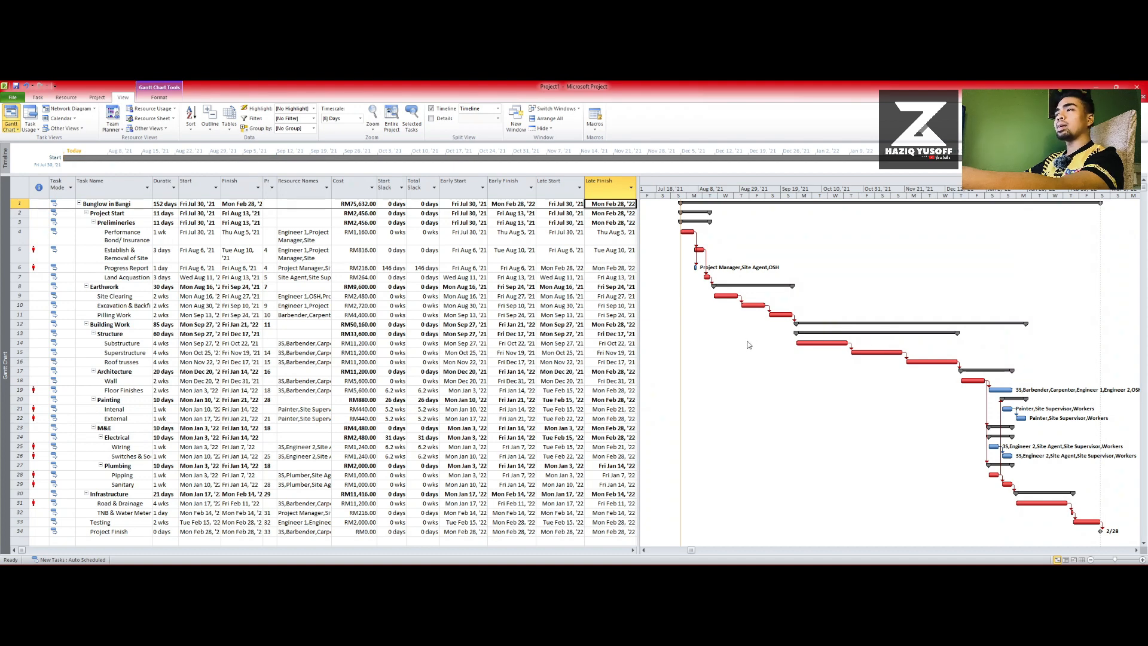
scroll(748, 345, down, 1)
scroll(749, 345, up, 1)
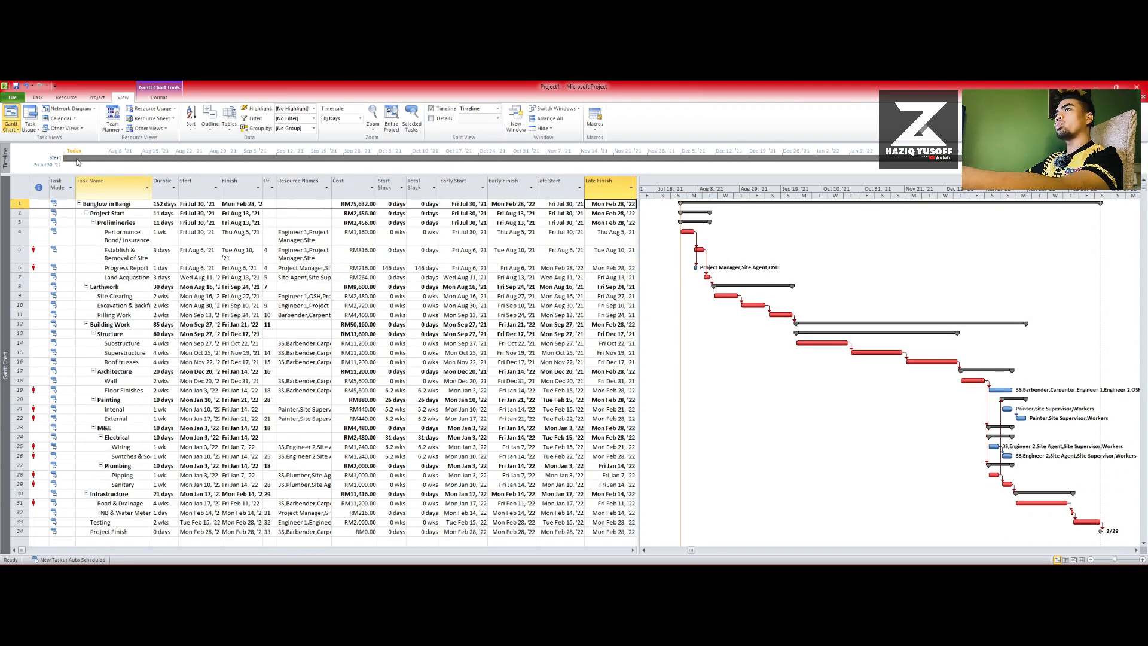
- Switch to the Network Diagram view and follow the task boxes and links through to the Project Finish milestone
click(64, 111)
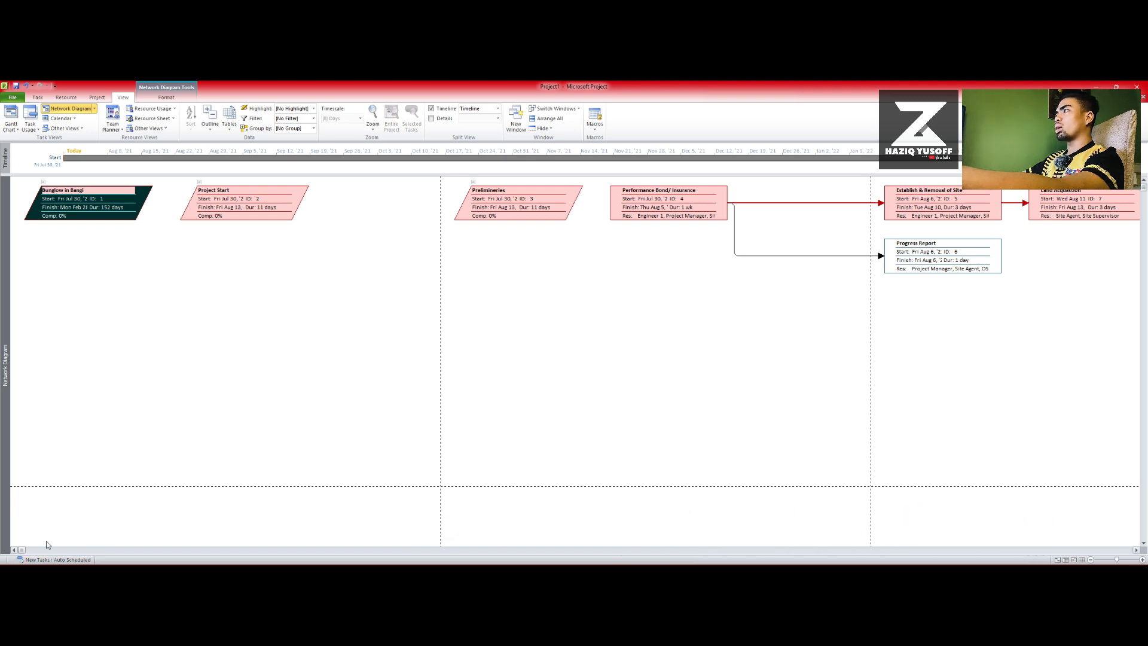
drag(22, 551, 299, 556)
mouse_move(371, 554)
mouse_down()
mouse_move(464, 542)
mouse_move(952, 549)
mouse_up()
scroll(923, 541, down, 8)
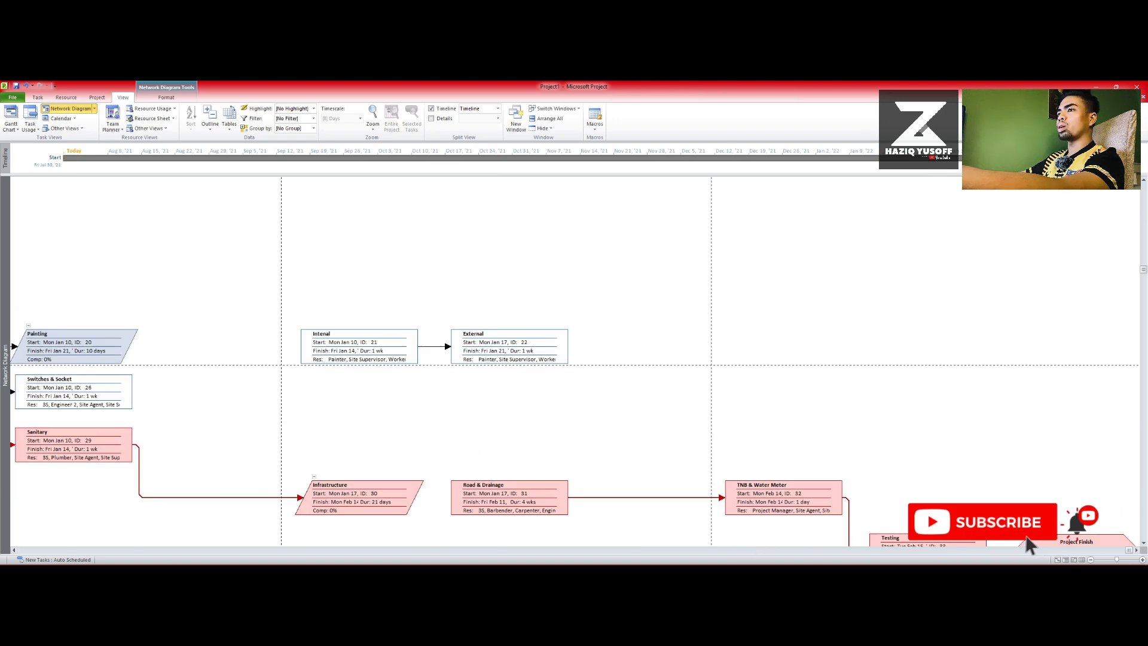
scroll(915, 538, up, 7)
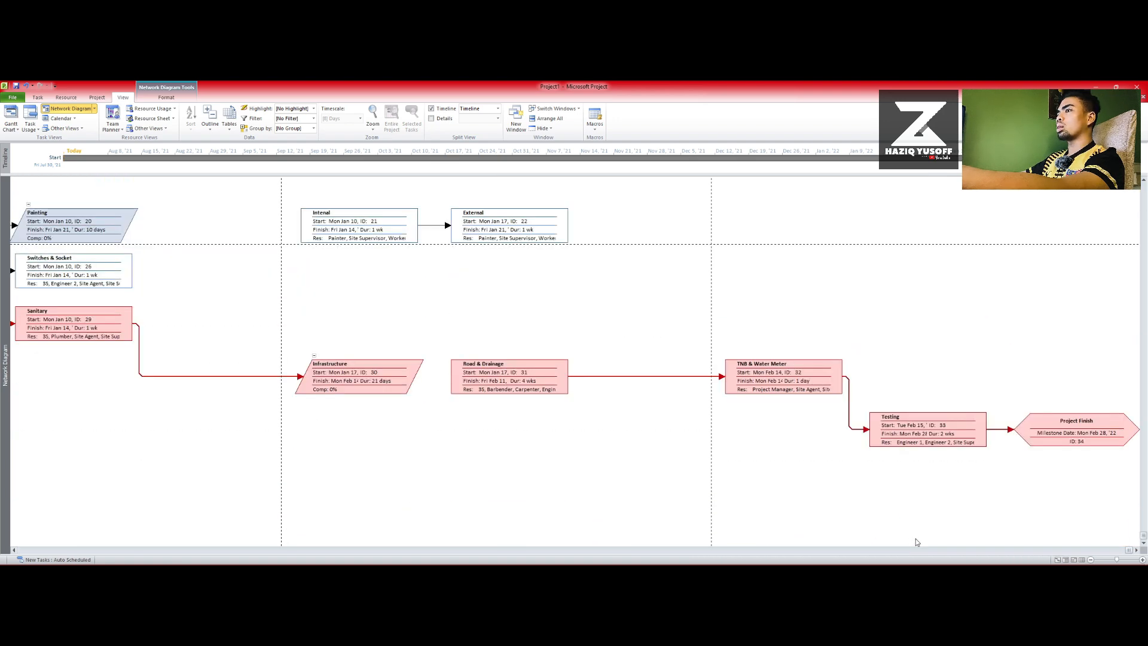
scroll(966, 548, down, 1)
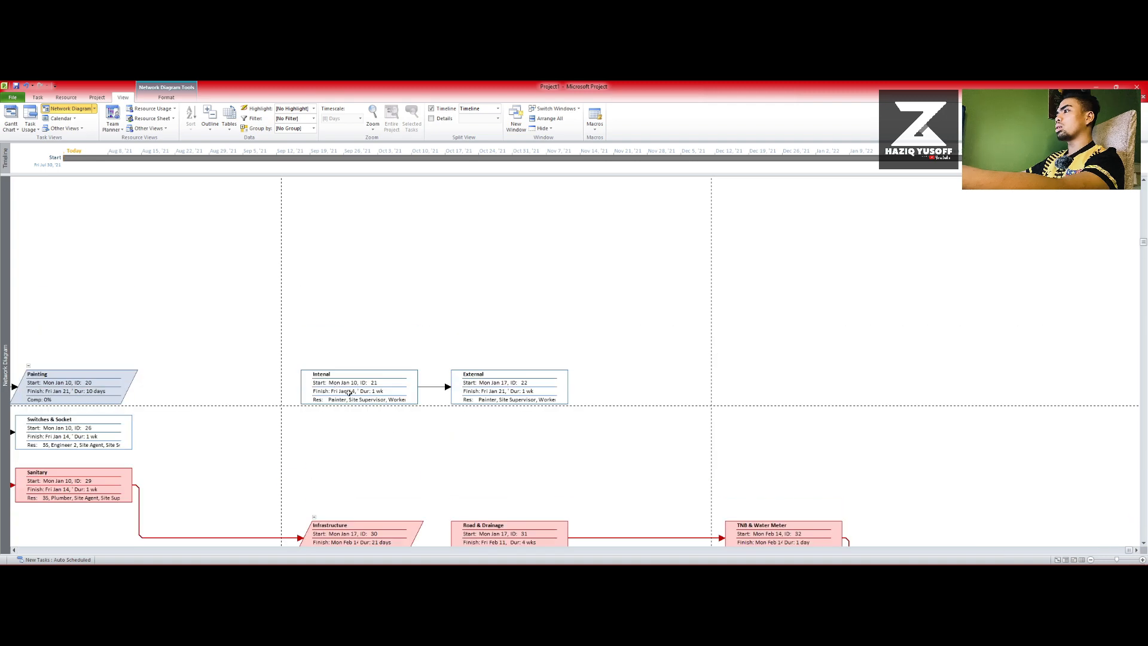
- Review the task bars for July and August 2021 in the Calendar view, and return to the Gantt Chart view
click(60, 119)
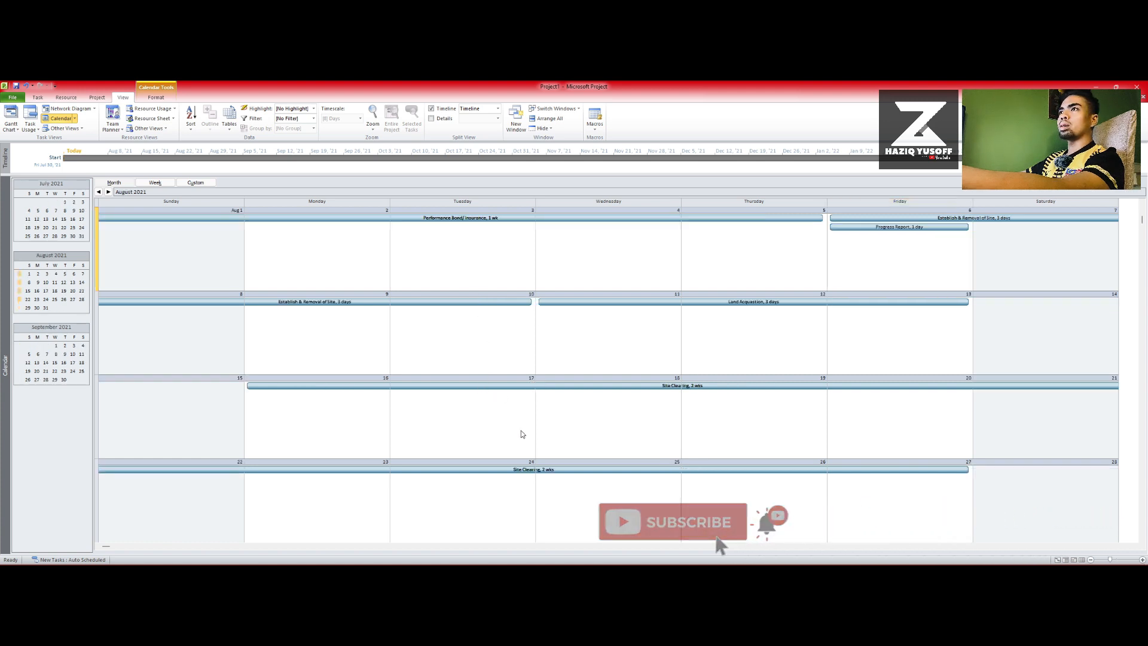
scroll(525, 435, down, 2)
scroll(551, 453, up, 1)
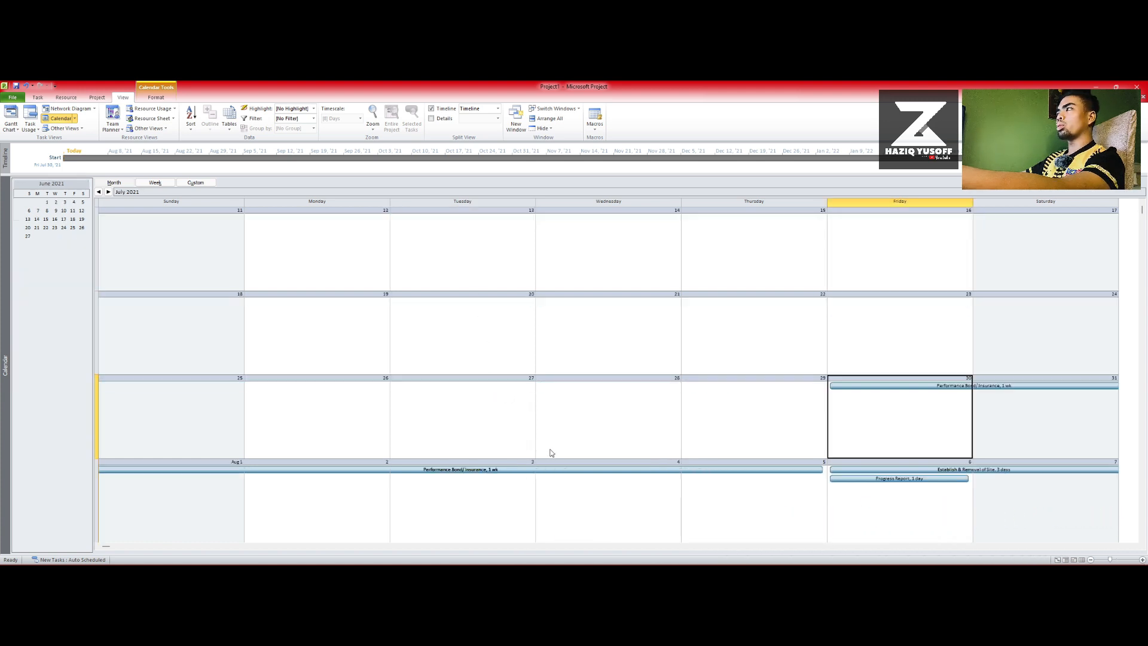
scroll(550, 452, up, 2)
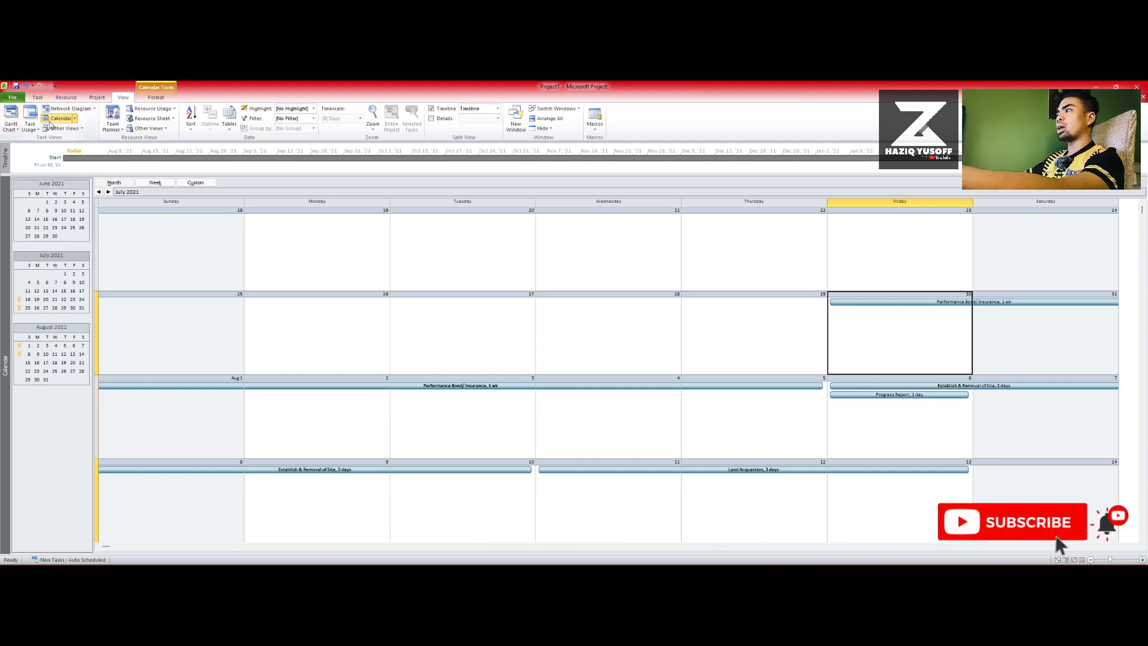
click(11, 117)
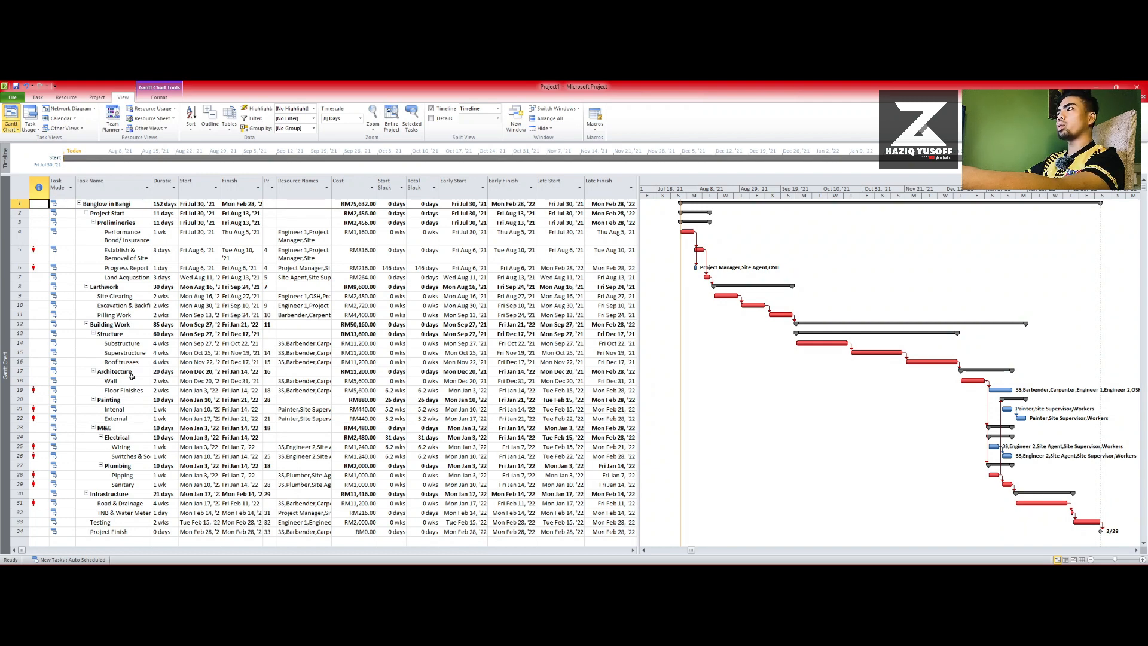
- Set the Superstructure task to display on the timeline
click(130, 352)
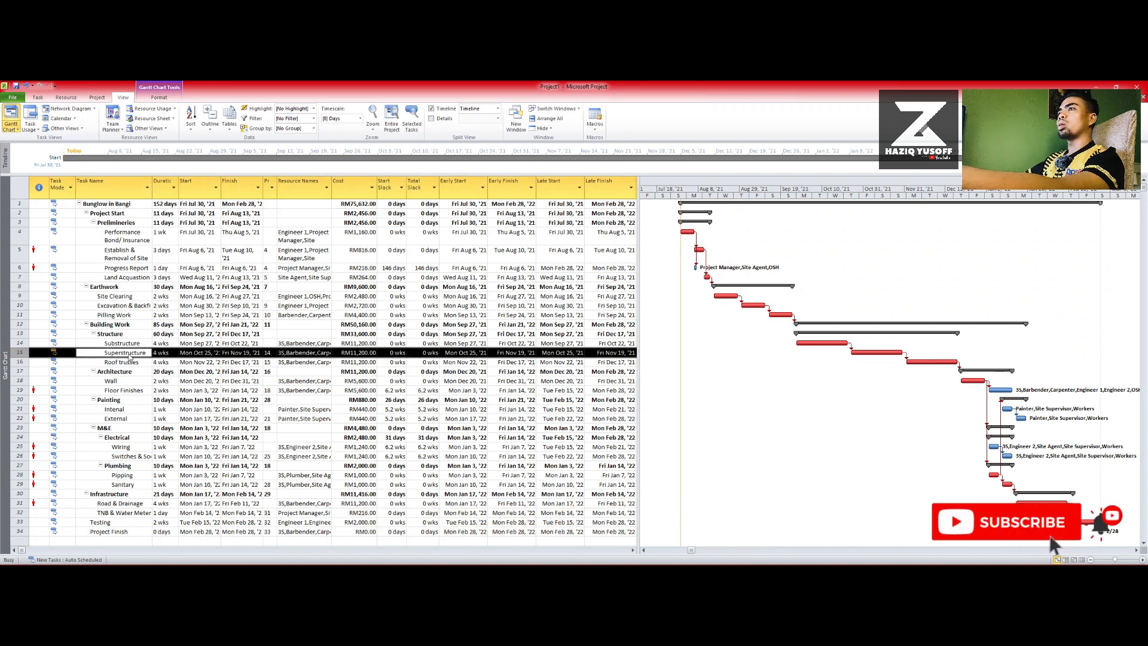
double_click(129, 353)
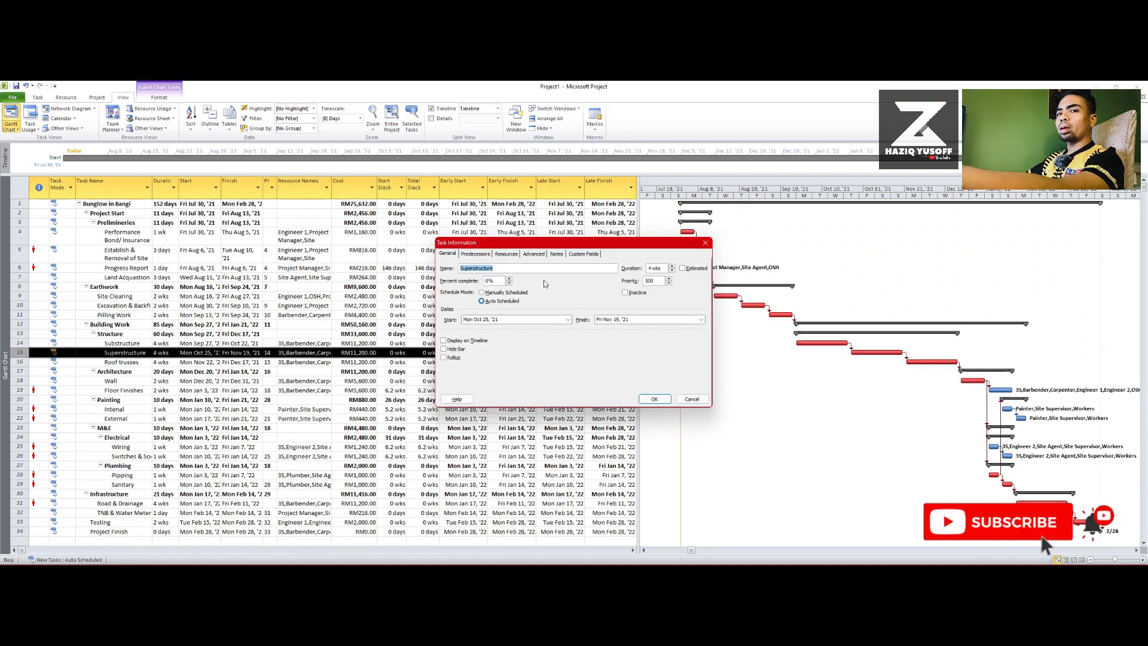
click(445, 341)
click(665, 399)
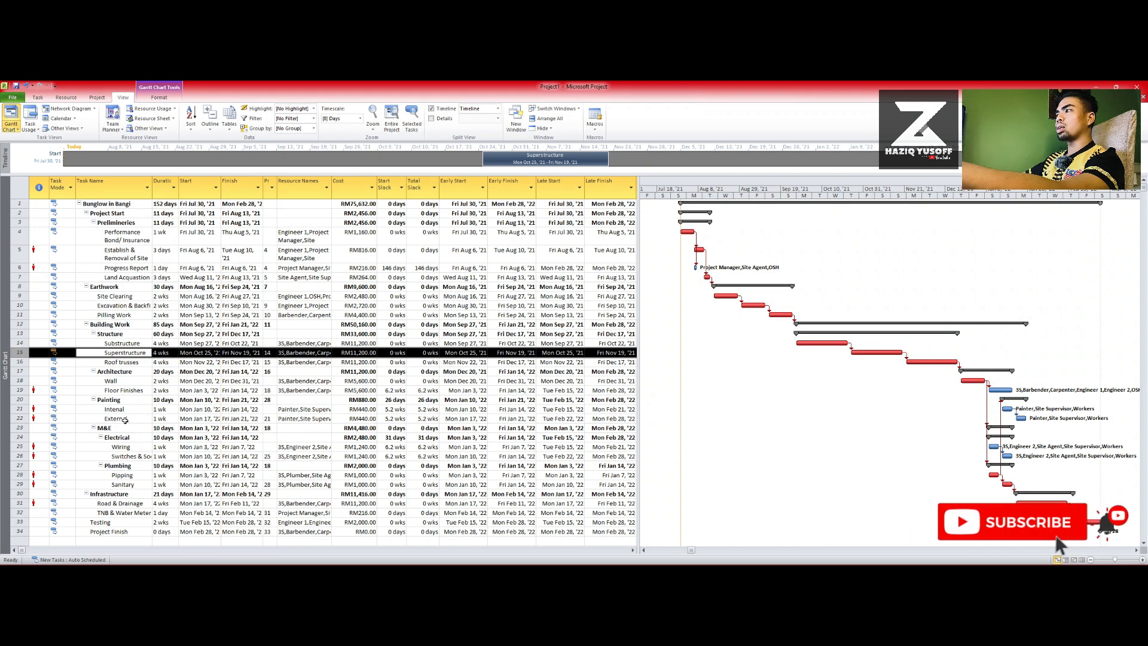
- Set the External painting task to display on the timeline
click(124, 419)
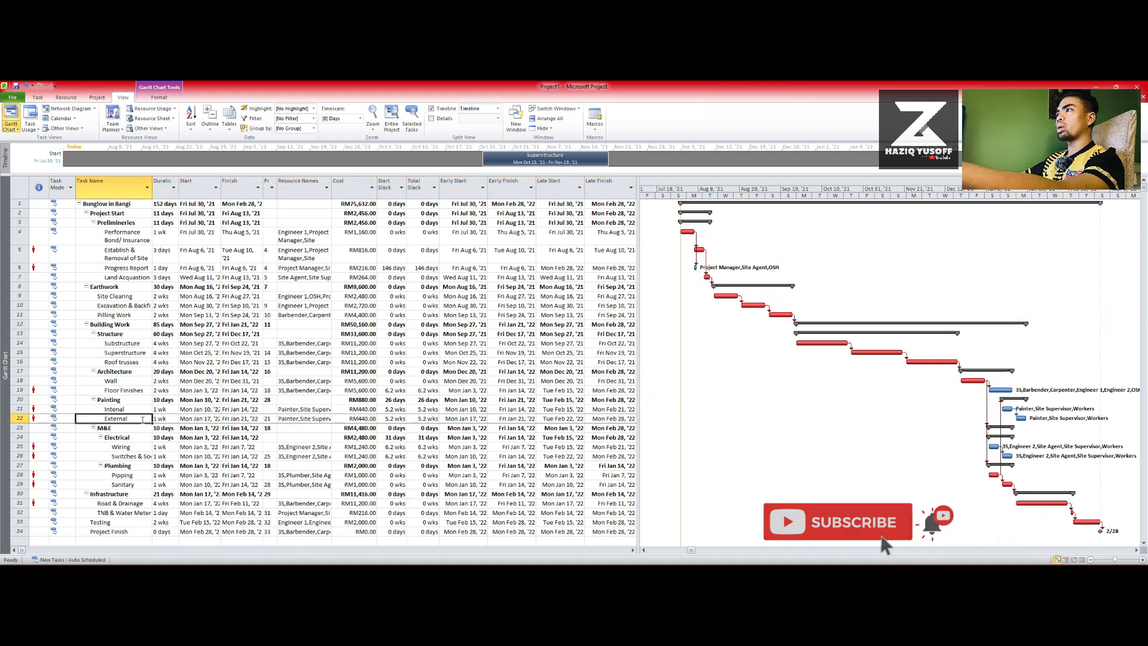
double_click(142, 419)
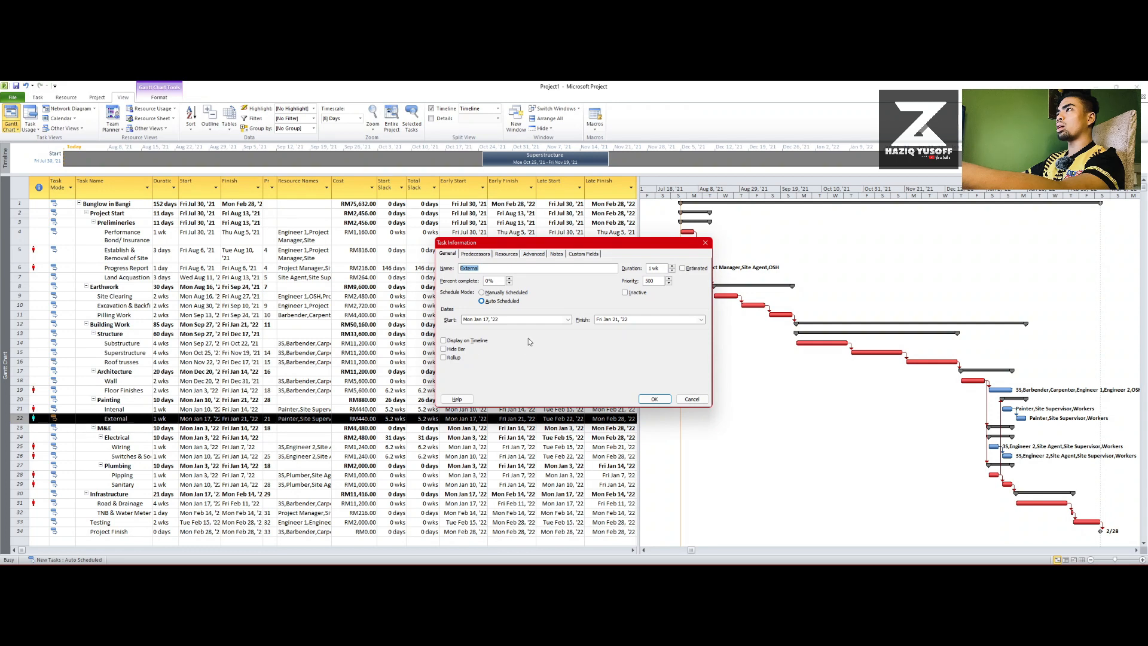
click(458, 342)
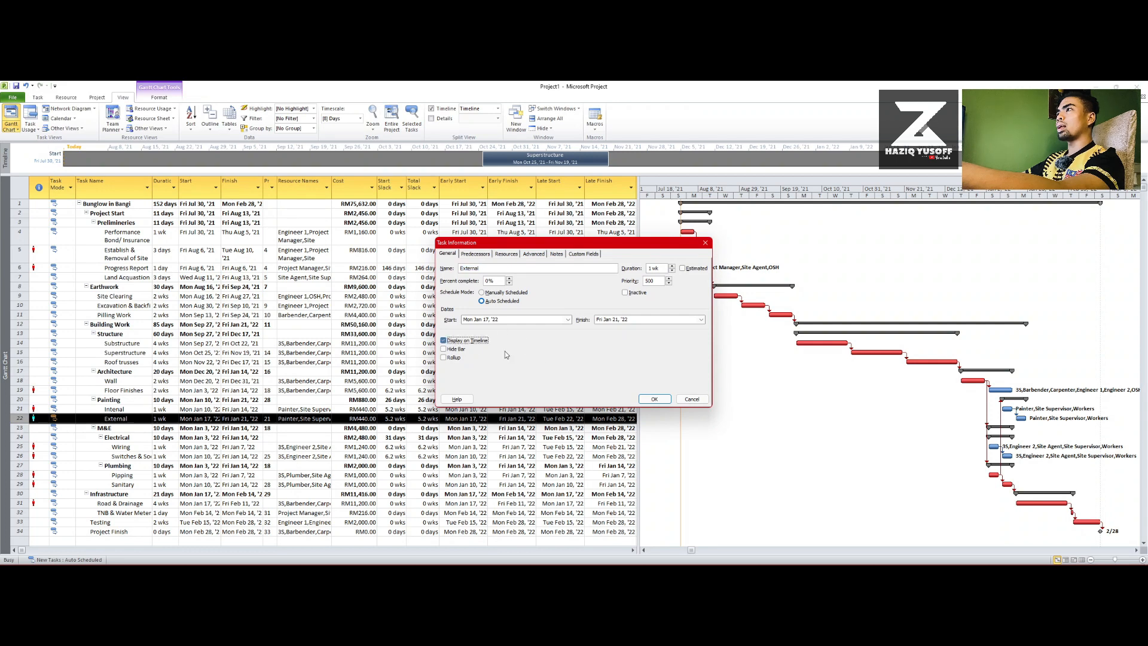
click(653, 398)
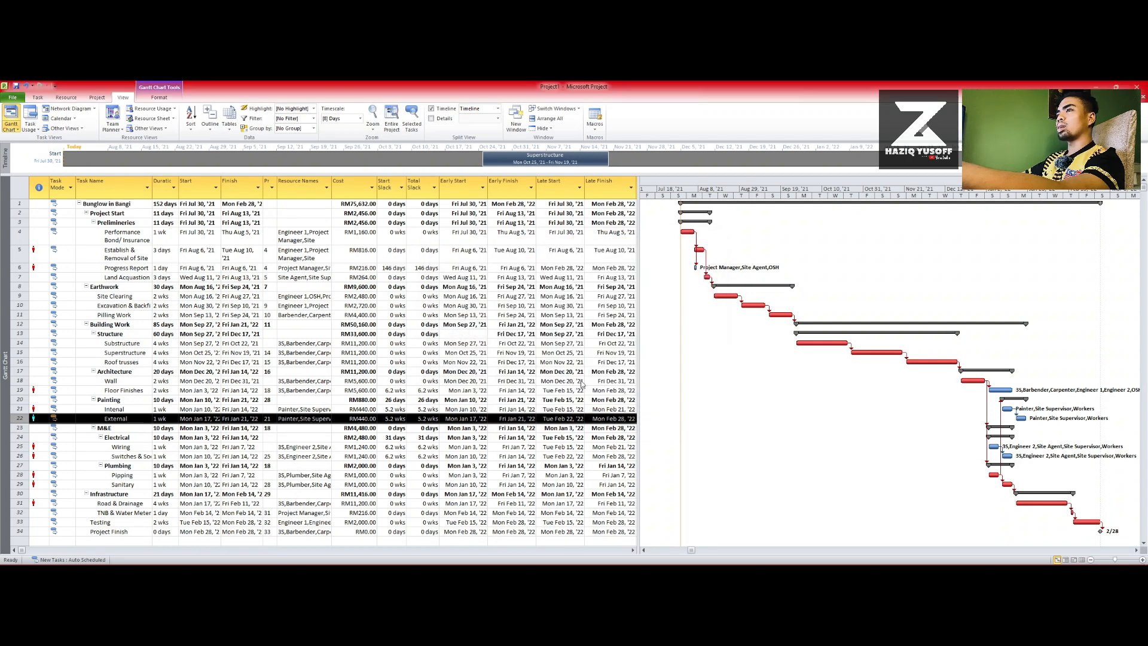
- Set the Performance Bond/ Insurance task to display on the timeline and check the task bars shown there
double_click(135, 238)
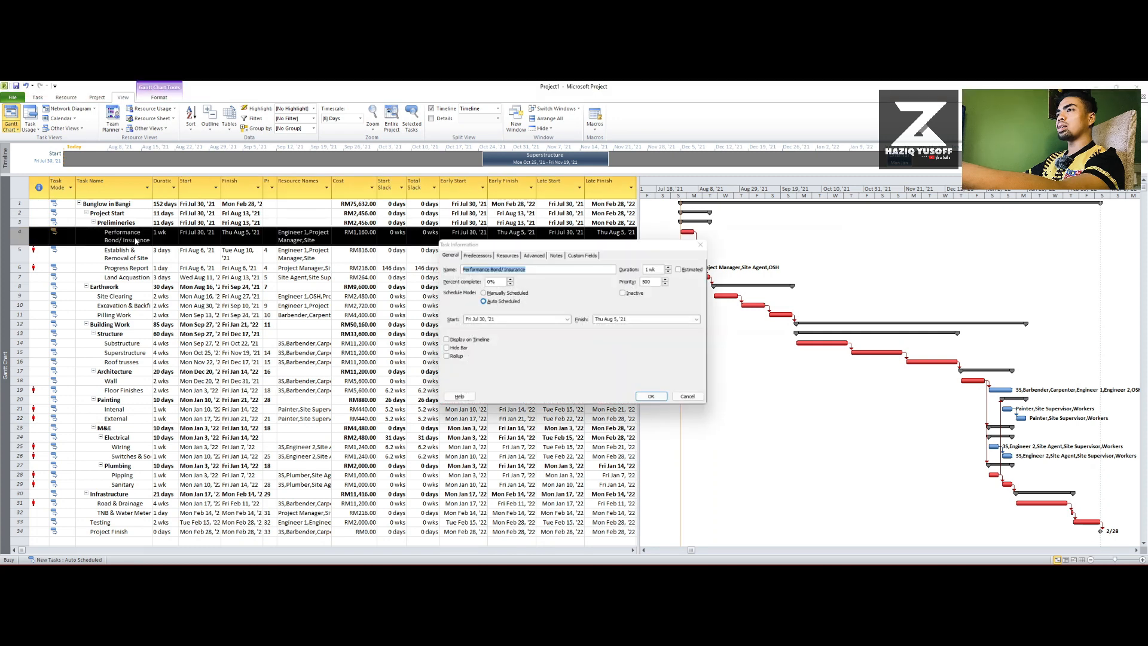
click(457, 341)
click(646, 400)
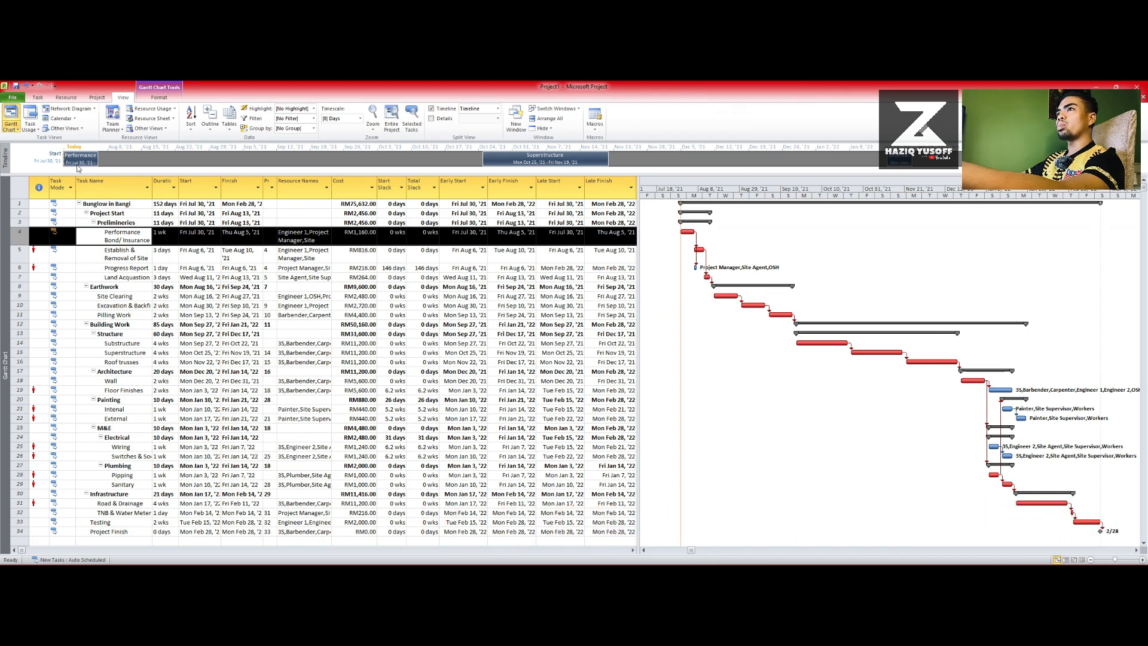
mouse_move(597, 168)
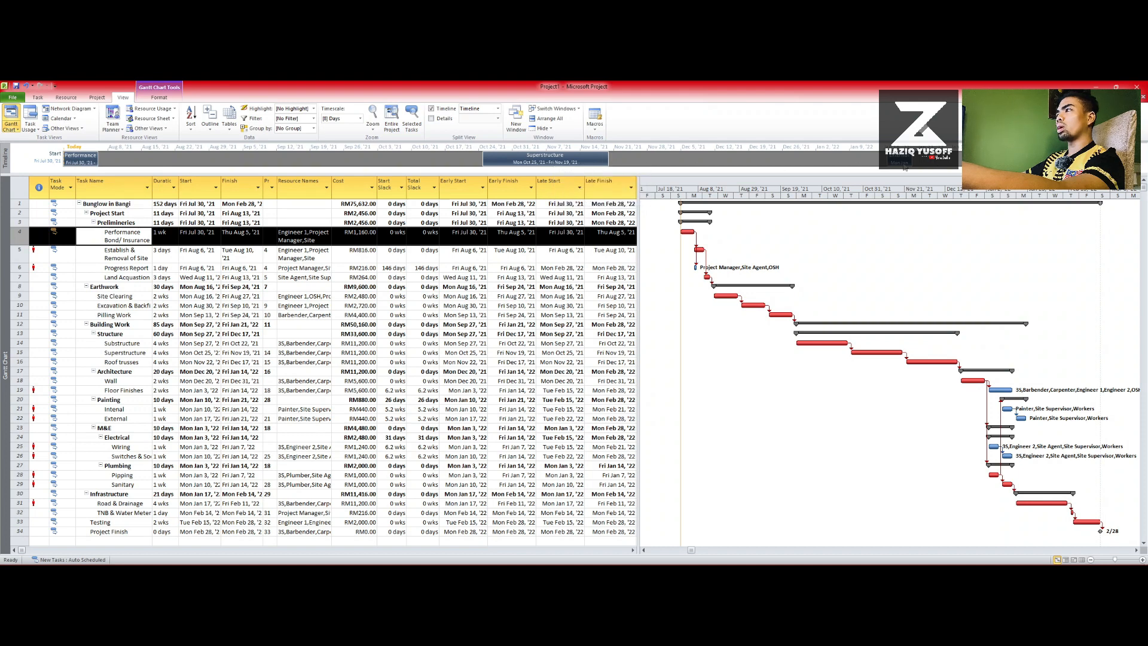
mouse_move(904, 168)
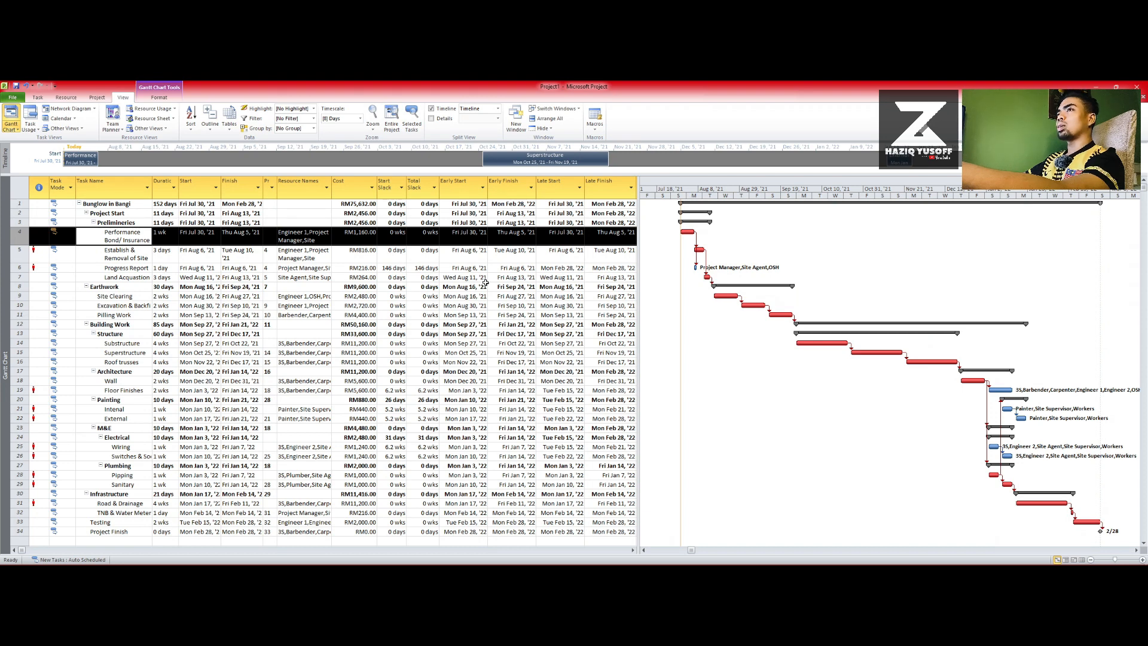
- Select the whole Cost column in the task table
click(355, 188)
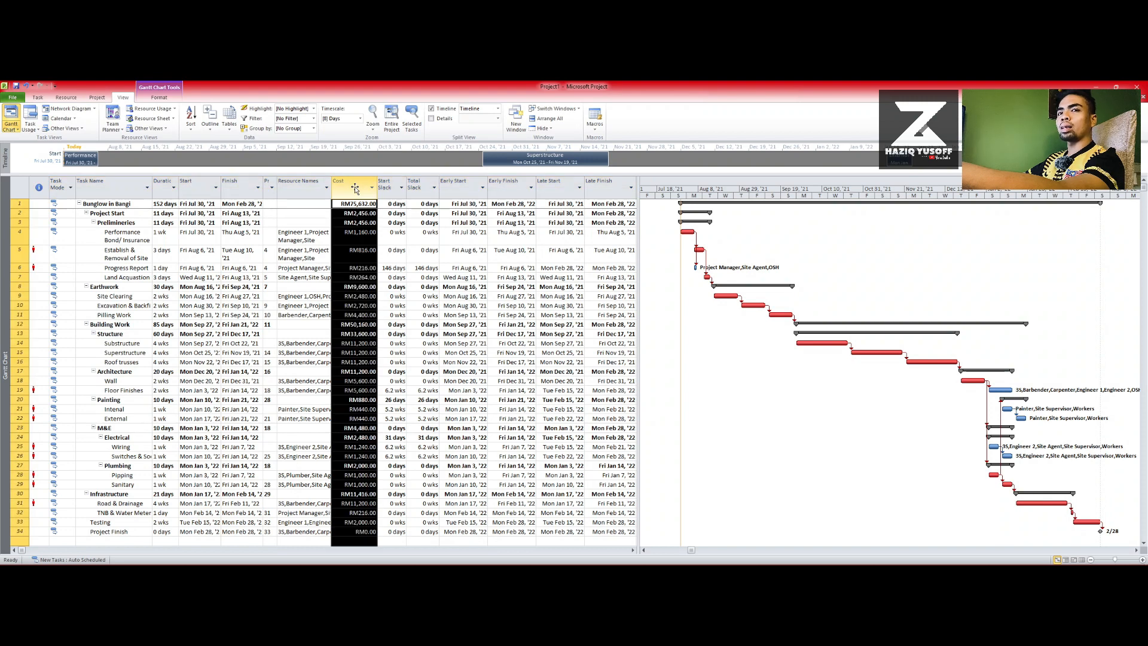